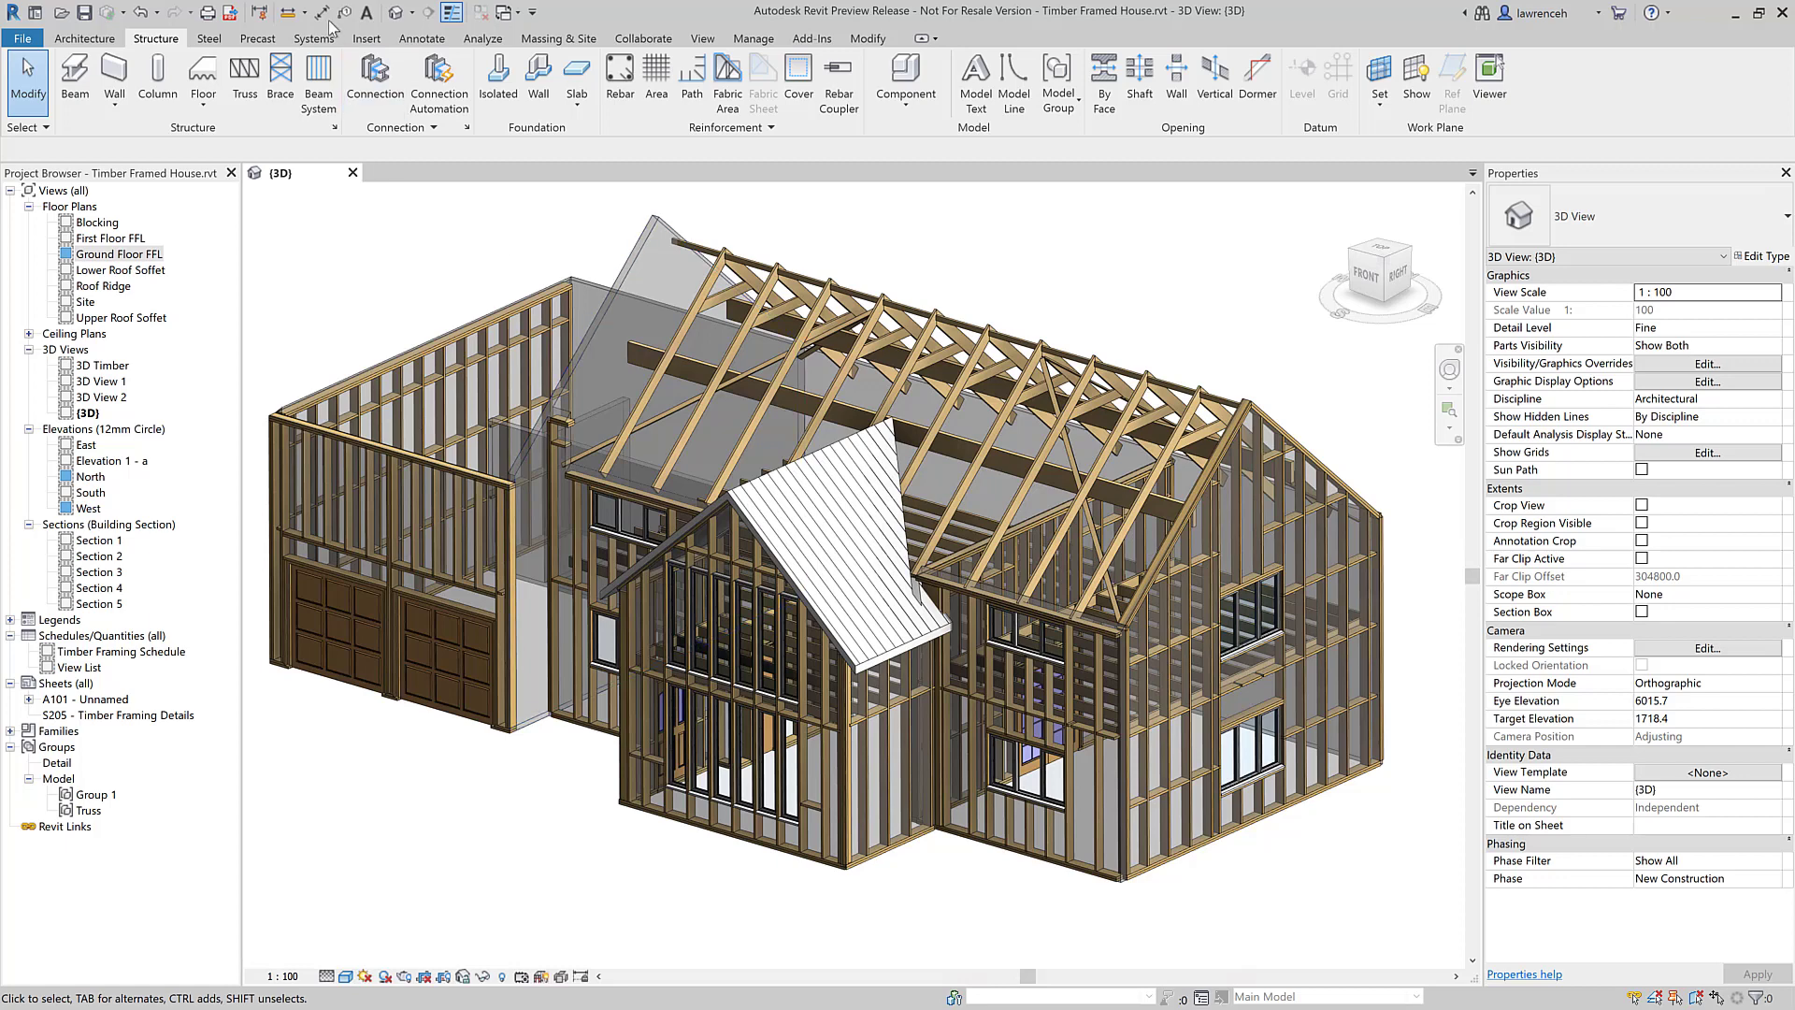
Step: Measure between two references, from one roof truss peak to the peak of the adjacent truss
click(305, 13)
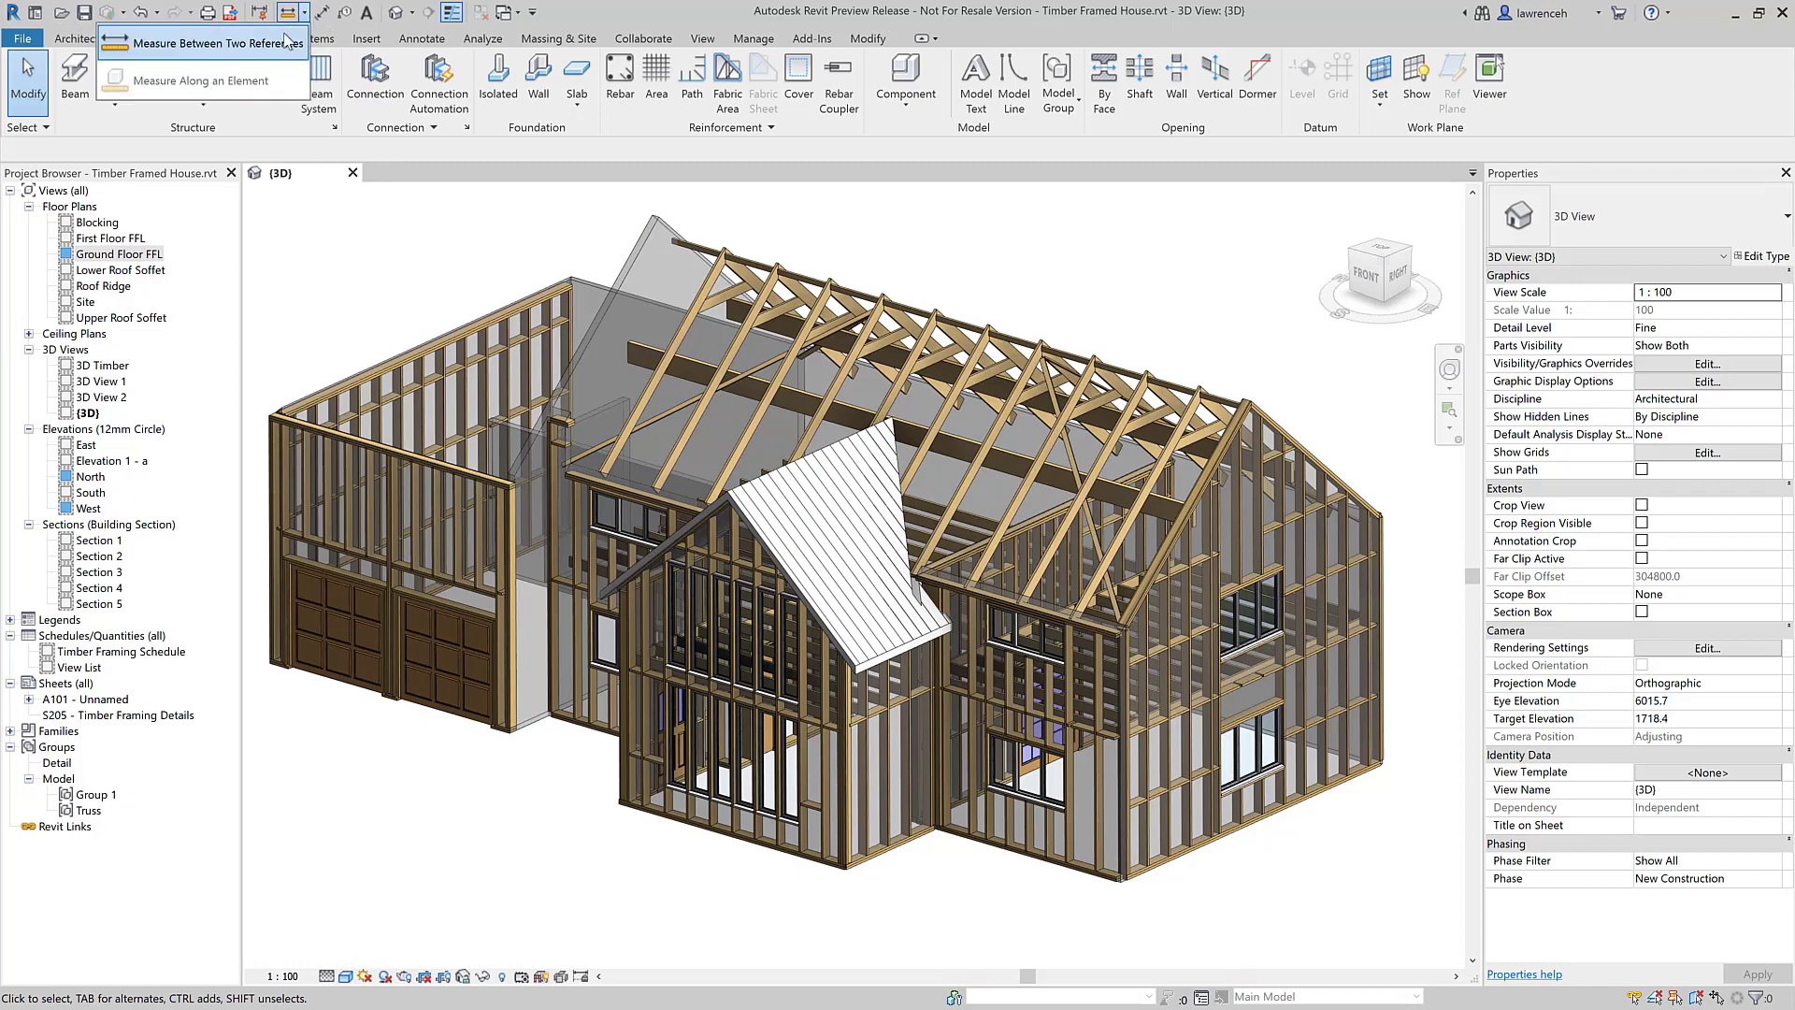
click(234, 43)
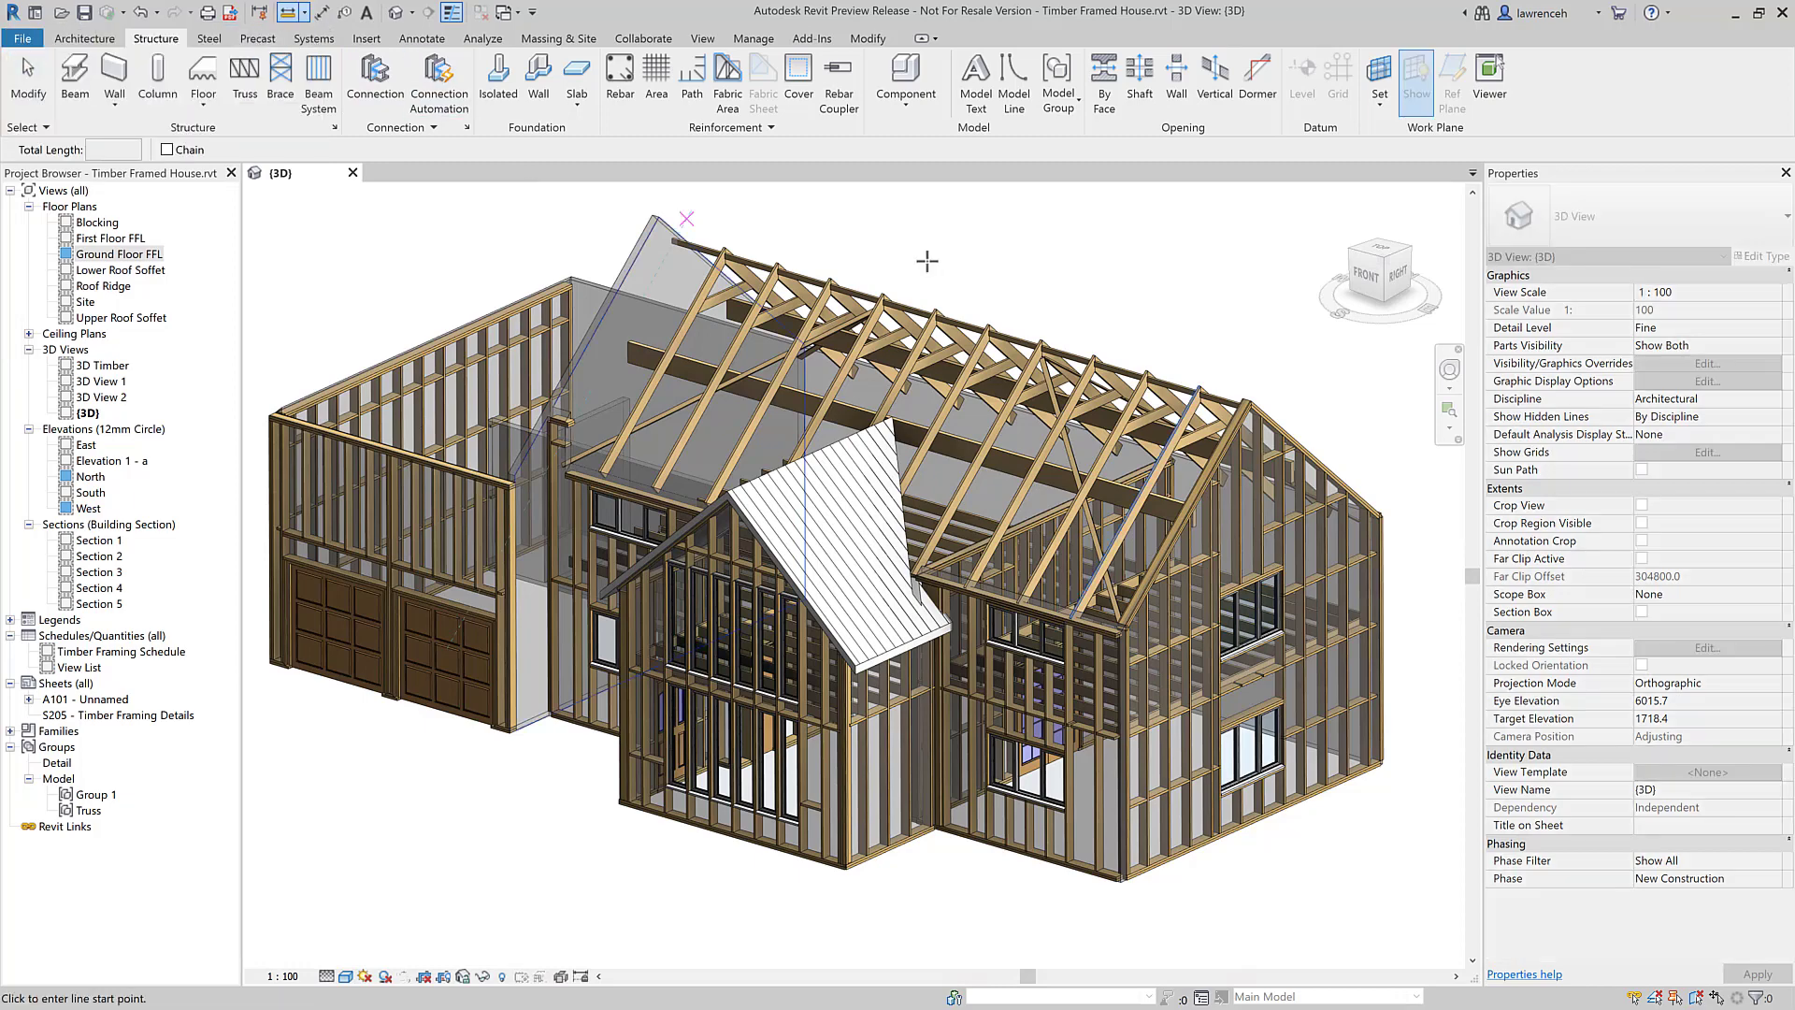
scroll(1207, 370, up, 8)
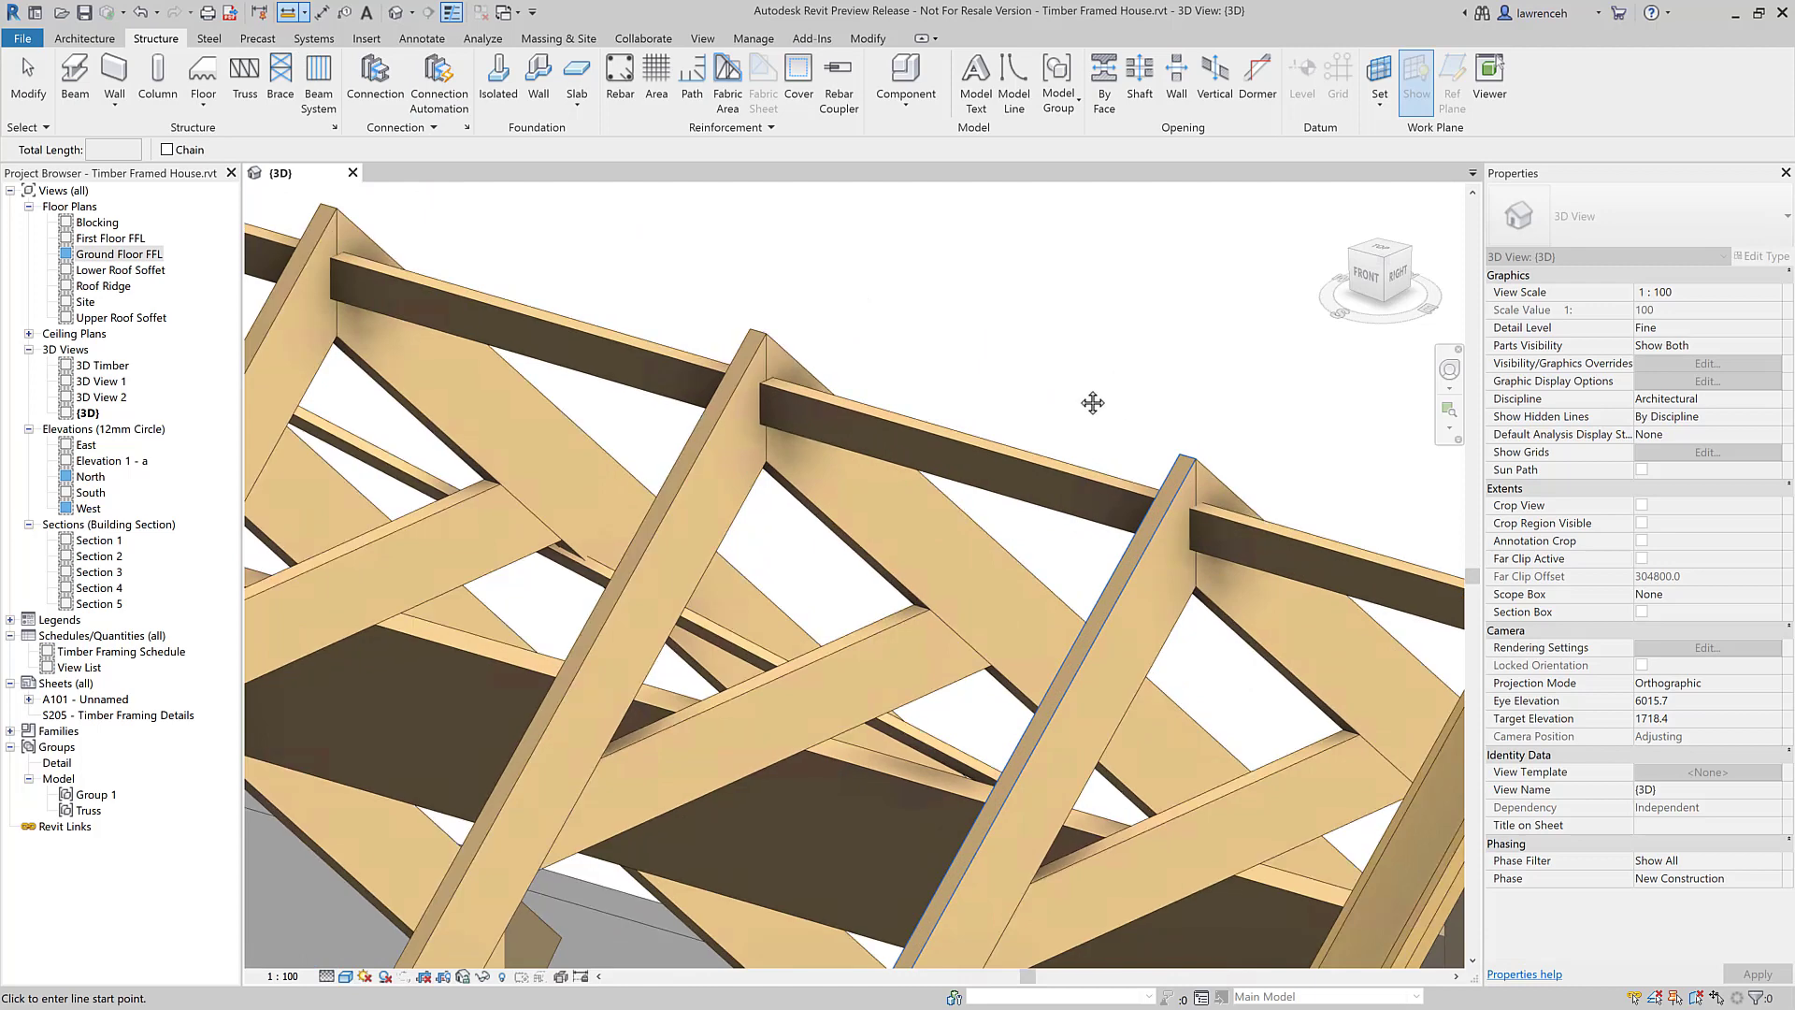
middle_drag(1094, 401, 870, 333)
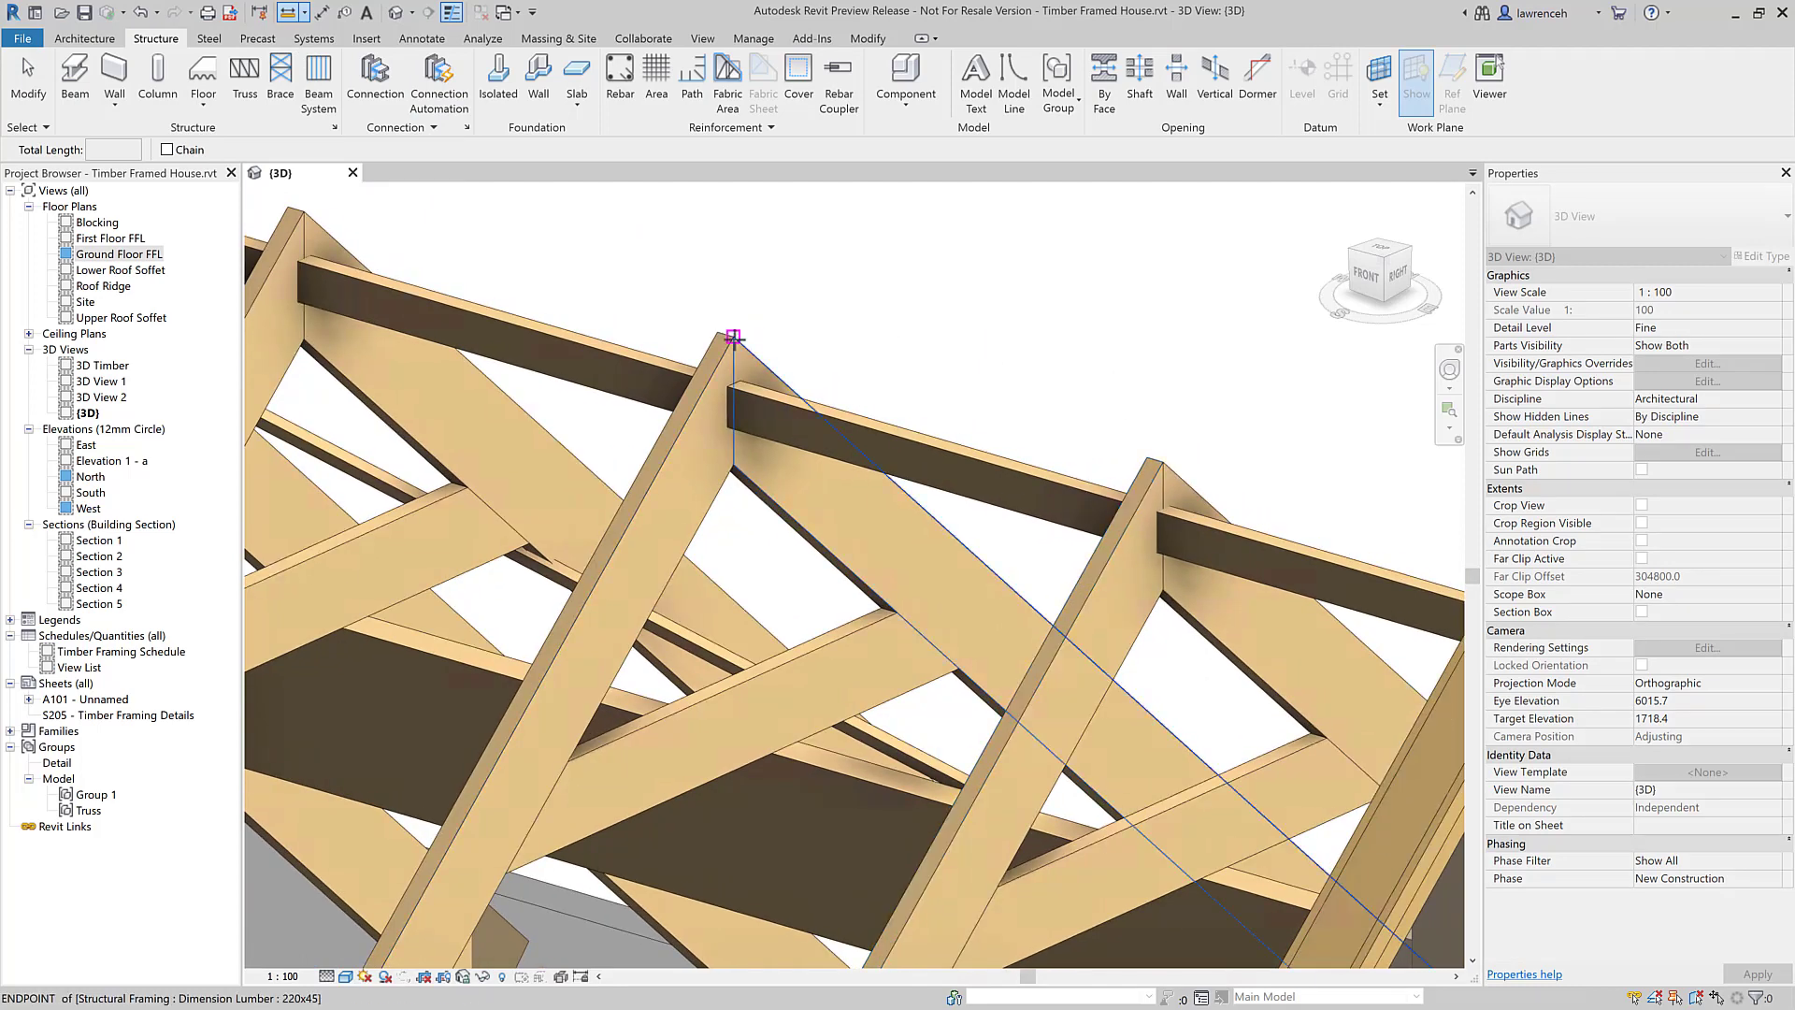
click(730, 342)
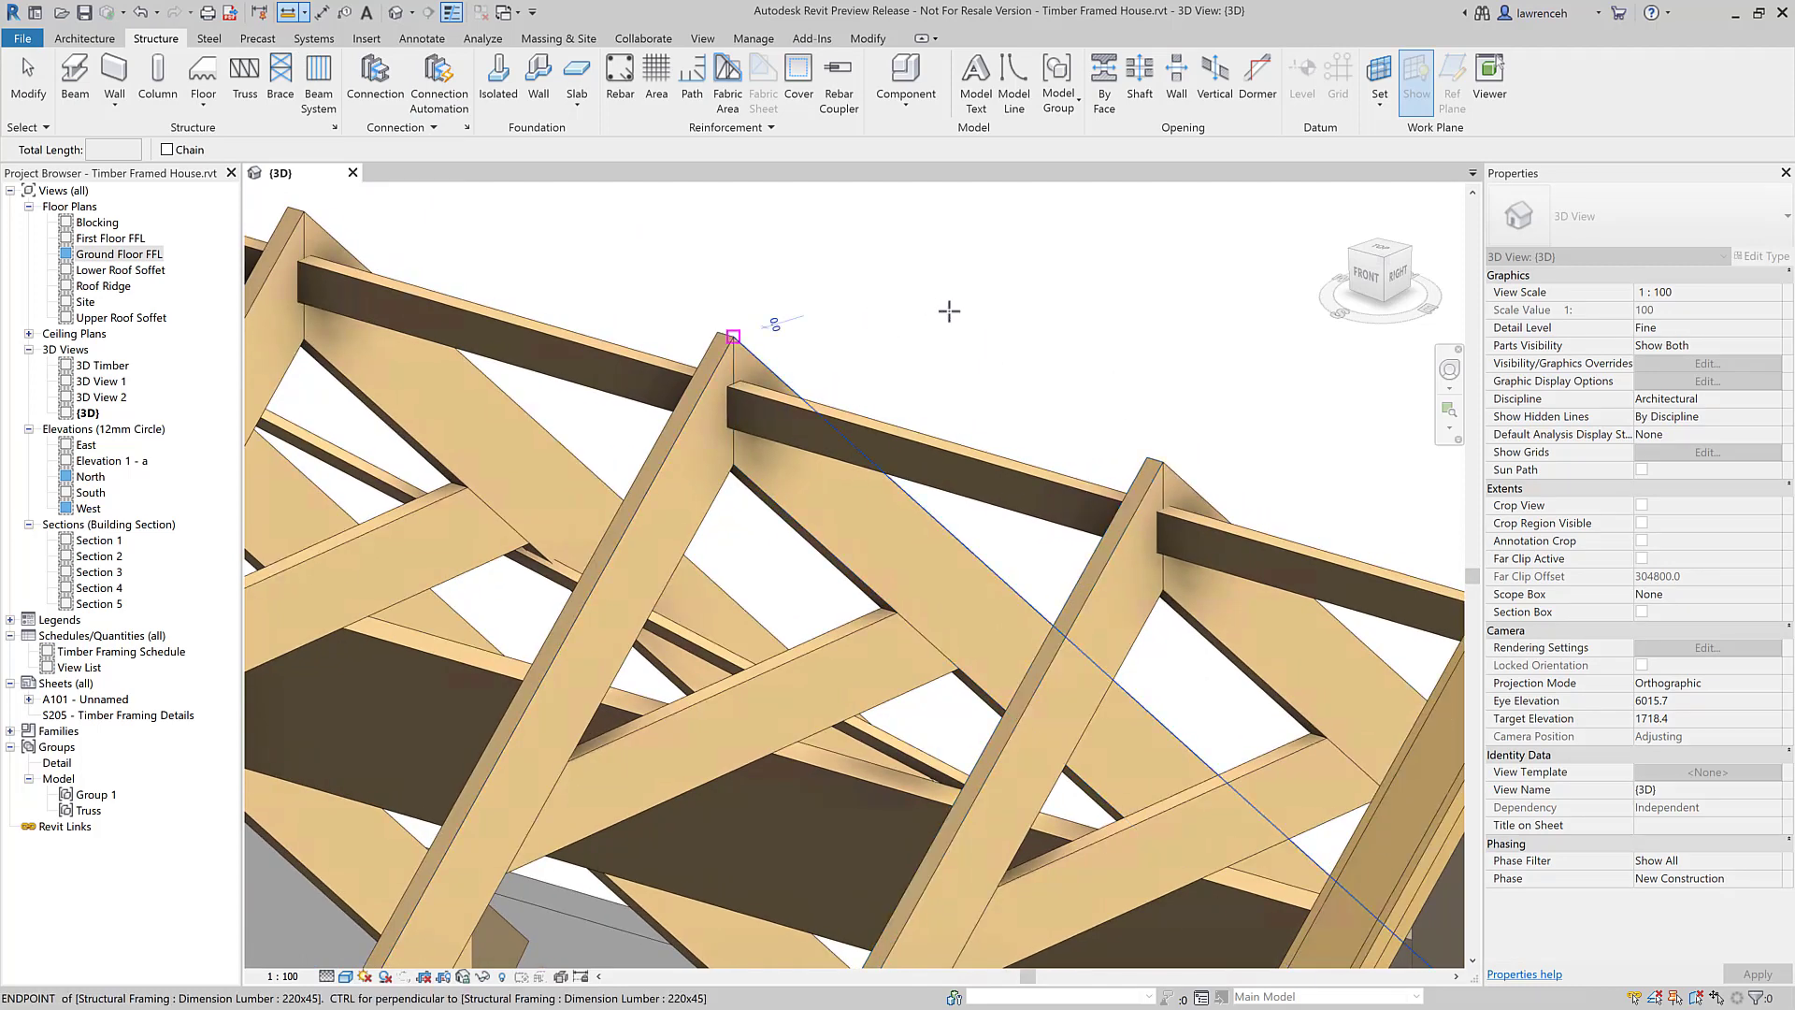
click(1157, 459)
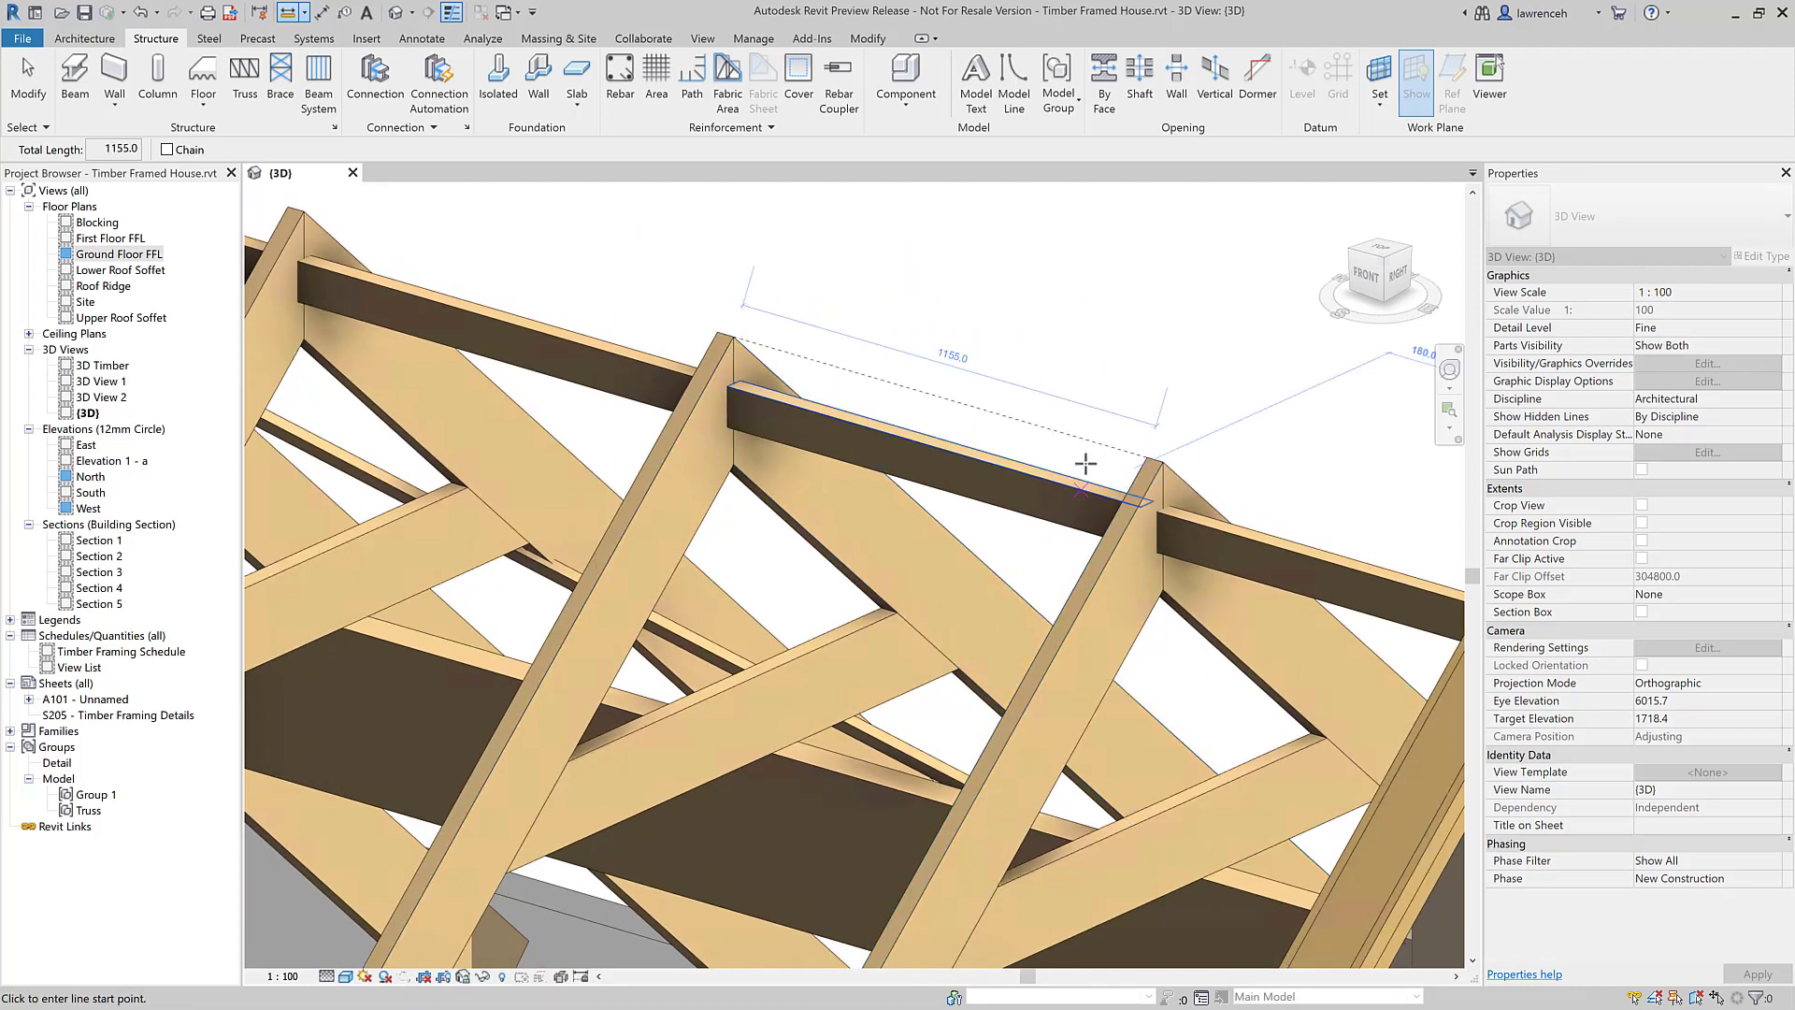
click(953, 365)
Step: Enable chained measuring and measure one truss from its front rafter foot over the ridge to the opposite rafter foot
scroll(857, 280, down, 3)
click(166, 150)
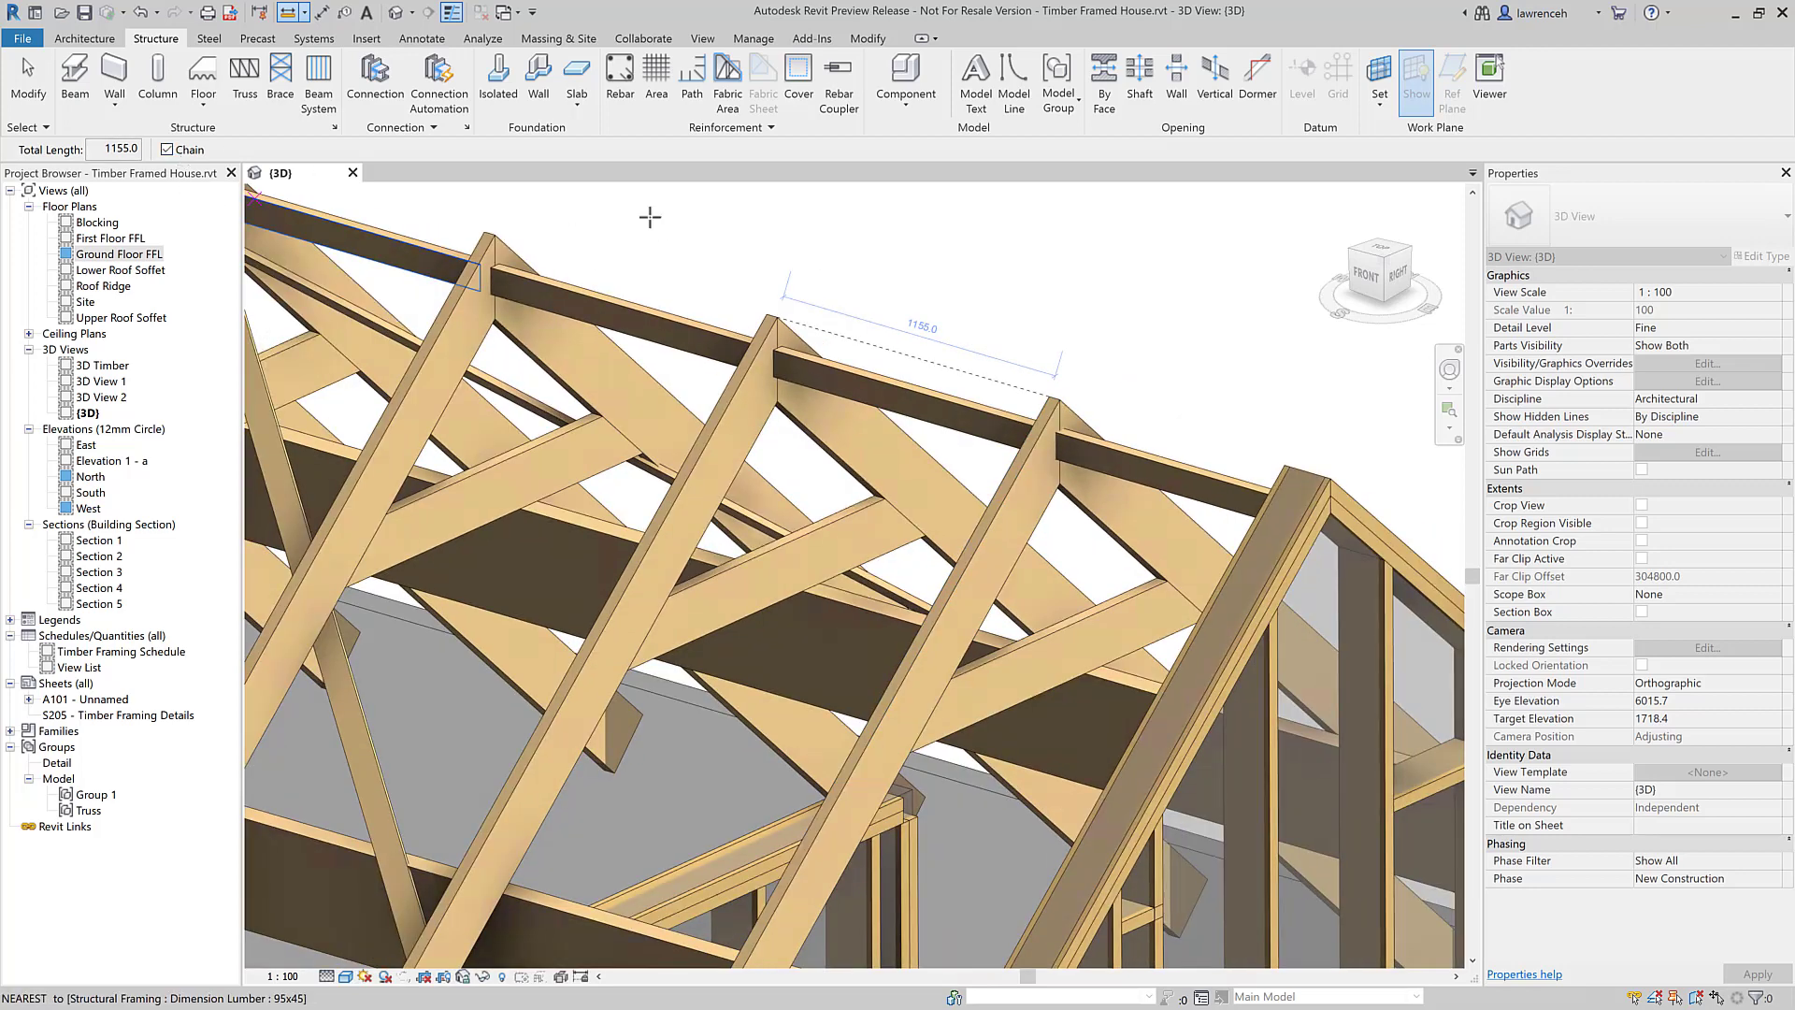
scroll(1008, 248, down, 2)
scroll(1075, 302, down, 4)
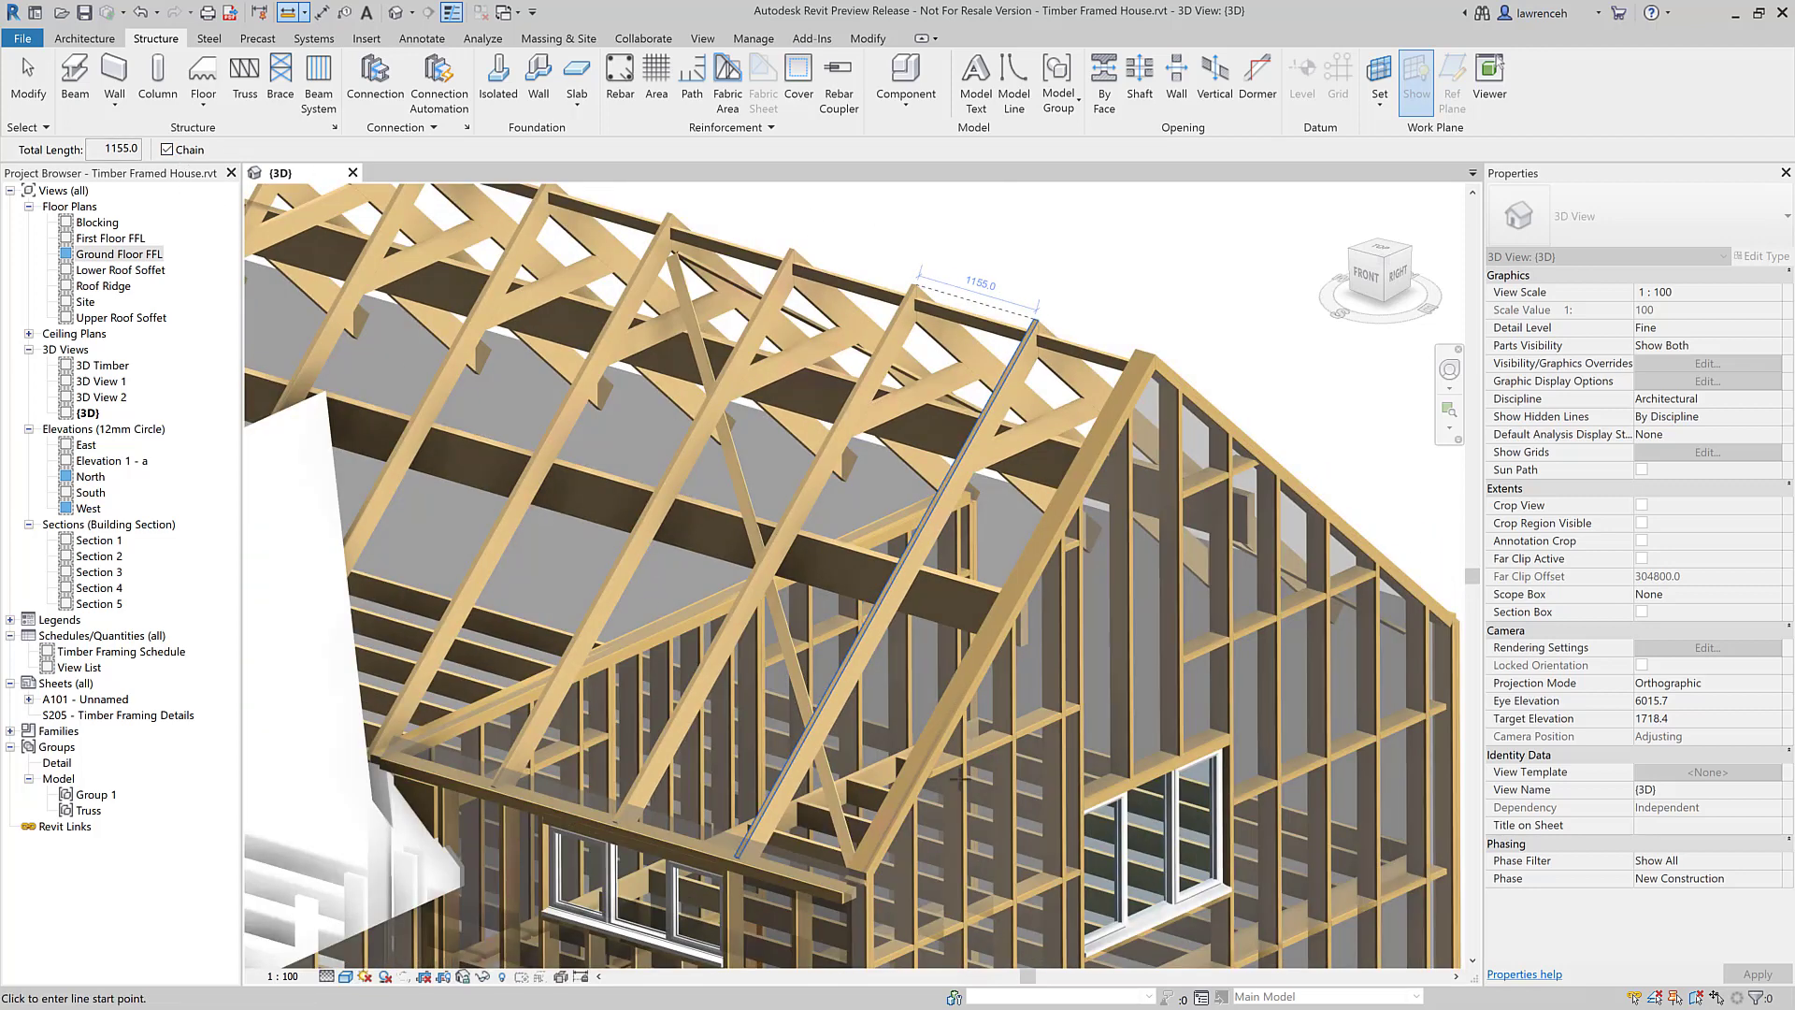
scroll(812, 868, up, 4)
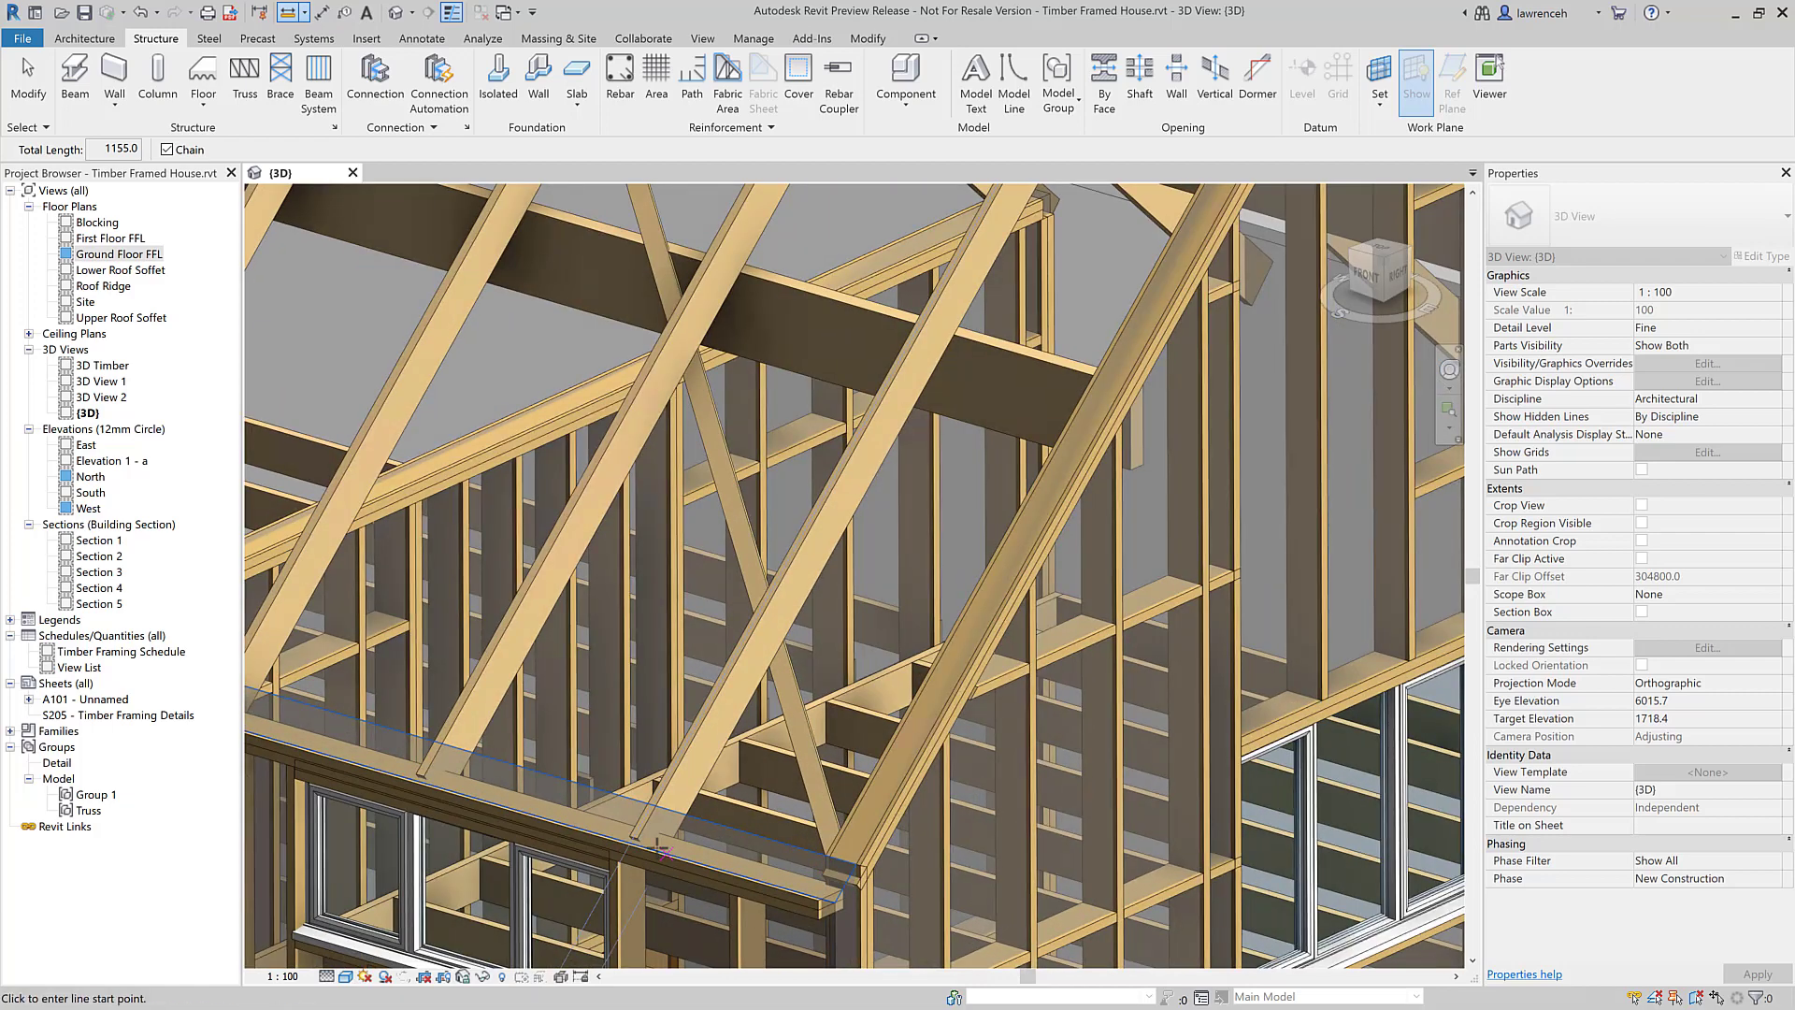
scroll(935, 449, down, 2)
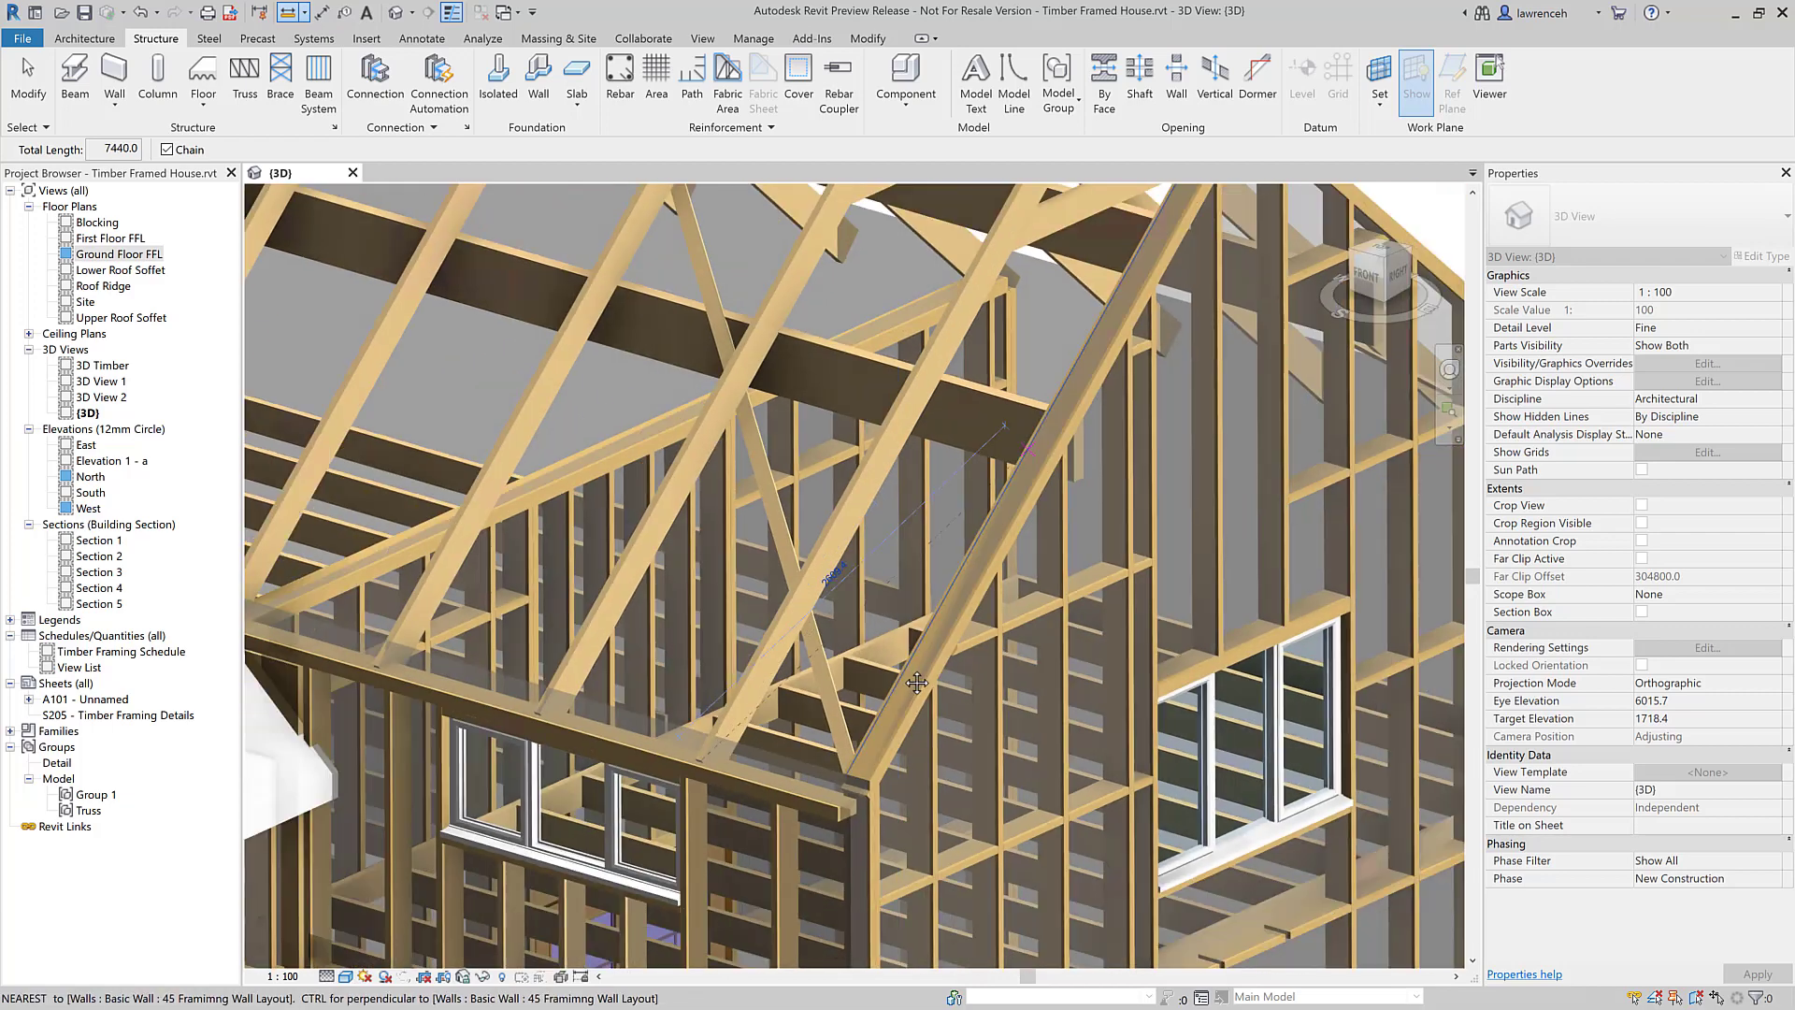
scroll(975, 360, up, 3)
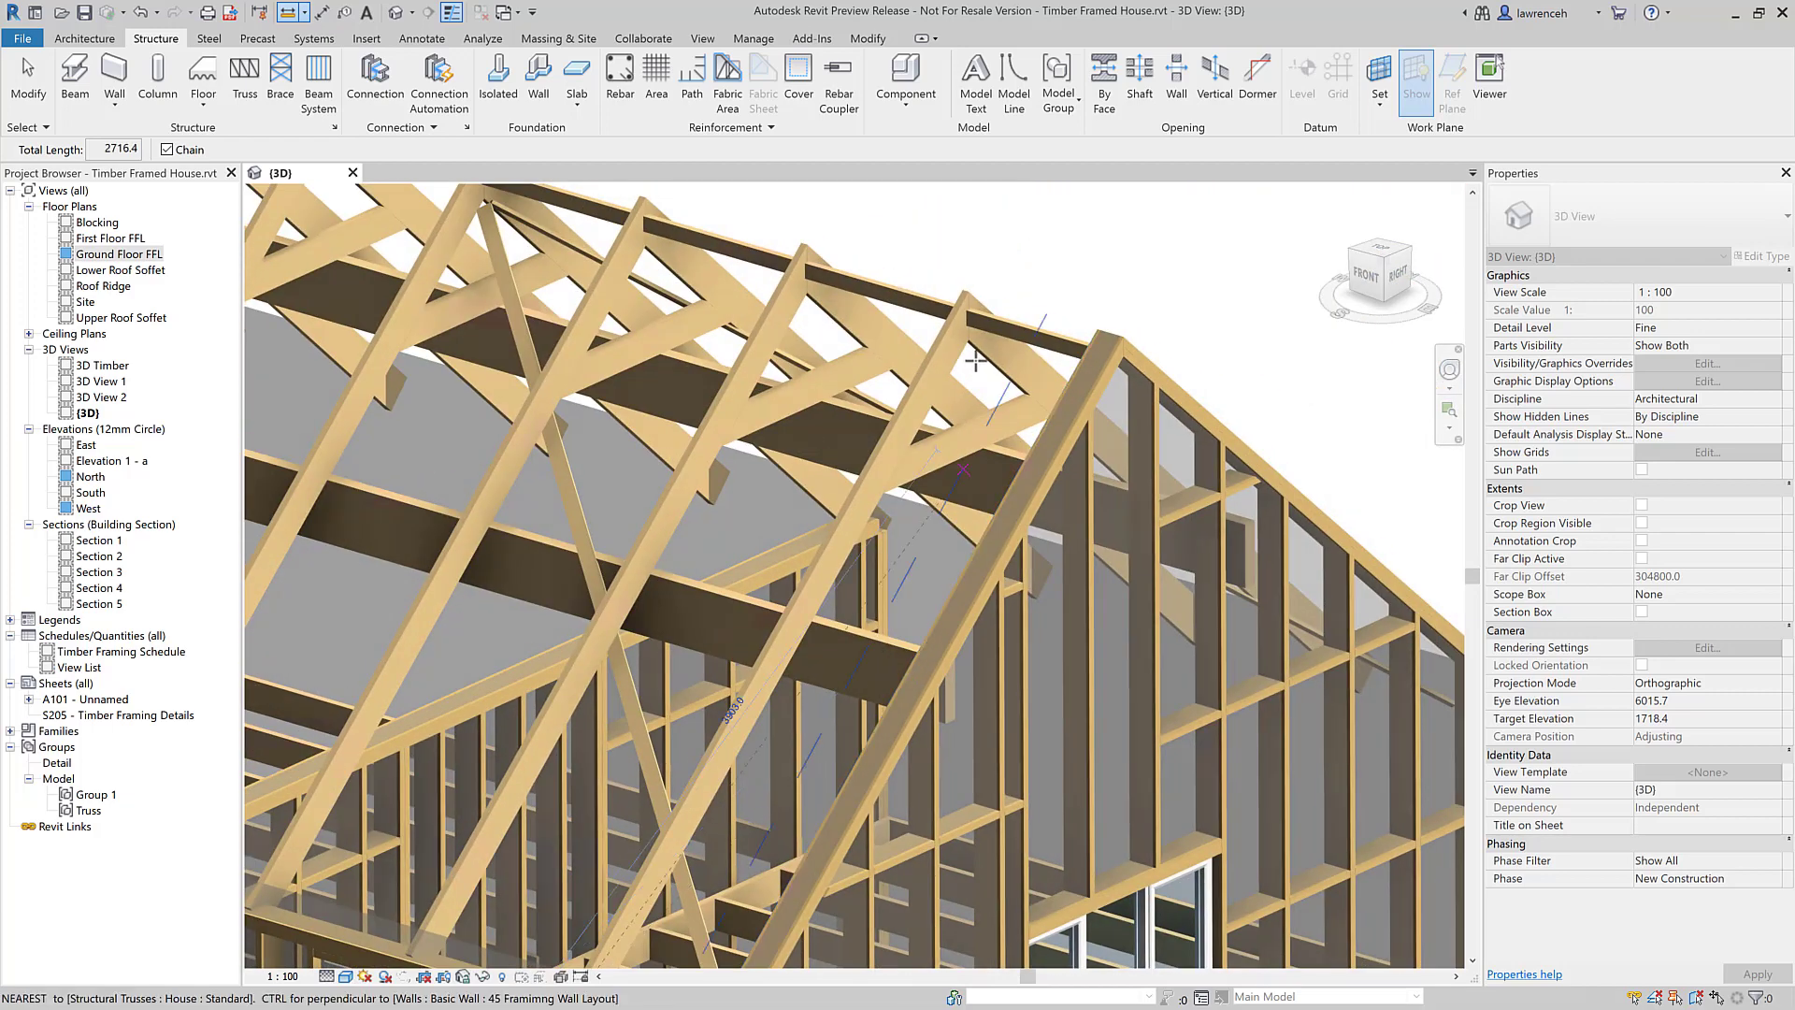
click(966, 290)
shift+middle_drag(1095, 253, 1263, 680)
scroll(1263, 679, up, 5)
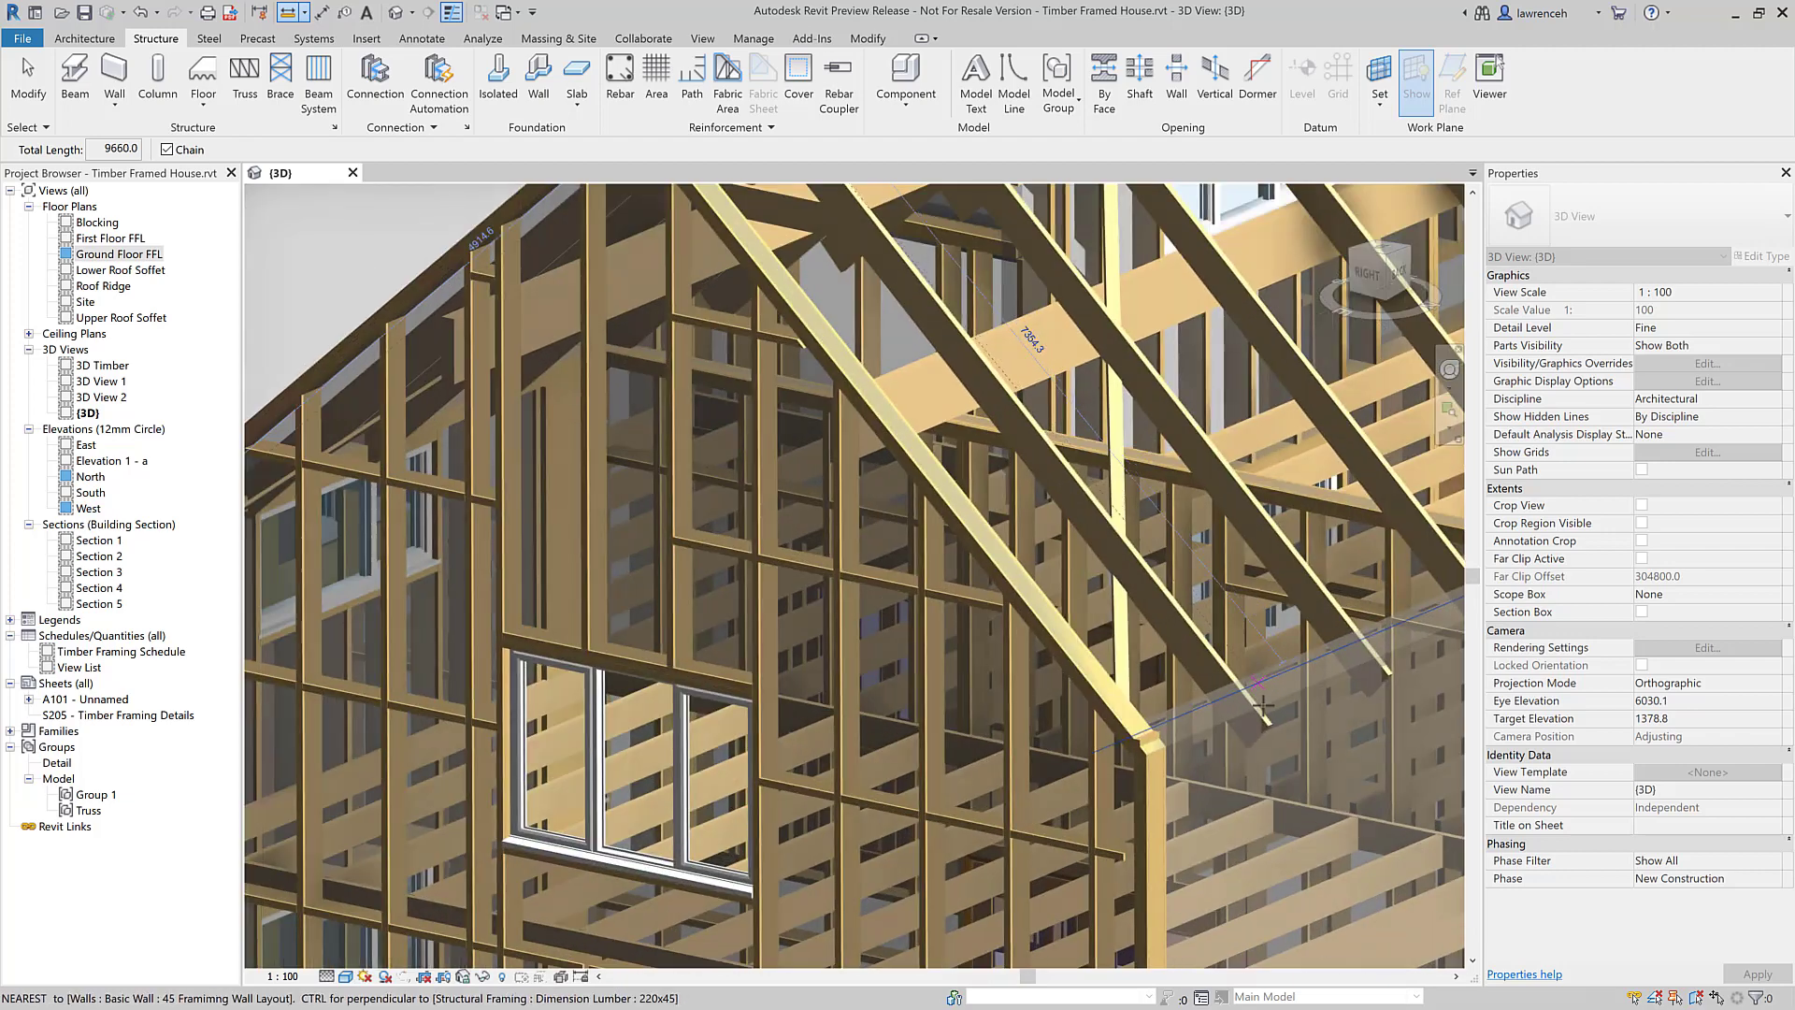
click(1267, 726)
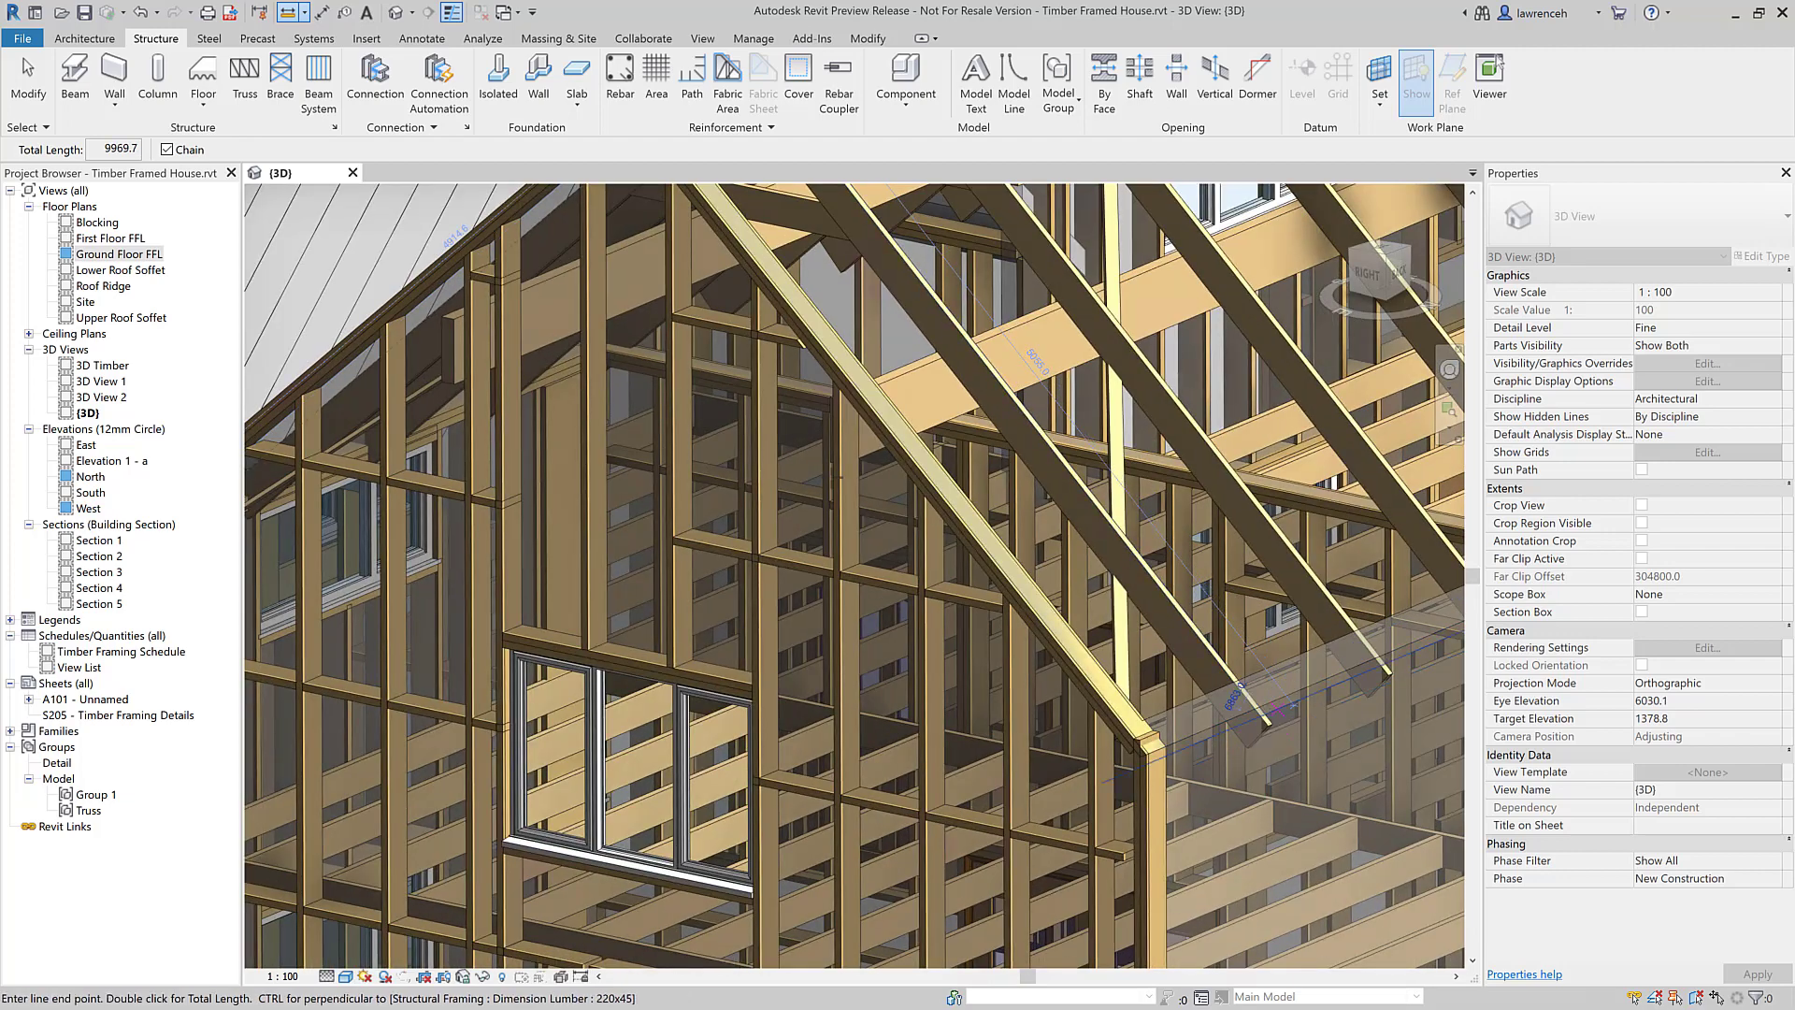
Step: Disable chained measuring and measure the length of the short diagonal strut in a truss near the gable end
scroll(646, 376, down, 1)
scroll(645, 375, down, 1)
shift+middle_drag(650, 377, 191, 149)
click(192, 149)
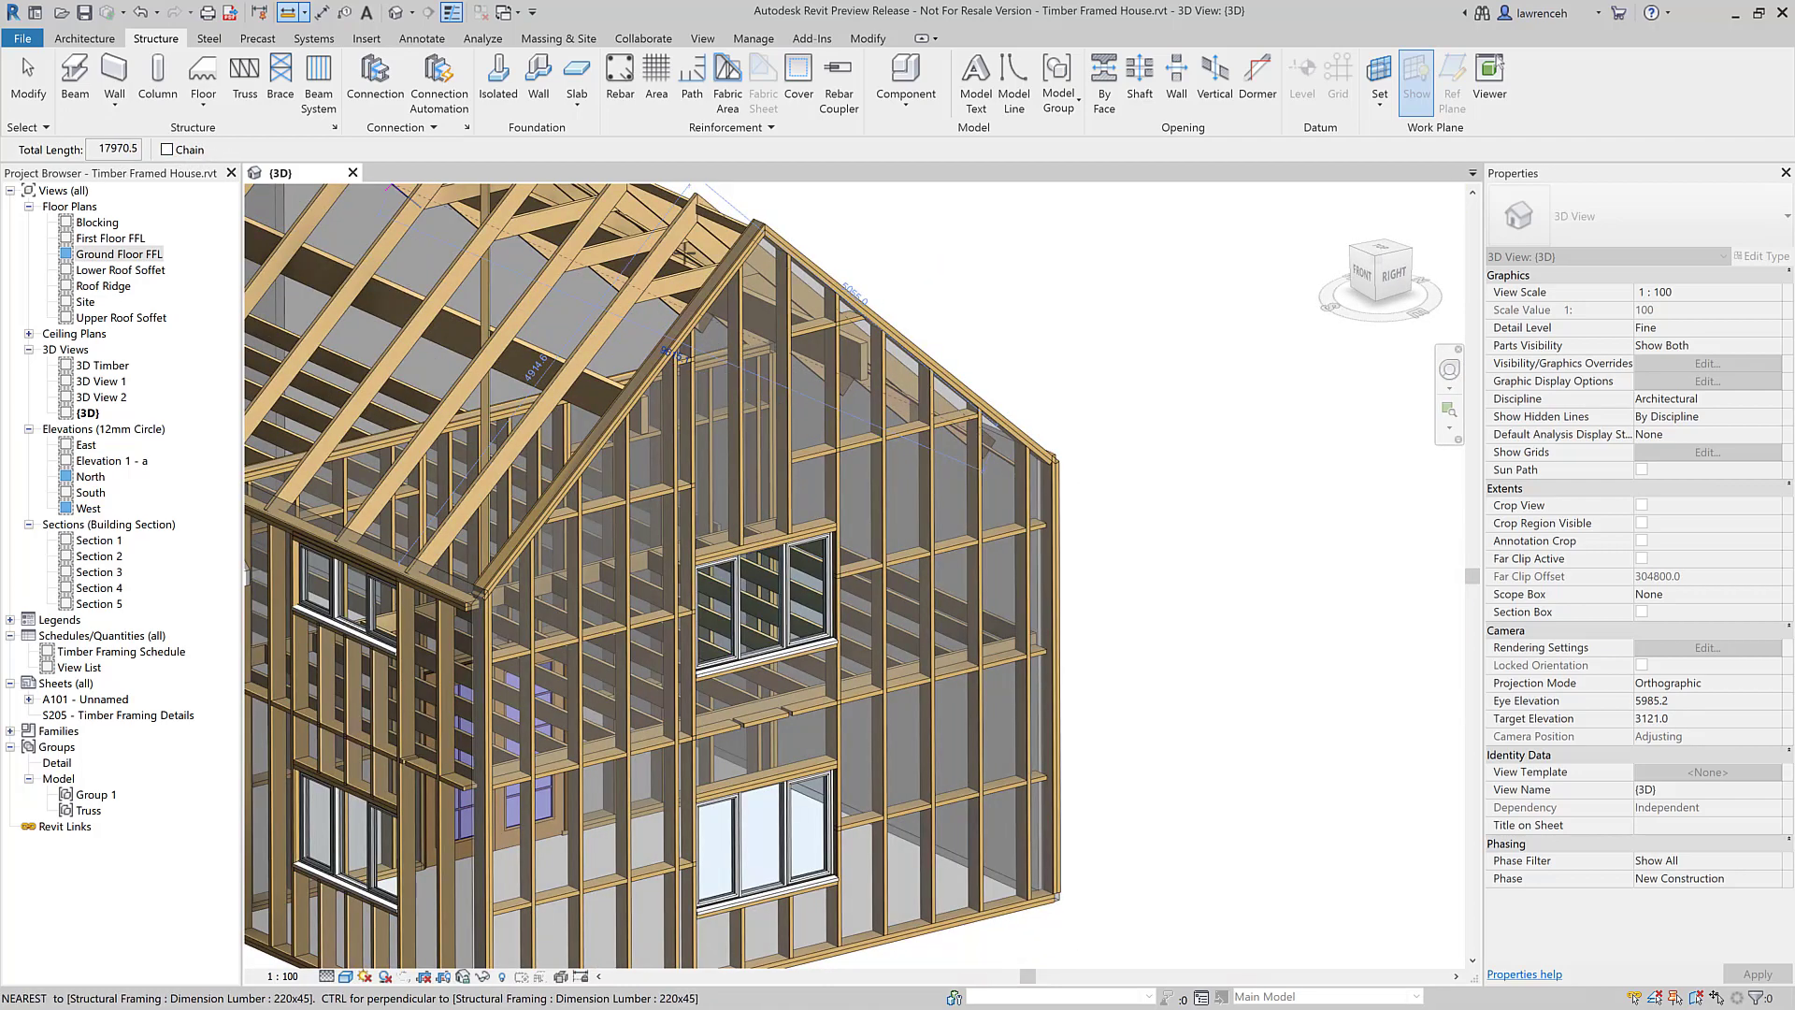
scroll(636, 278, up, 3)
scroll(636, 278, up, 2)
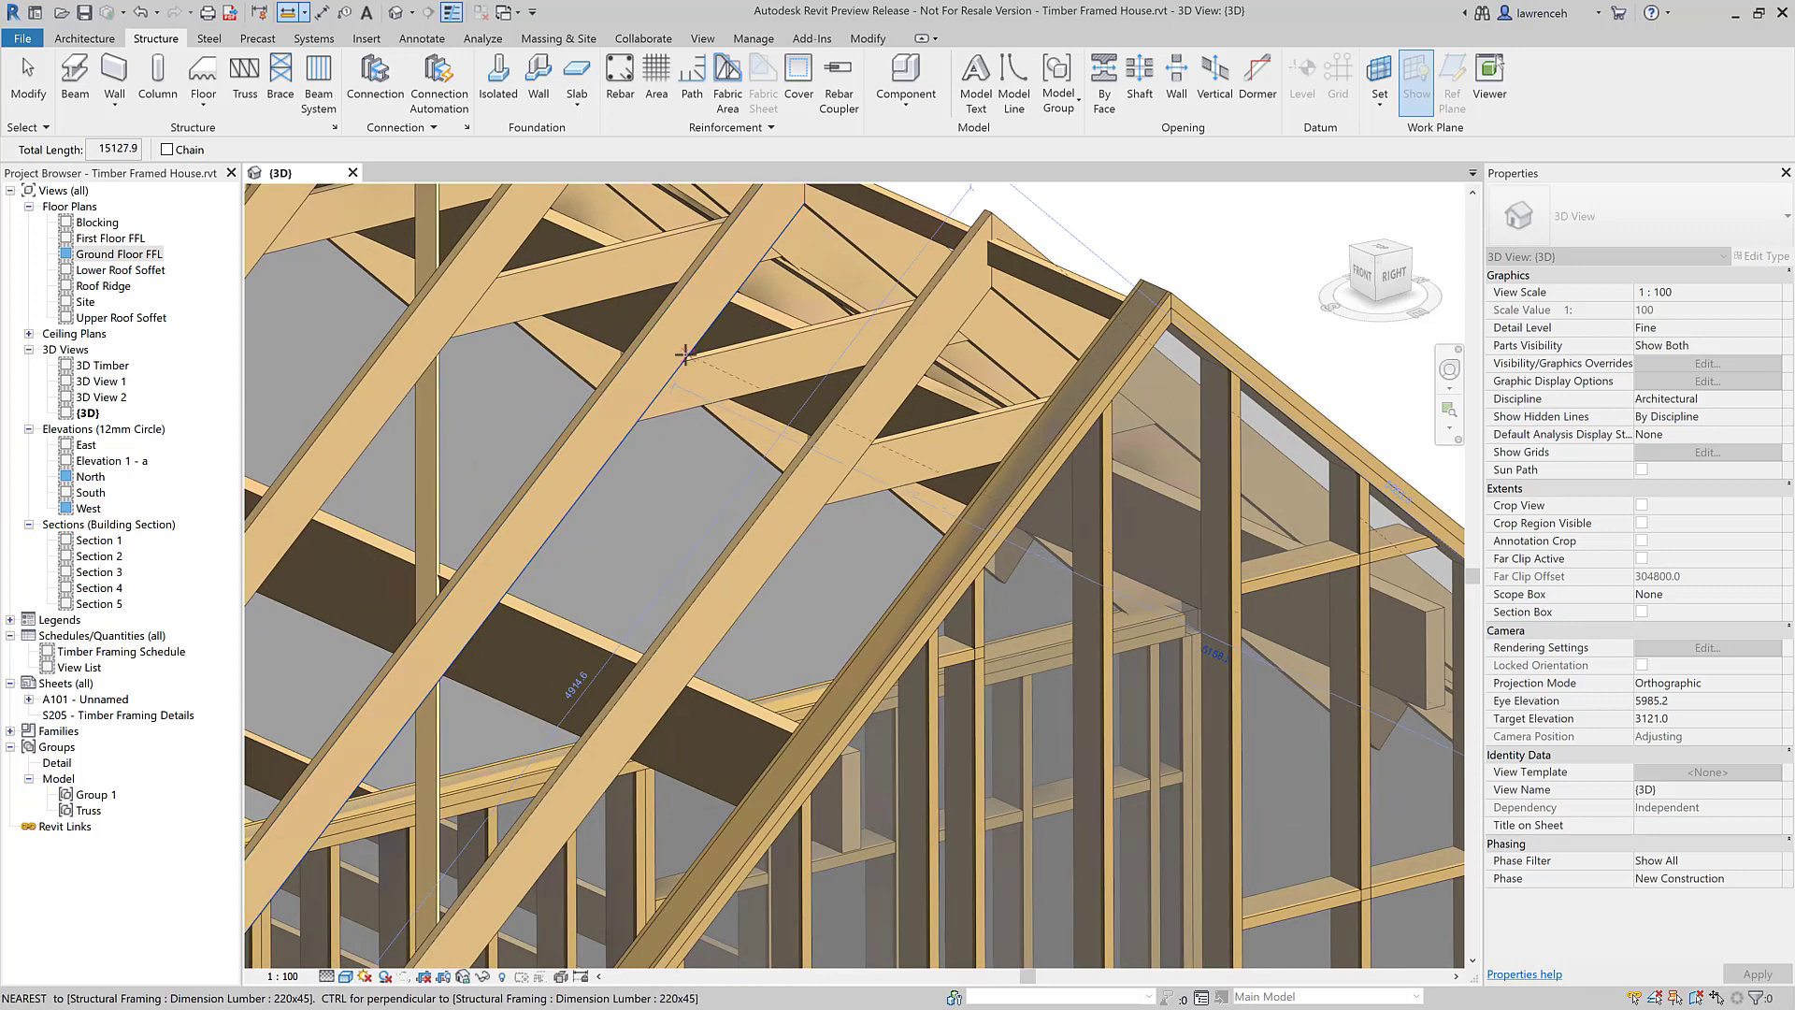
shift+middle_drag(912, 365, 903, 319)
click(898, 301)
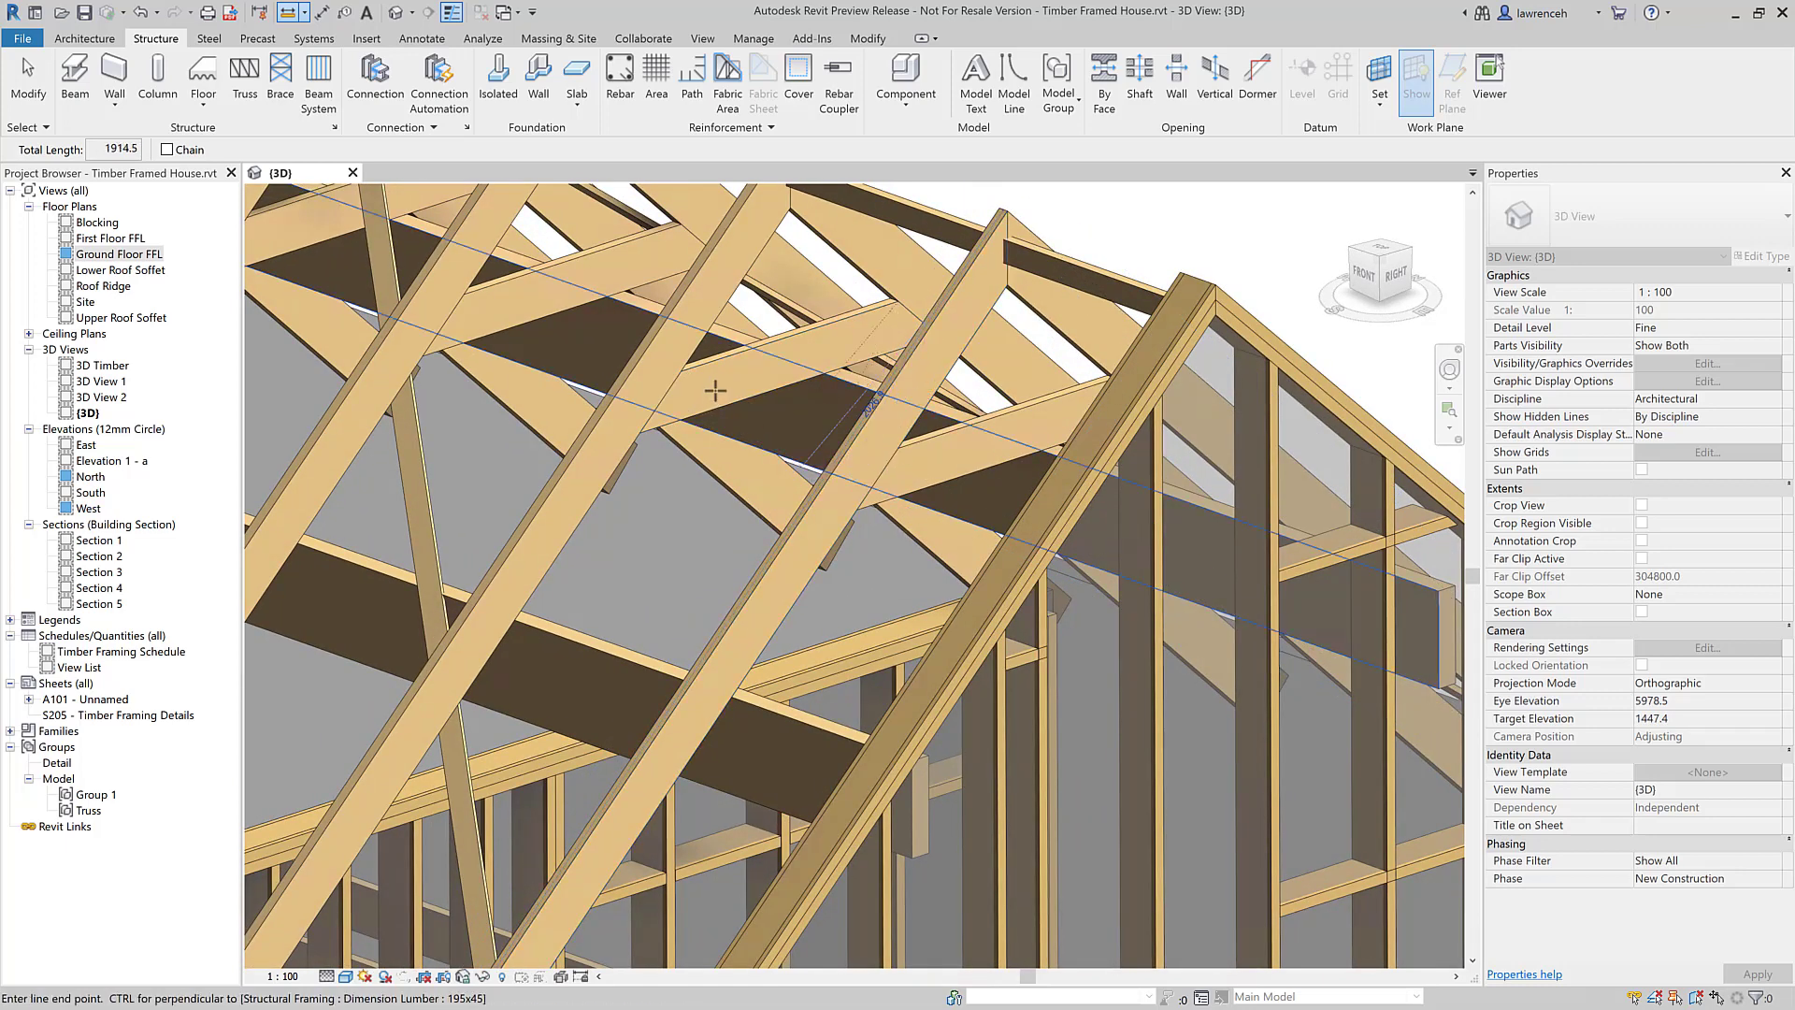
click(681, 370)
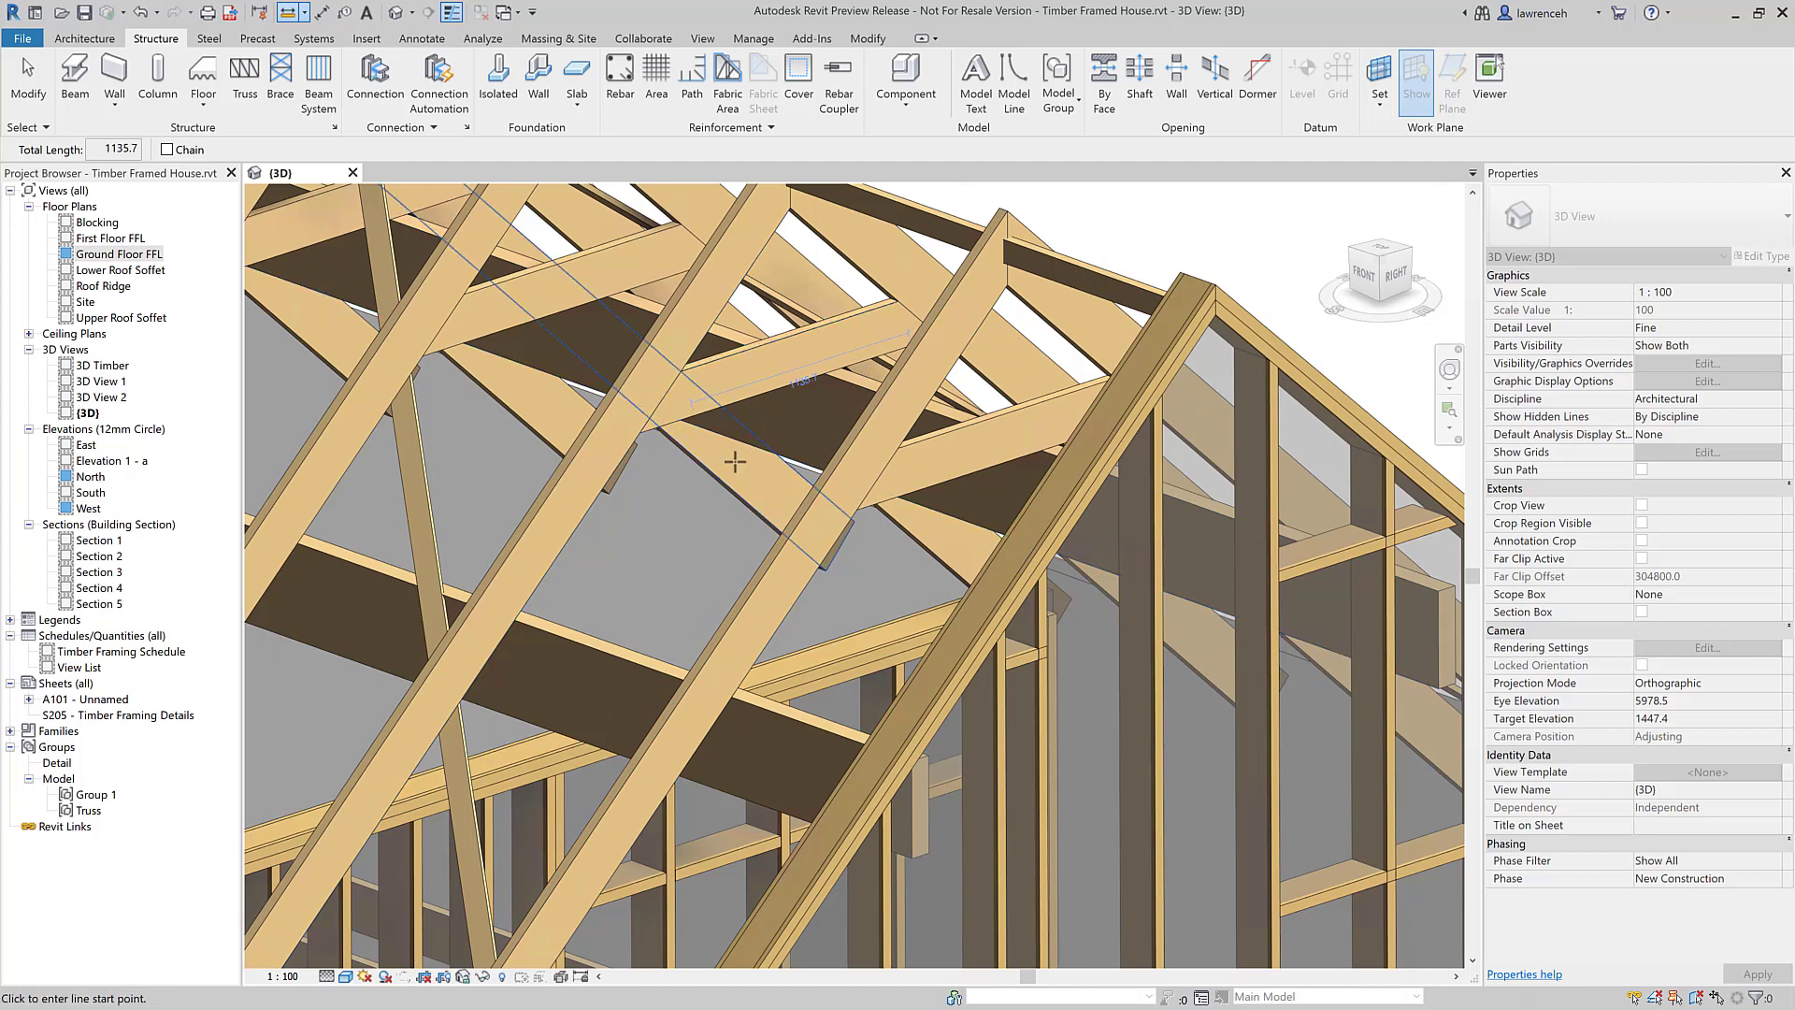
key(Escape)
key(Escape)
Step: Select the four ridge blocking members nearest the gable, activate their controls and dimensions, and clear the selection
shift+middle_drag(735, 461, 565, 273)
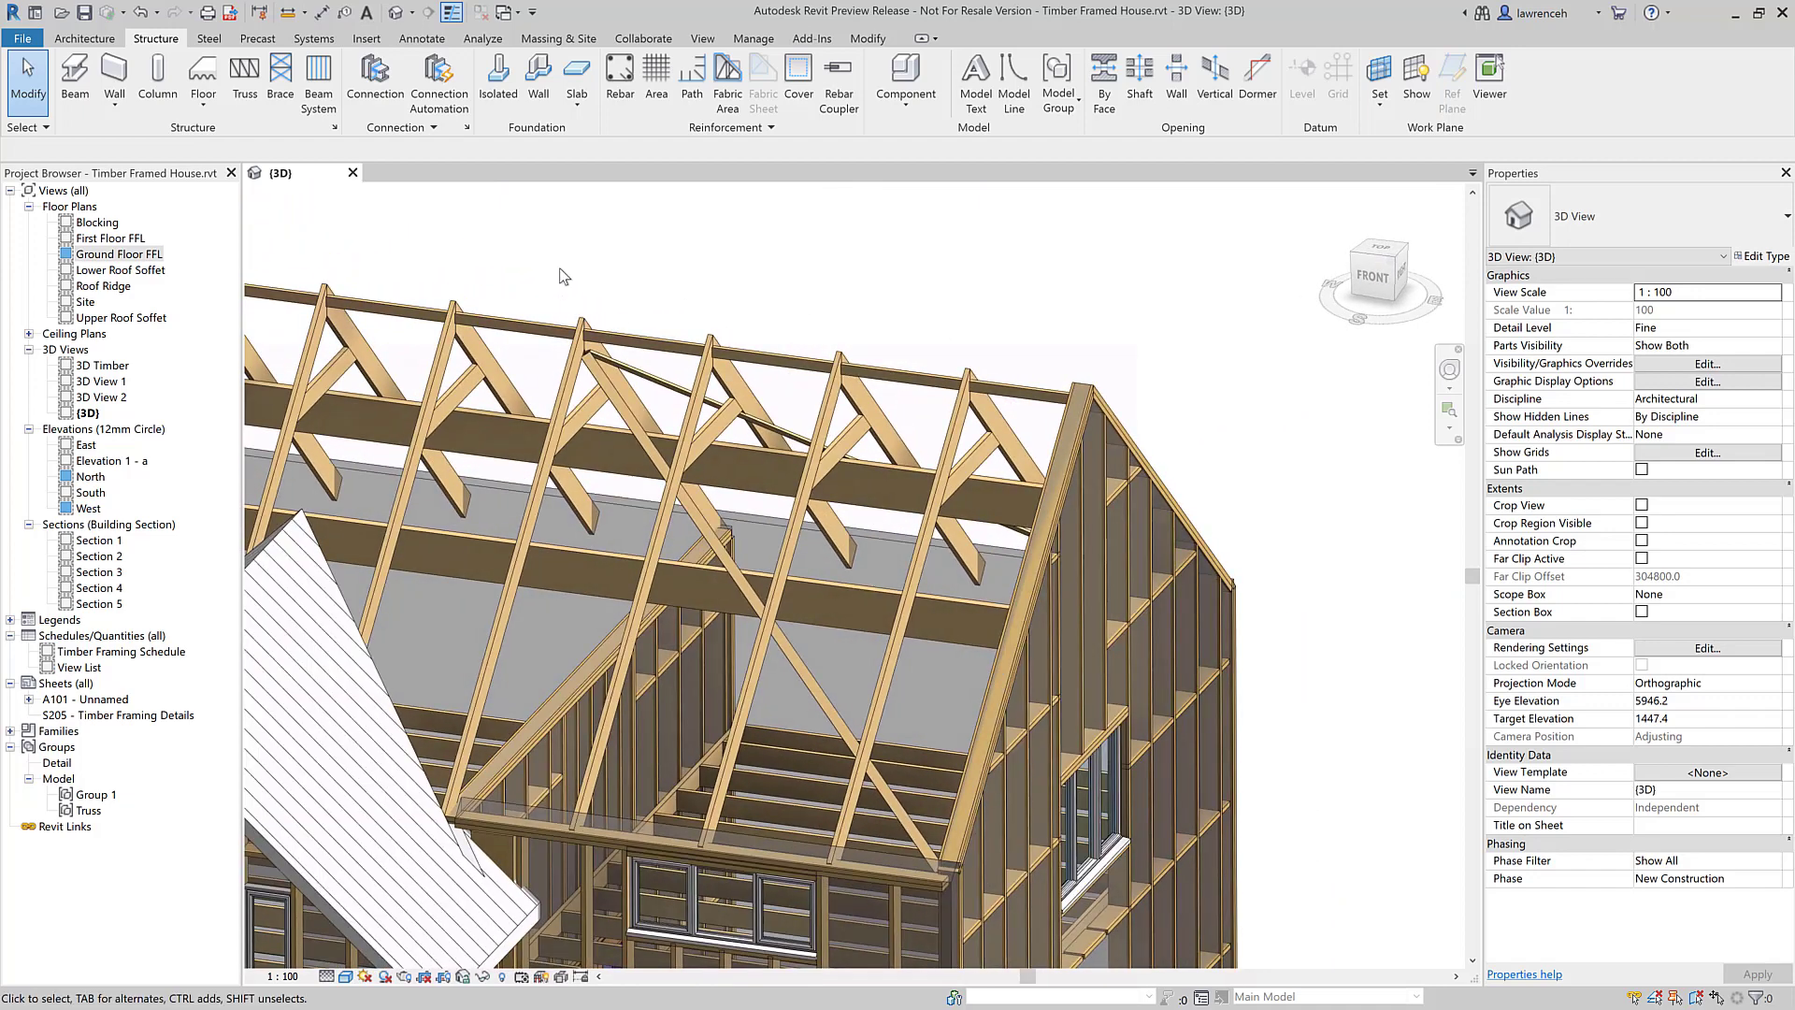
drag(541, 262, 1081, 453)
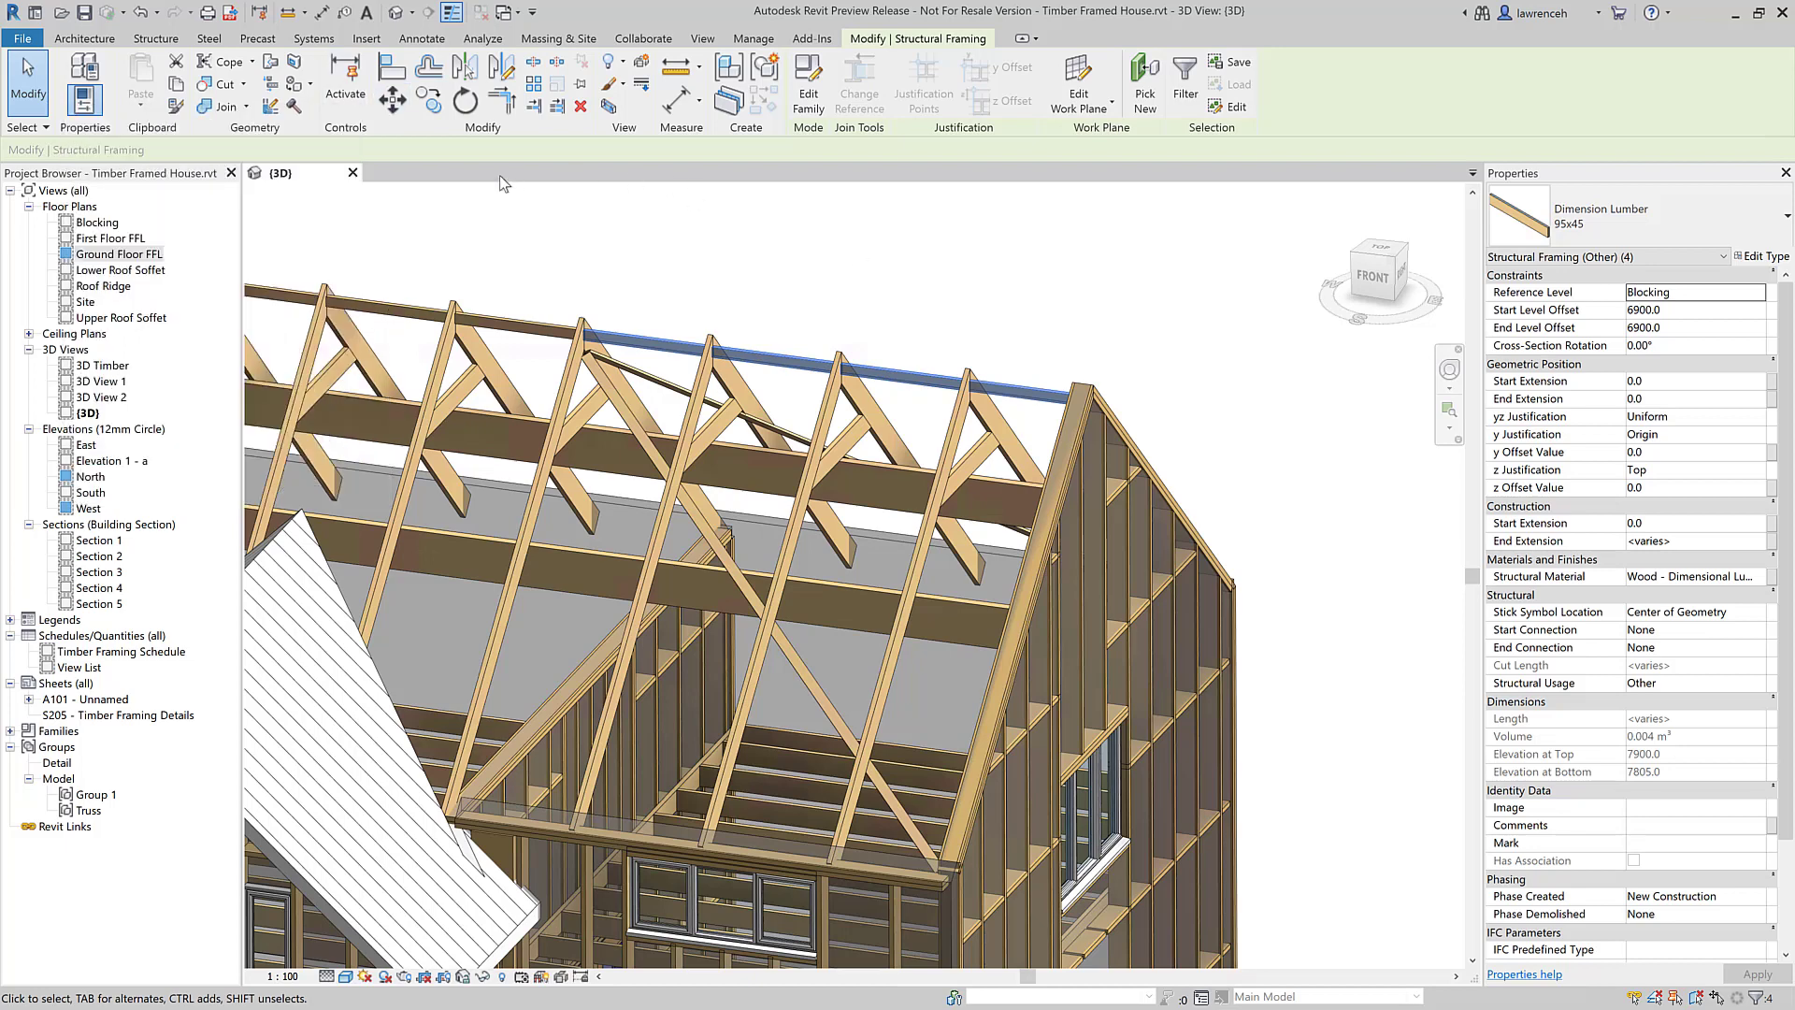
click(260, 13)
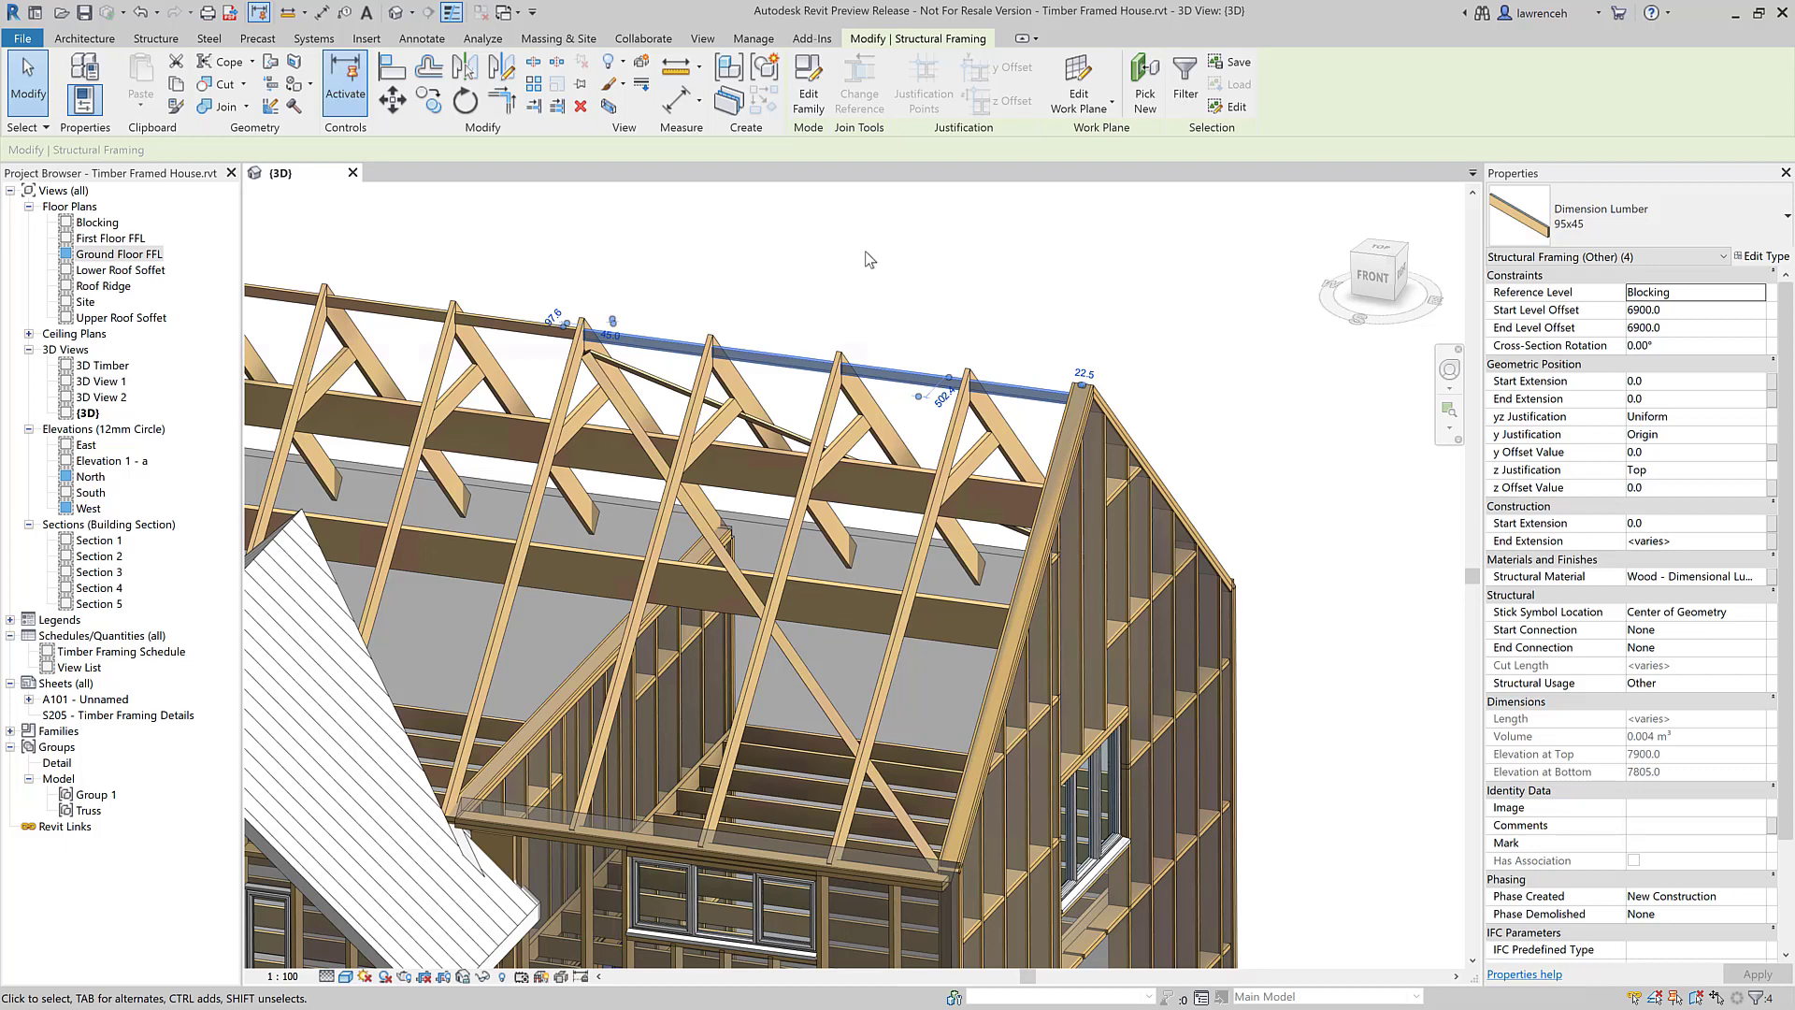
click(515, 218)
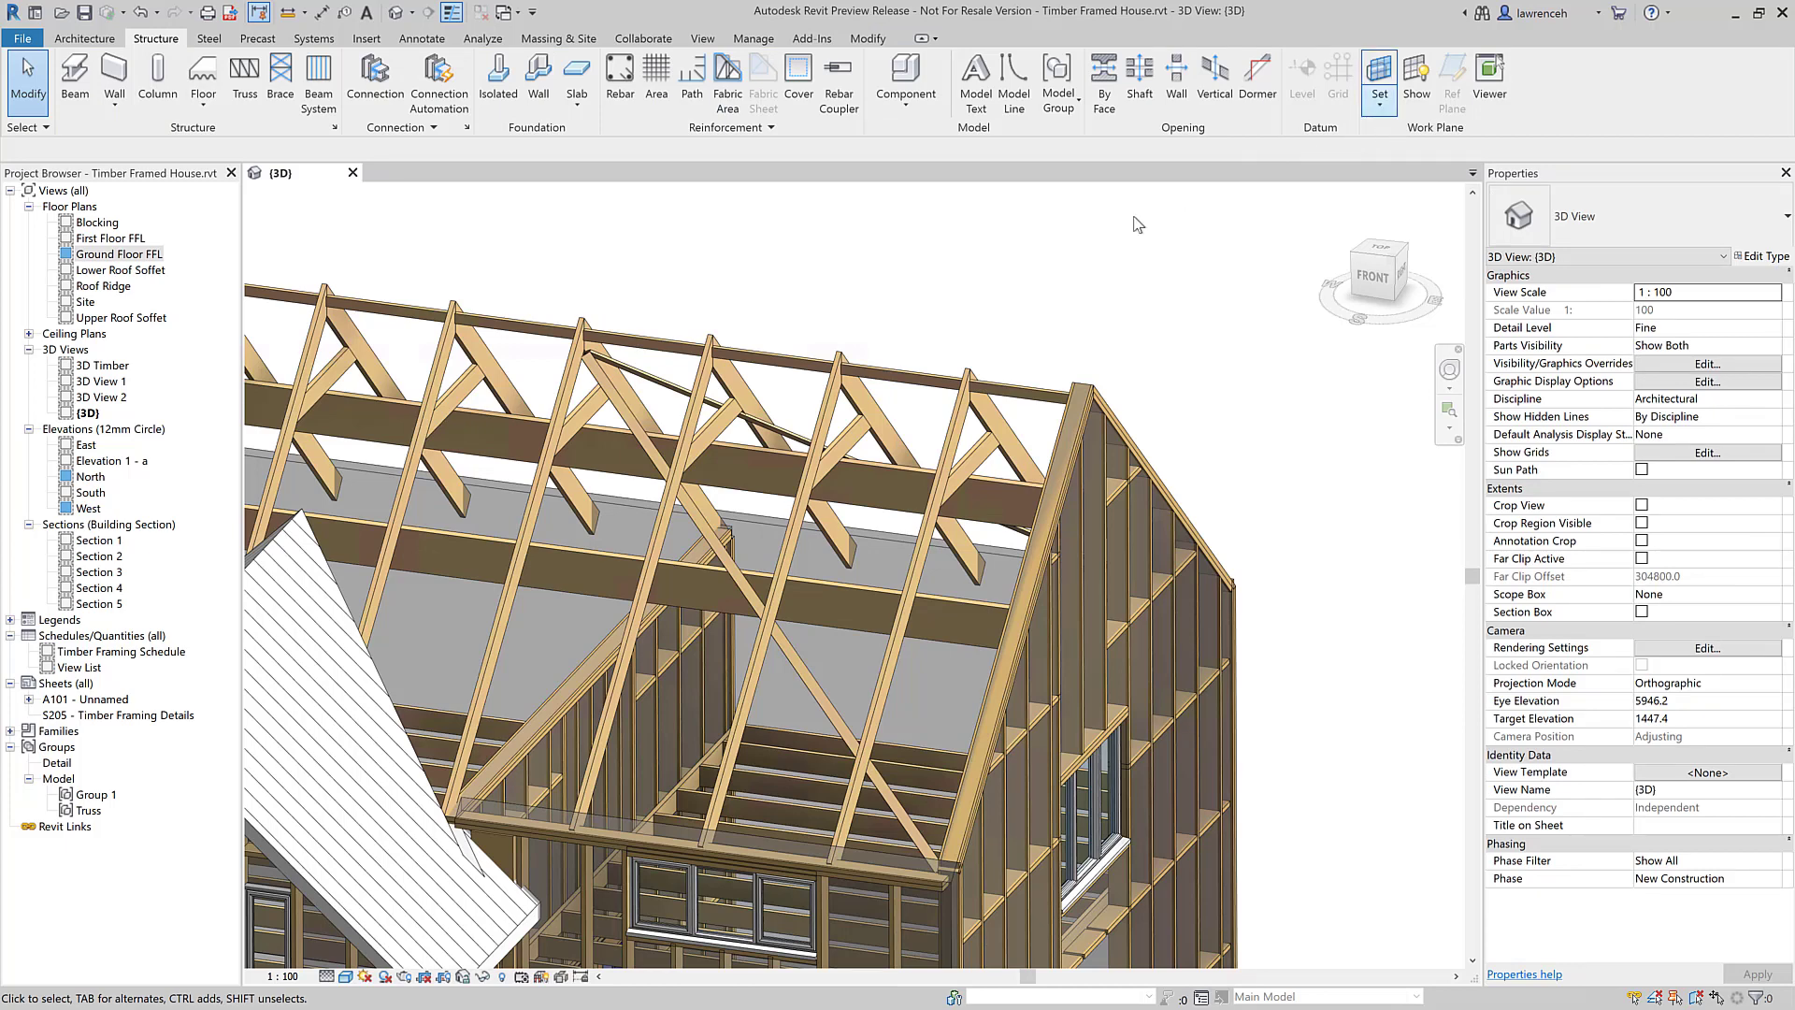
Step: Define a new work plane by picking the face of the diagonal roof brace that crosses the rafters
scroll(678, 554, up, 5)
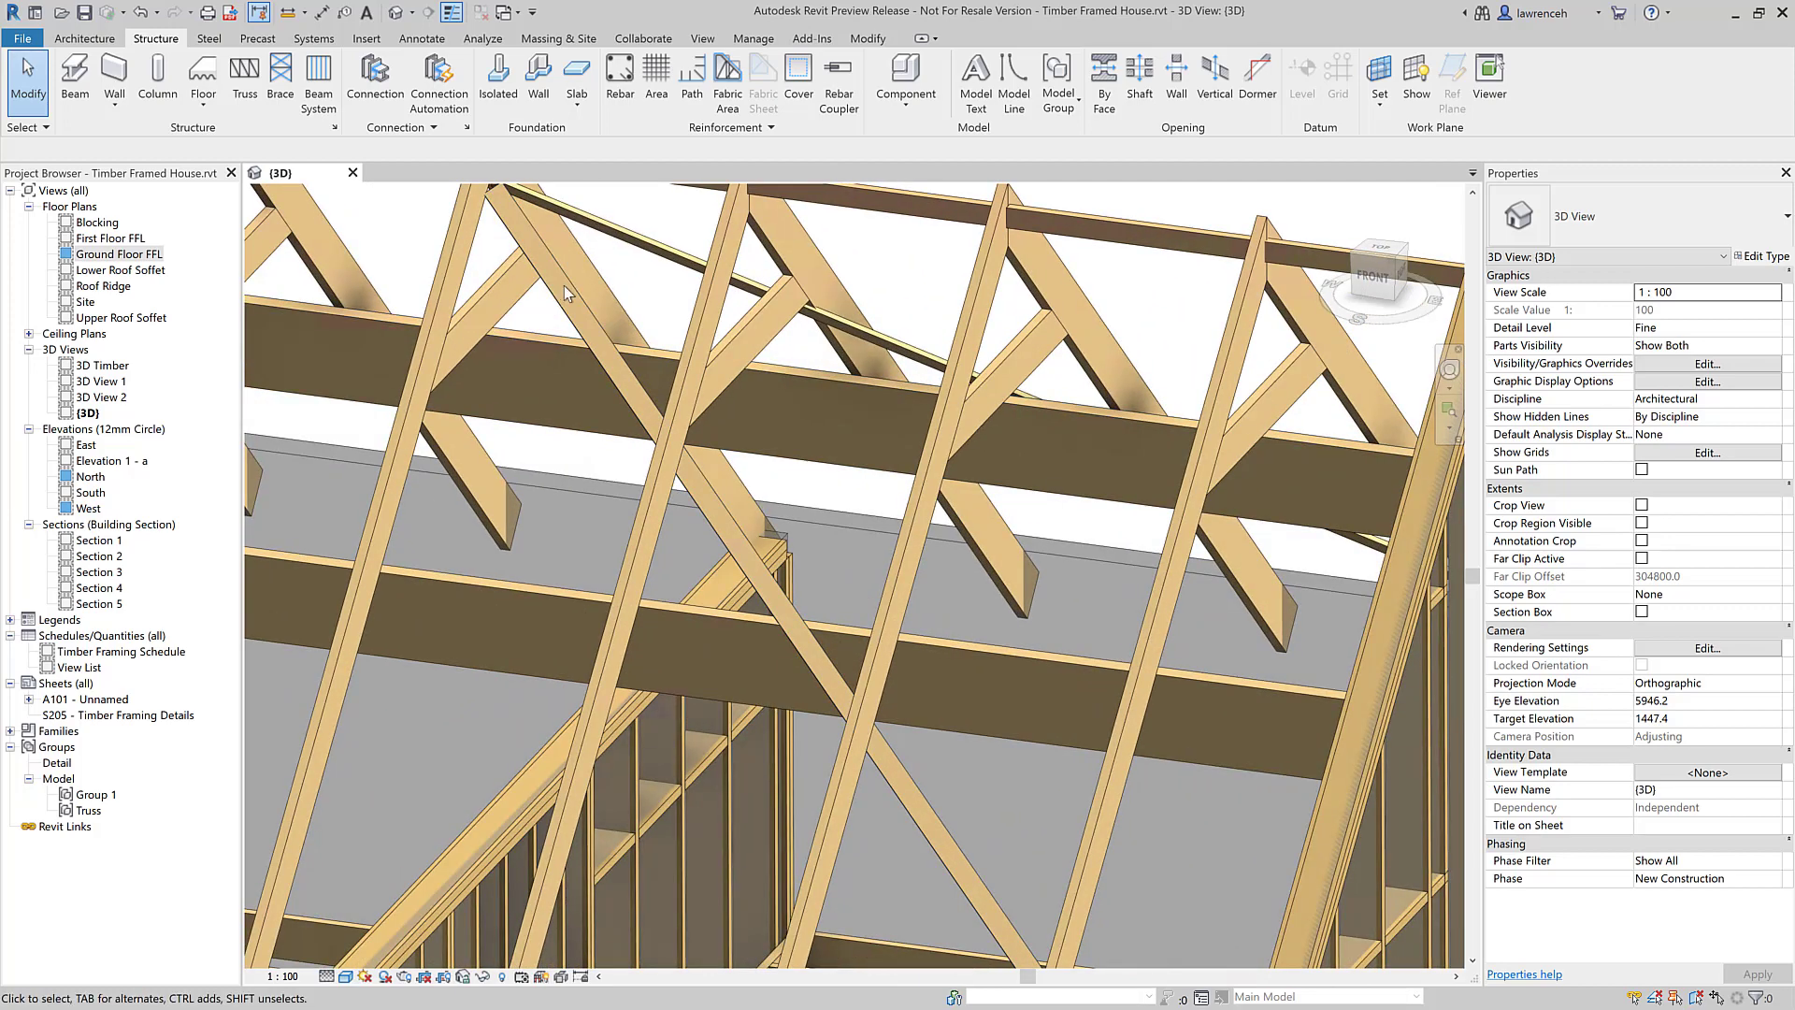
click(581, 294)
shift+middle_drag(580, 295, 1169, 243)
click(1256, 204)
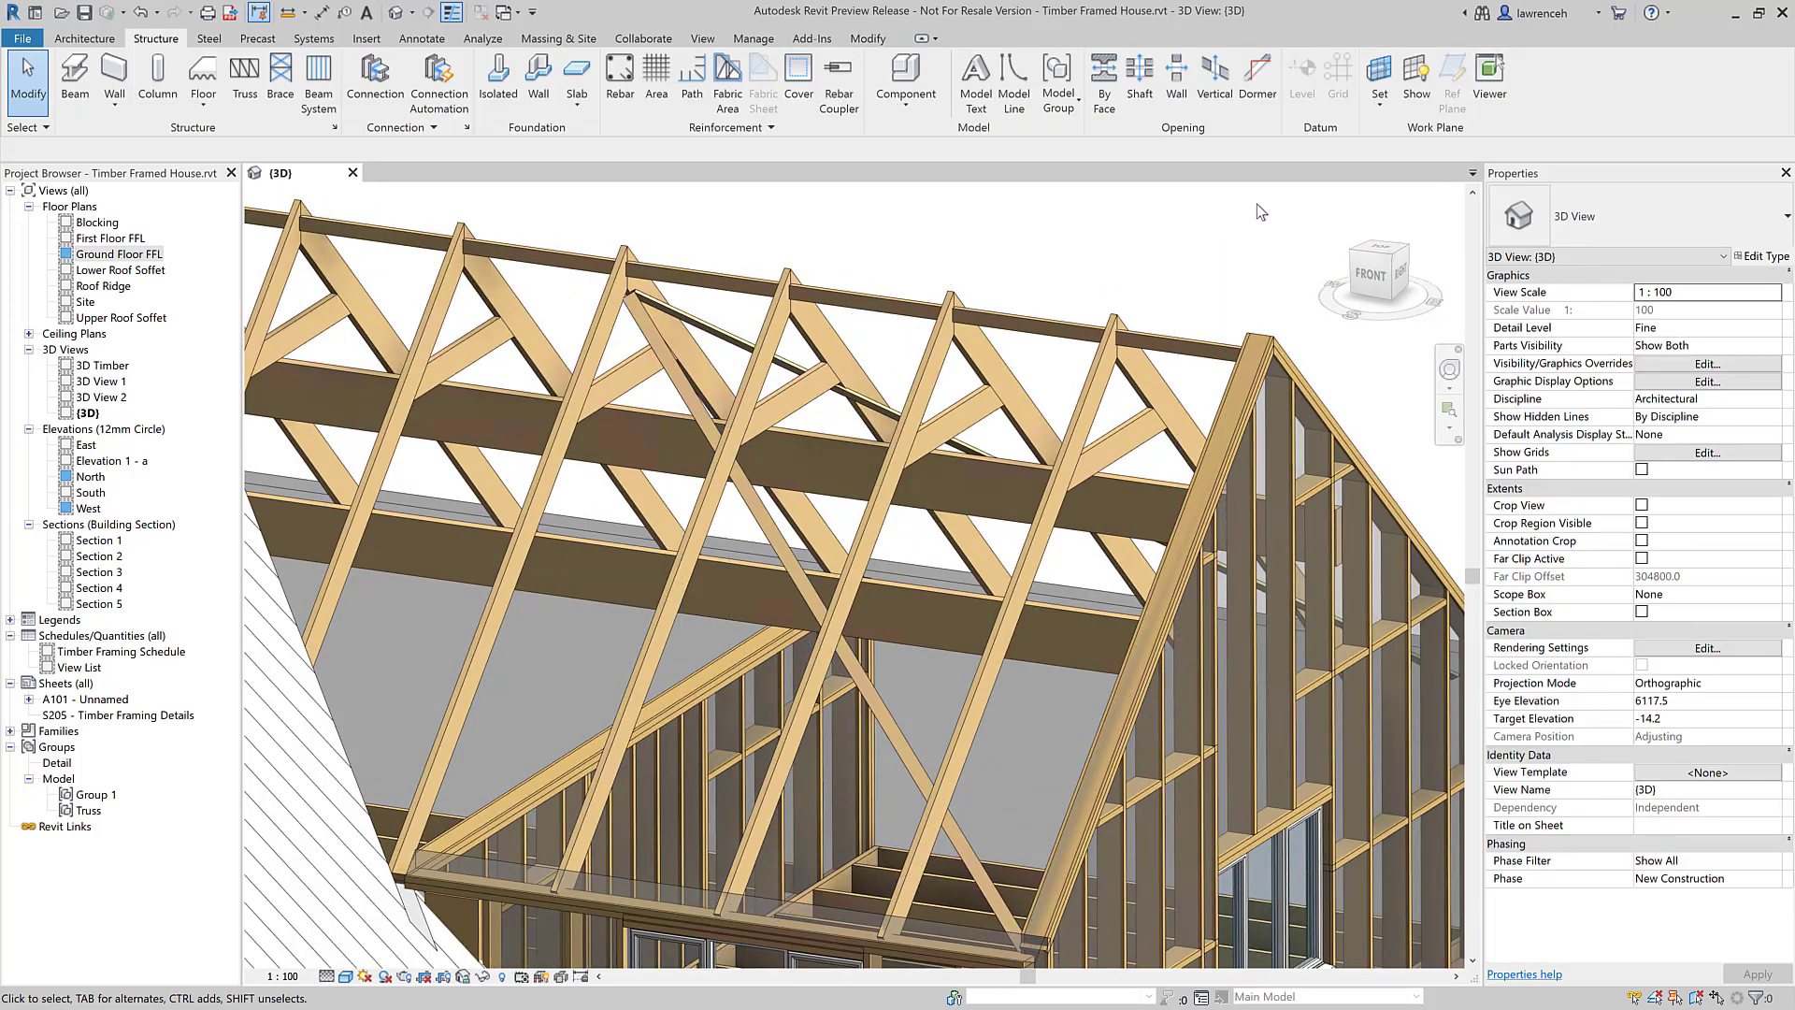
click(1380, 98)
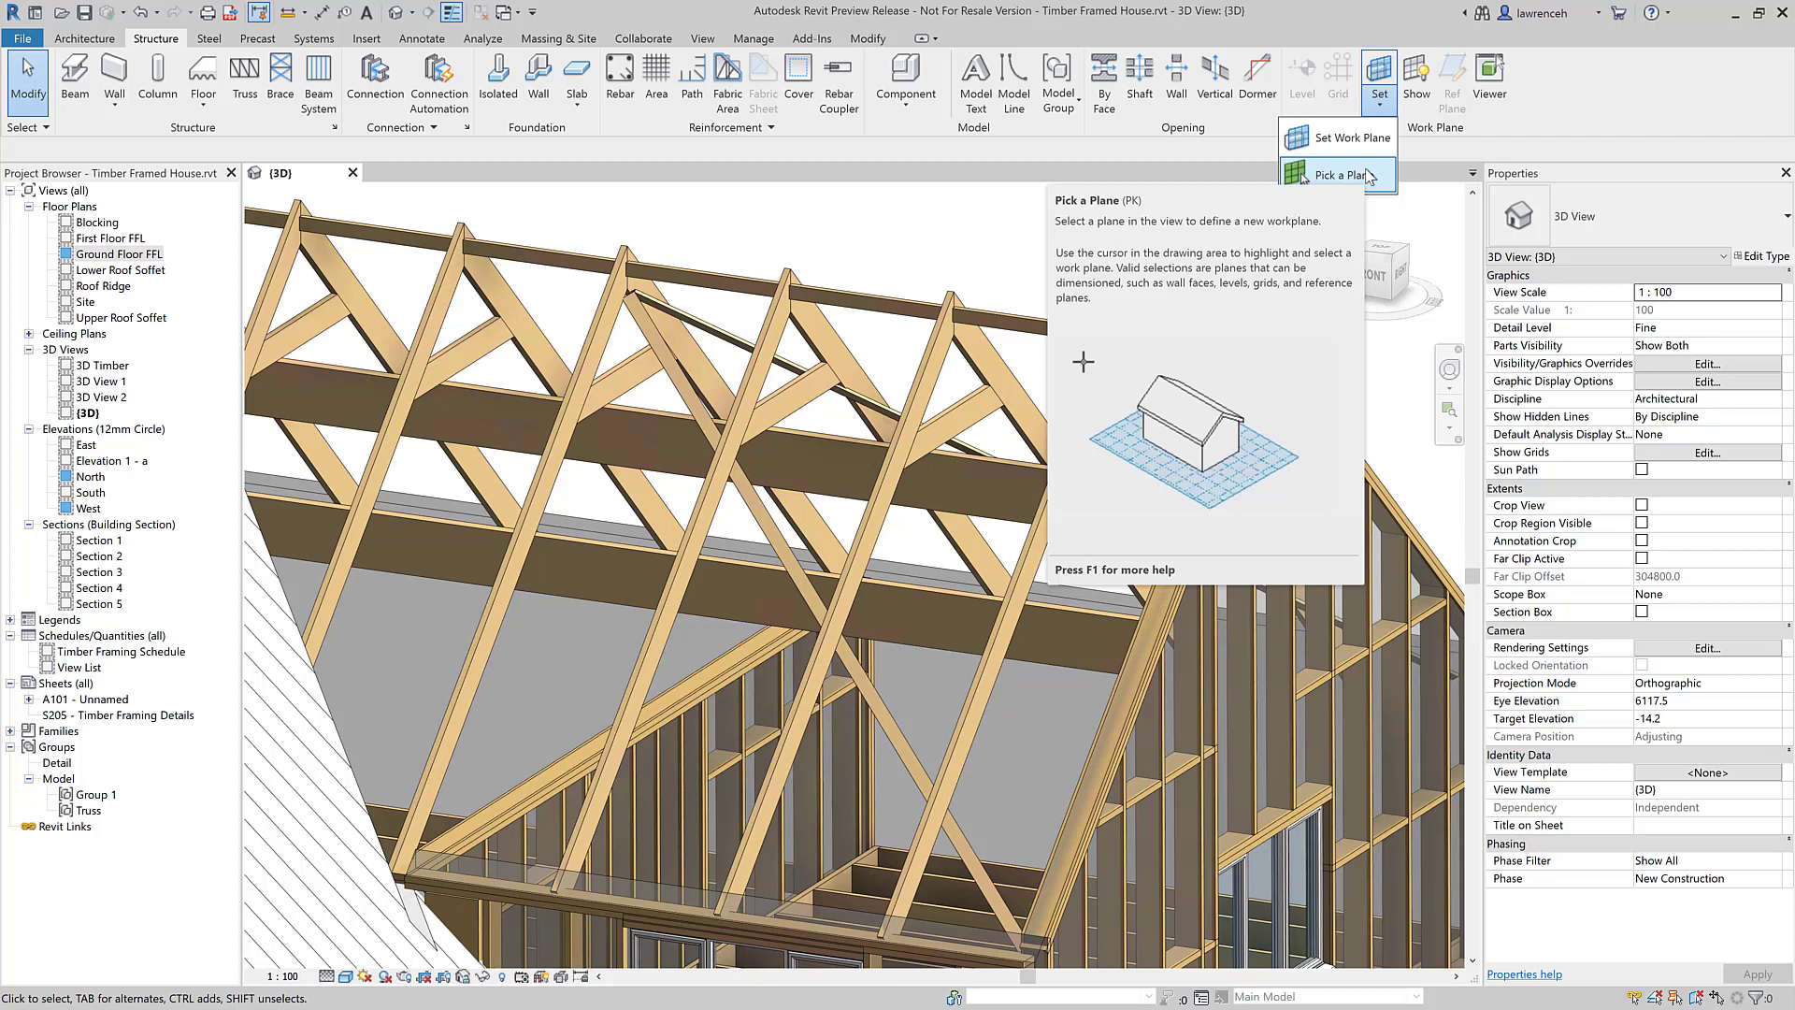
click(913, 250)
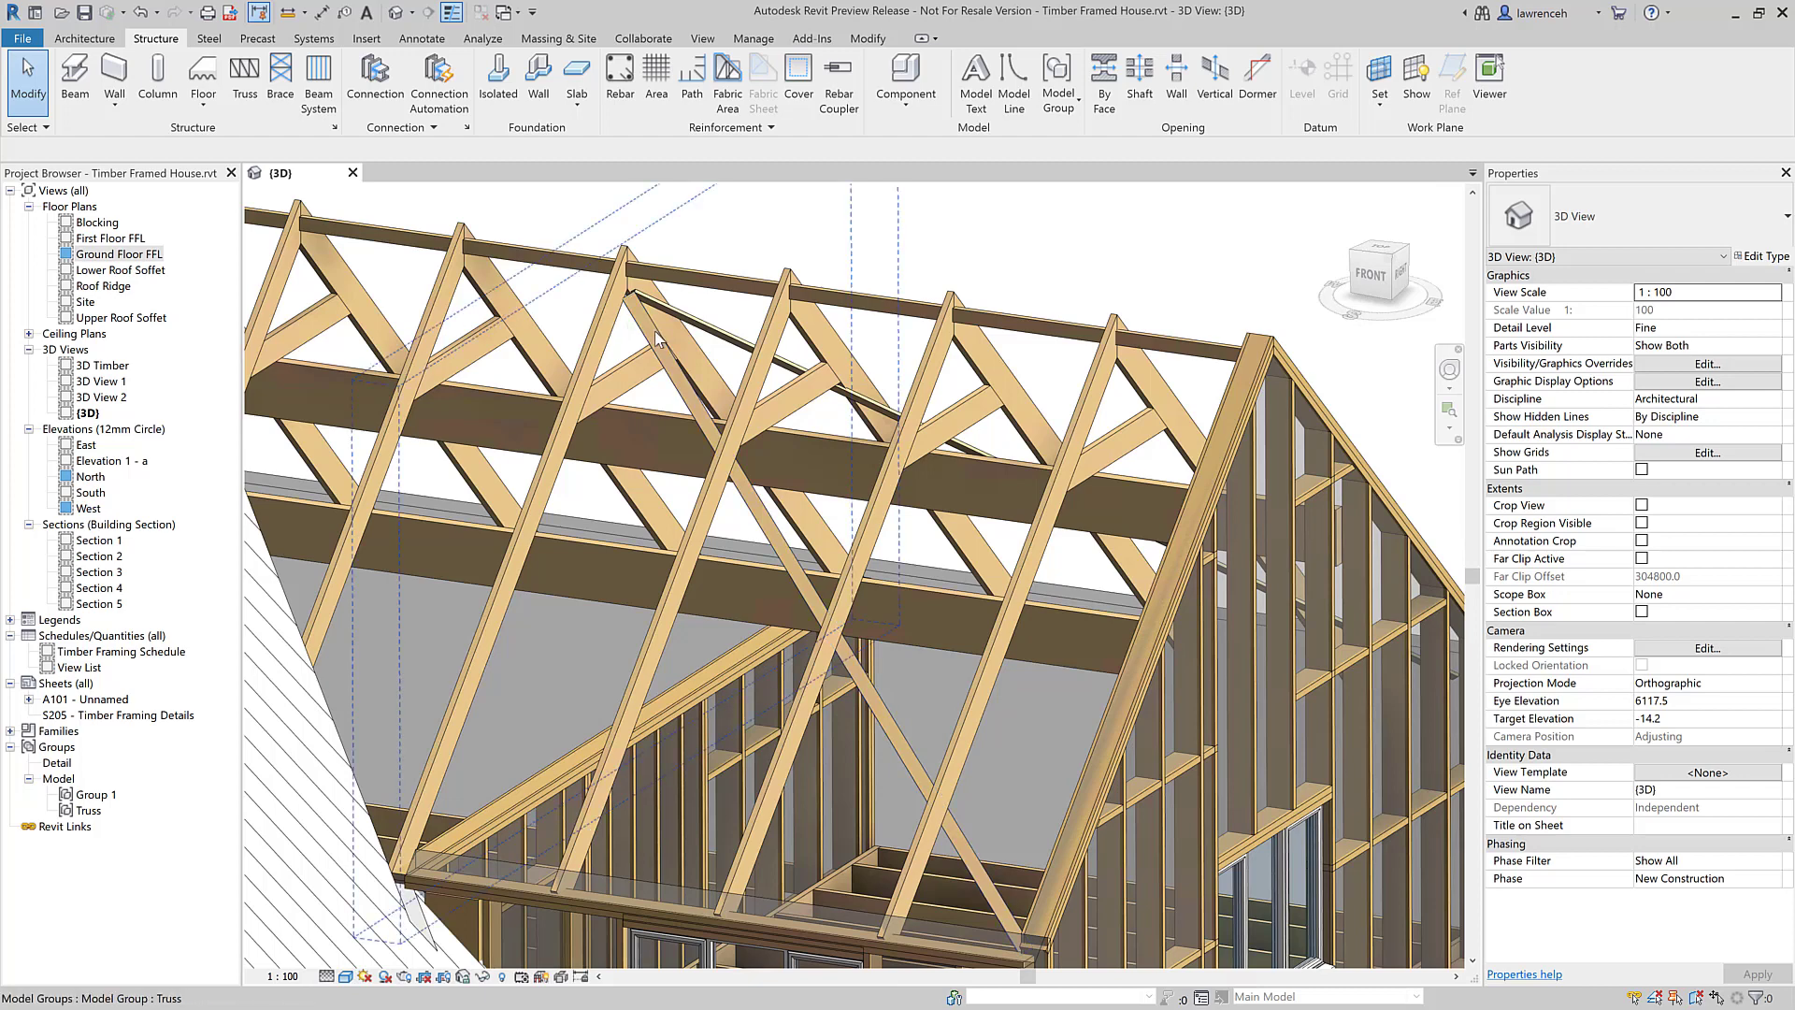
click(687, 412)
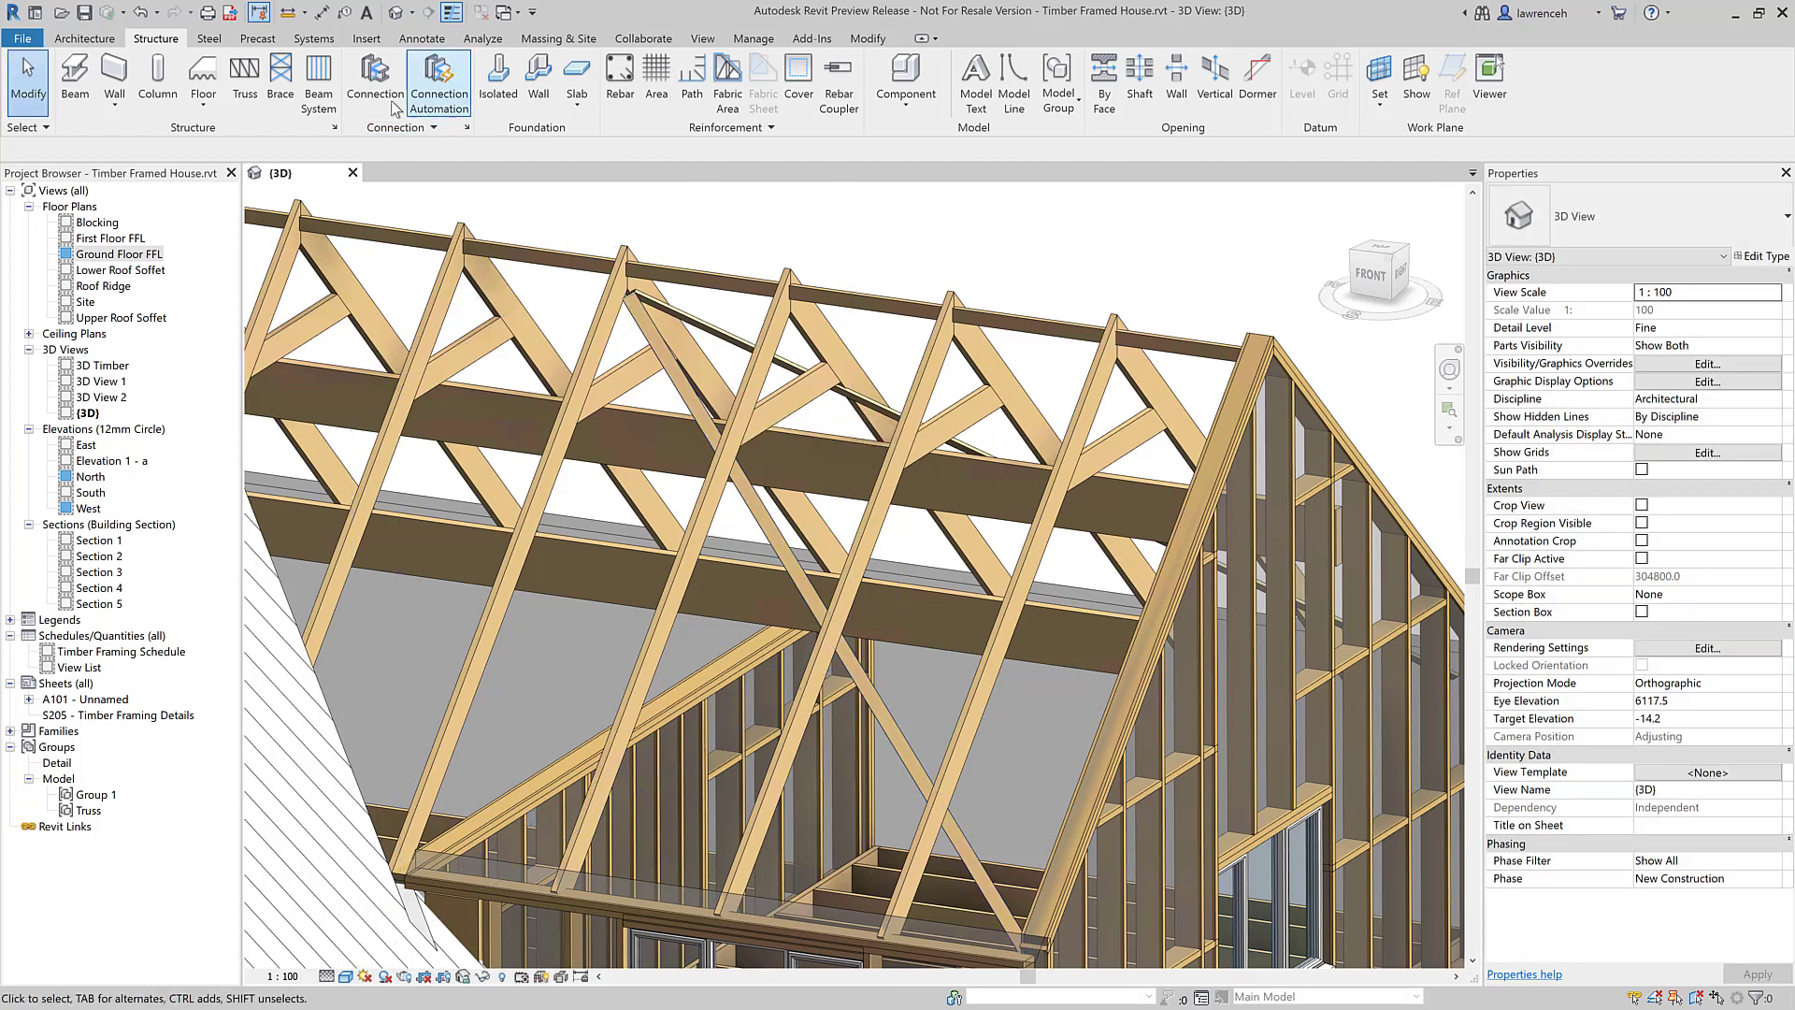
Step: Try placing a 95x45 Dimension Lumber beam on the picked plane from the lower purlin to the eaves, and remove it
click(75, 75)
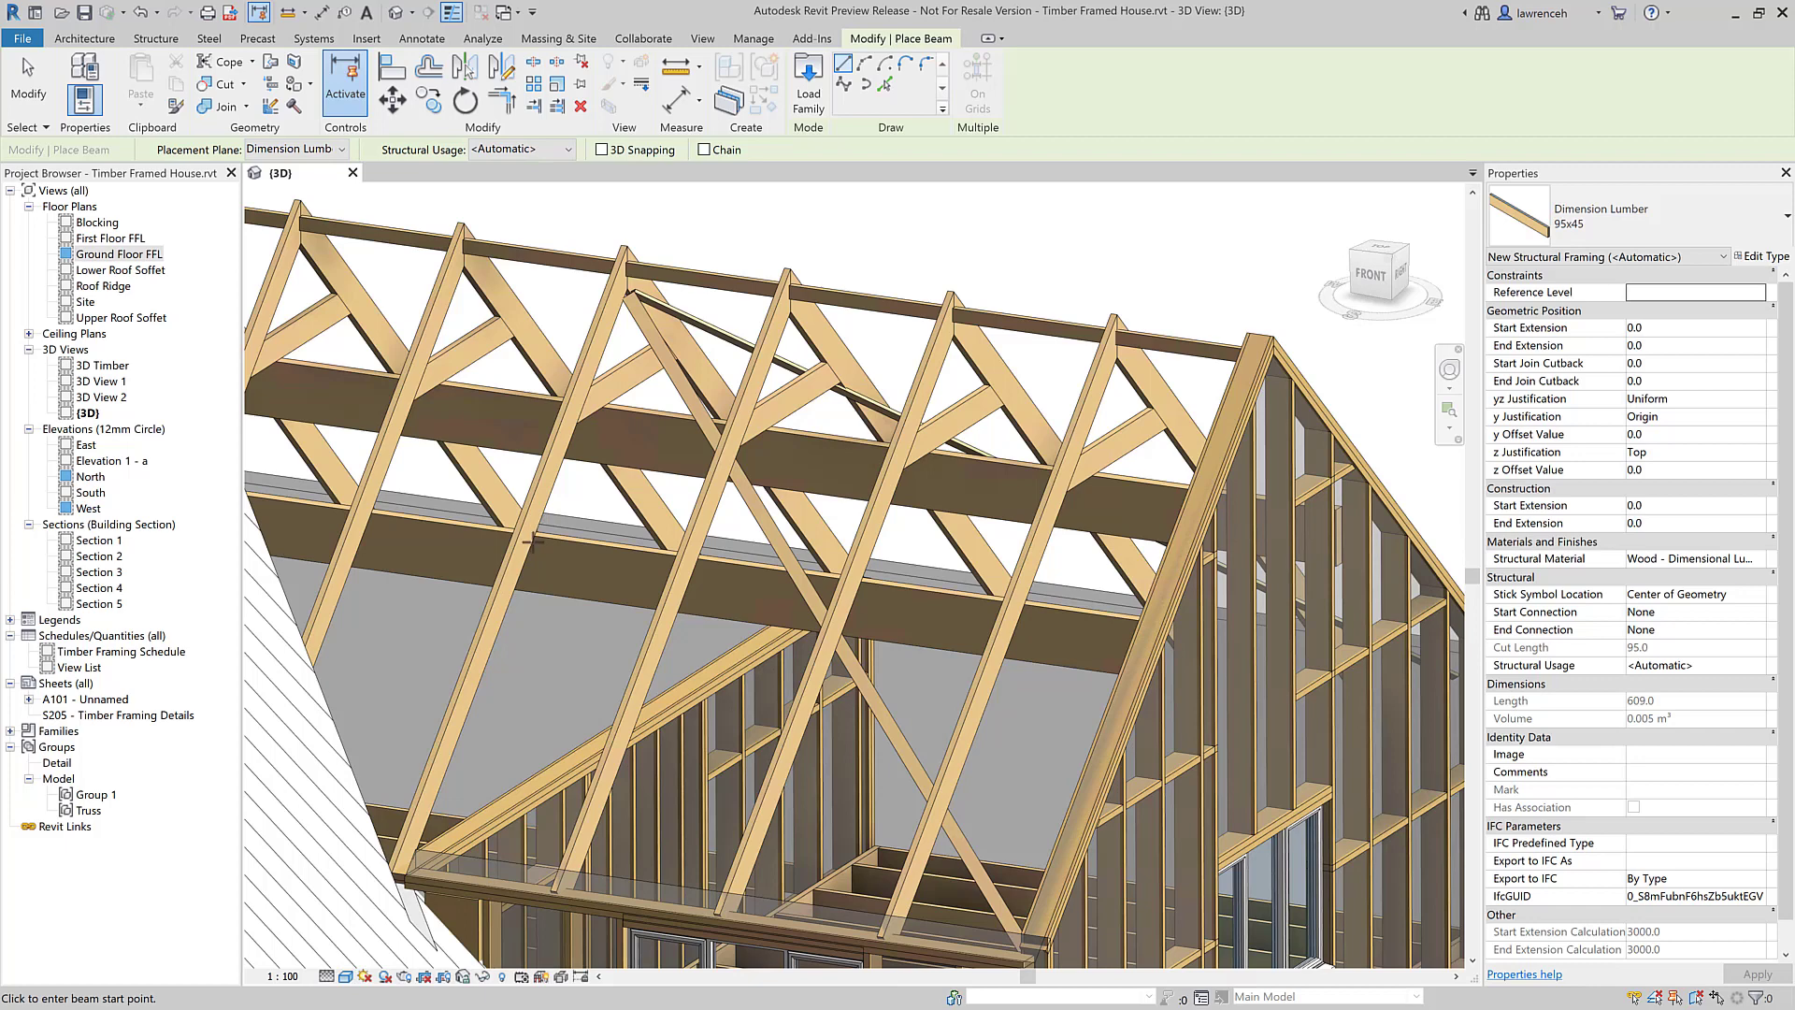
click(567, 538)
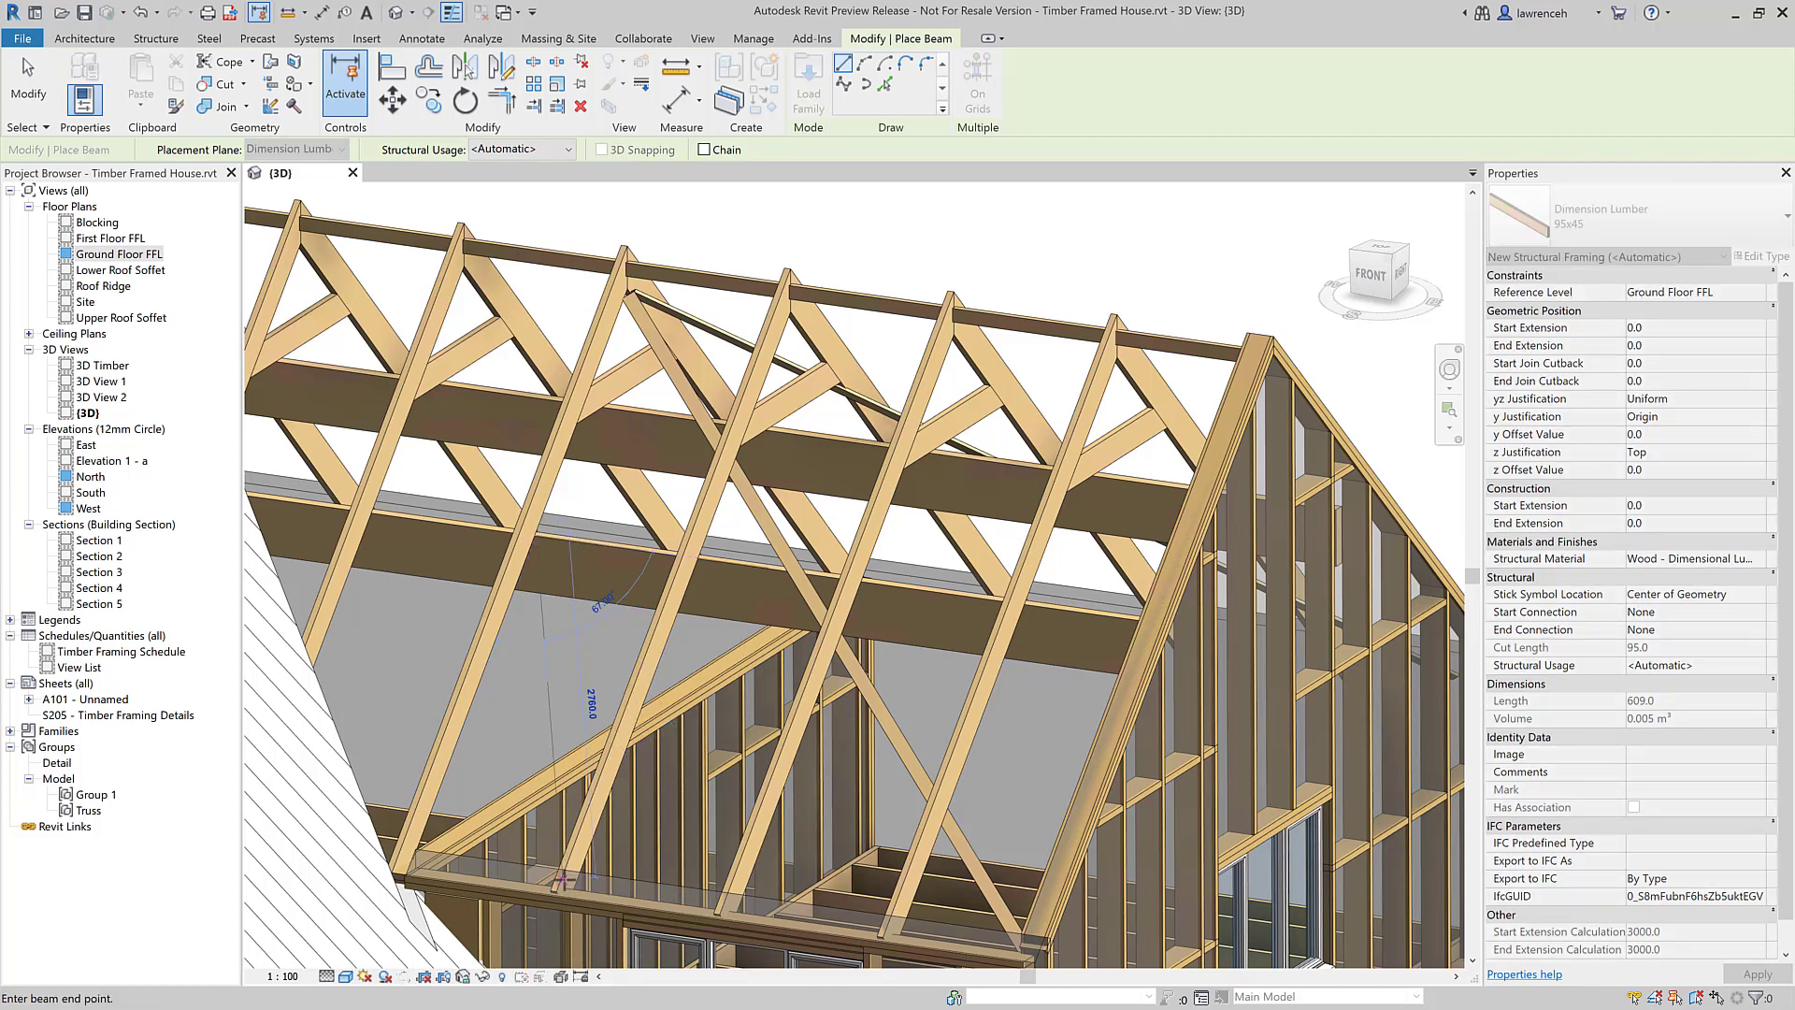
click(558, 879)
key(Escape)
key(Escape)
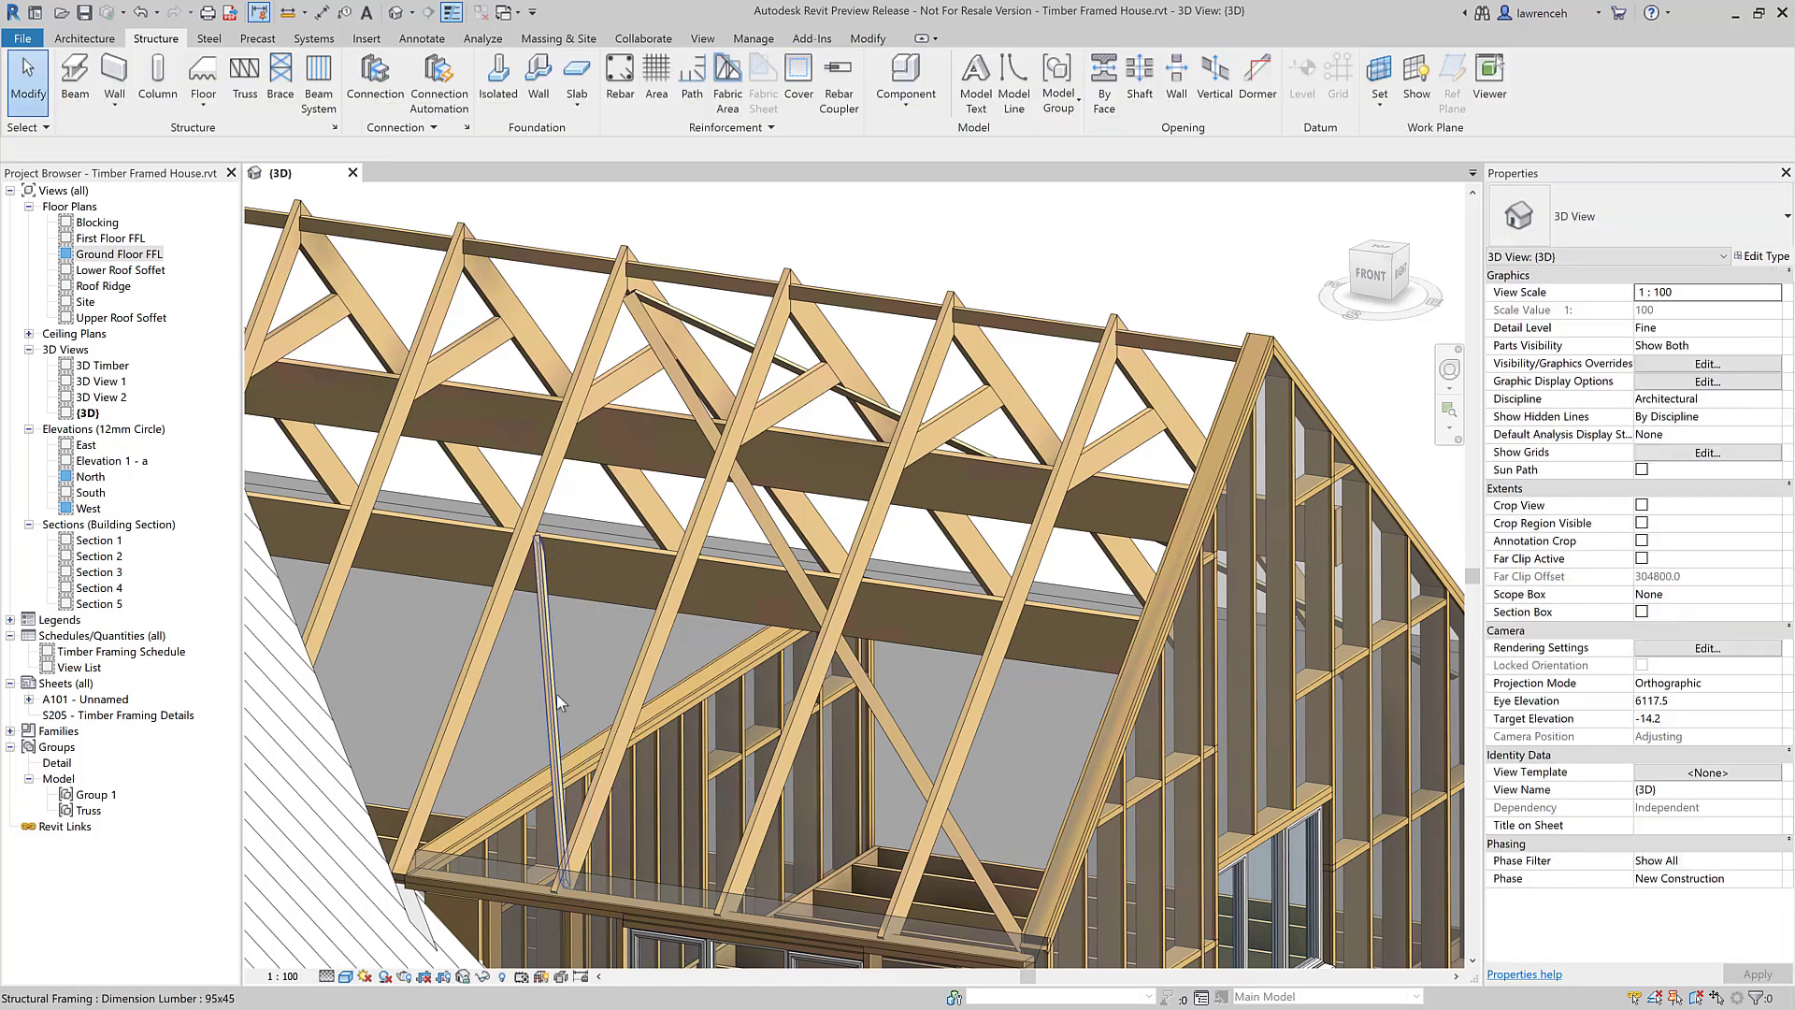
click(557, 694)
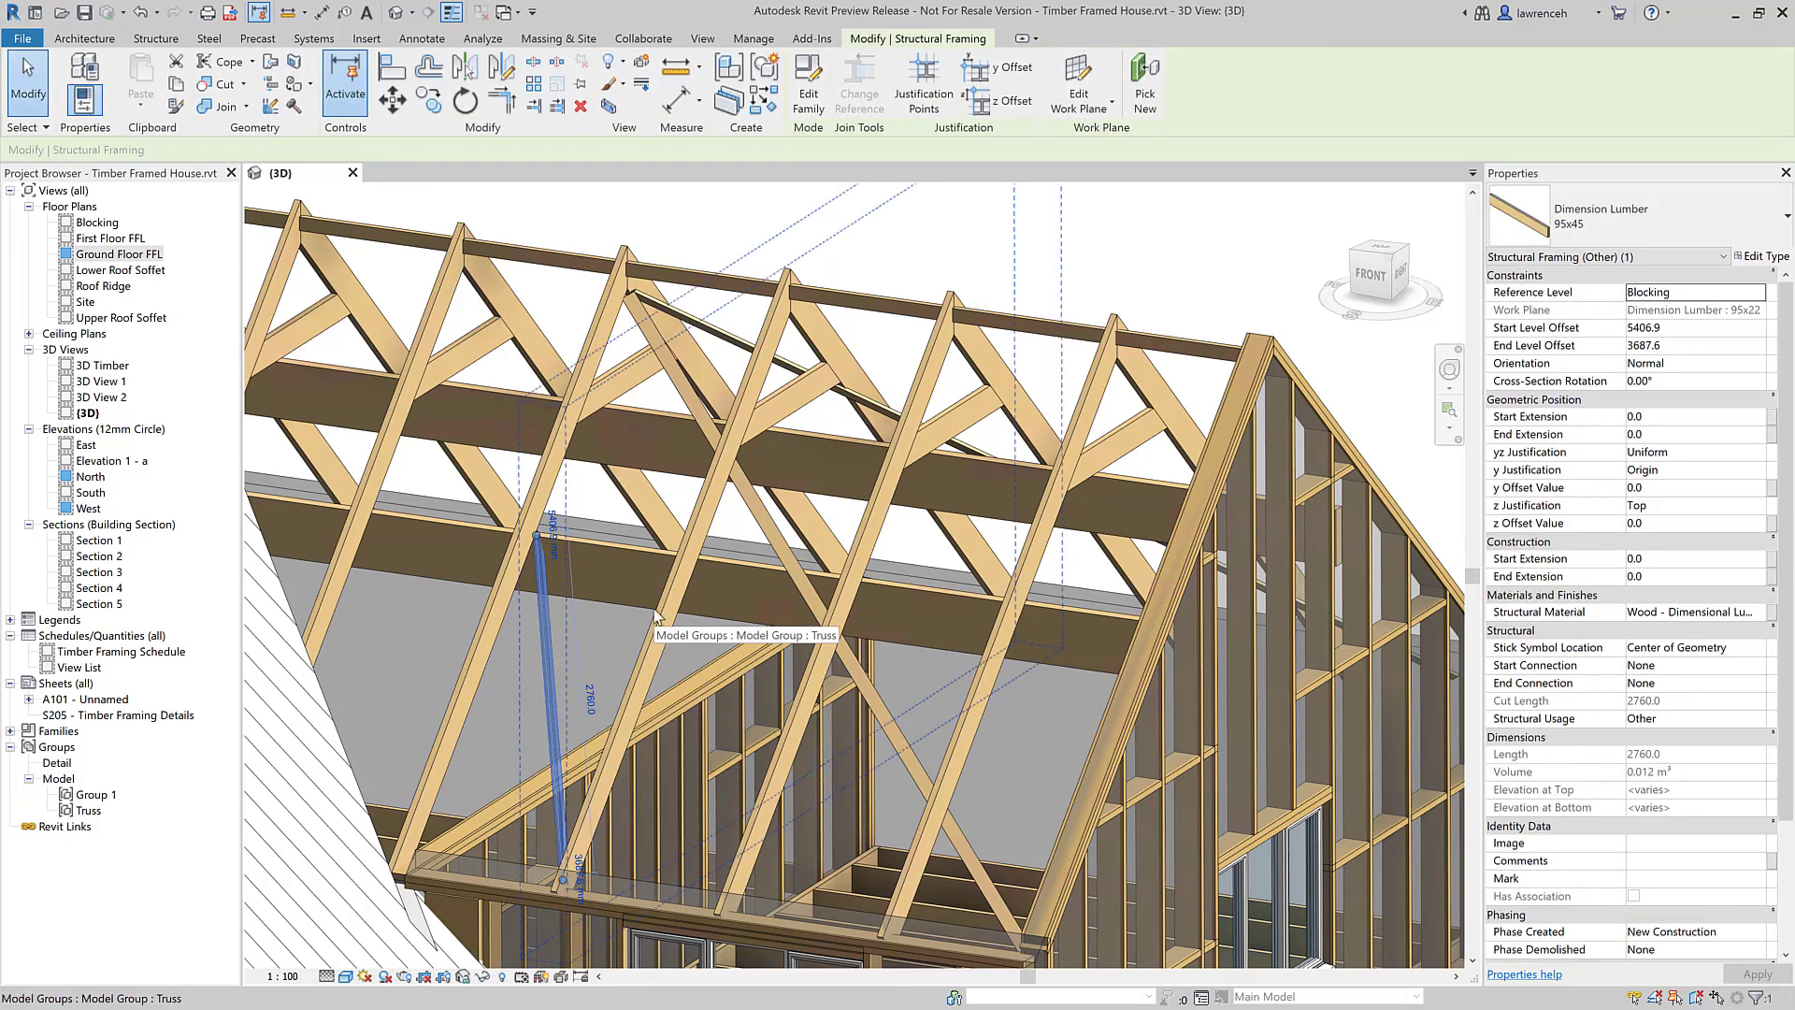
key(Escape)
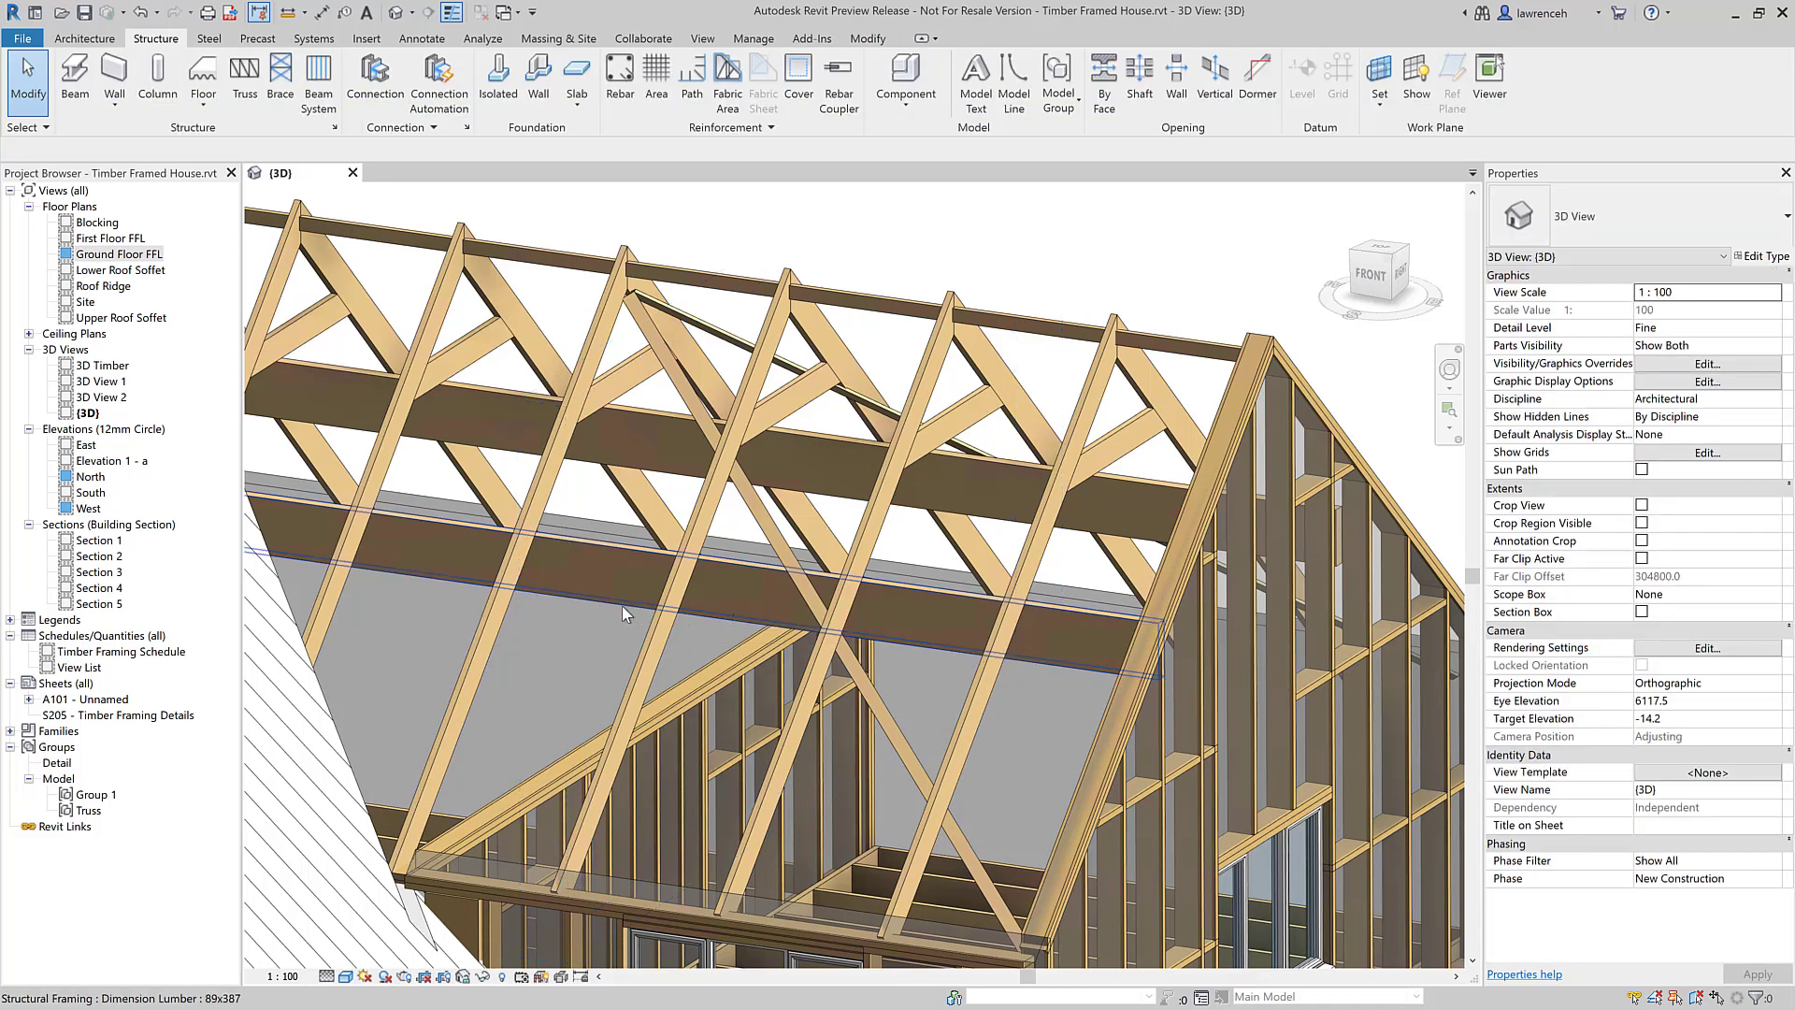
Step: Open sheet A101 and review the Ground Floor FFL plan and West elevation marked as placed on it
double_click(91, 700)
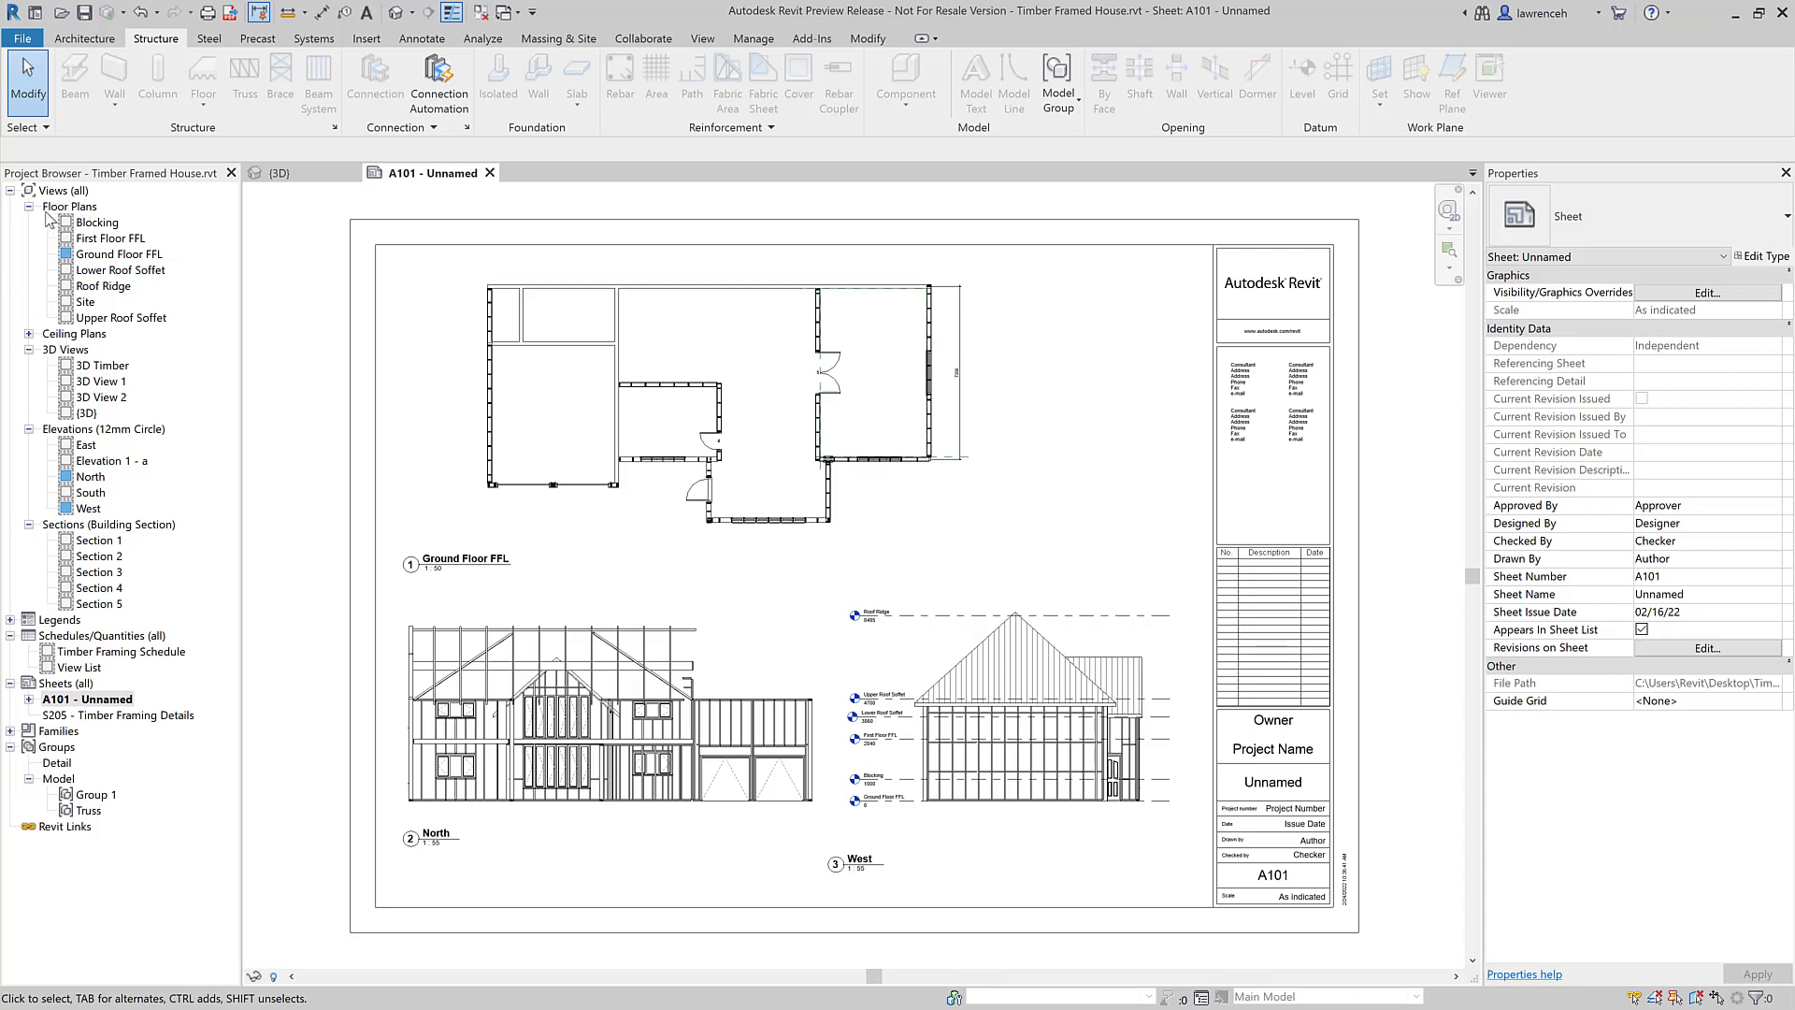
click(111, 255)
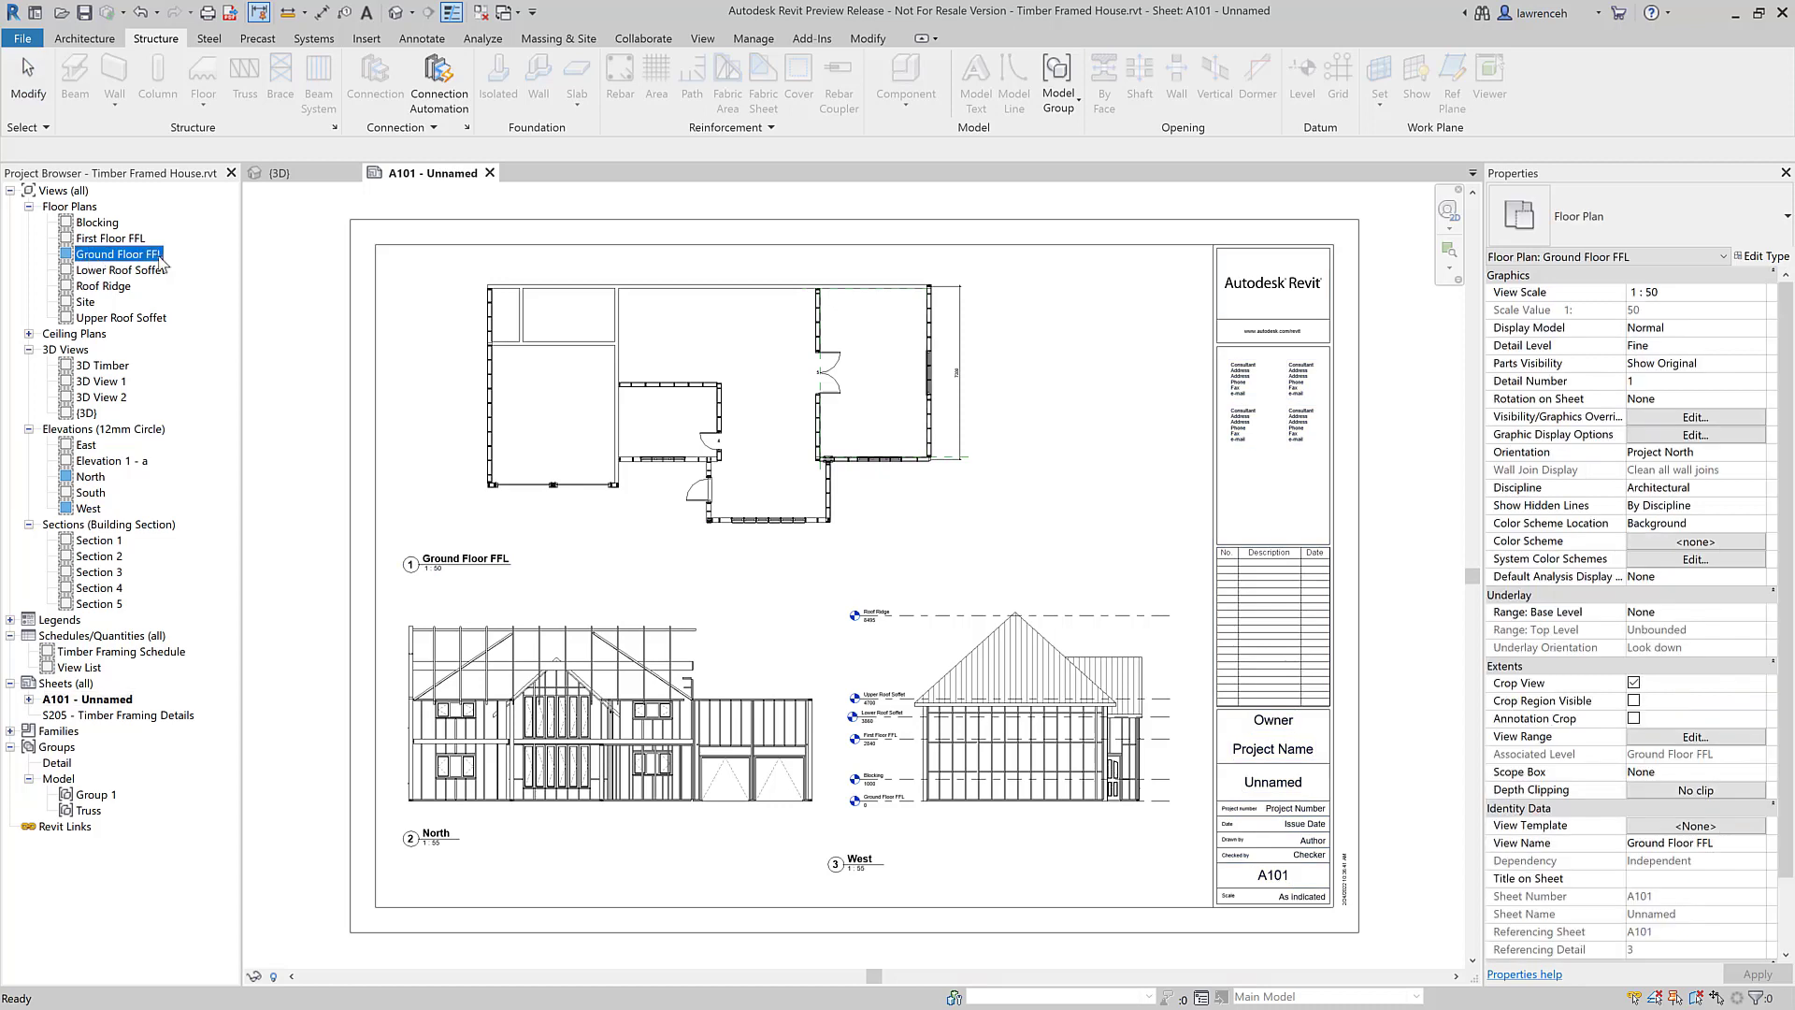
click(89, 508)
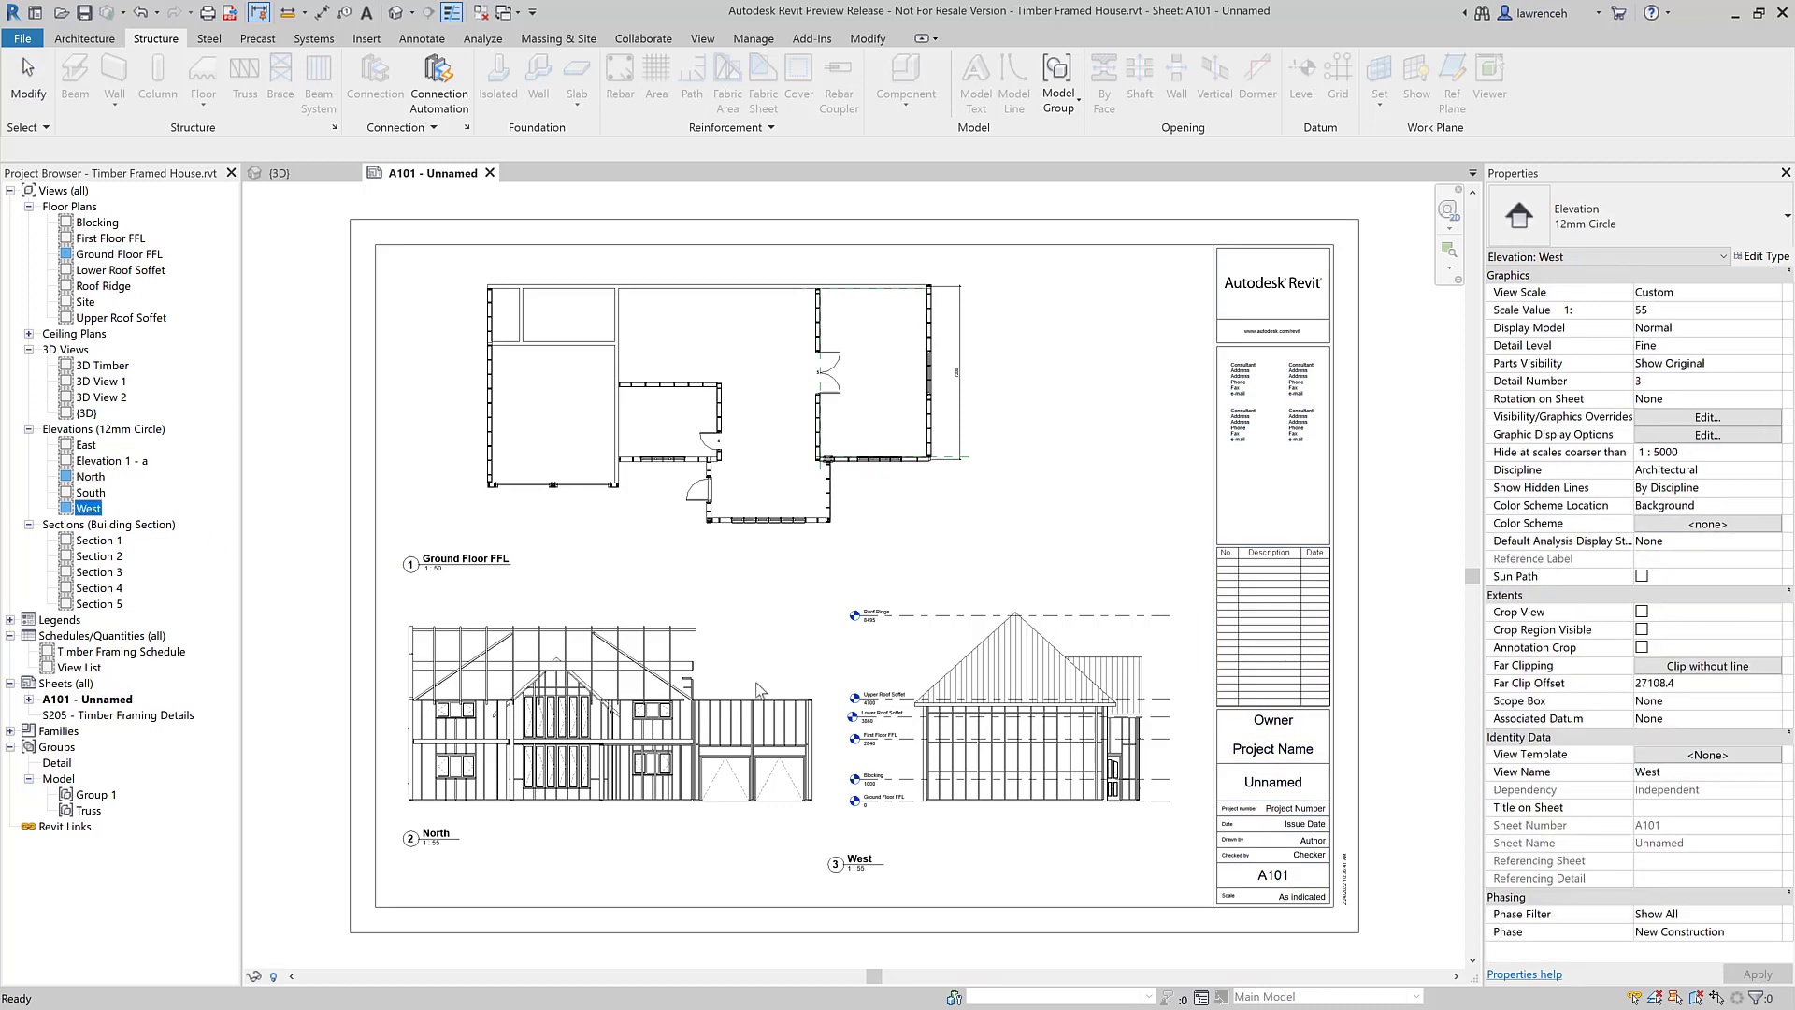
click(292, 730)
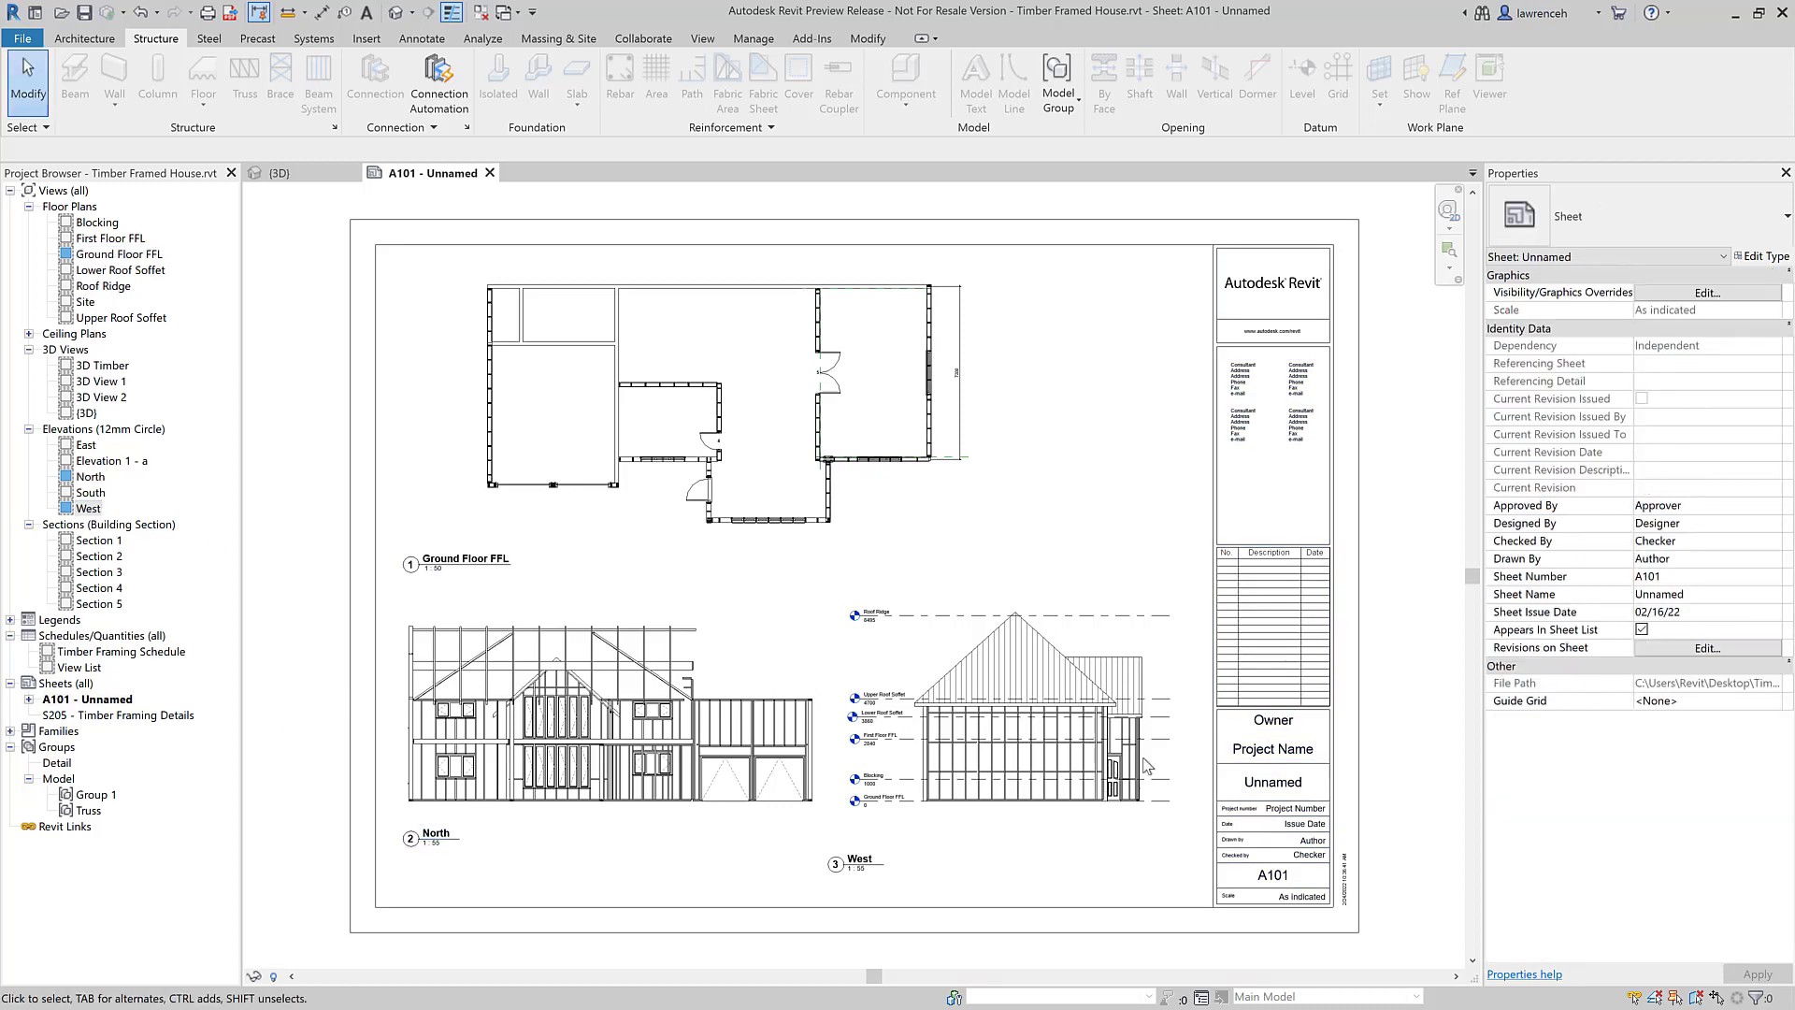
Step: Delete the West elevation from sheet A101 and place it again beside the North elevation
click(1105, 801)
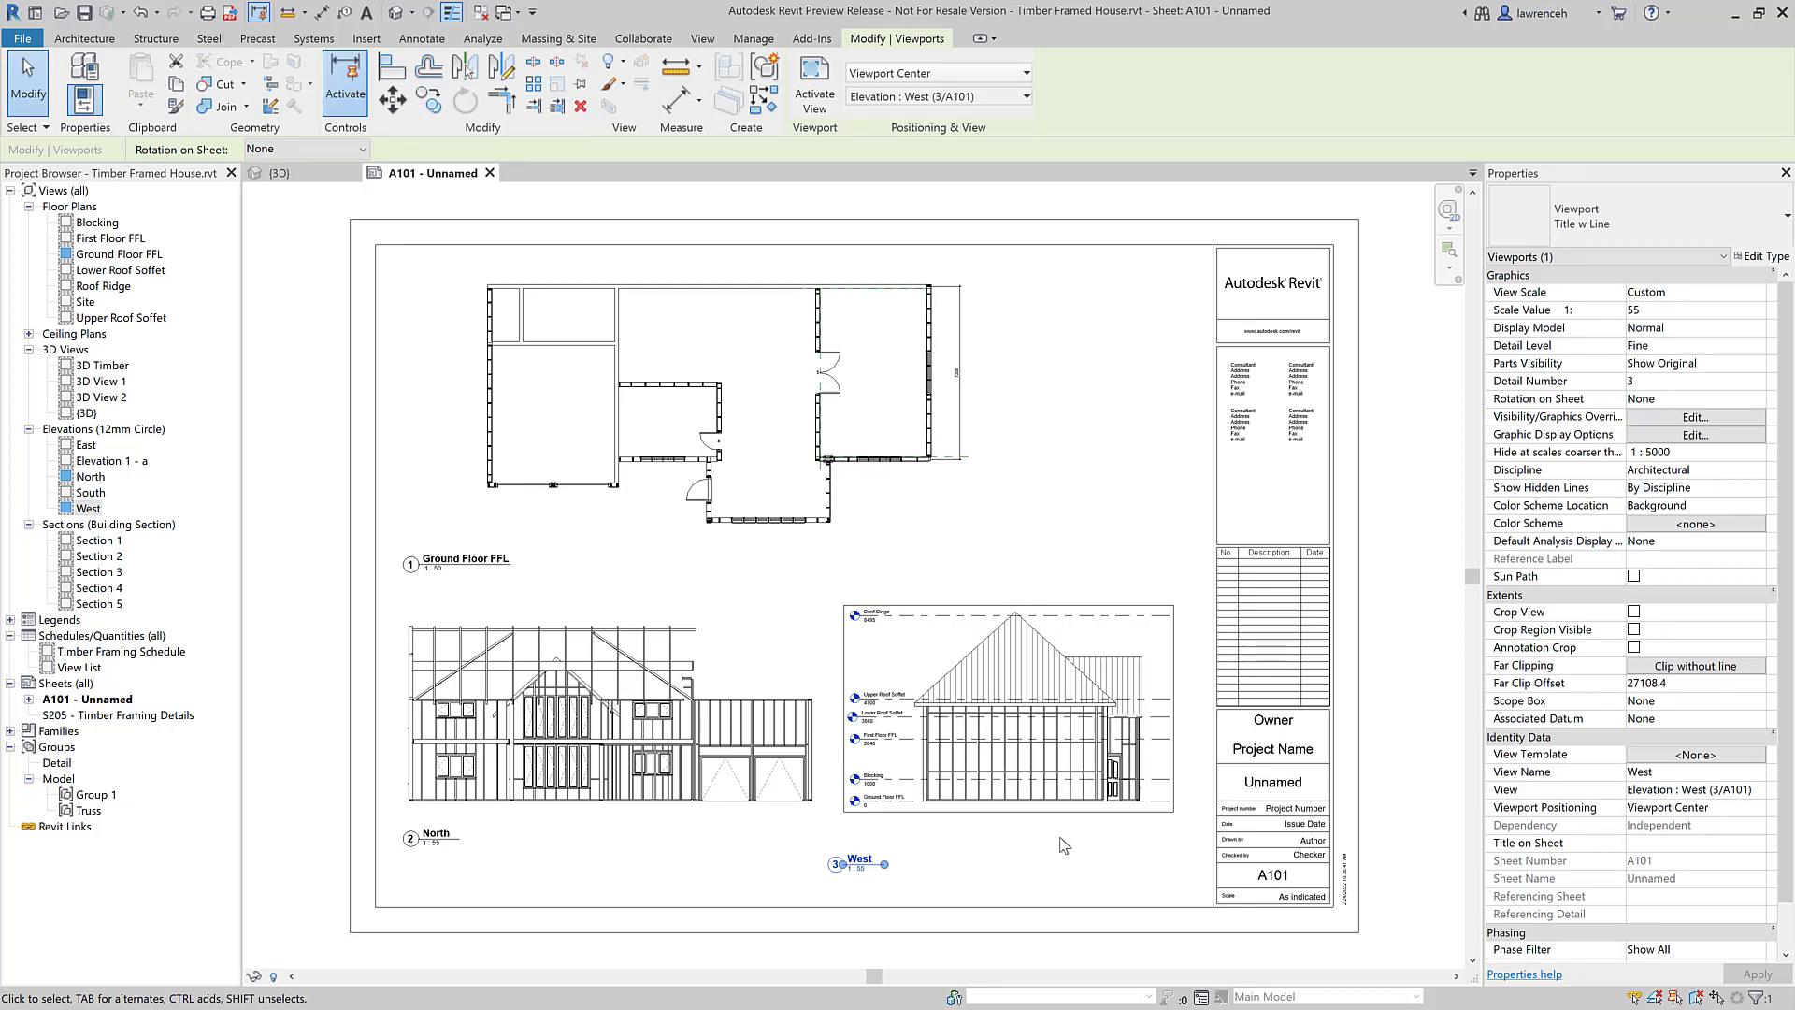
key(Delete)
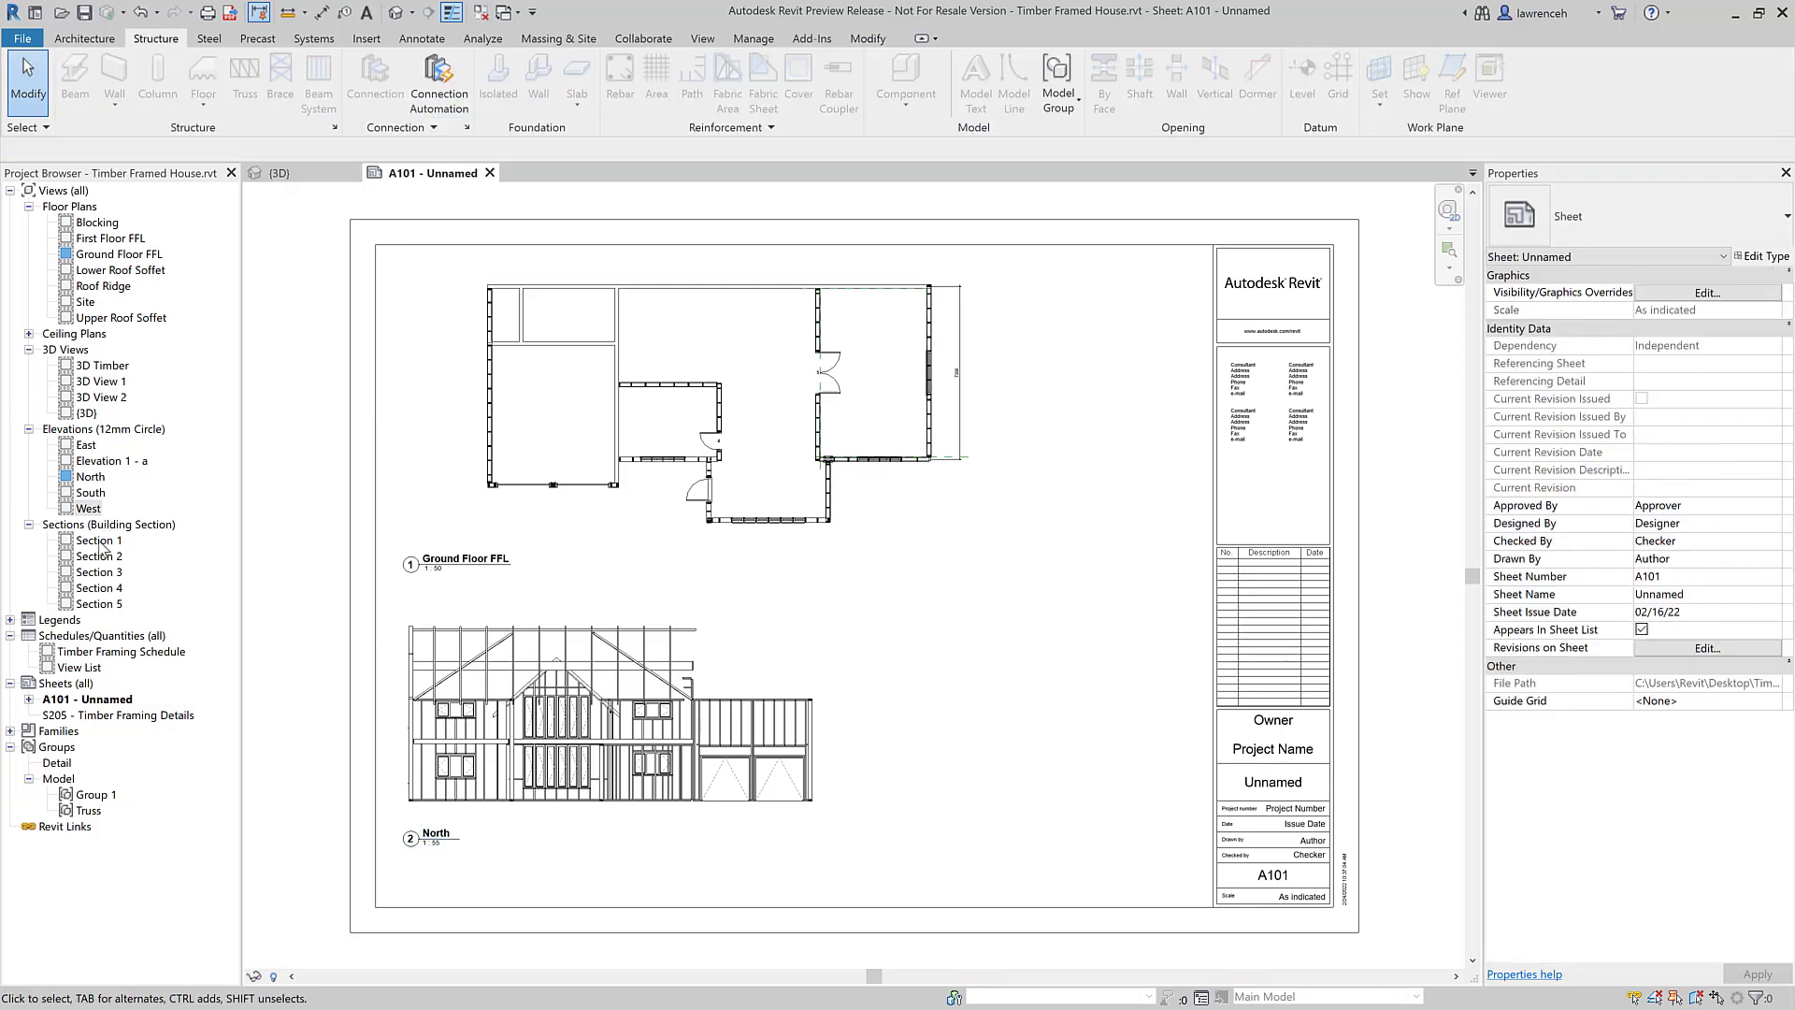
drag(93, 510, 1082, 704)
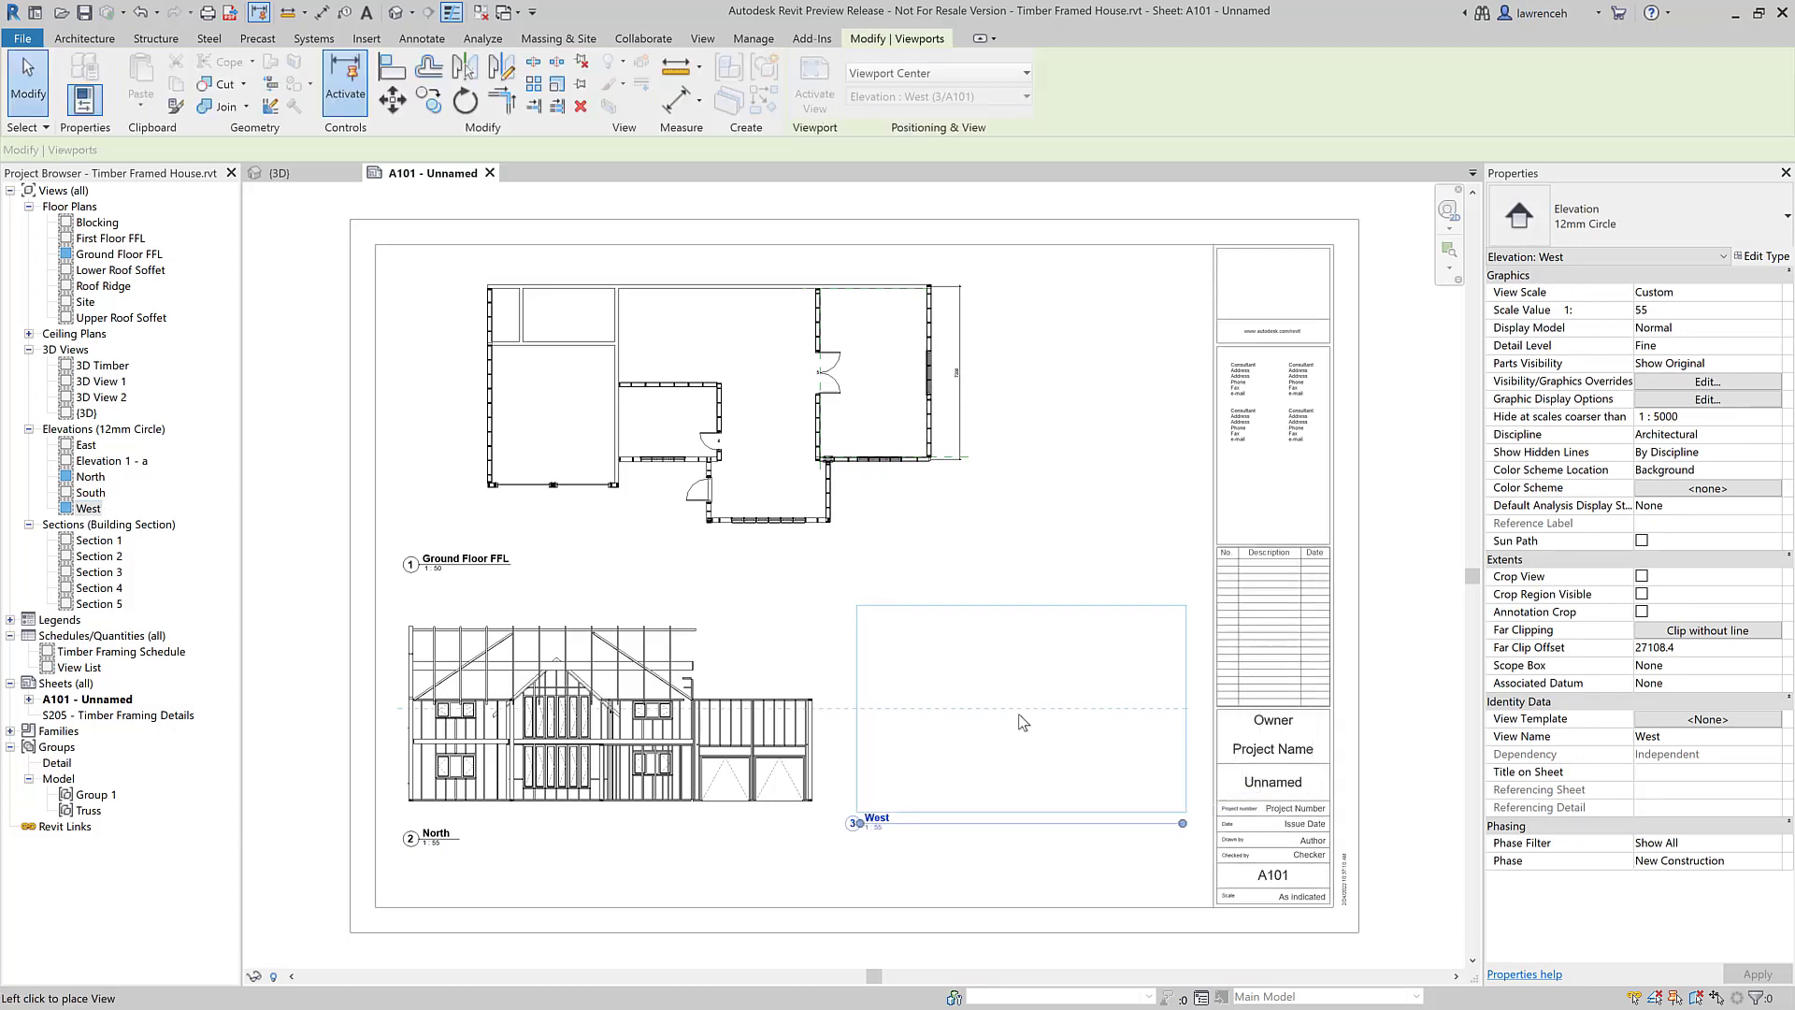
click(1016, 728)
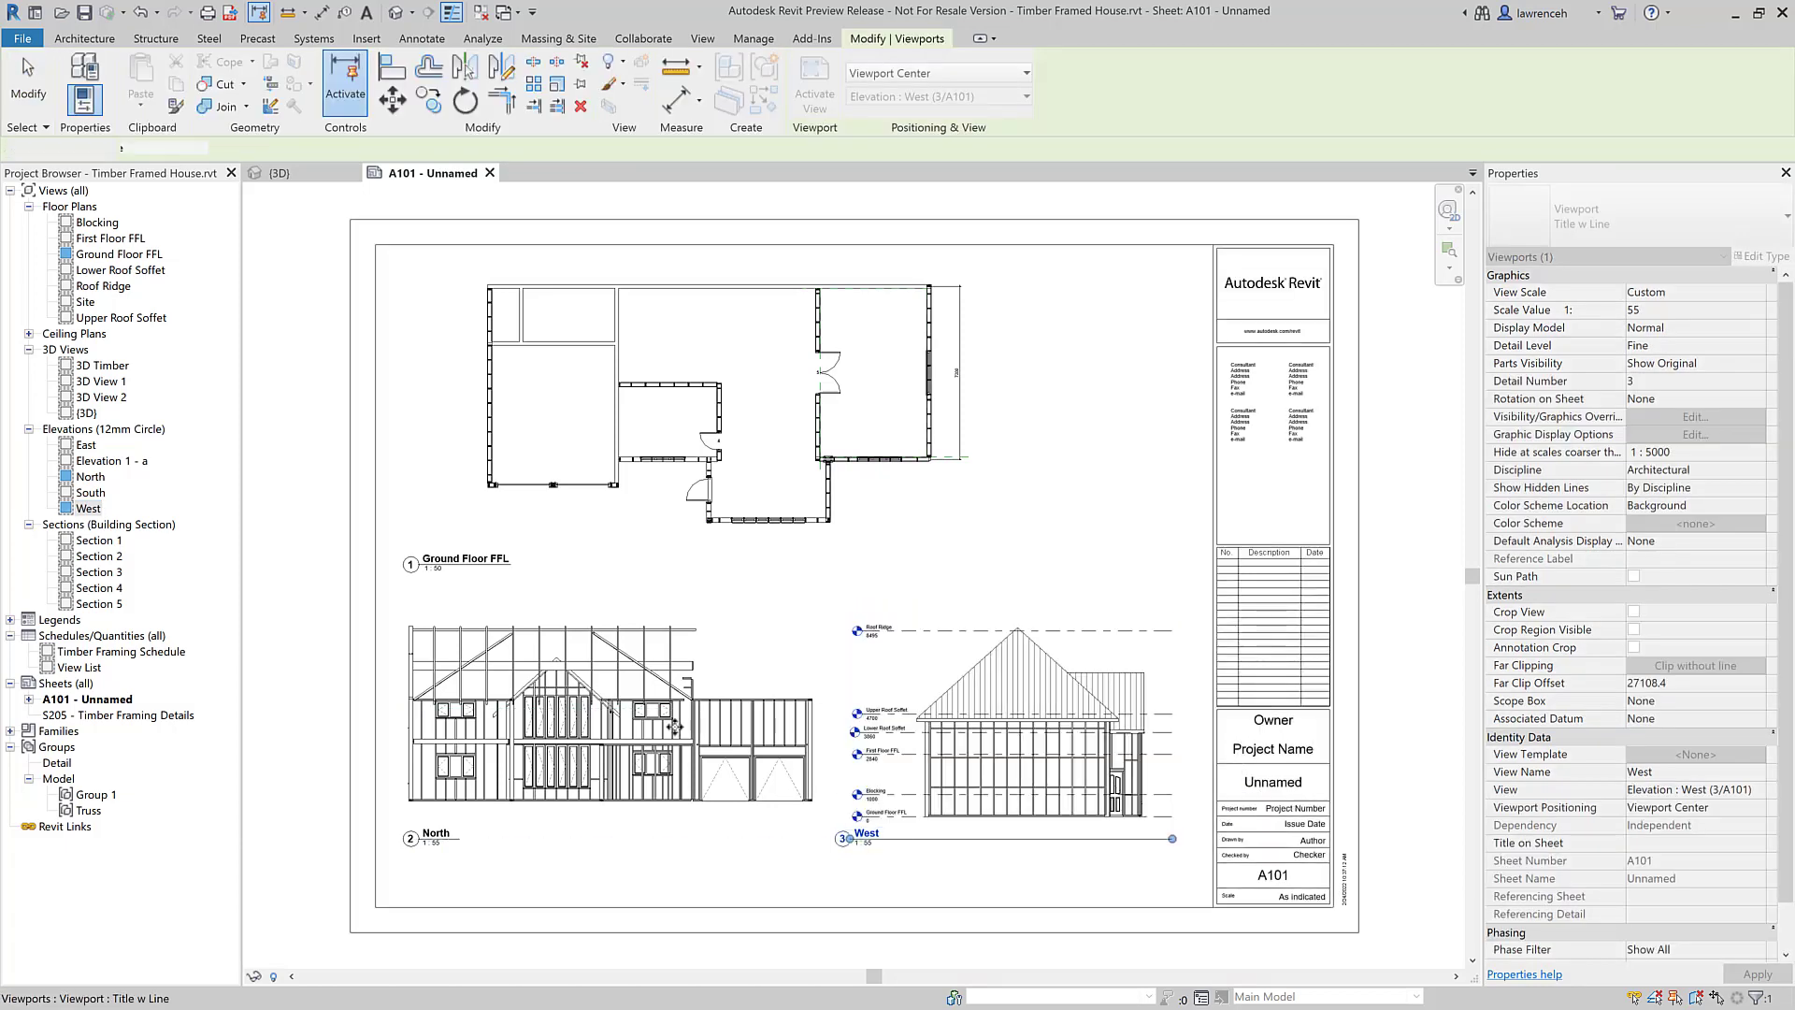
click(292, 529)
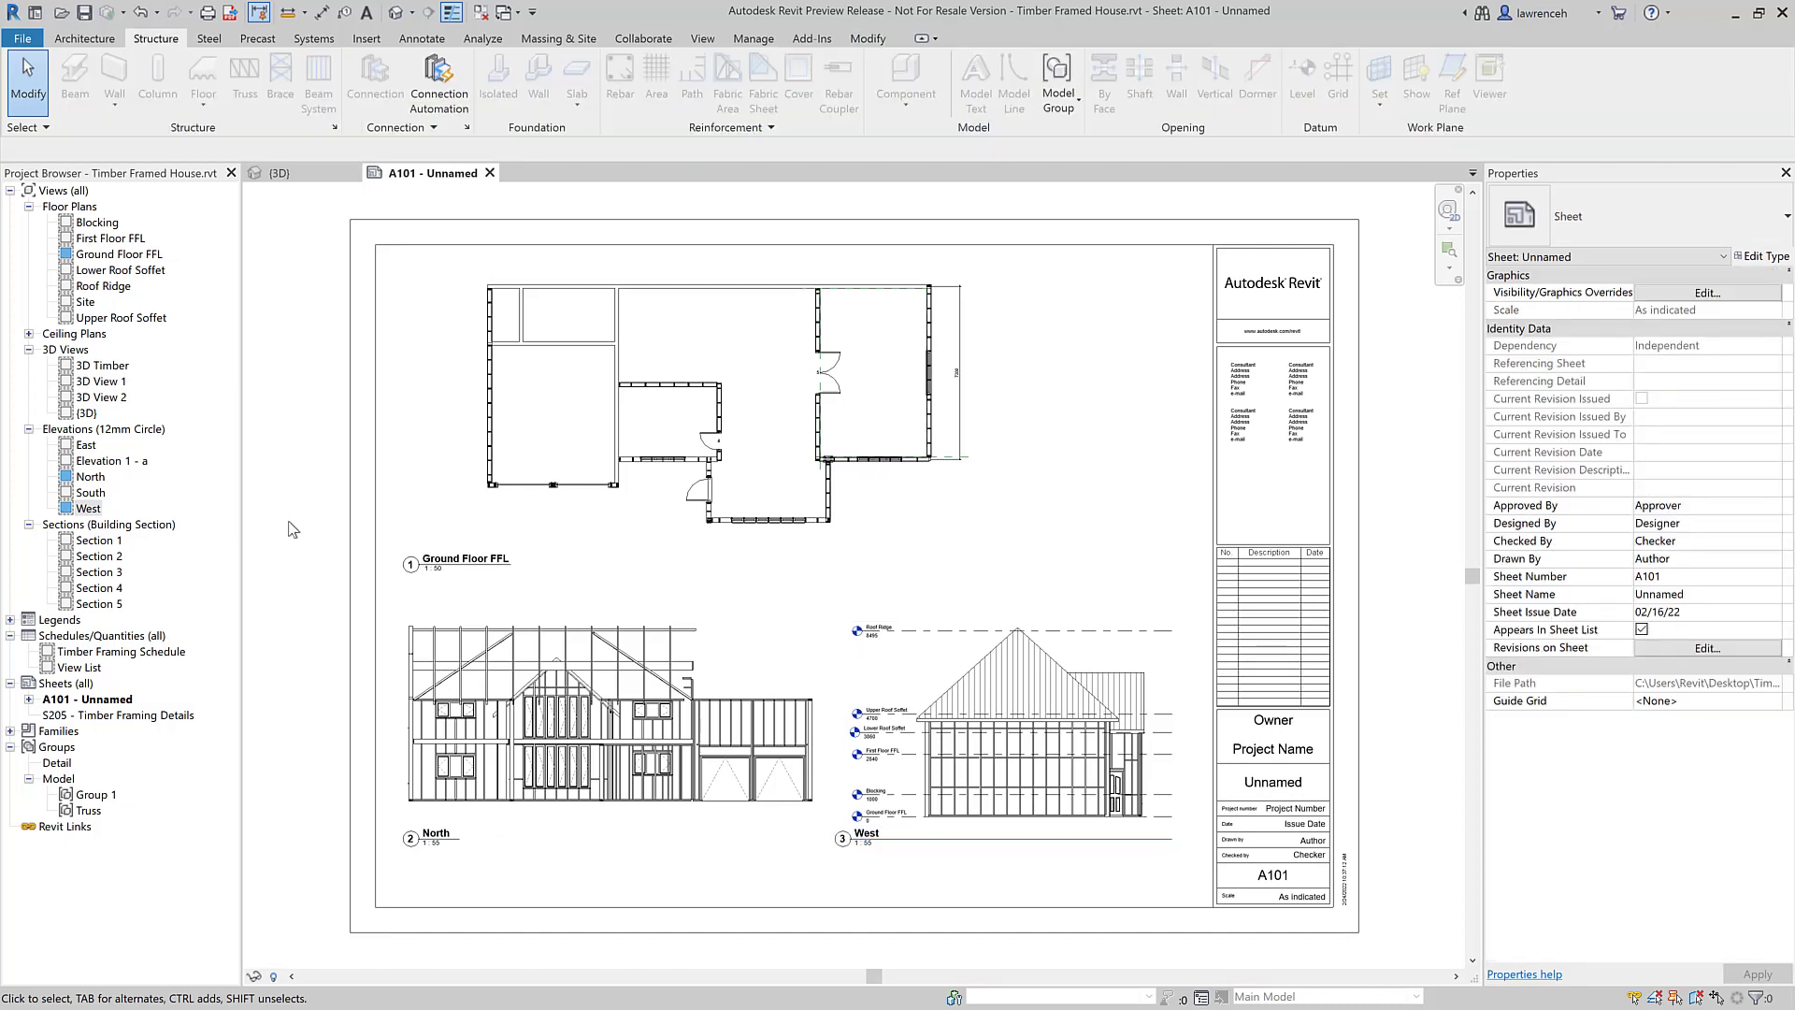
Step: Open sheet S205 - Timber Framing Details and place Section 4 and Section 3 side by side on it
double_click(143, 716)
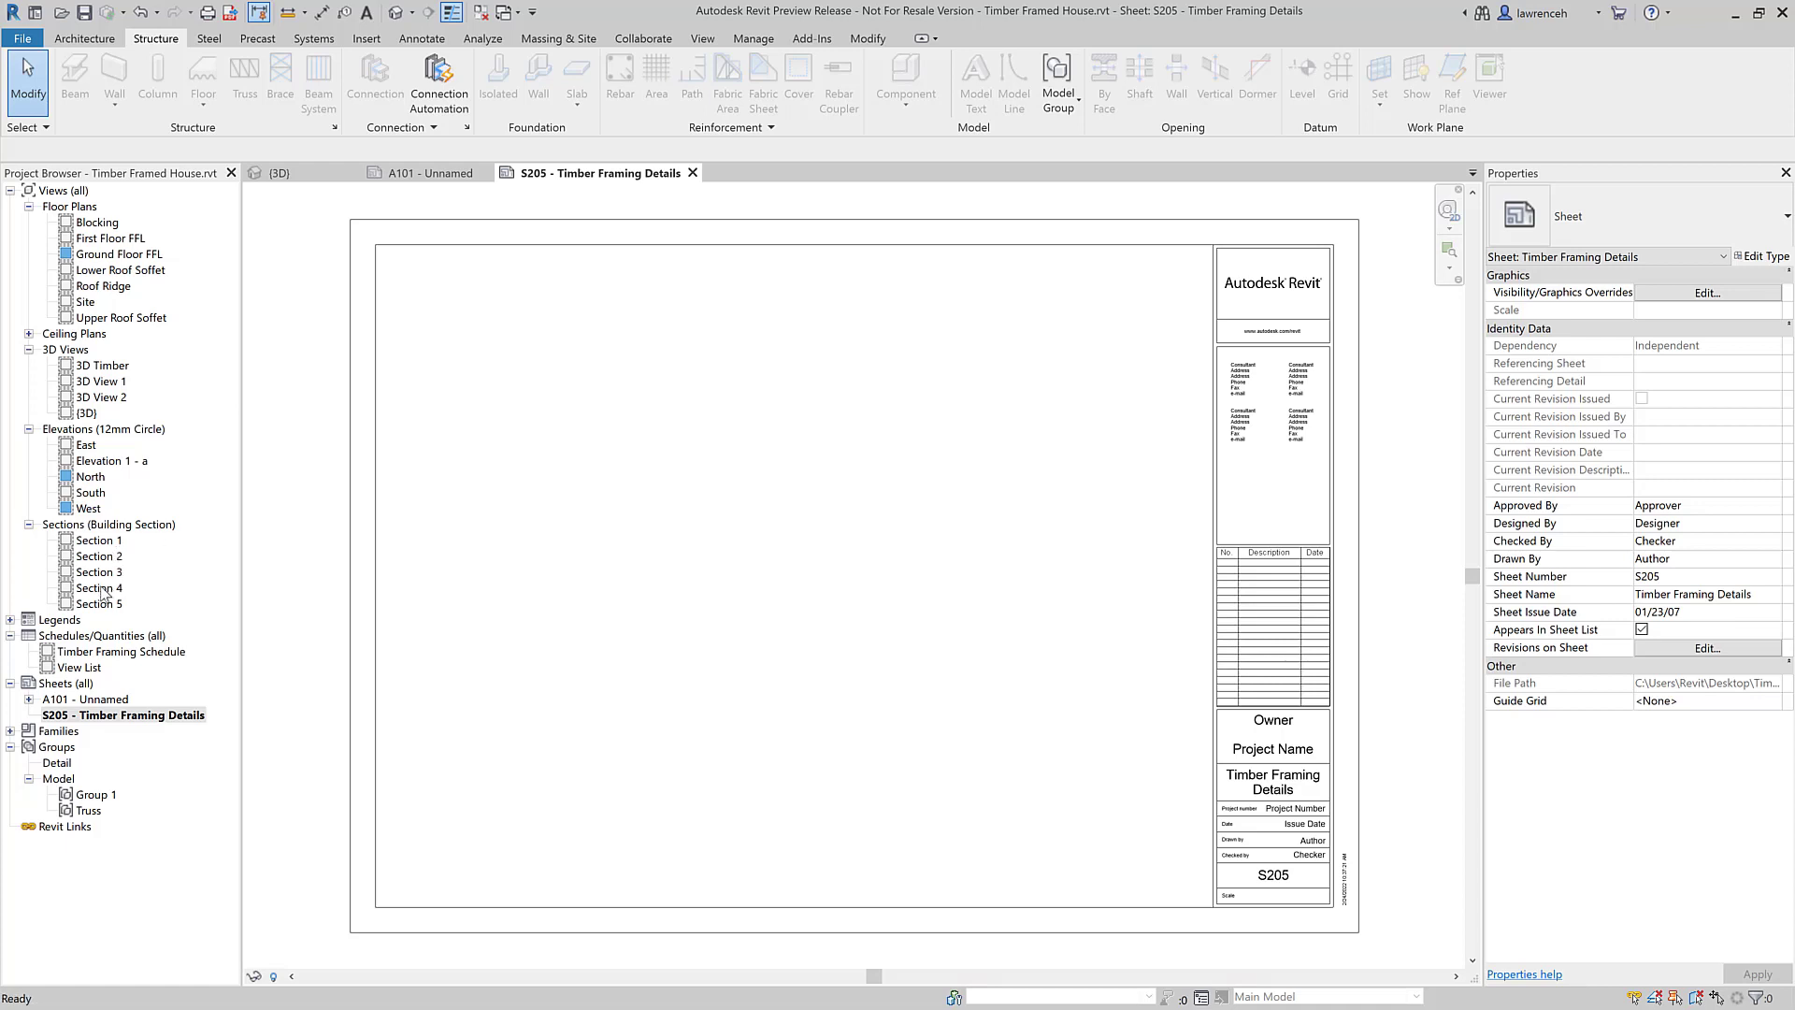
drag(99, 588, 571, 520)
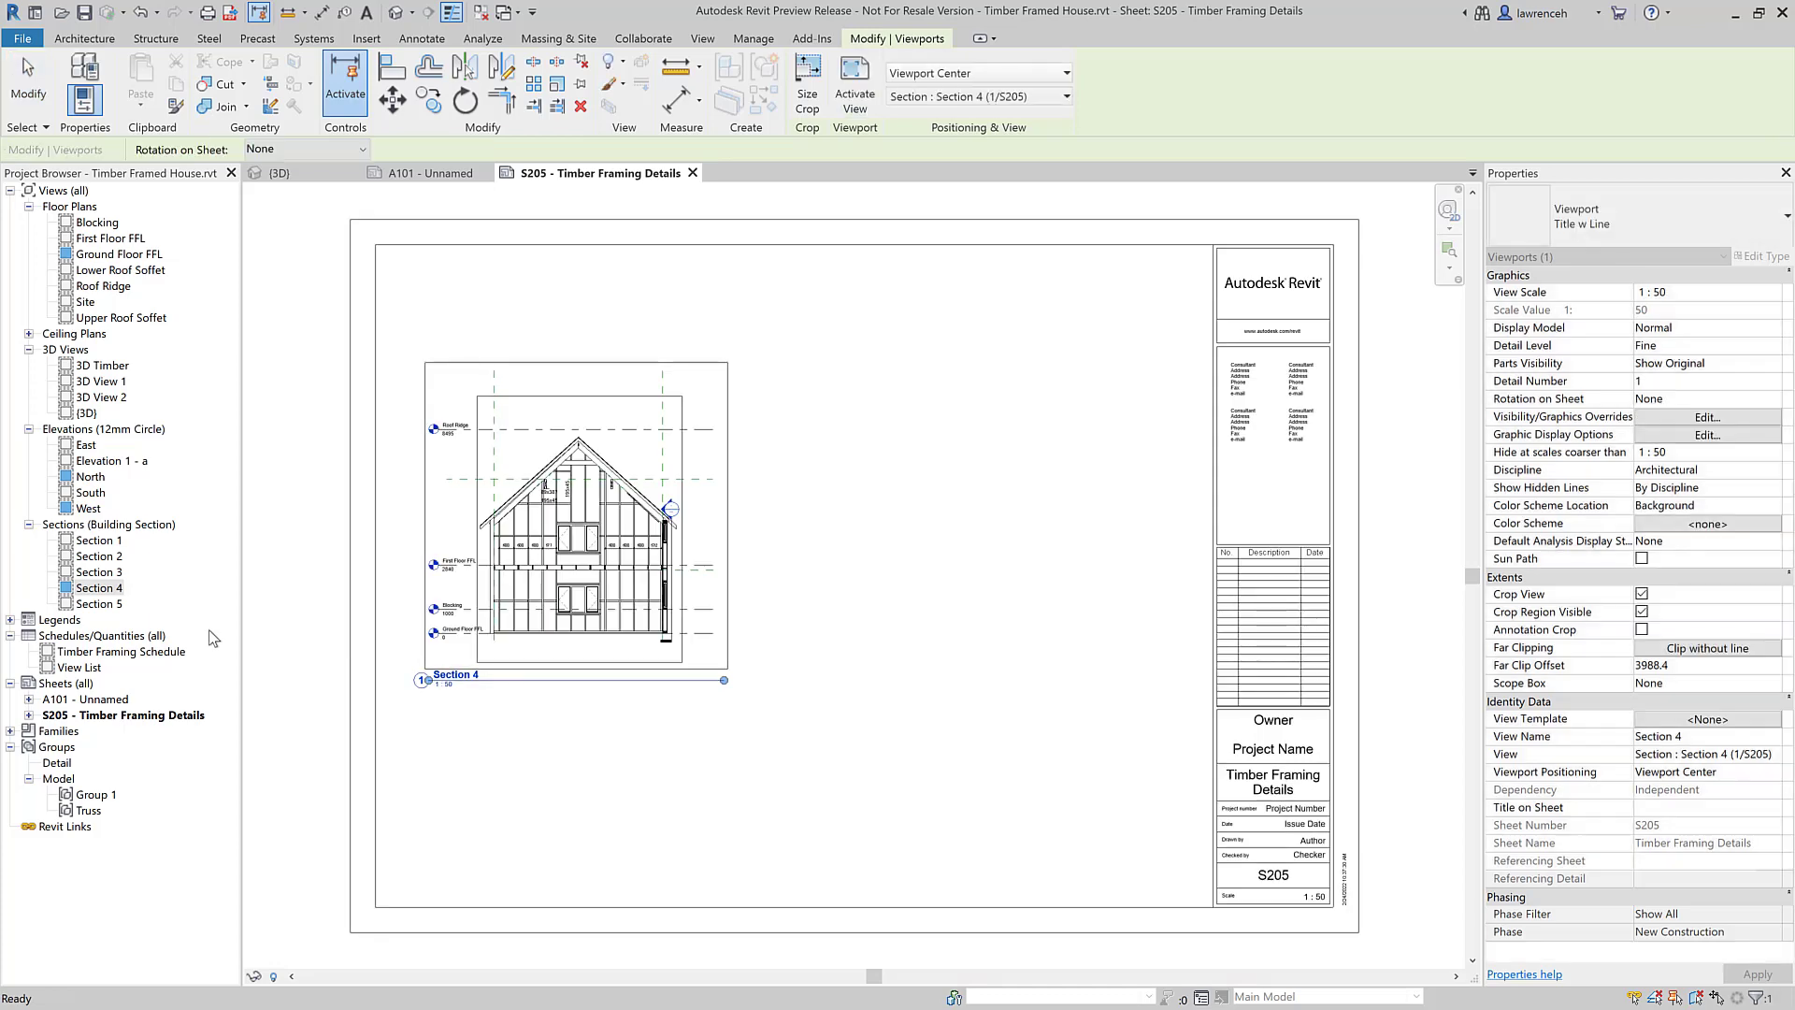
drag(114, 573, 972, 530)
click(973, 530)
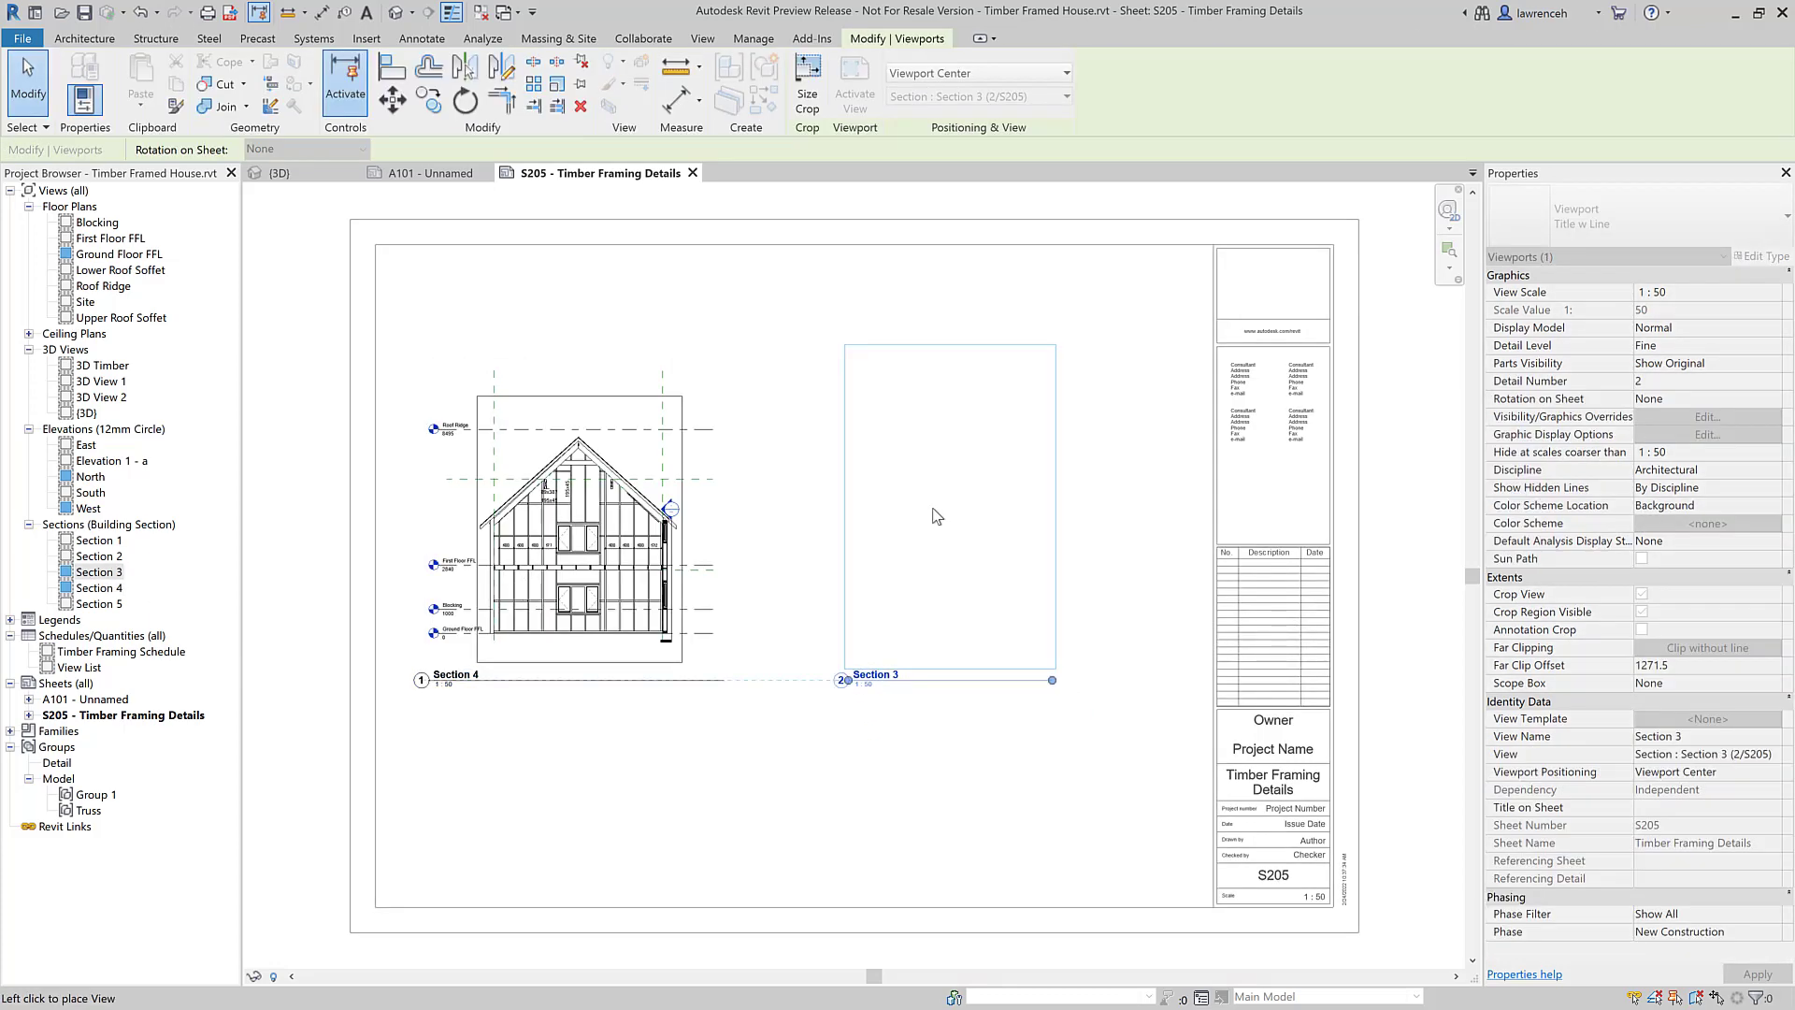
click(1119, 611)
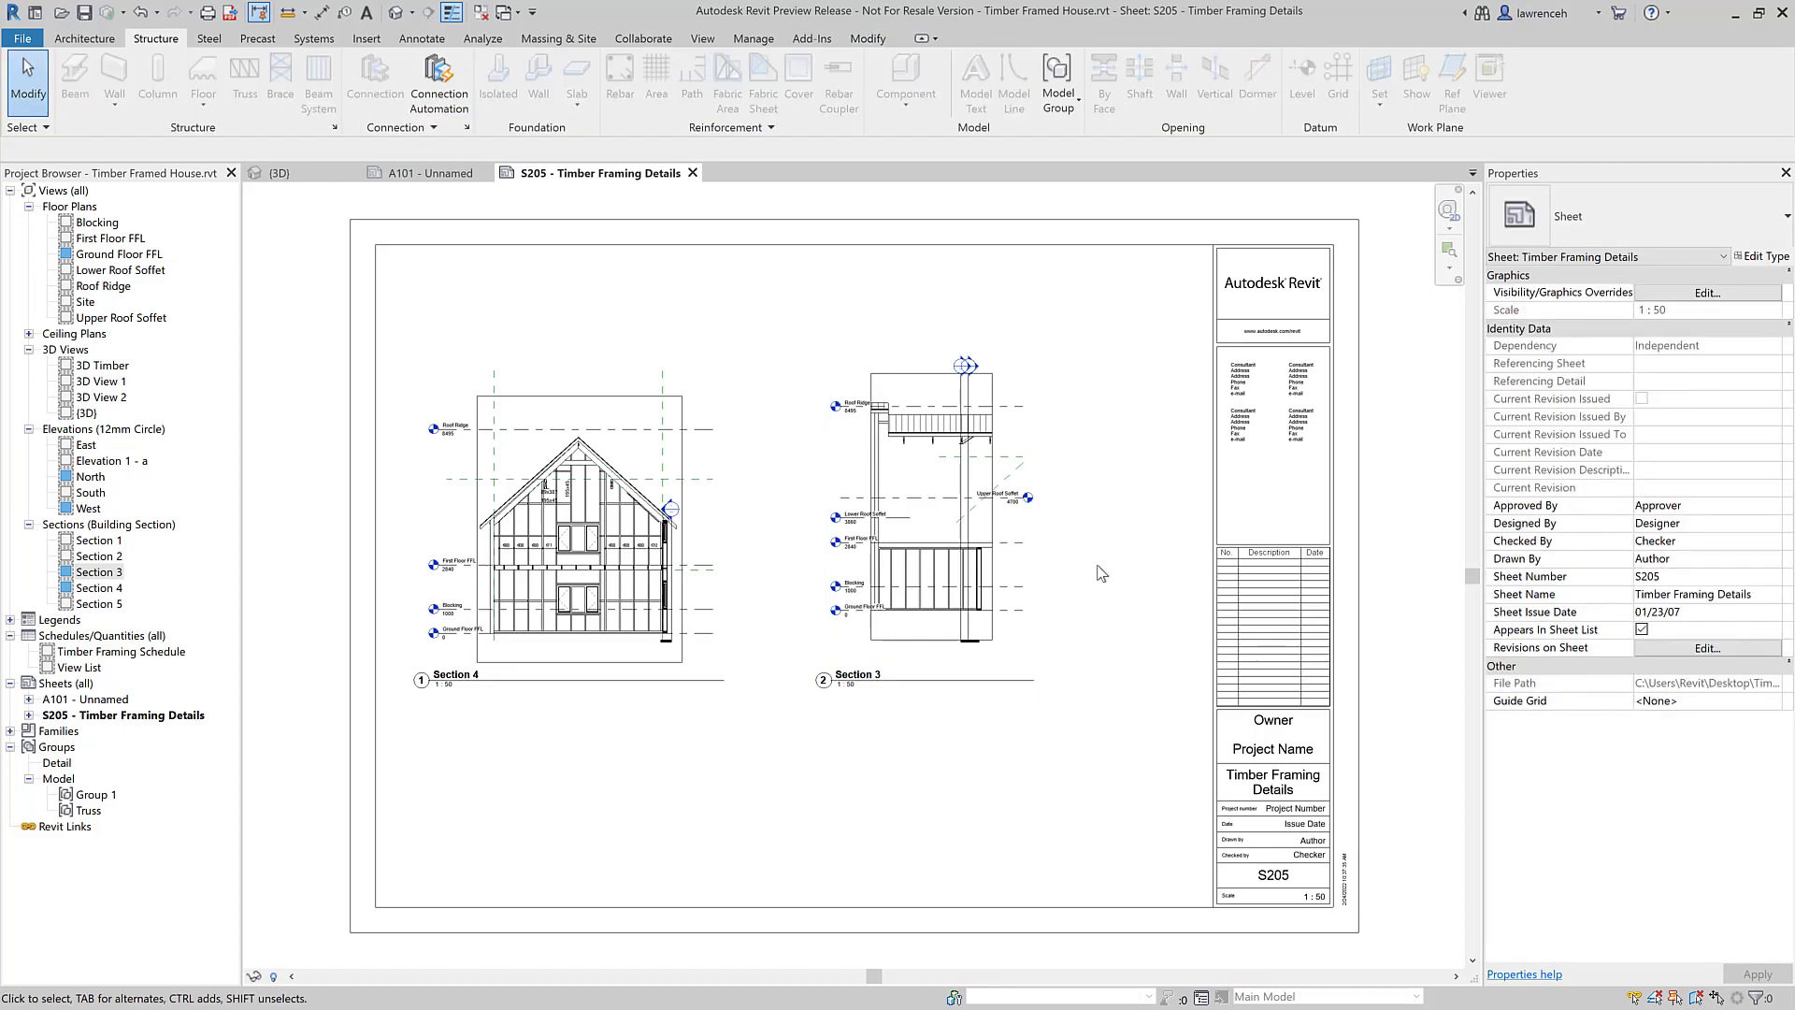
scroll(1061, 494, up, 2)
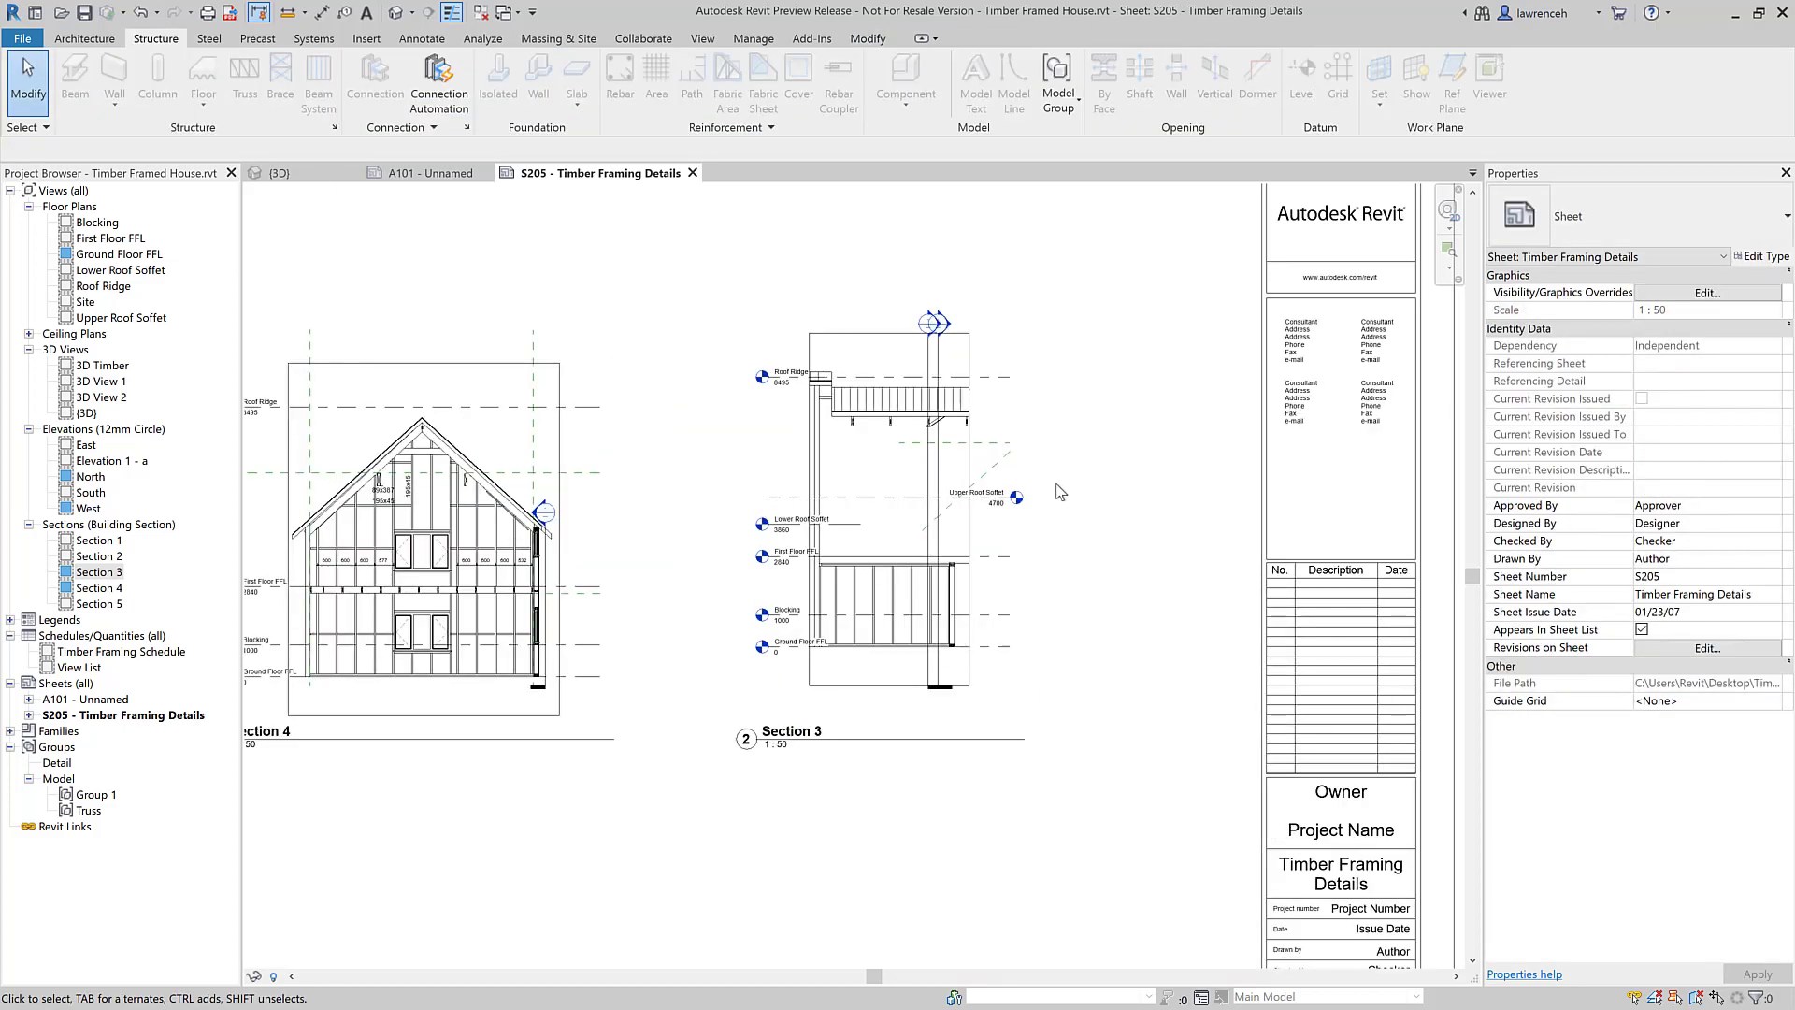
scroll(1076, 490, down, 1)
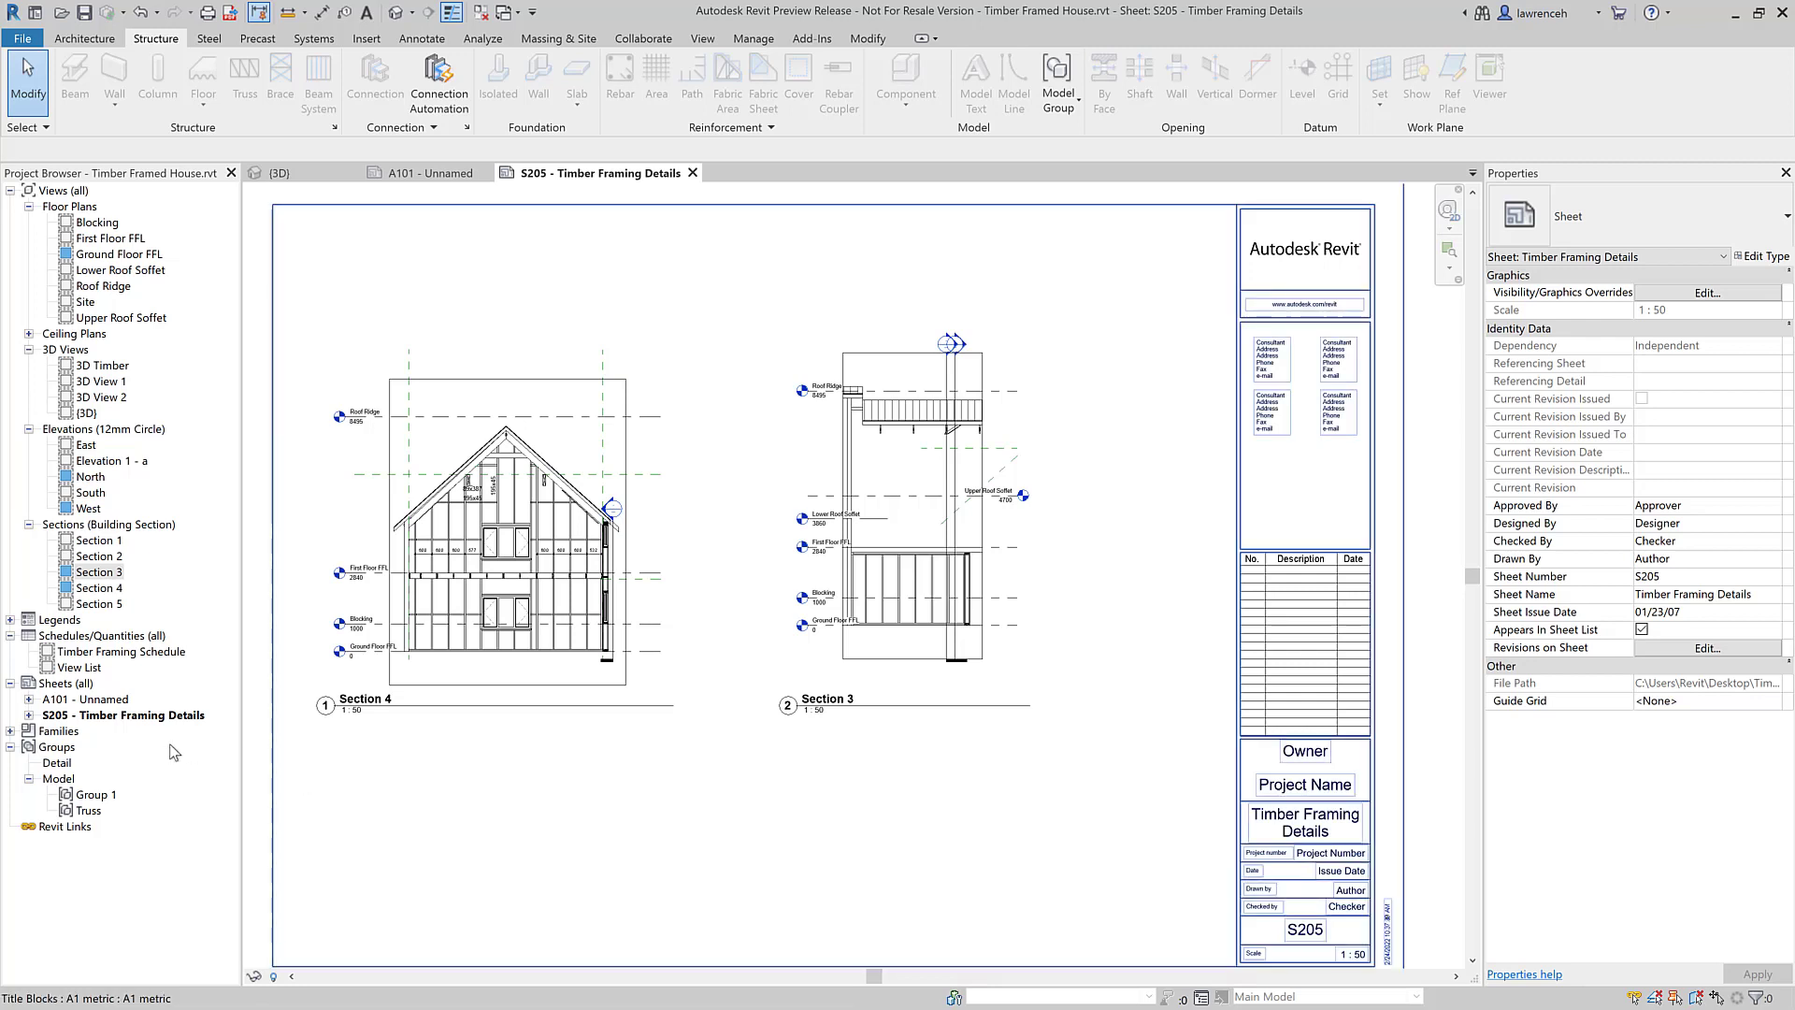
Step: Duplicate sheet S205 with its views, using the Duplicate with Detailing option for the views
right_click(153, 716)
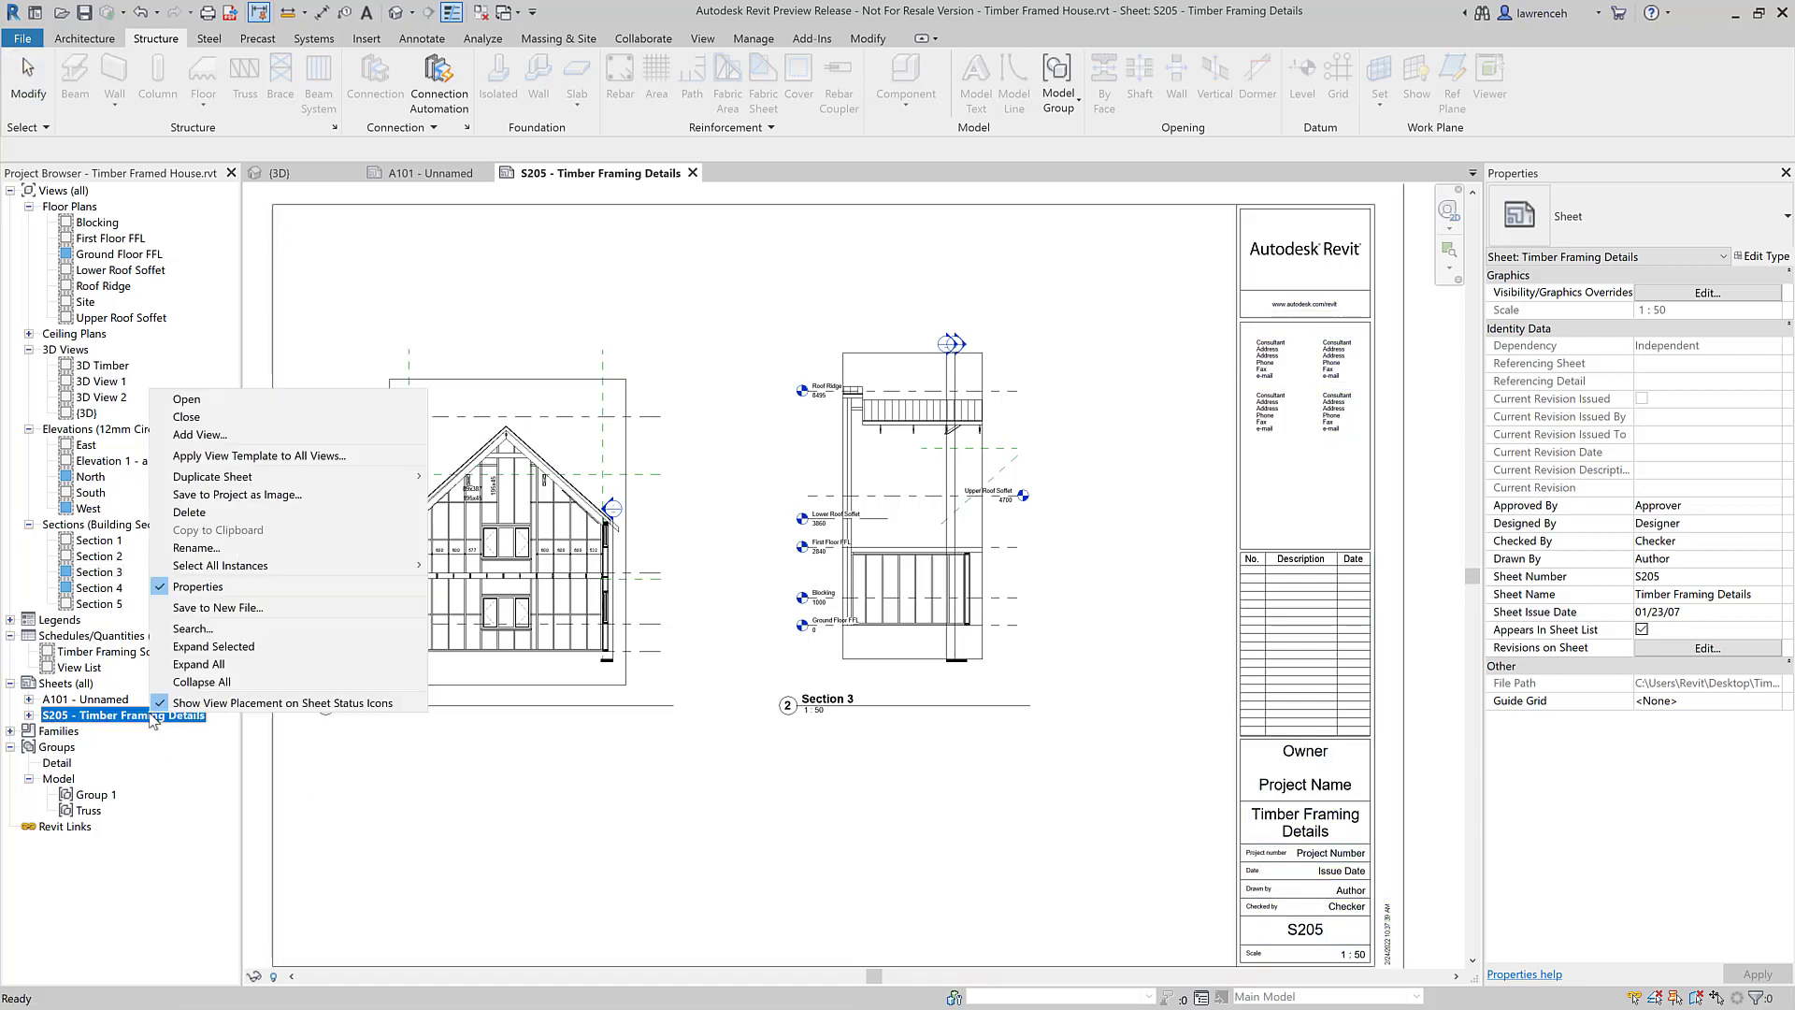
mouse_move(344, 483)
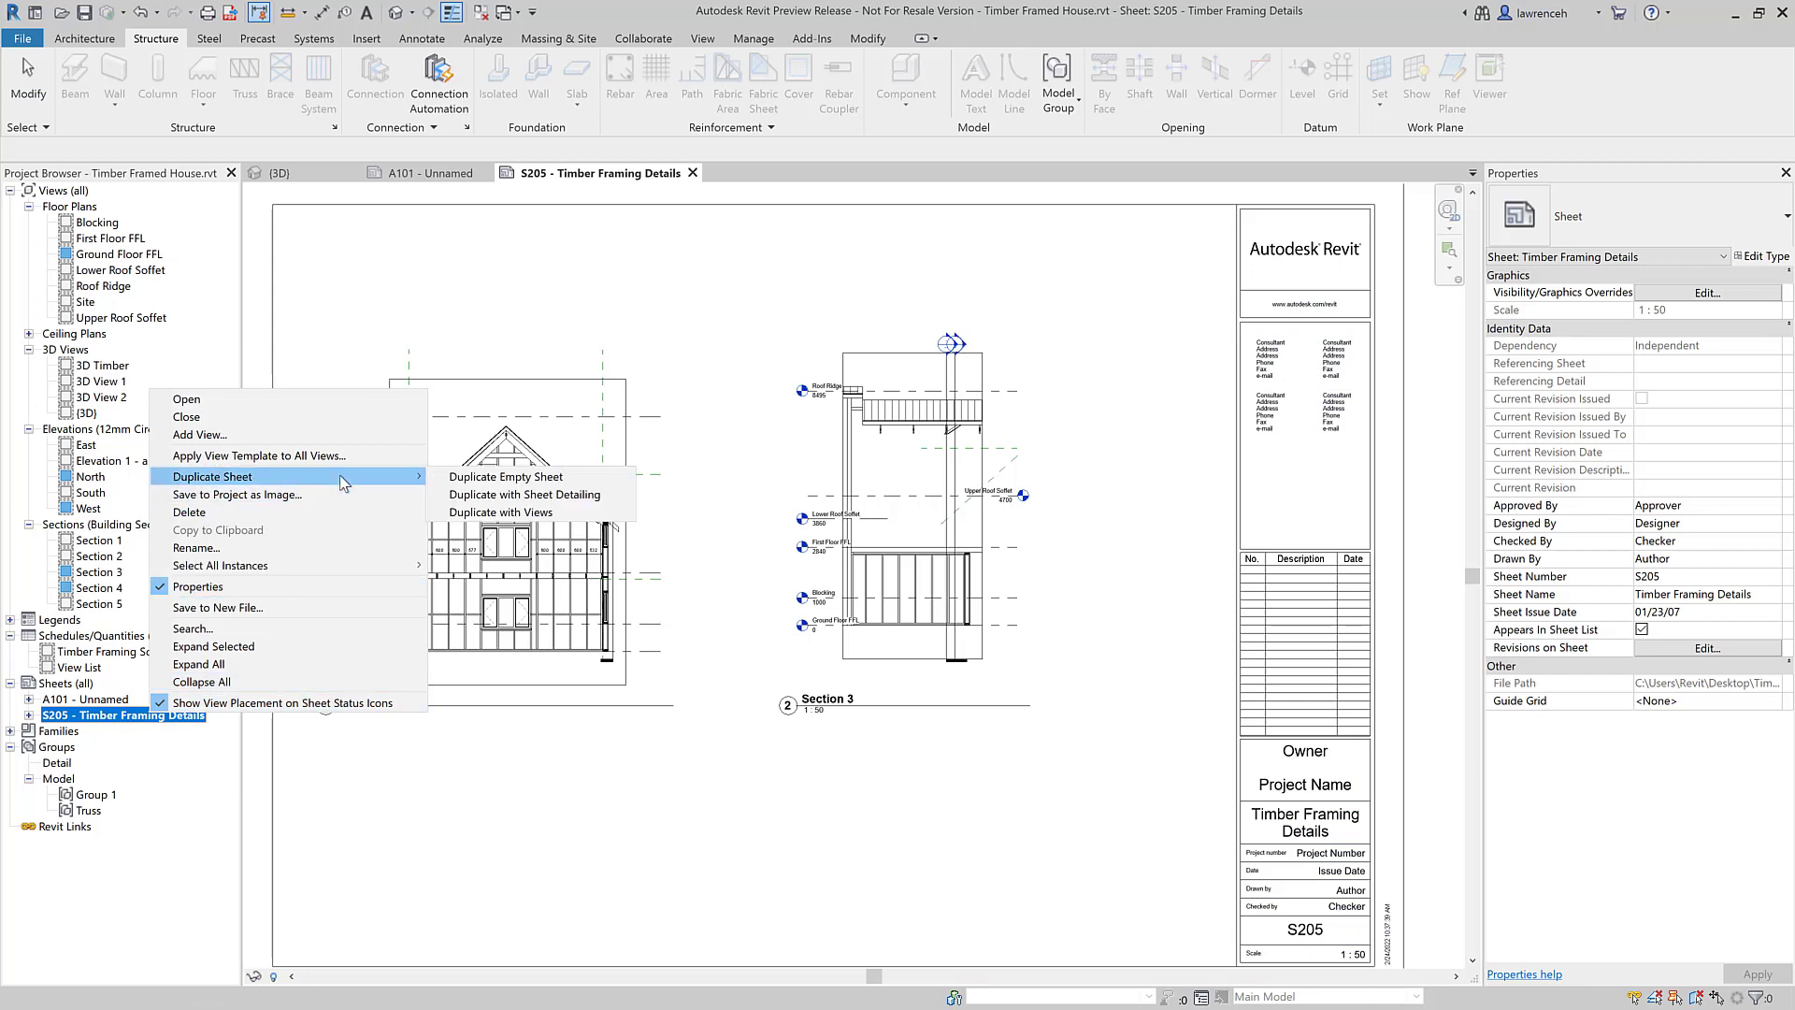
click(500, 520)
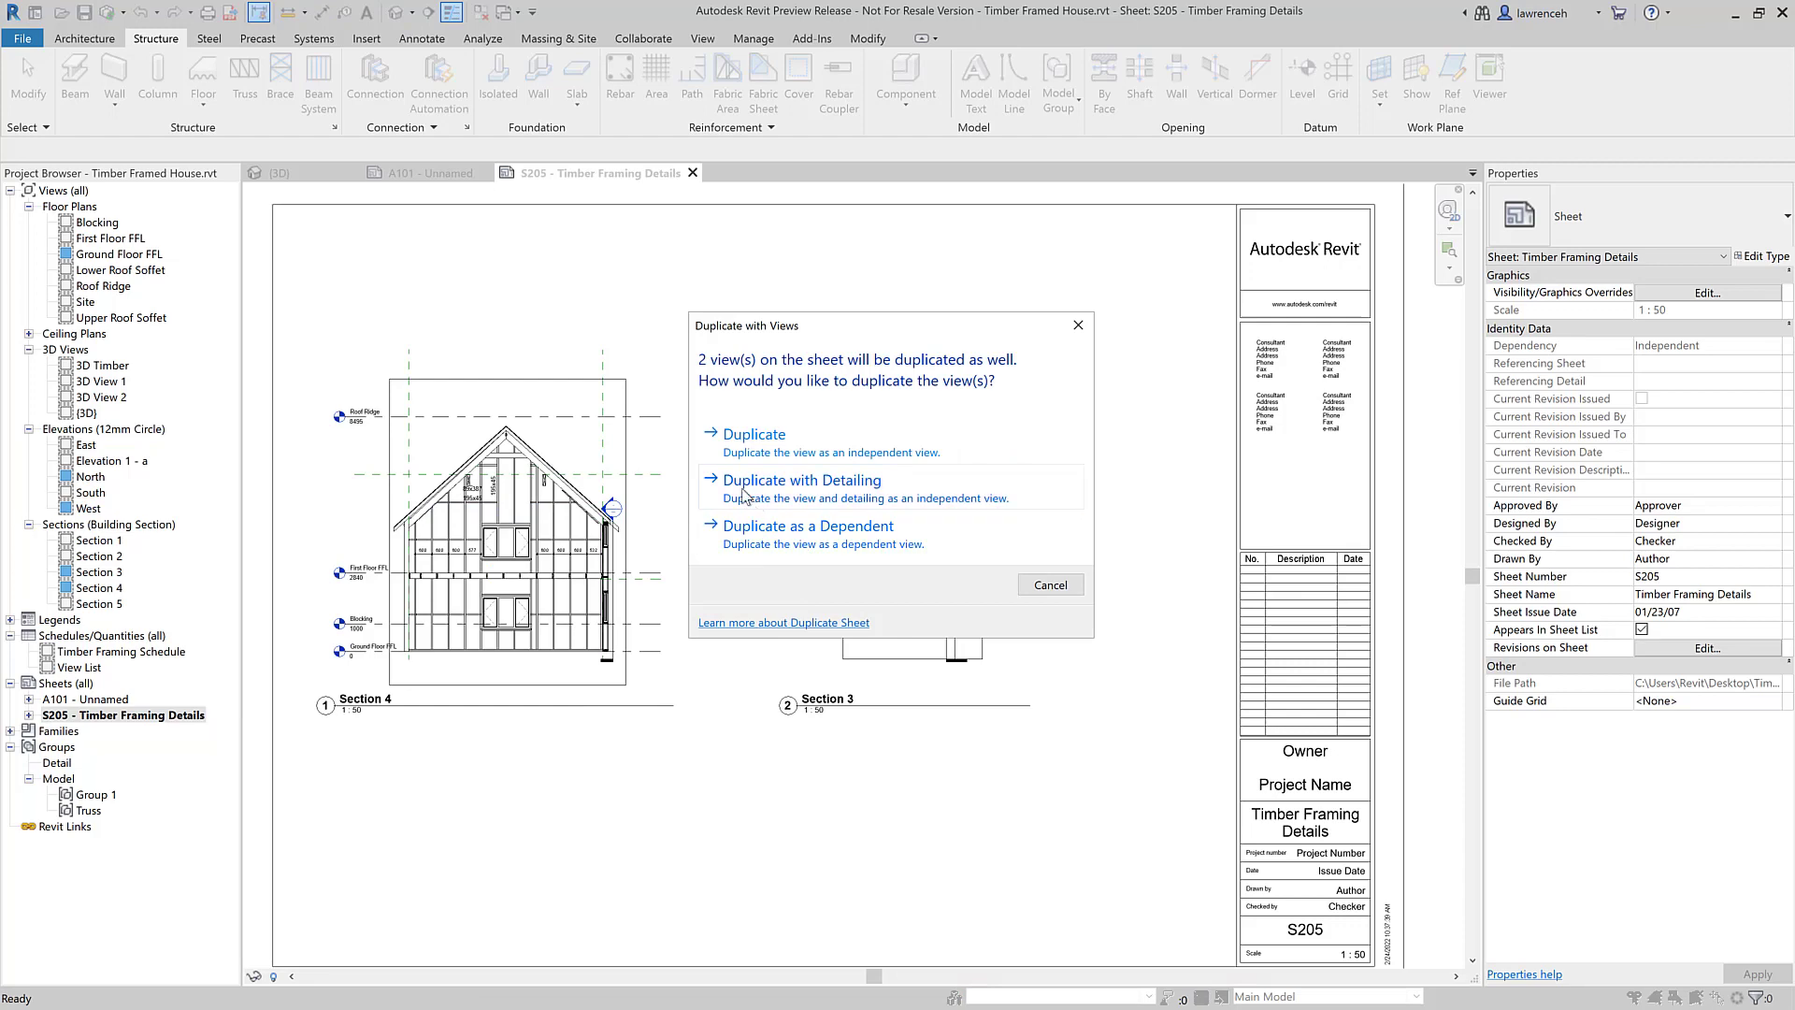
click(802, 481)
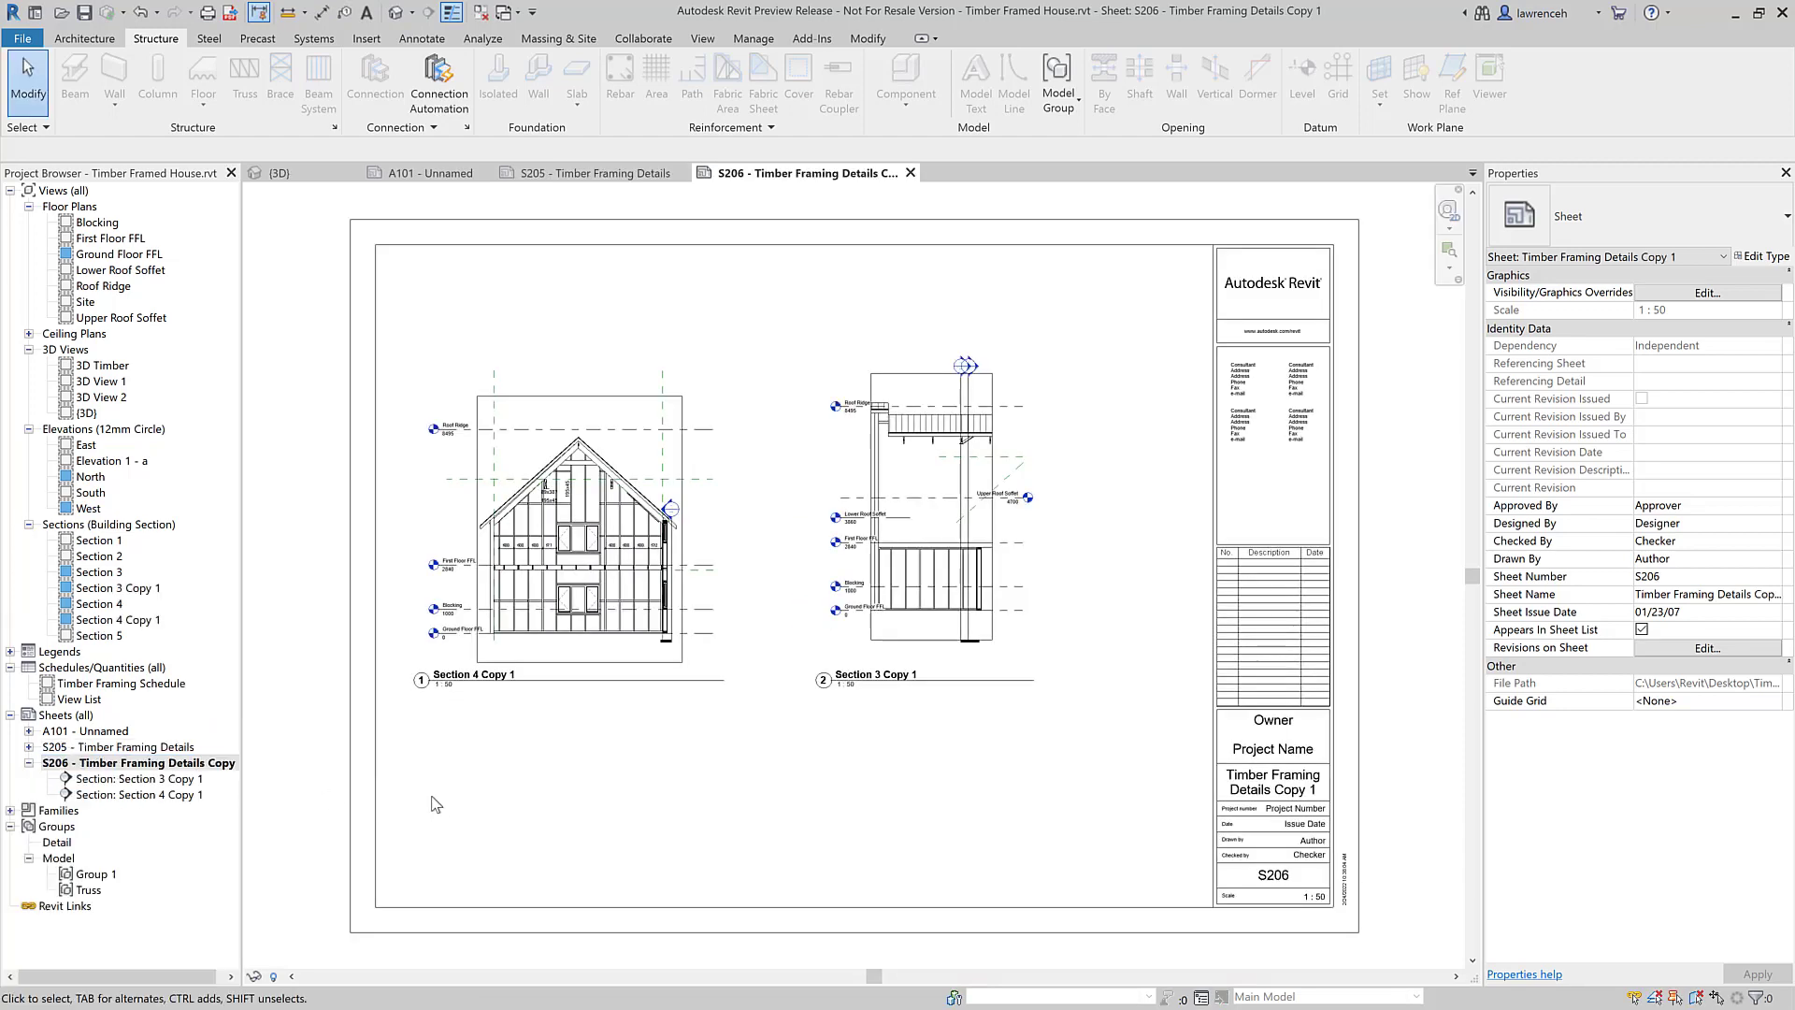
Step: Swap the view in the Section 4 Copy 1 viewport on sheet S206 for Section 5
click(601, 622)
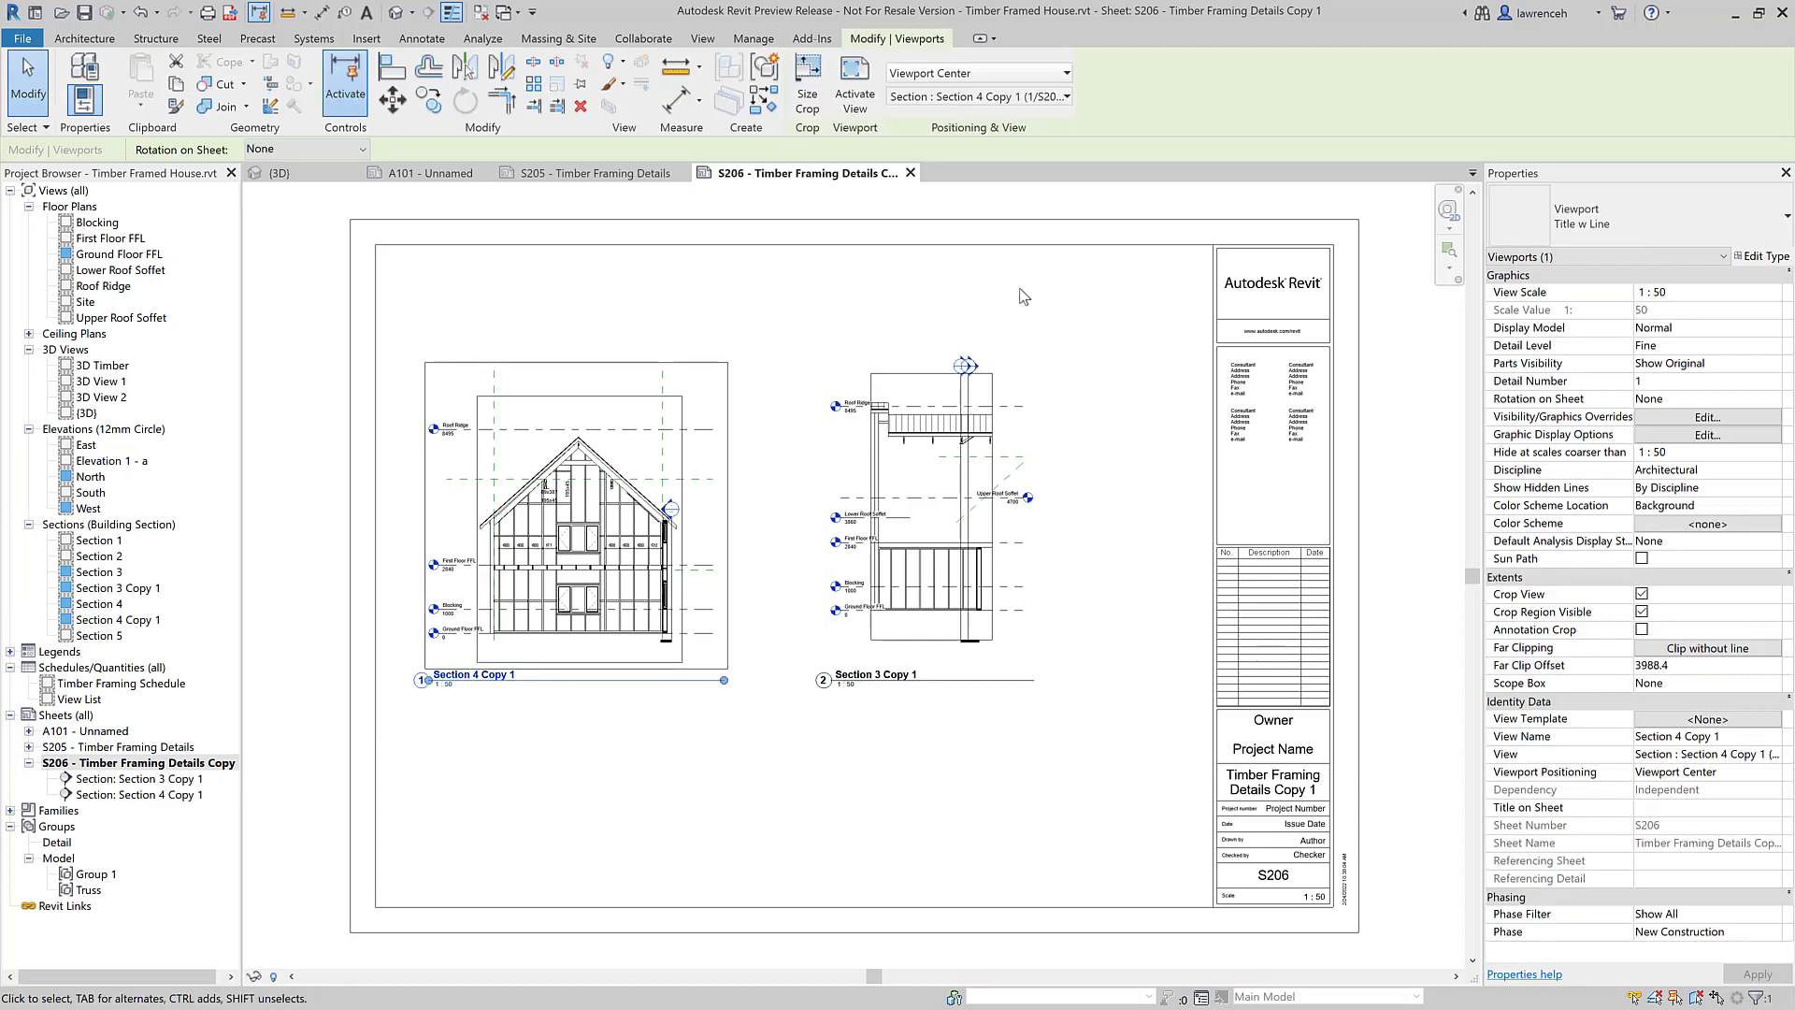
click(1048, 100)
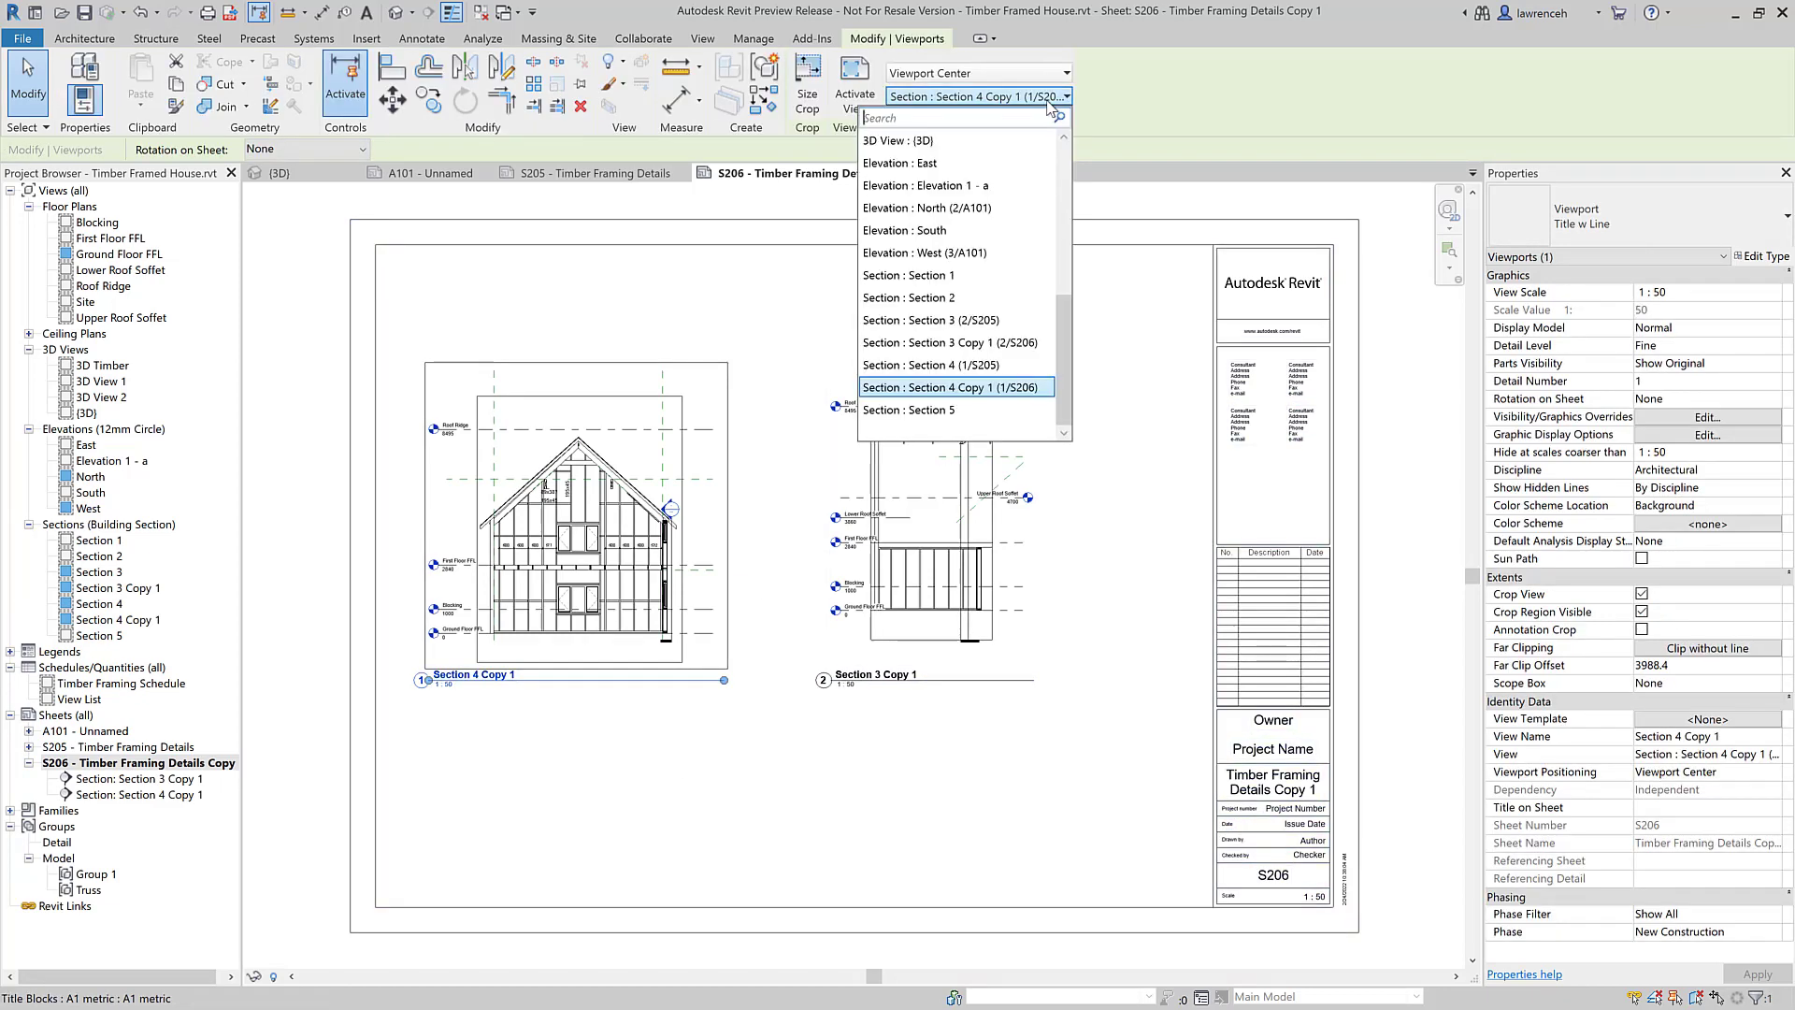
click(929, 411)
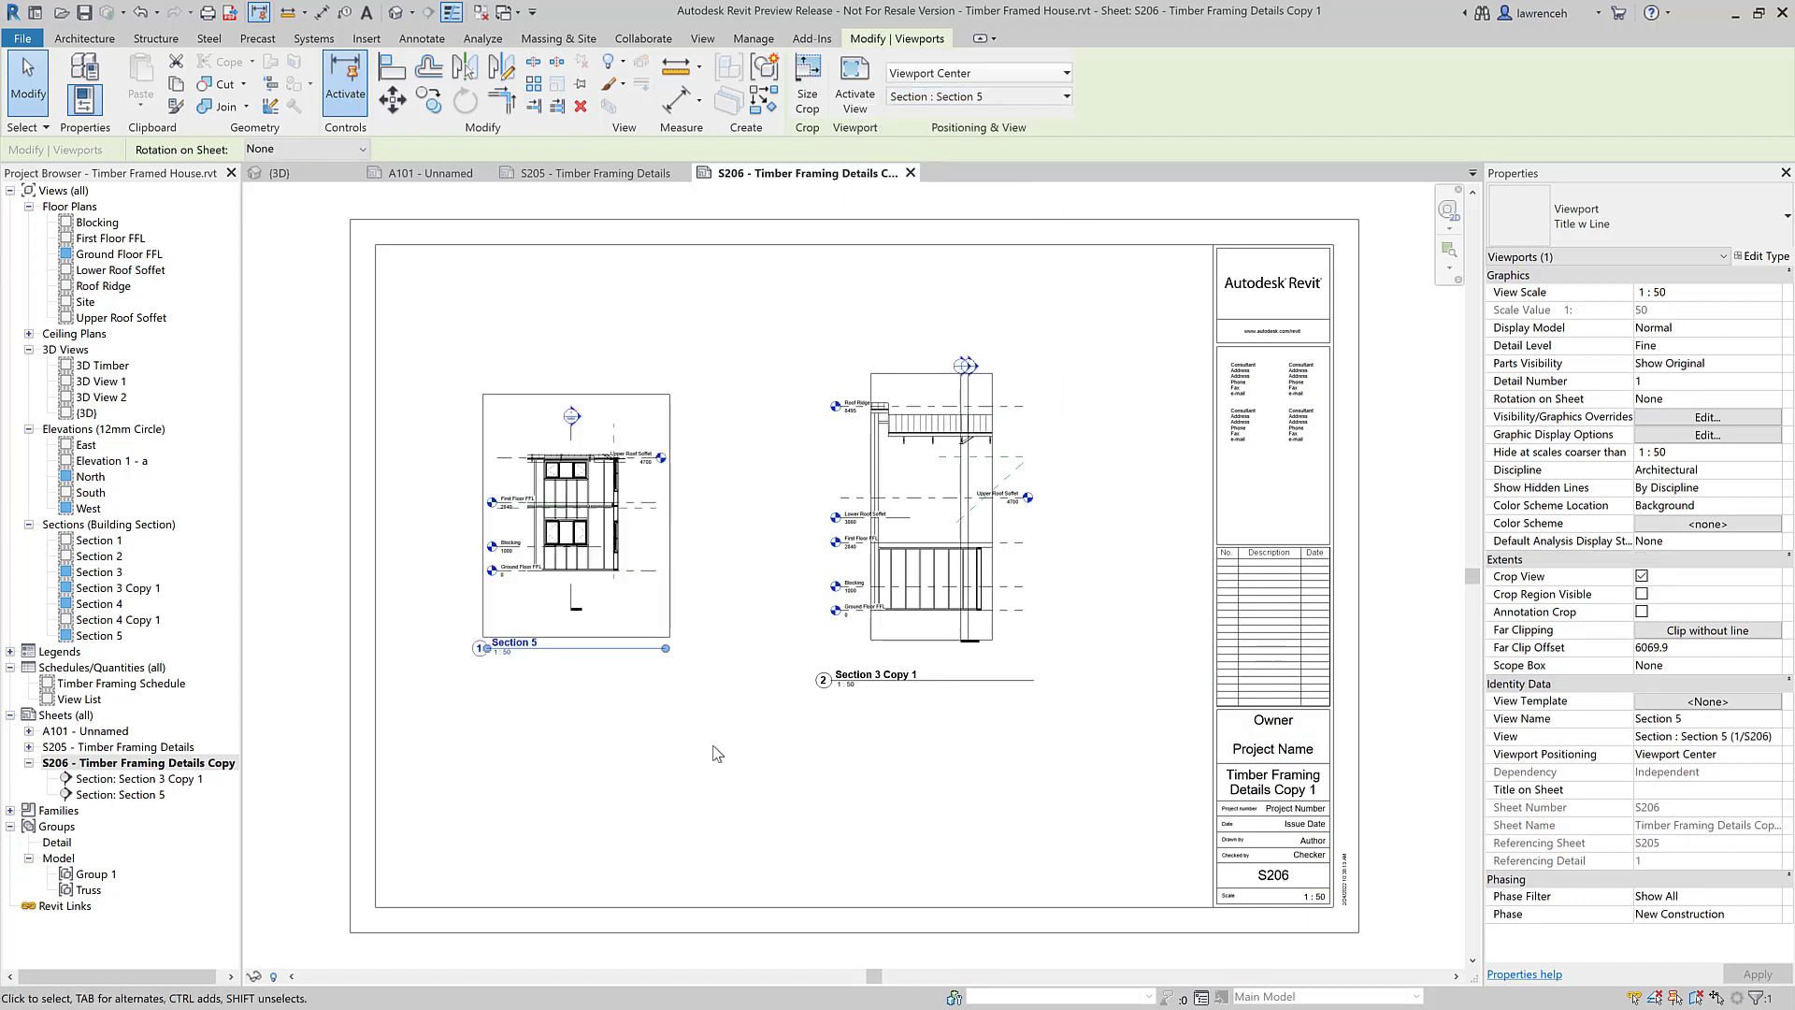
Step: Try to swap the Section 5 viewport's view for Section 3 Copy 1, which is already on the sheet
click(1001, 96)
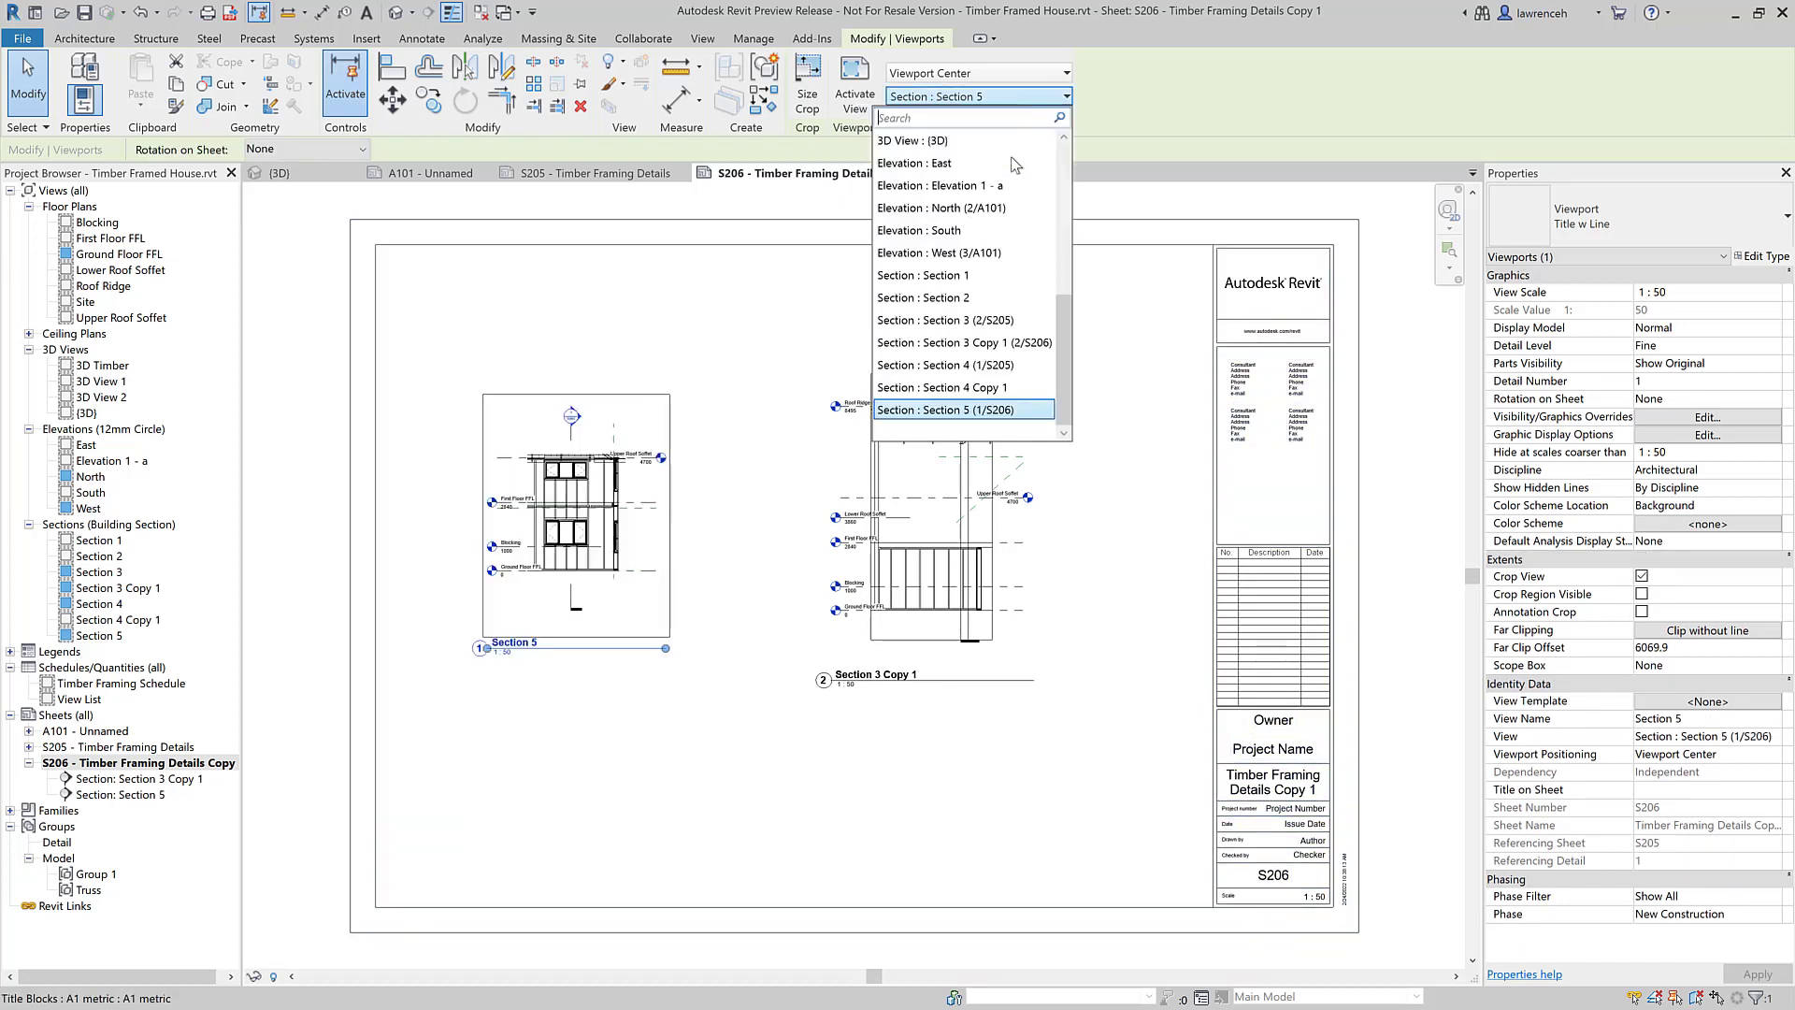
click(974, 344)
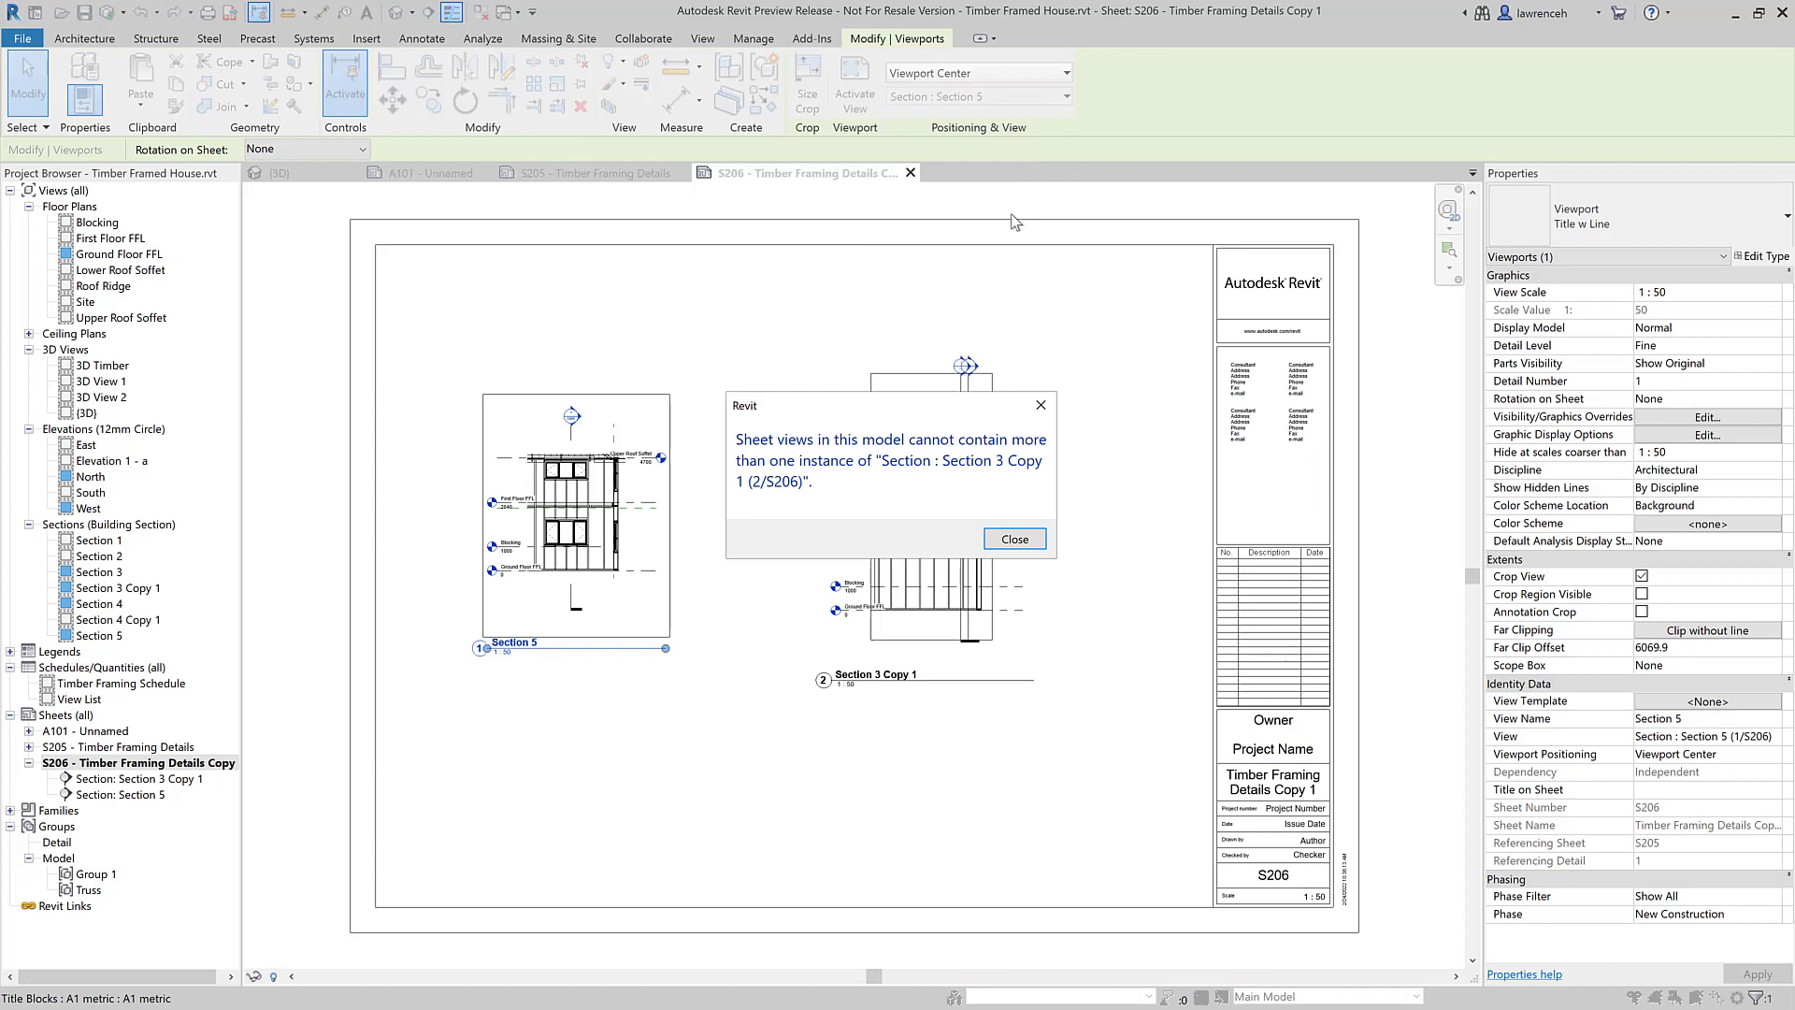
click(1014, 540)
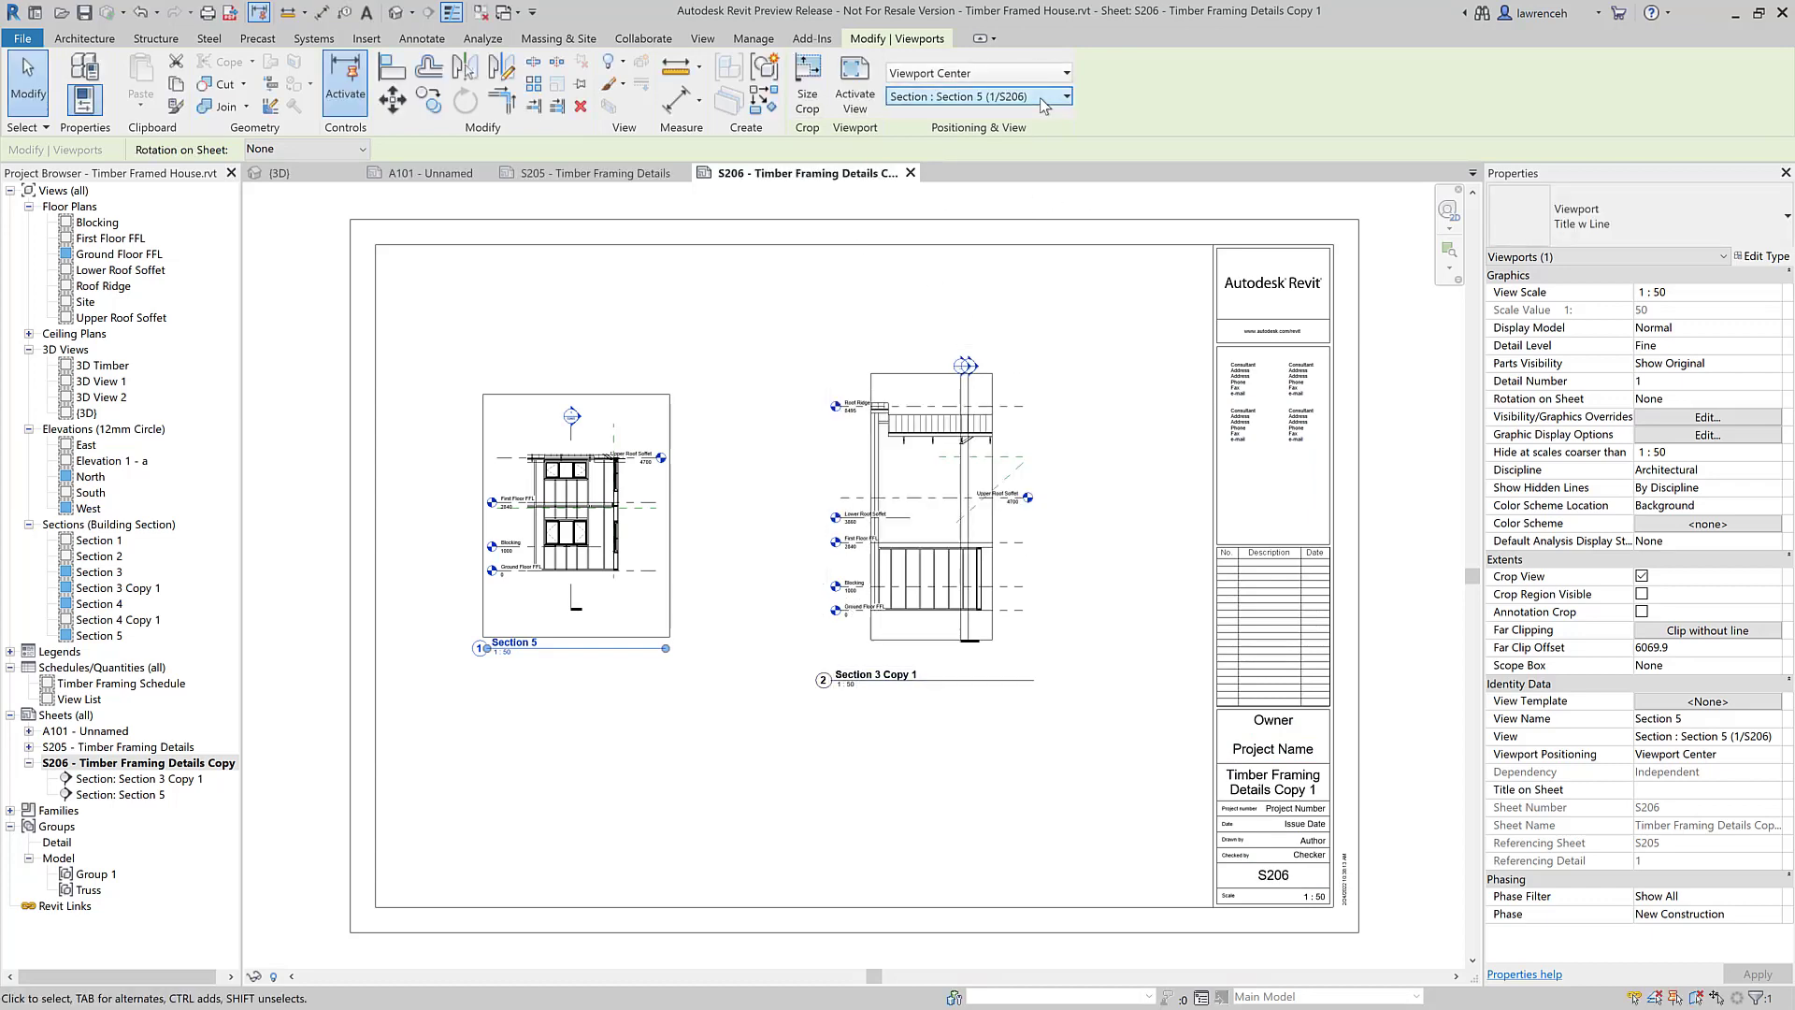
Step: Swap the Section 5 viewport's view for the First Floor FFL floor plan and show the viewport positioning options
click(1000, 96)
scroll(1001, 234, up, 5)
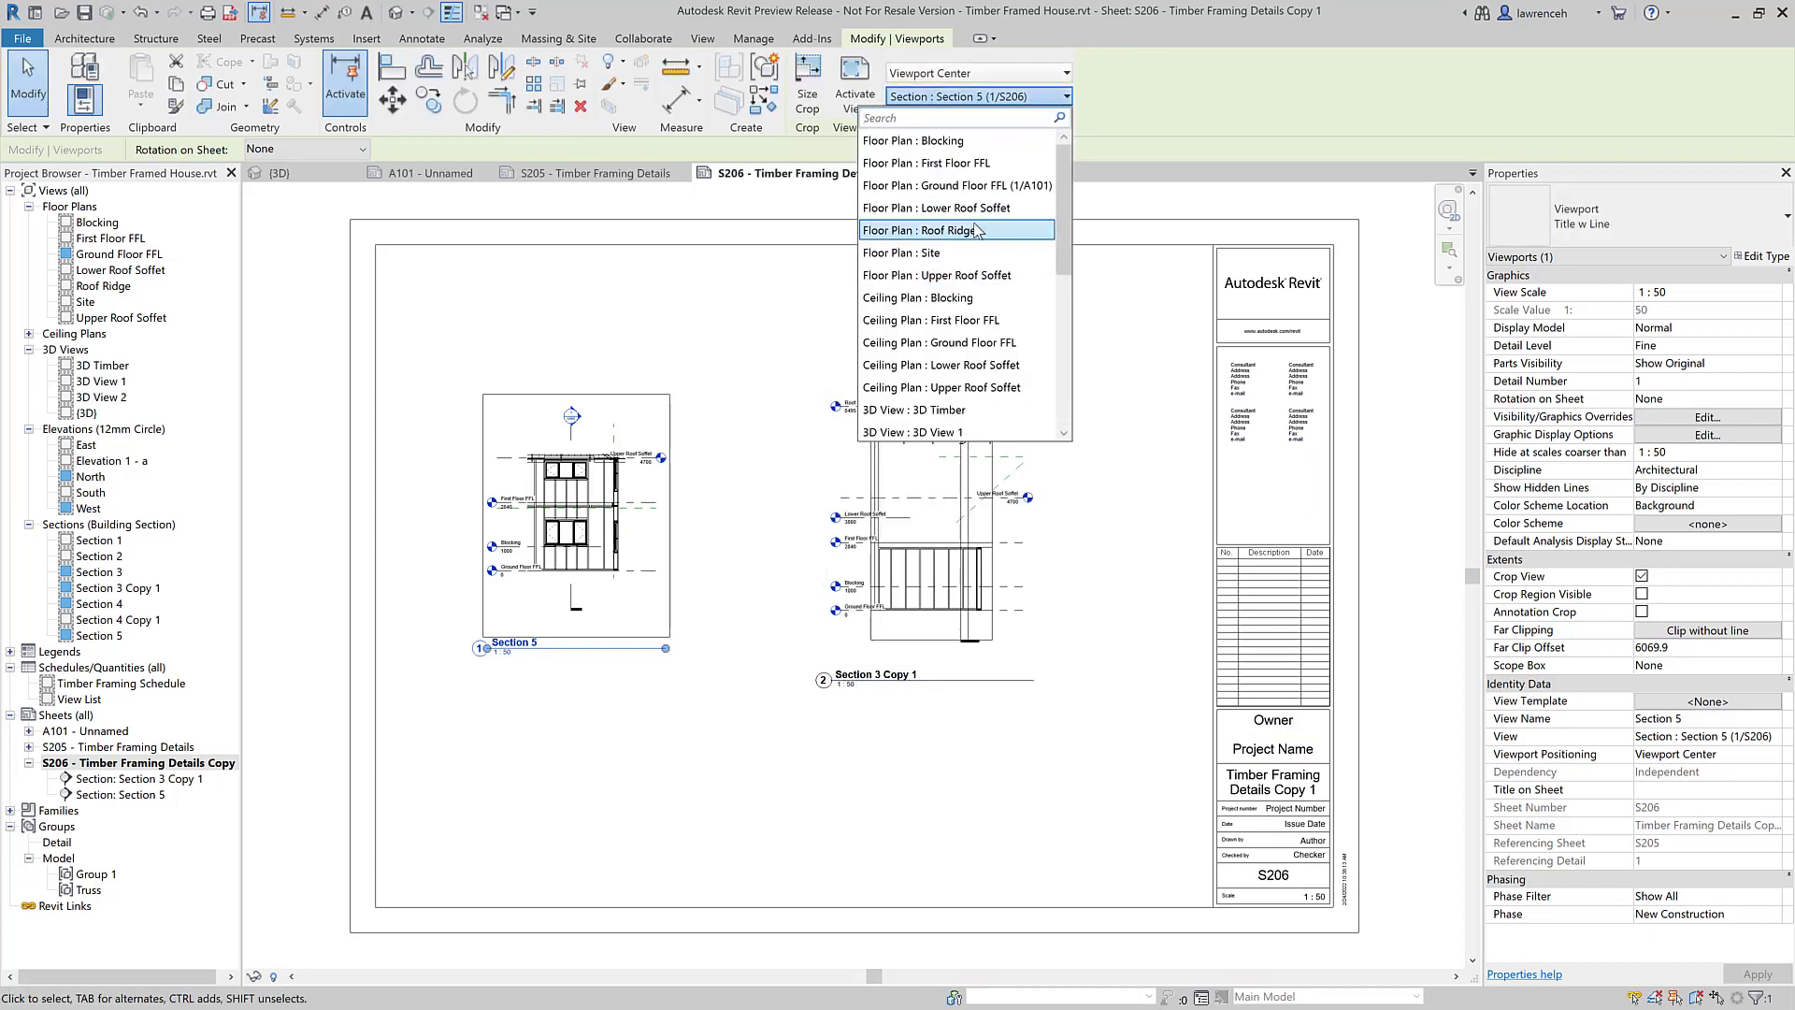
click(958, 164)
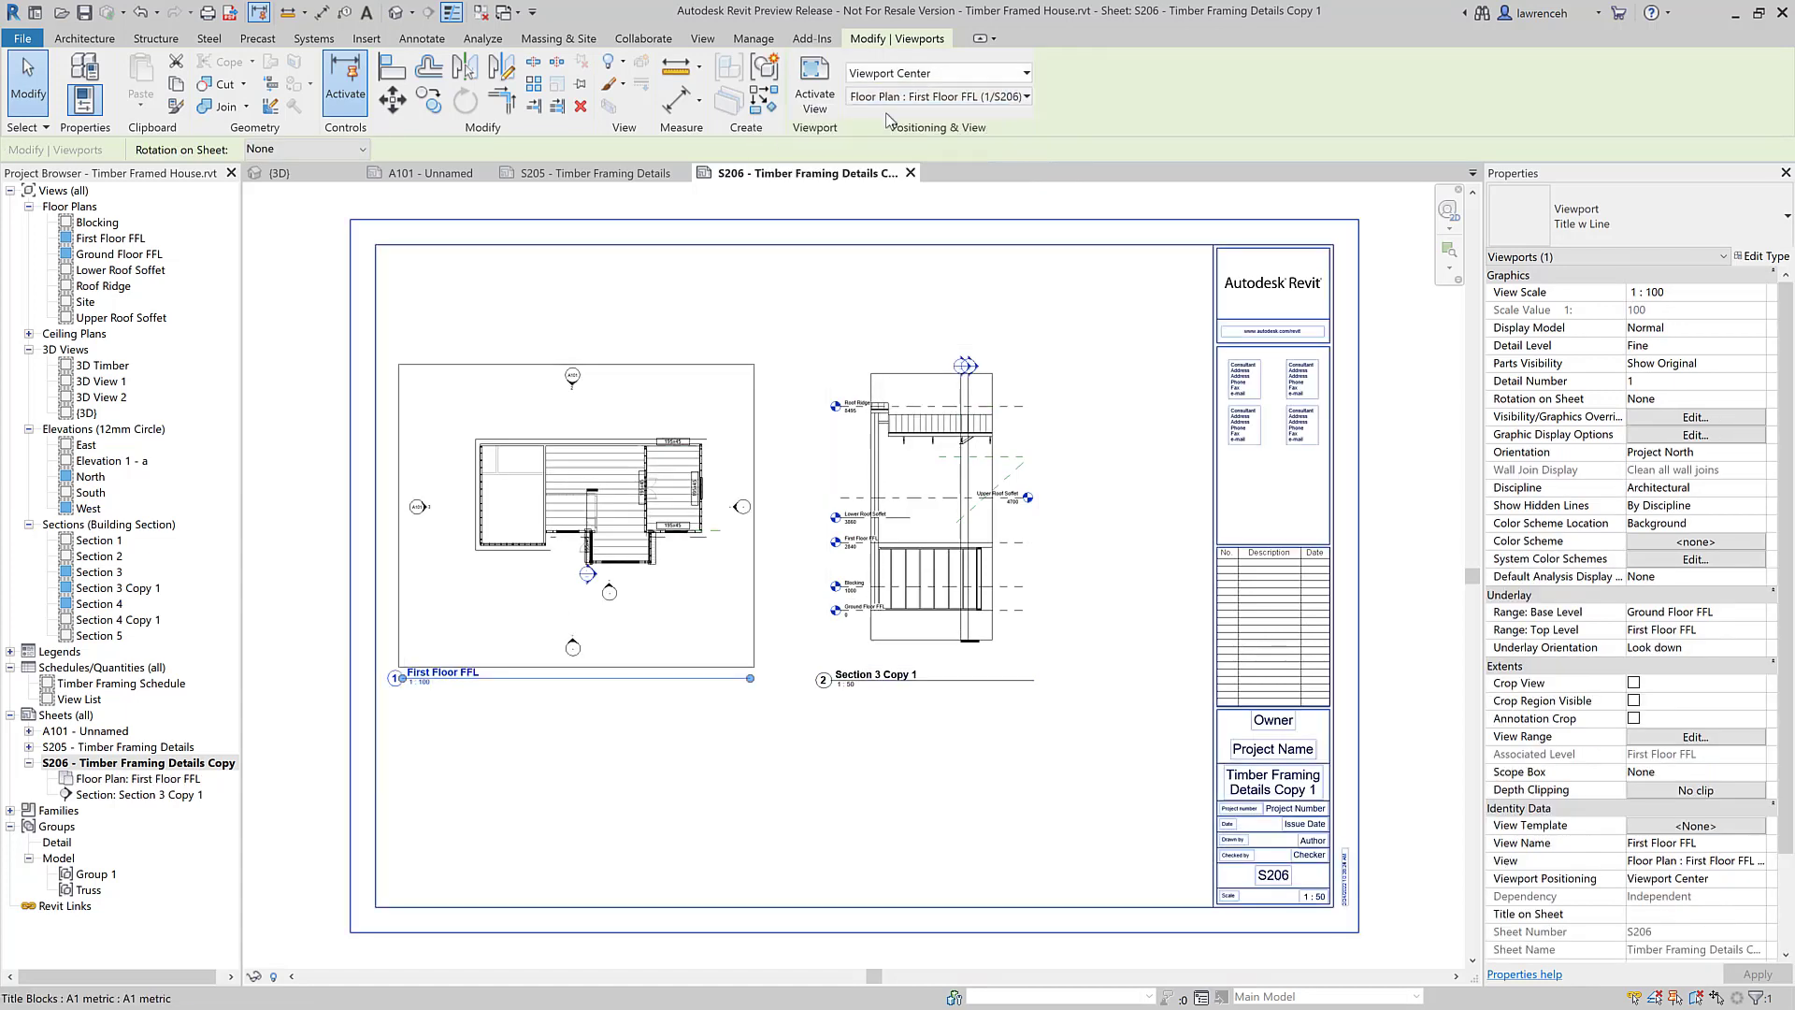
click(914, 75)
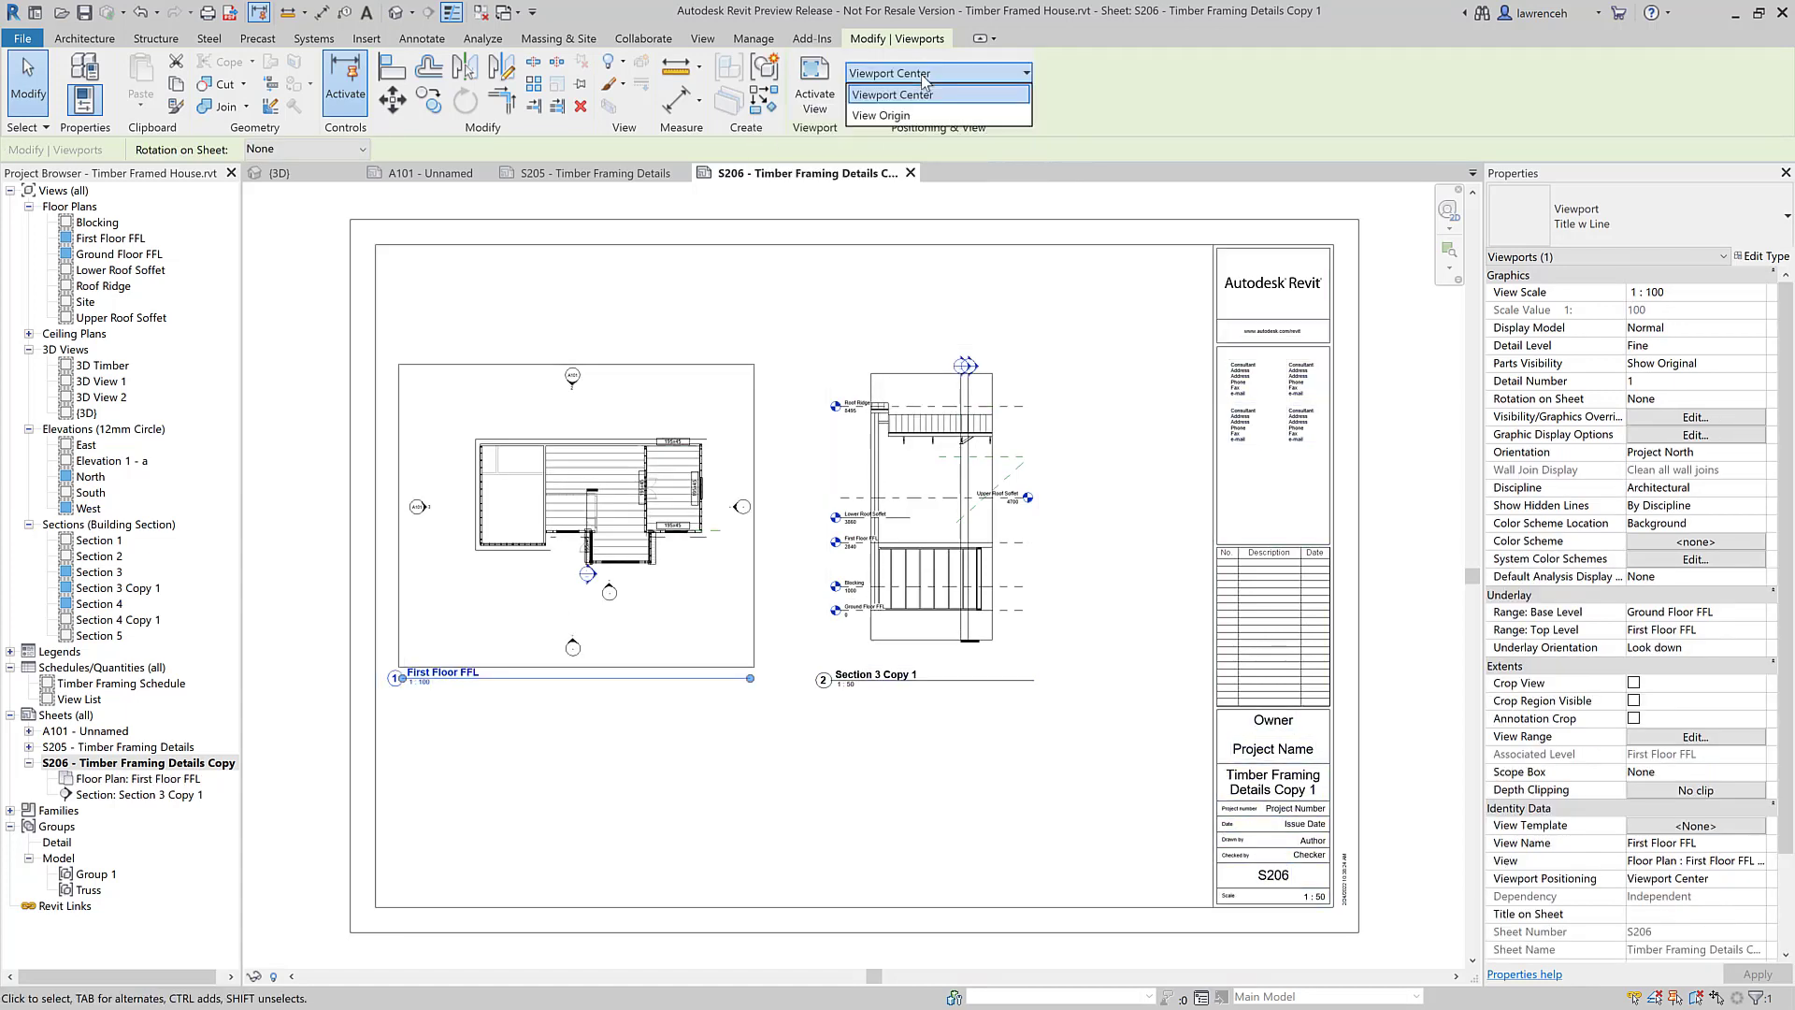
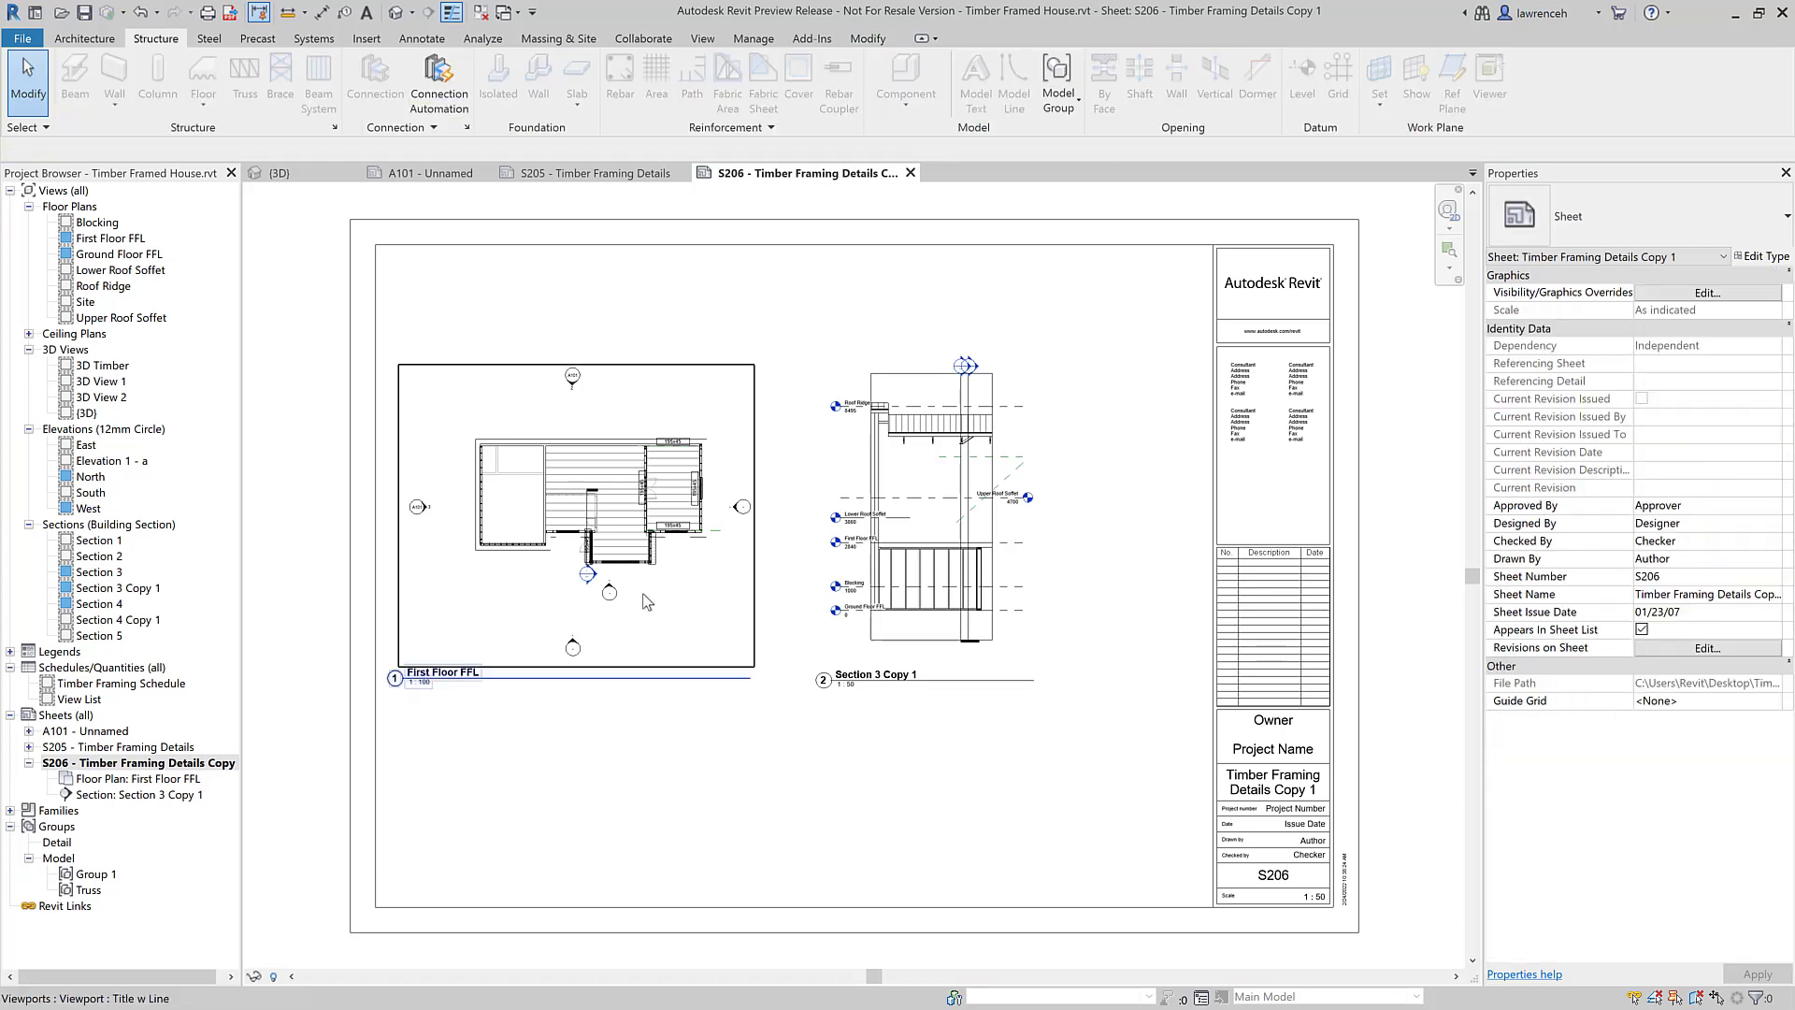
Step: Undo the view swaps made in the first viewport on sheet S206
click(139, 13)
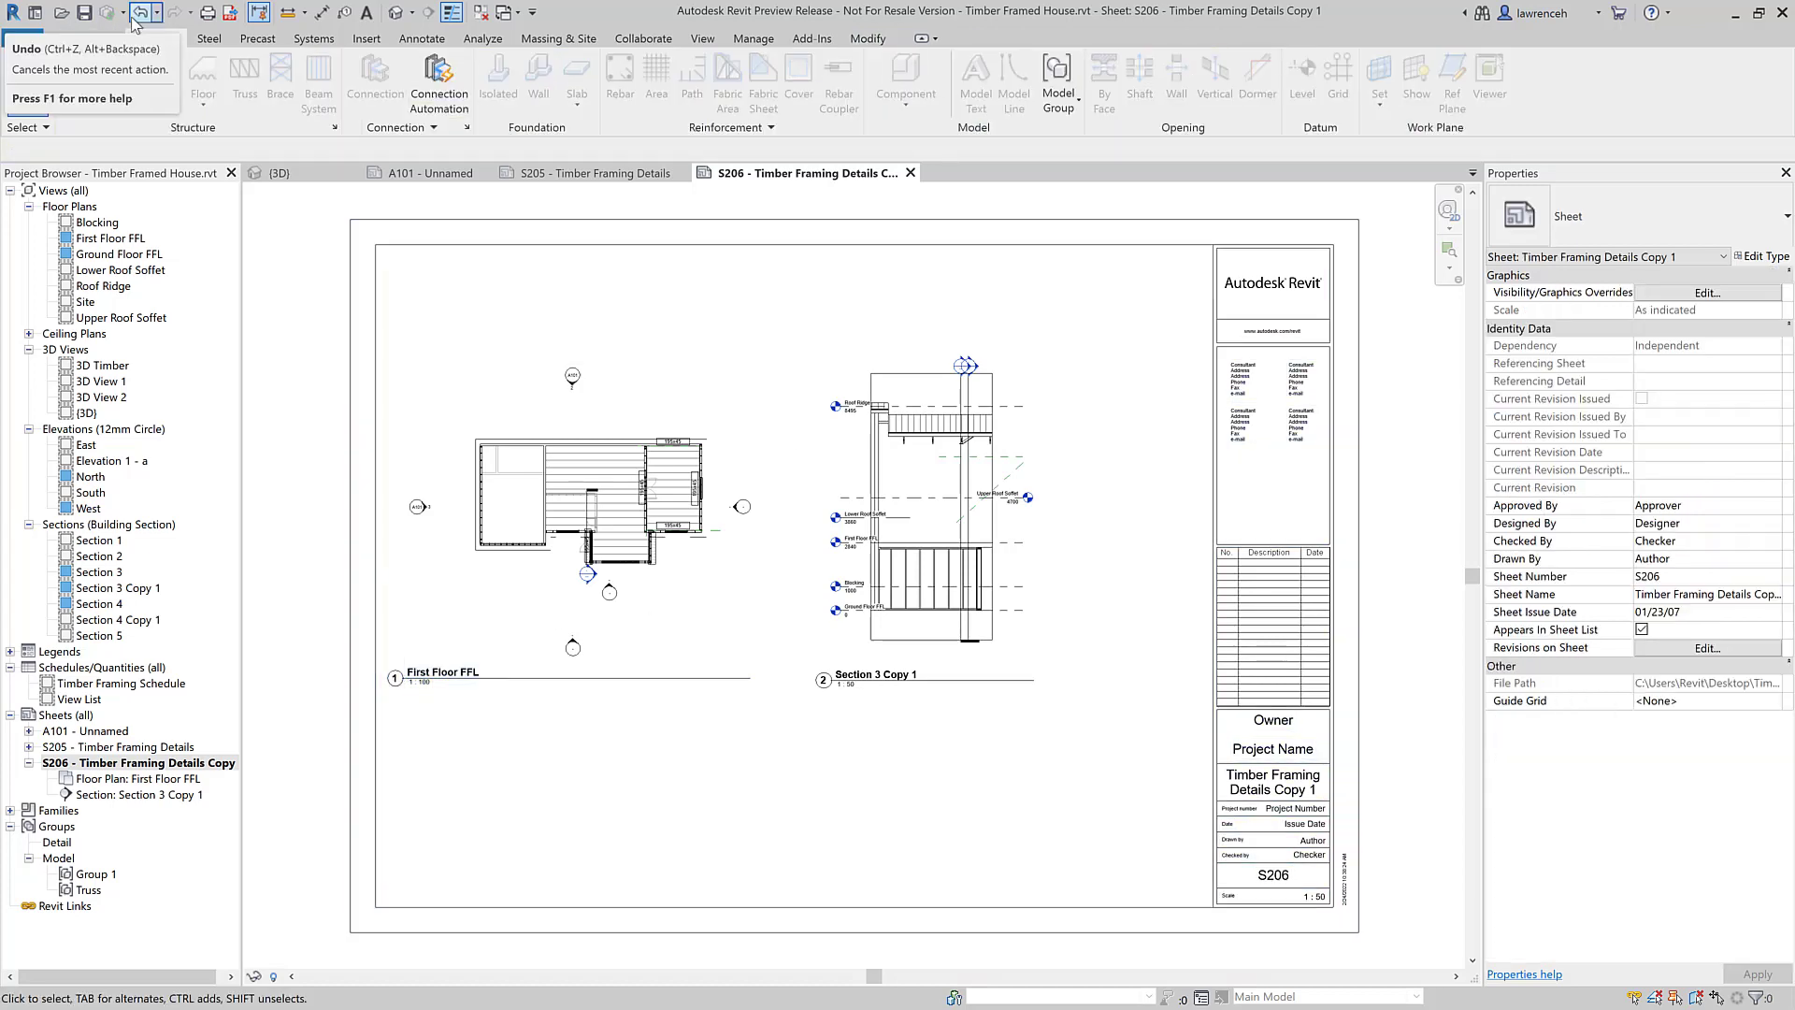
click(140, 14)
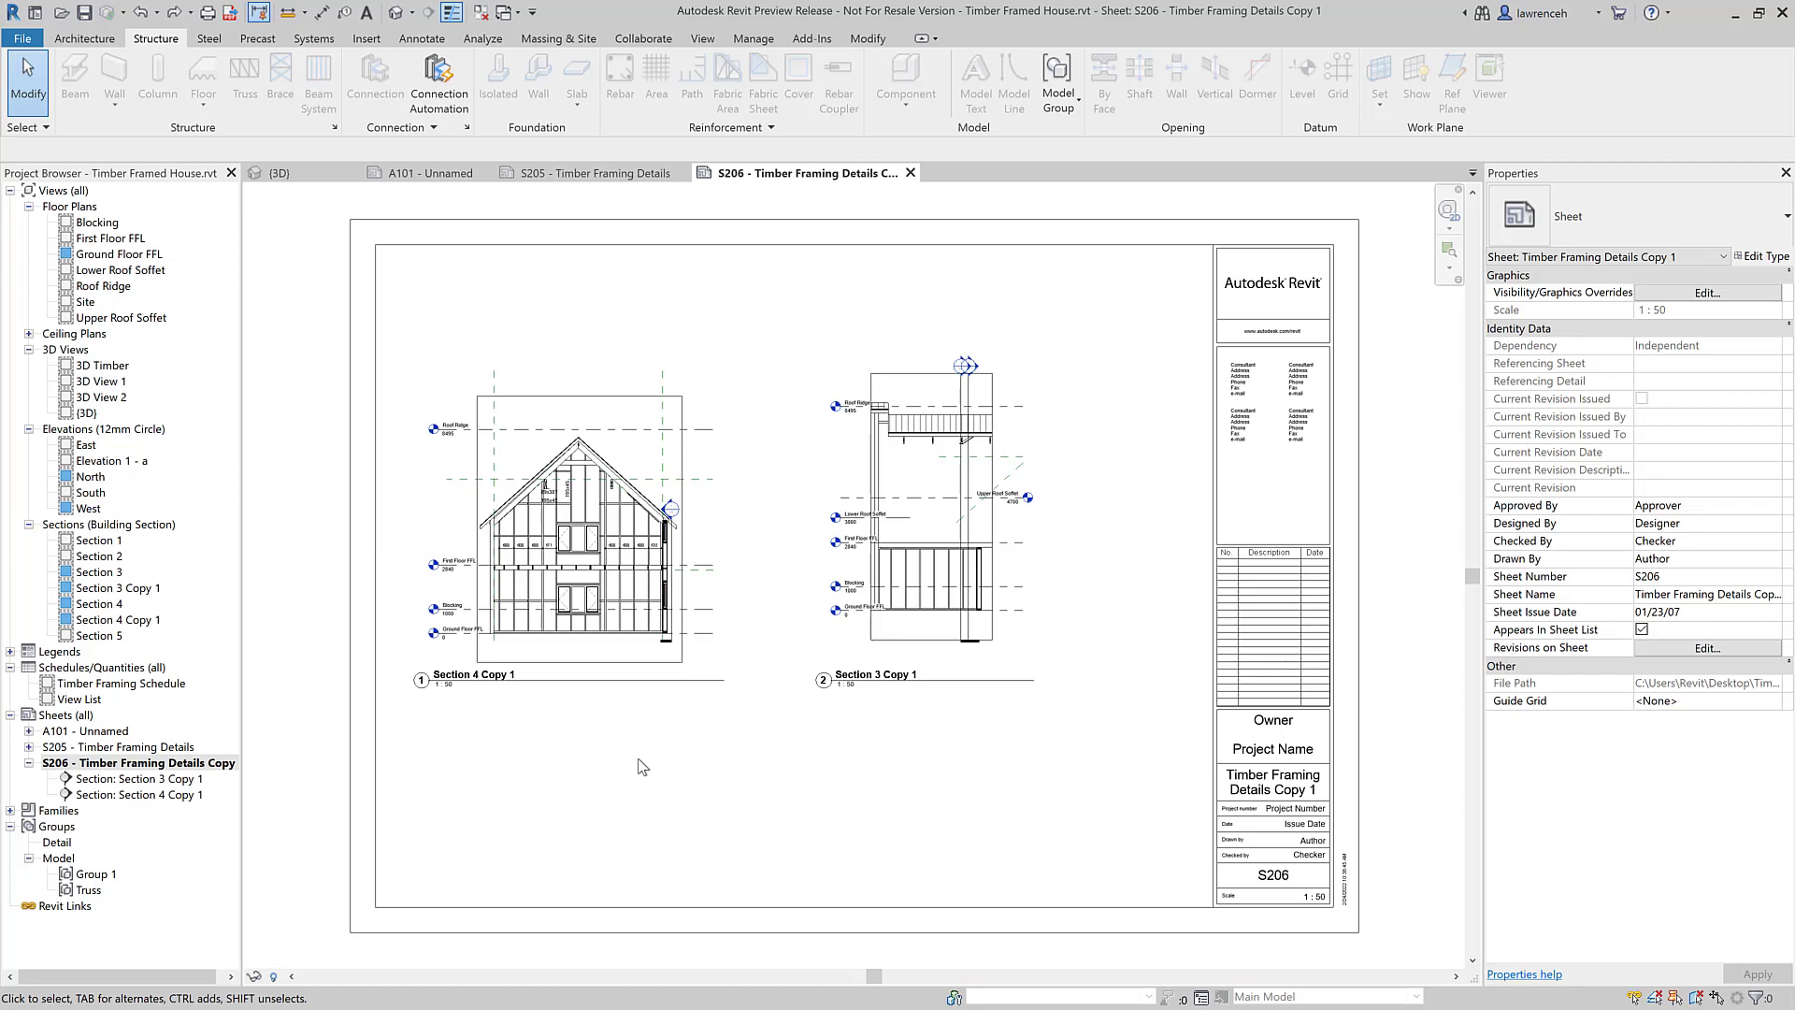
Step: Open the Timber Framing Schedule to review its types, type marks and lengths, and close it
scroll(580, 762, up, 1)
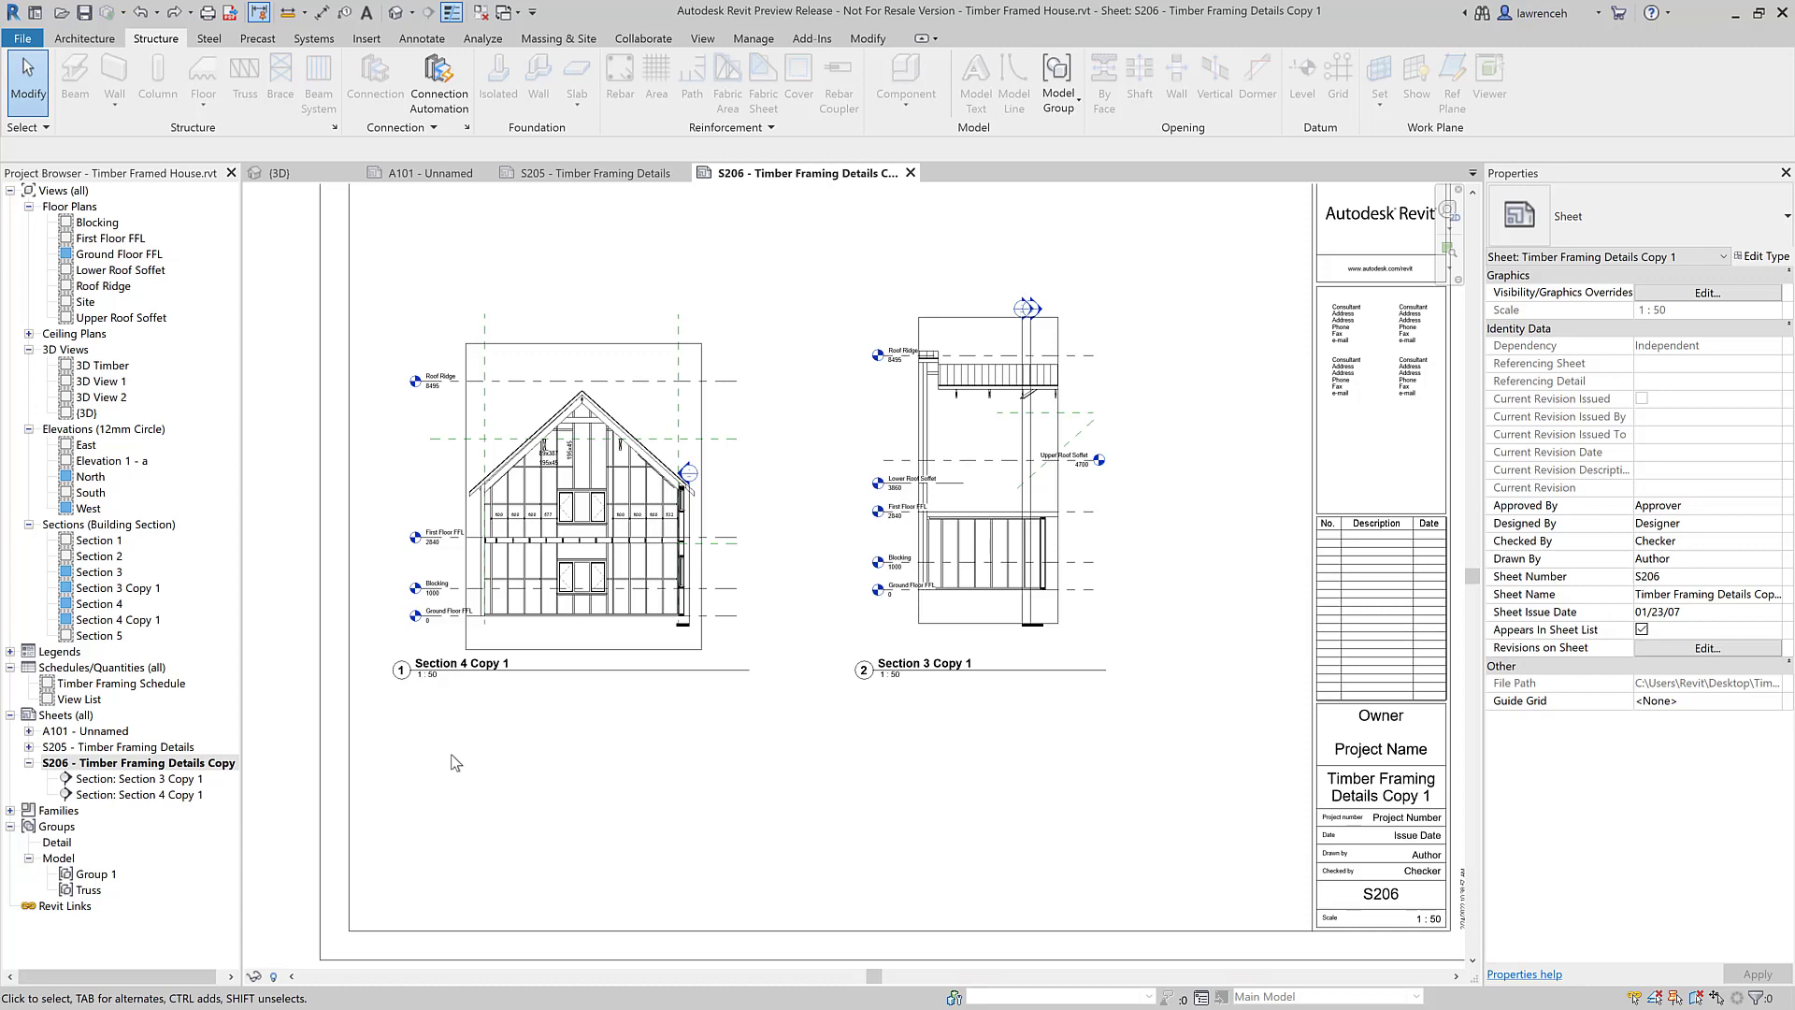
double_click(138, 685)
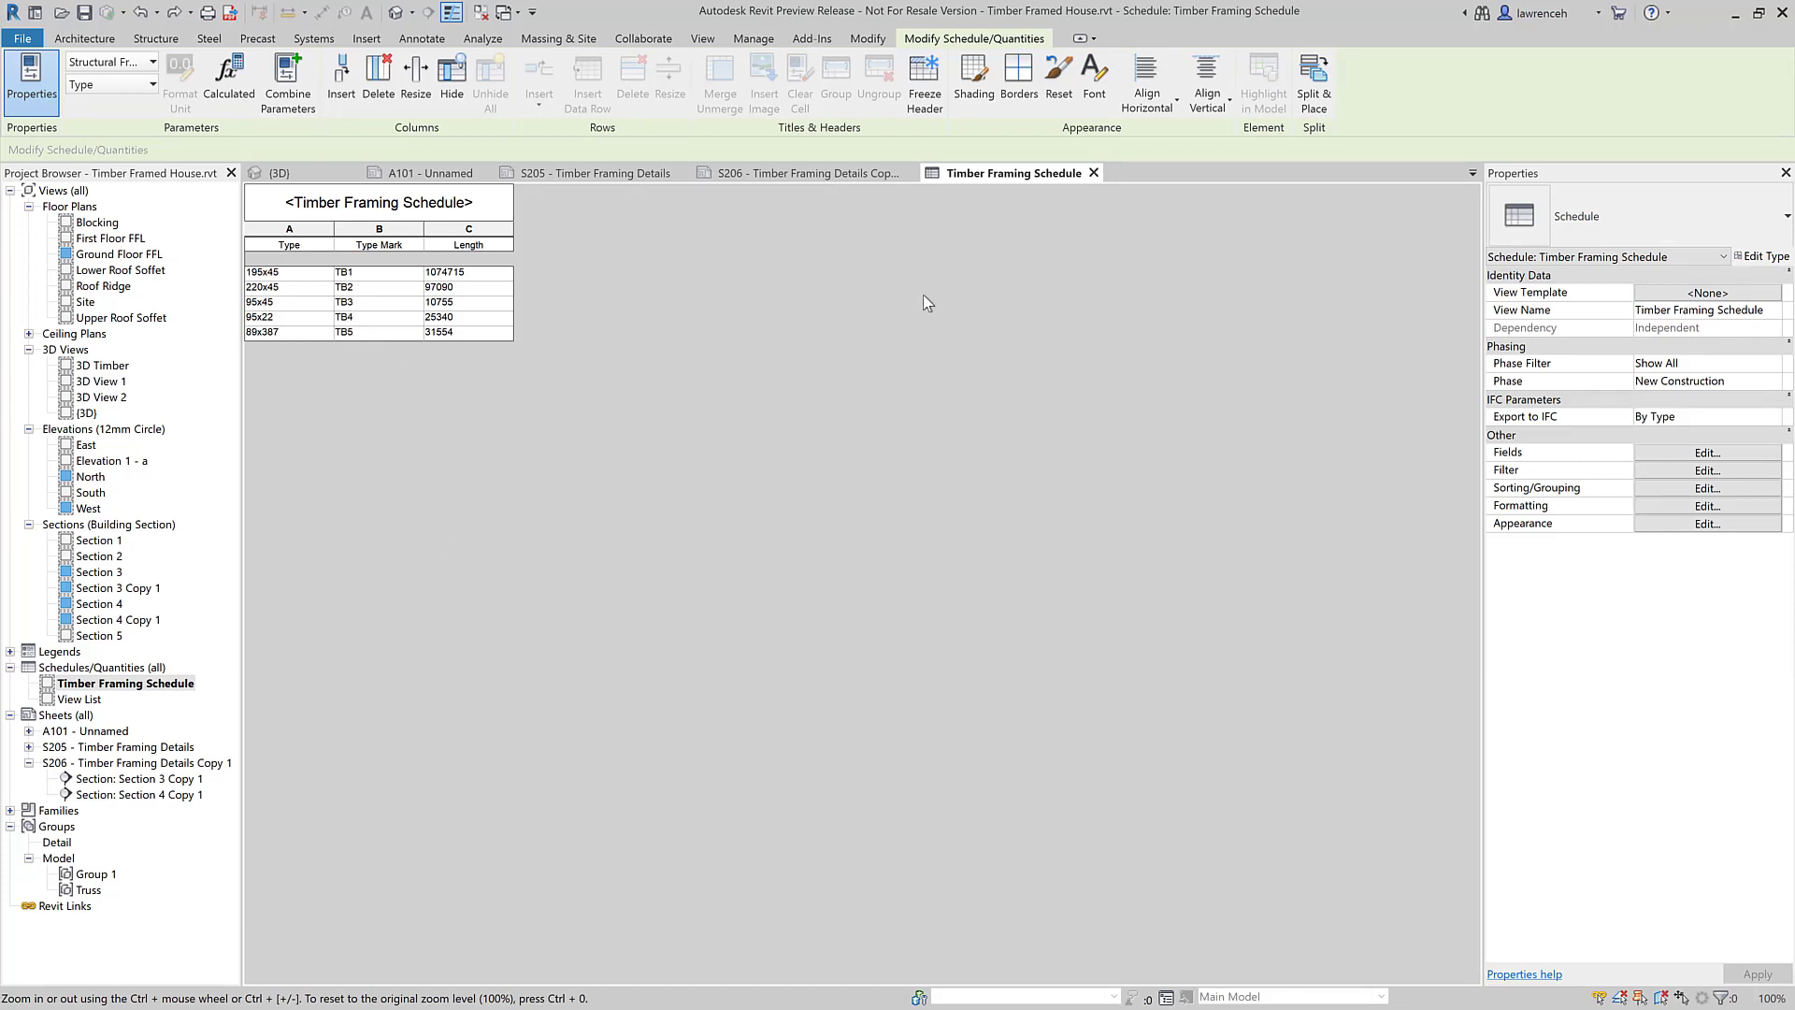
click(1093, 173)
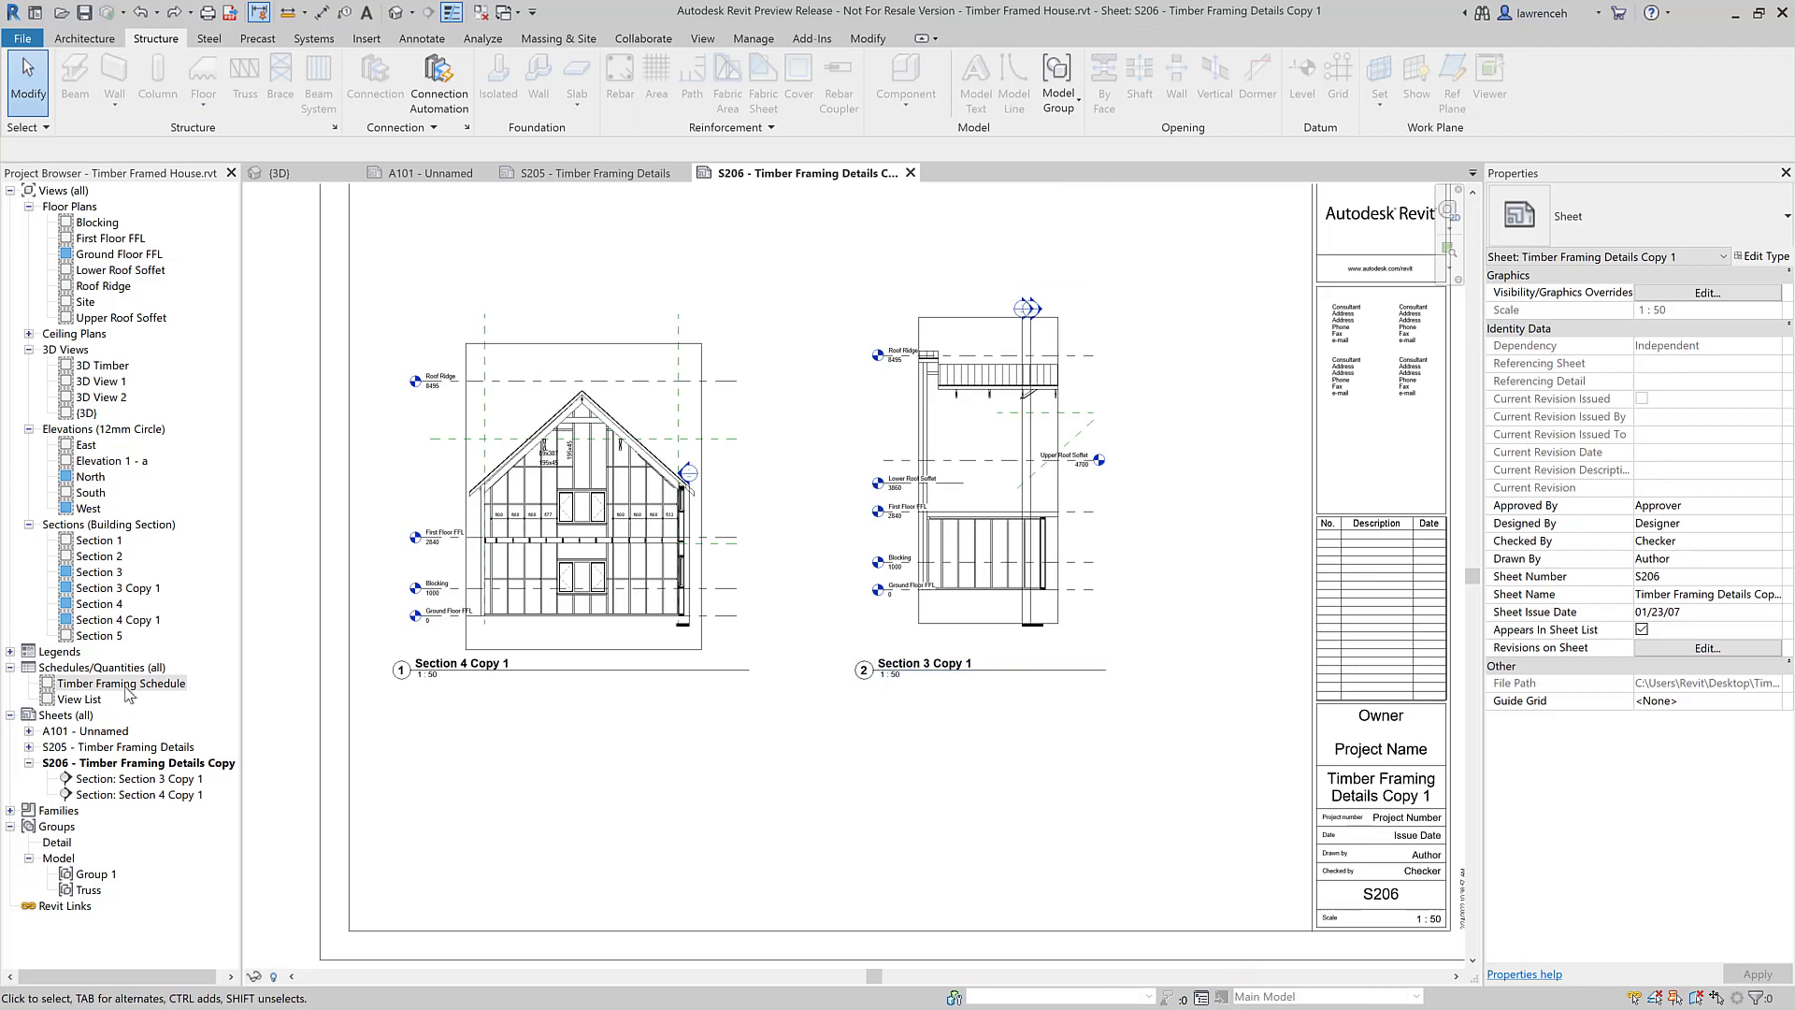
Step: Place the Timber Framing Schedule on sheet S206 below the Section 4 Copy 1 view
drag(121, 683, 524, 775)
click(524, 775)
click(525, 870)
scroll(519, 851, up, 4)
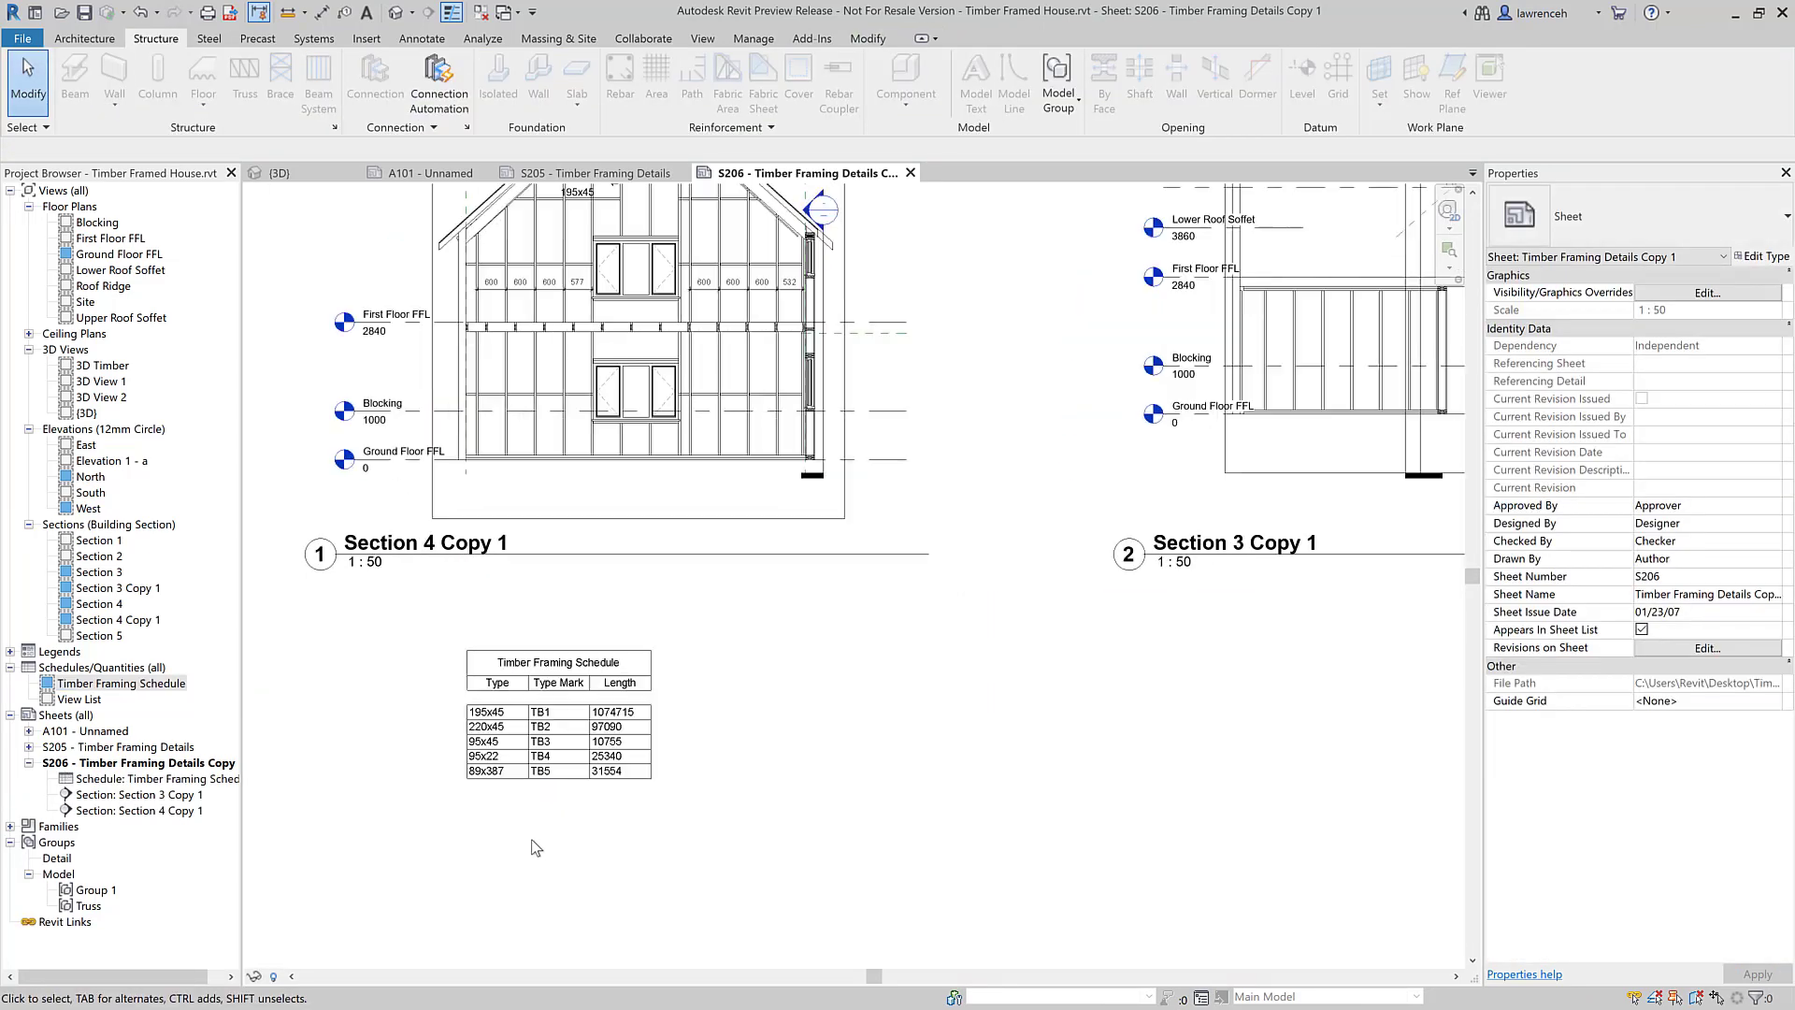
Step: Turn on the Filter by sheet option for the Timber Framing Schedule and check the lengths listed on sheet S206
scroll(760, 763, down, 1)
scroll(854, 754, down, 3)
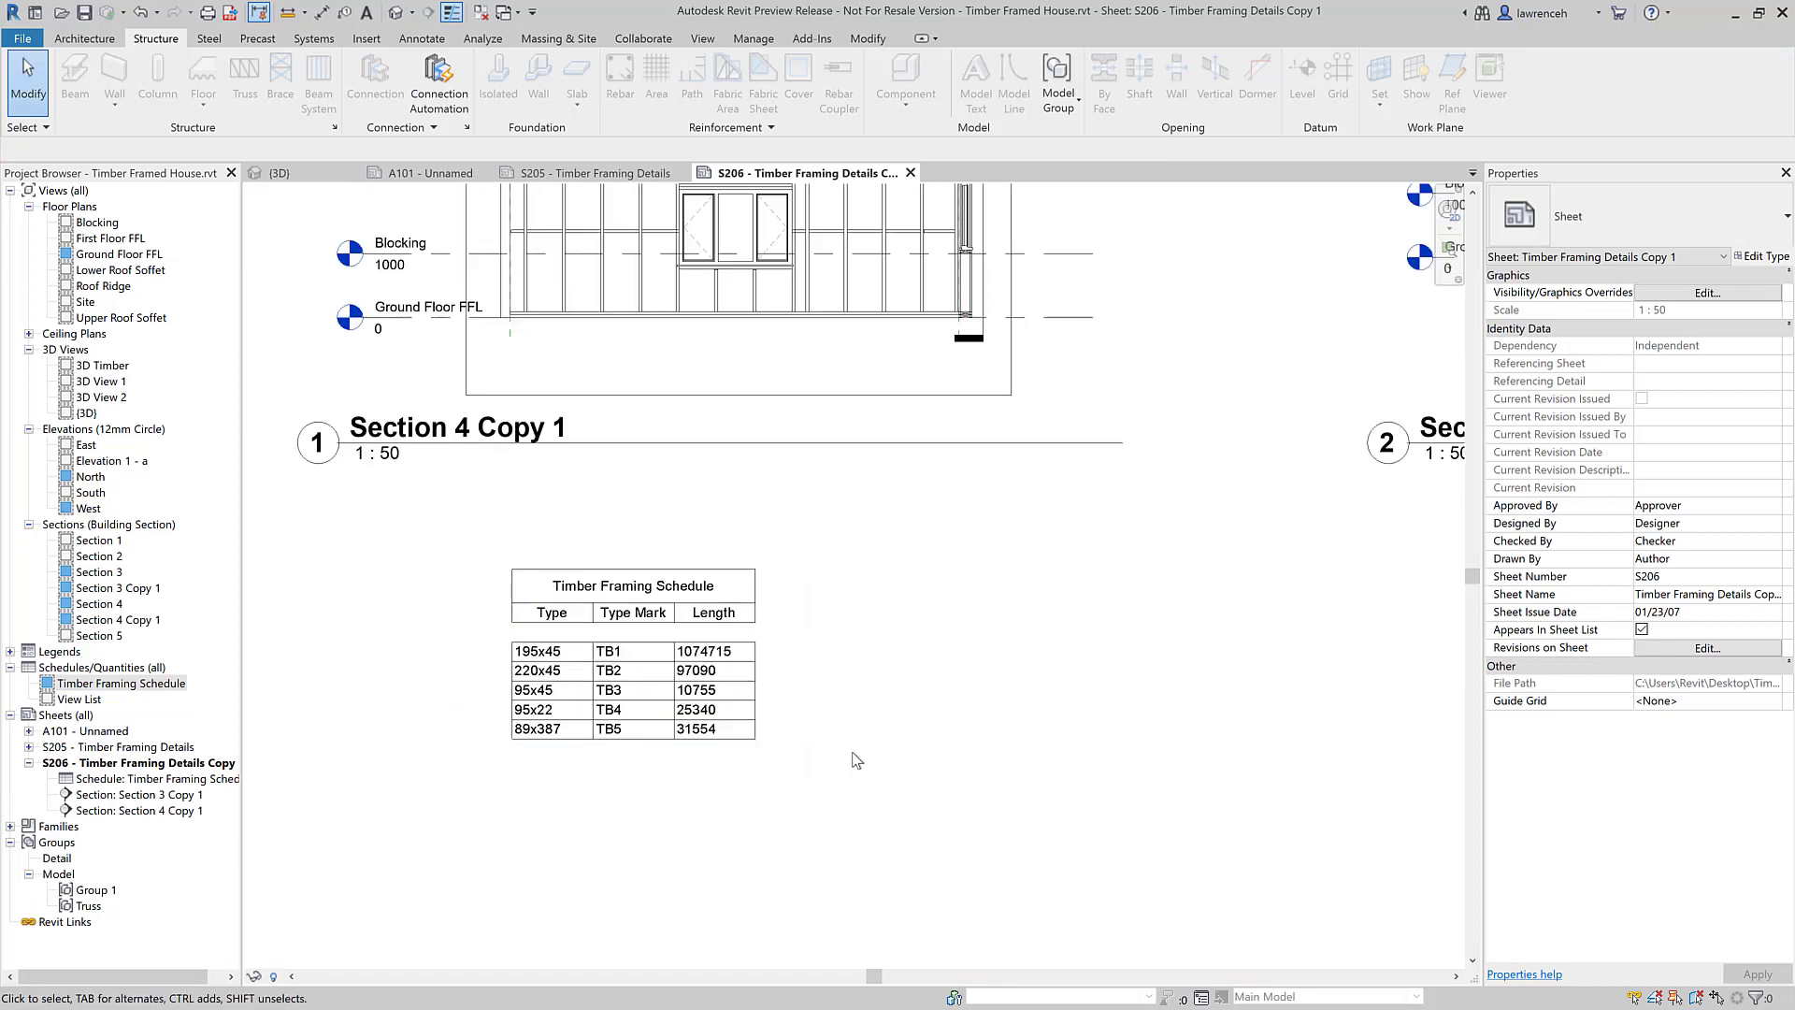
scroll(760, 679, up, 2)
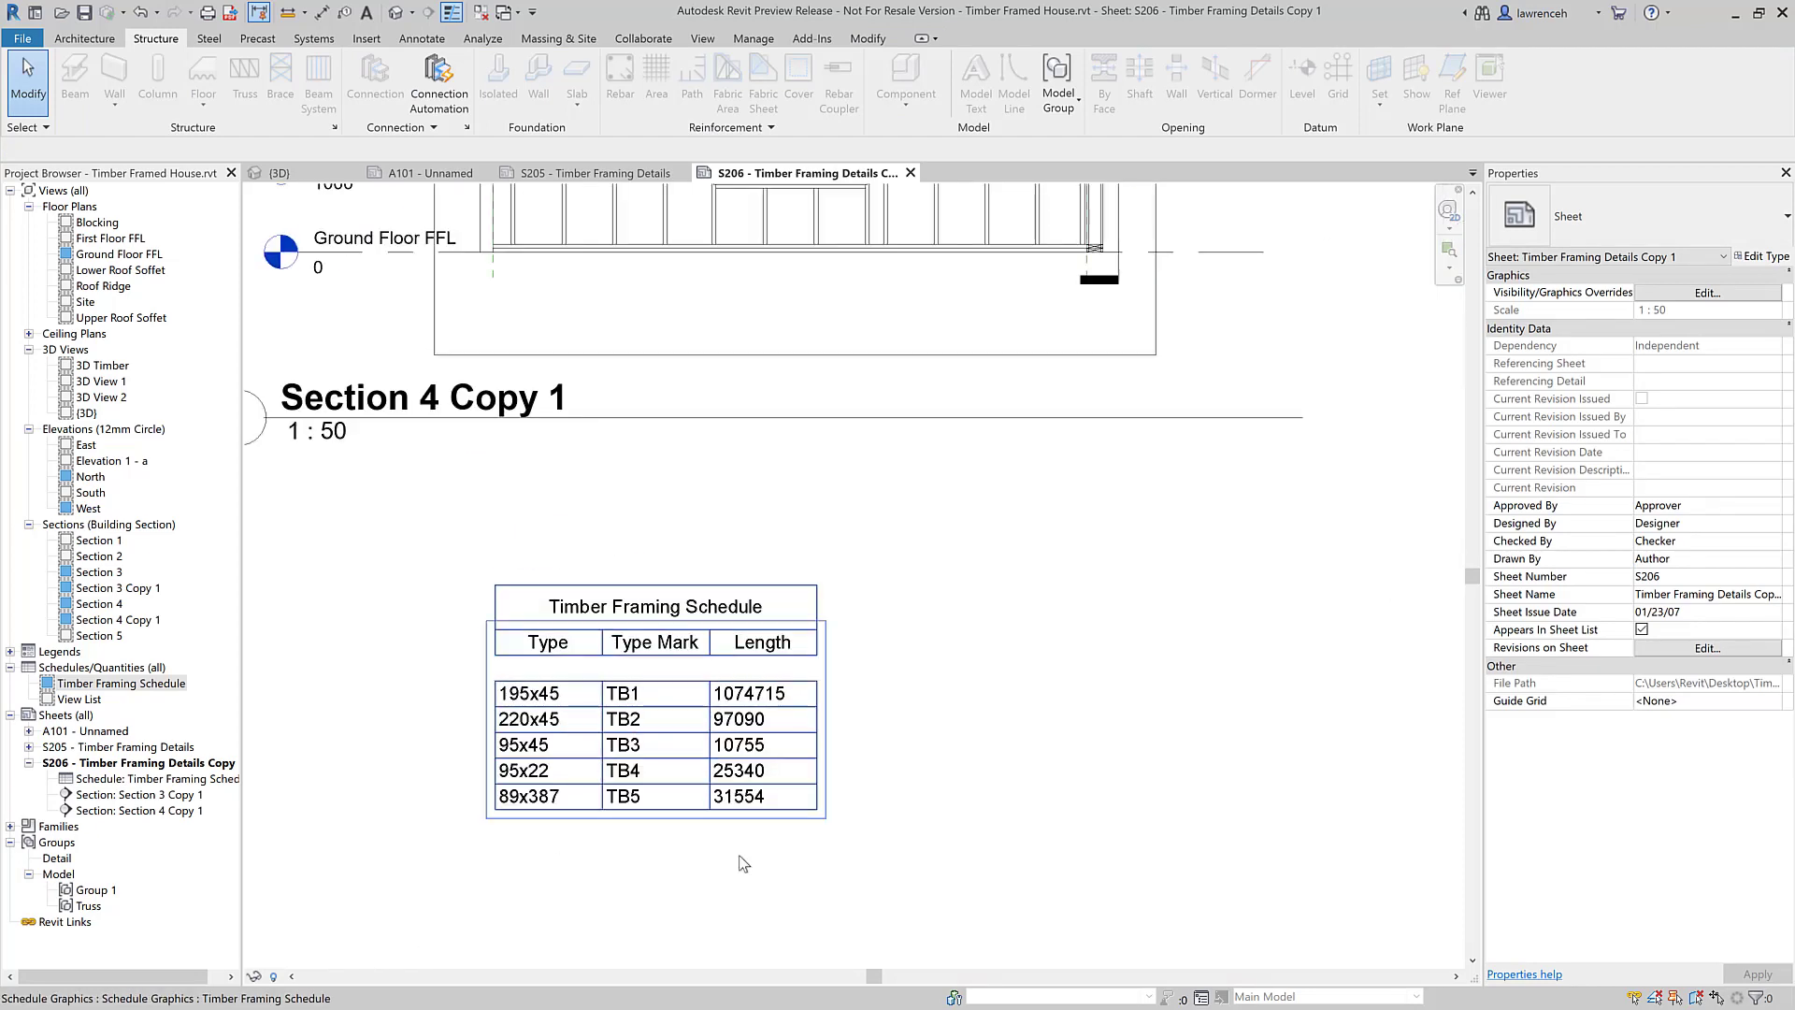
scroll(734, 655, down, 4)
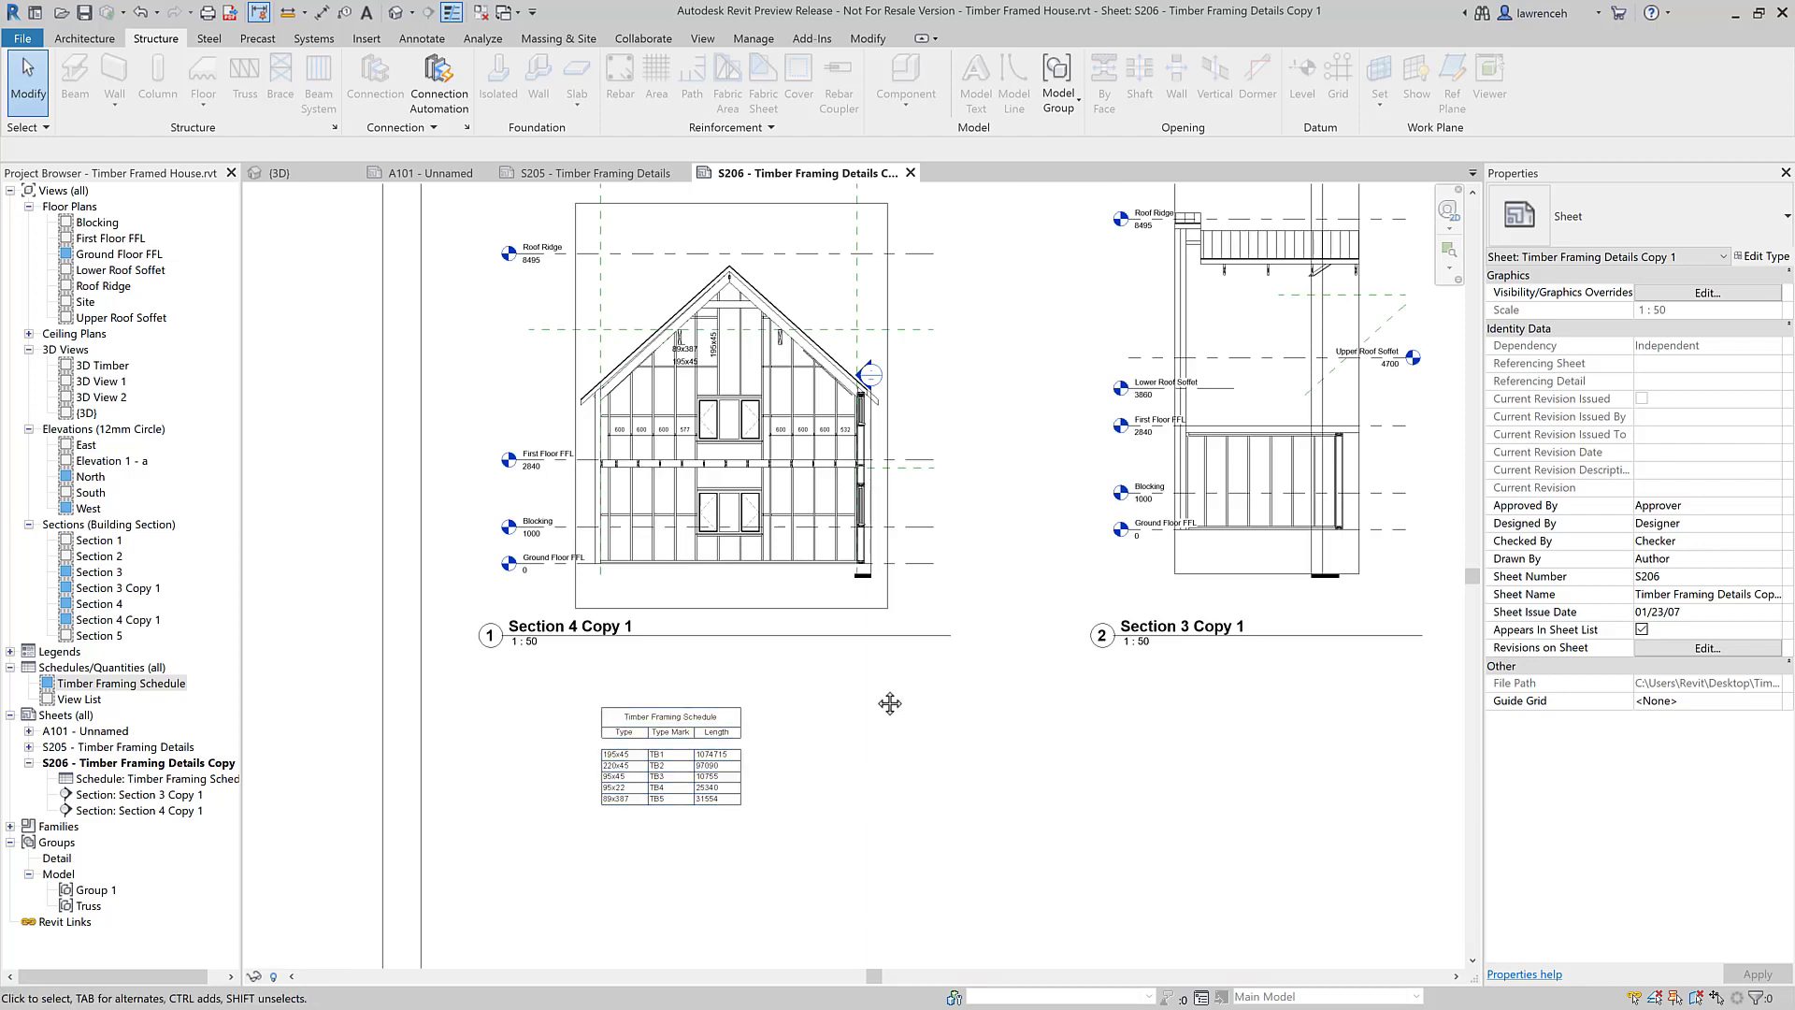
click(697, 753)
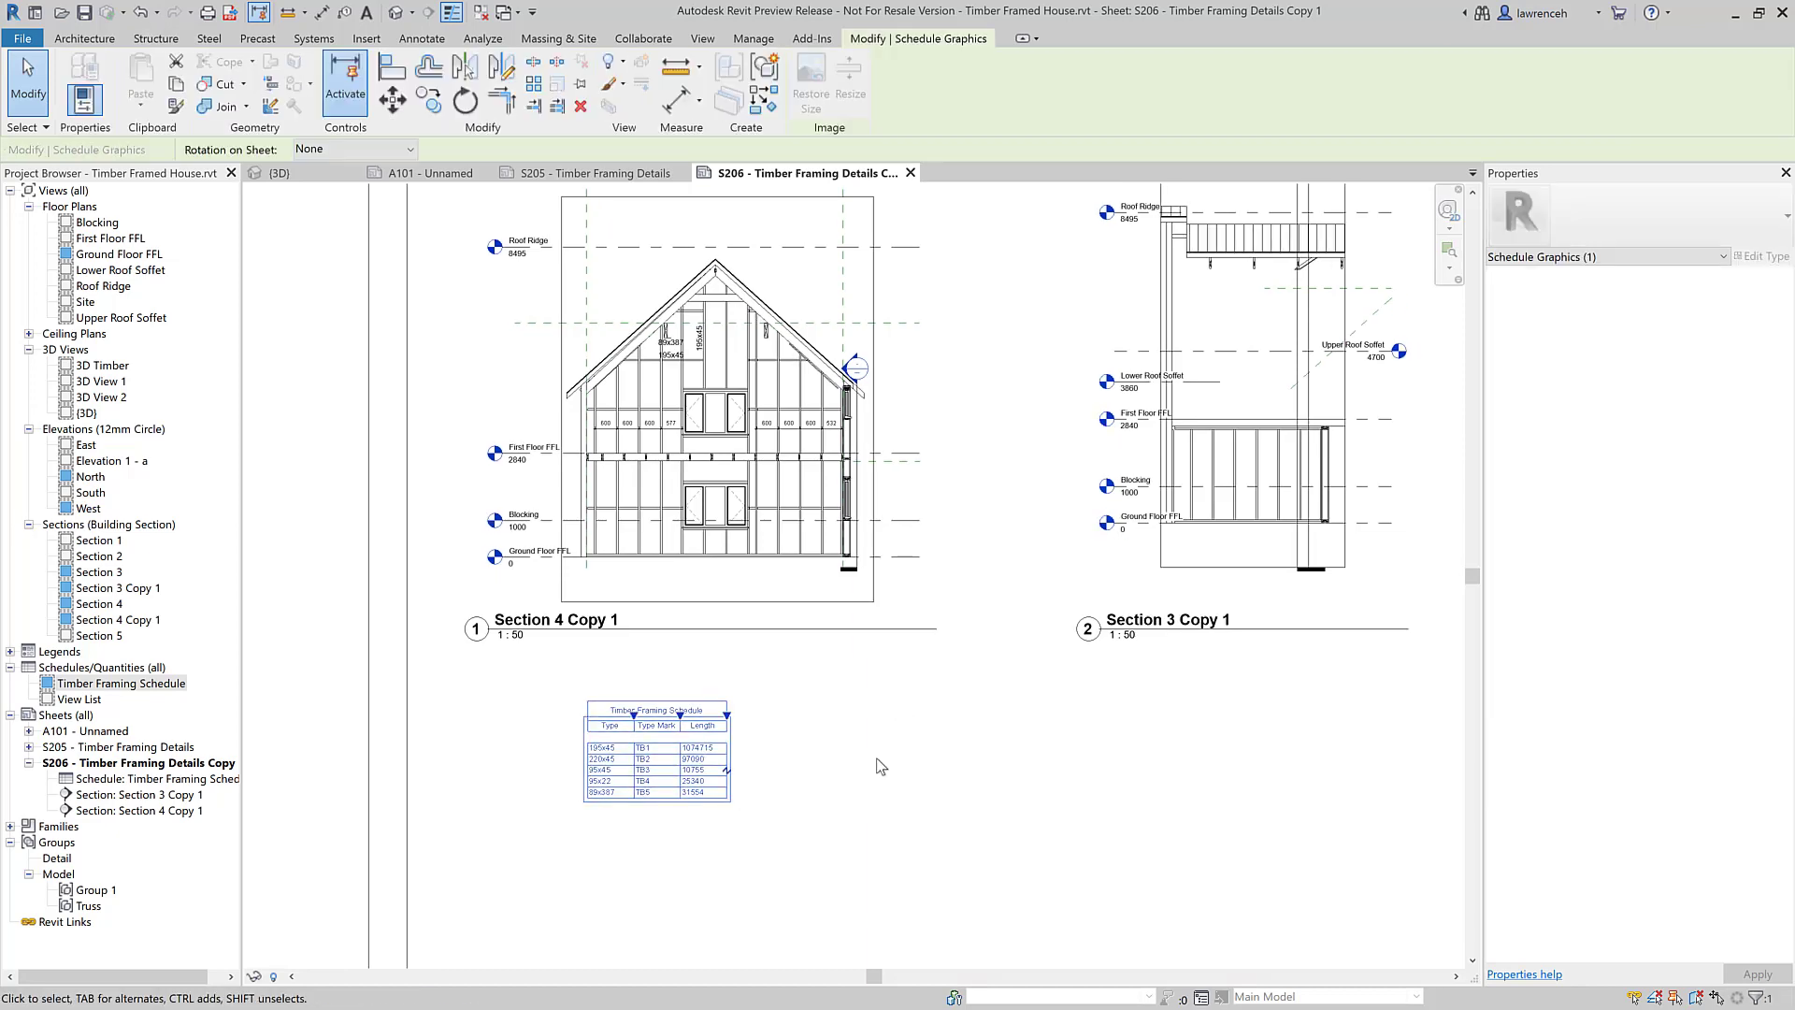
click(154, 684)
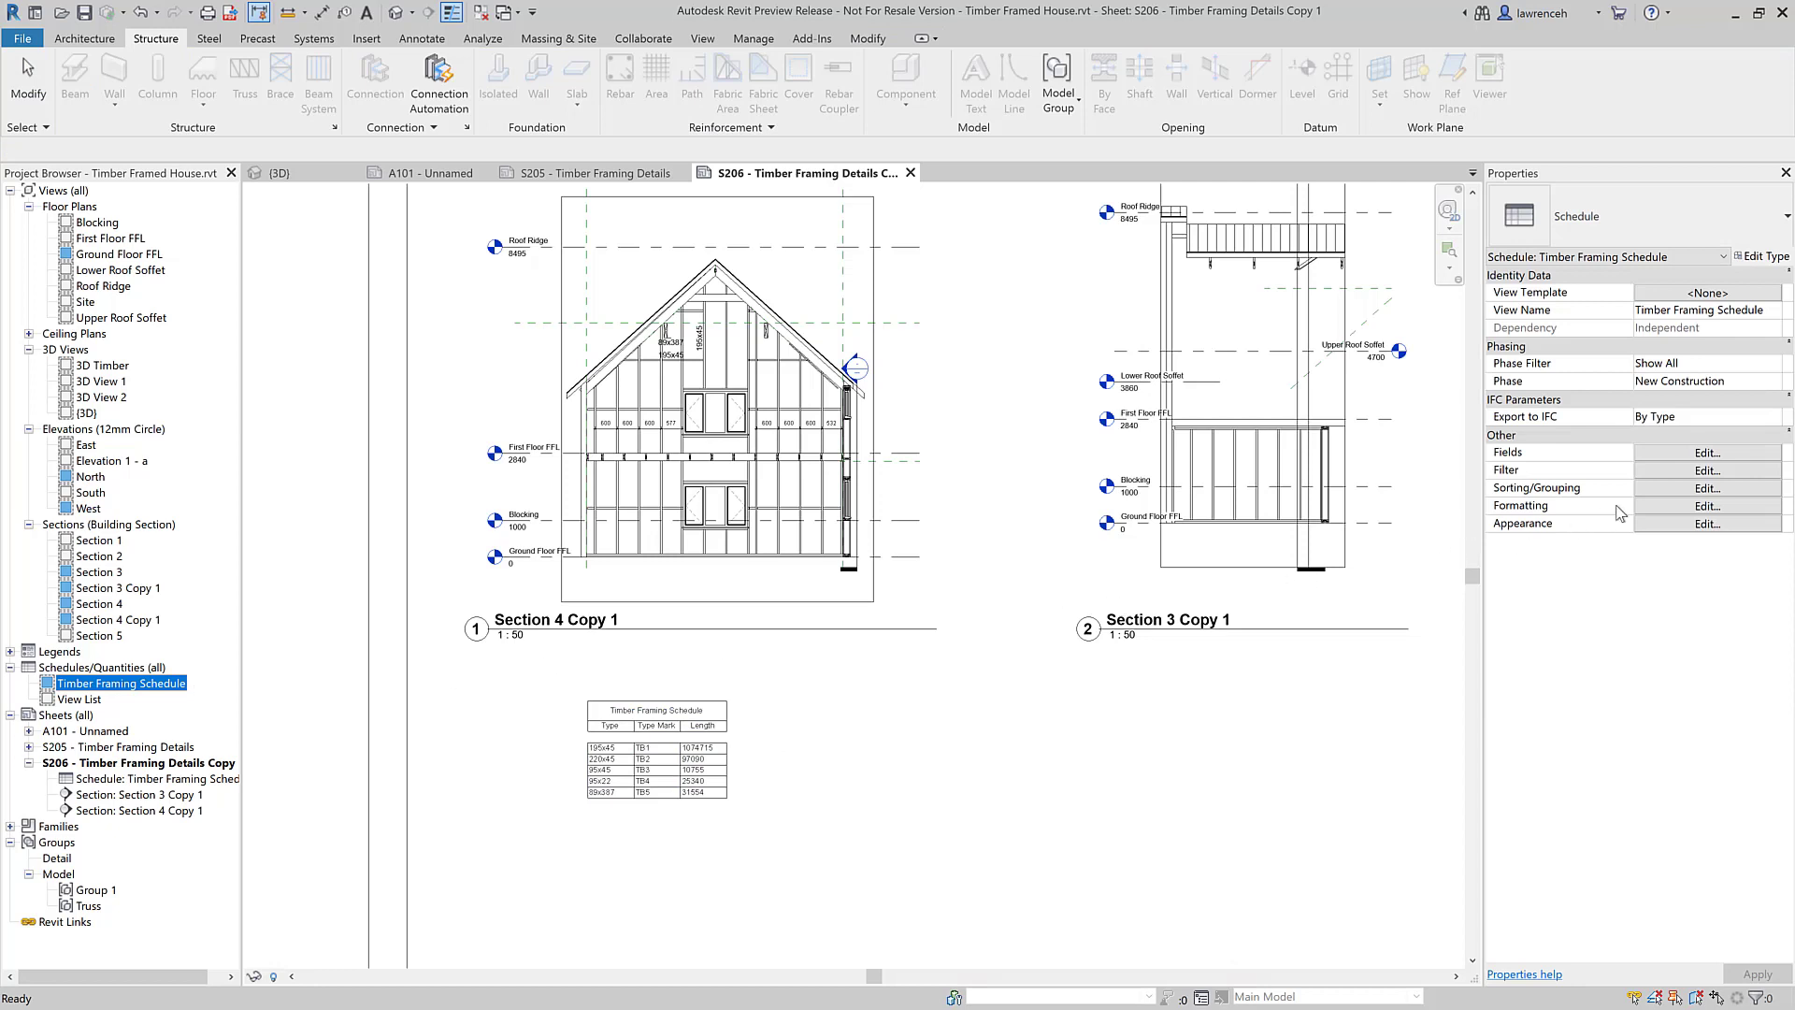
click(1703, 470)
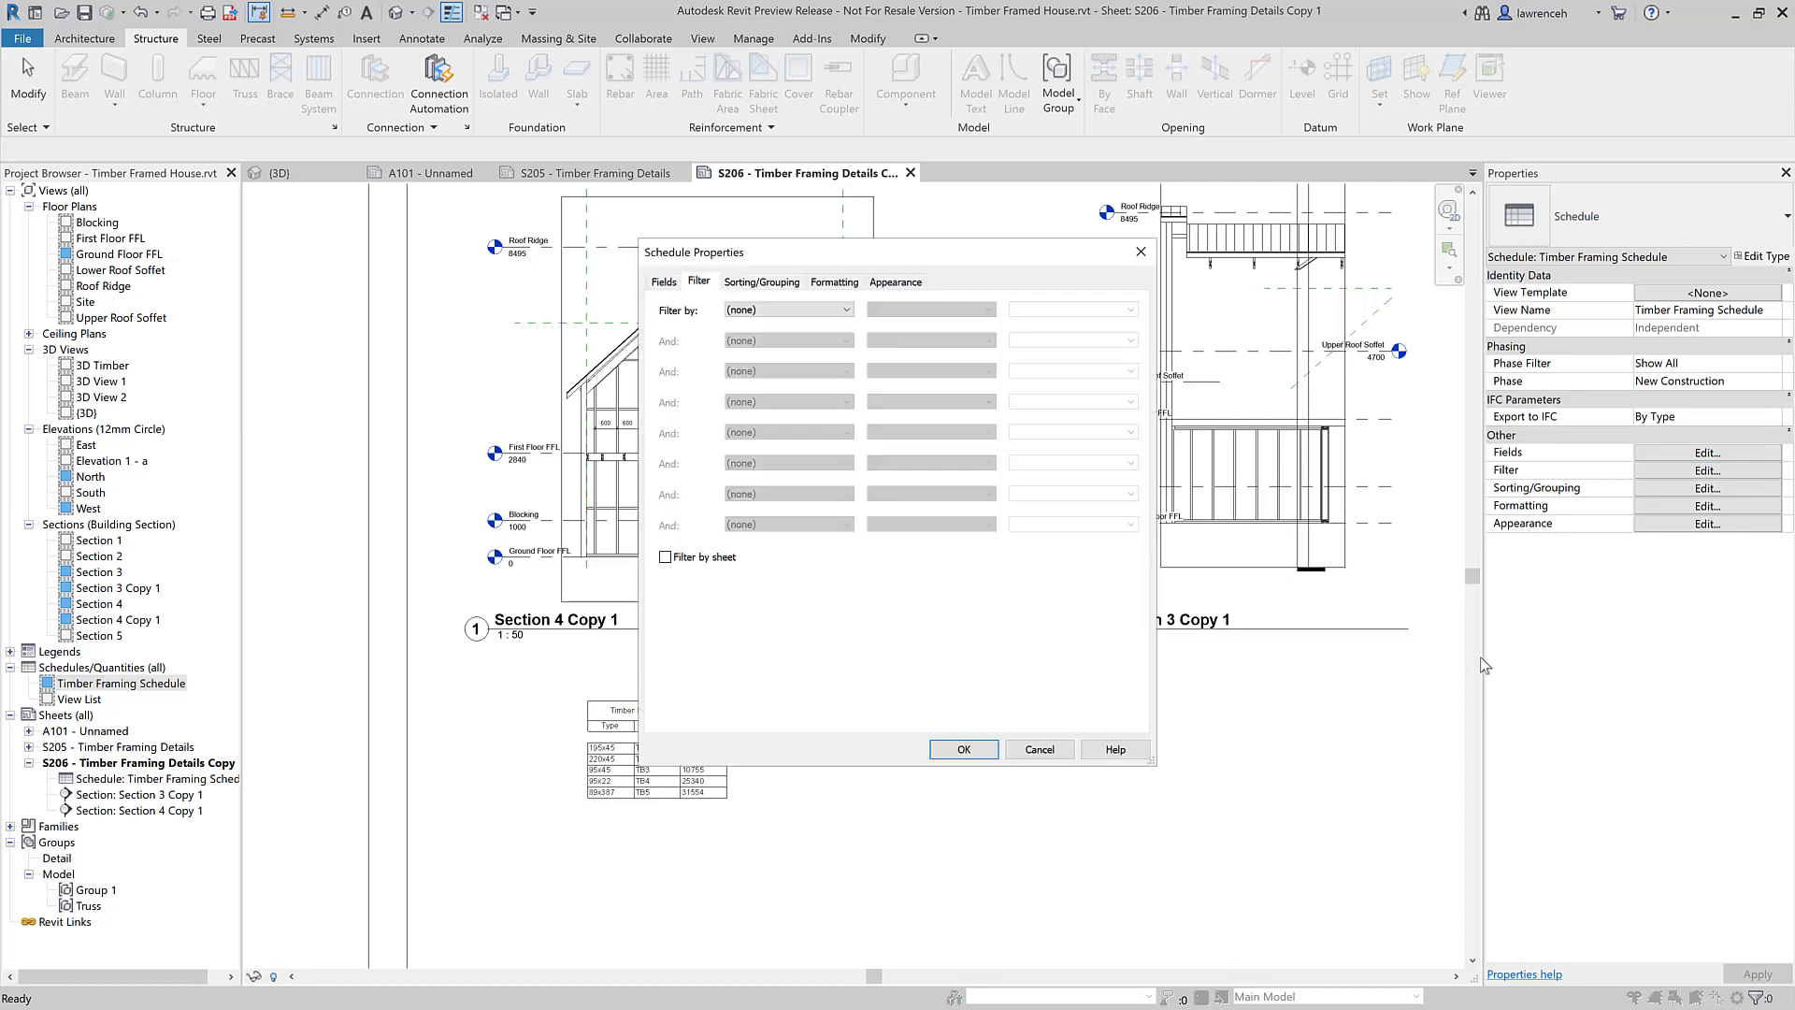
click(667, 558)
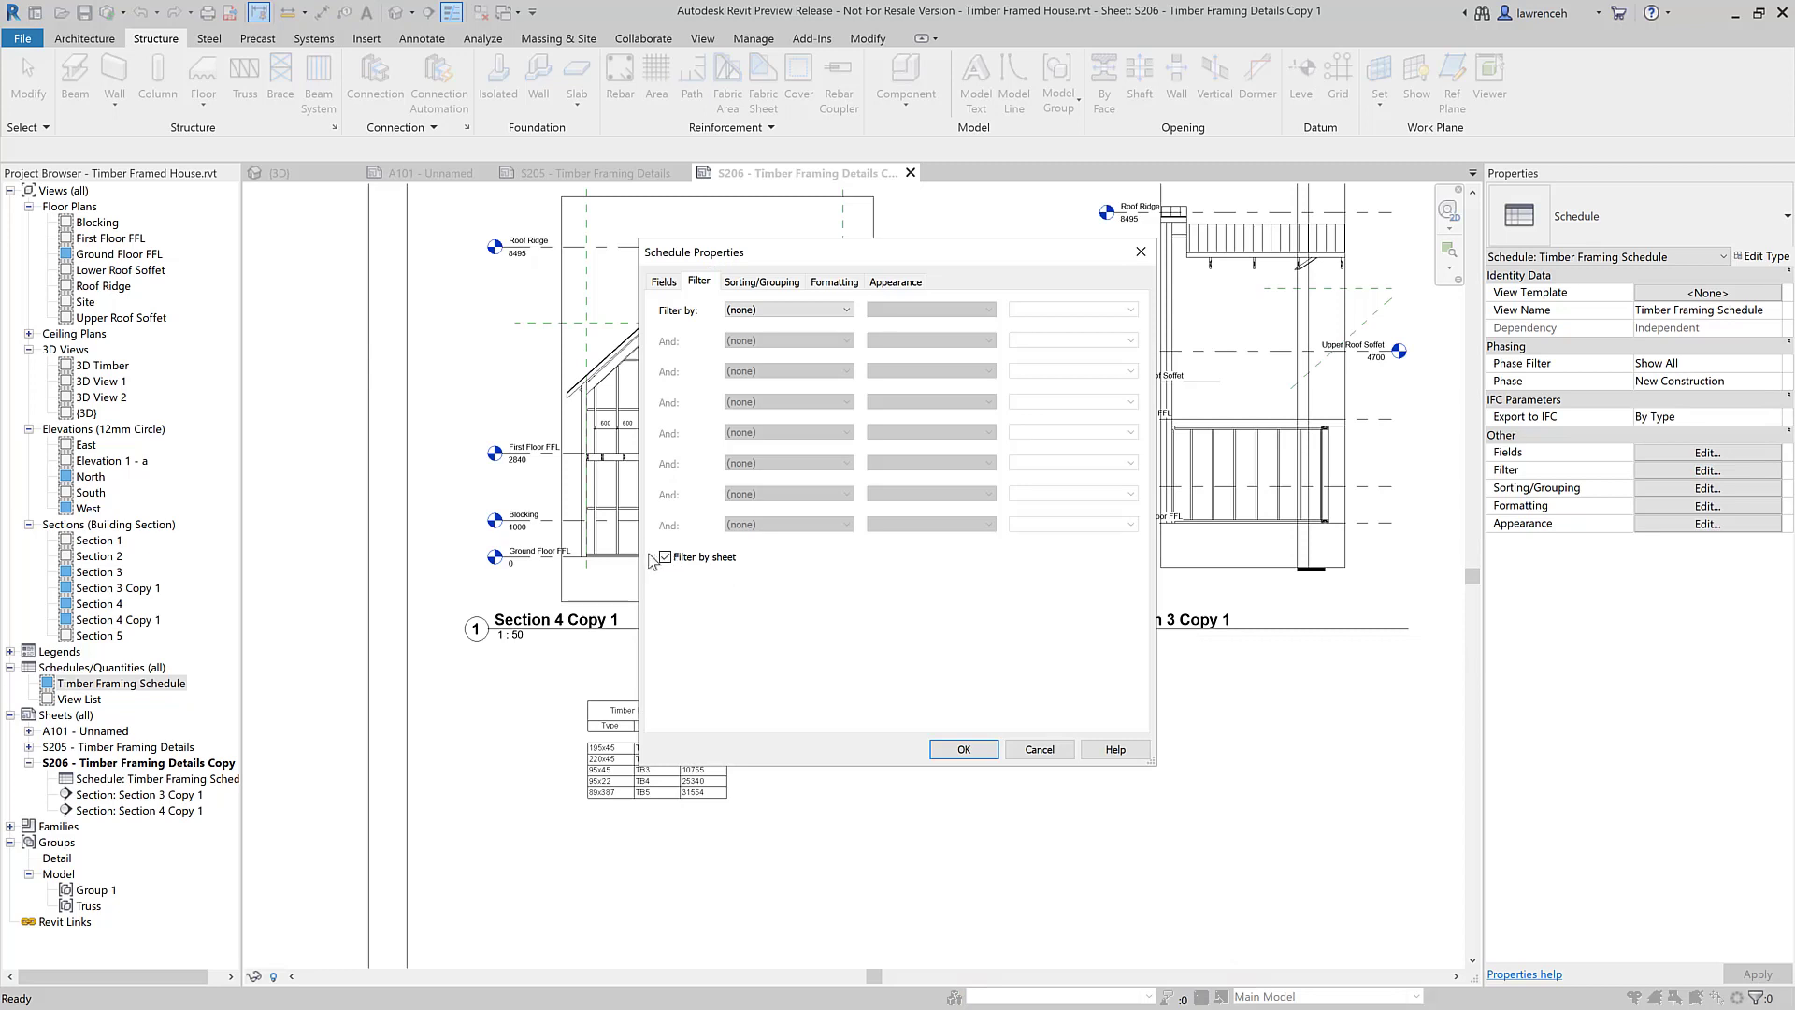
drag(870, 254, 997, 242)
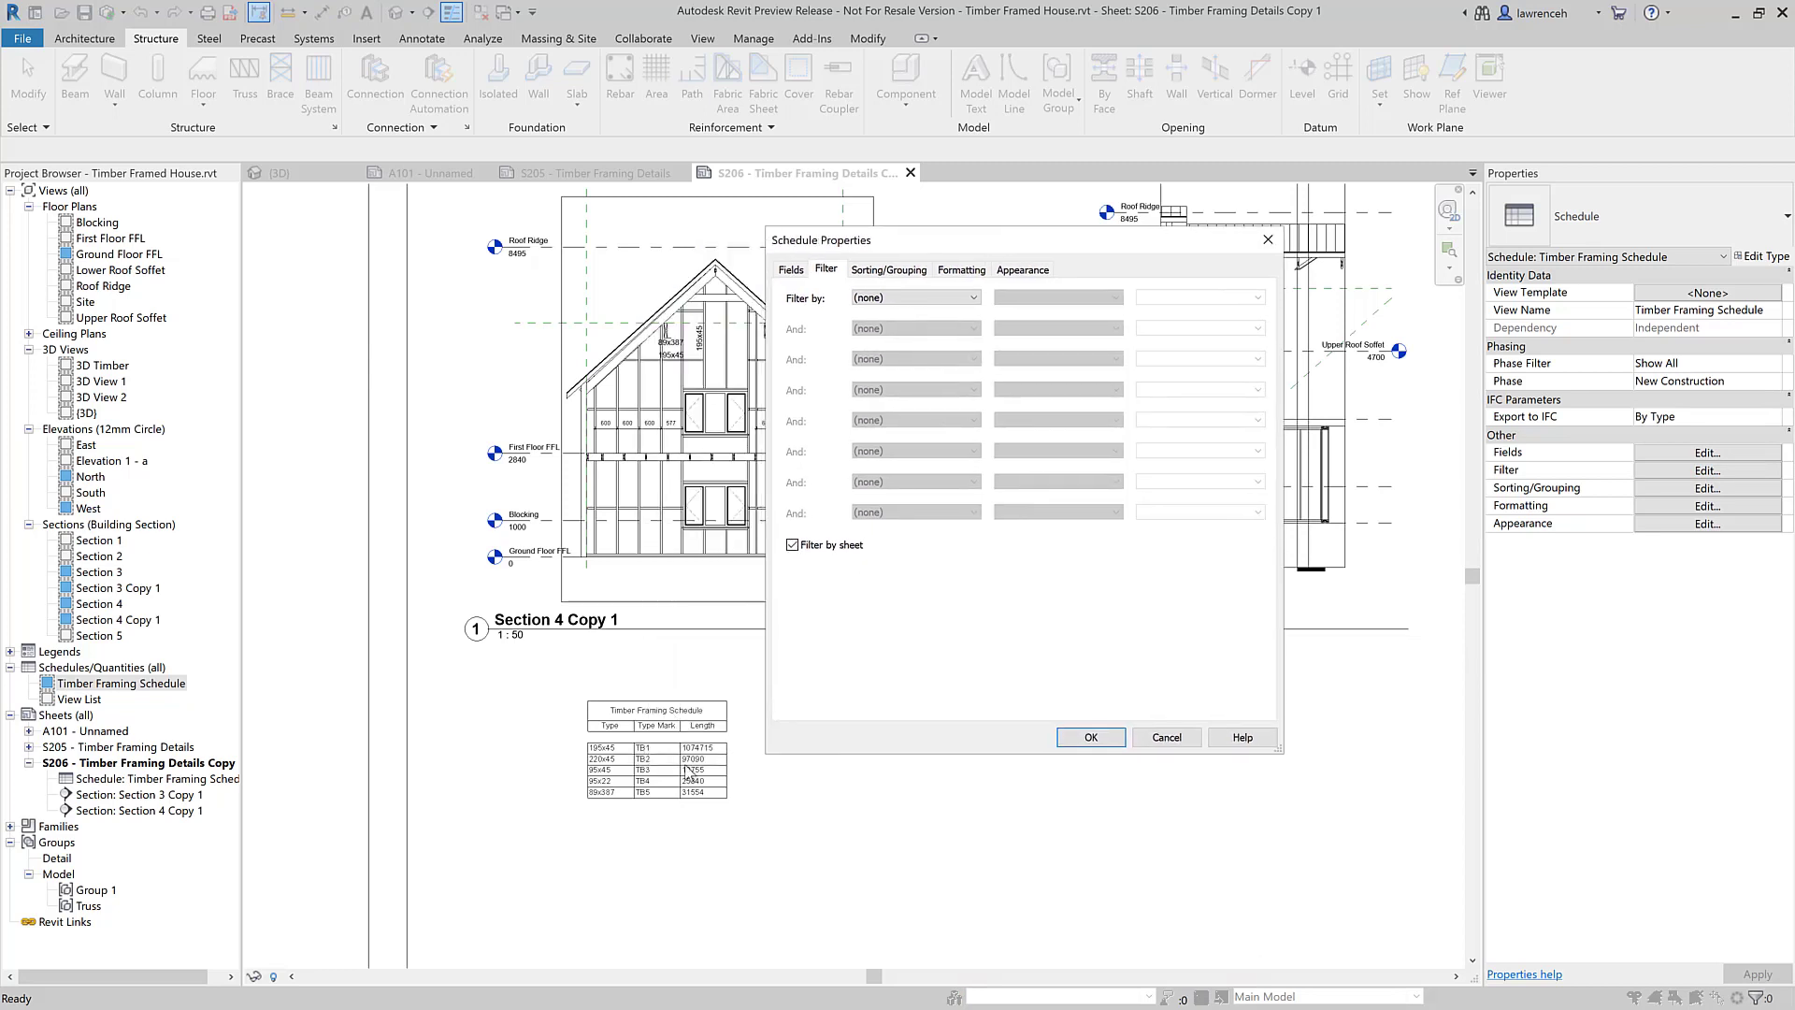
click(1070, 737)
scroll(652, 829, up, 4)
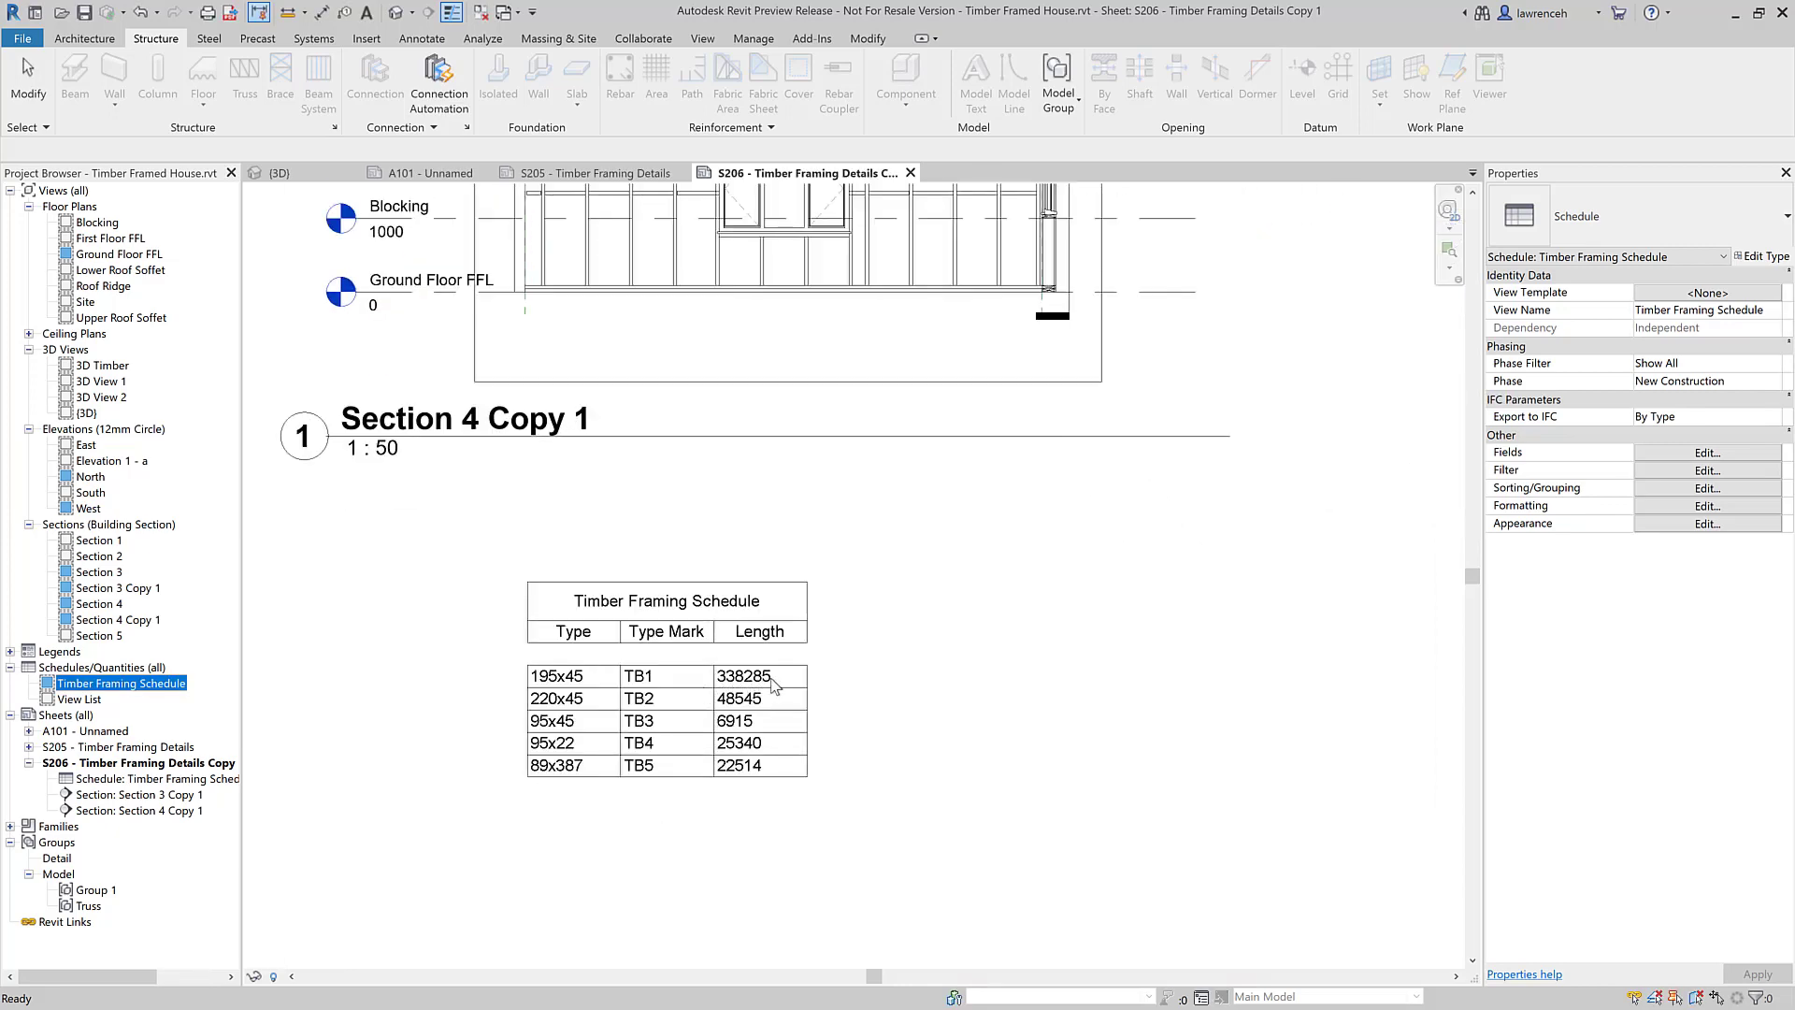
scroll(762, 686, down, 2)
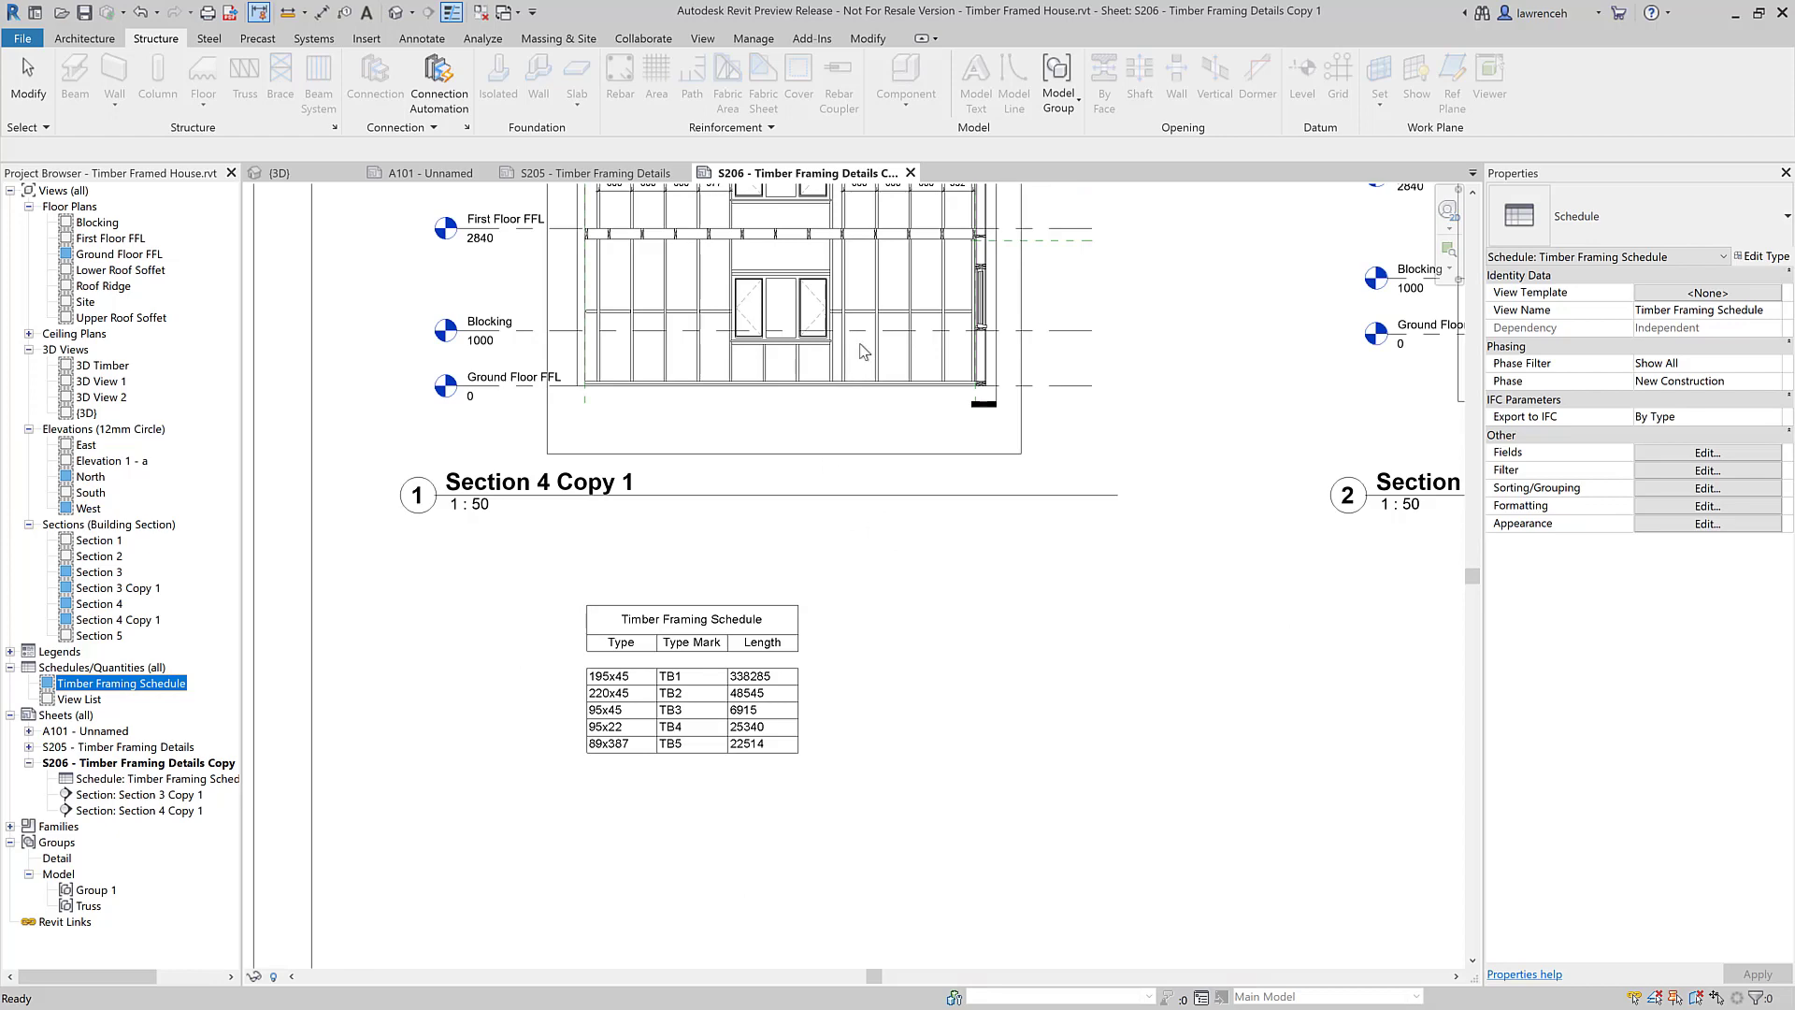
Step: Try deleting the Section 4 Copy 1 viewport to check the sheet-filtered schedule, and undo the deletion
click(961, 613)
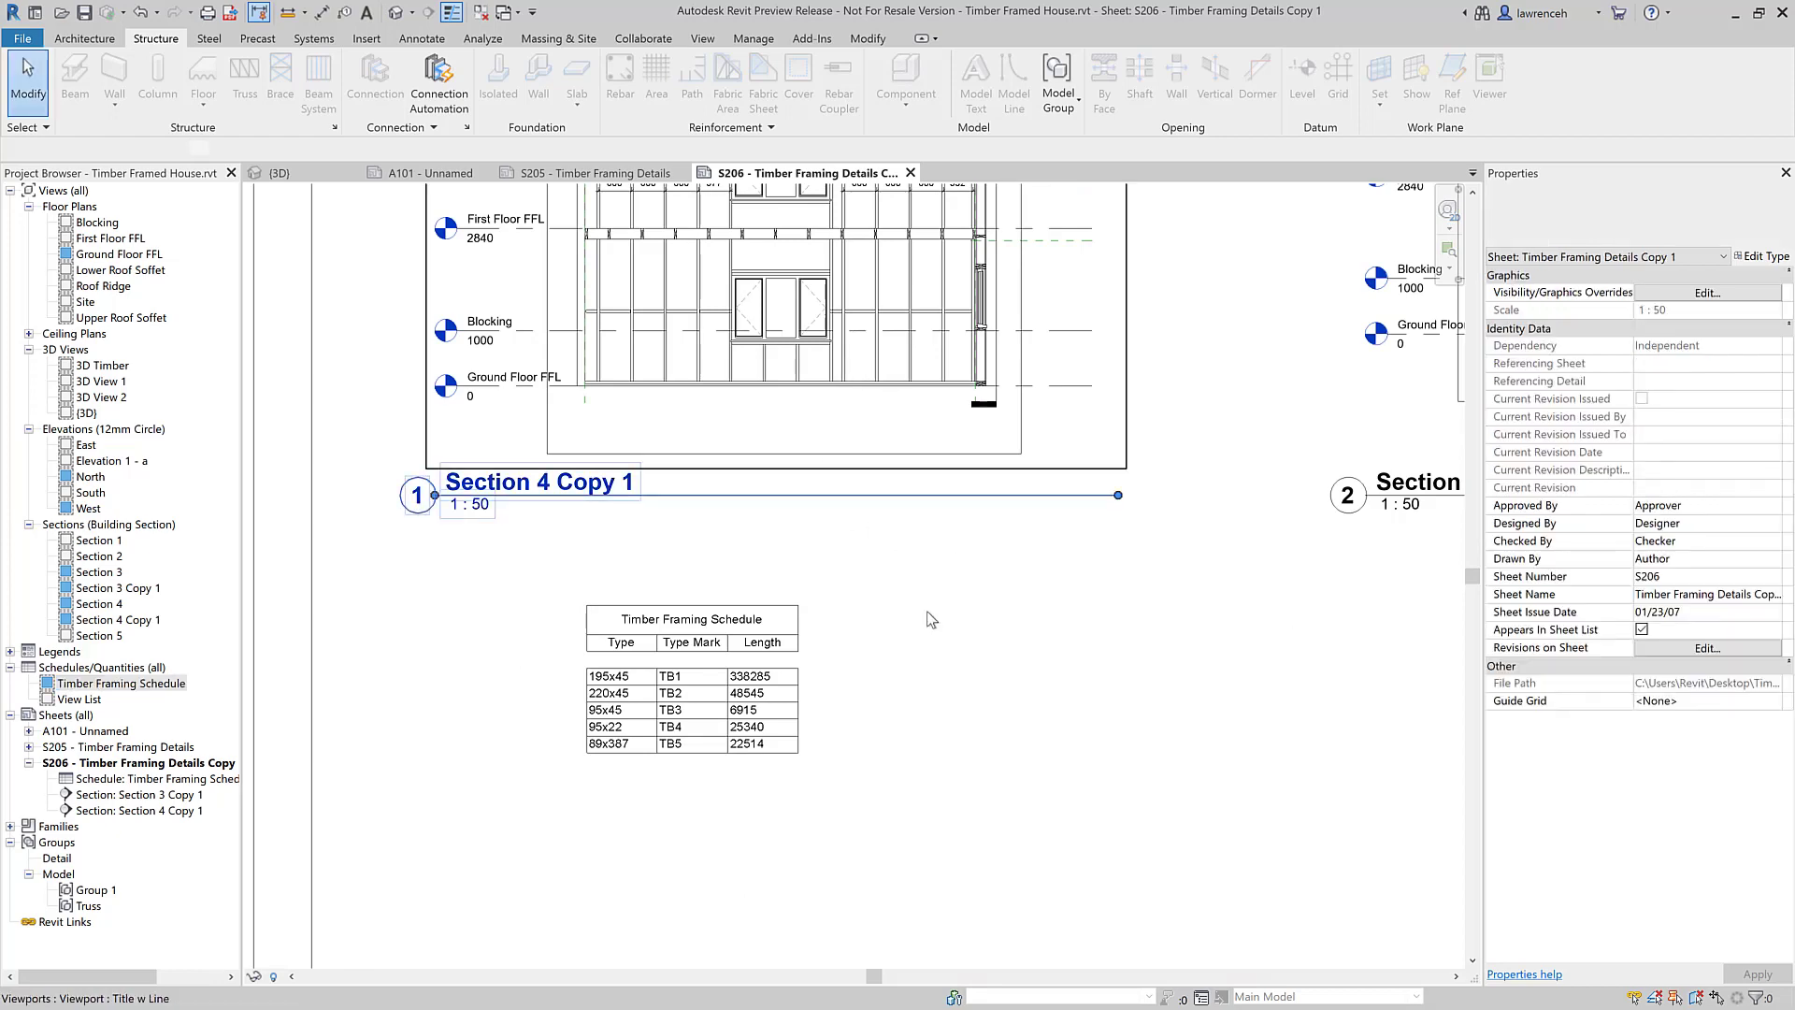
click(890, 408)
scroll(996, 635, down, 2)
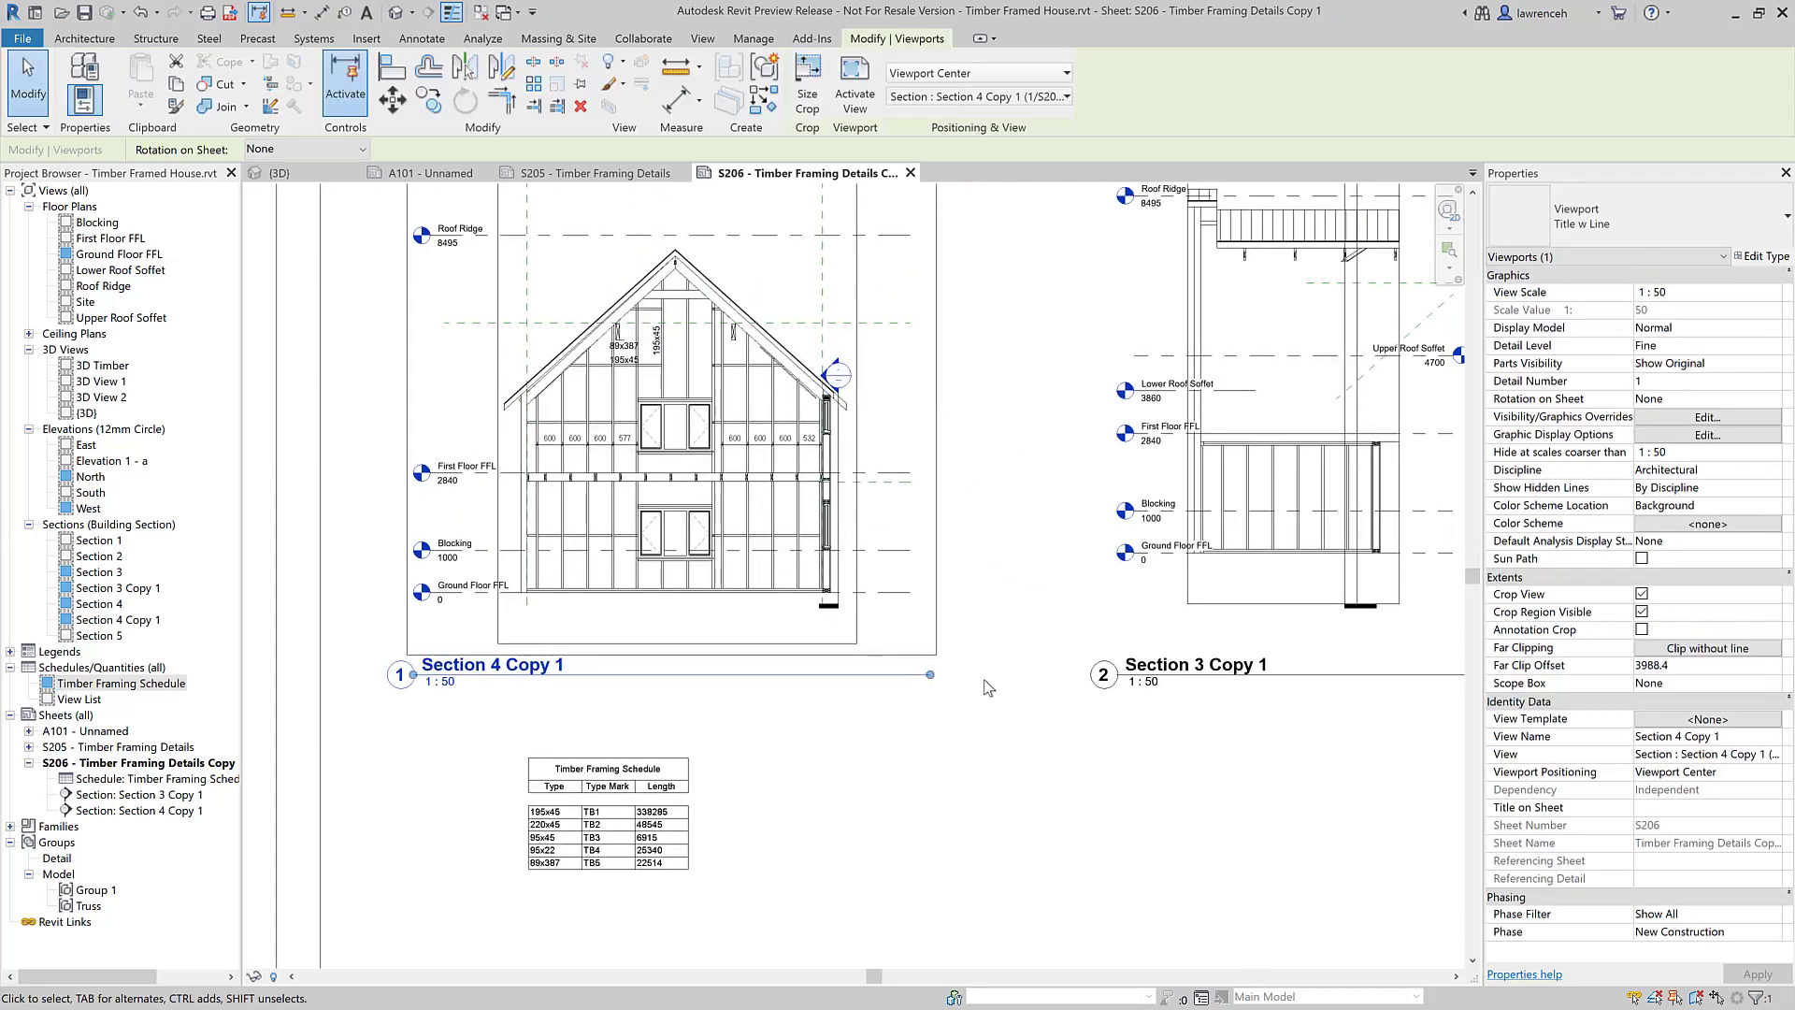
key(Delete)
scroll(555, 861, up, 2)
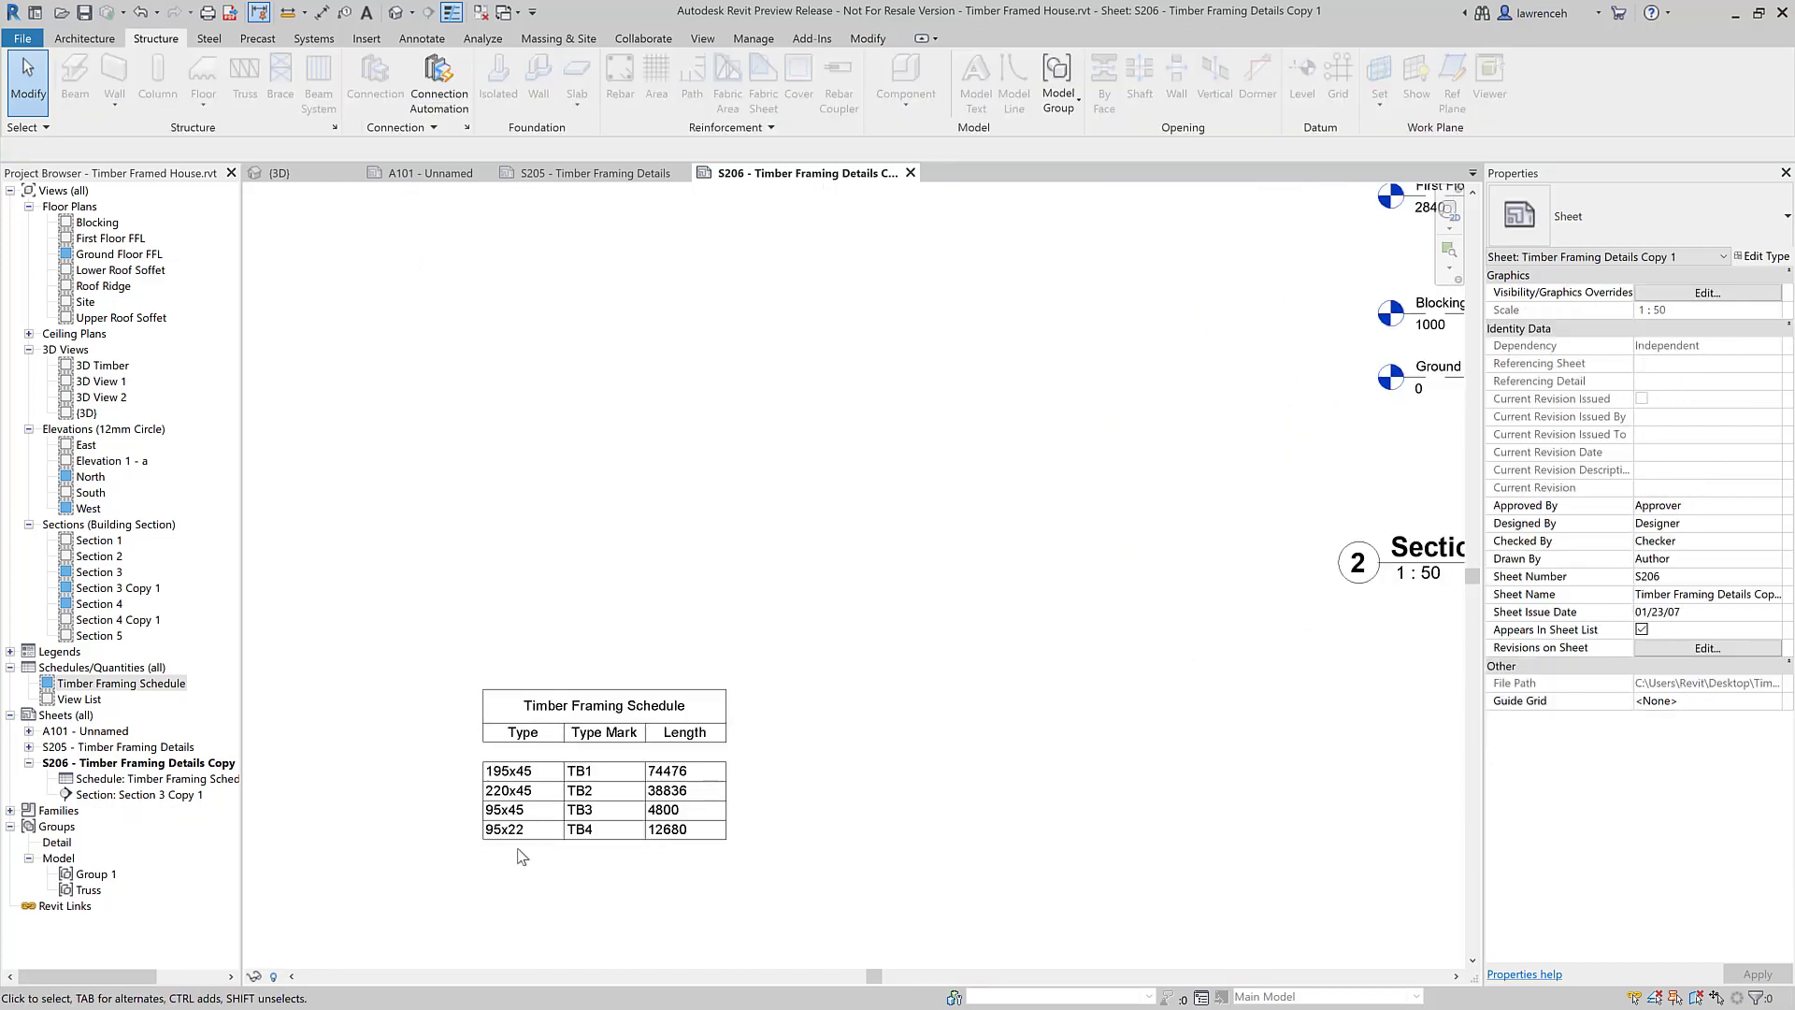
key(ctrl+z)
scroll(675, 902, down, 1)
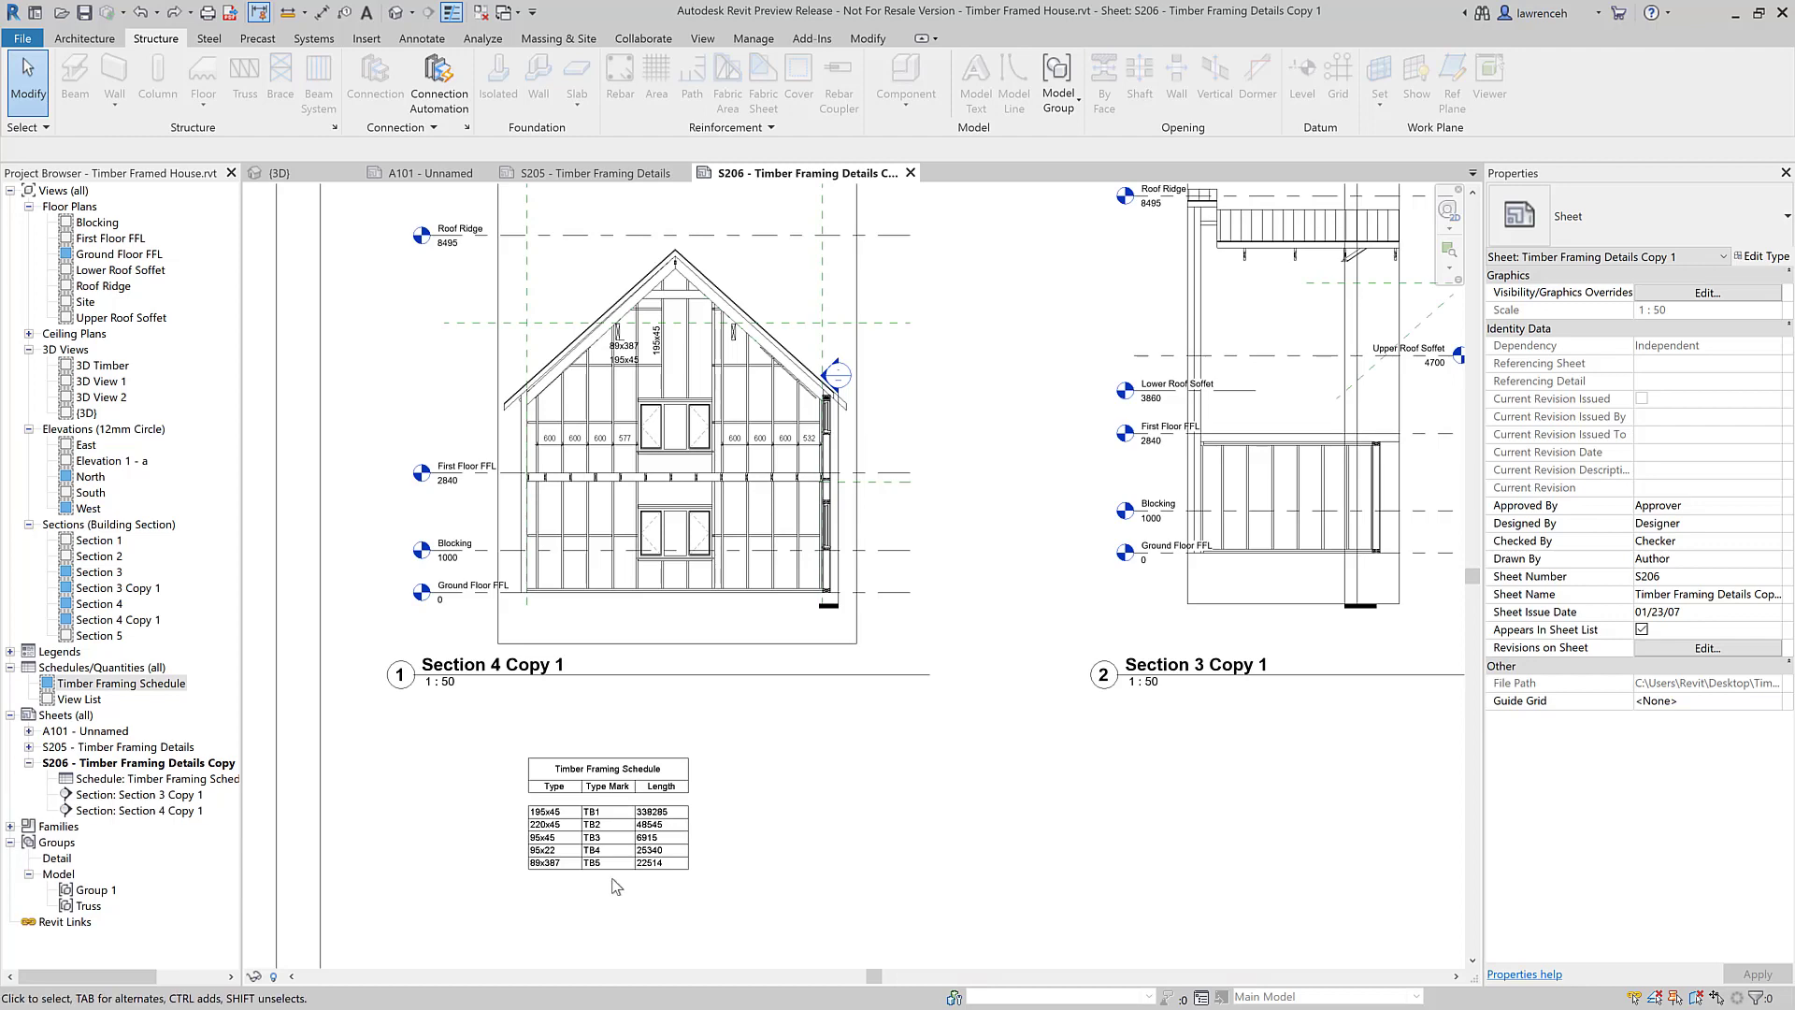
Step: Swap the view in the Section 4 Copy 1 viewport for Section 1
scroll(809, 754, down, 1)
click(768, 372)
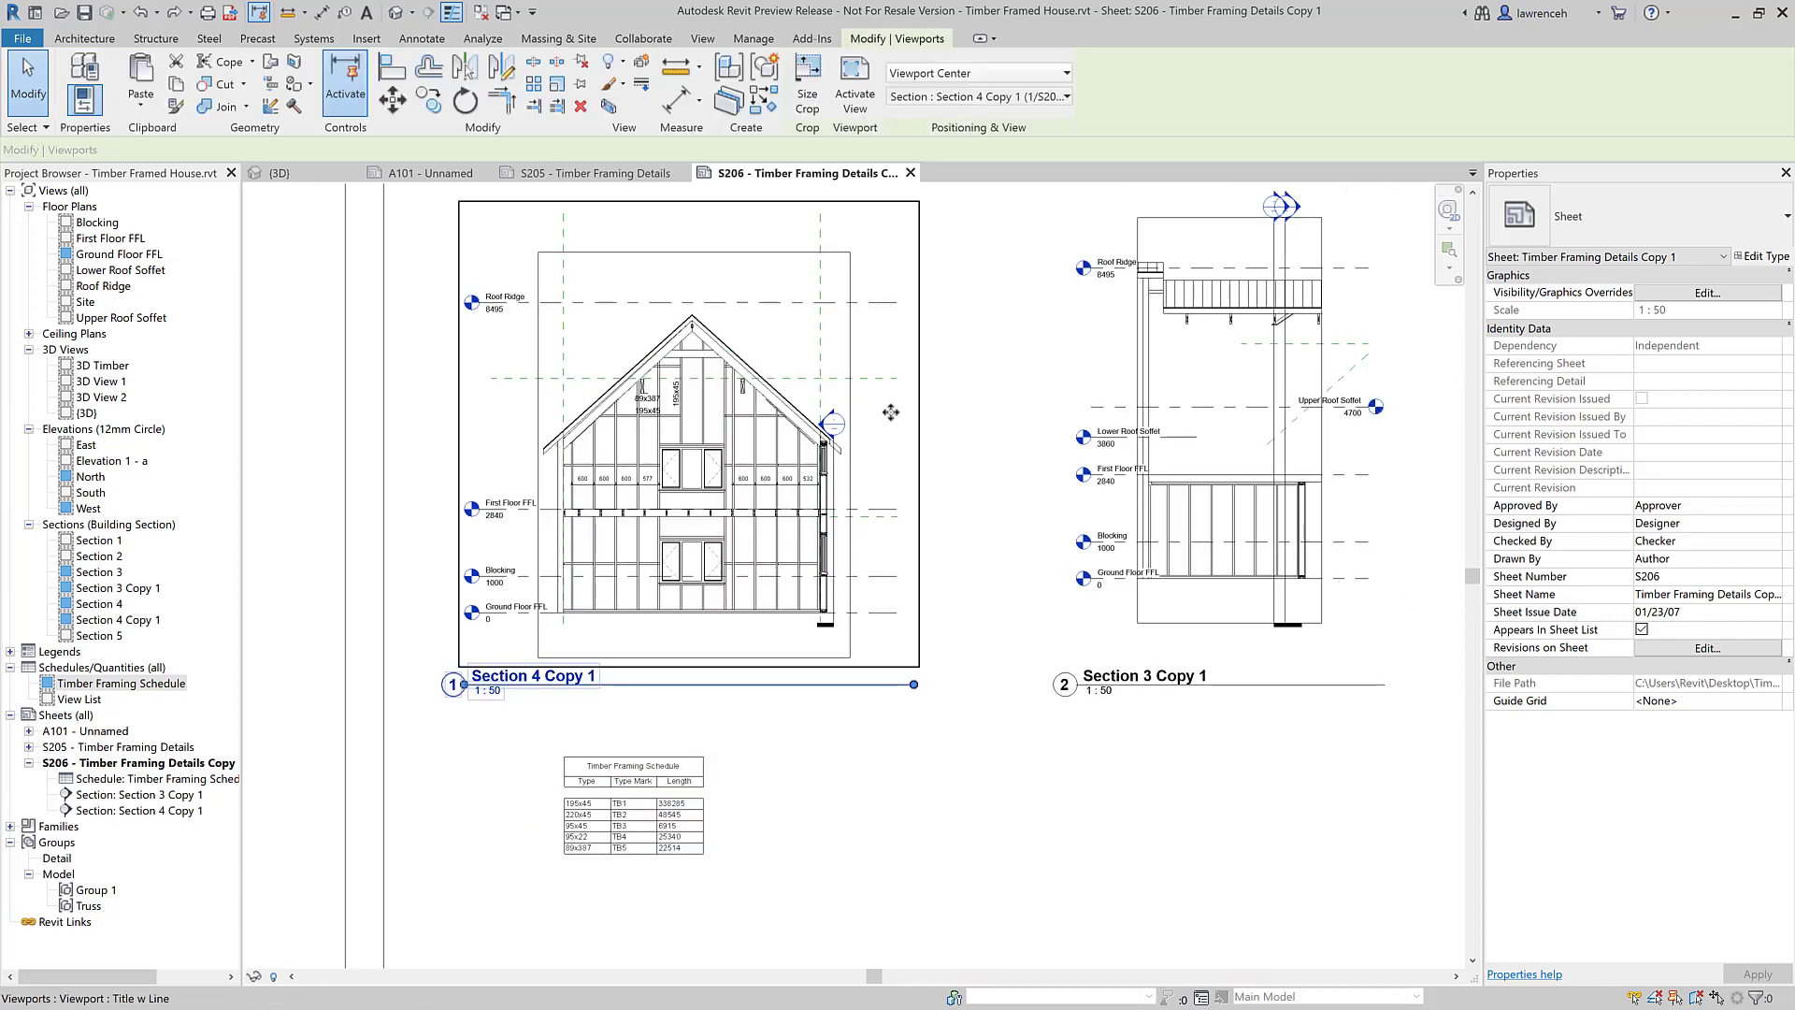
click(1003, 99)
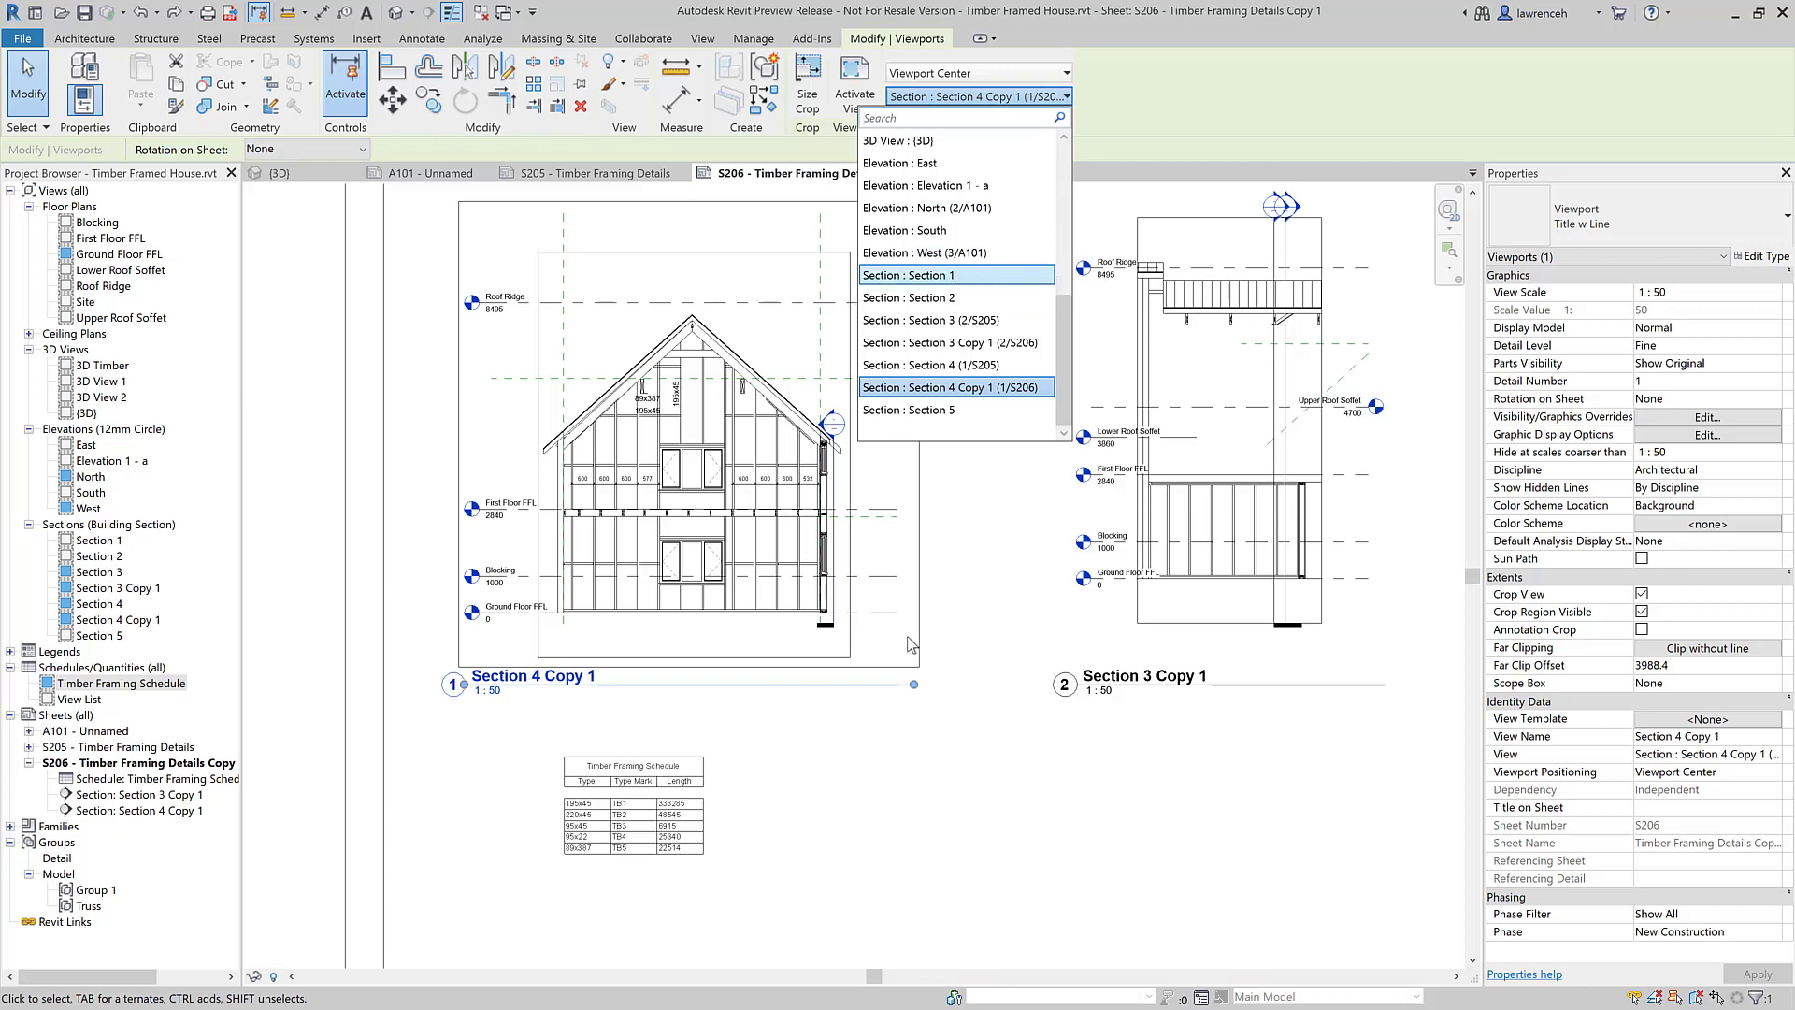
click(955, 280)
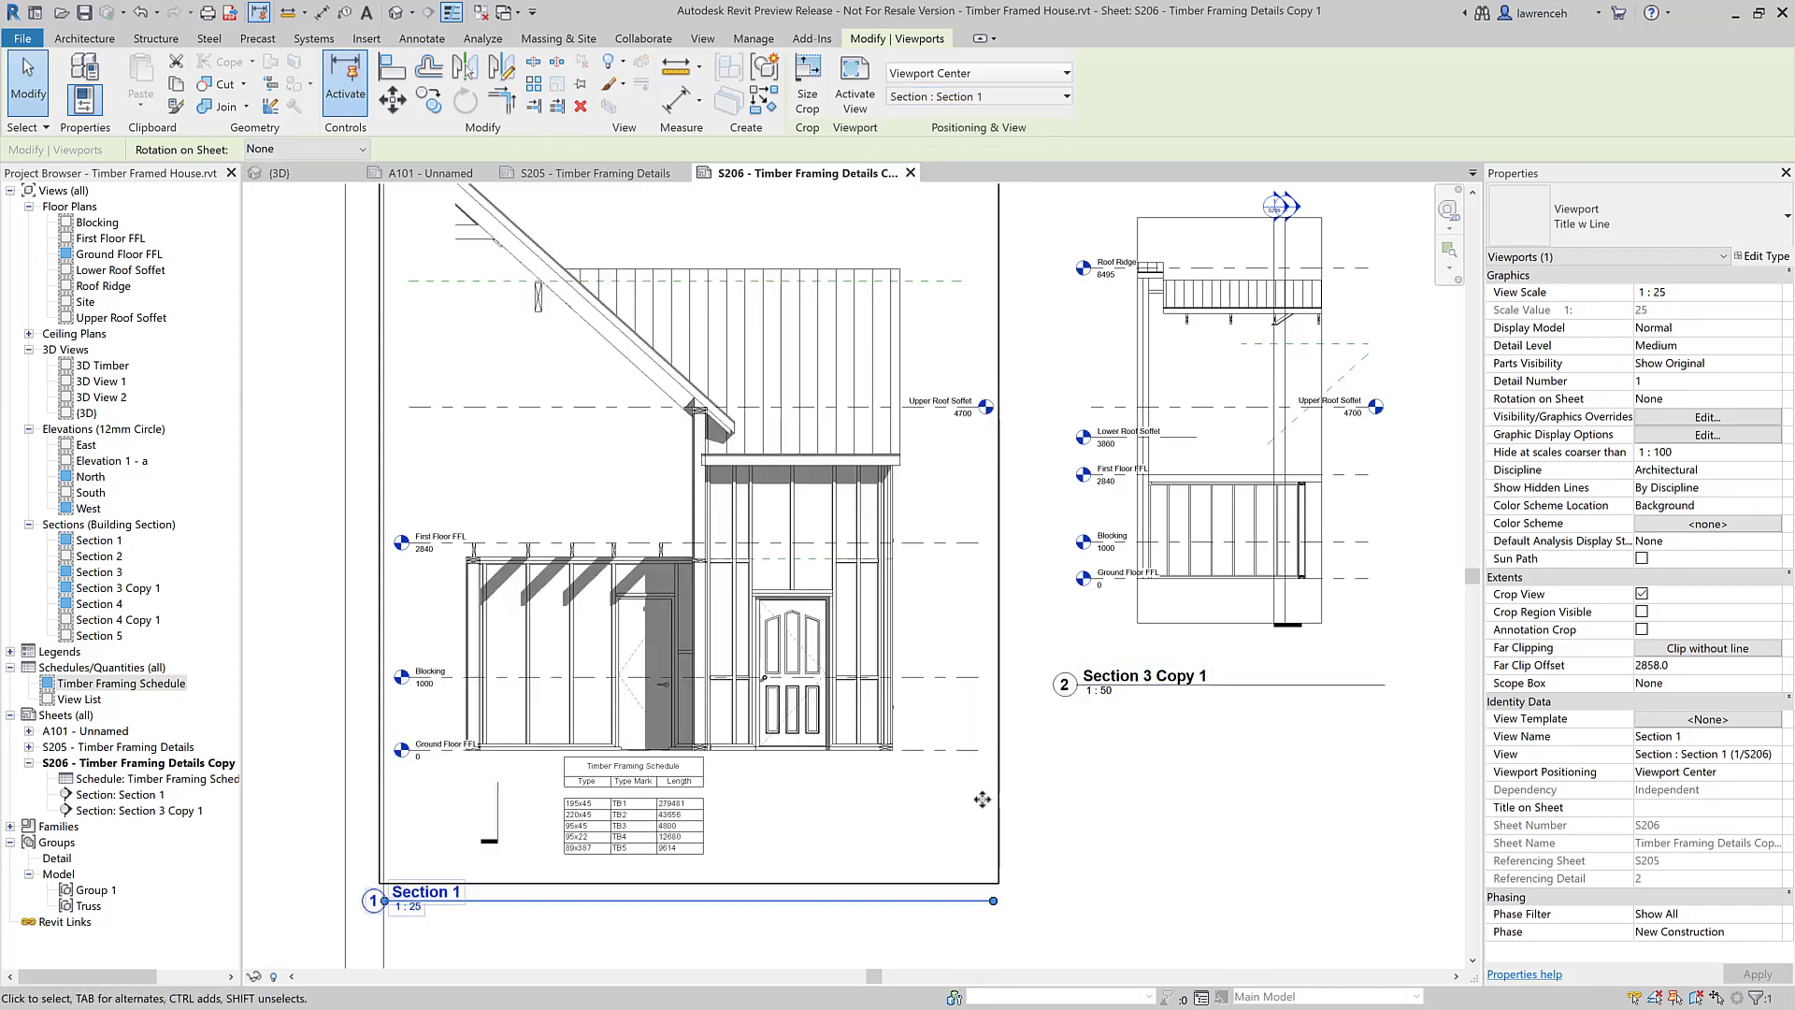
Step: Delete the Section 3 Copy 1 viewport from sheet S206 and examine the rows of the filtered schedule
click(1186, 590)
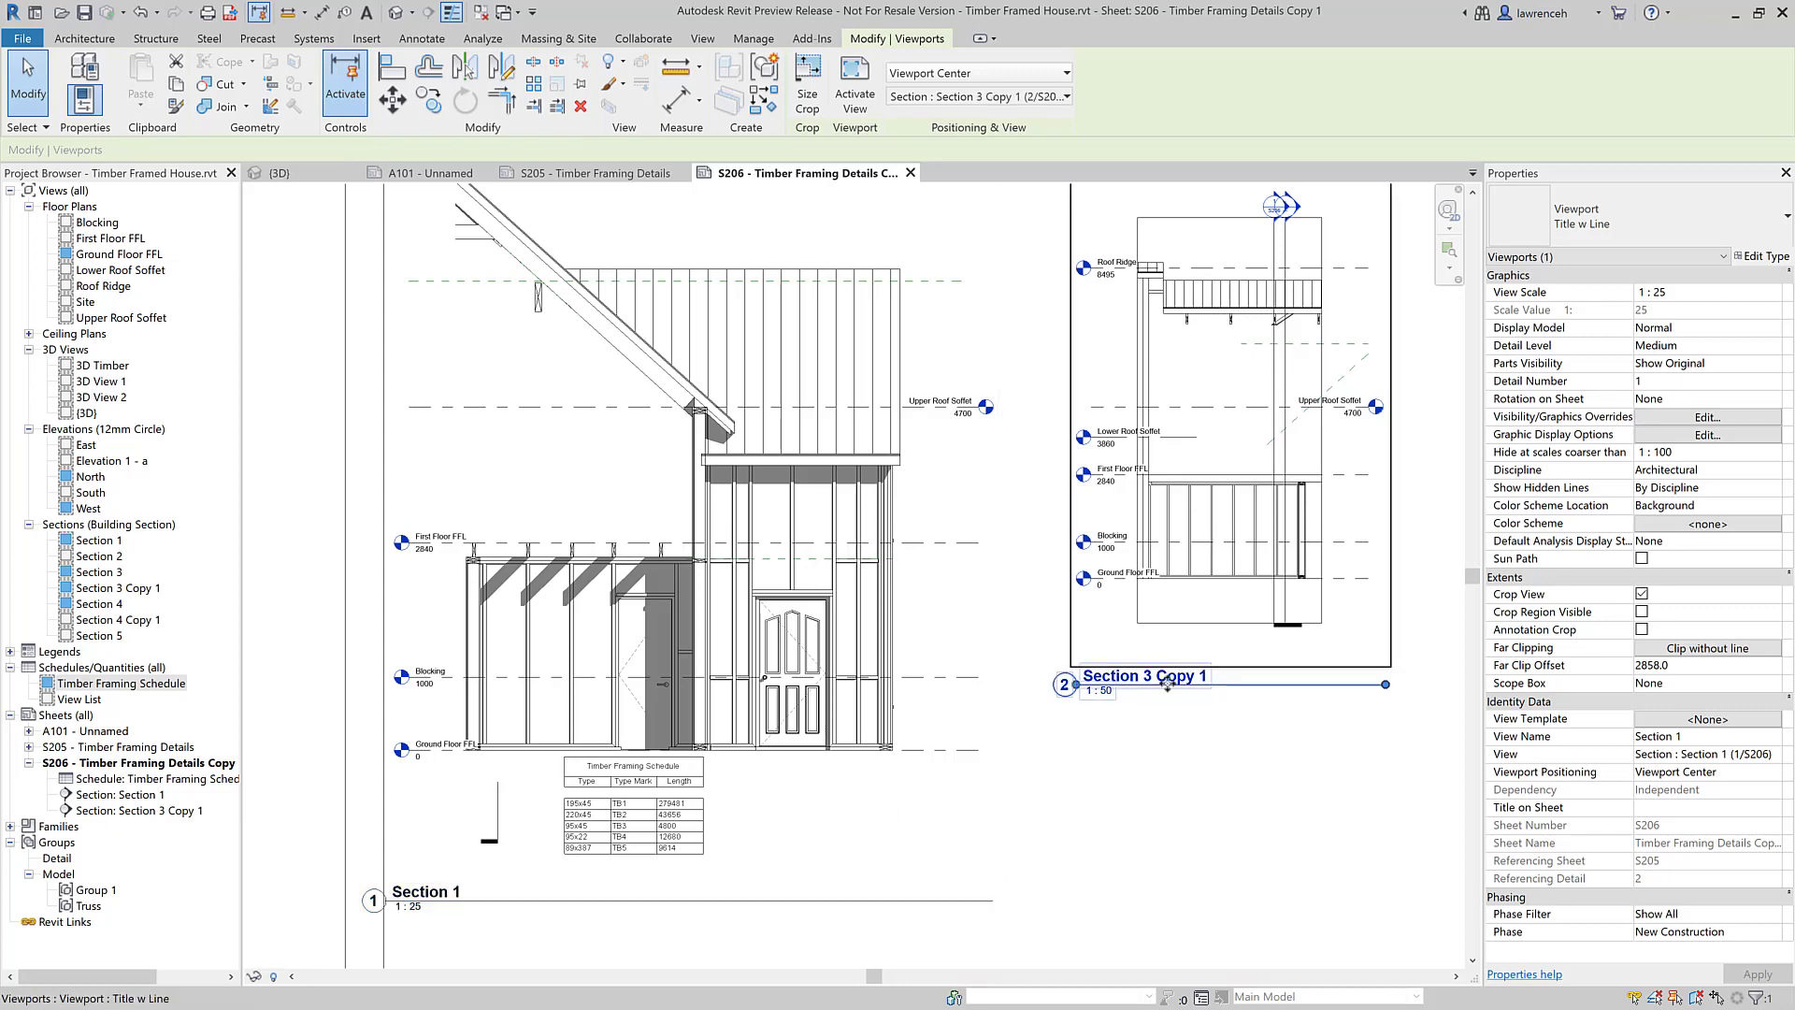
key(Delete)
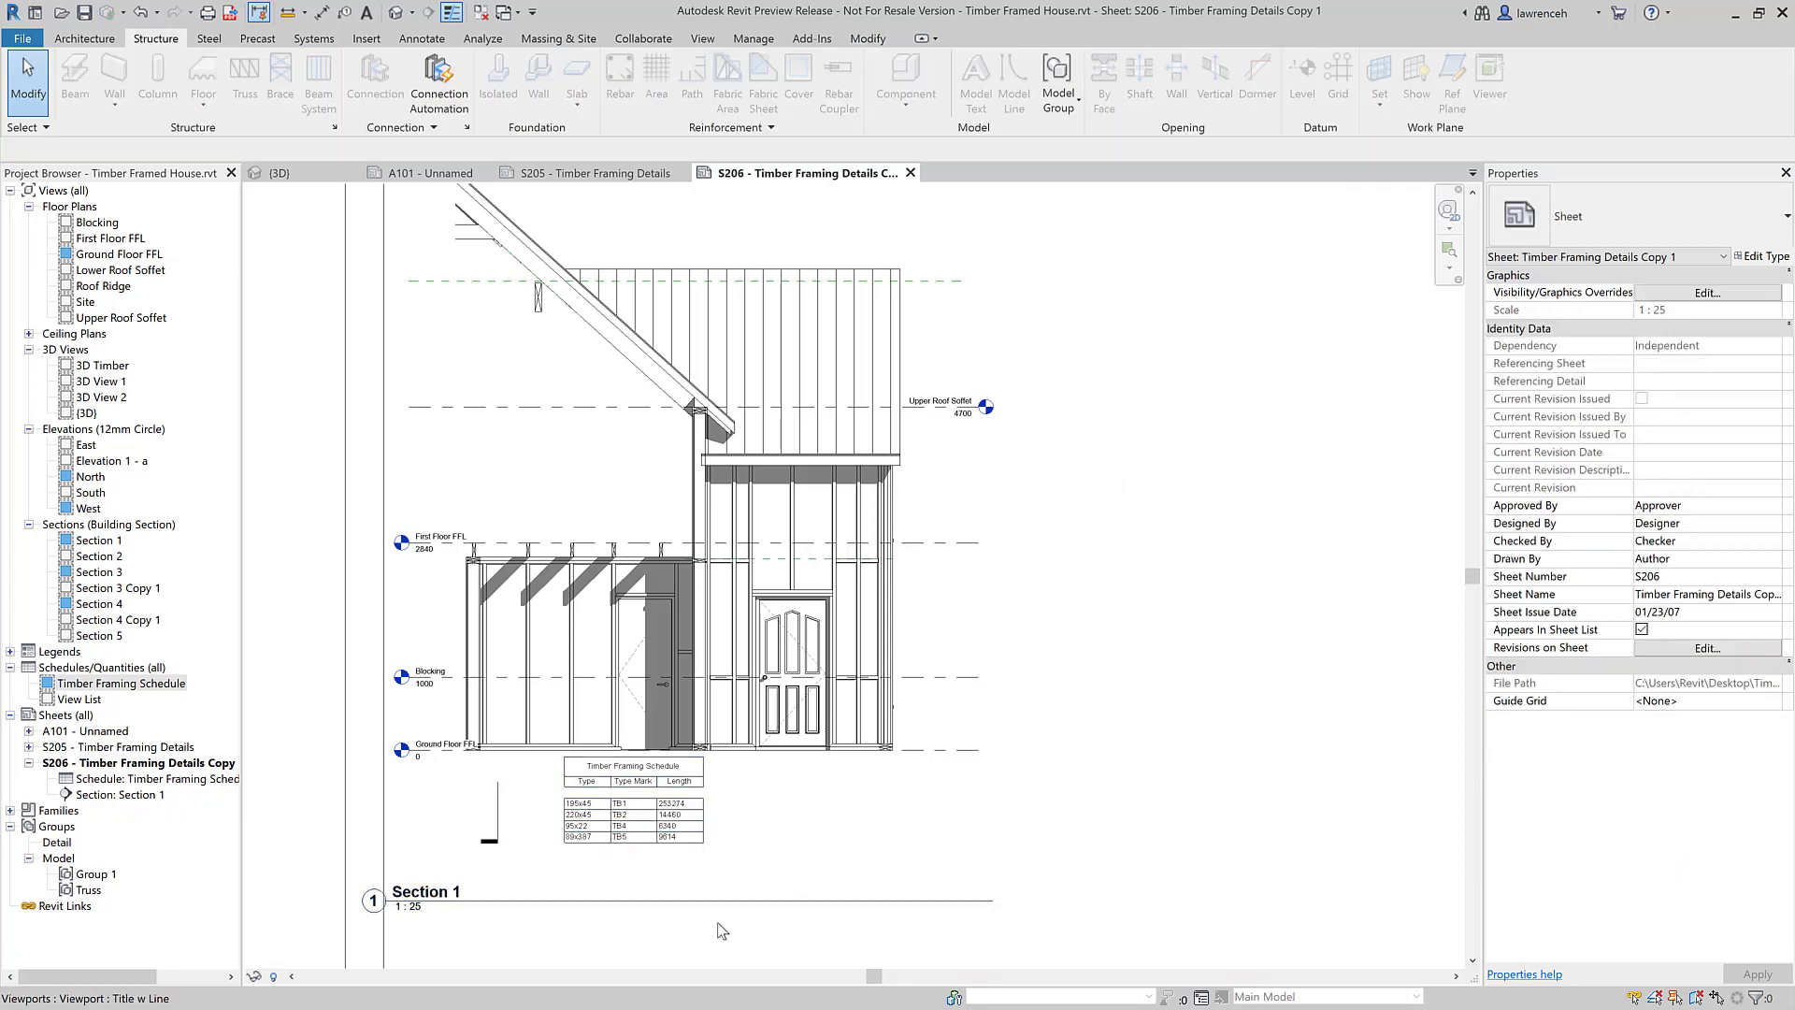
scroll(645, 739, up, 5)
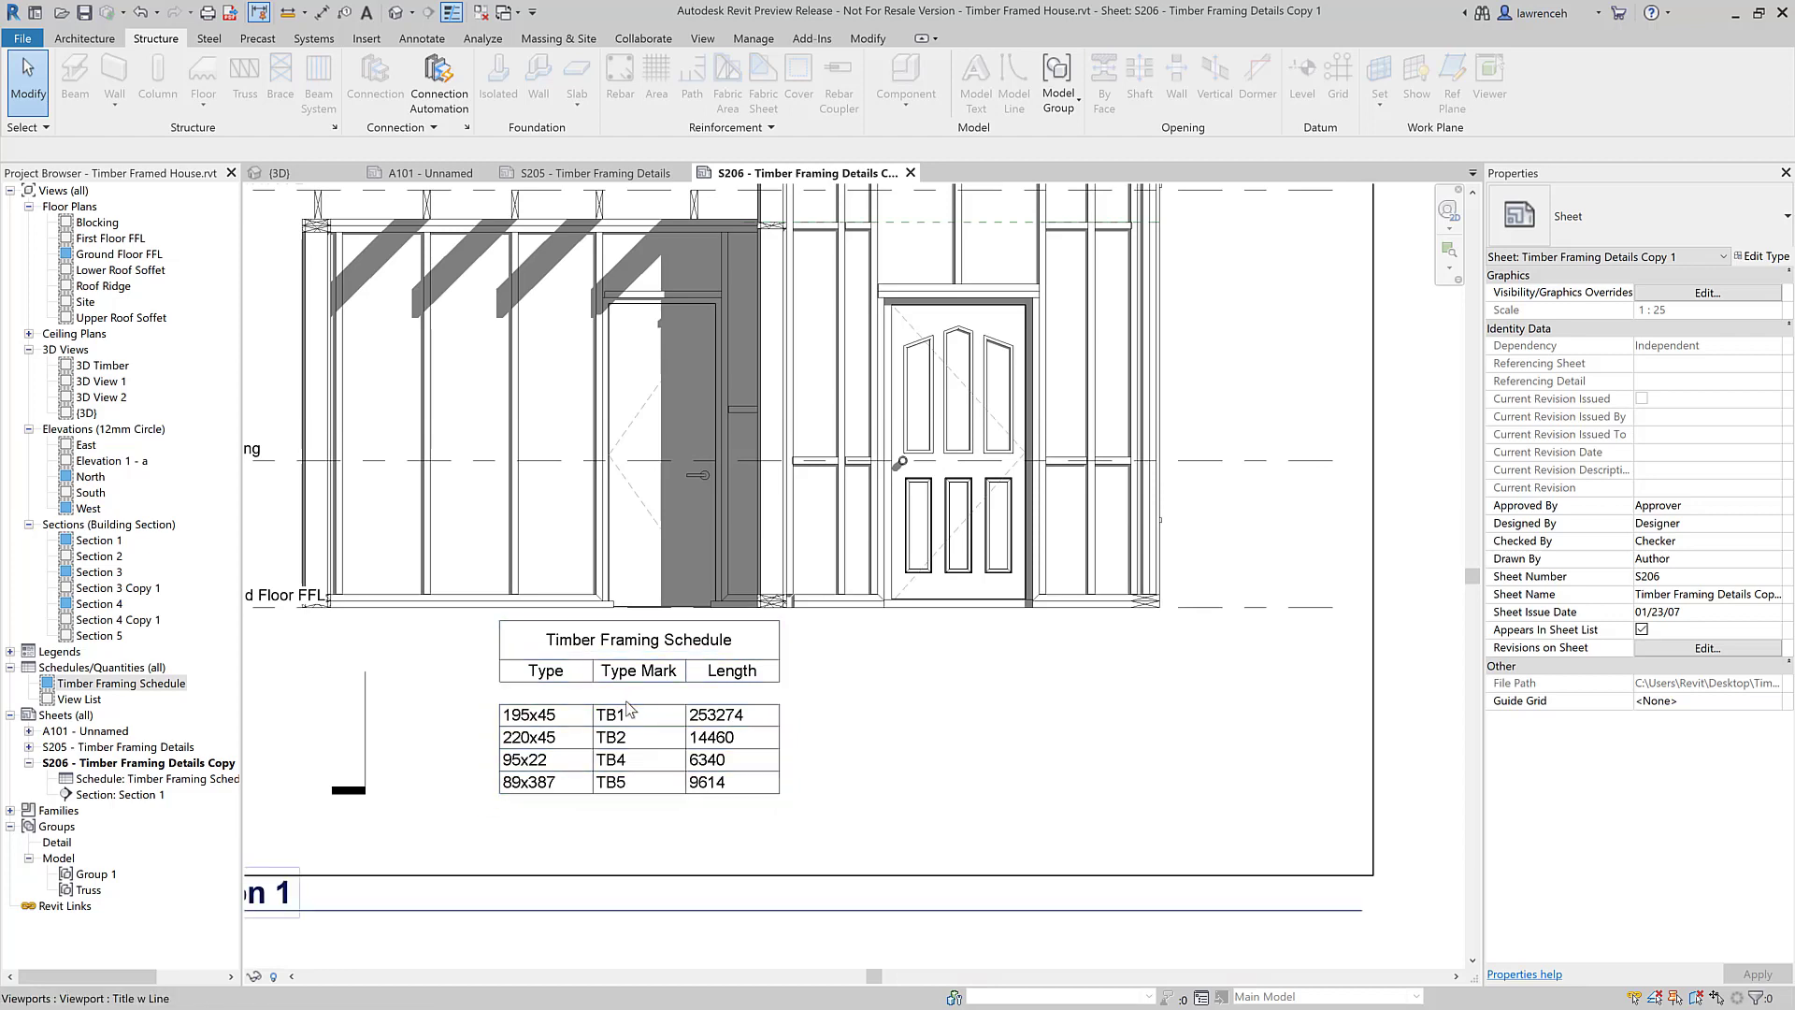
Step: Move the Timber Framing Schedule off the Section 1 view into the empty sheet area beside it and review its contents
scroll(645, 739, down, 5)
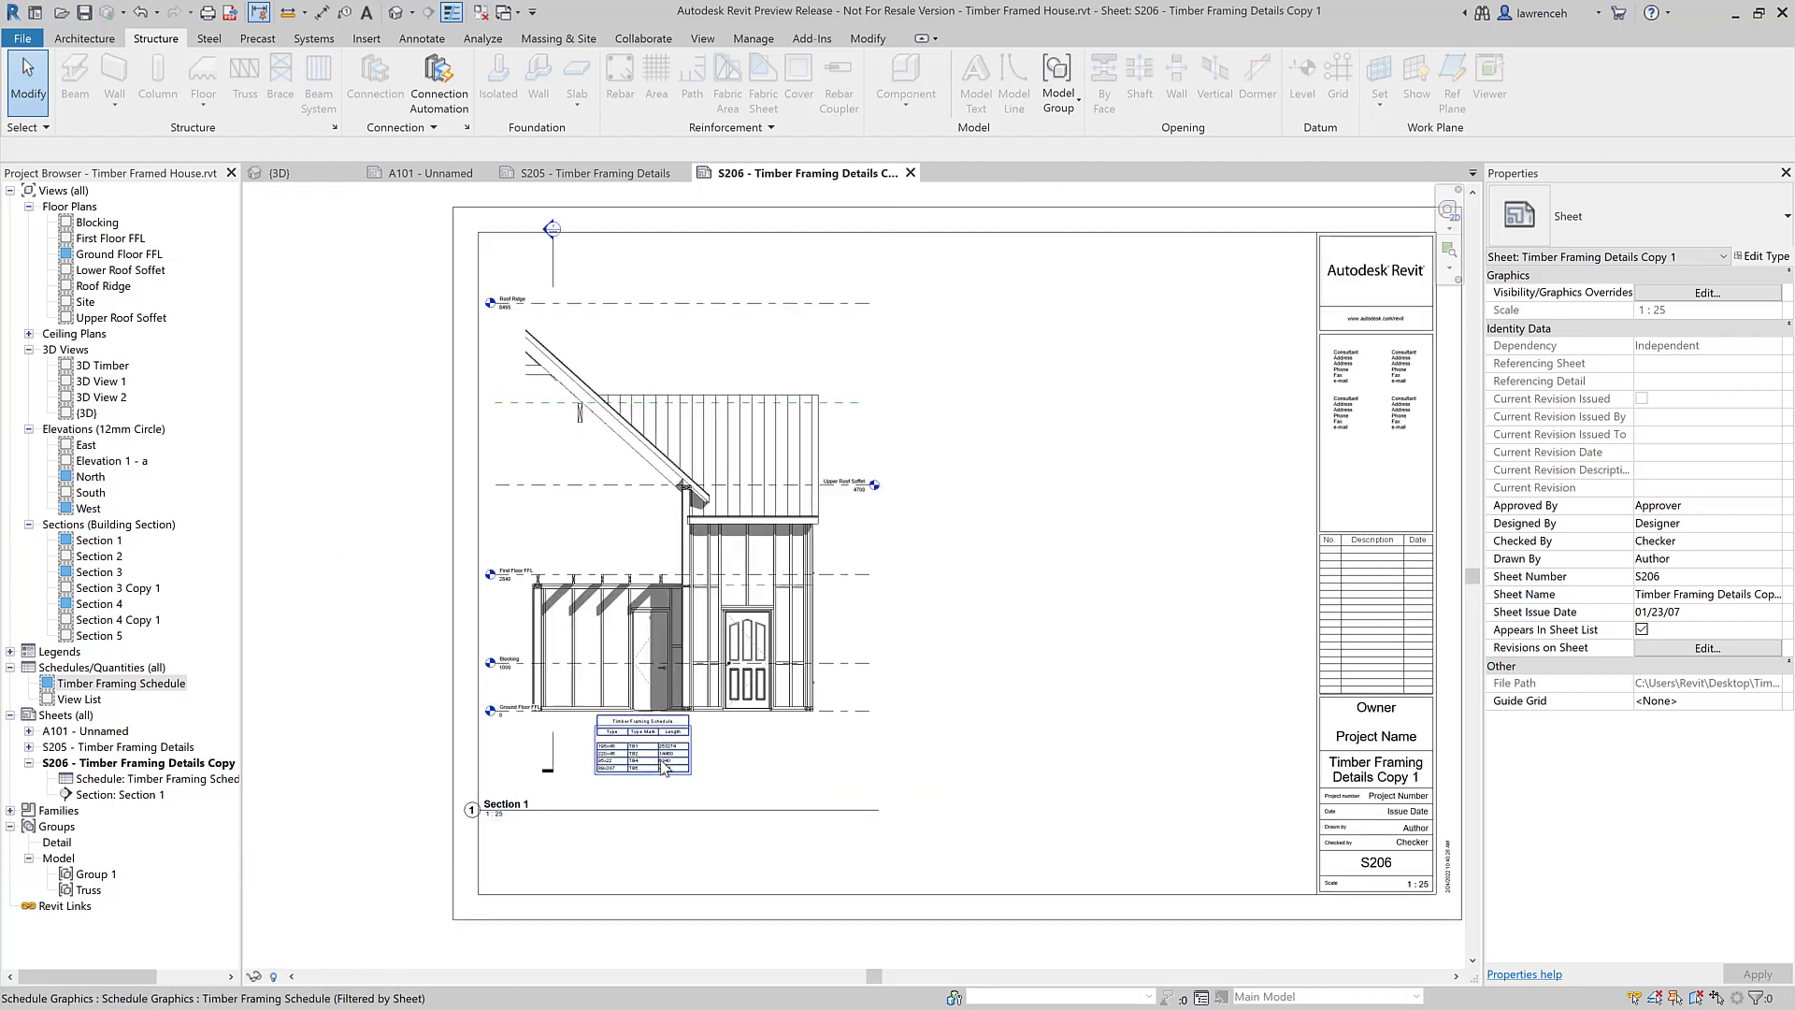
drag(659, 753, 1027, 673)
click(1027, 673)
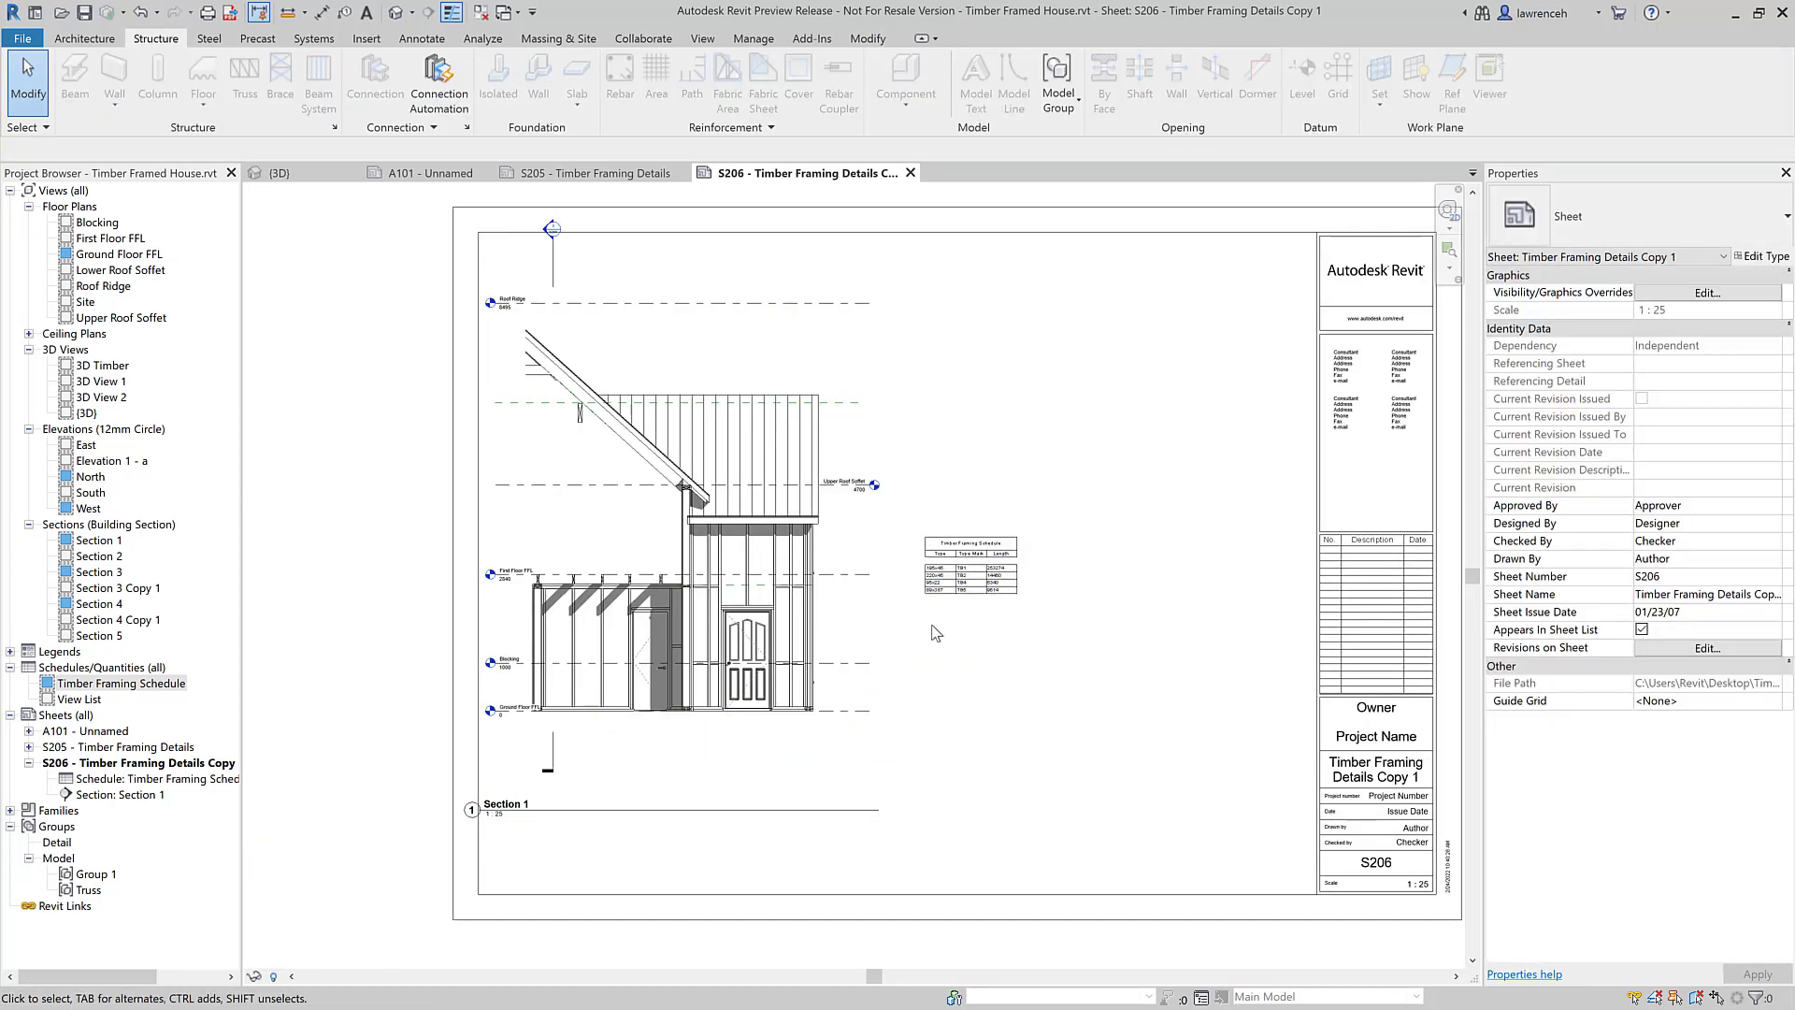
scroll(1038, 631, up, 4)
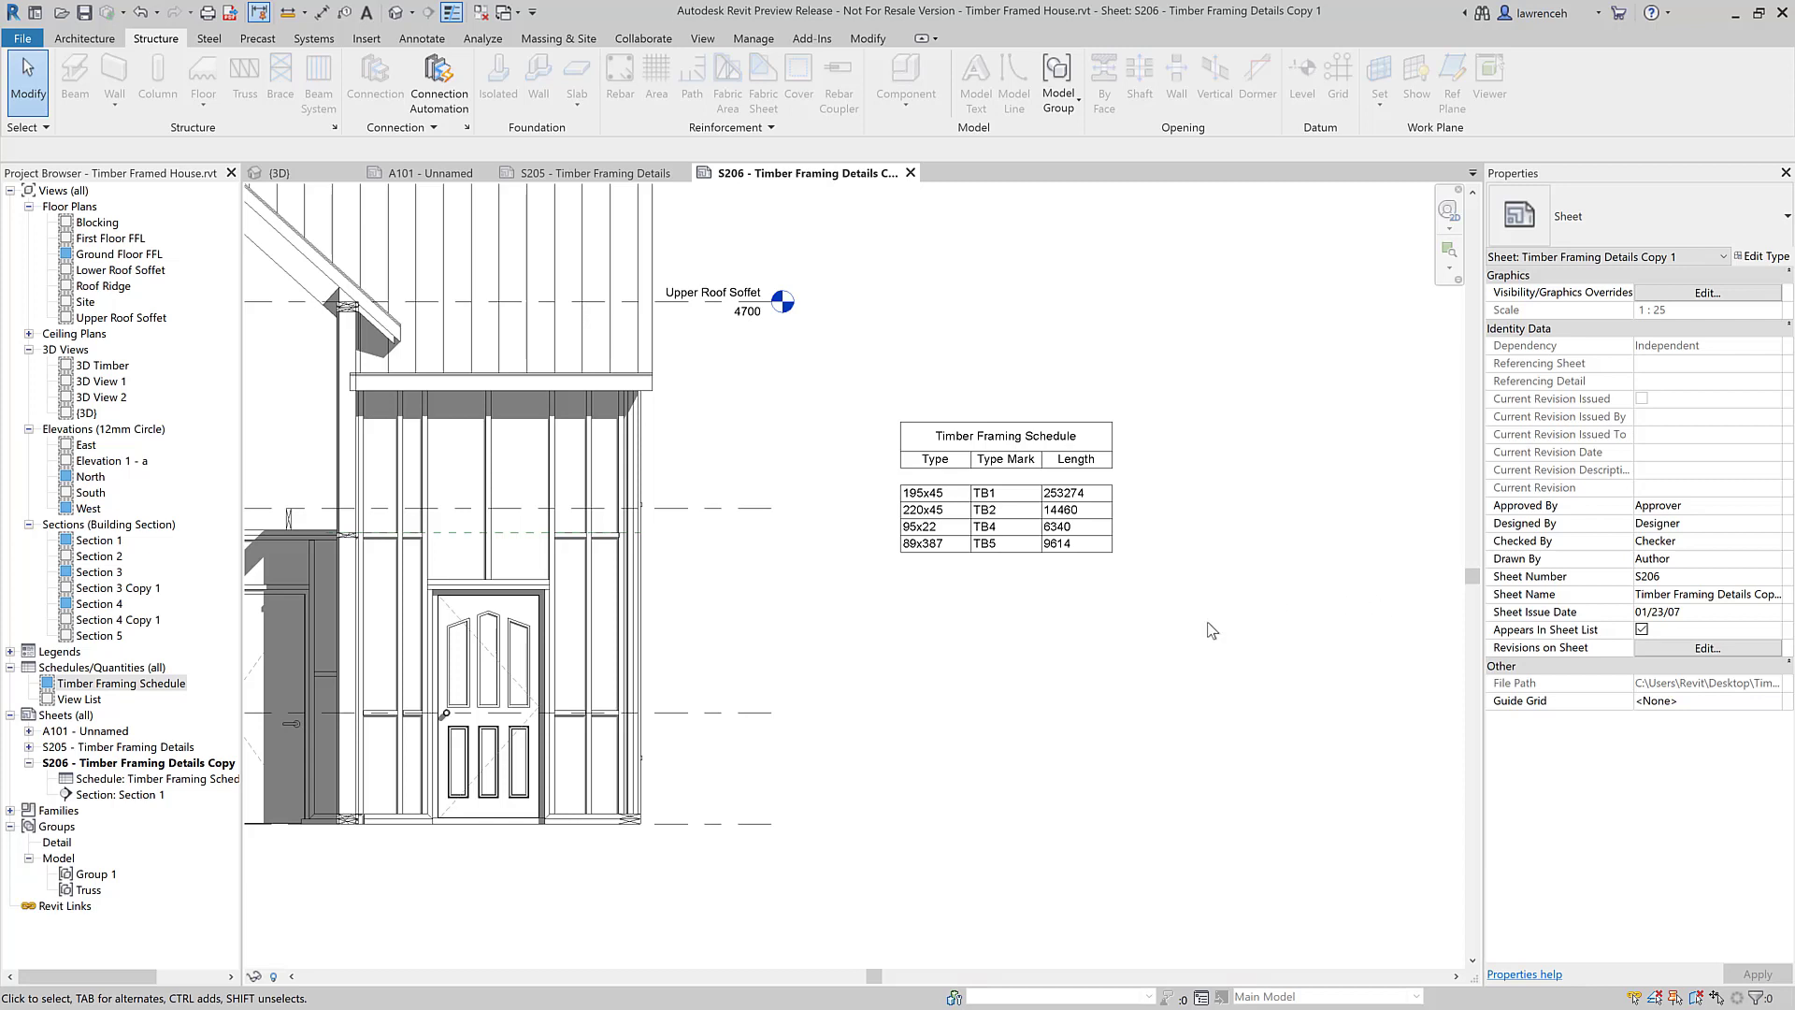
scroll(1001, 647, down, 3)
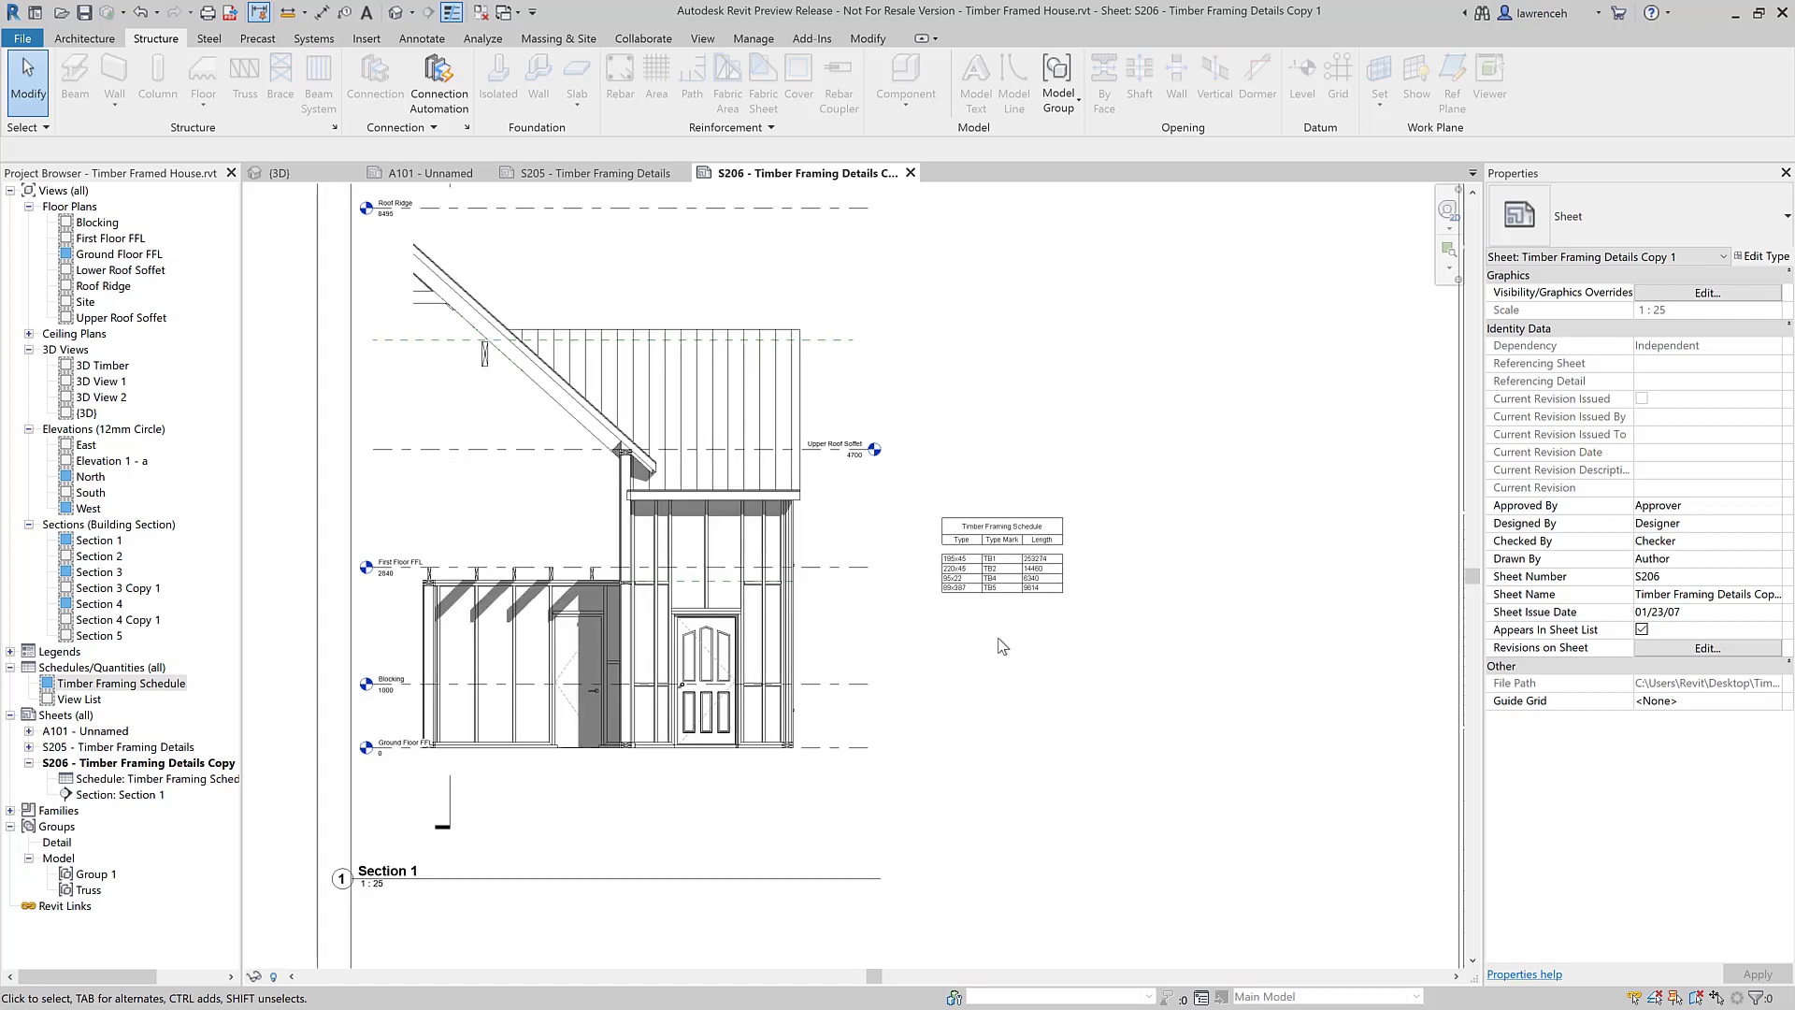
Step: Open the 3D Timber view, select a sloping 95x22 timber member in the roof and show its IFC instance parameters
double_click(105, 366)
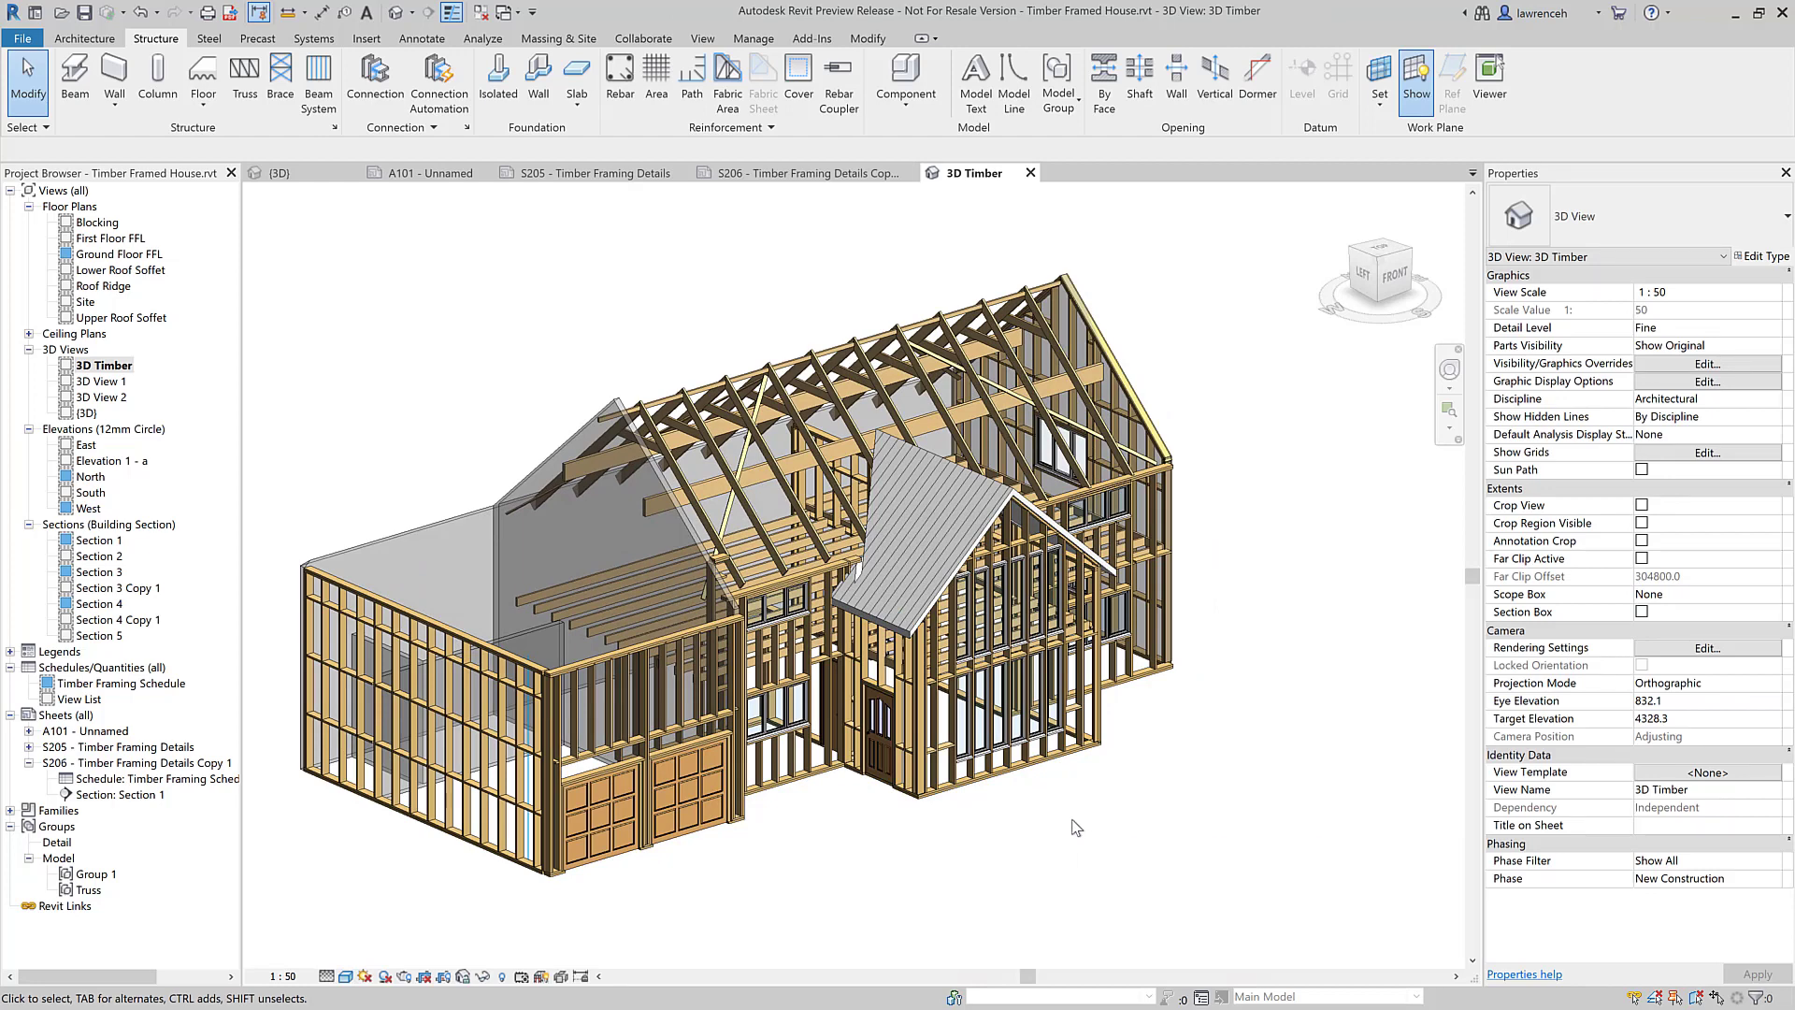
click(750, 483)
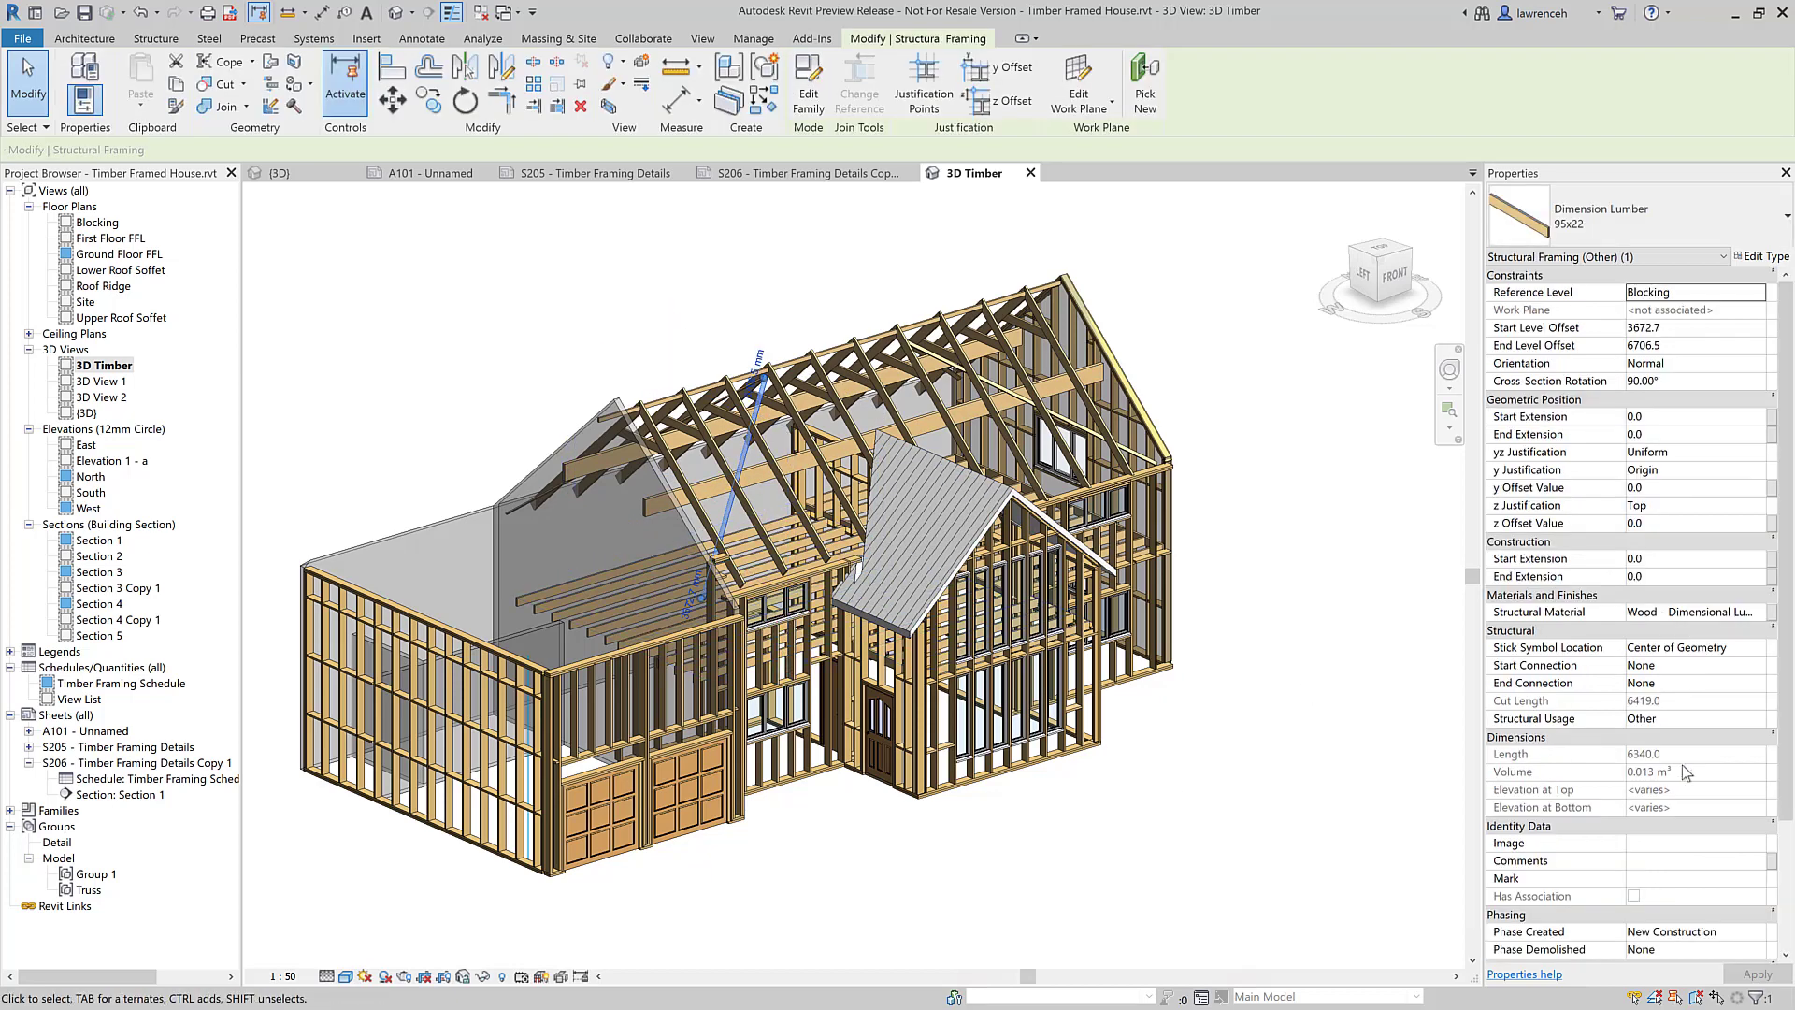
scroll(1683, 766, down, 2)
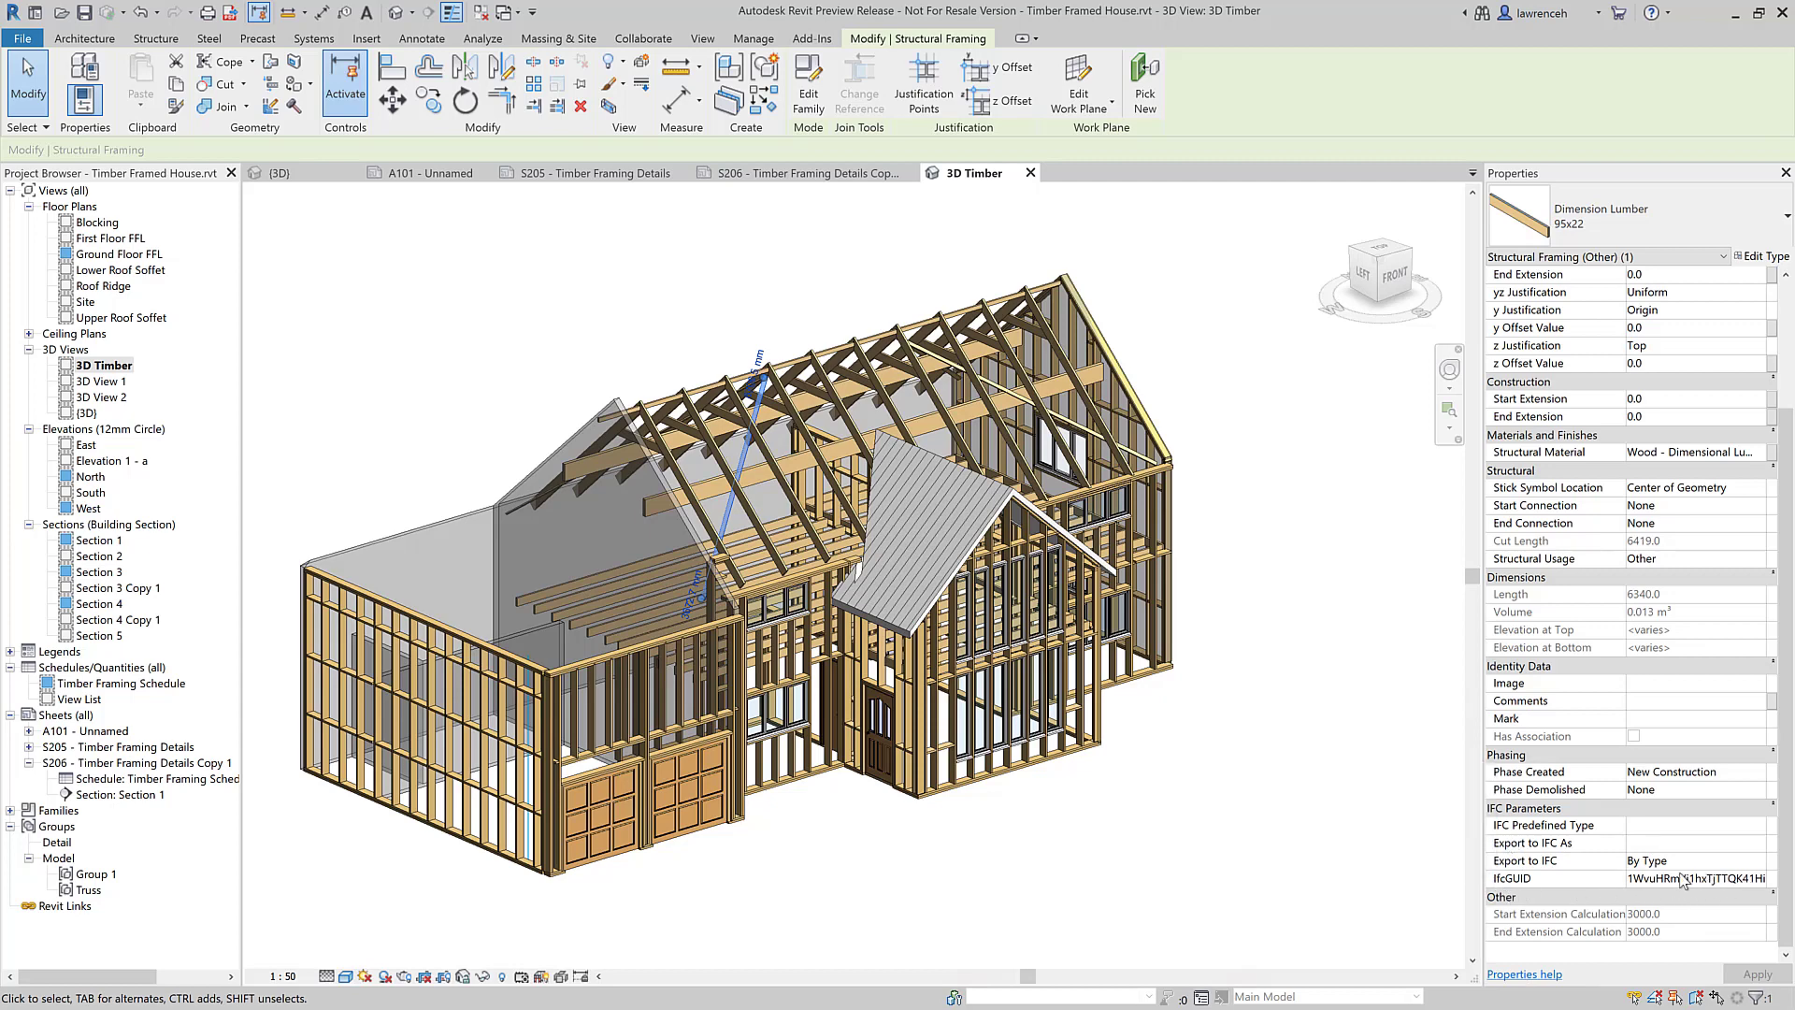
Step: Open the Export Type to IFC As entity selection in the type properties of the 95x22 Dimension Lumber type
click(1761, 257)
scroll(513, 396, down, 5)
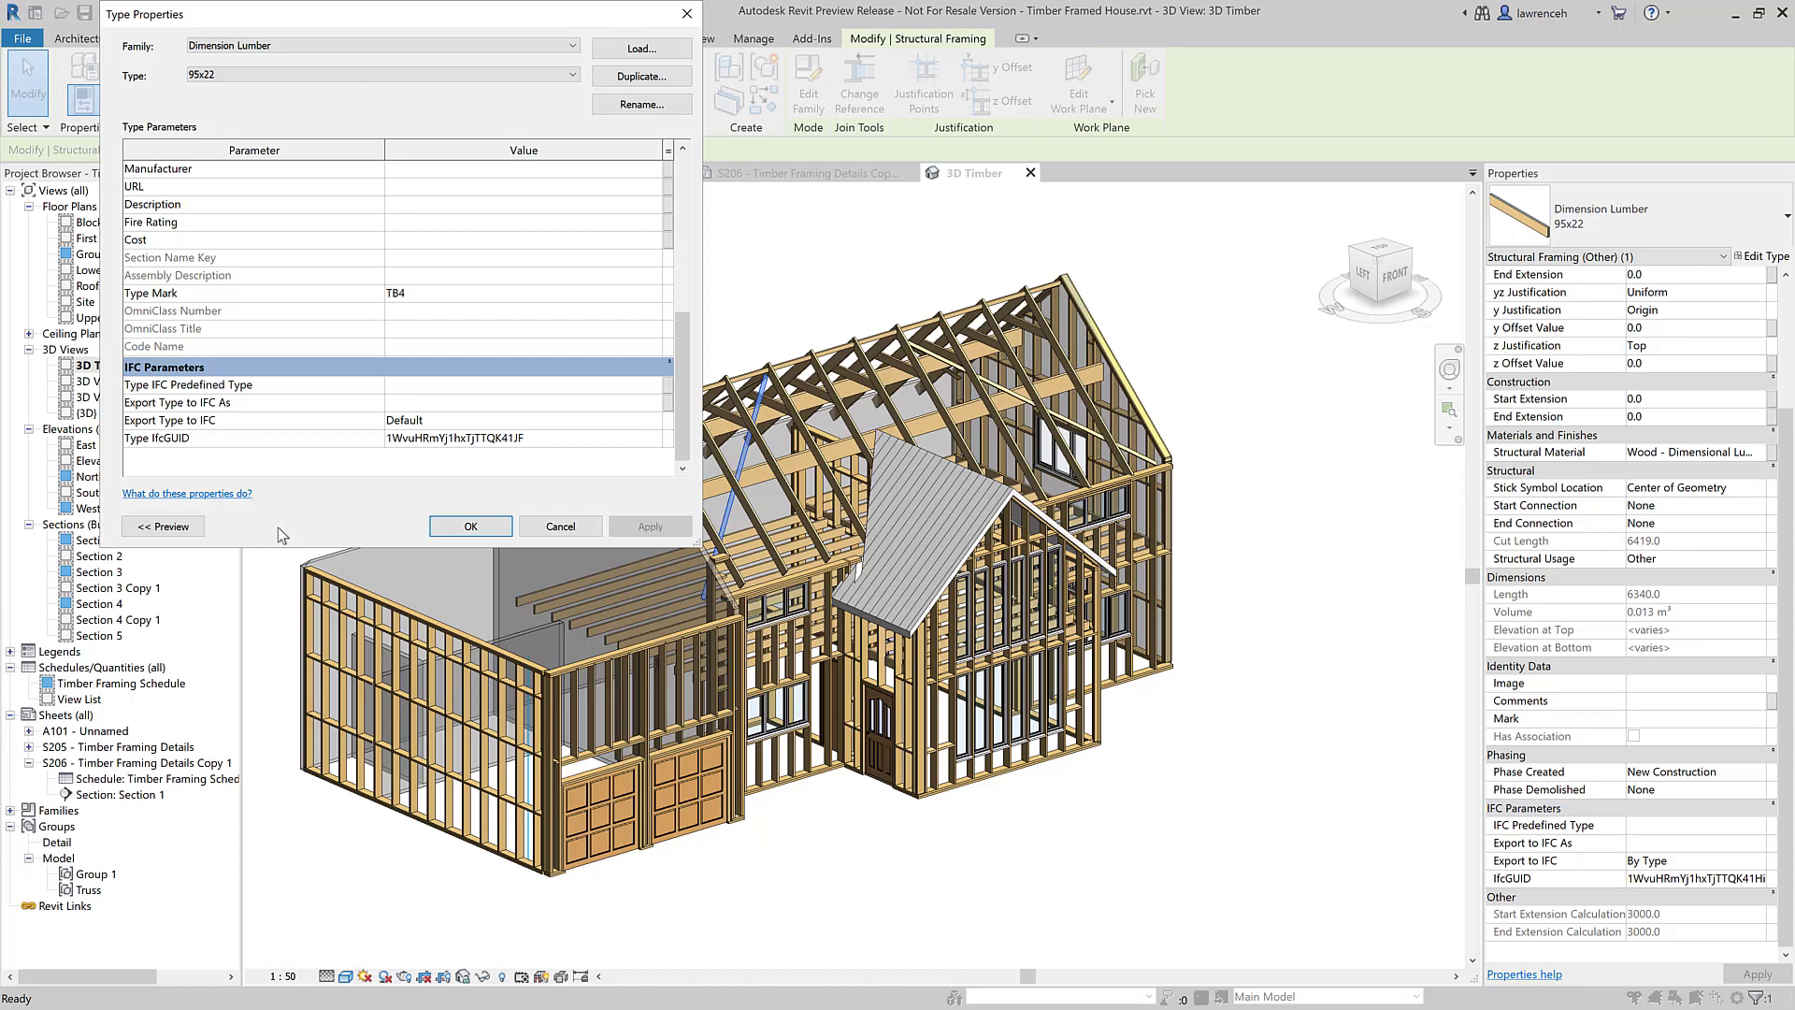
click(429, 403)
key(Return)
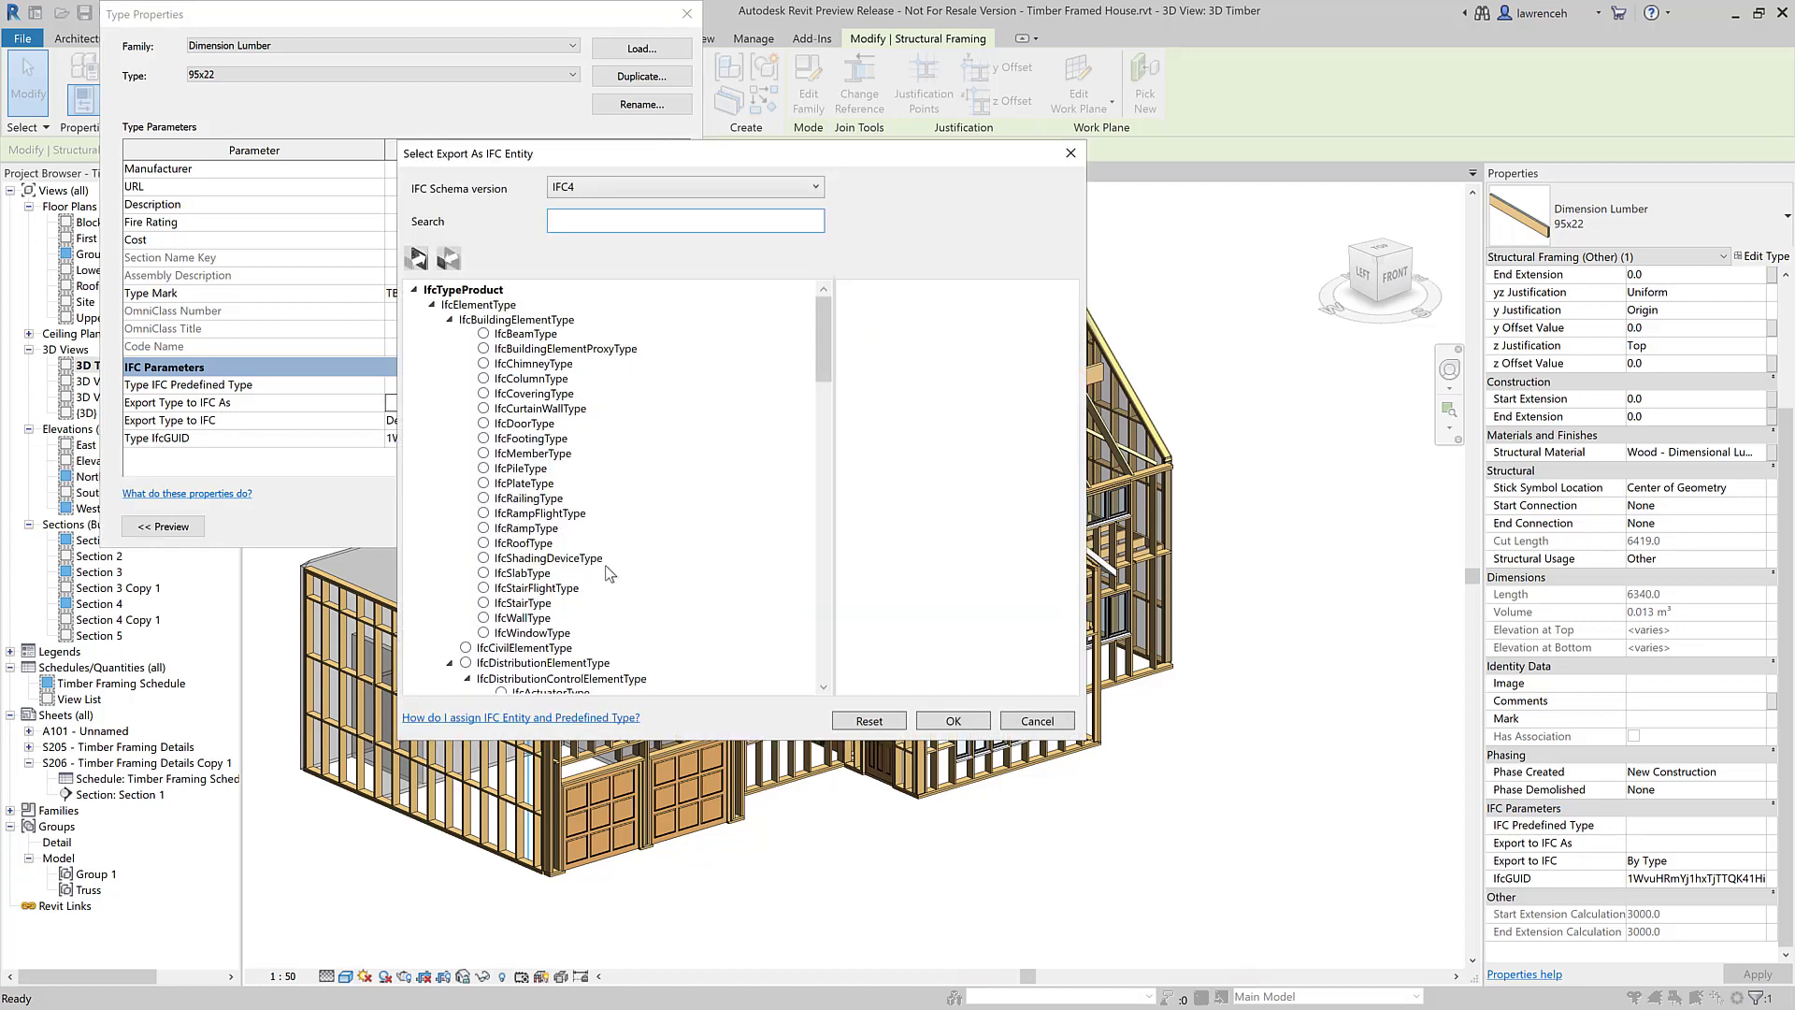
drag(555, 156, 580, 154)
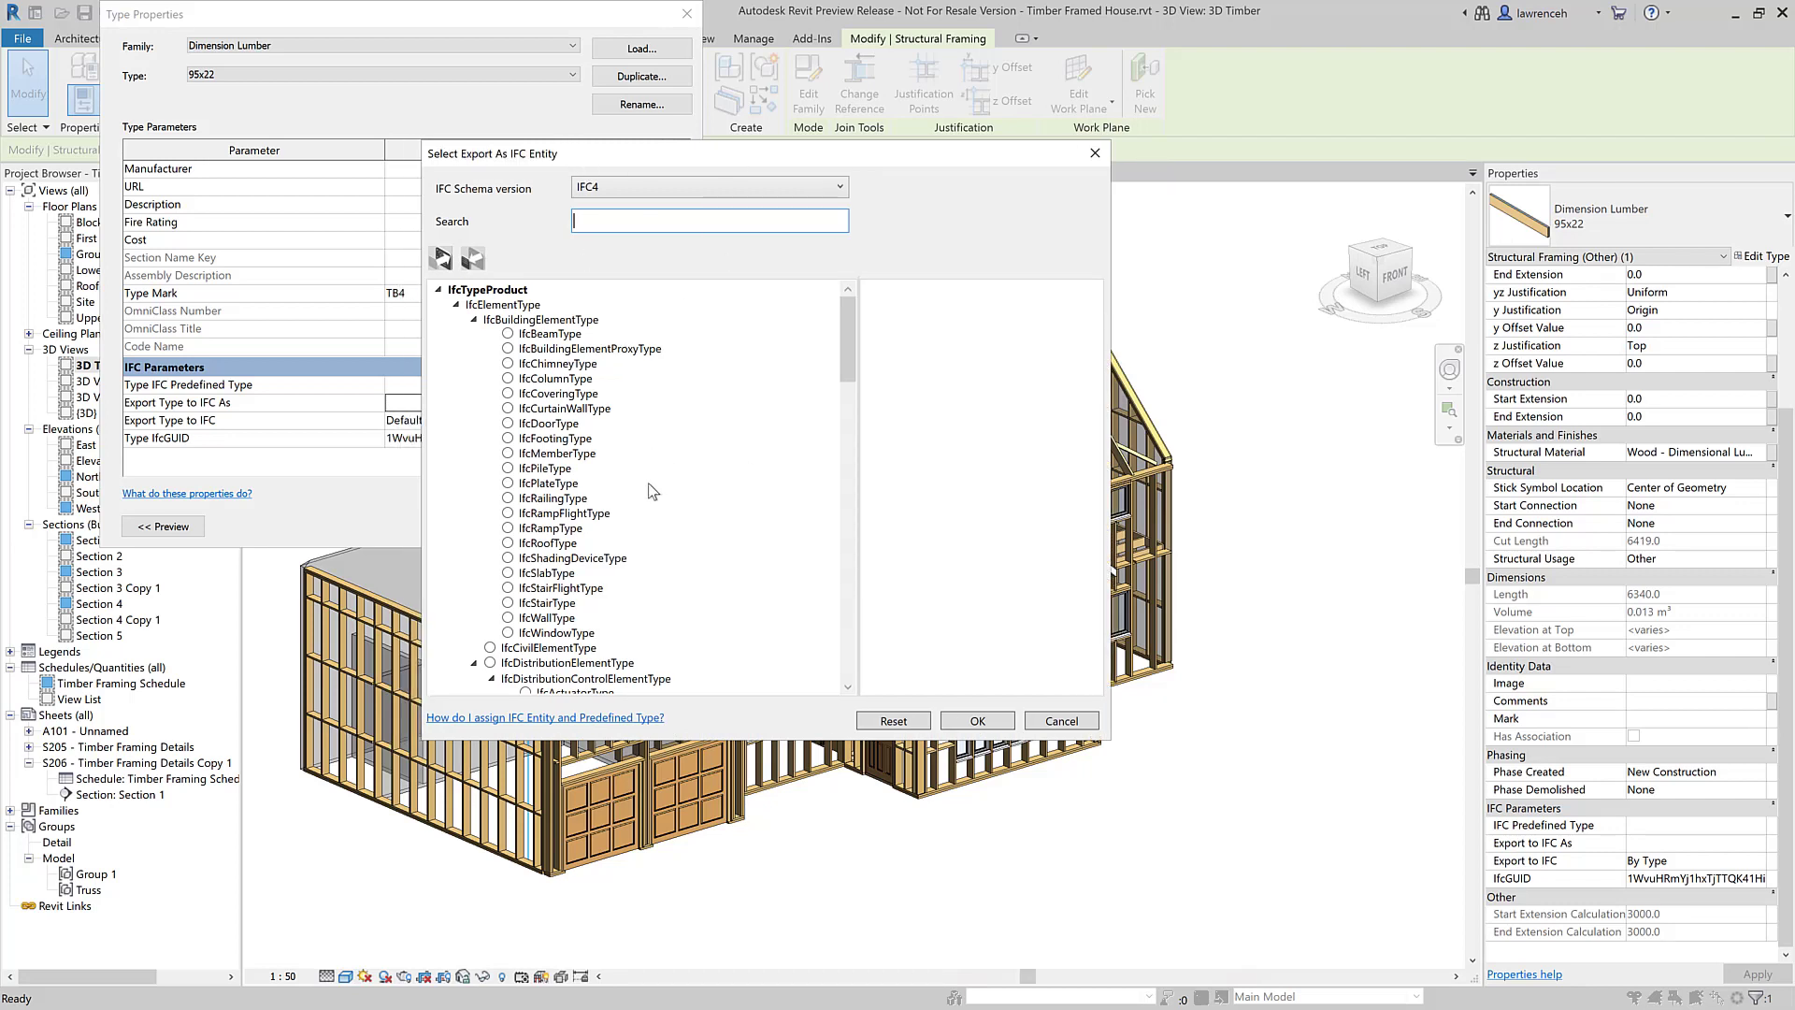
Step: Try the IFC2X3_TC1 schema version for the IFC entity list and switch back to IFC4
click(592, 190)
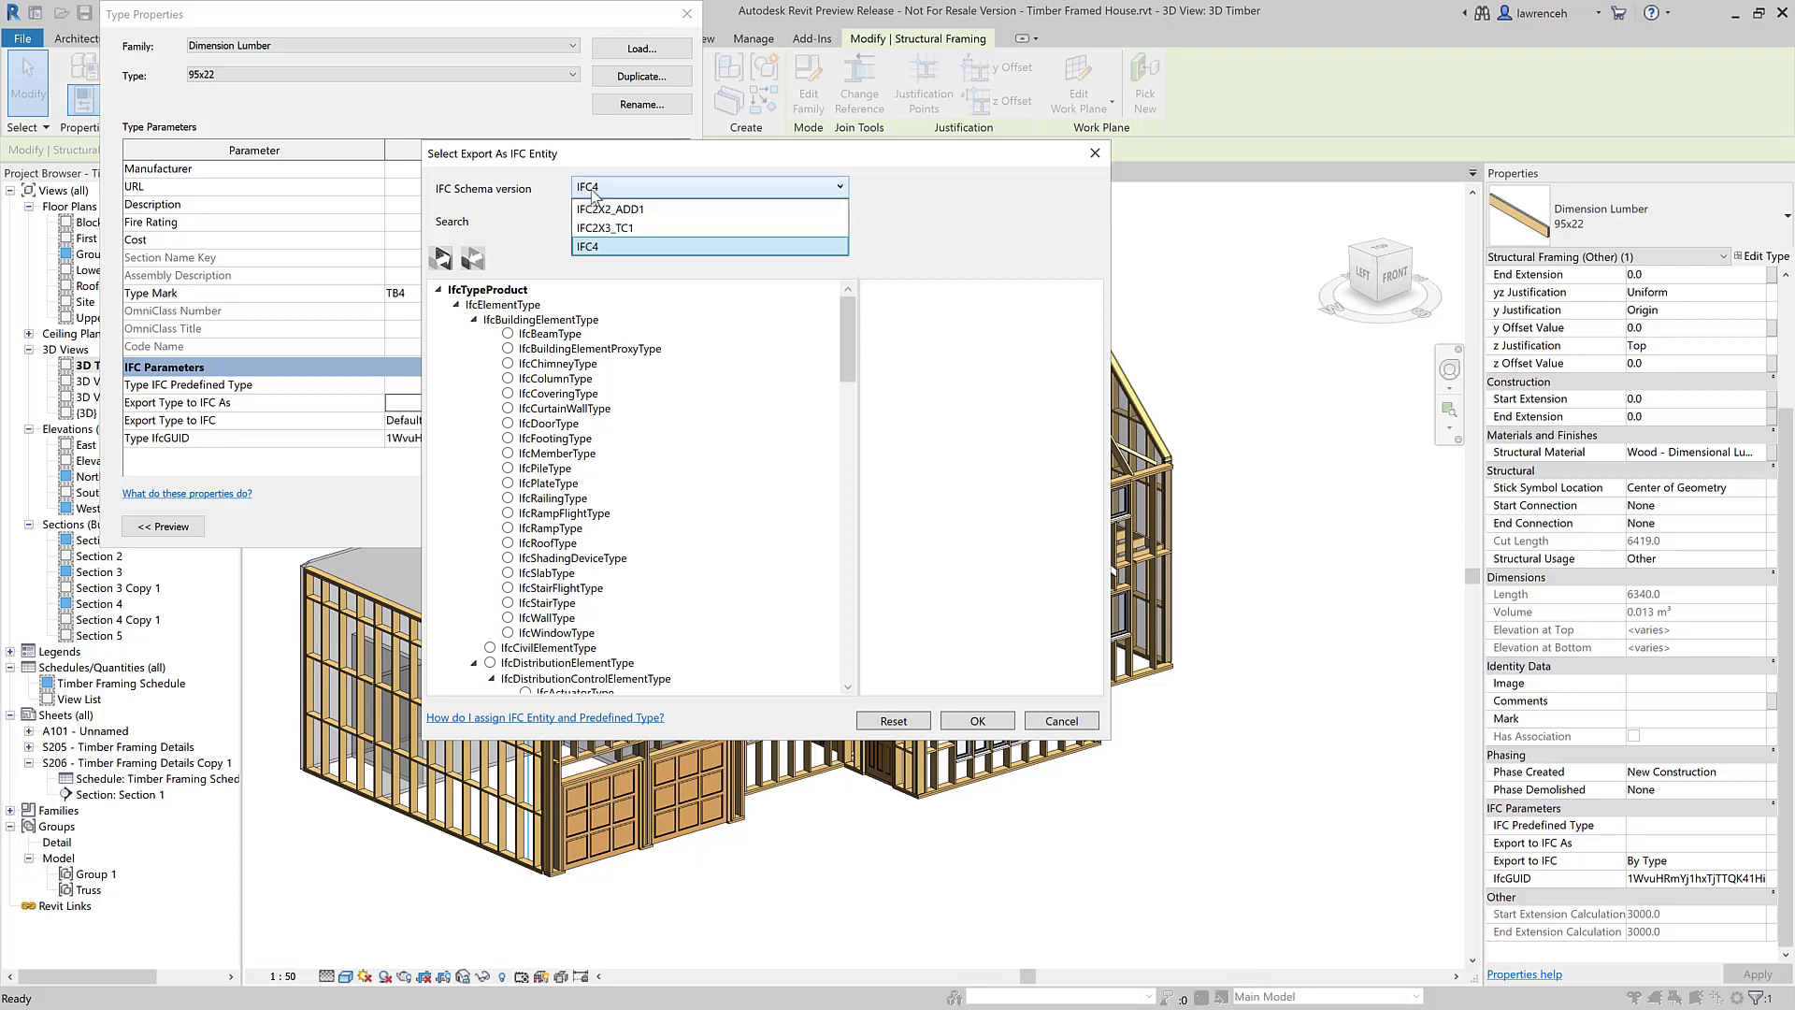
click(643, 229)
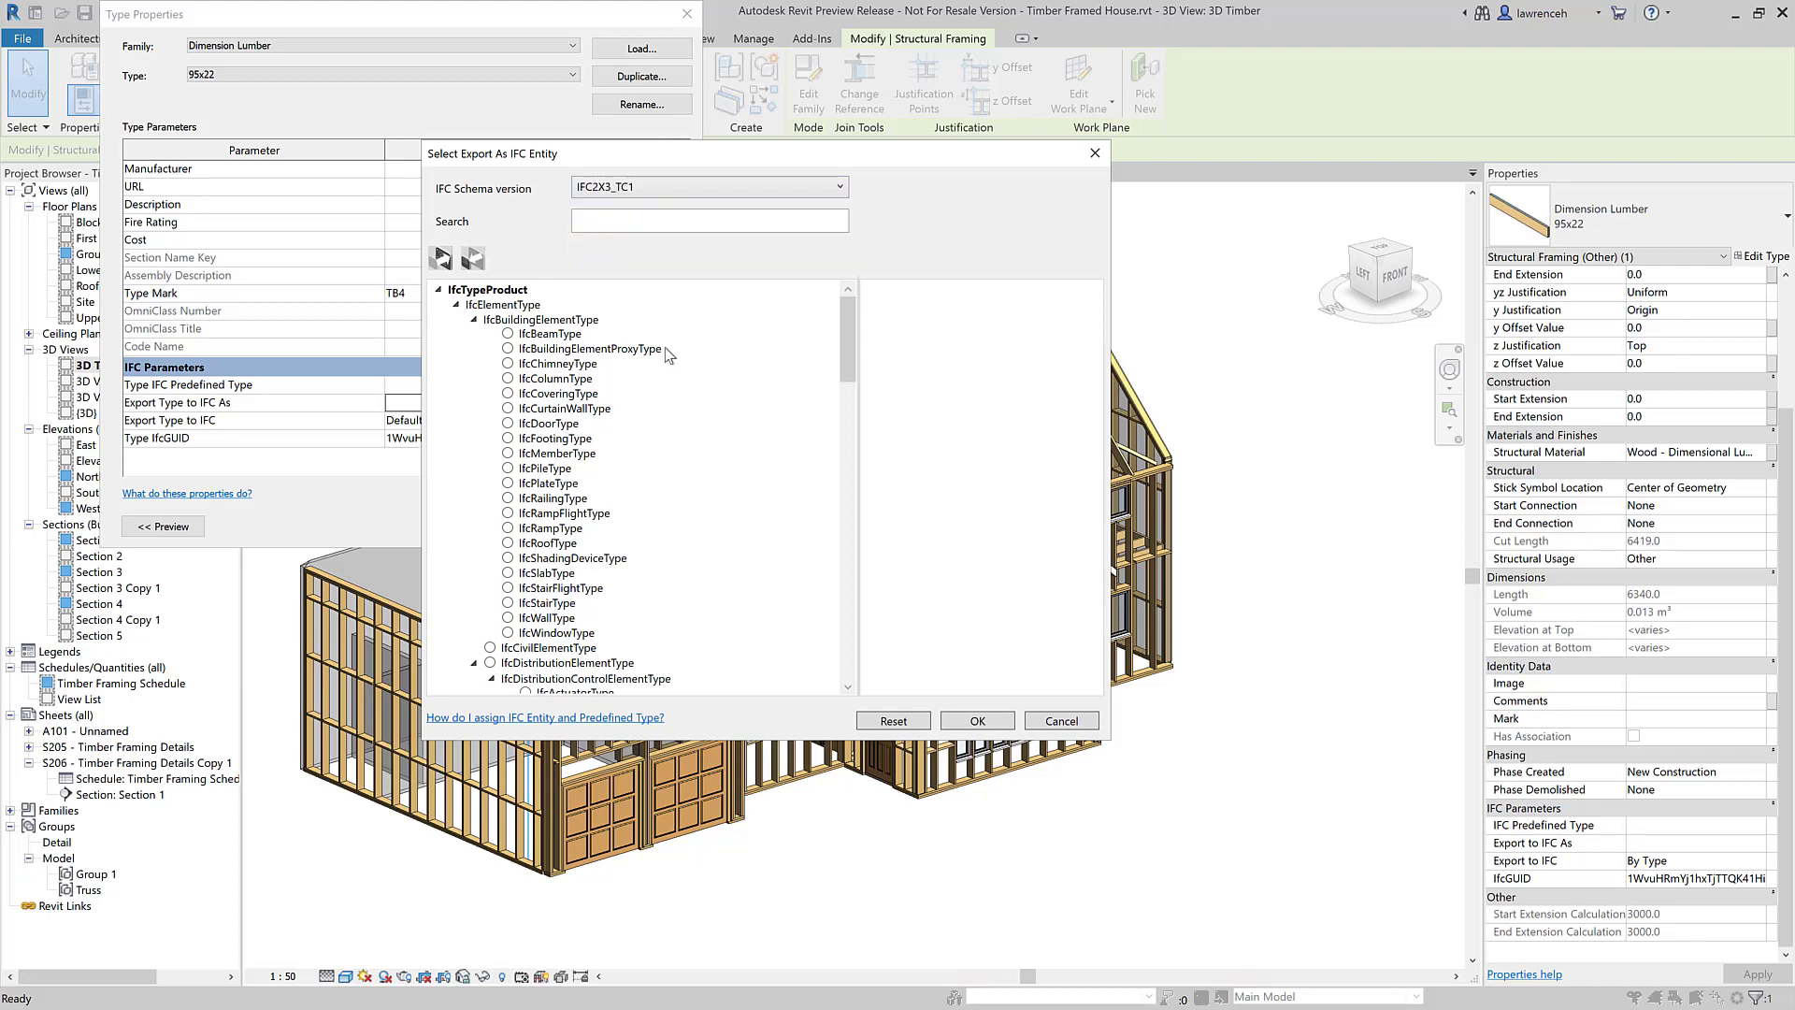
click(669, 190)
click(614, 247)
Step: Search the IFC entities for "beam" and assign IfcBeamType with the predefined type JOIST to the 95x22 type
click(613, 220)
text(beam)
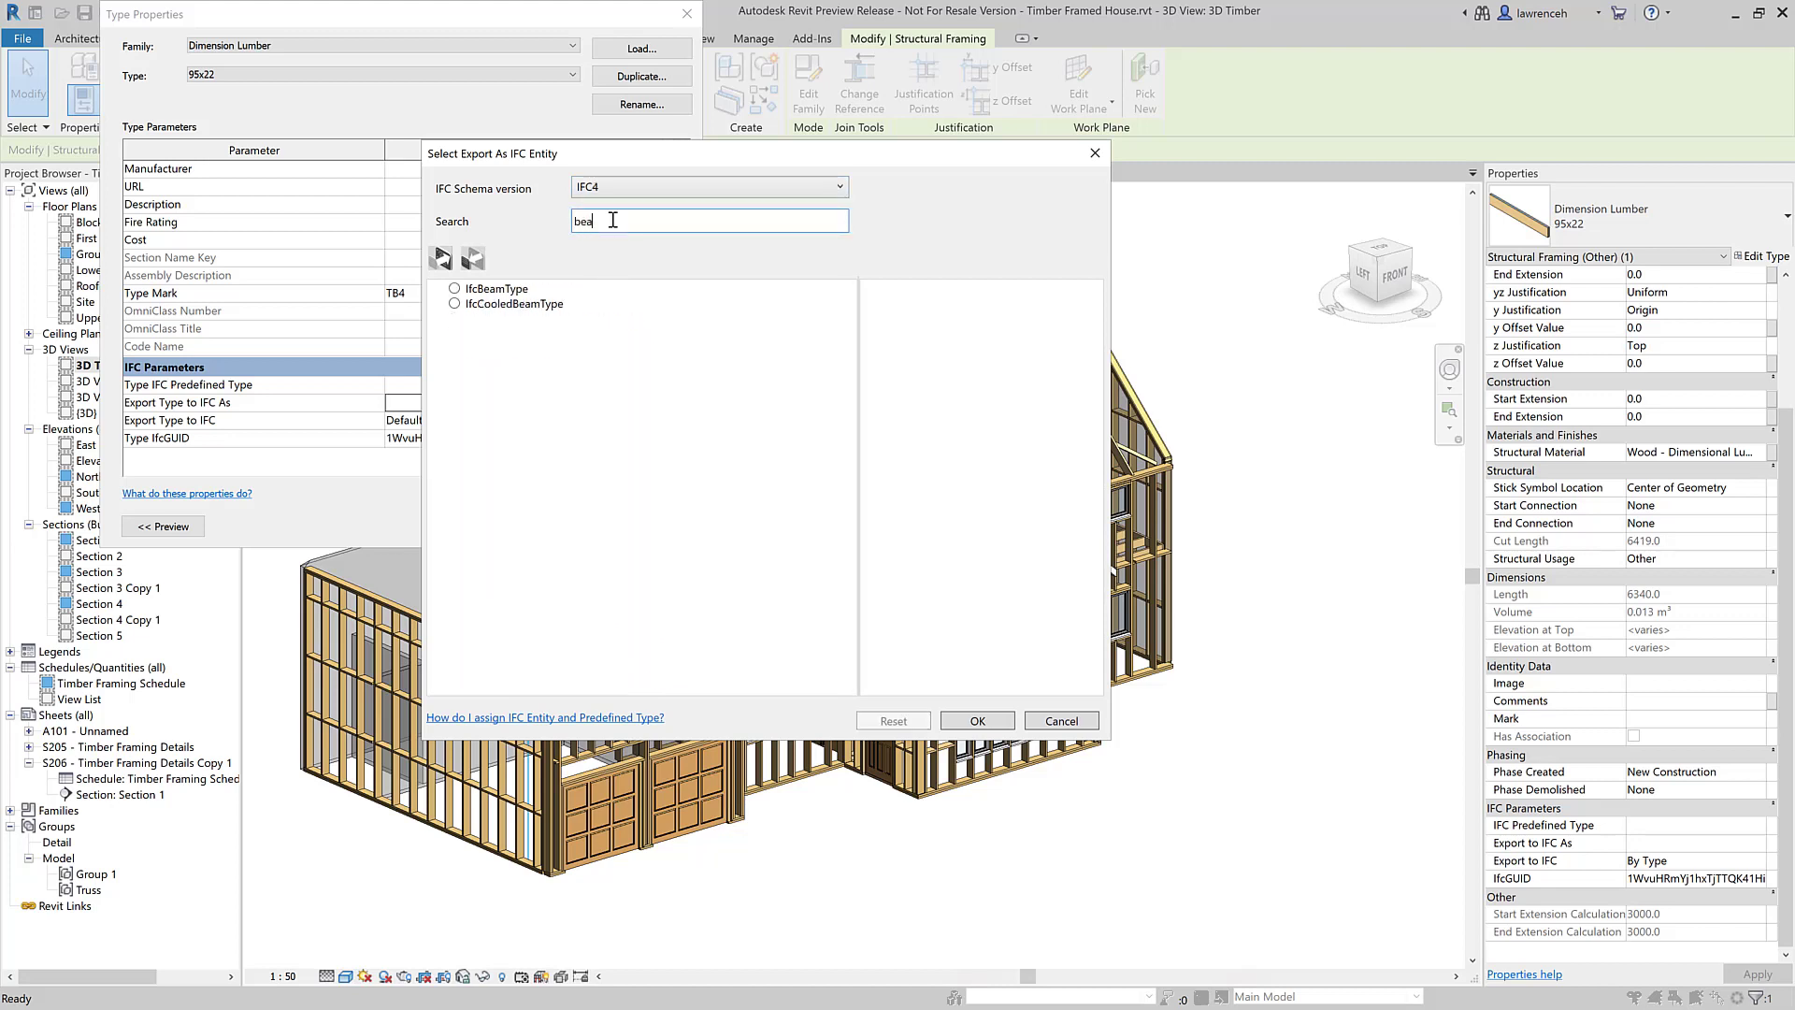
click(455, 289)
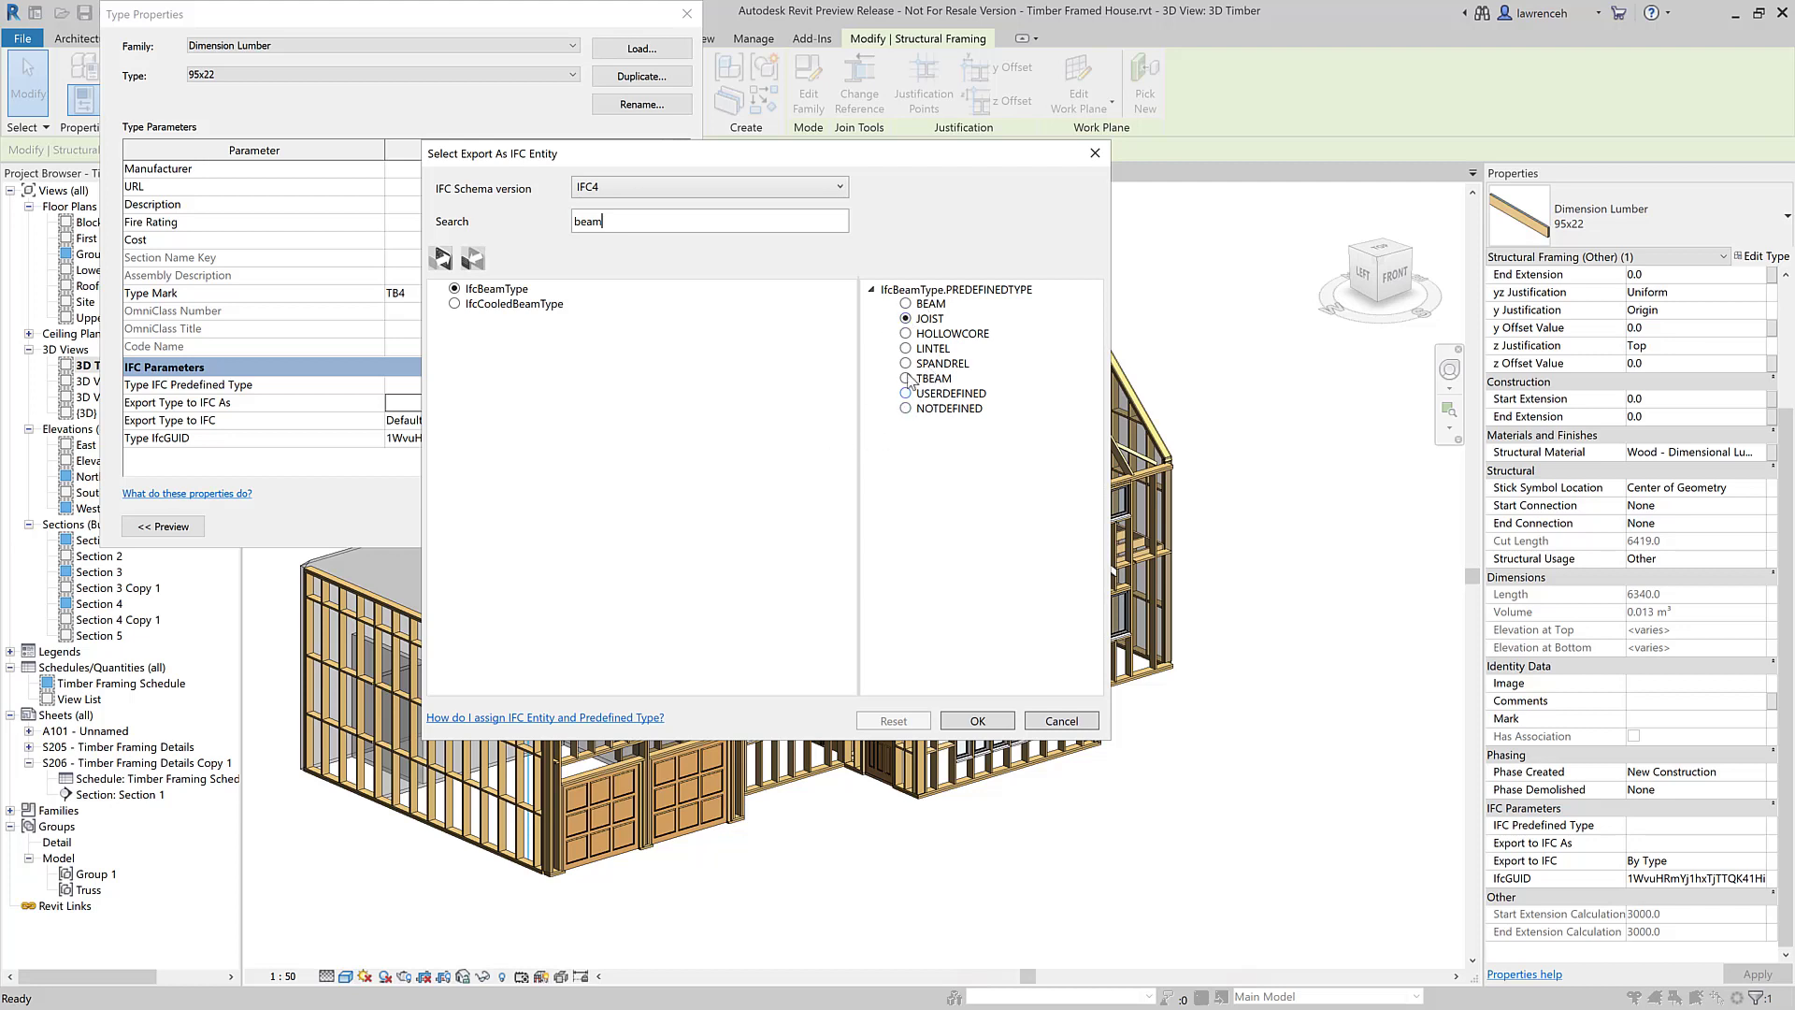
click(978, 721)
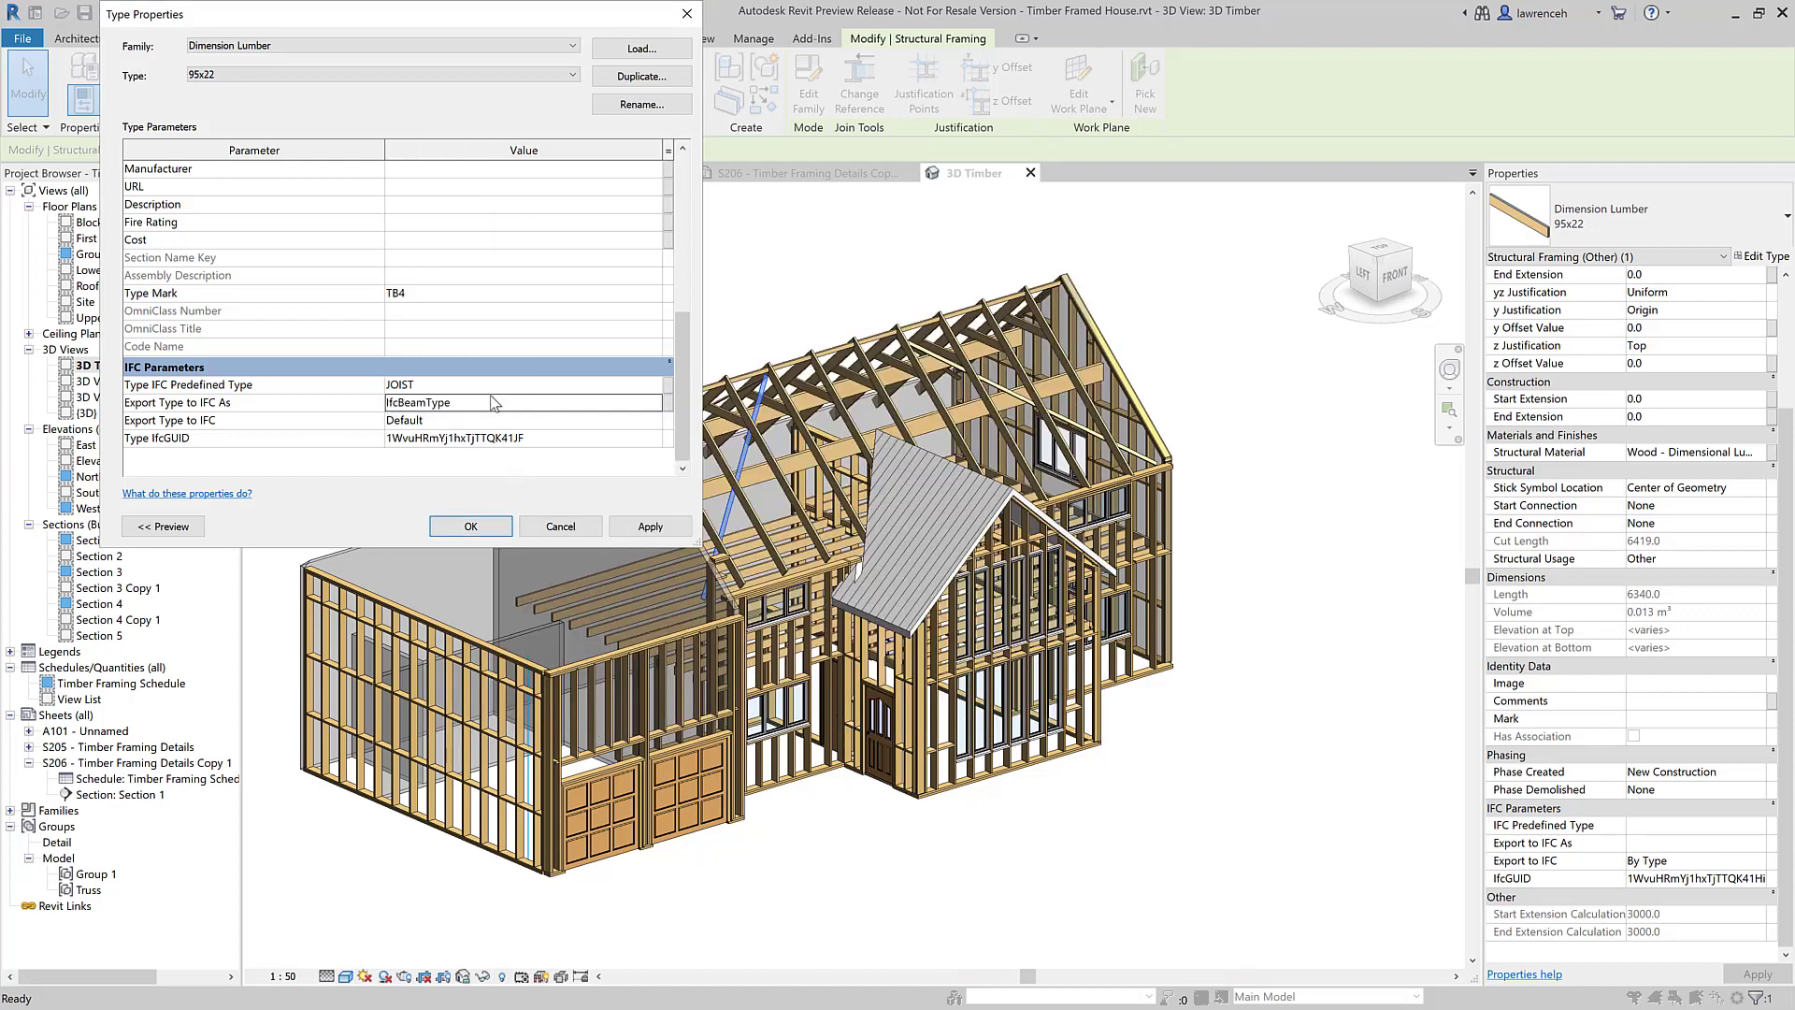
Step: Confirm the 95x22 lumber type's IFC settings and open the Export Type to IFC As selection for the Garage - 9 Pnl 2271 x 2052mm door type
click(472, 526)
key(Escape)
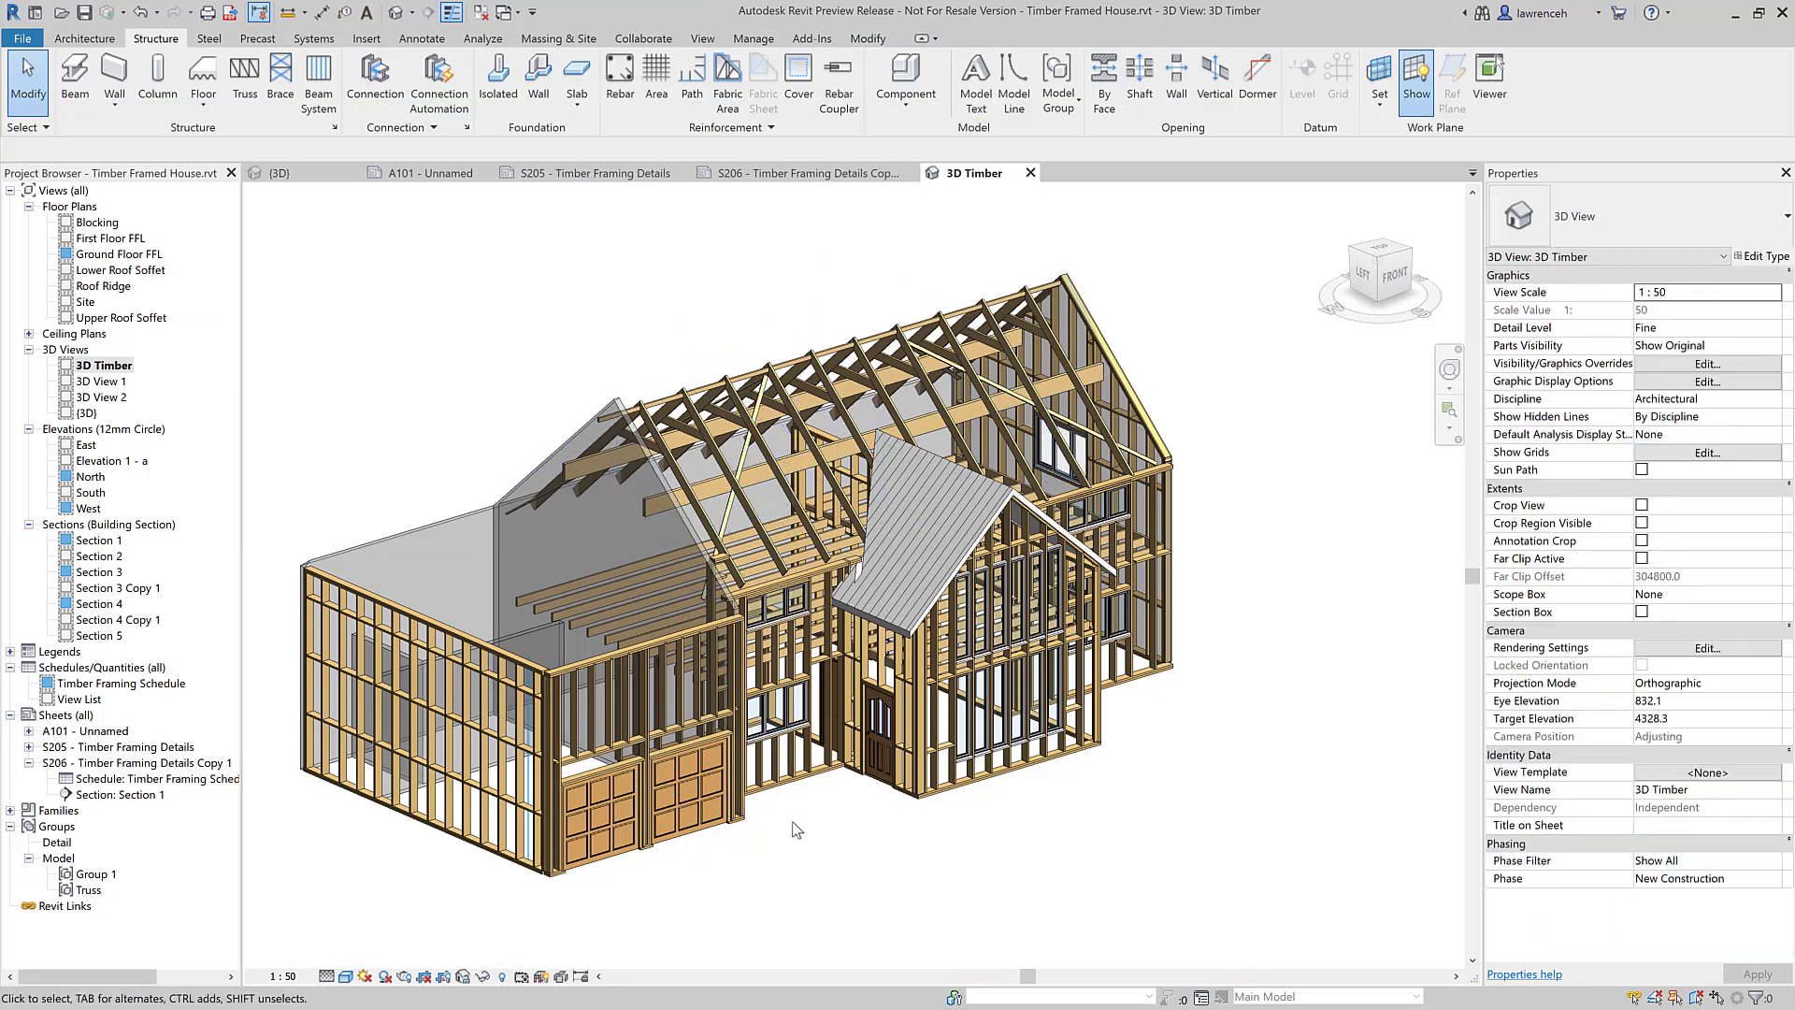
click(766, 900)
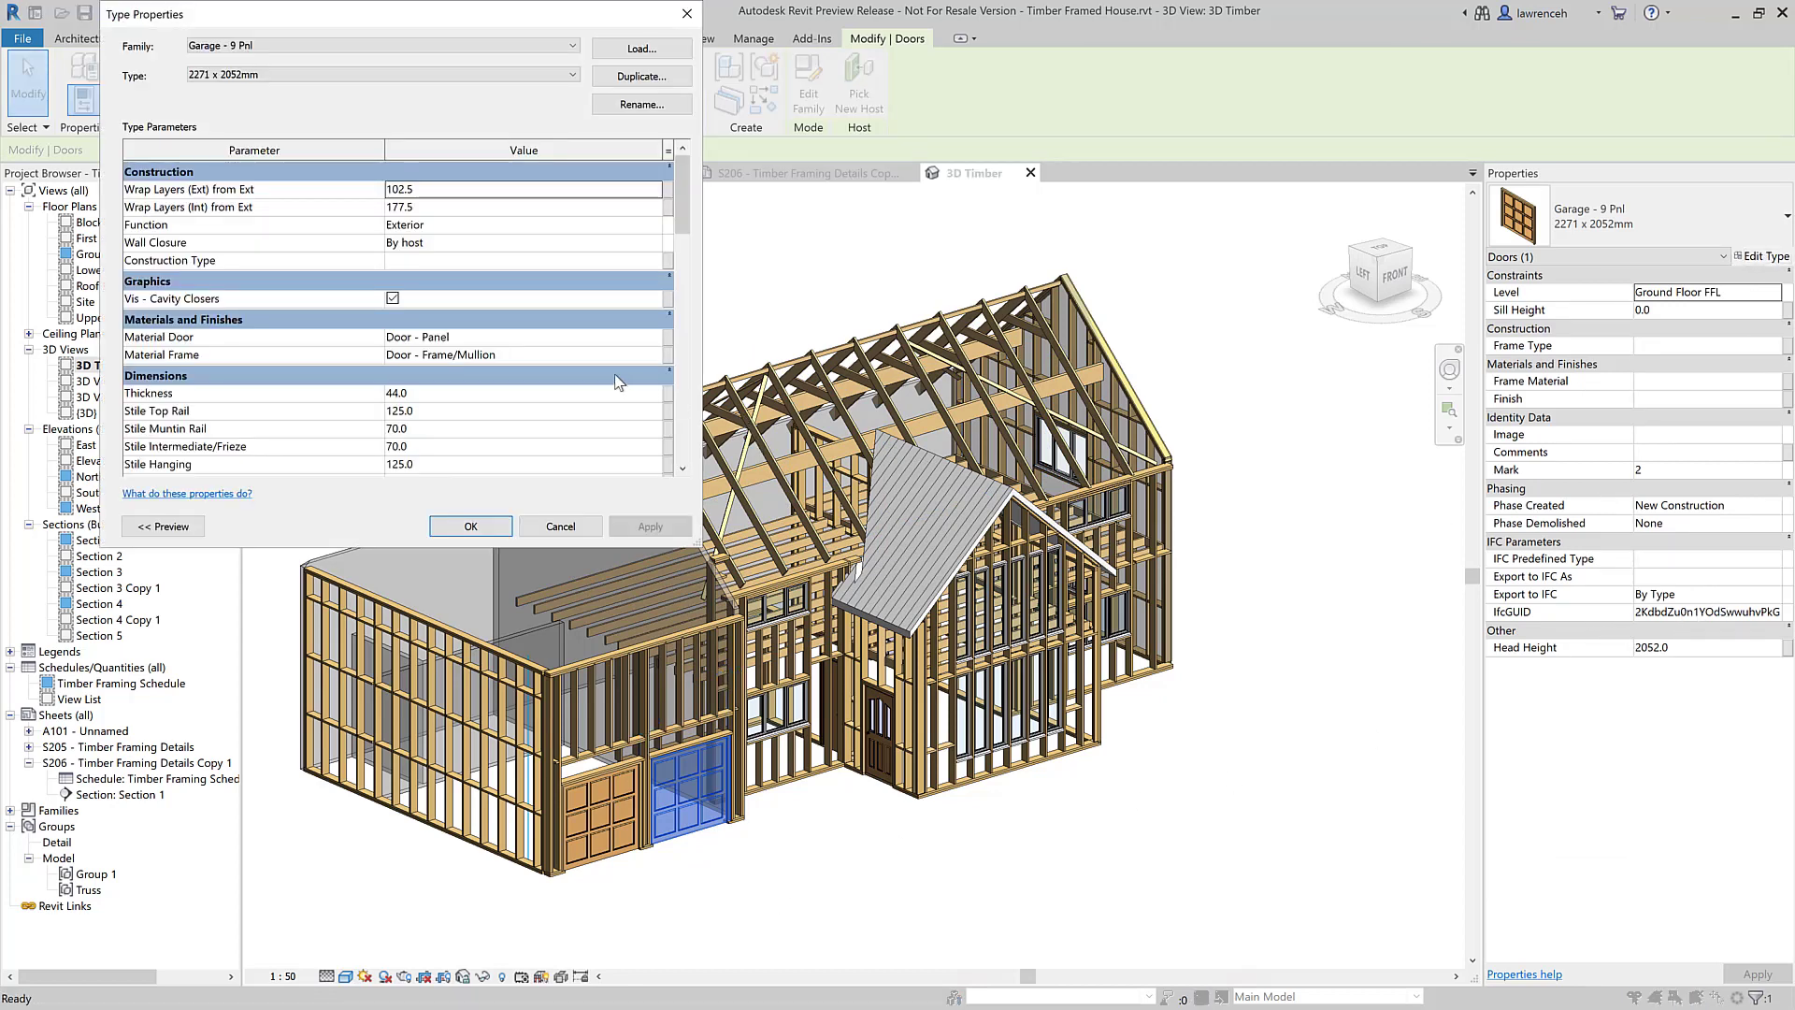
scroll(594, 446, down, 3)
scroll(593, 446, down, 5)
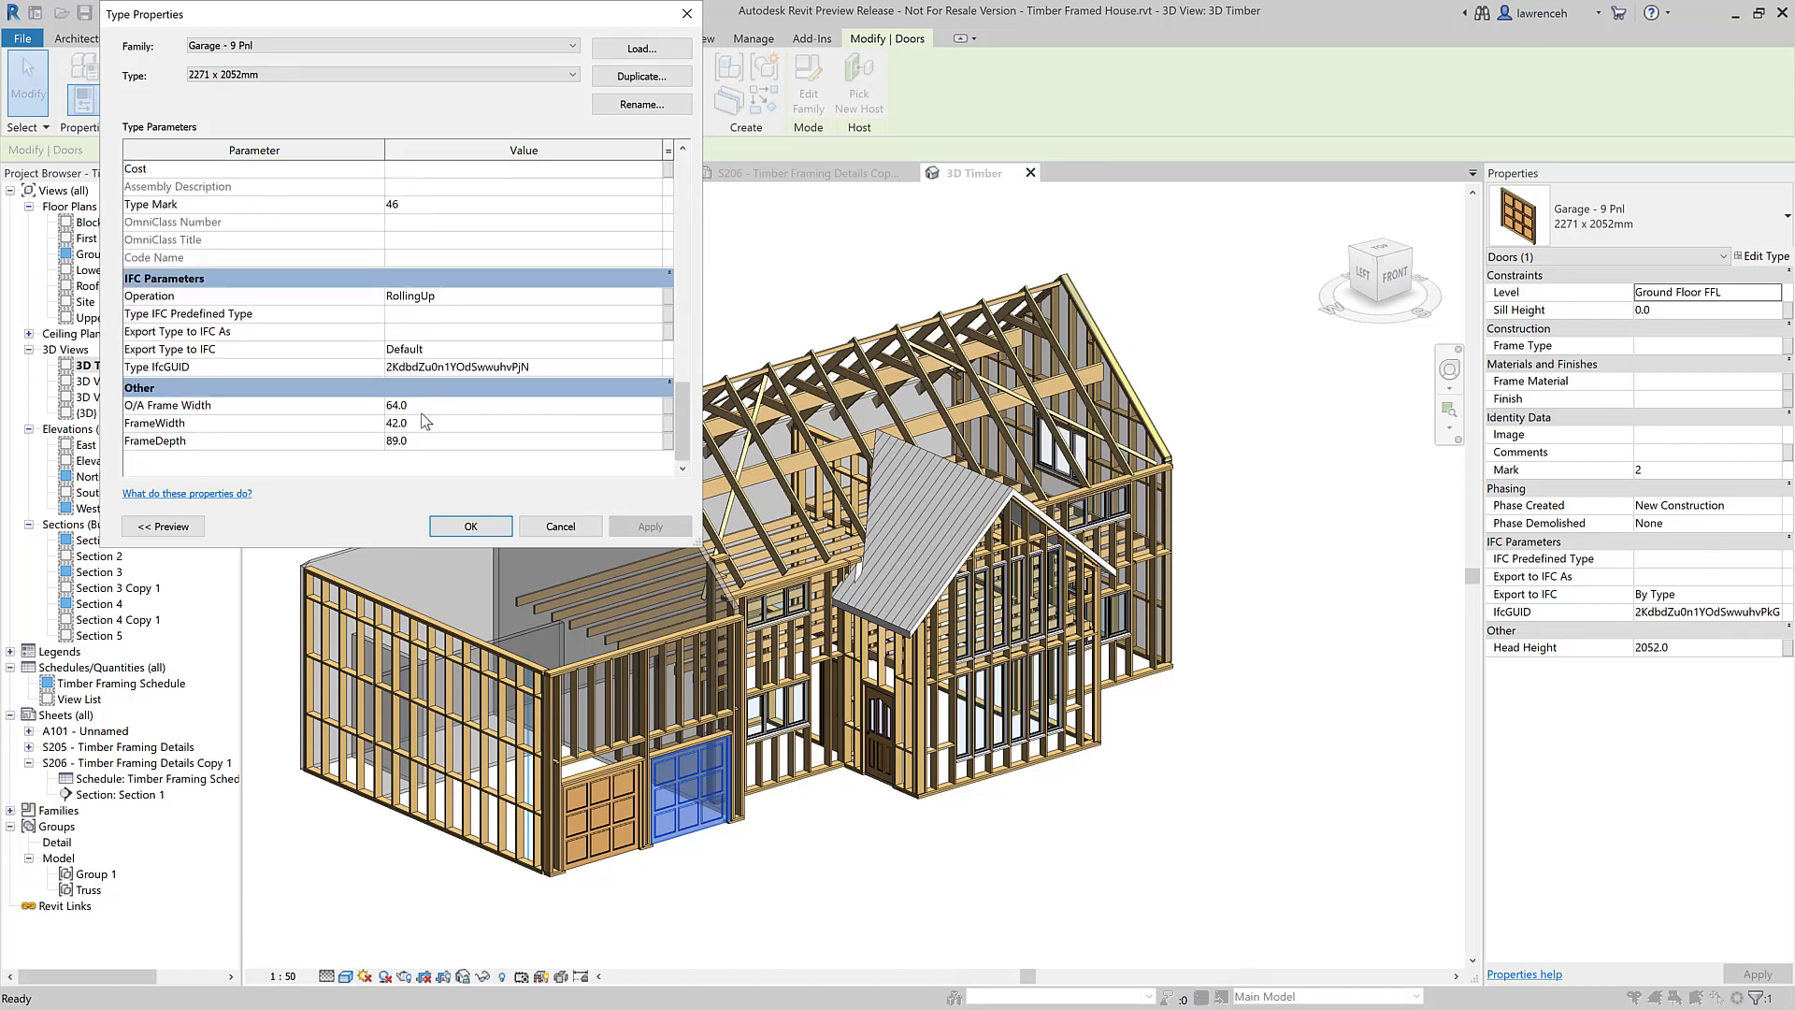
click(540, 313)
click(655, 313)
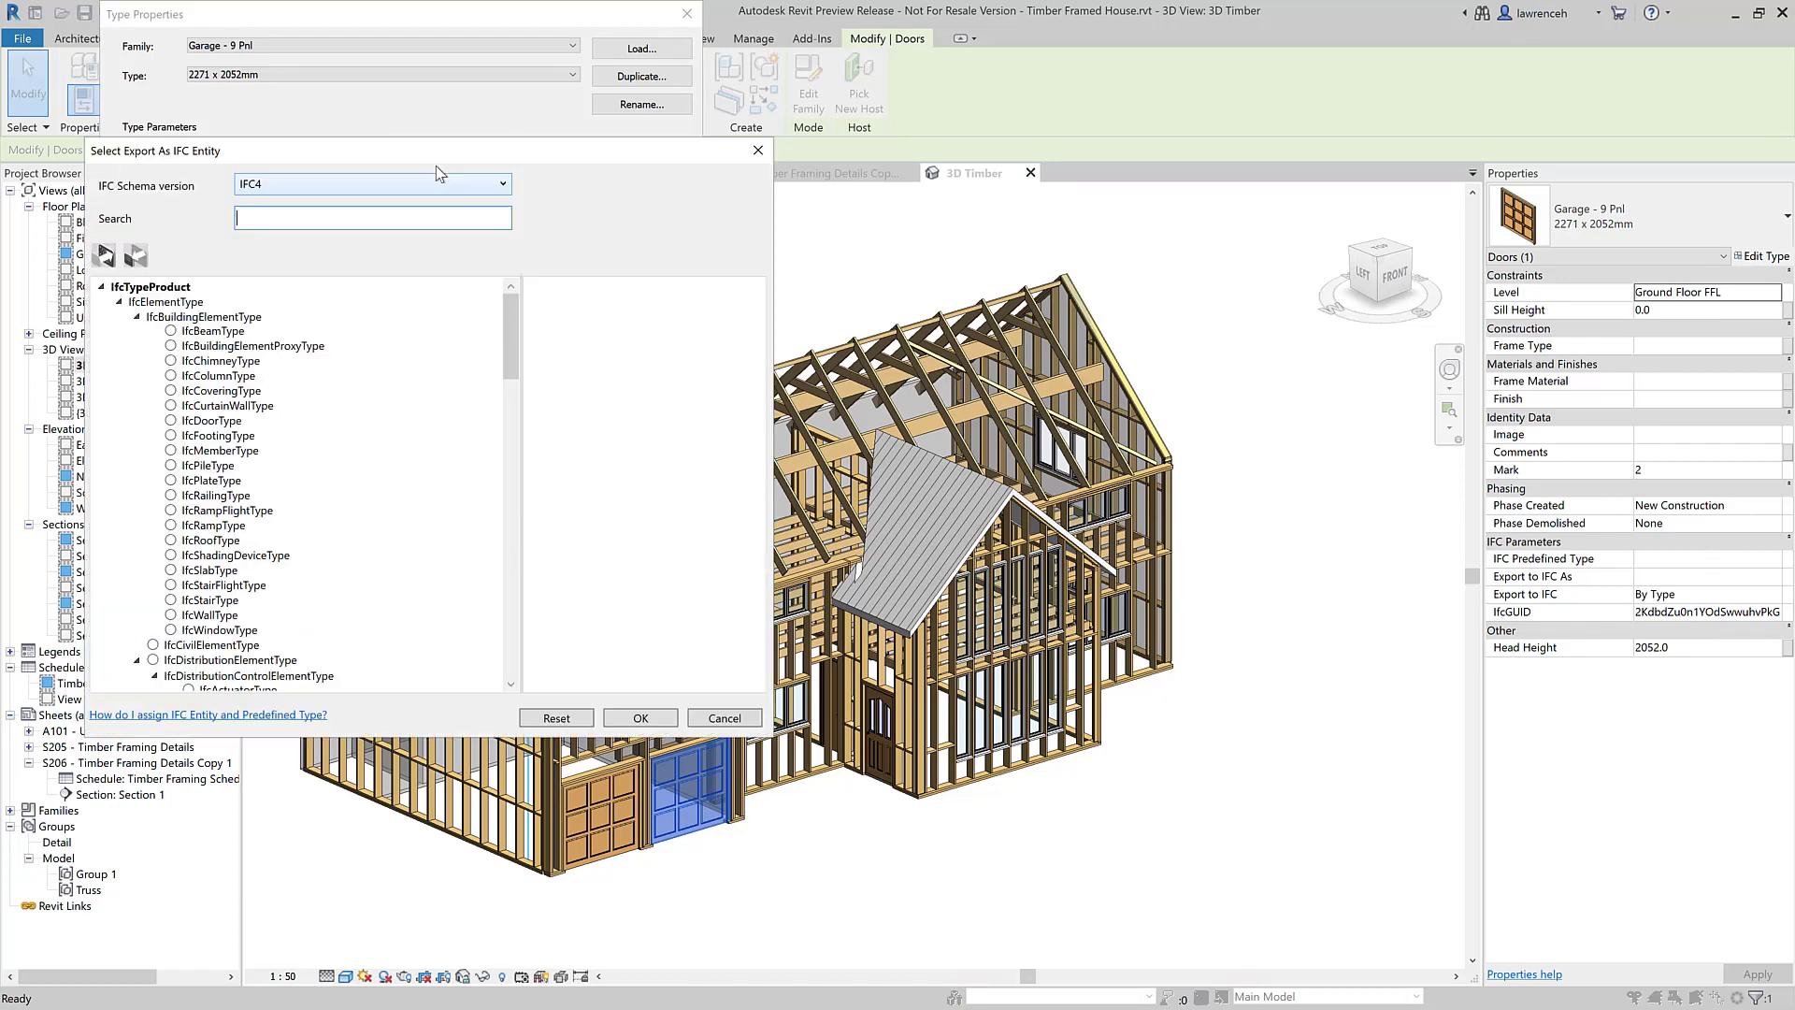
Step: Search the IFC4 entities for "door", assign IfcDoorType with the predefined type GATE to the garage door type, and deselect the door
click(353, 219)
text(door)
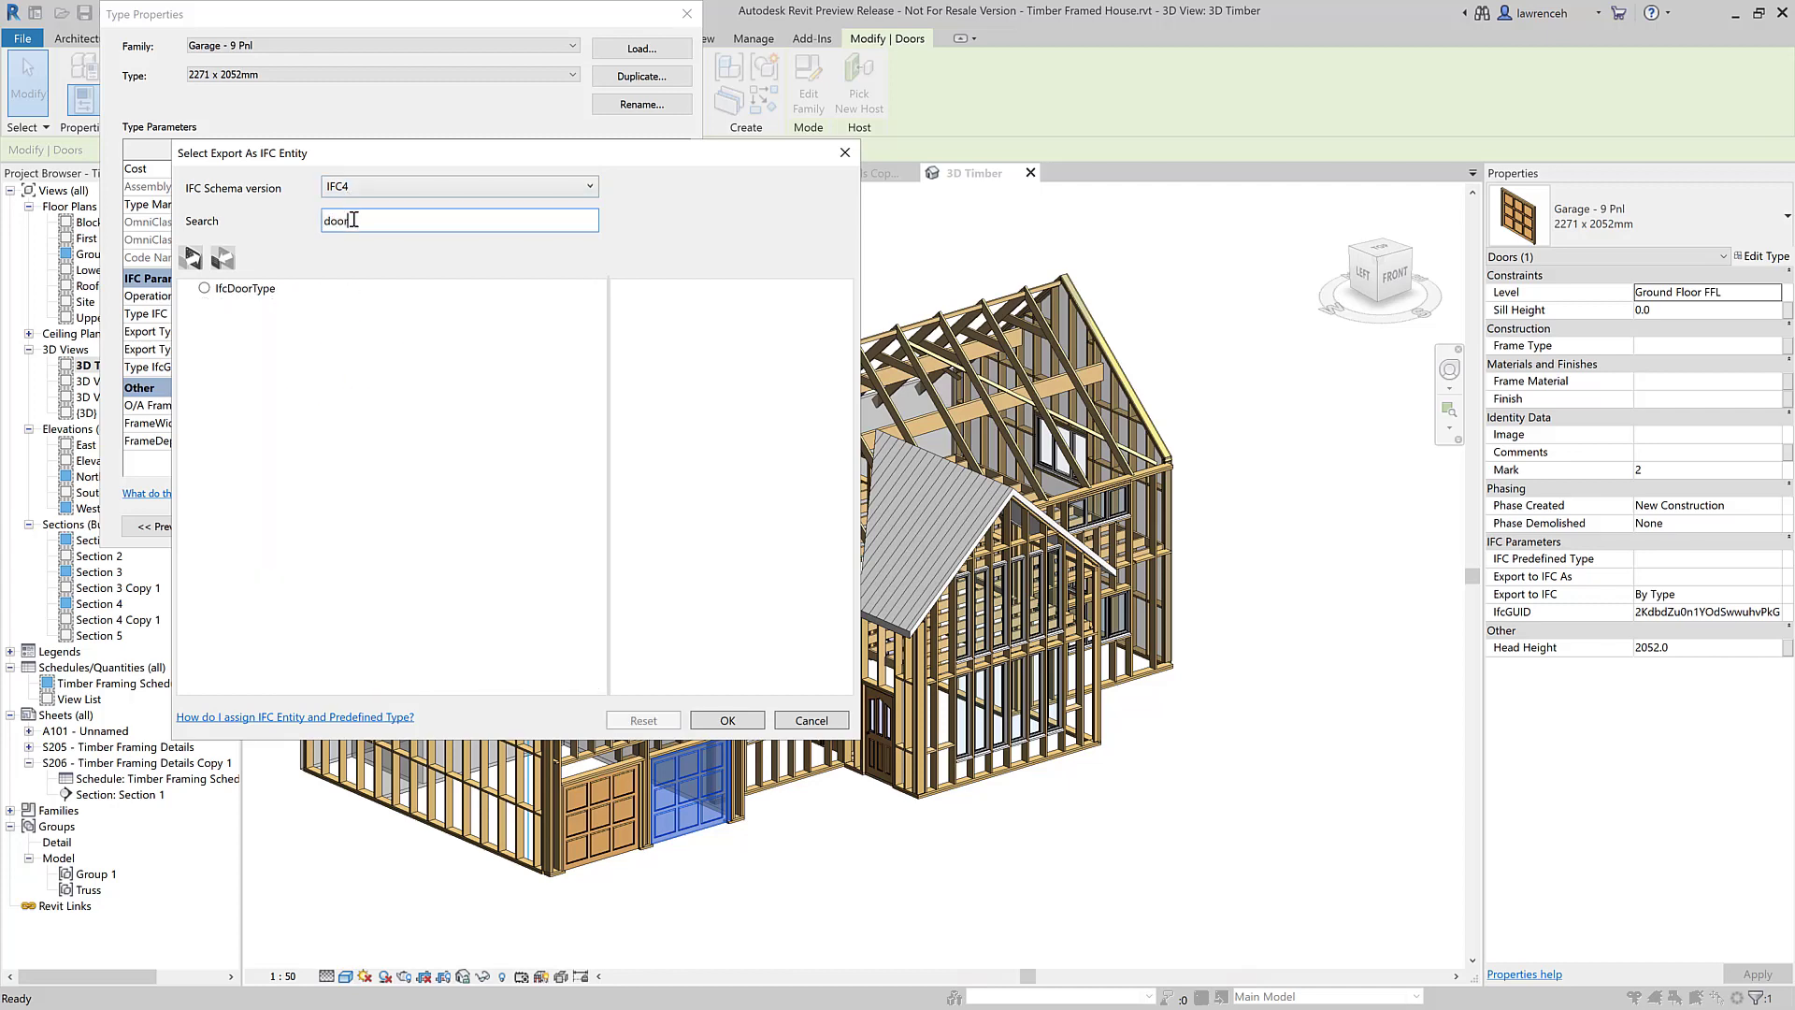
click(204, 288)
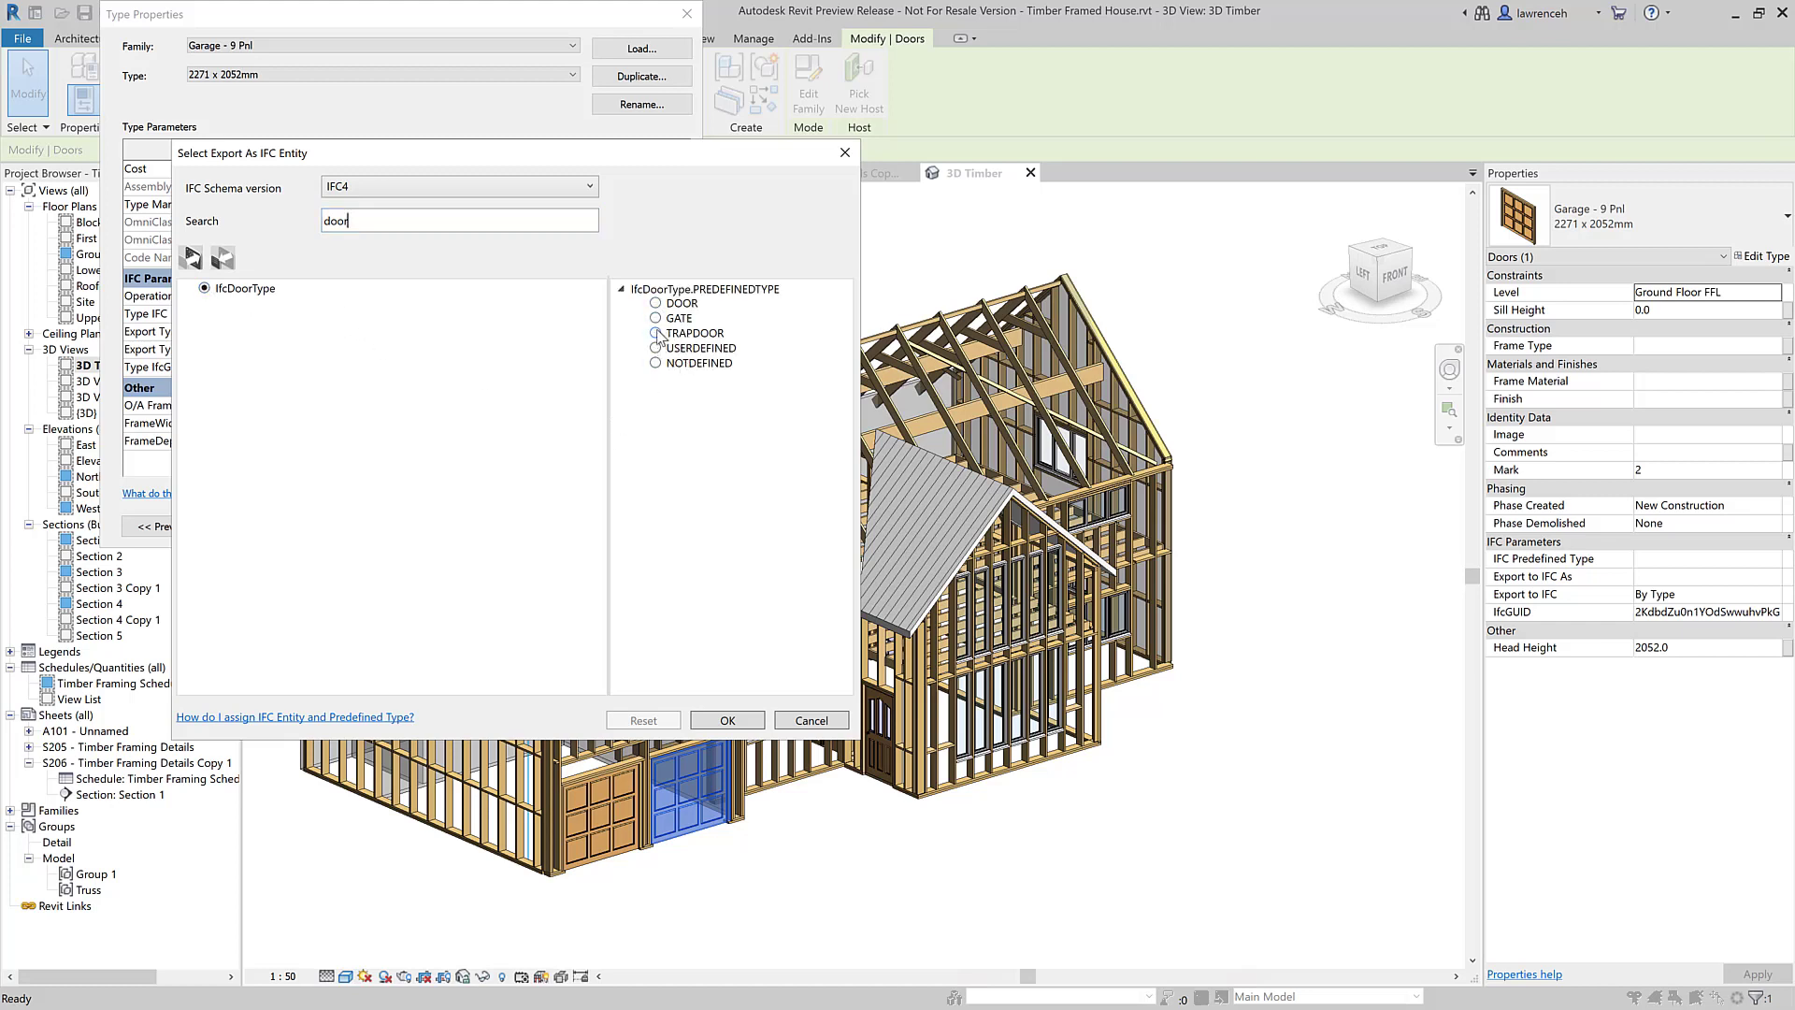
click(657, 321)
click(735, 721)
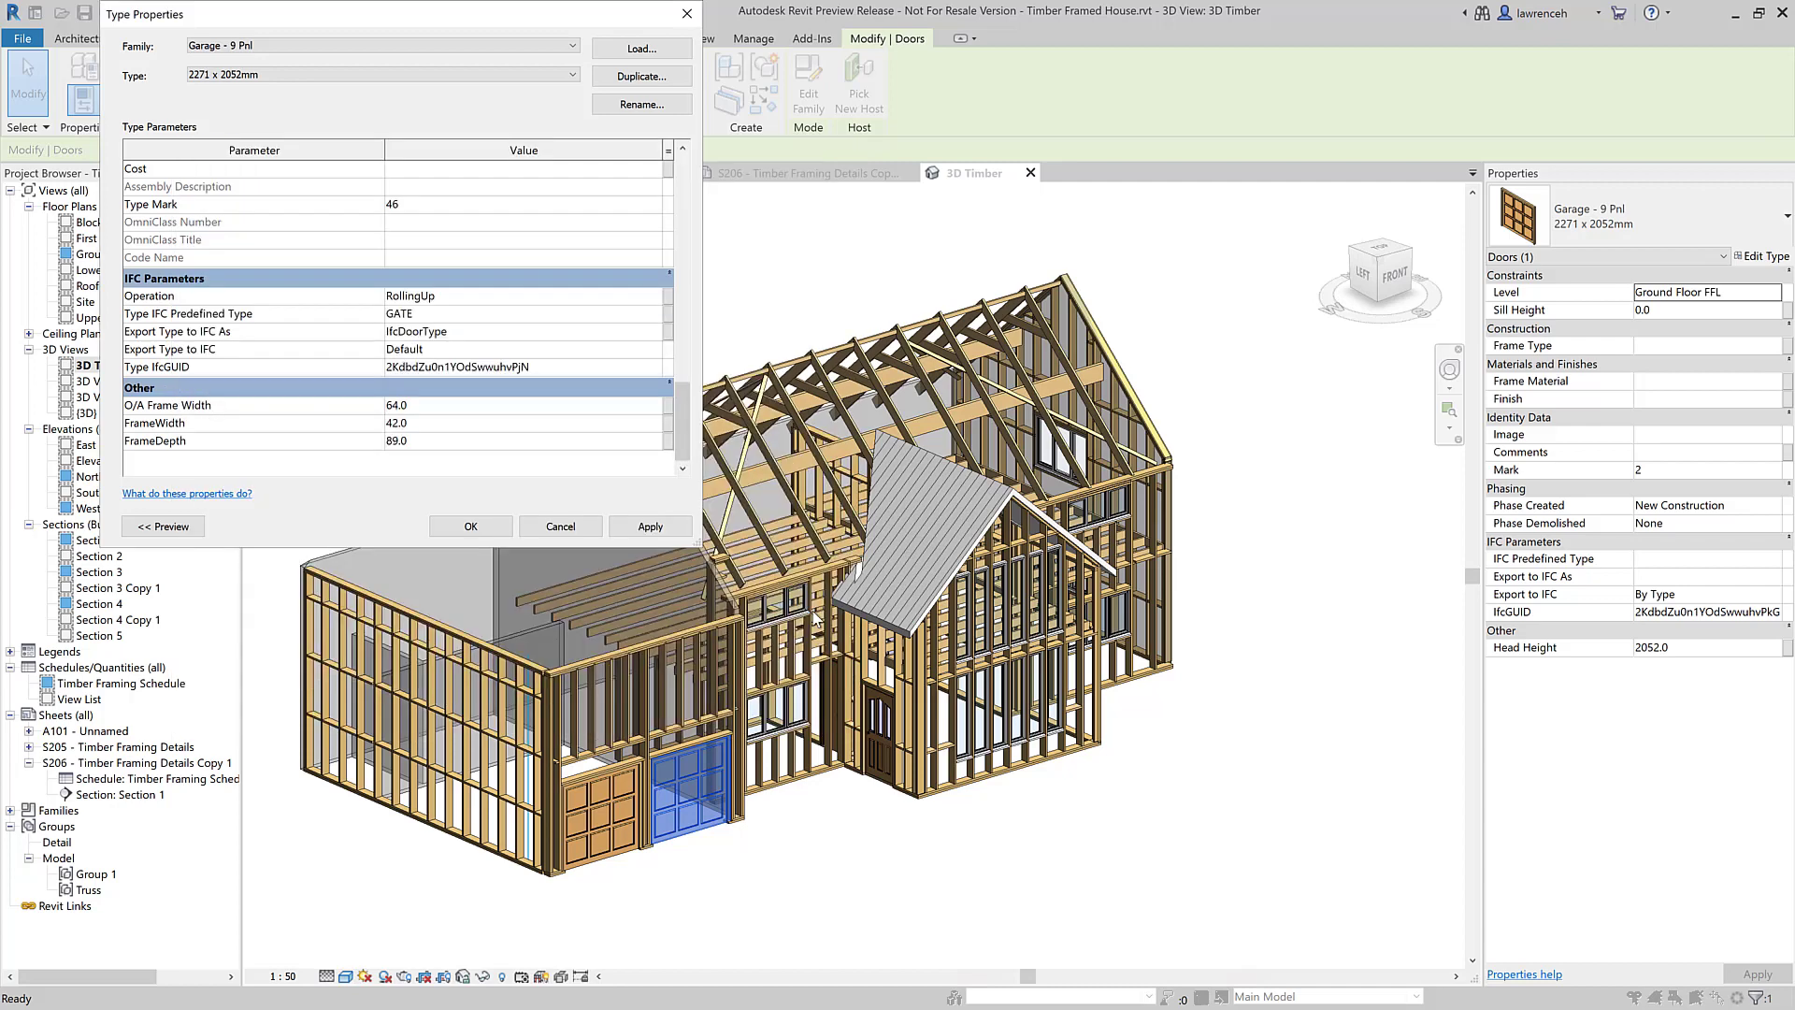
click(467, 526)
click(921, 881)
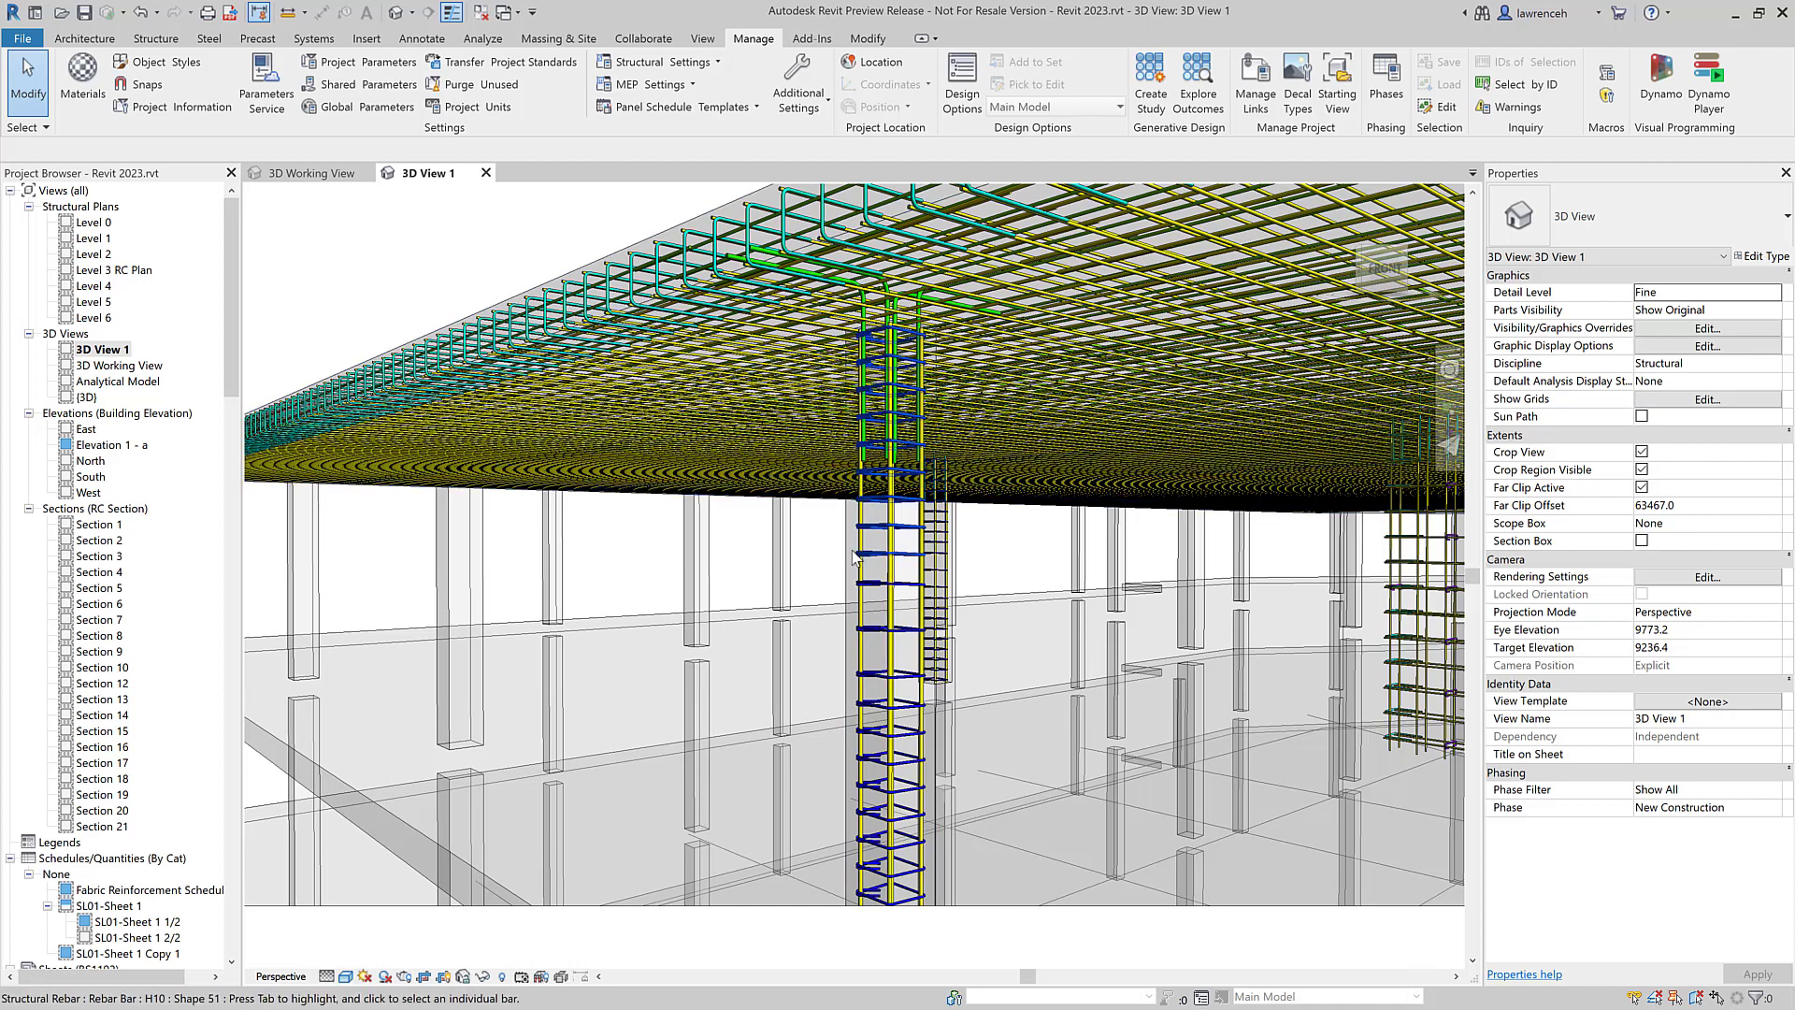
Step: Propagate the rebar of the reinforced 350 x 350mm column in the foreground to the two nearest unreinforced edge columns, aligned by host
click(830, 589)
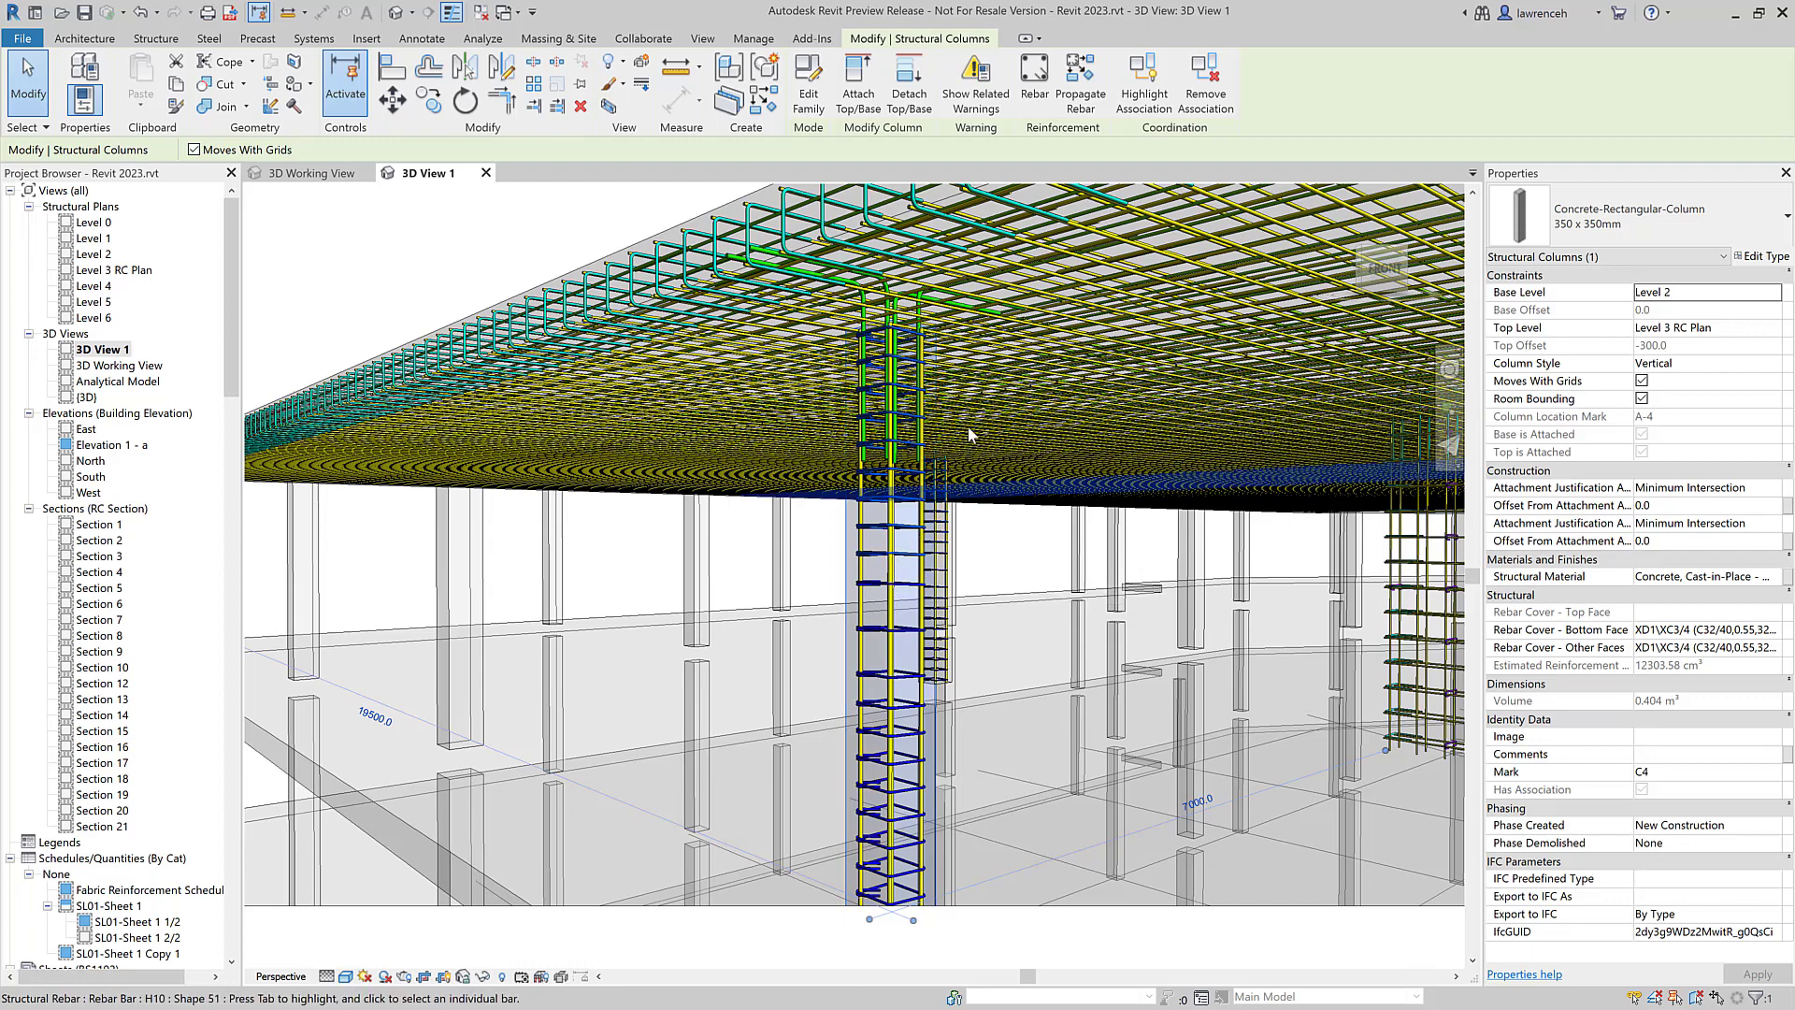
click(1082, 109)
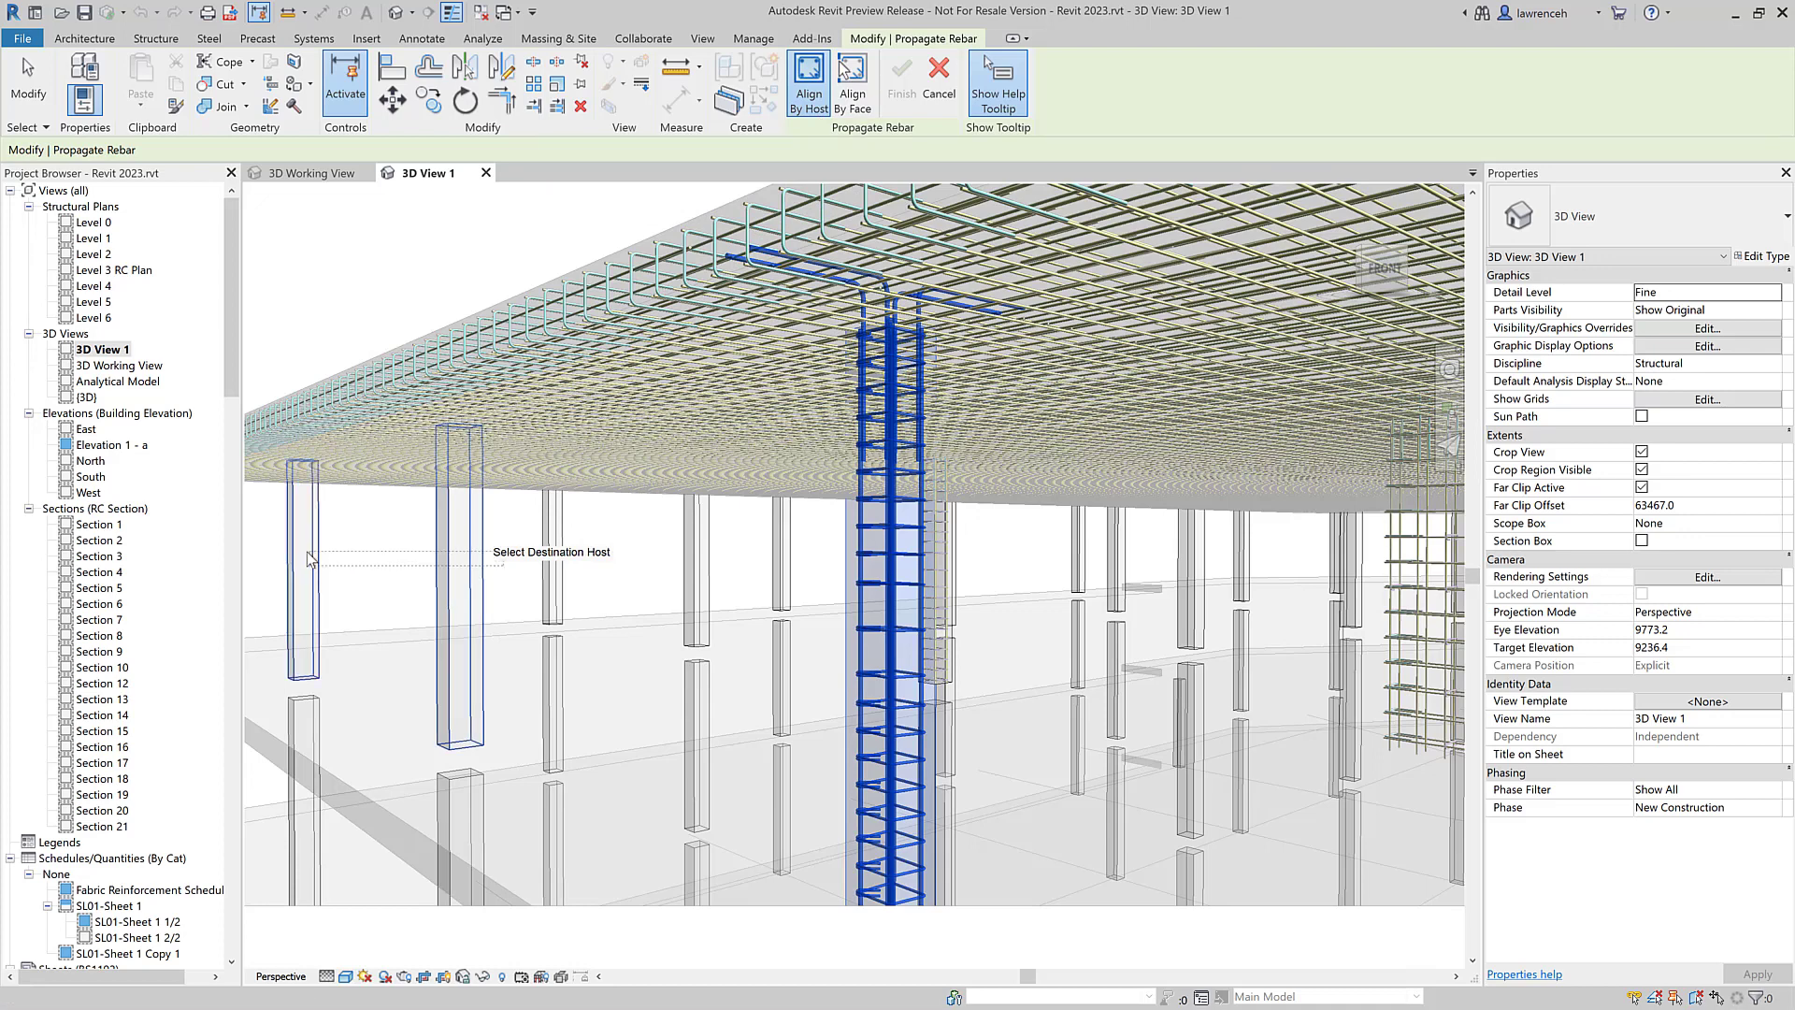
drag(505, 552, 353, 629)
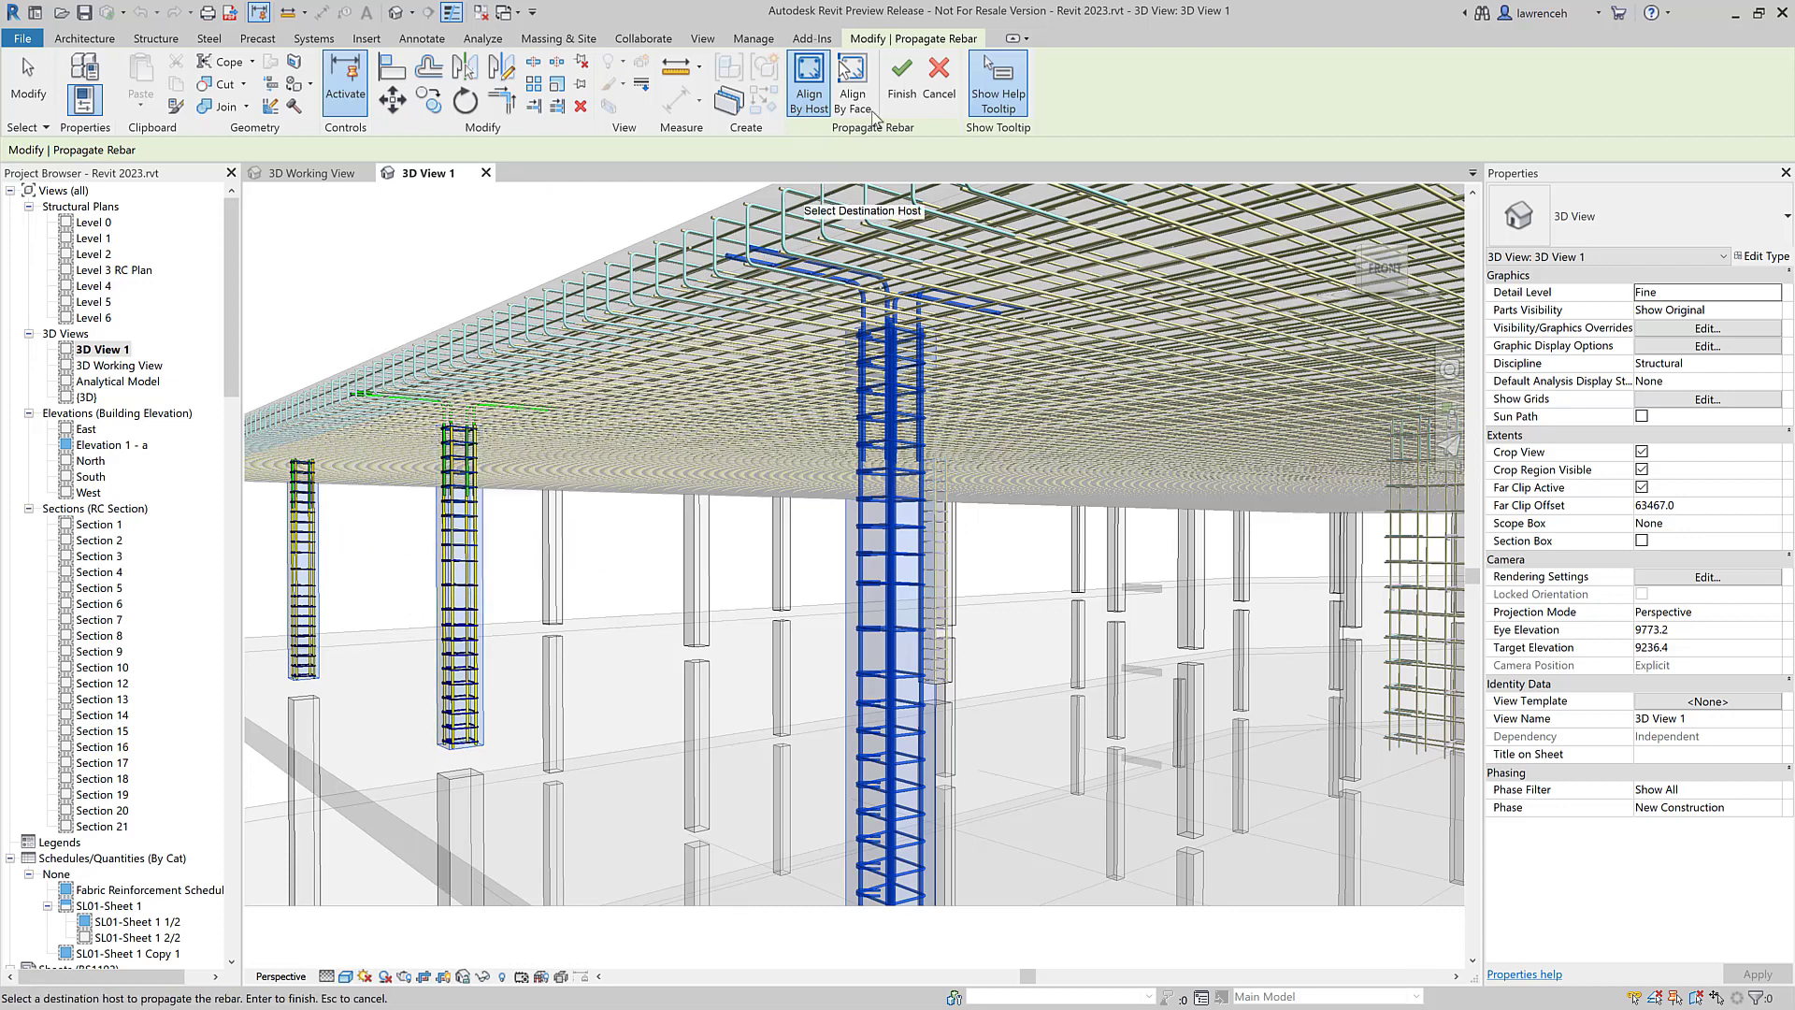
click(901, 82)
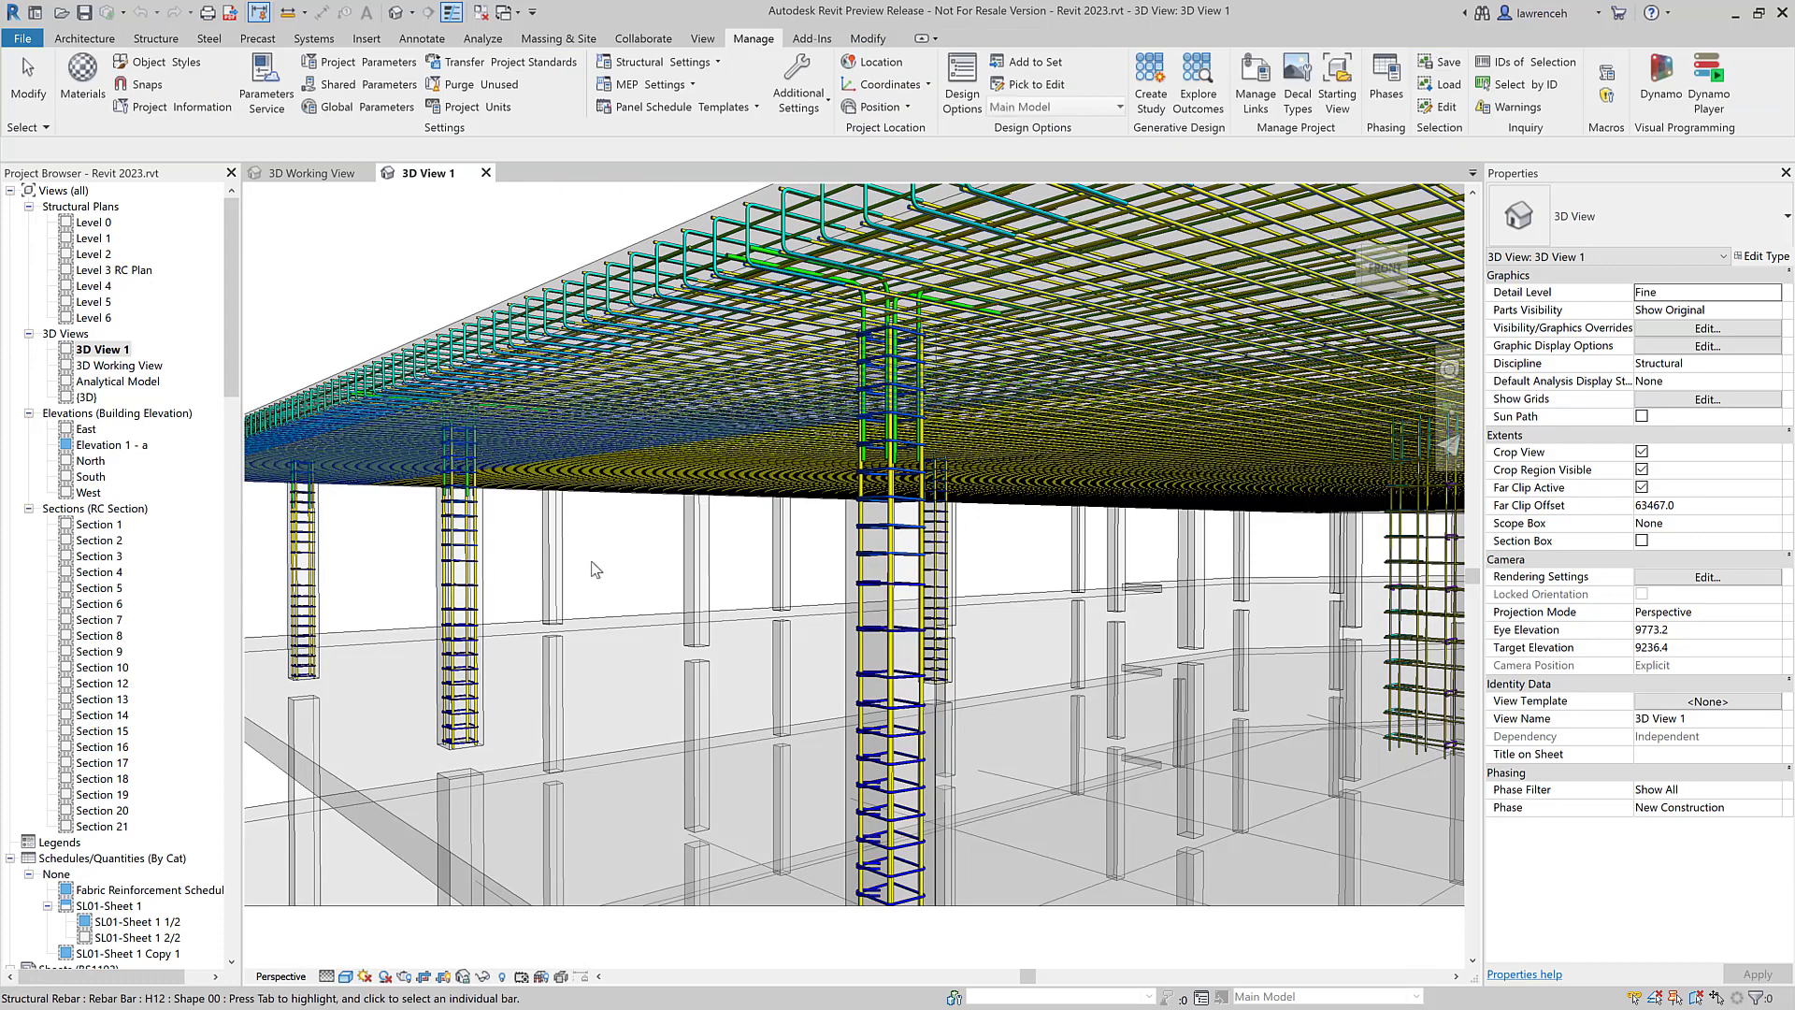
Step: Propagate the rebar of the reinforced column just behind the foreground column to five unreinforced columns on the same level, aligned by host
key(z)
key(f)
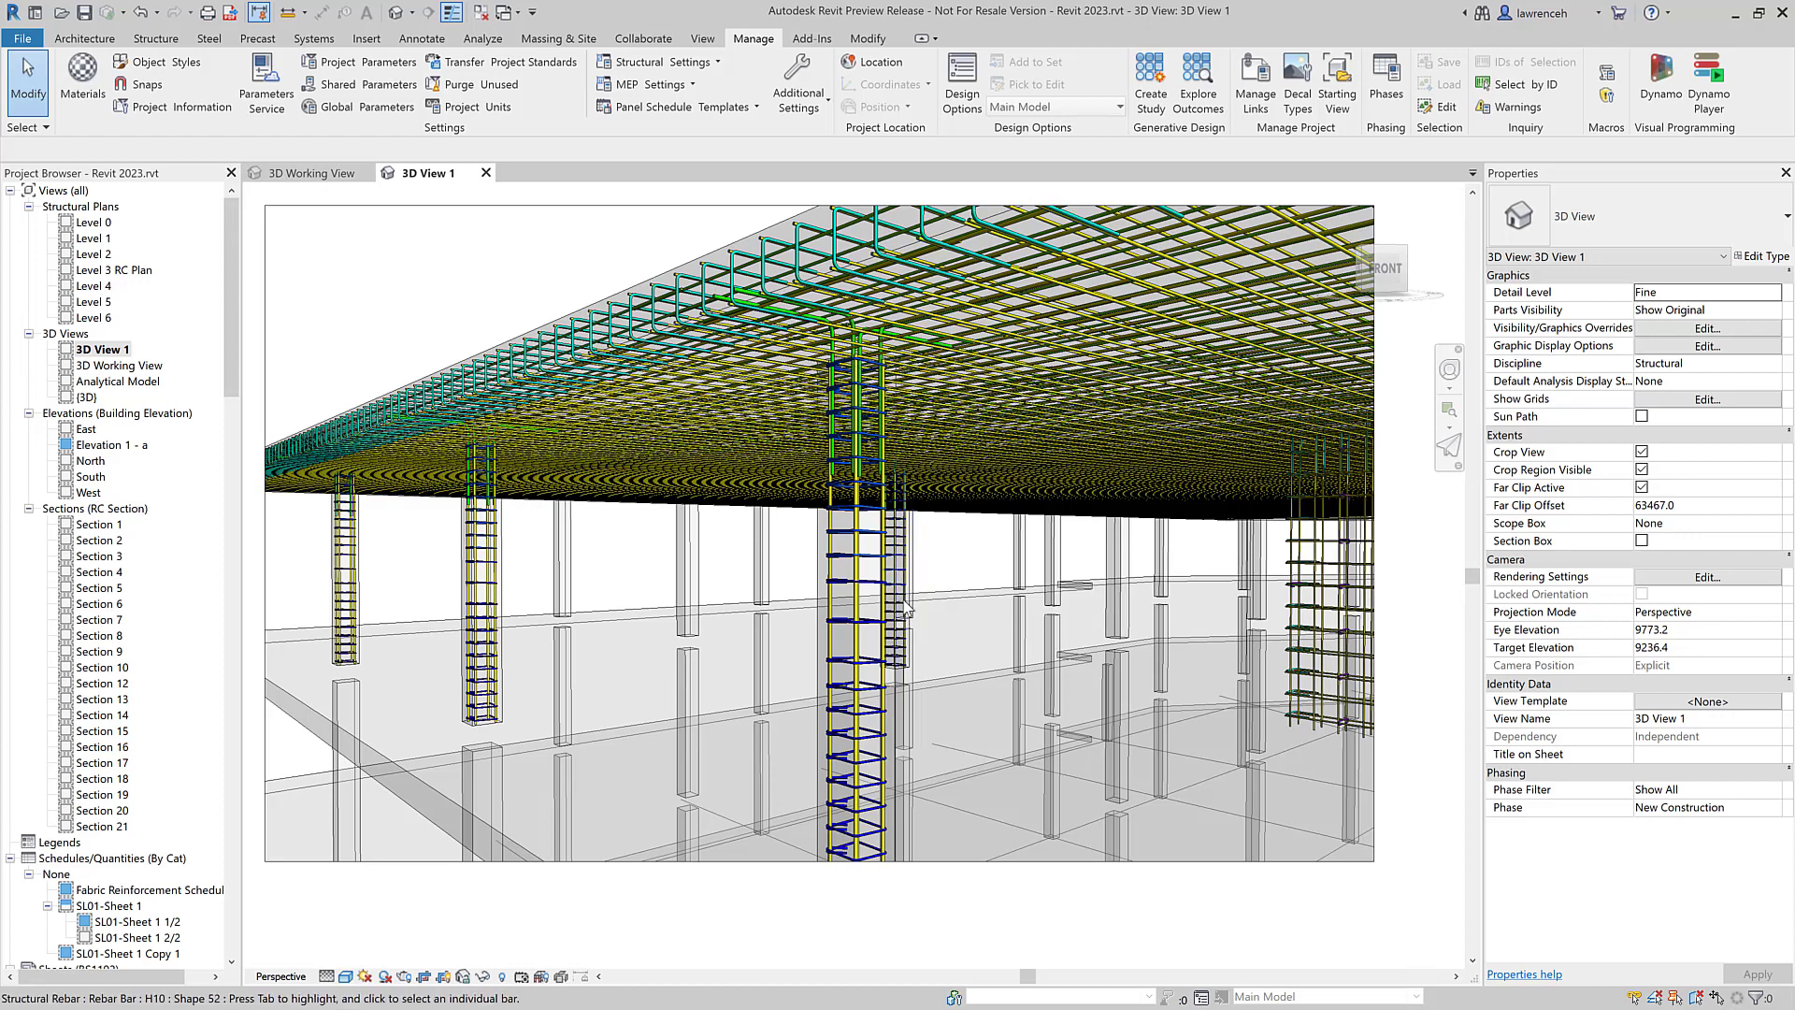
click(926, 632)
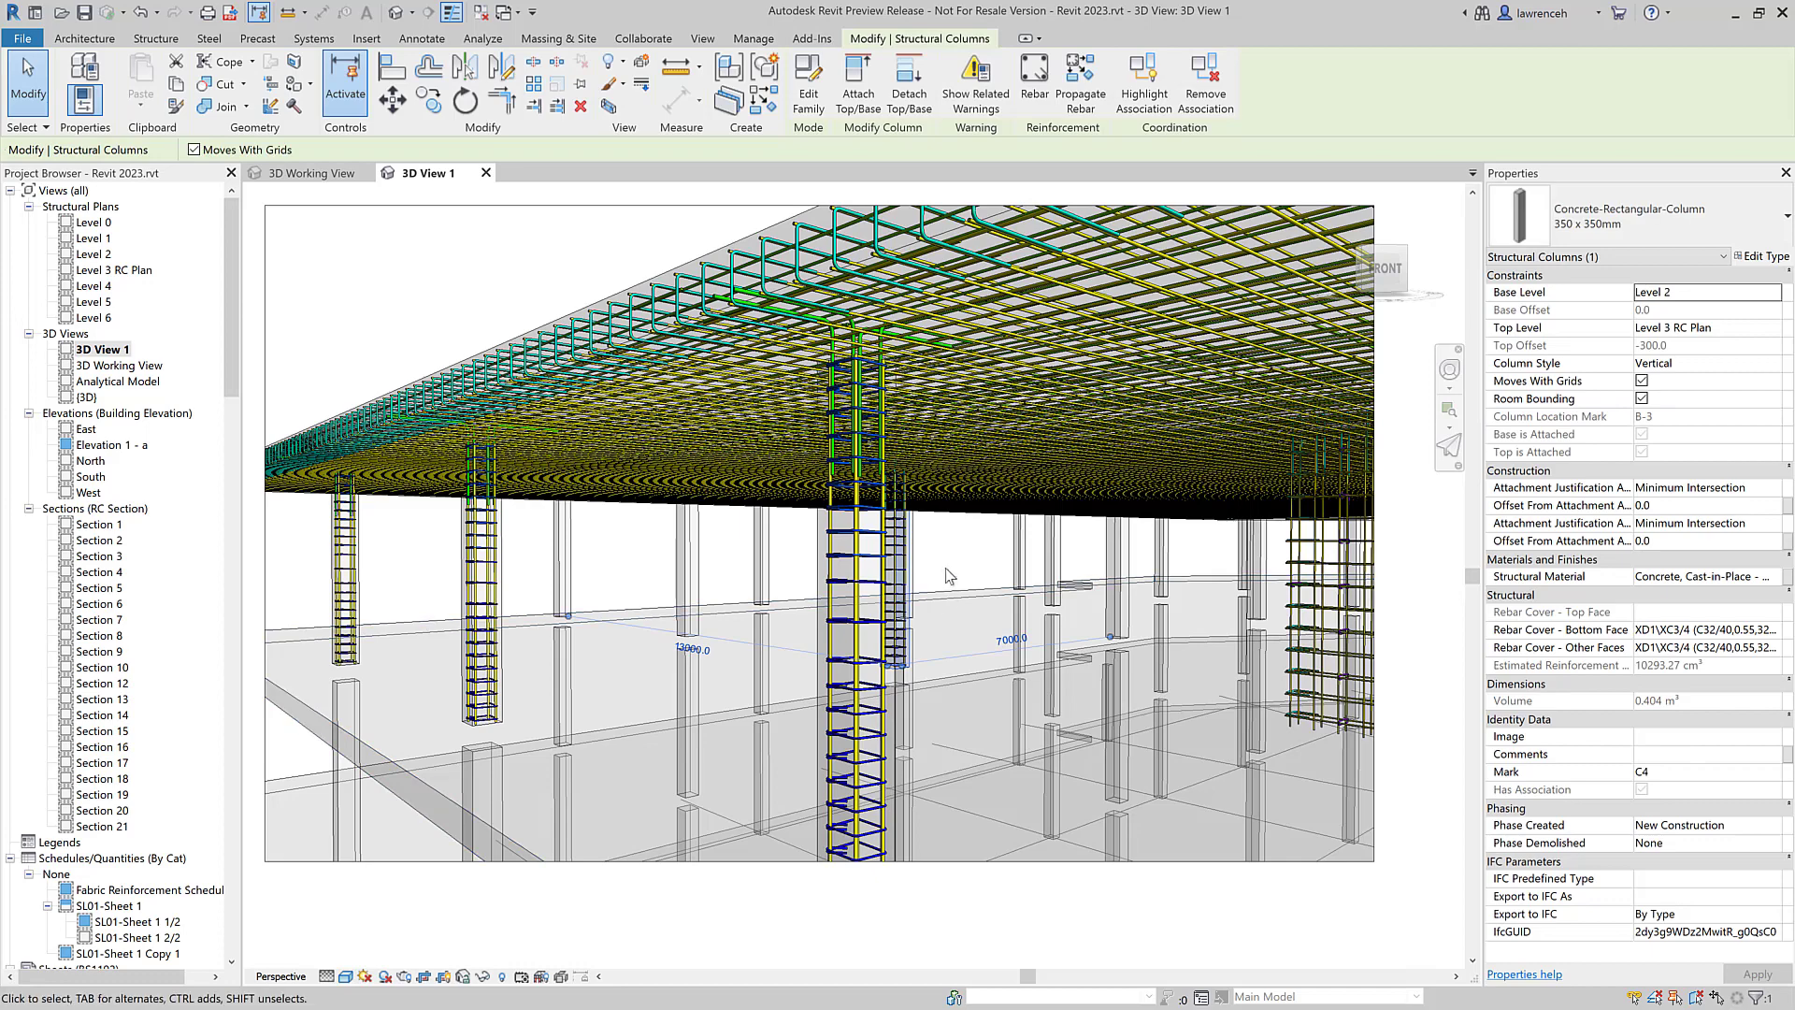
click(1080, 79)
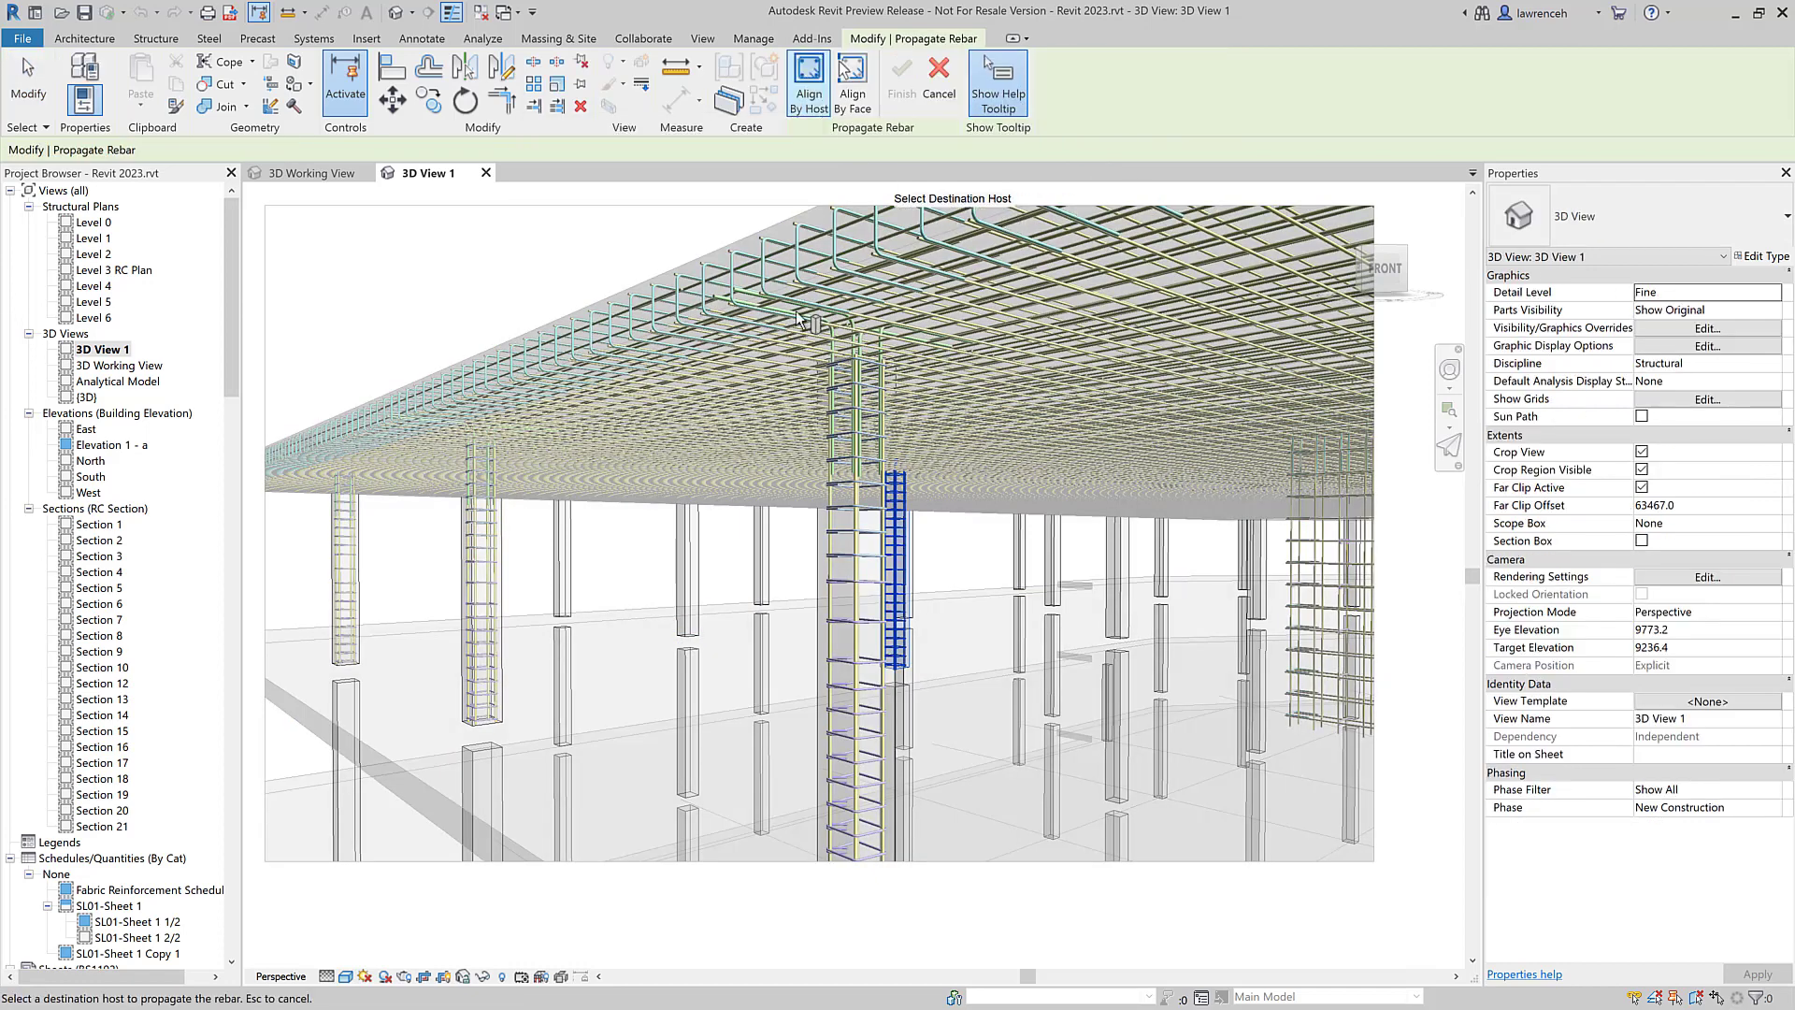
click(690, 589)
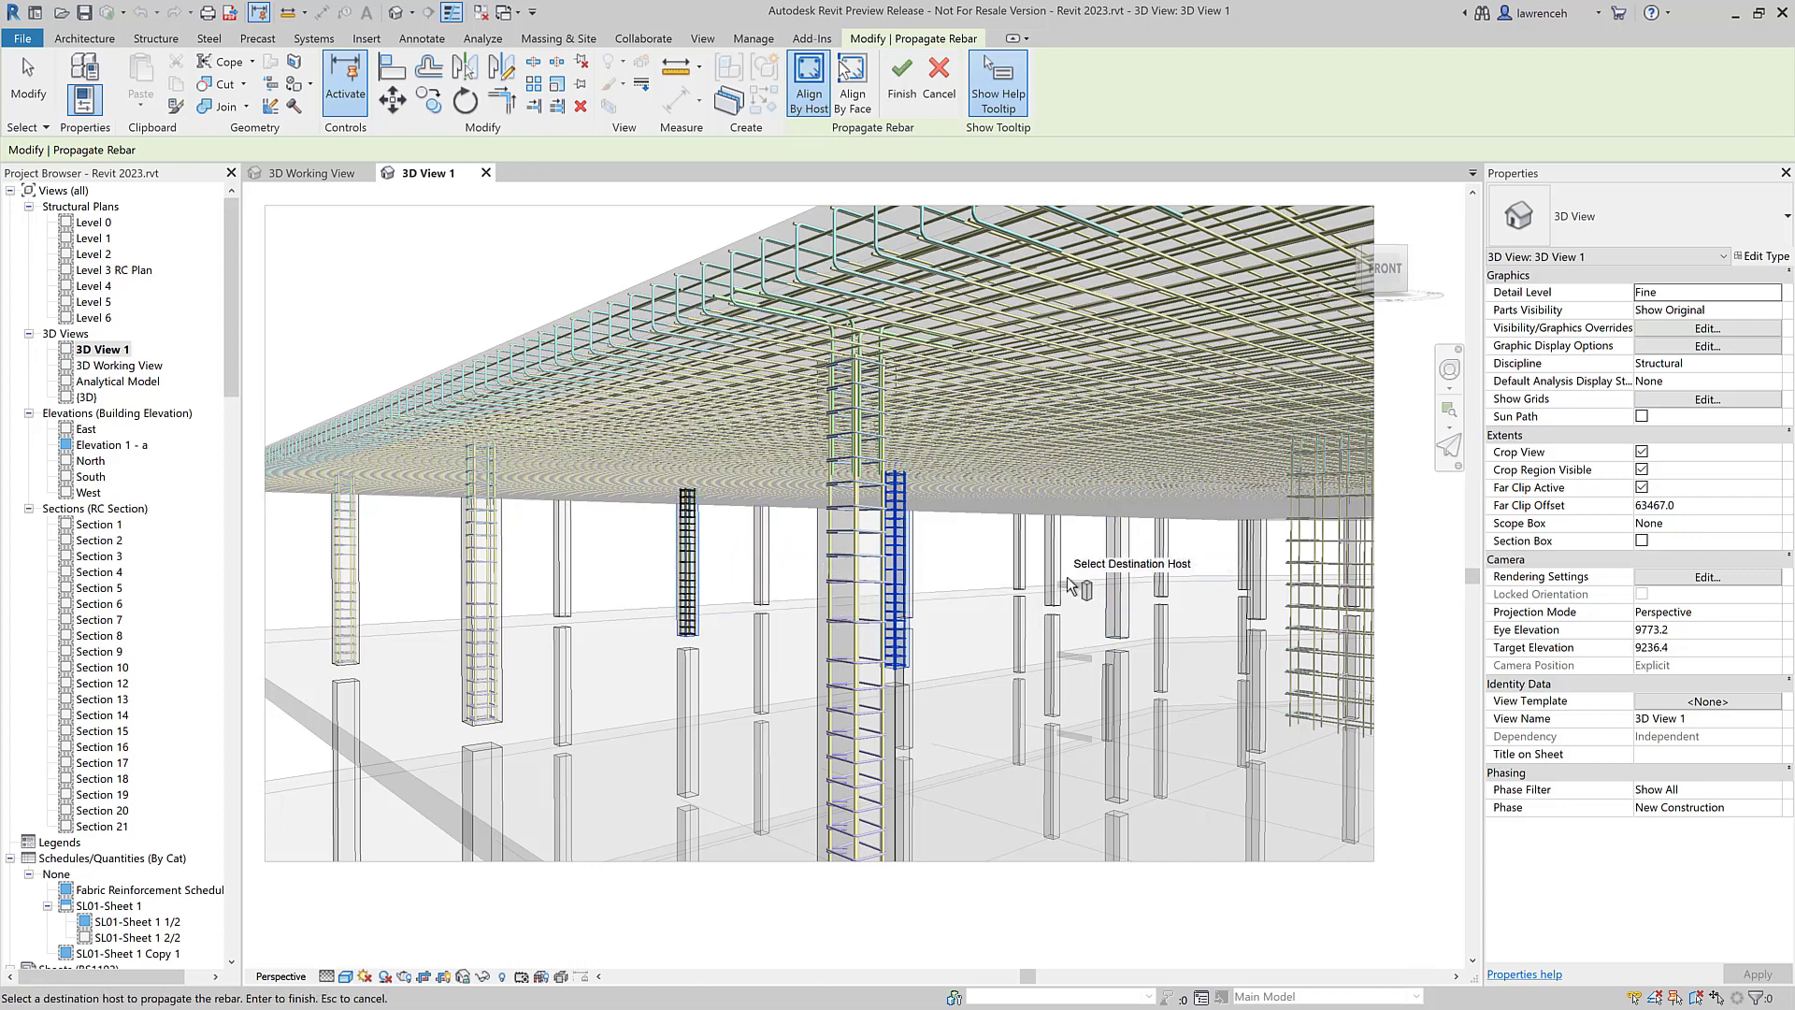
click(761, 585)
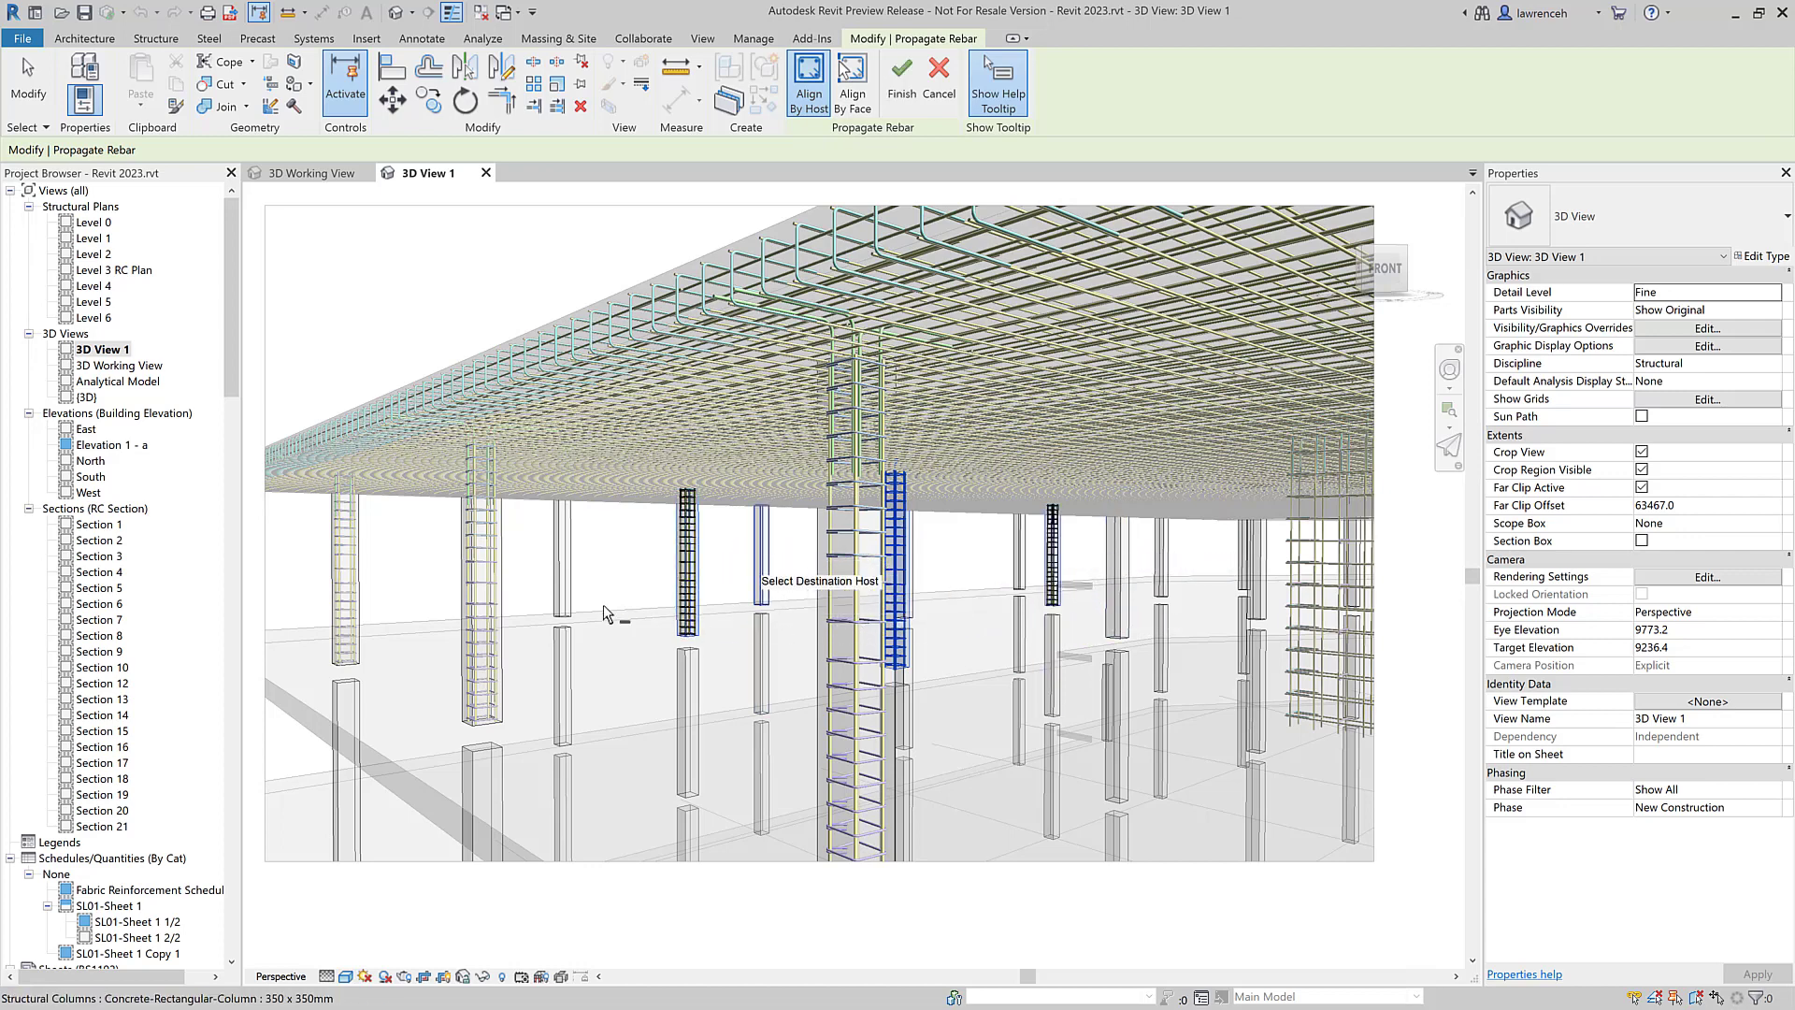
click(573, 605)
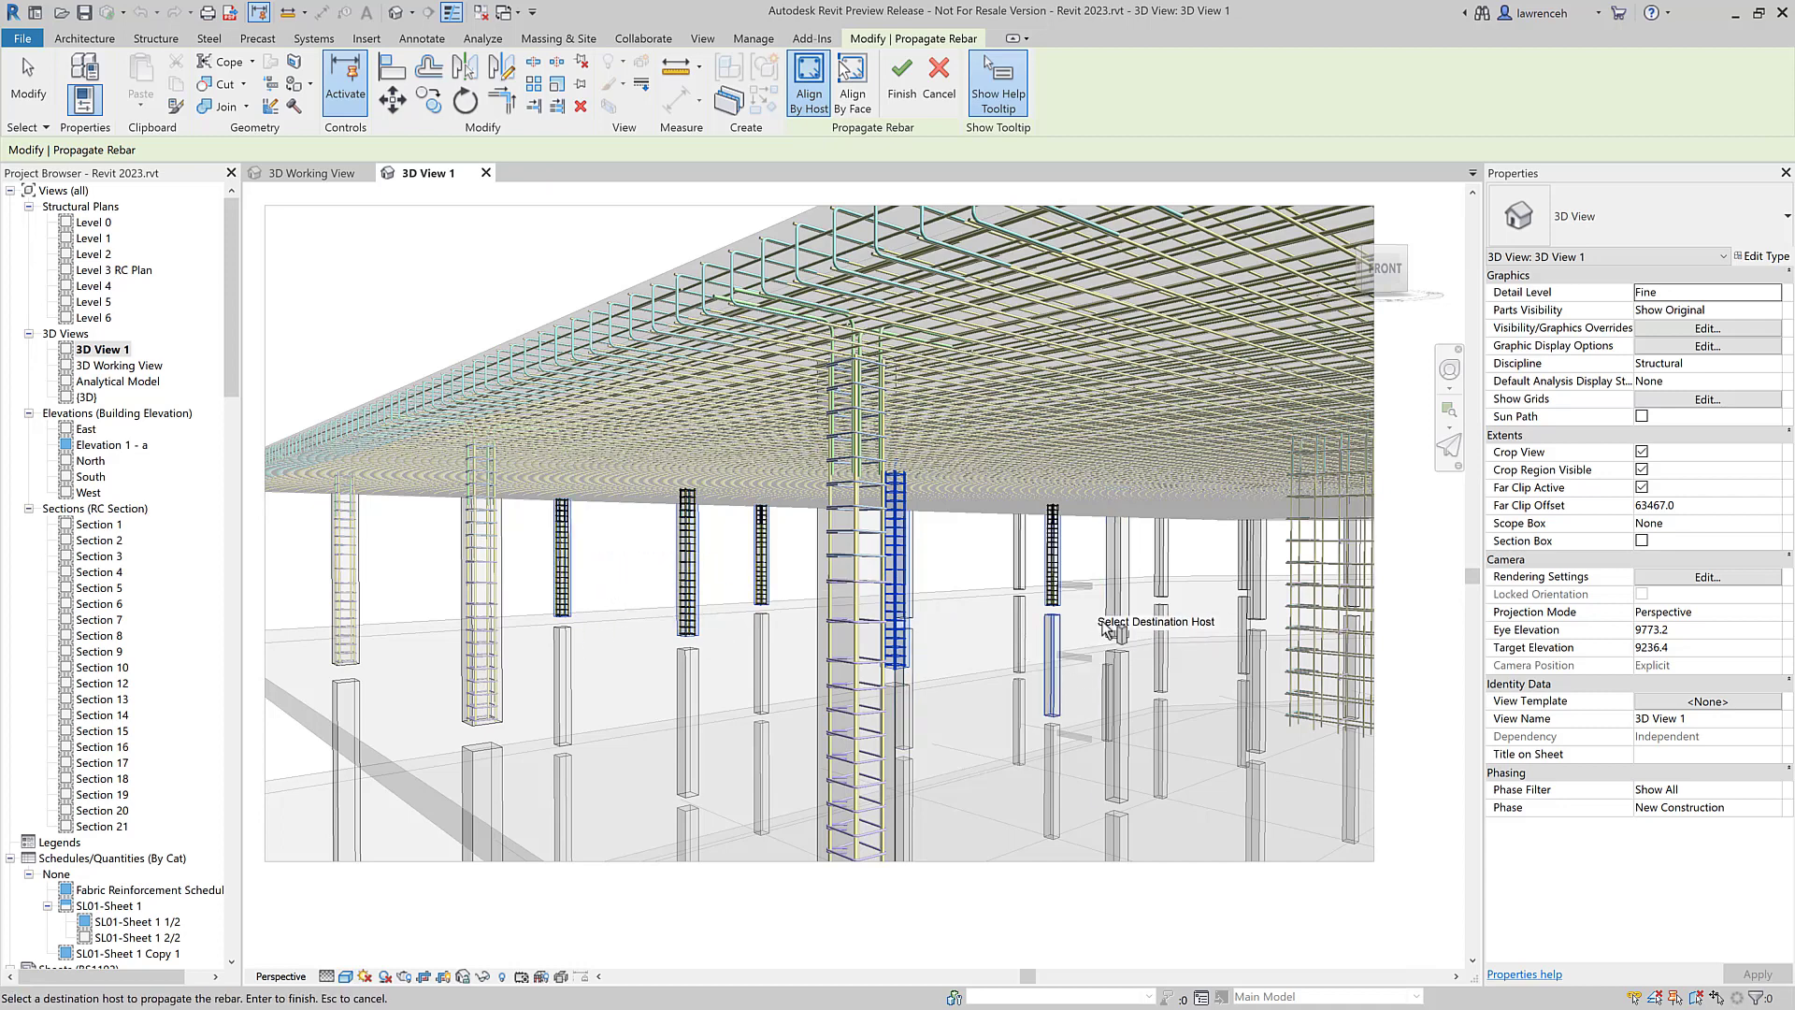
click(1118, 625)
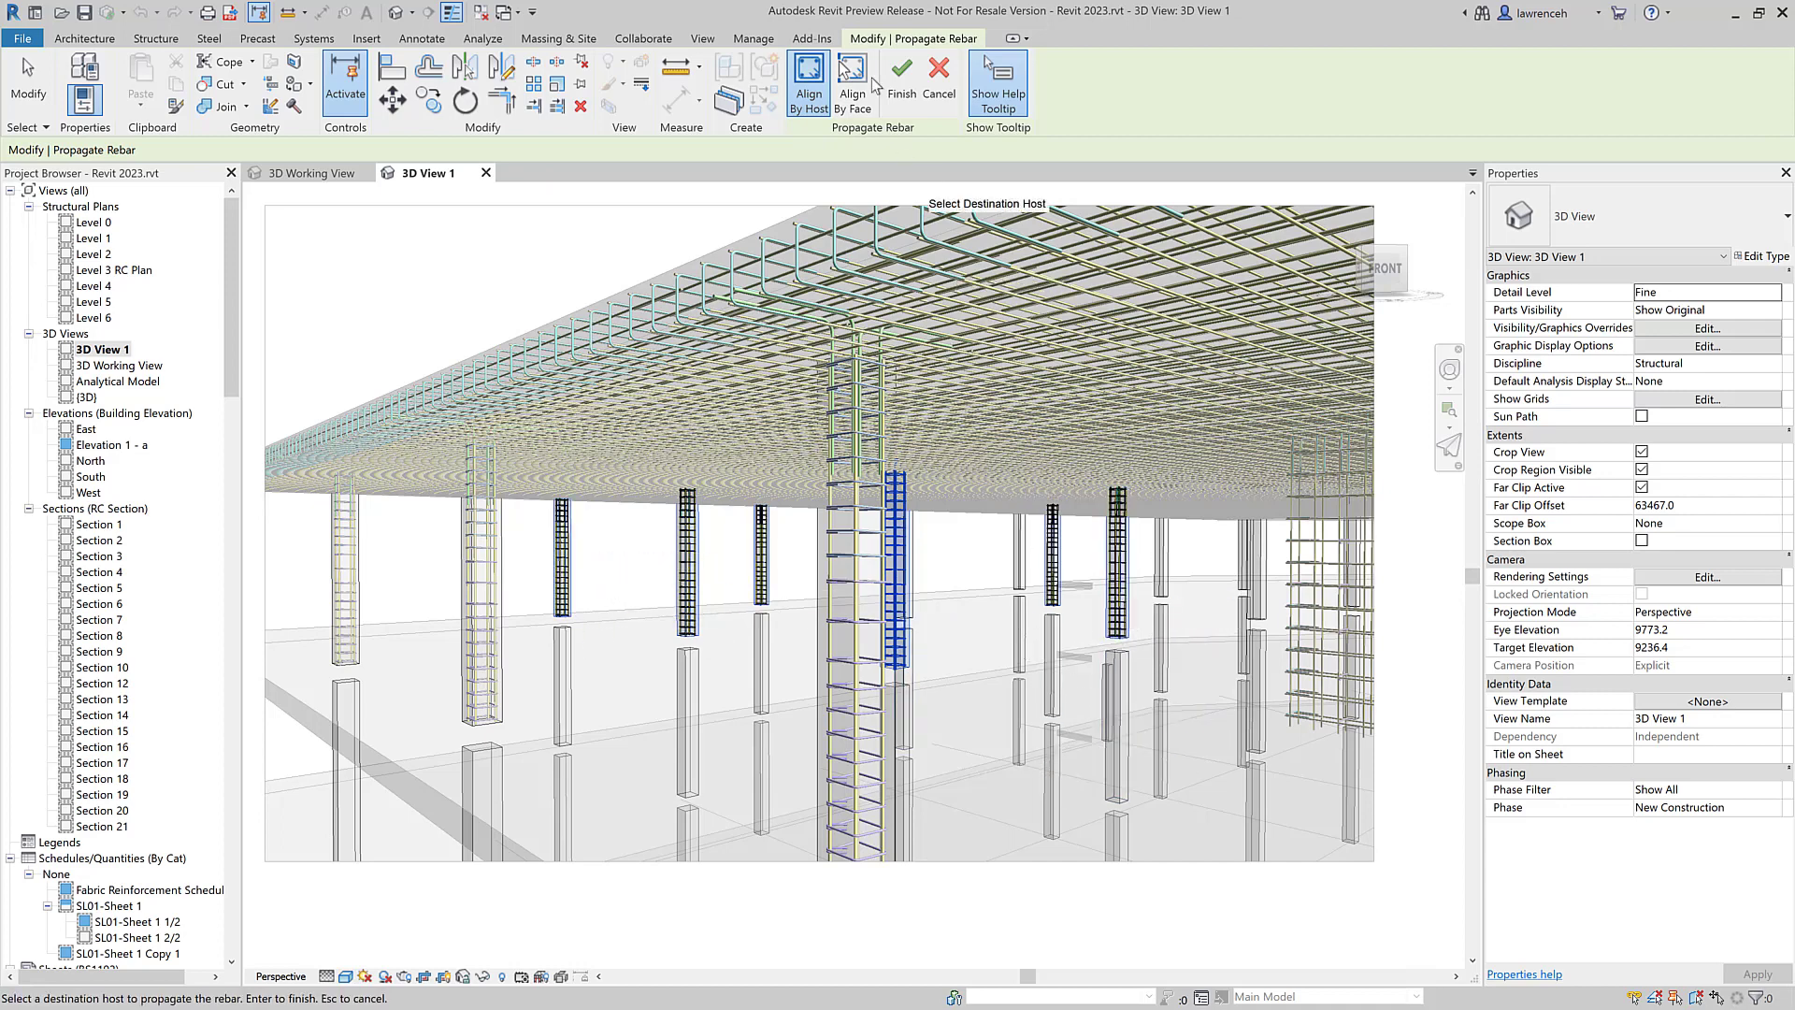
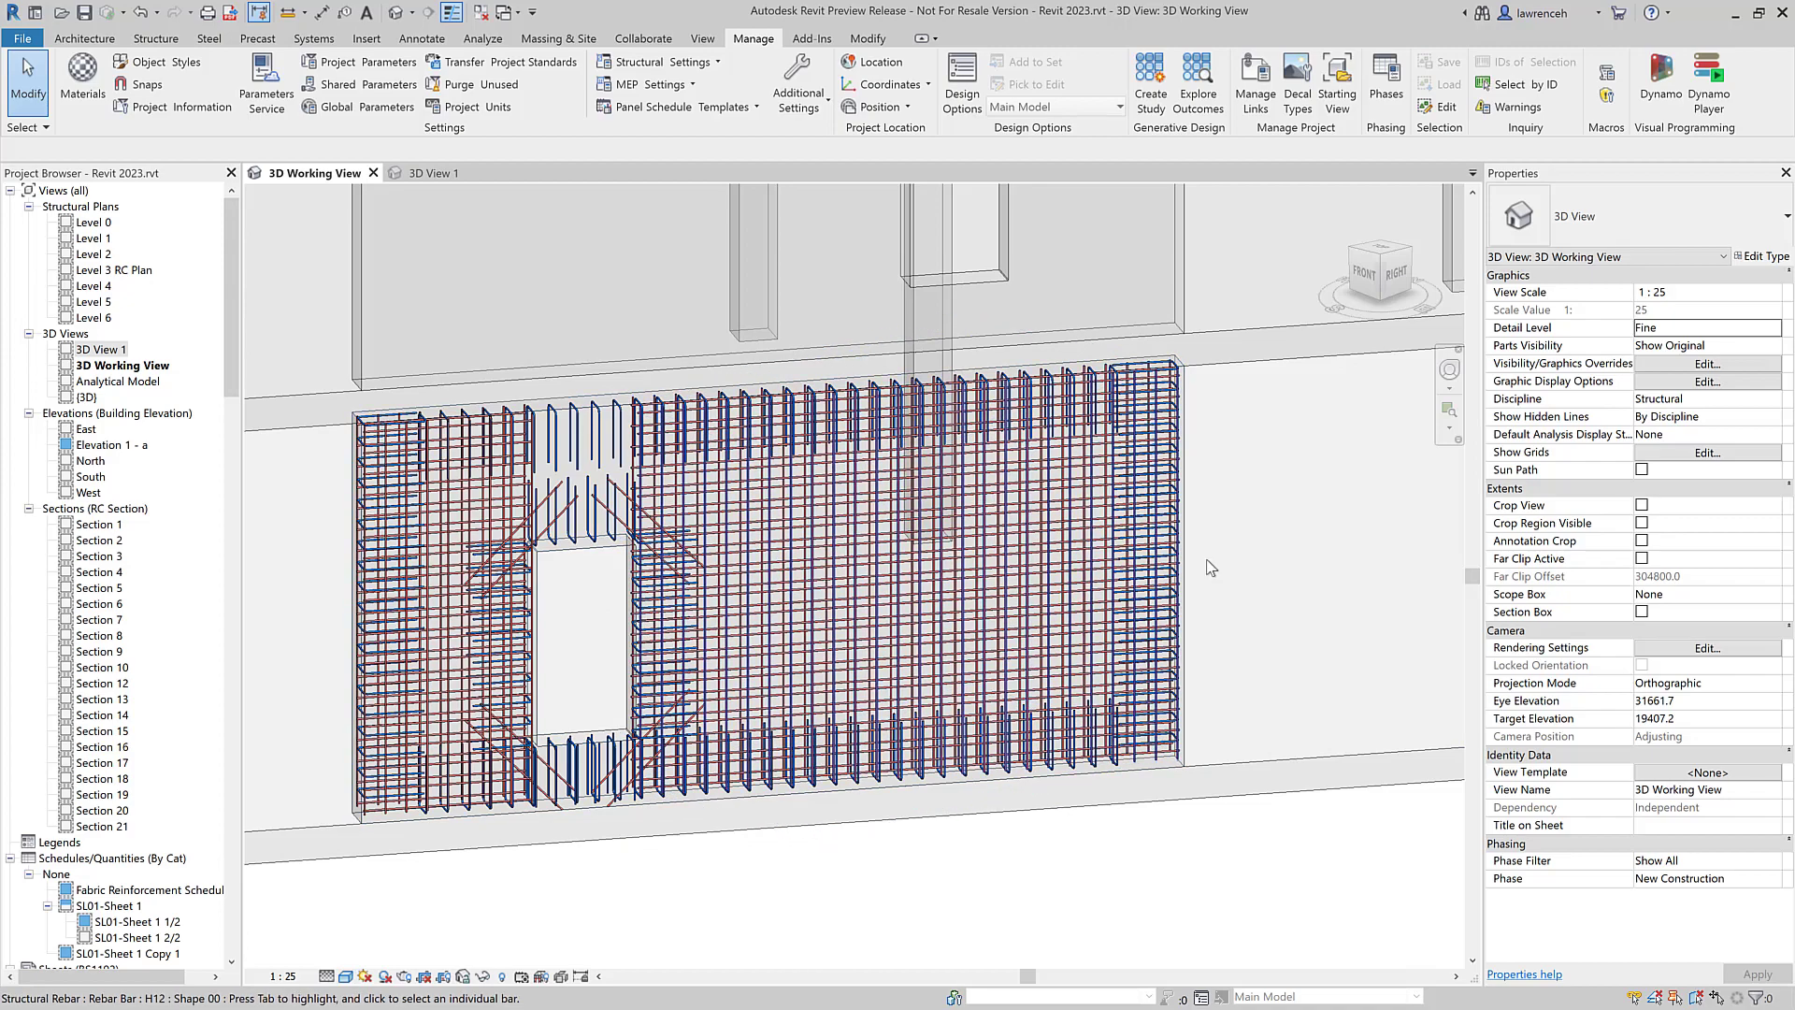
Step: Isolate the reinforced Level 0 wall and the walls stacked above it with a section box around the Level 0 and Level 2 walls
scroll(1234, 617, down, 1)
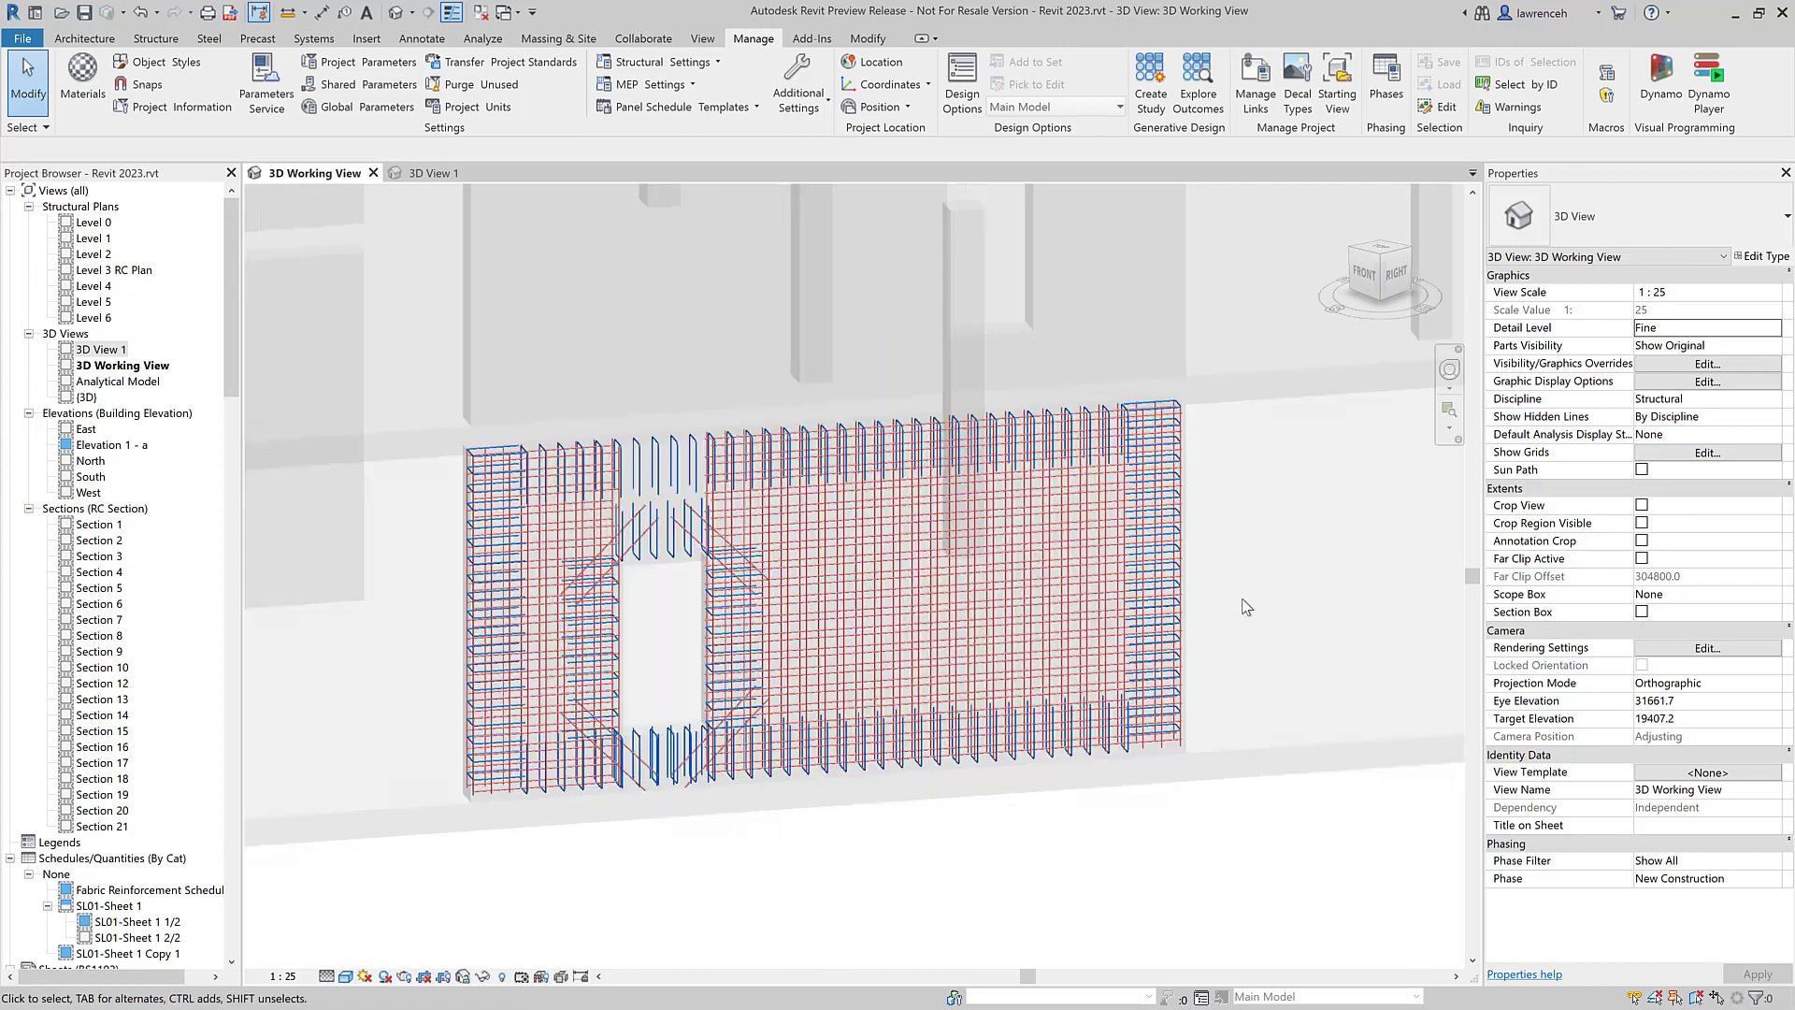
middle_drag(1246, 606, 1237, 779)
scroll(1221, 702, down, 1)
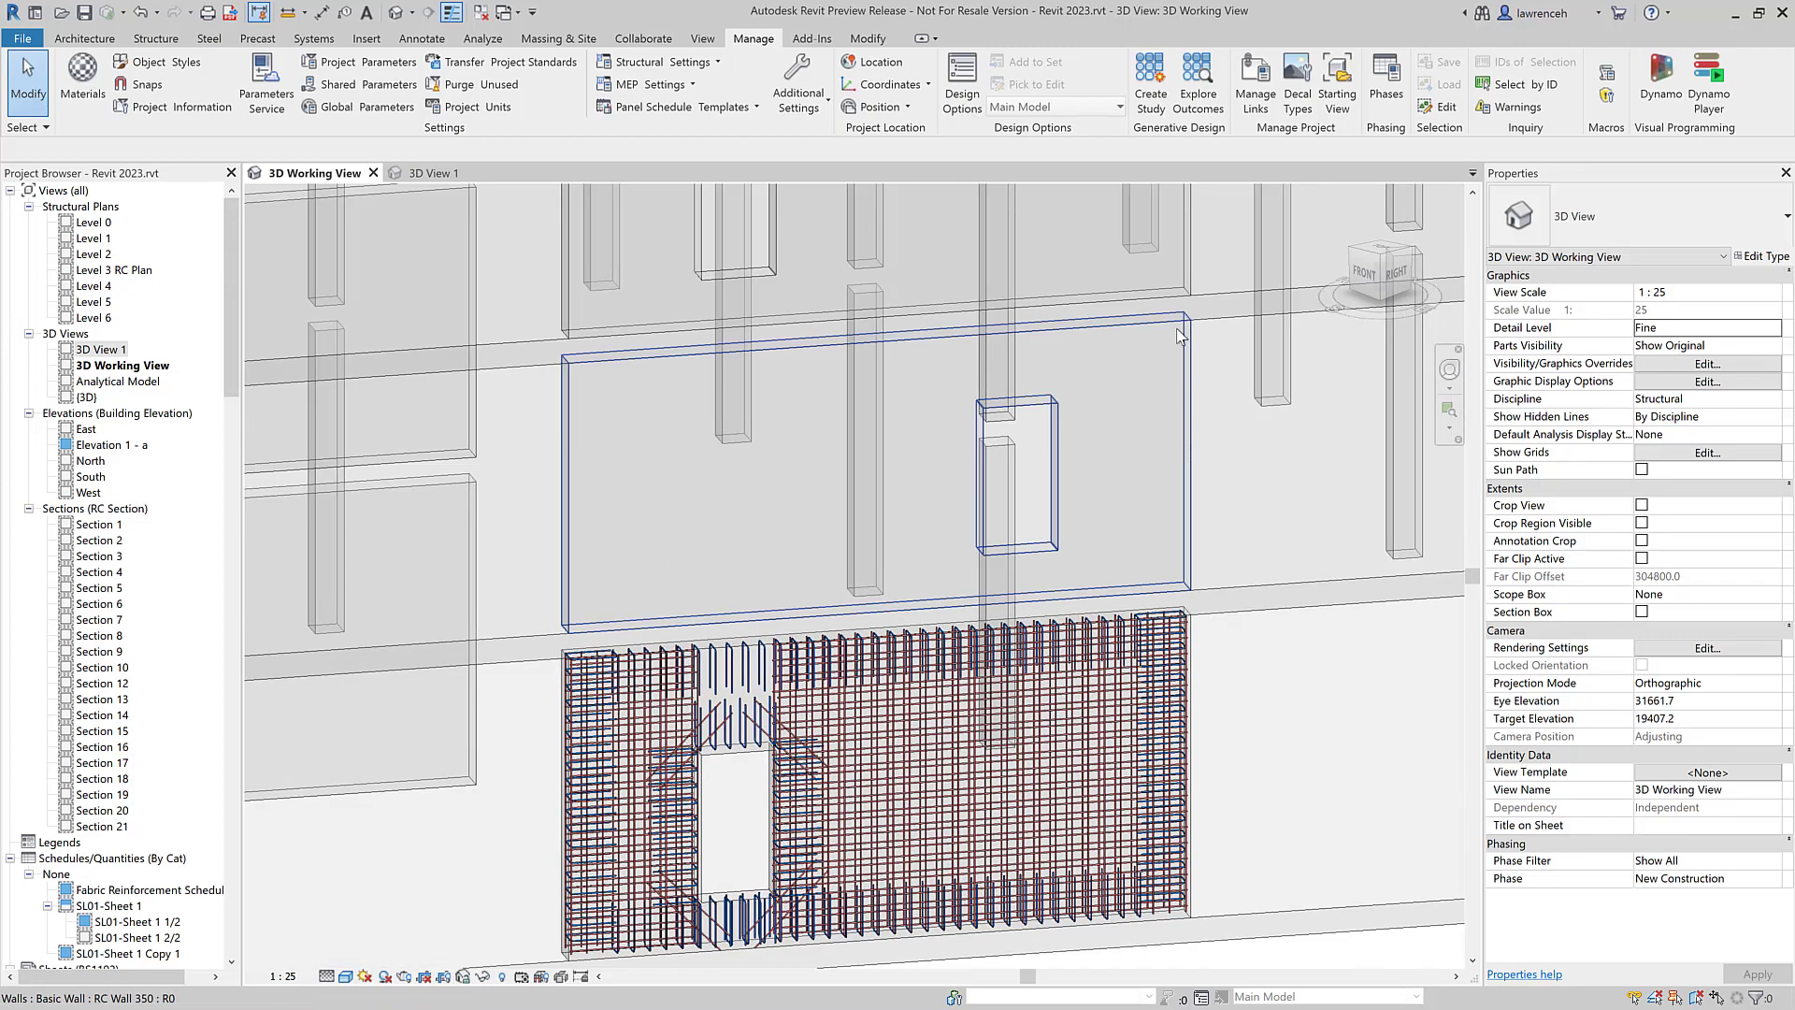
middle_drag(1221, 495, 1197, 548)
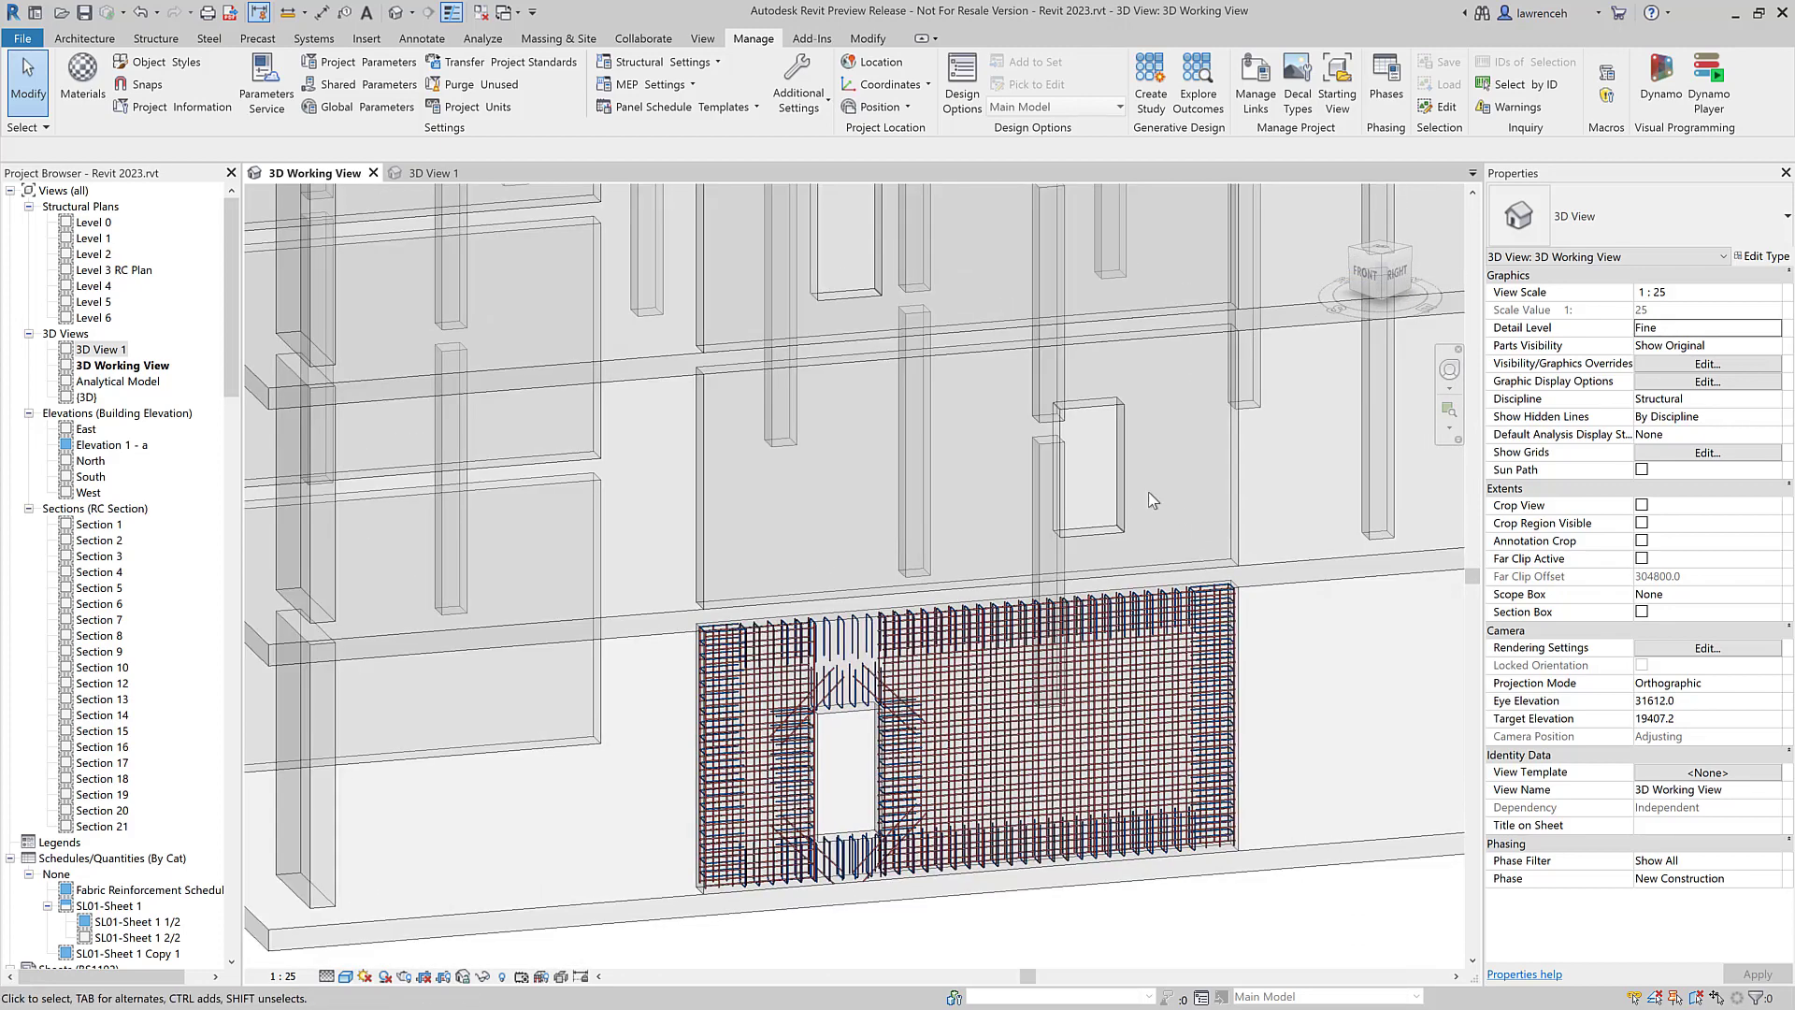
scroll(986, 564, down, 1)
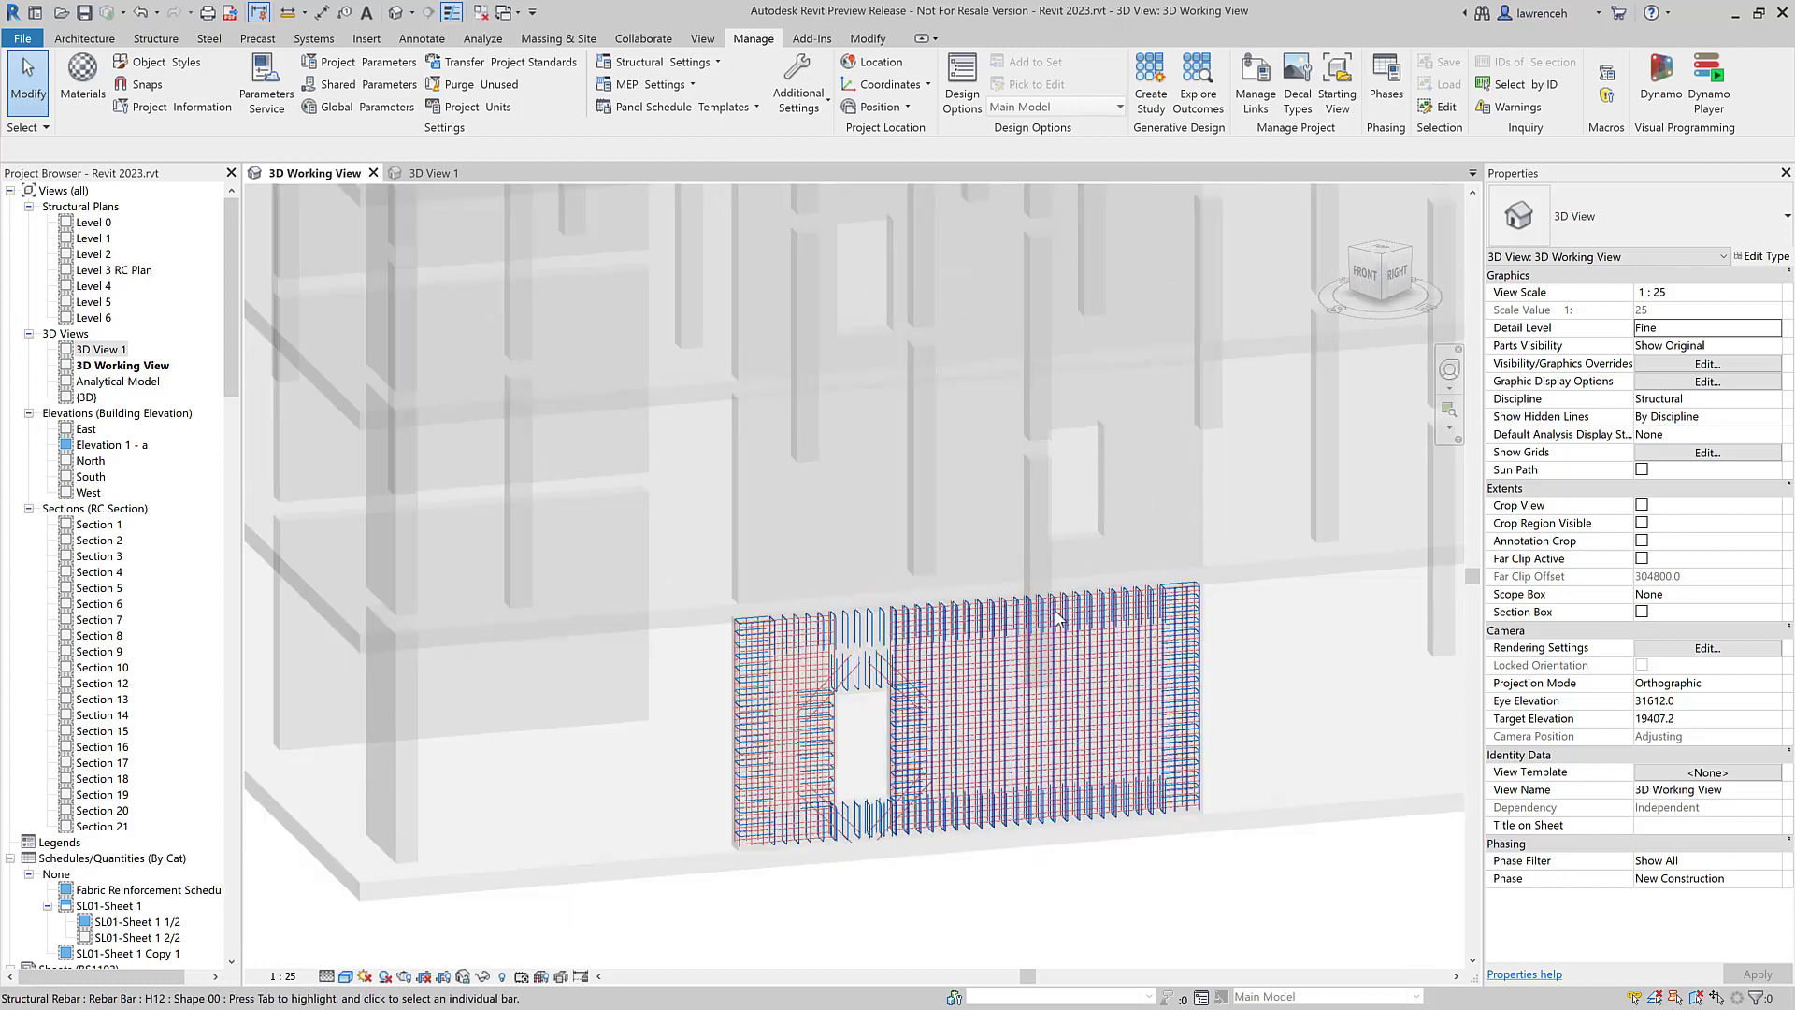
click(693, 810)
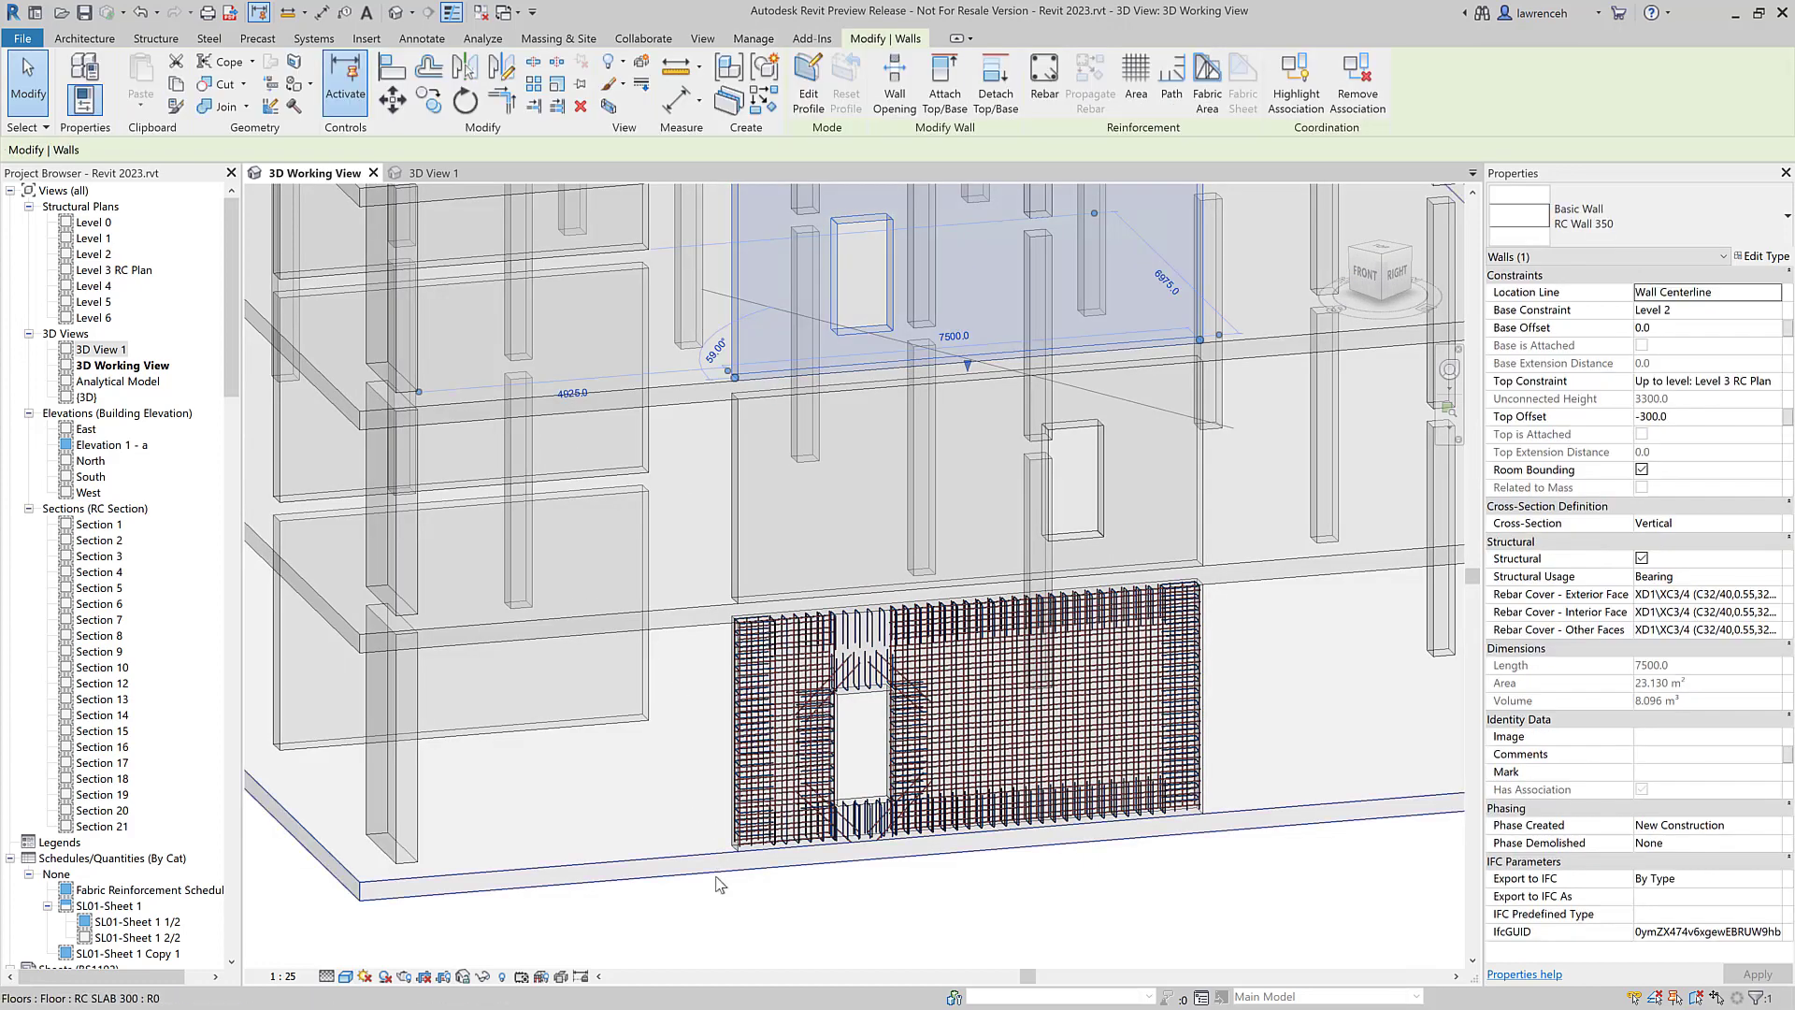
scroll(729, 821, up, 5)
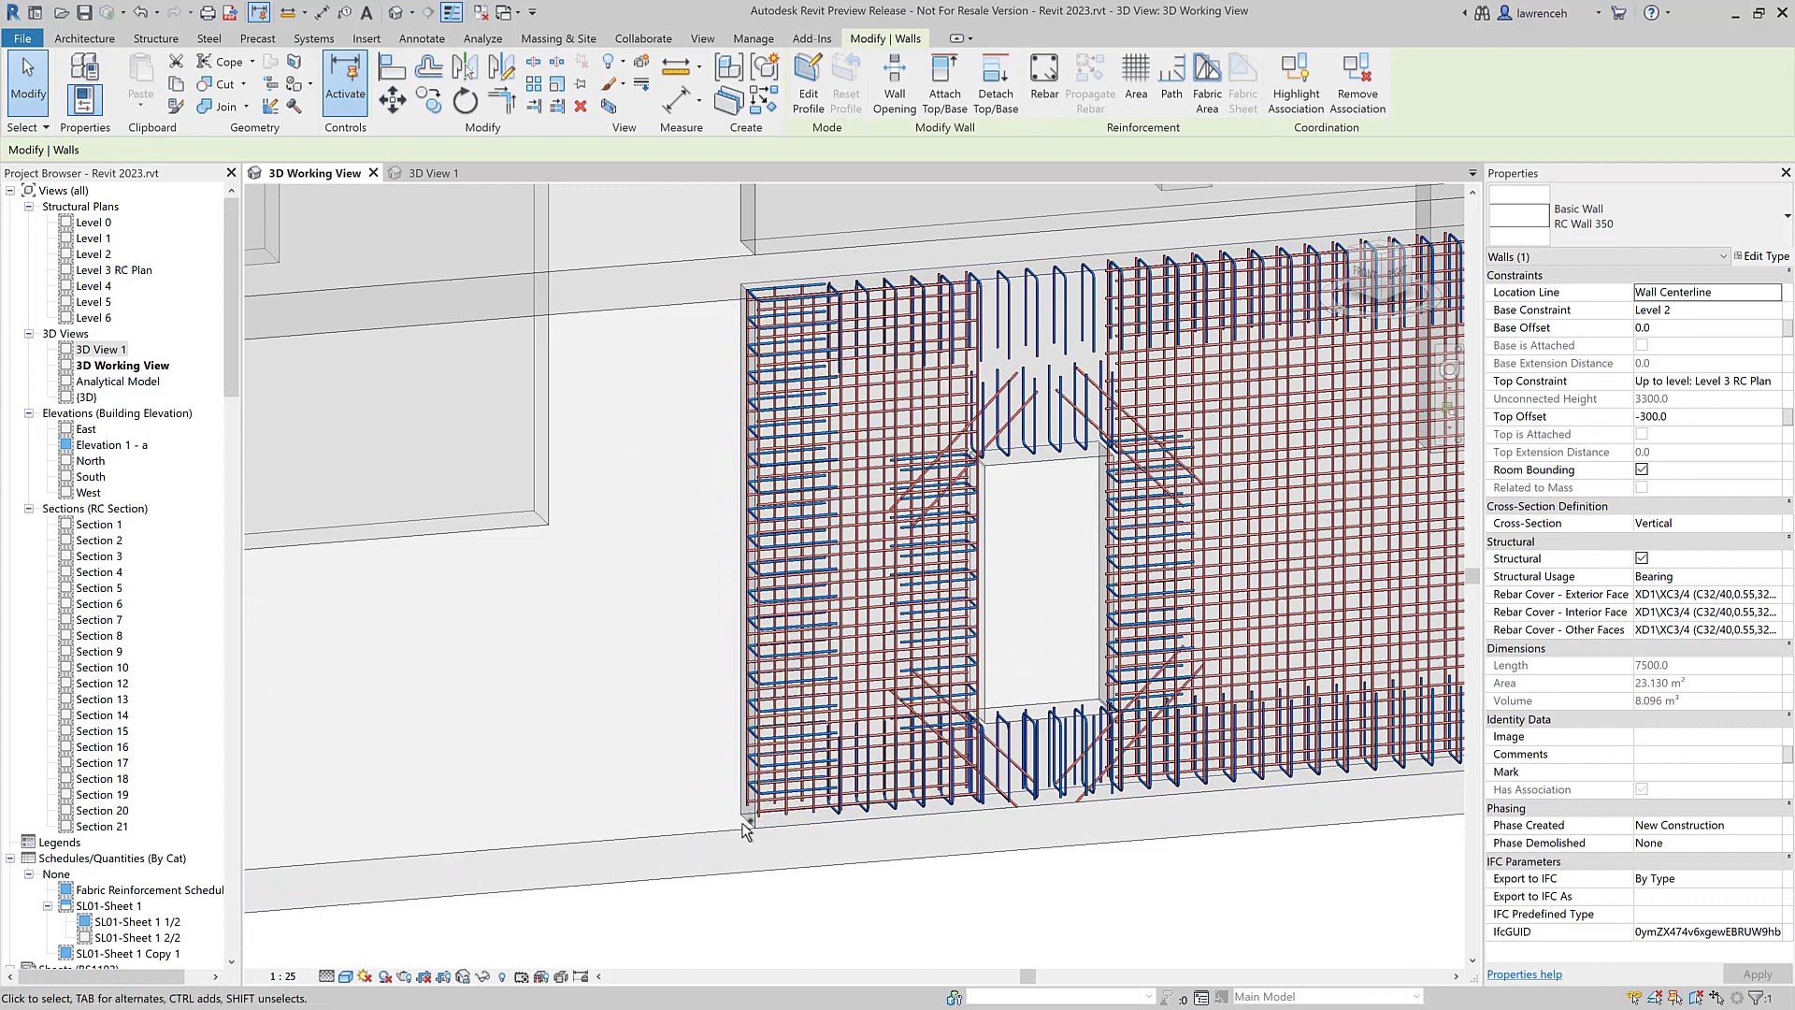
ctrl+click(736, 806)
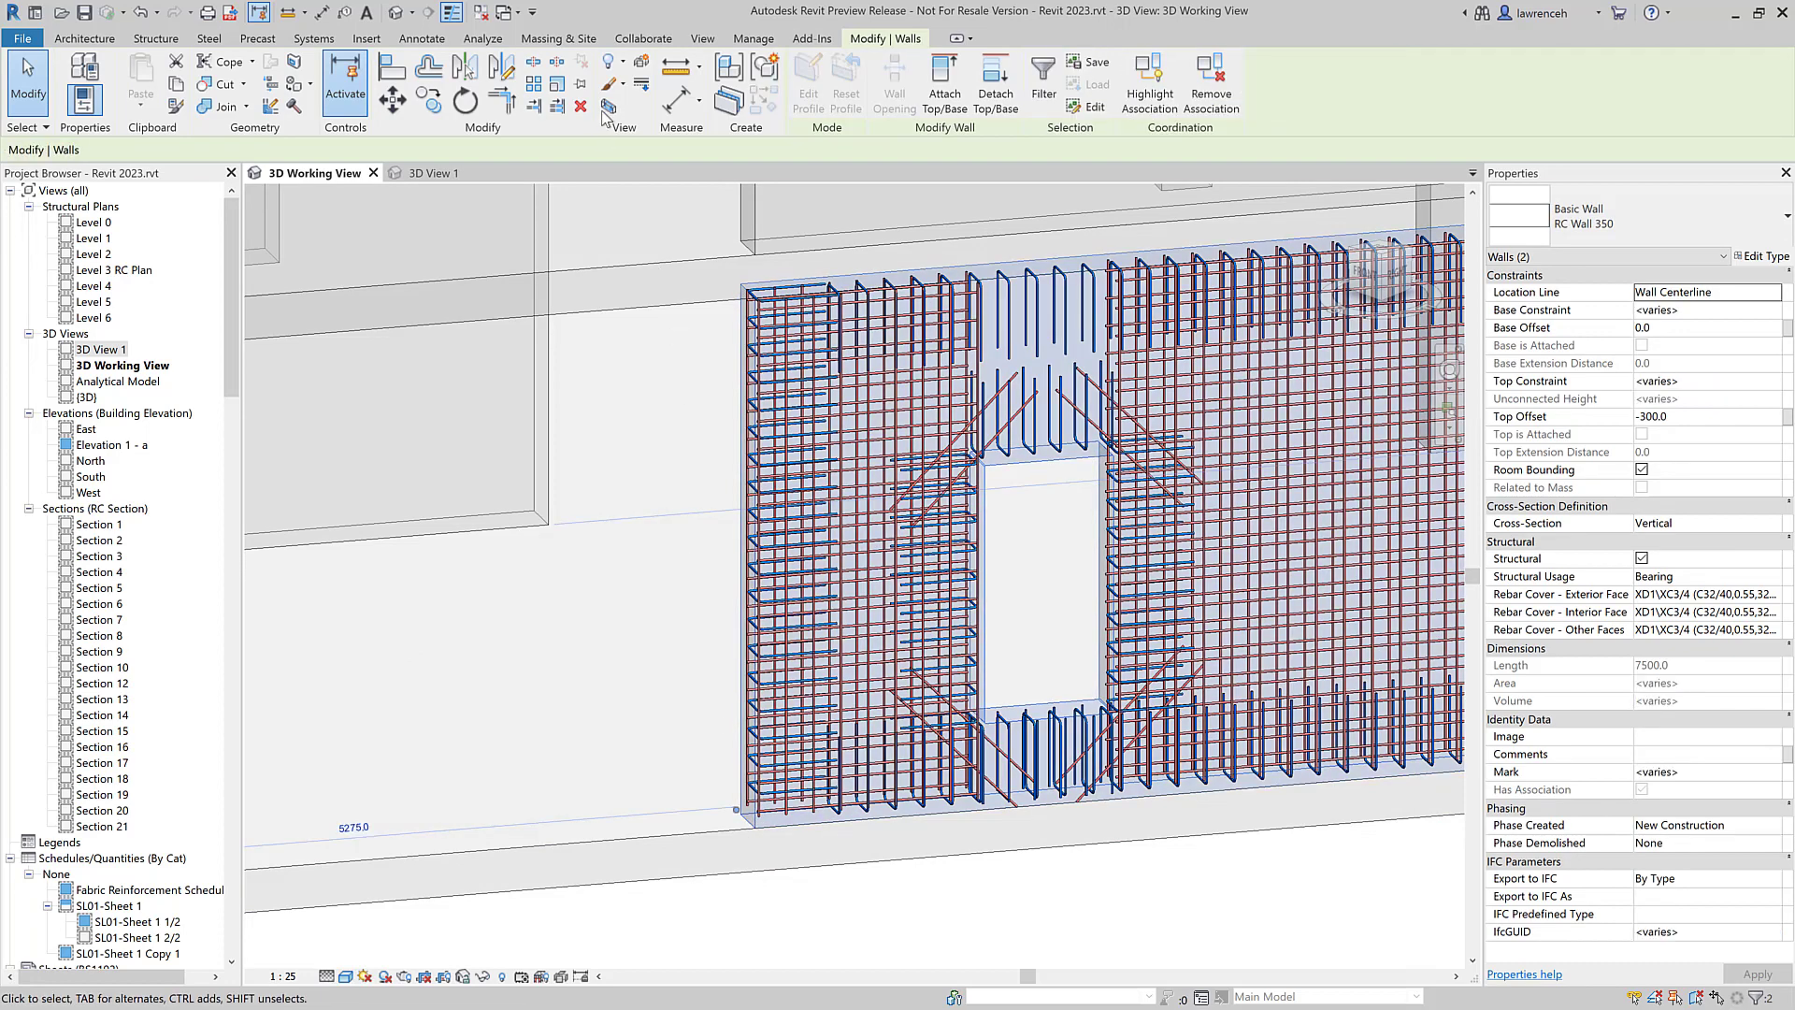
key(z)
key(f)
key(Escape)
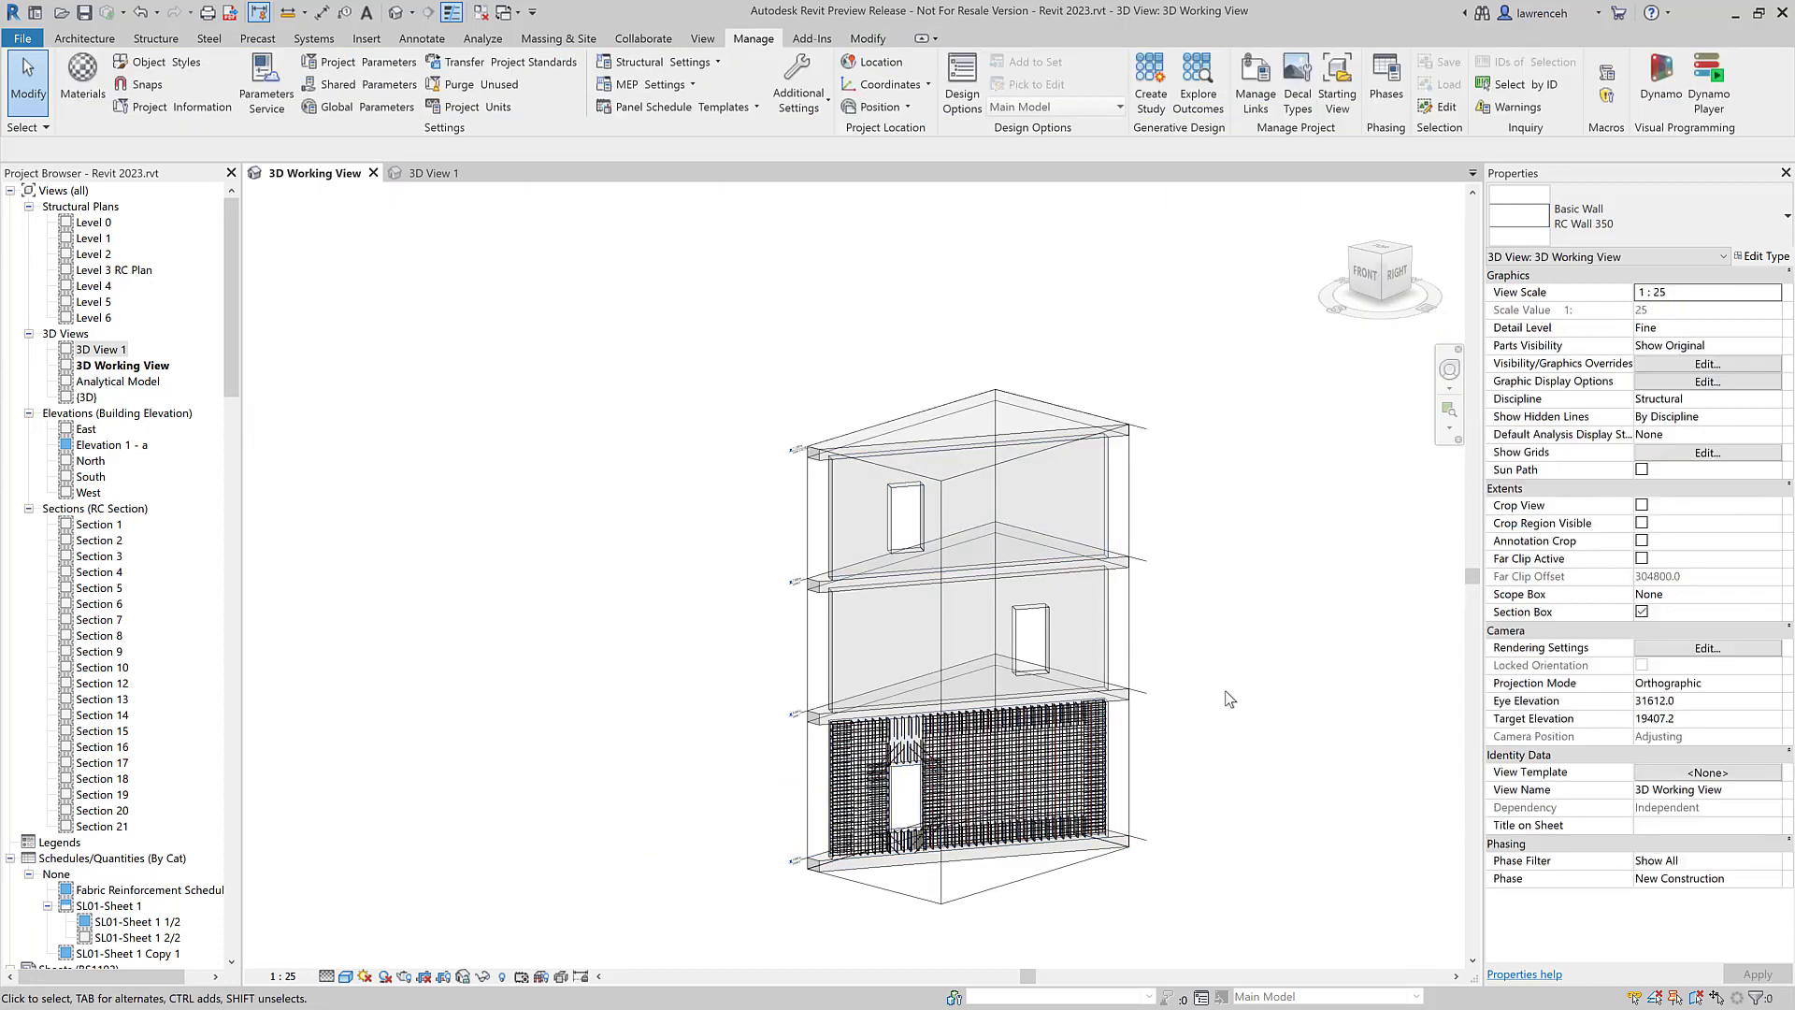
Step: Propagate the Level 0 RC Wall 350 rebar to the two walls above it, aligned by host, and turn off the section box
shift+middle_drag(1222, 726, 1294, 721)
key(z)
key(f)
scroll(1295, 721, up, 5)
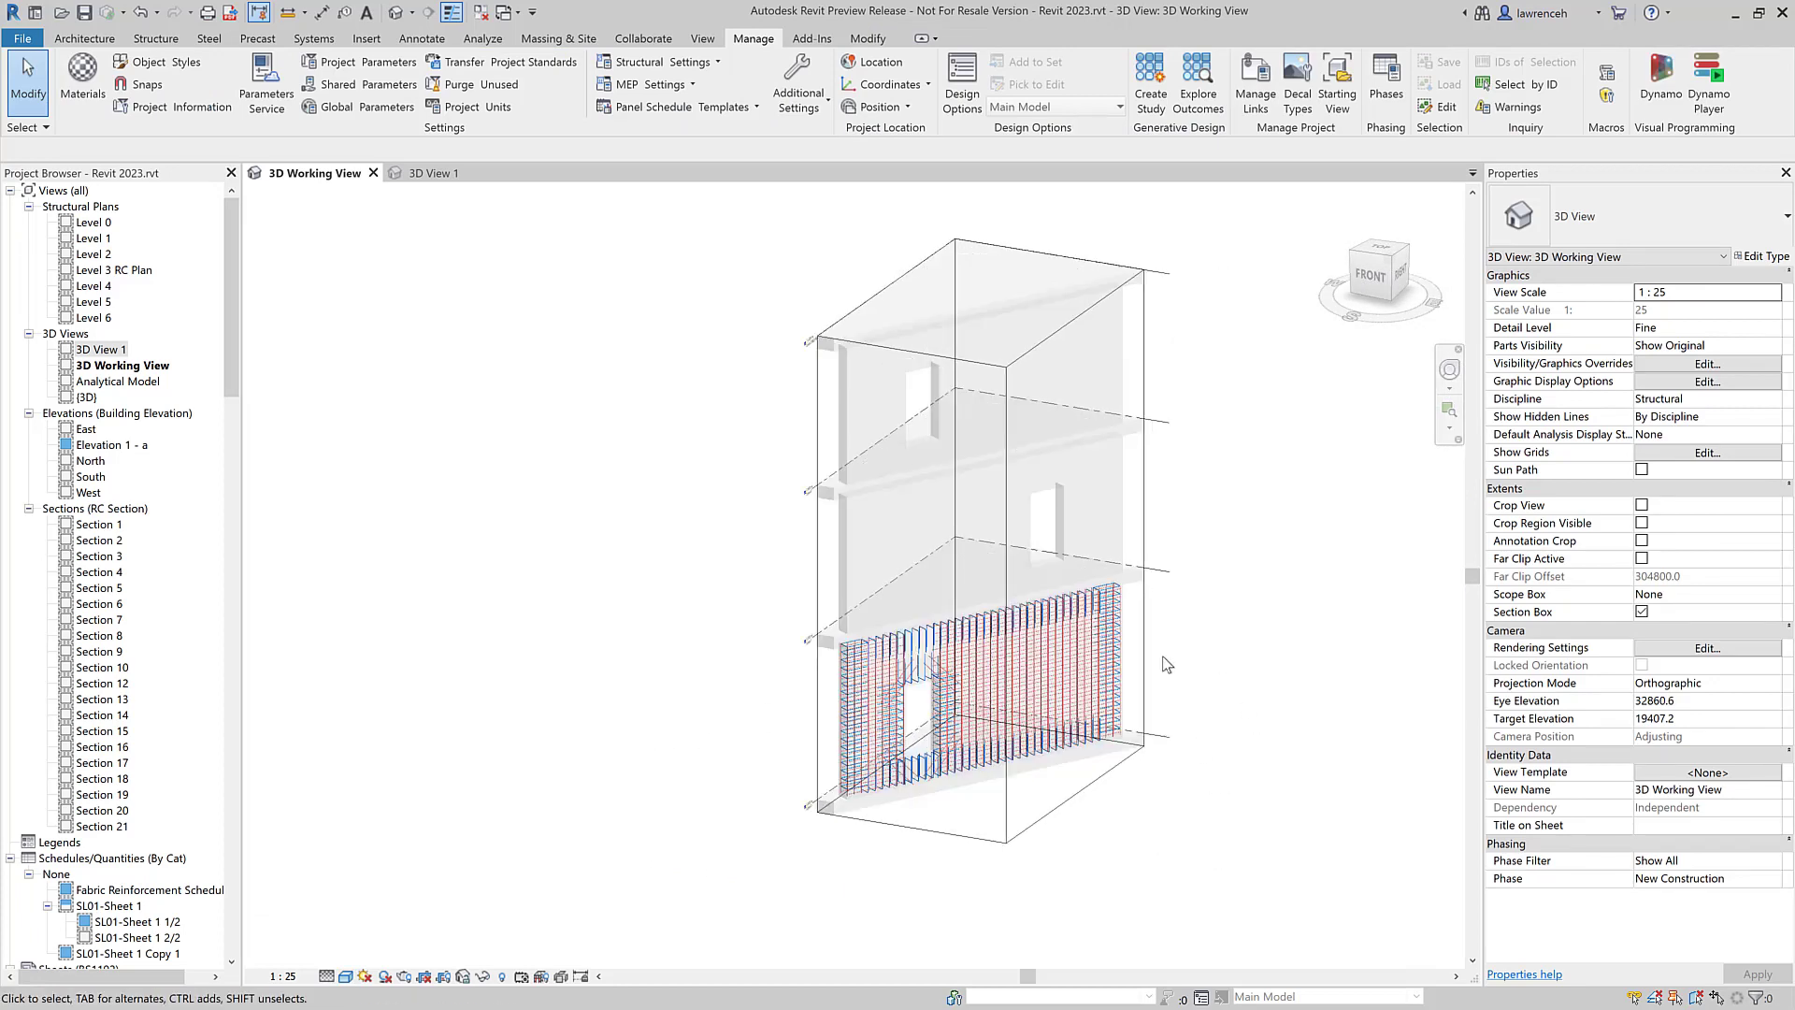
click(1116, 748)
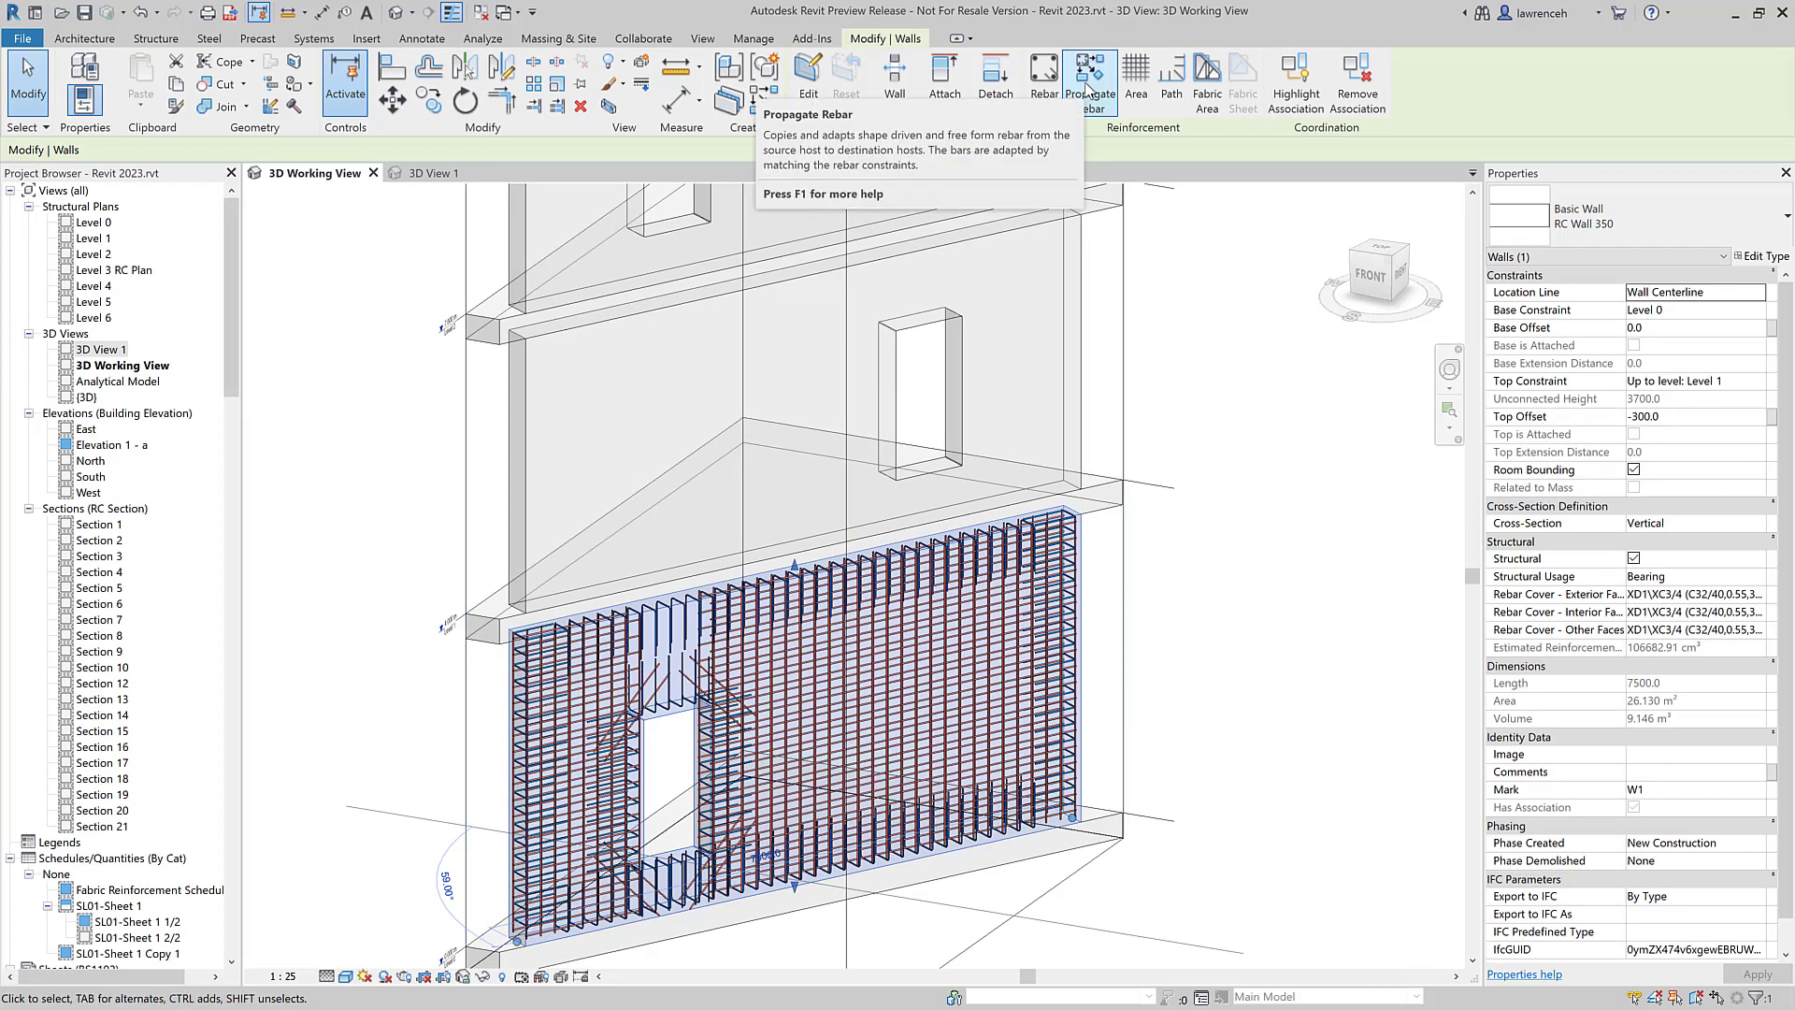
click(1089, 90)
scroll(1243, 557, up, 3)
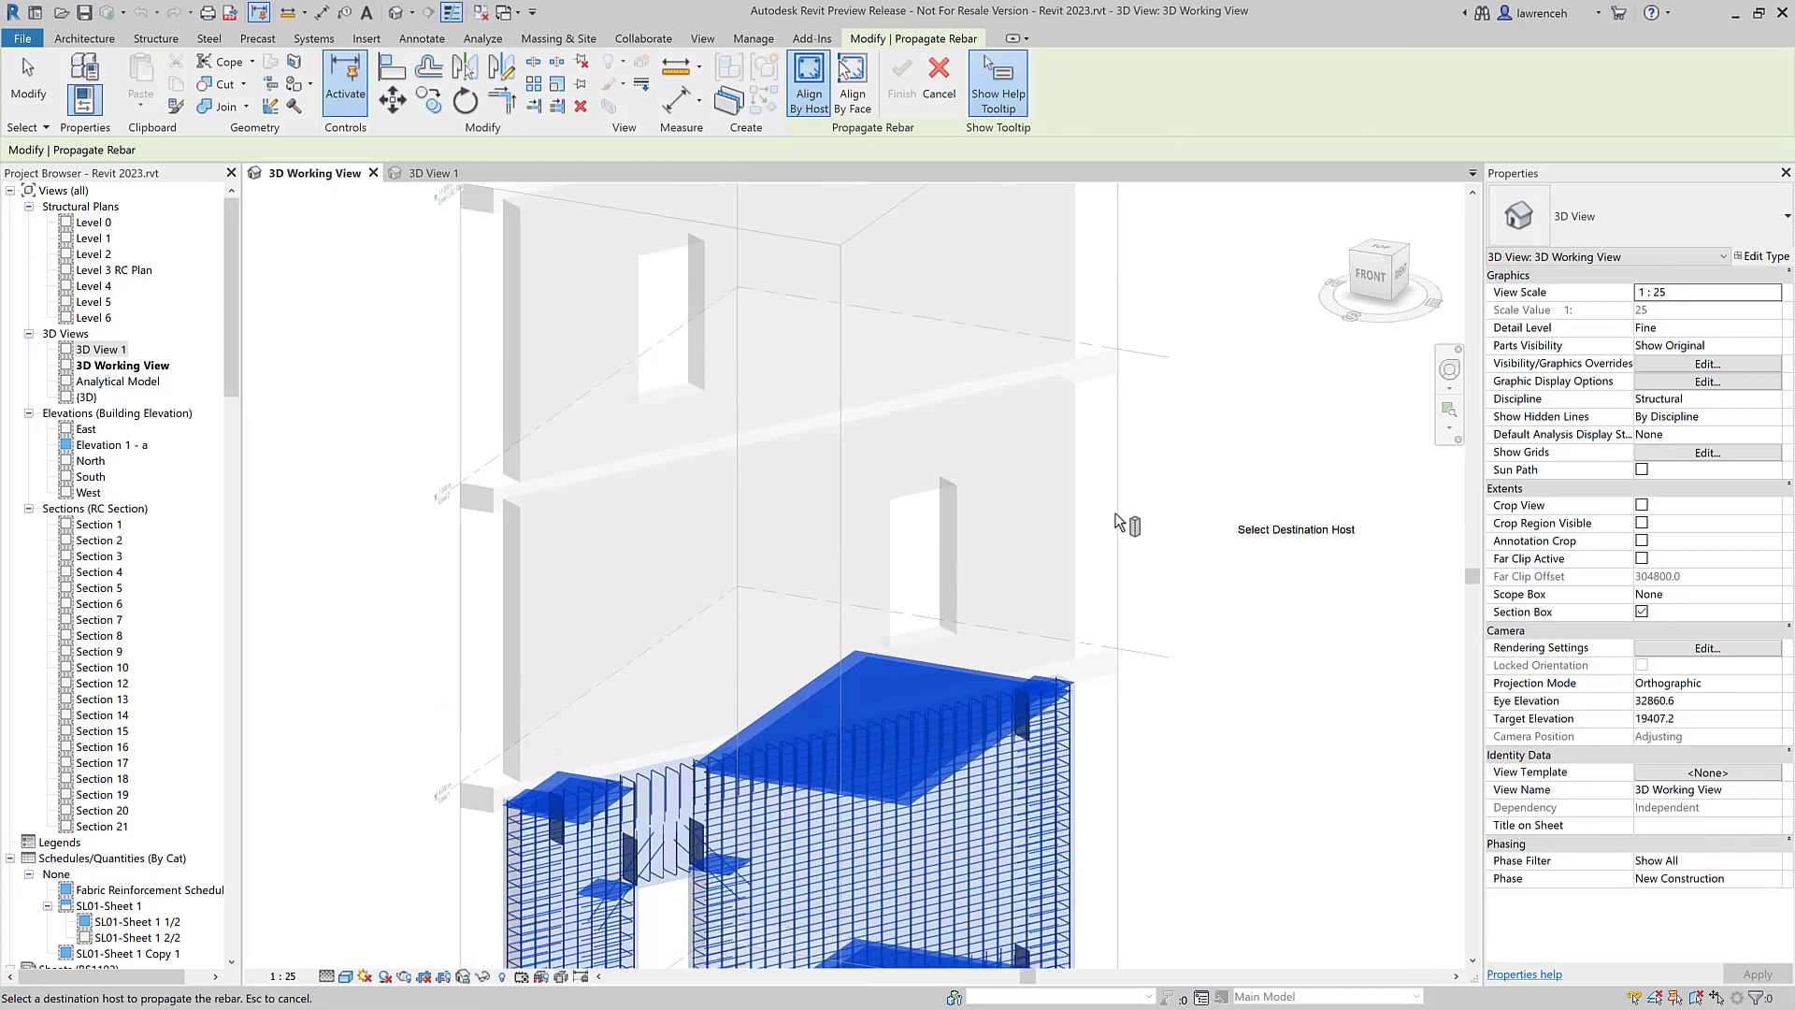
scroll(1116, 521, down, 1)
click(1143, 559)
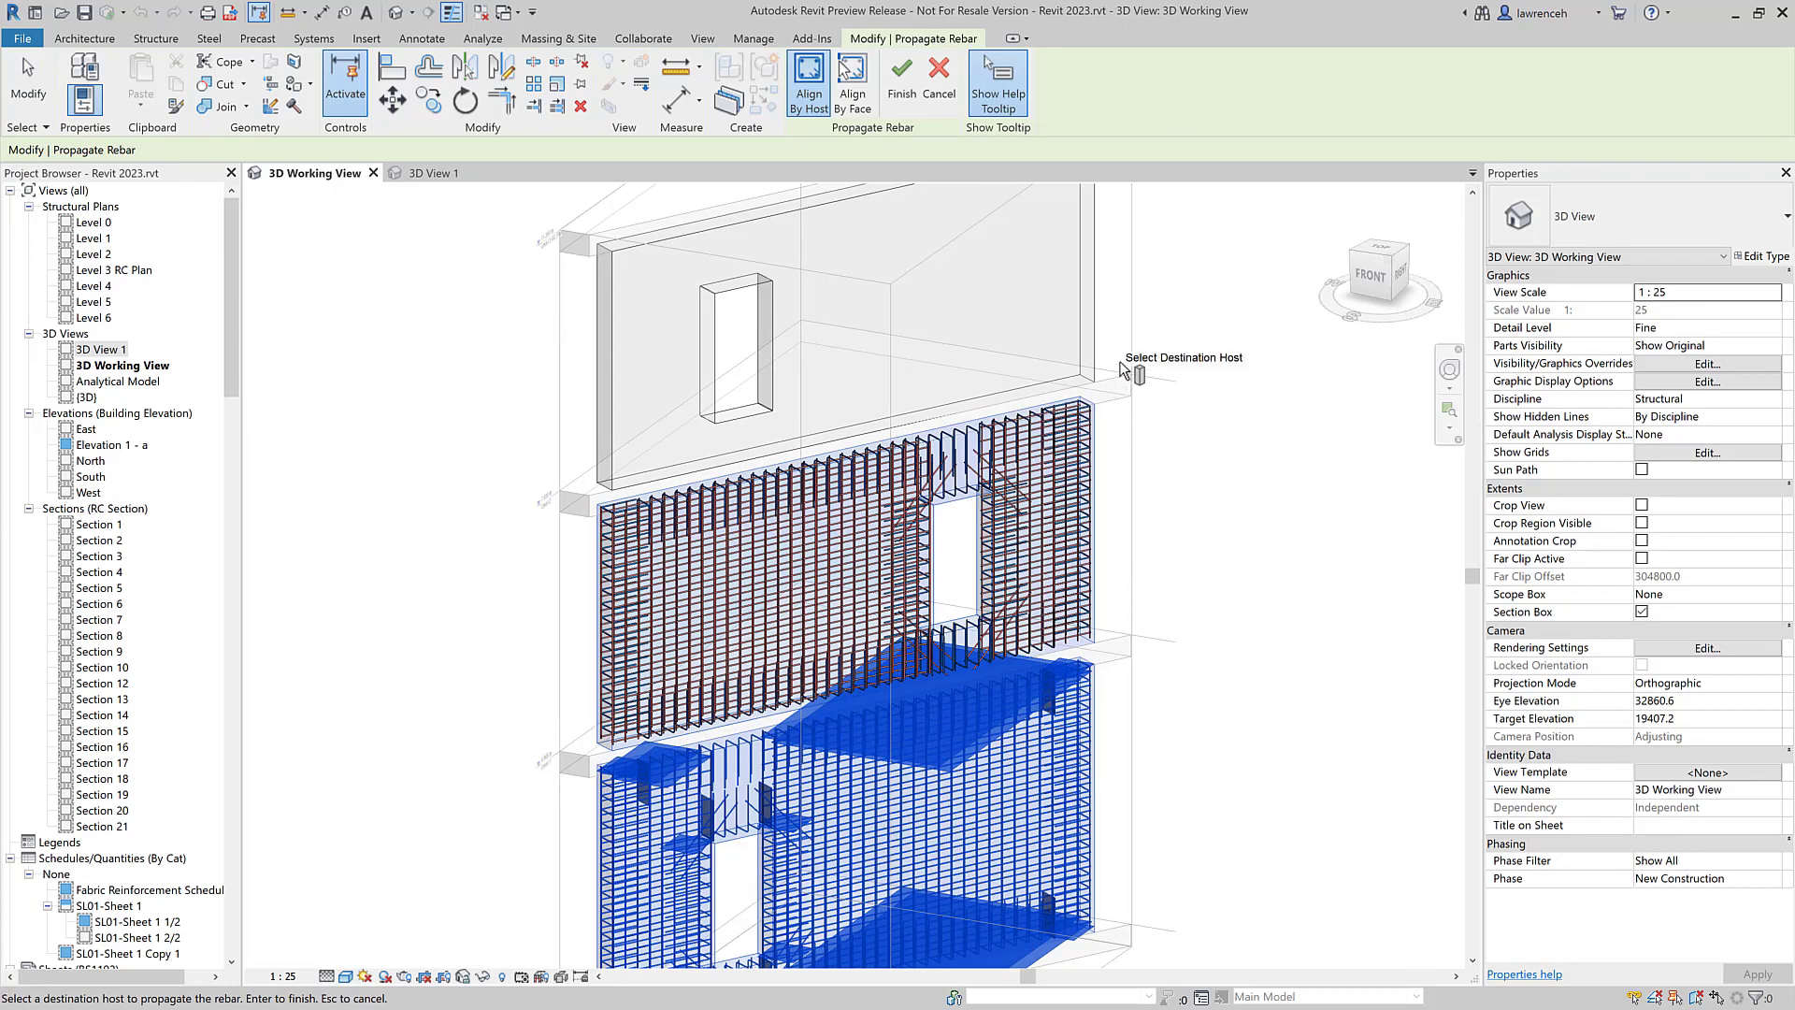
click(1245, 451)
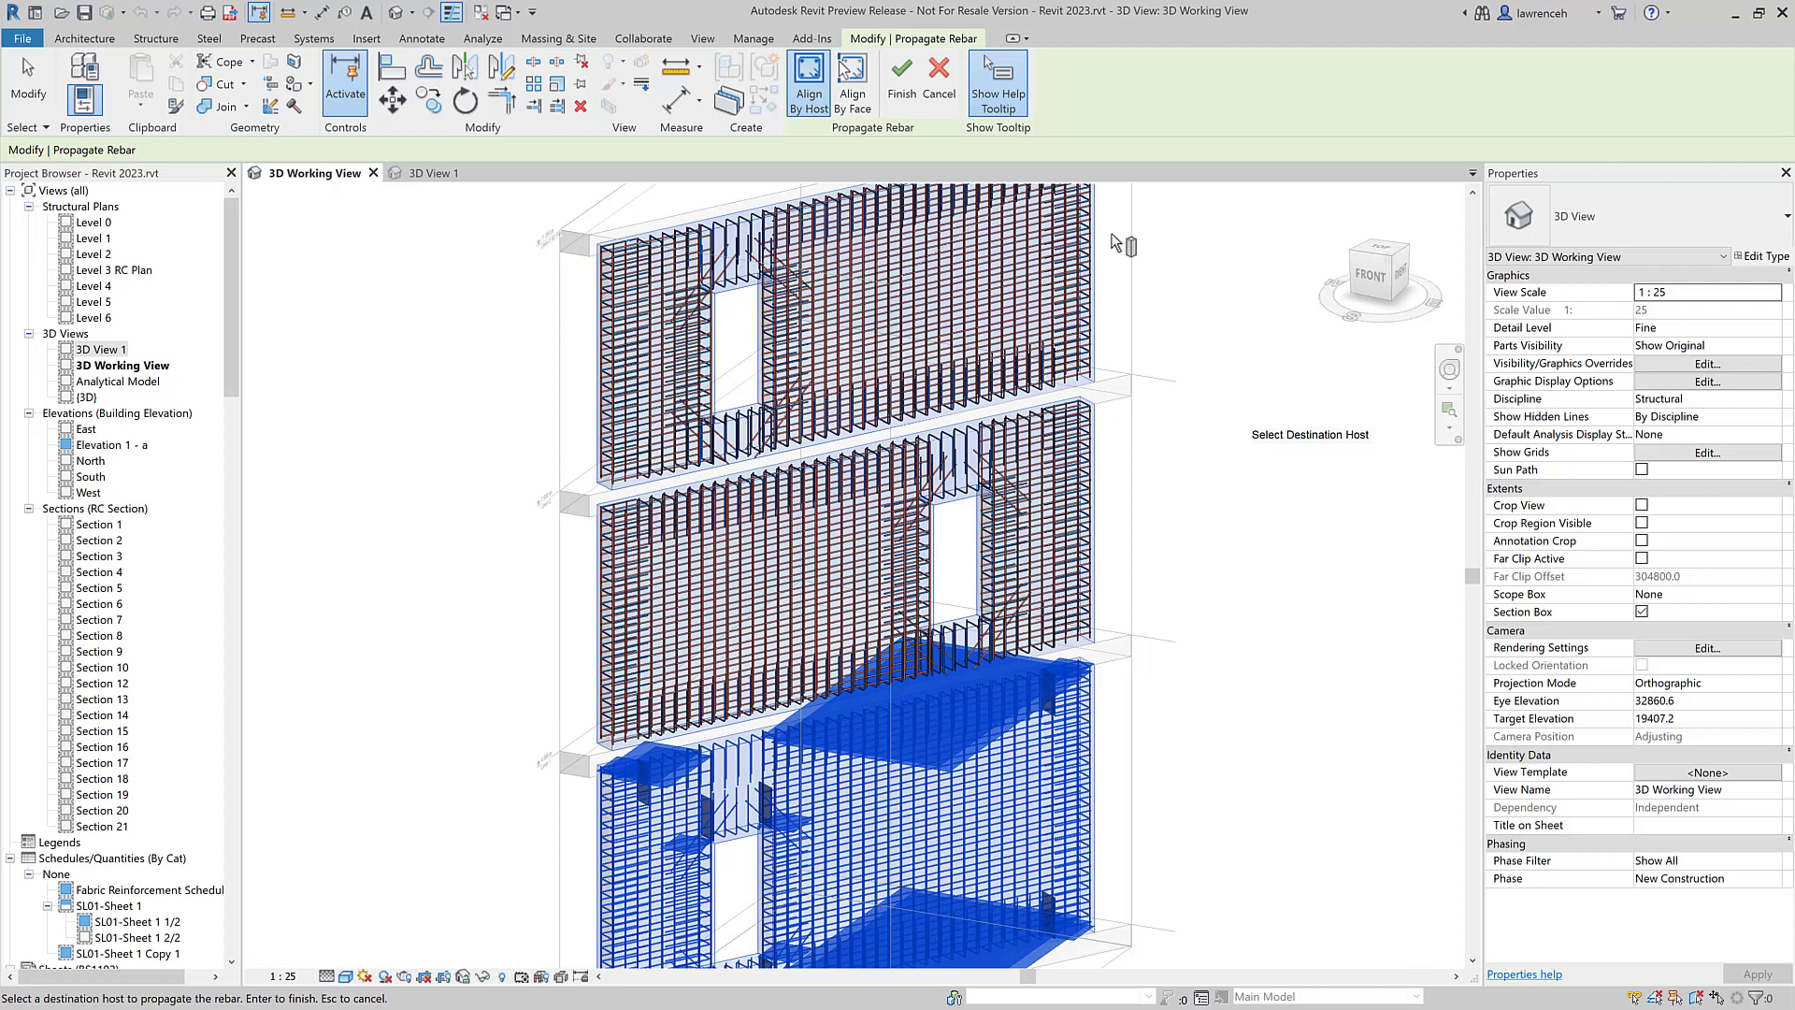
click(903, 97)
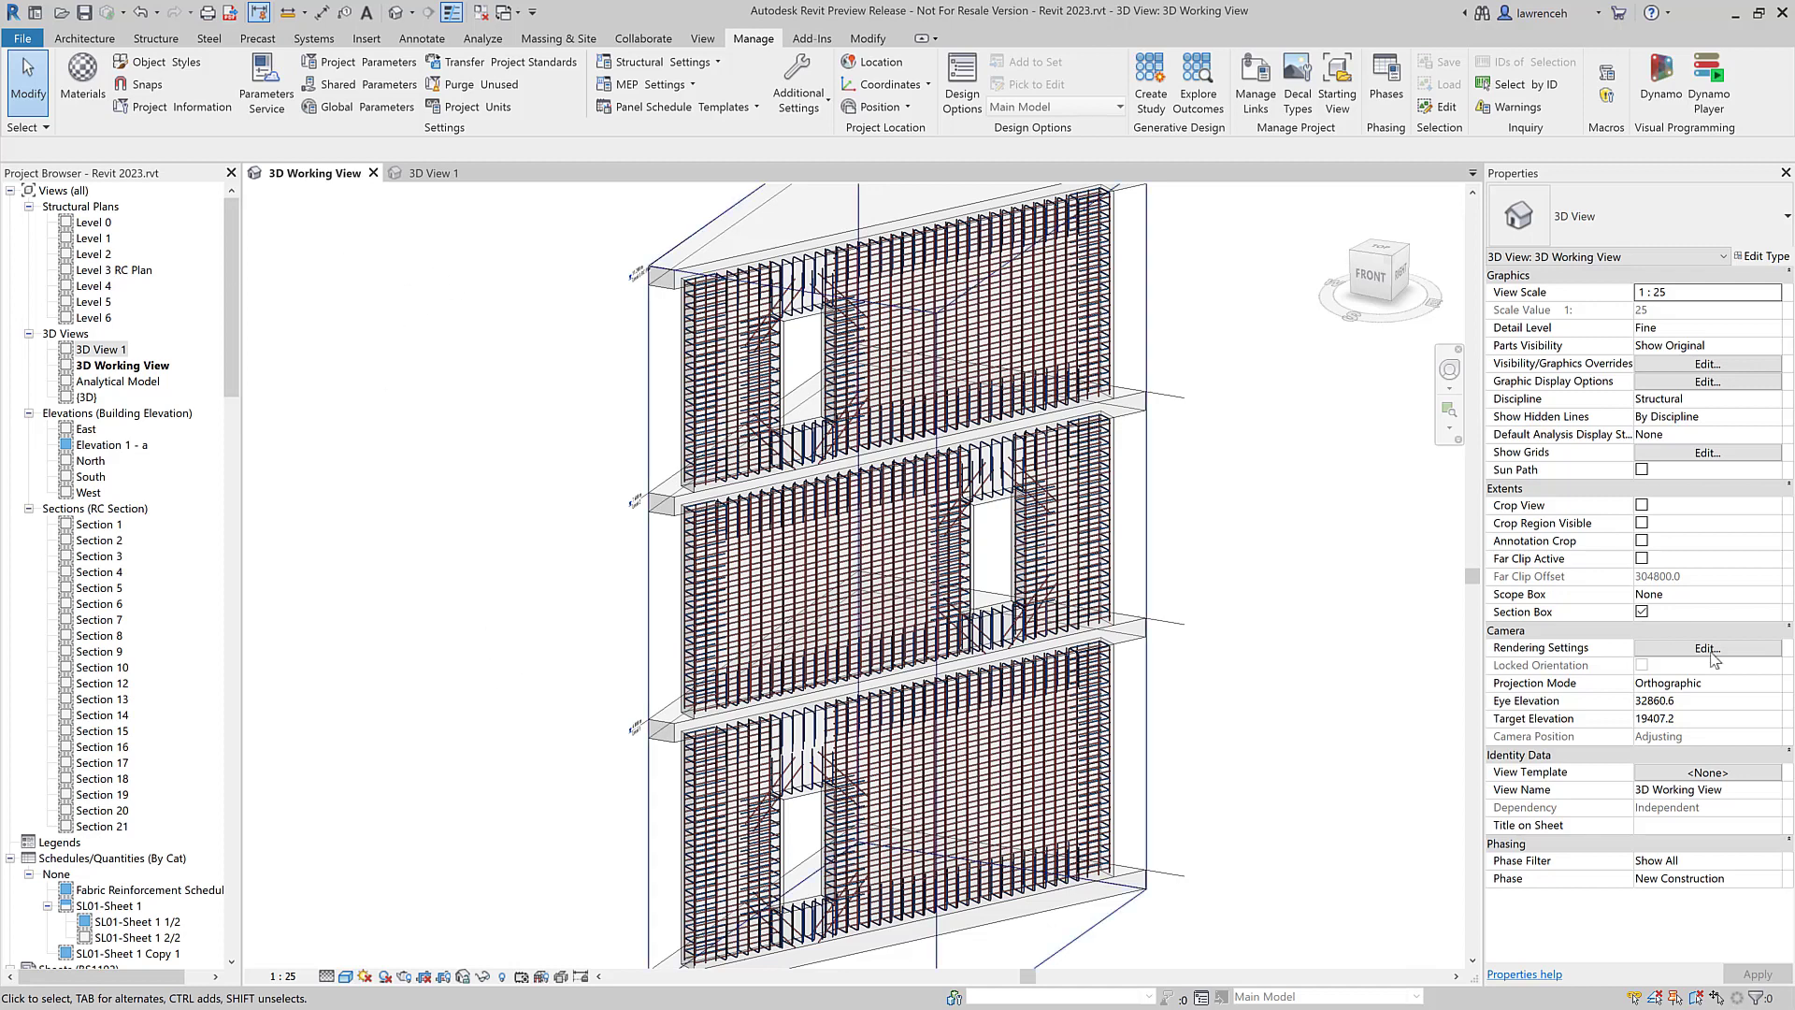
click(1642, 611)
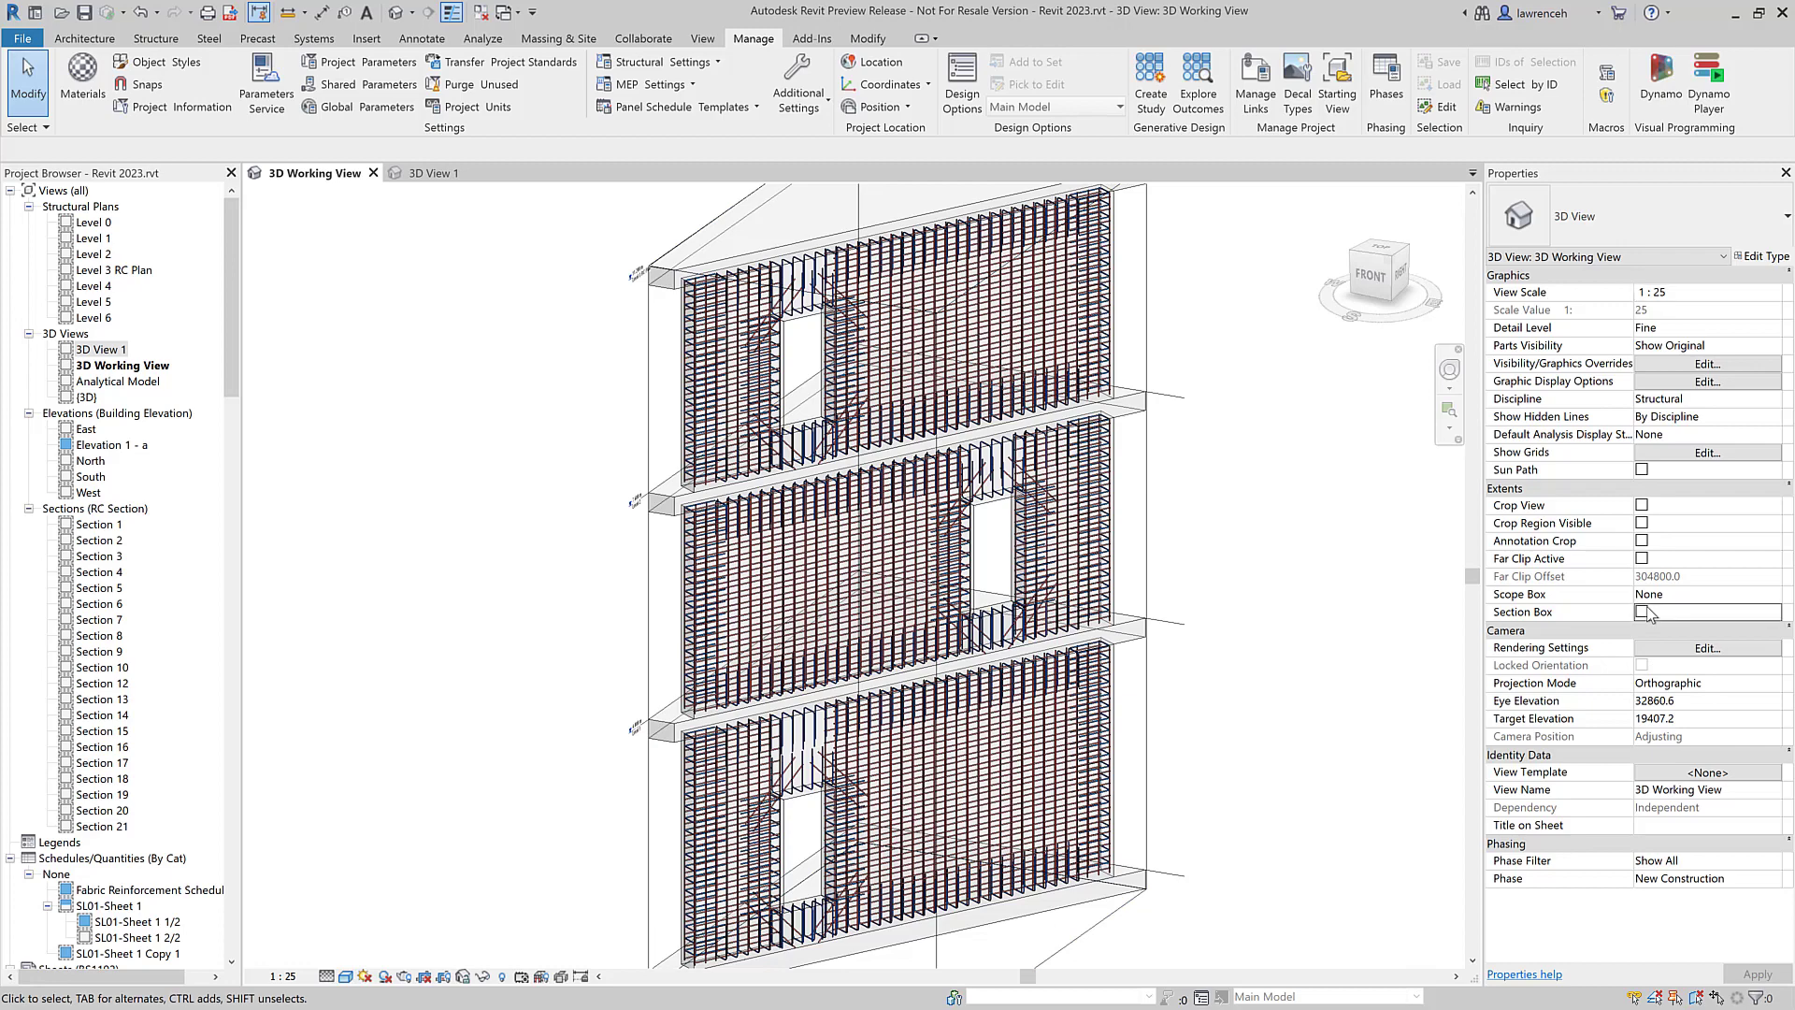
Step: Examine the reinforced stair flights, the 750 x 750 columns beside them and the slab-edge rebar
scroll(977, 762, down, 5)
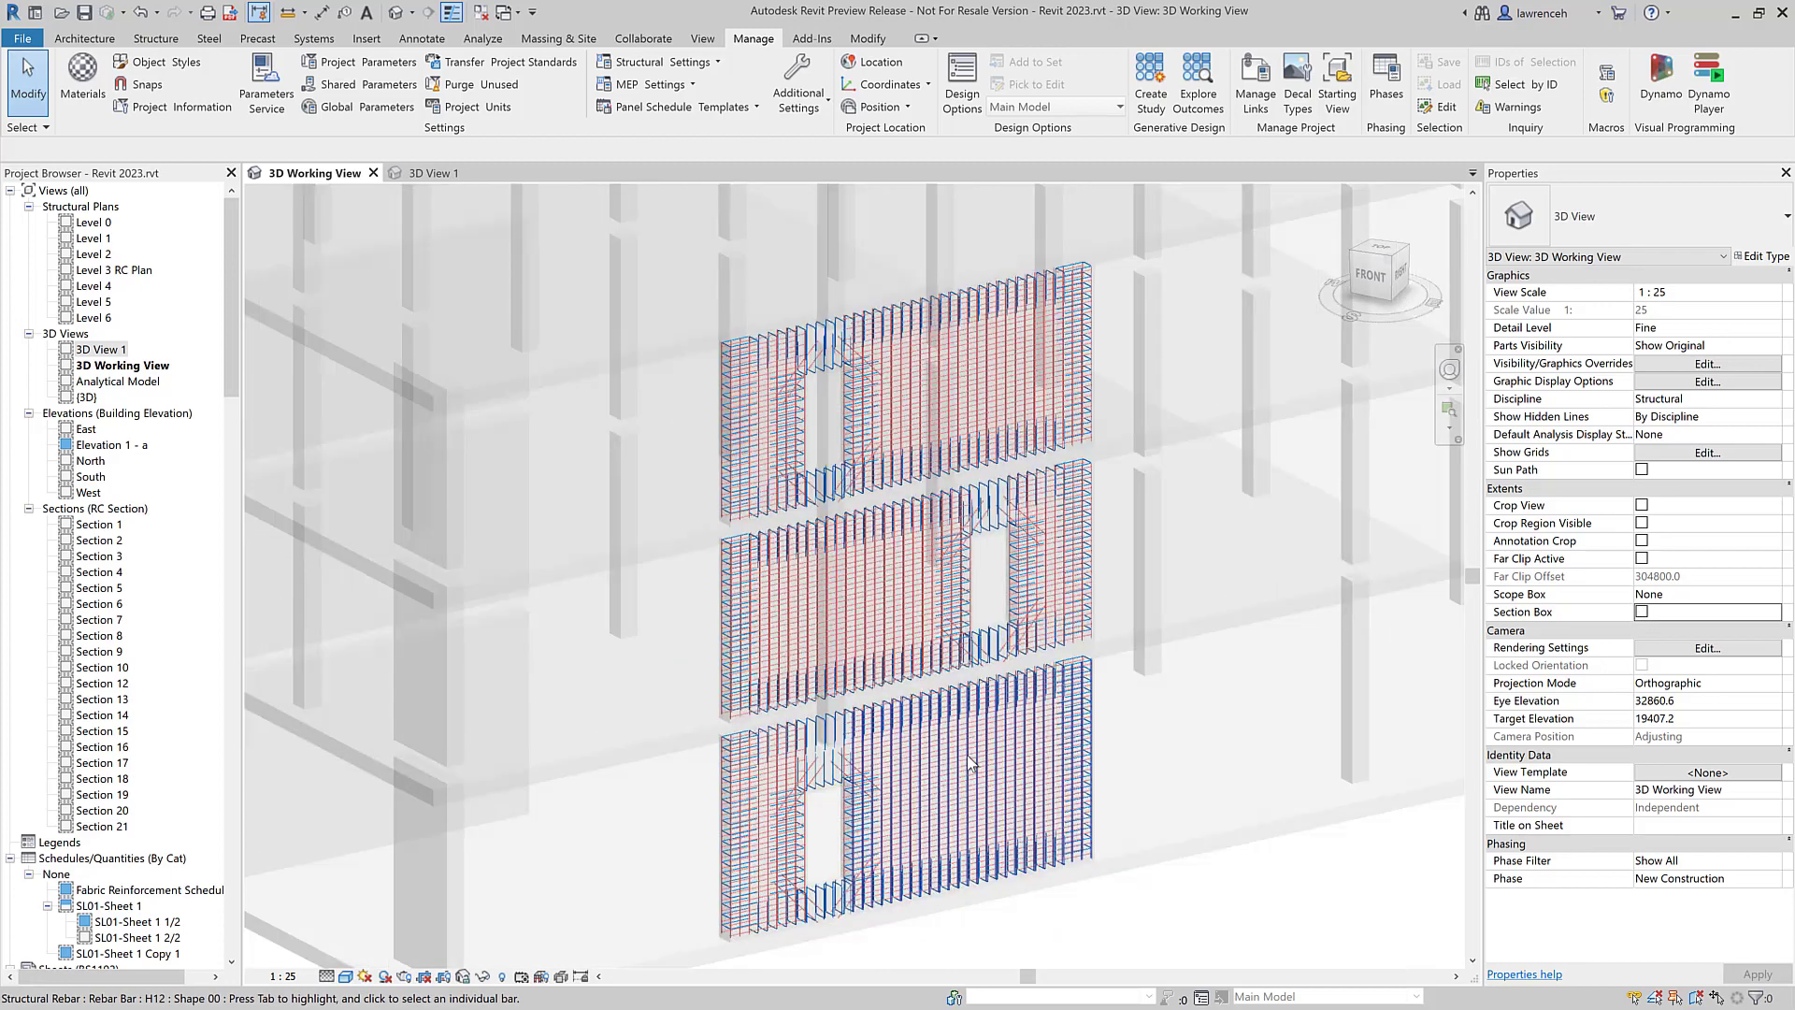
shift+middle_drag(977, 762, 493, 676)
scroll(492, 676, up, 4)
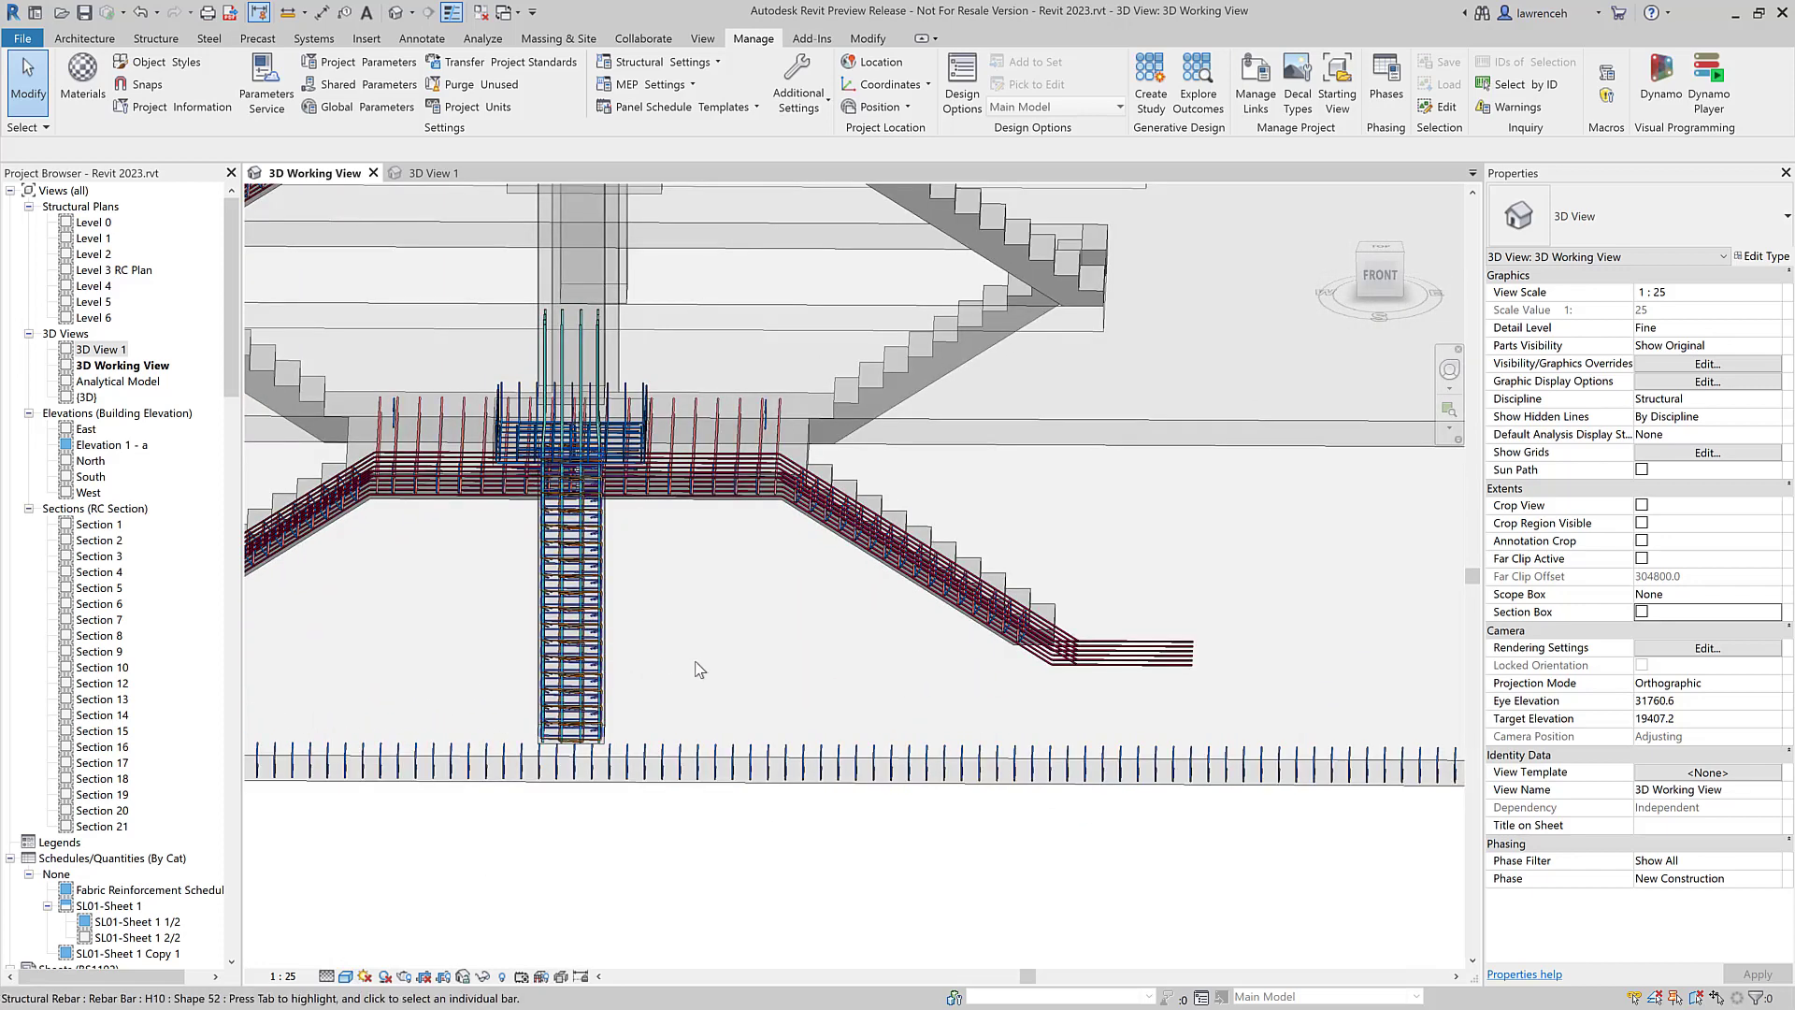
click(739, 670)
shift+middle_drag(738, 669, 945, 654)
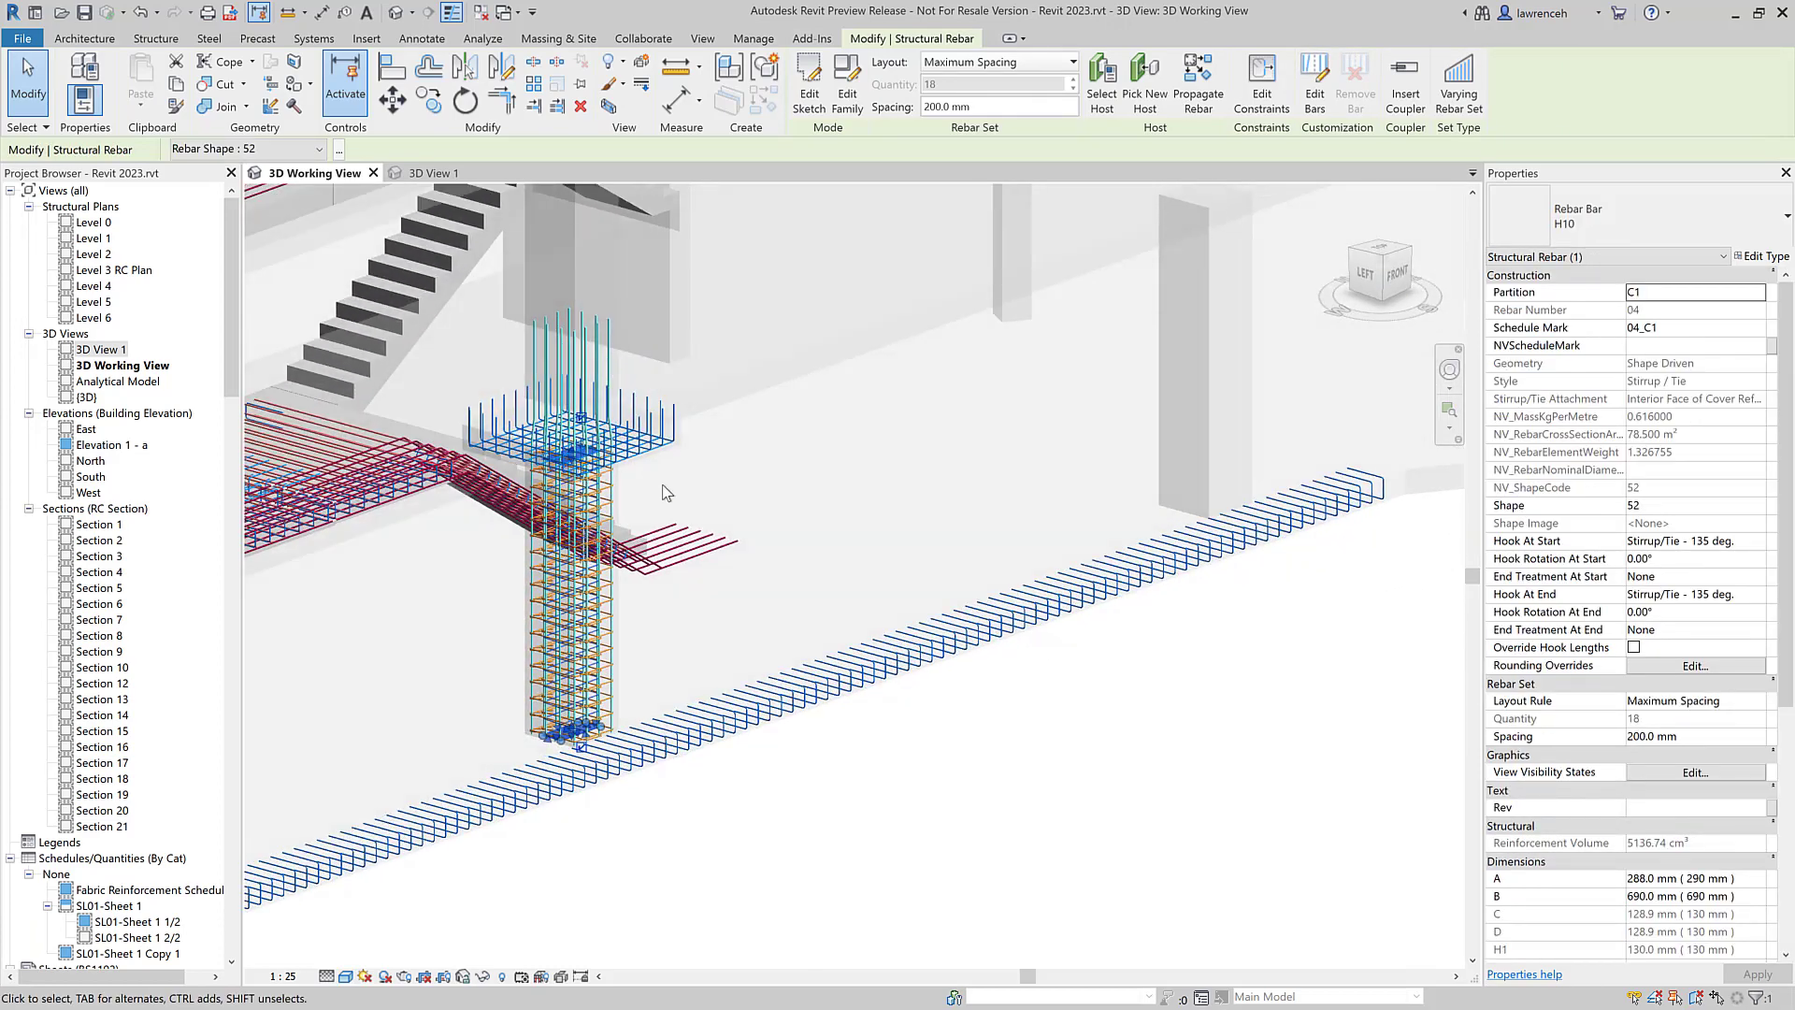
click(682, 440)
click(964, 784)
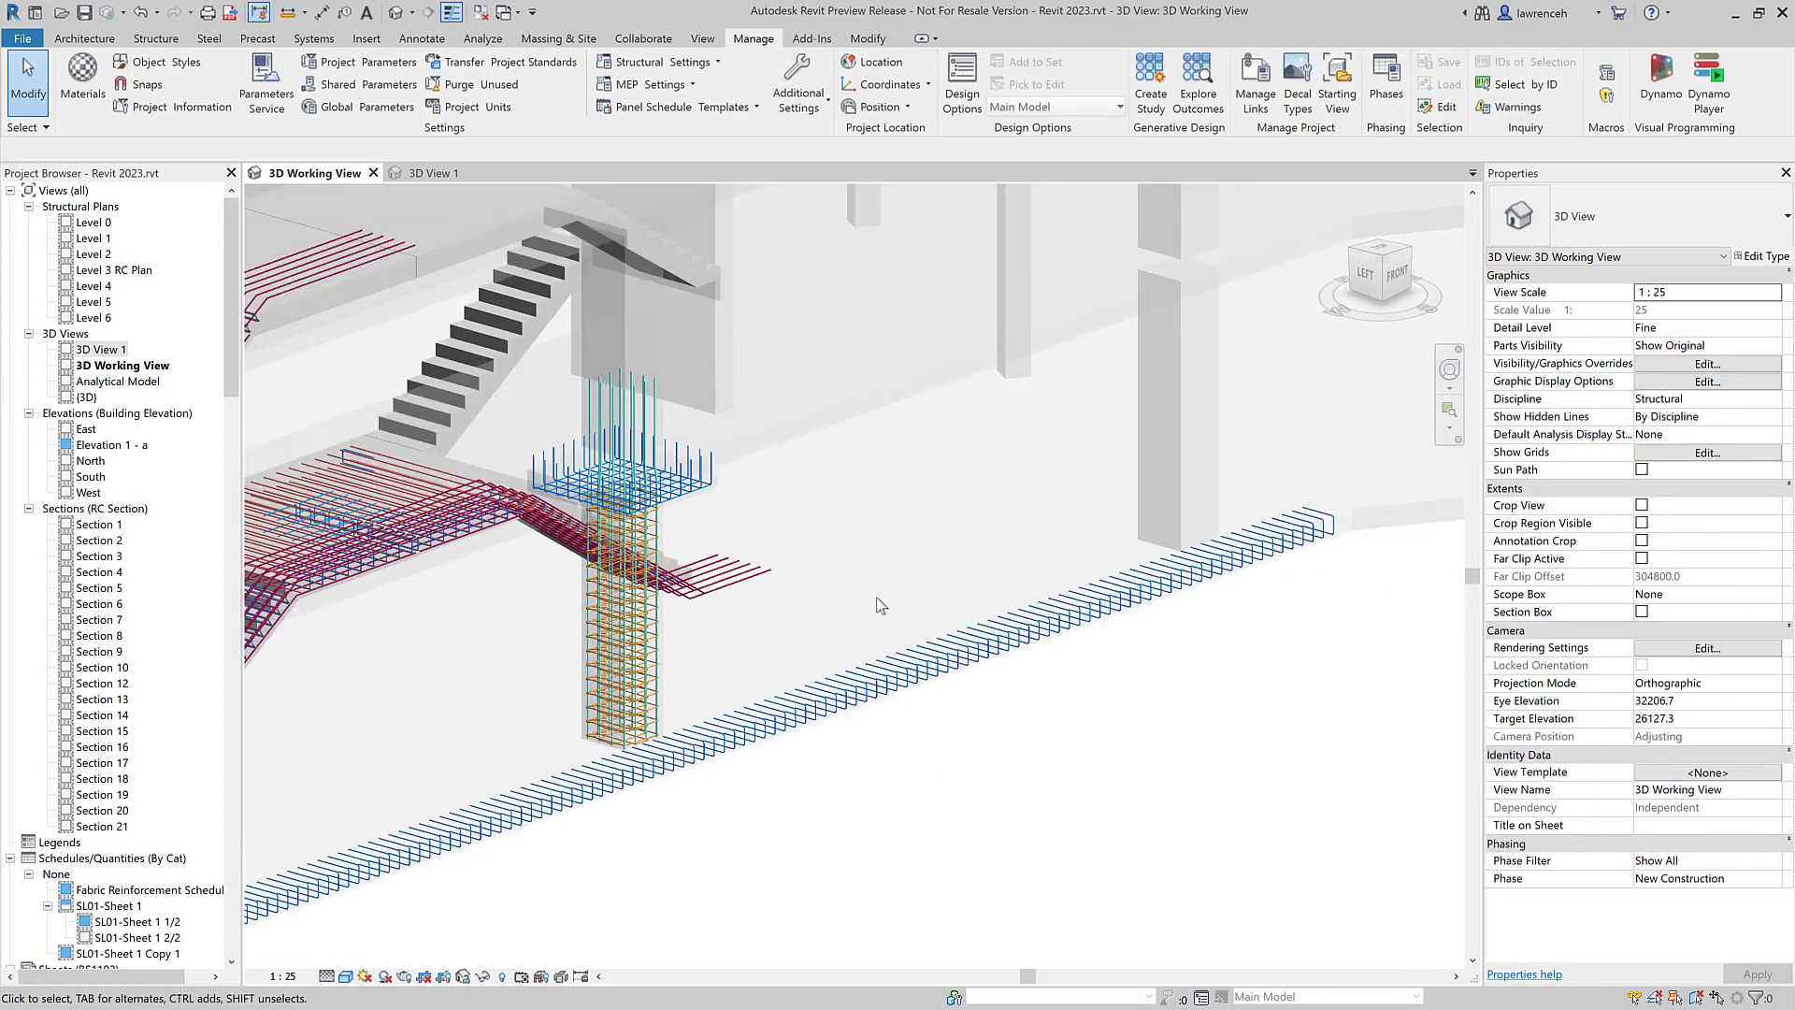
shift+middle_drag(965, 783, 759, 397)
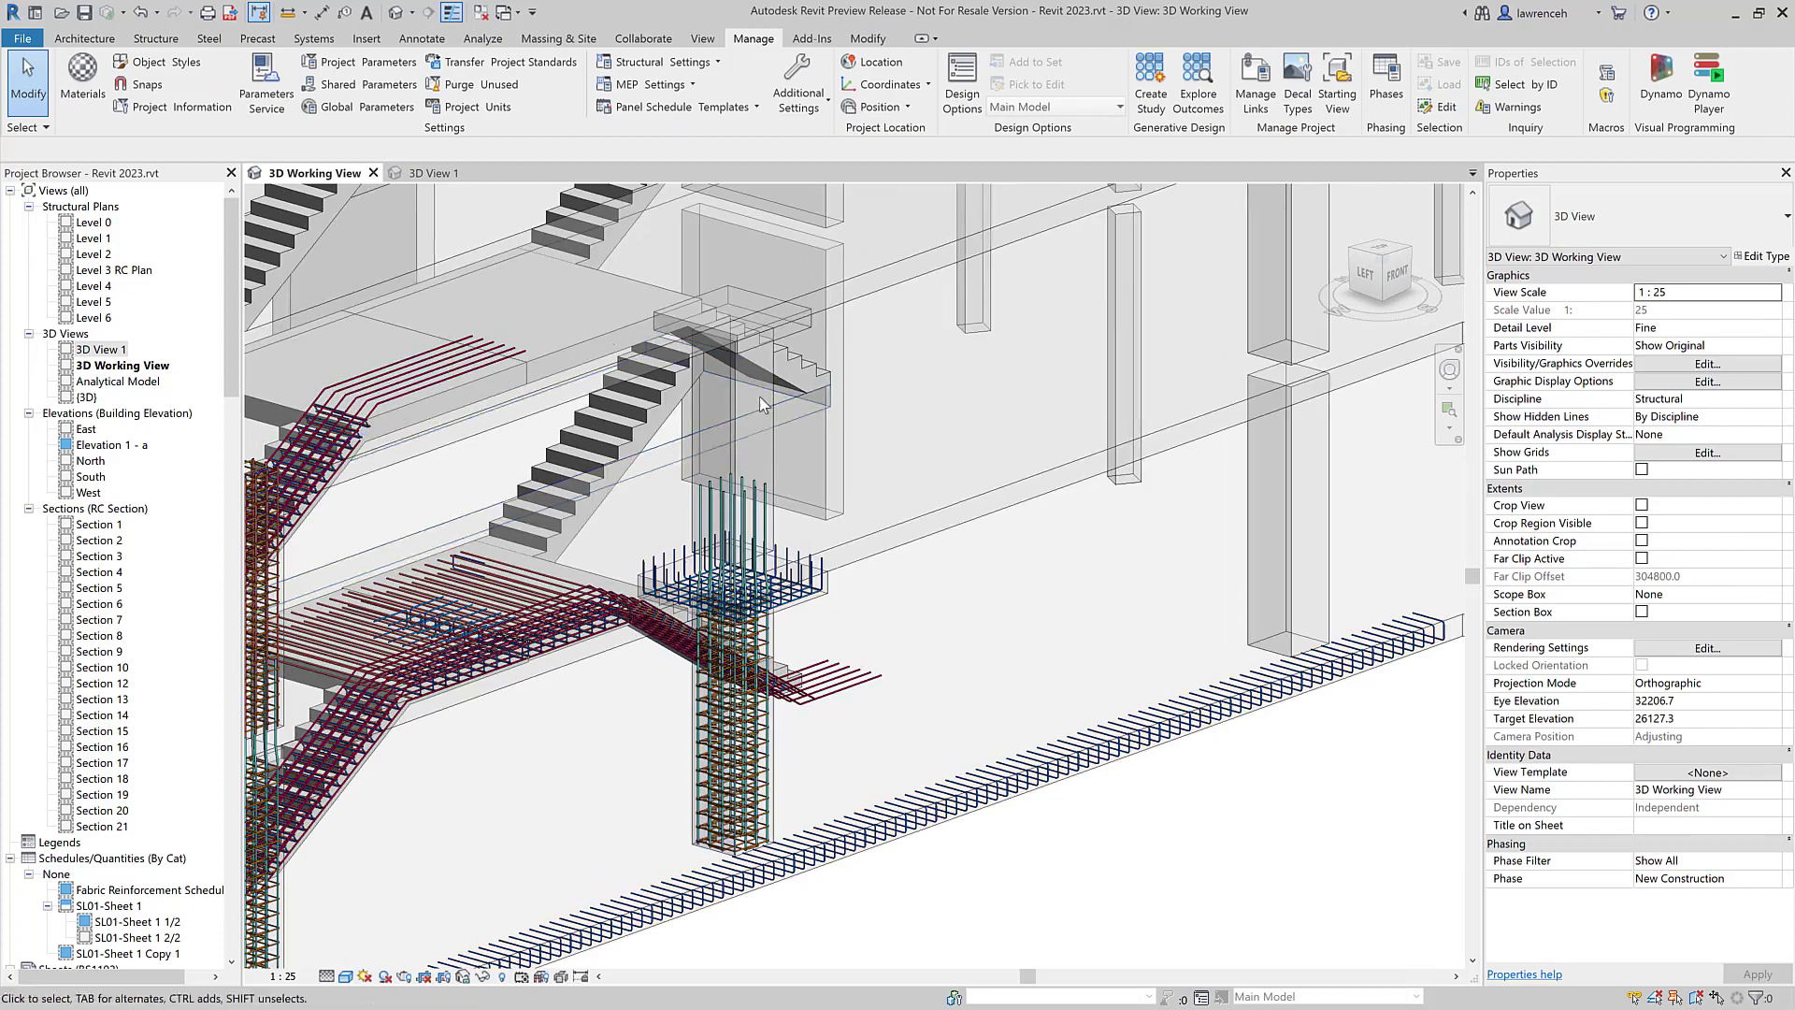
click(785, 438)
shift+middle_drag(986, 598, 439, 692)
click(1190, 820)
scroll(407, 682, up, 3)
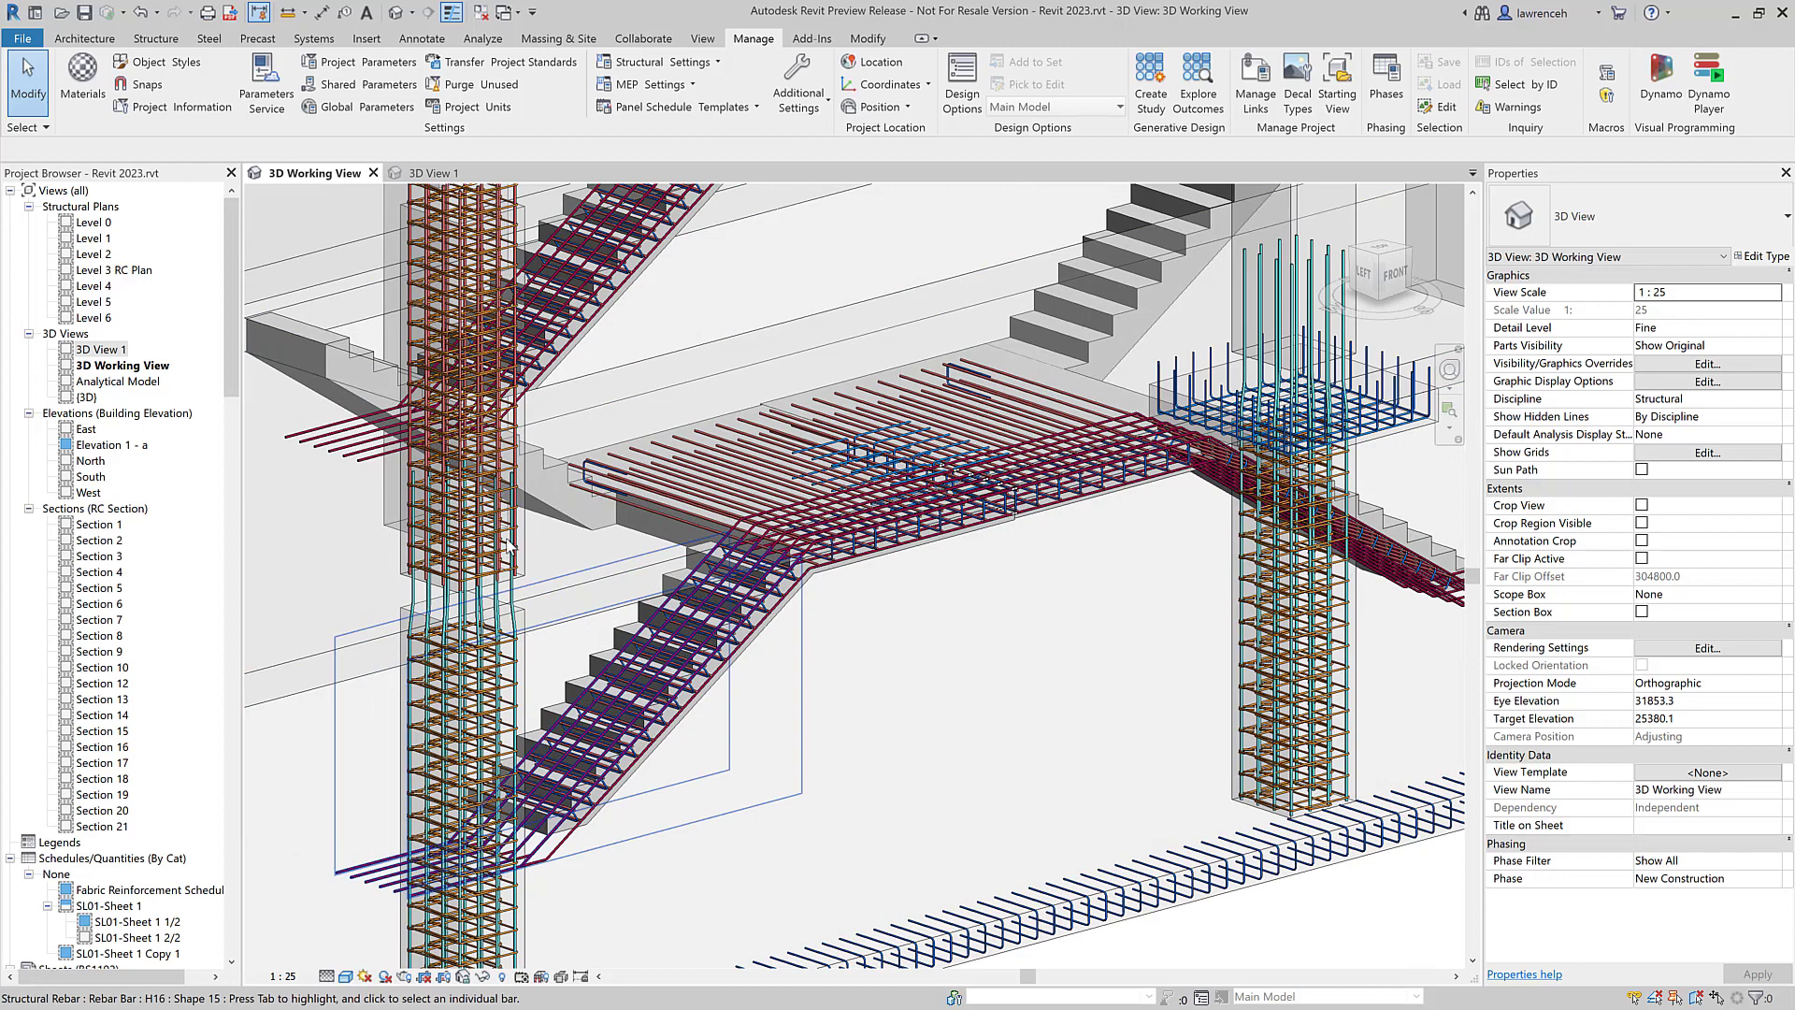
scroll(510, 547, down, 2)
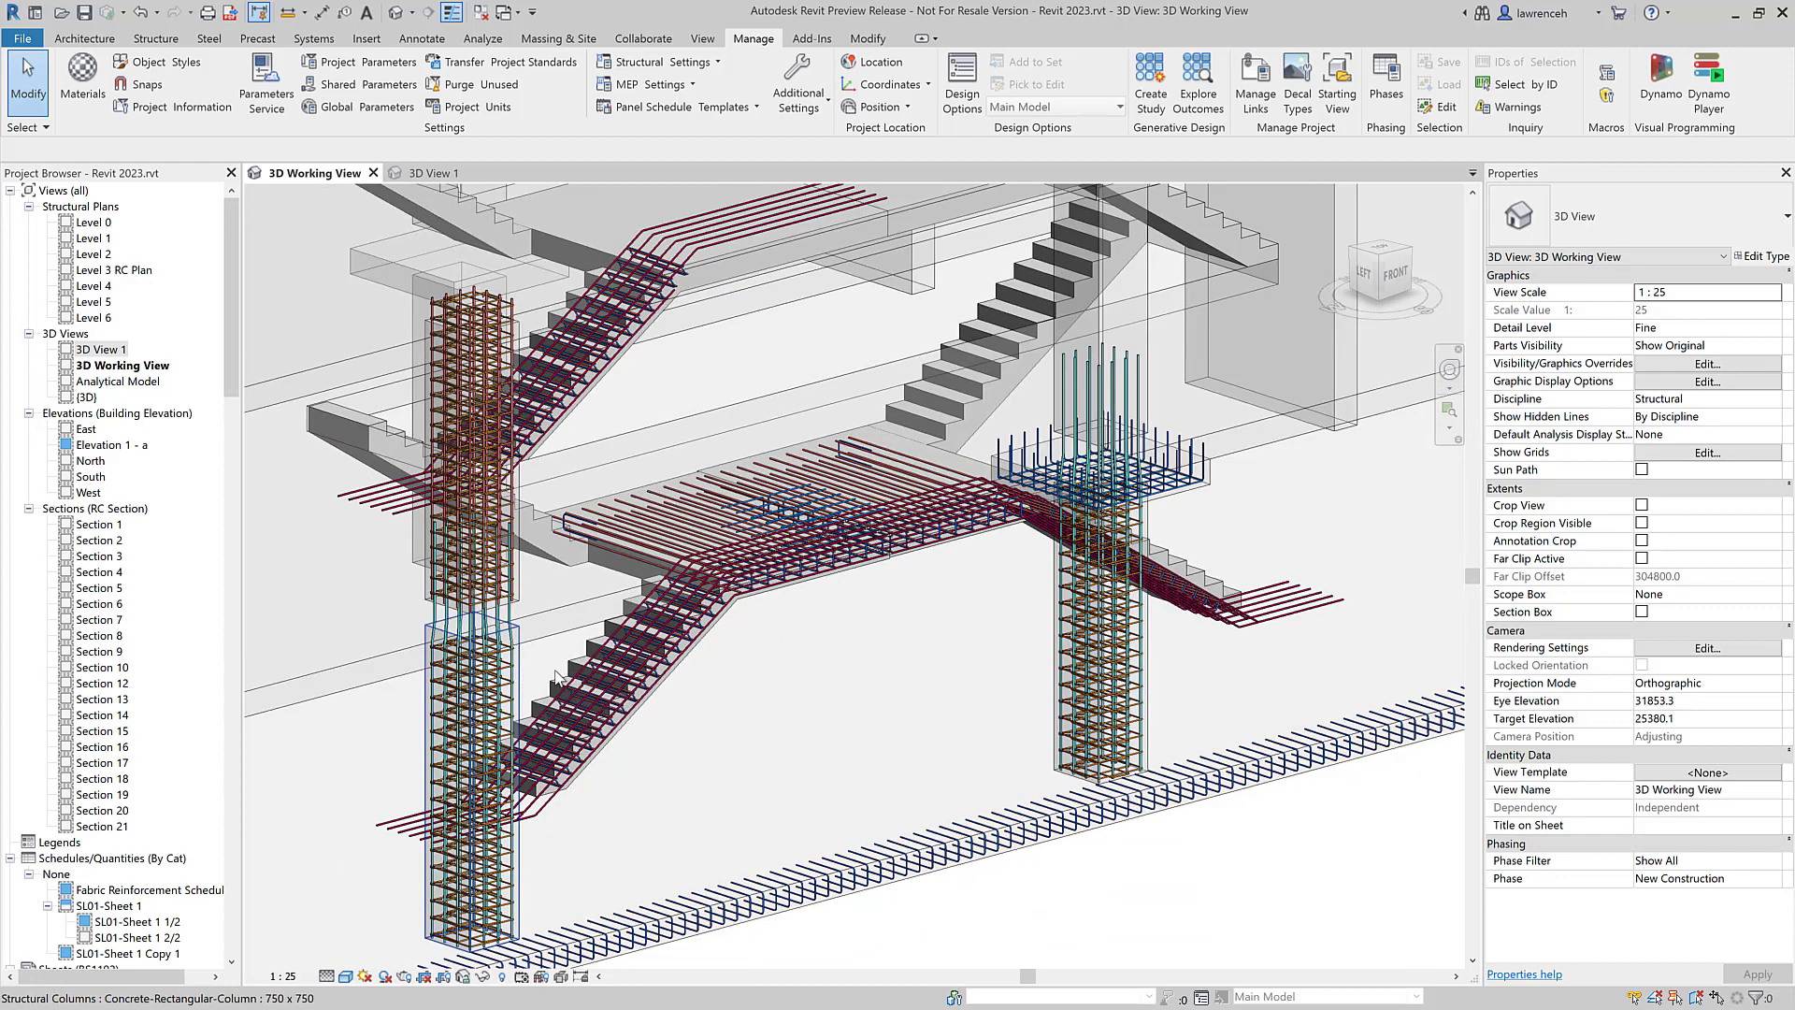
Step: Propagate the rebar of the reinforced Level 0 750 x 750 rectangular column to the unreinforced column near the slab edge's far end, aligned by host
click(559, 675)
shift+middle_drag(558, 675, 529, 659)
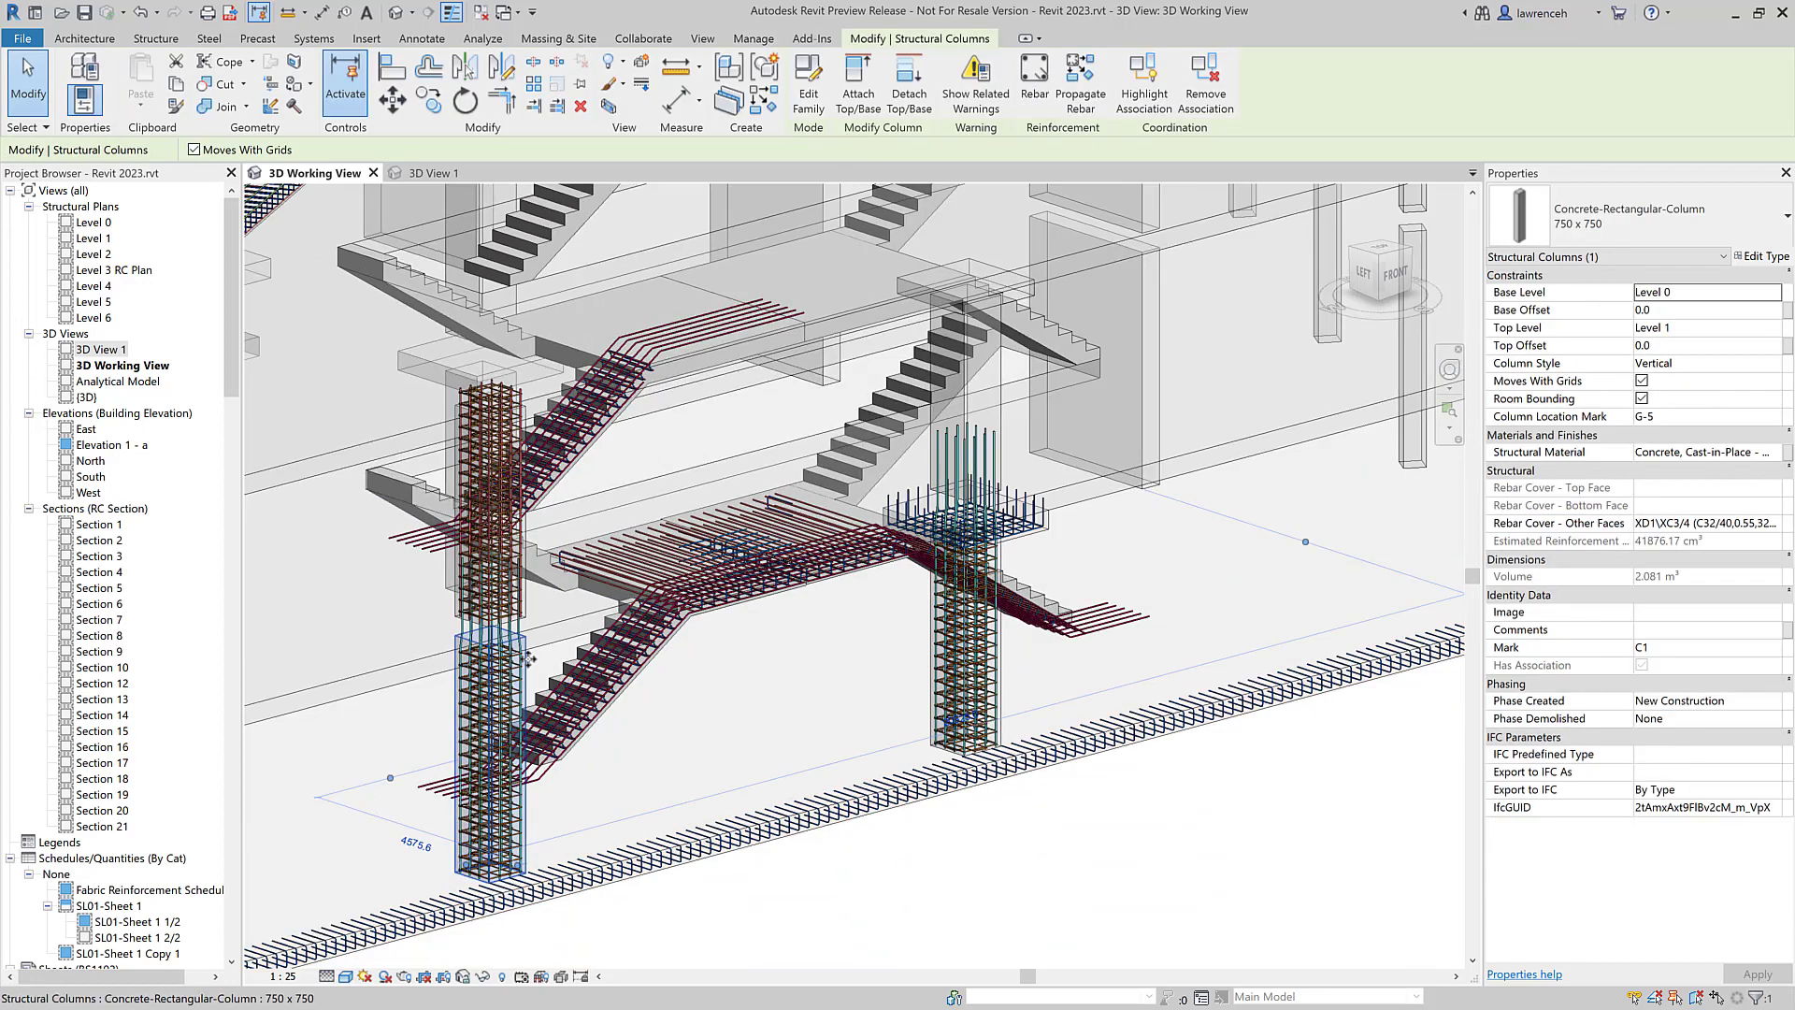
shift+middle_drag(528, 659, 826, 852)
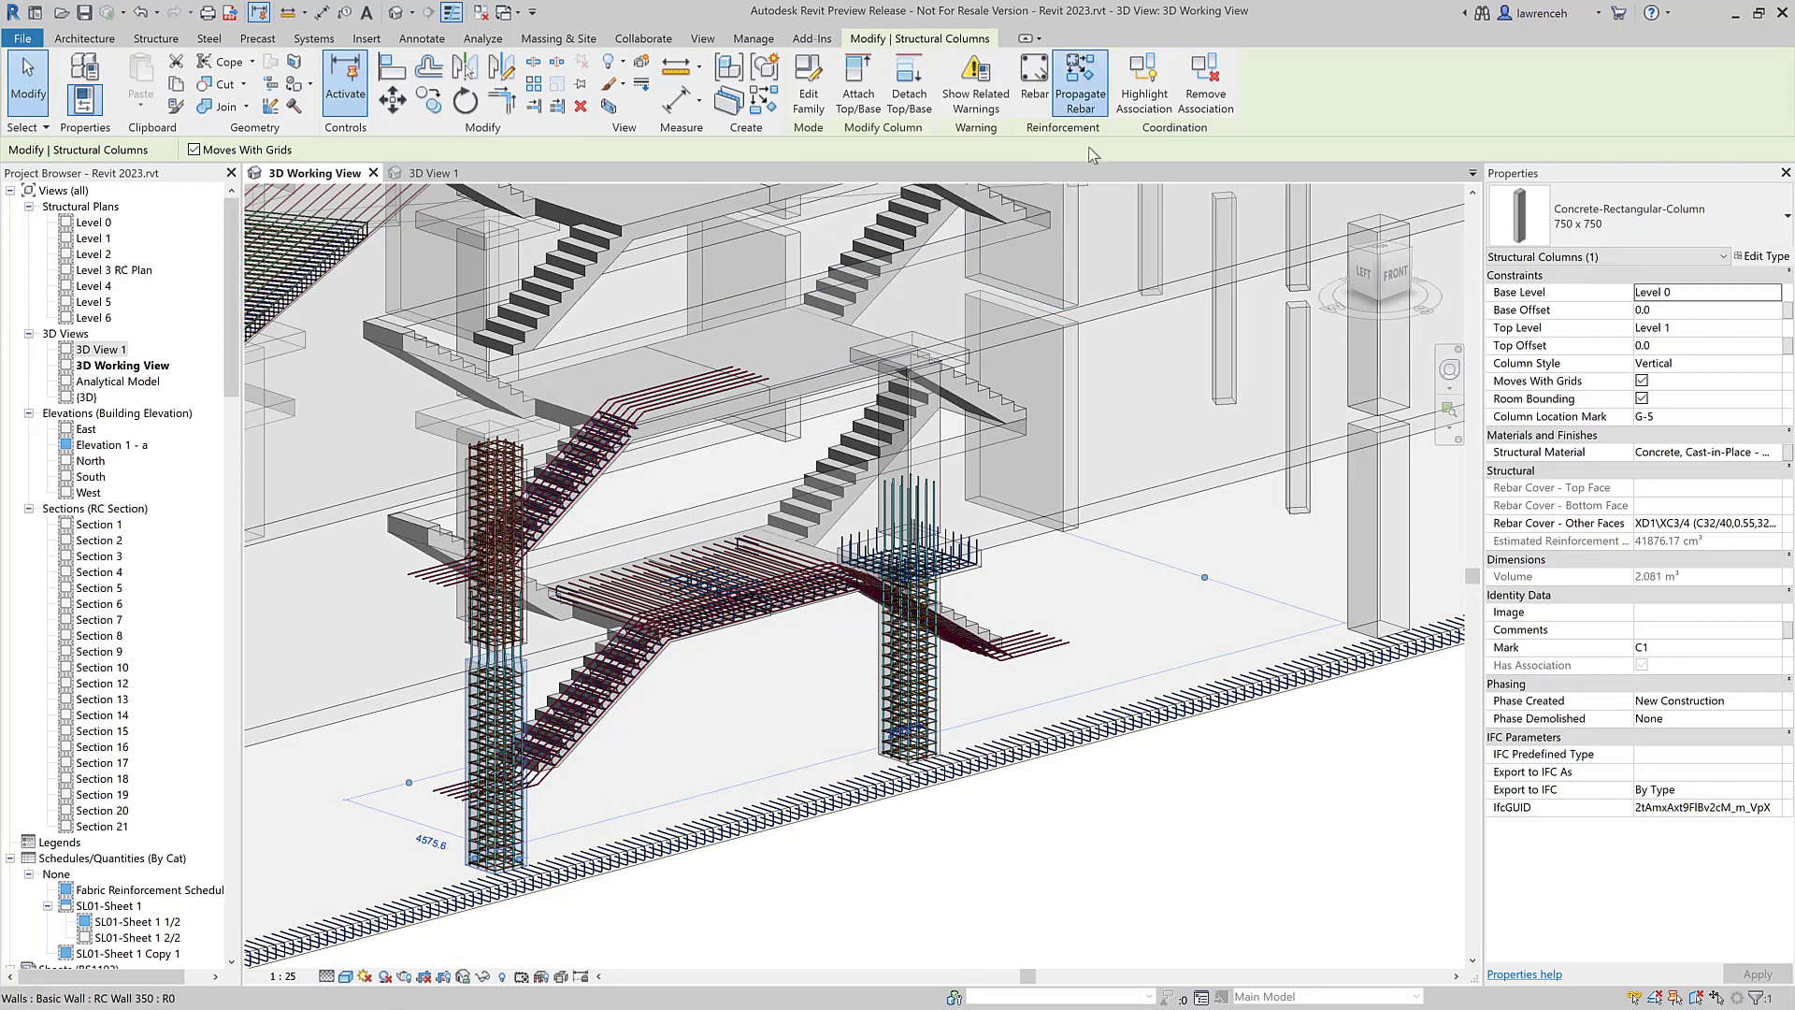
click(1081, 86)
shift+middle_drag(1103, 714, 1243, 641)
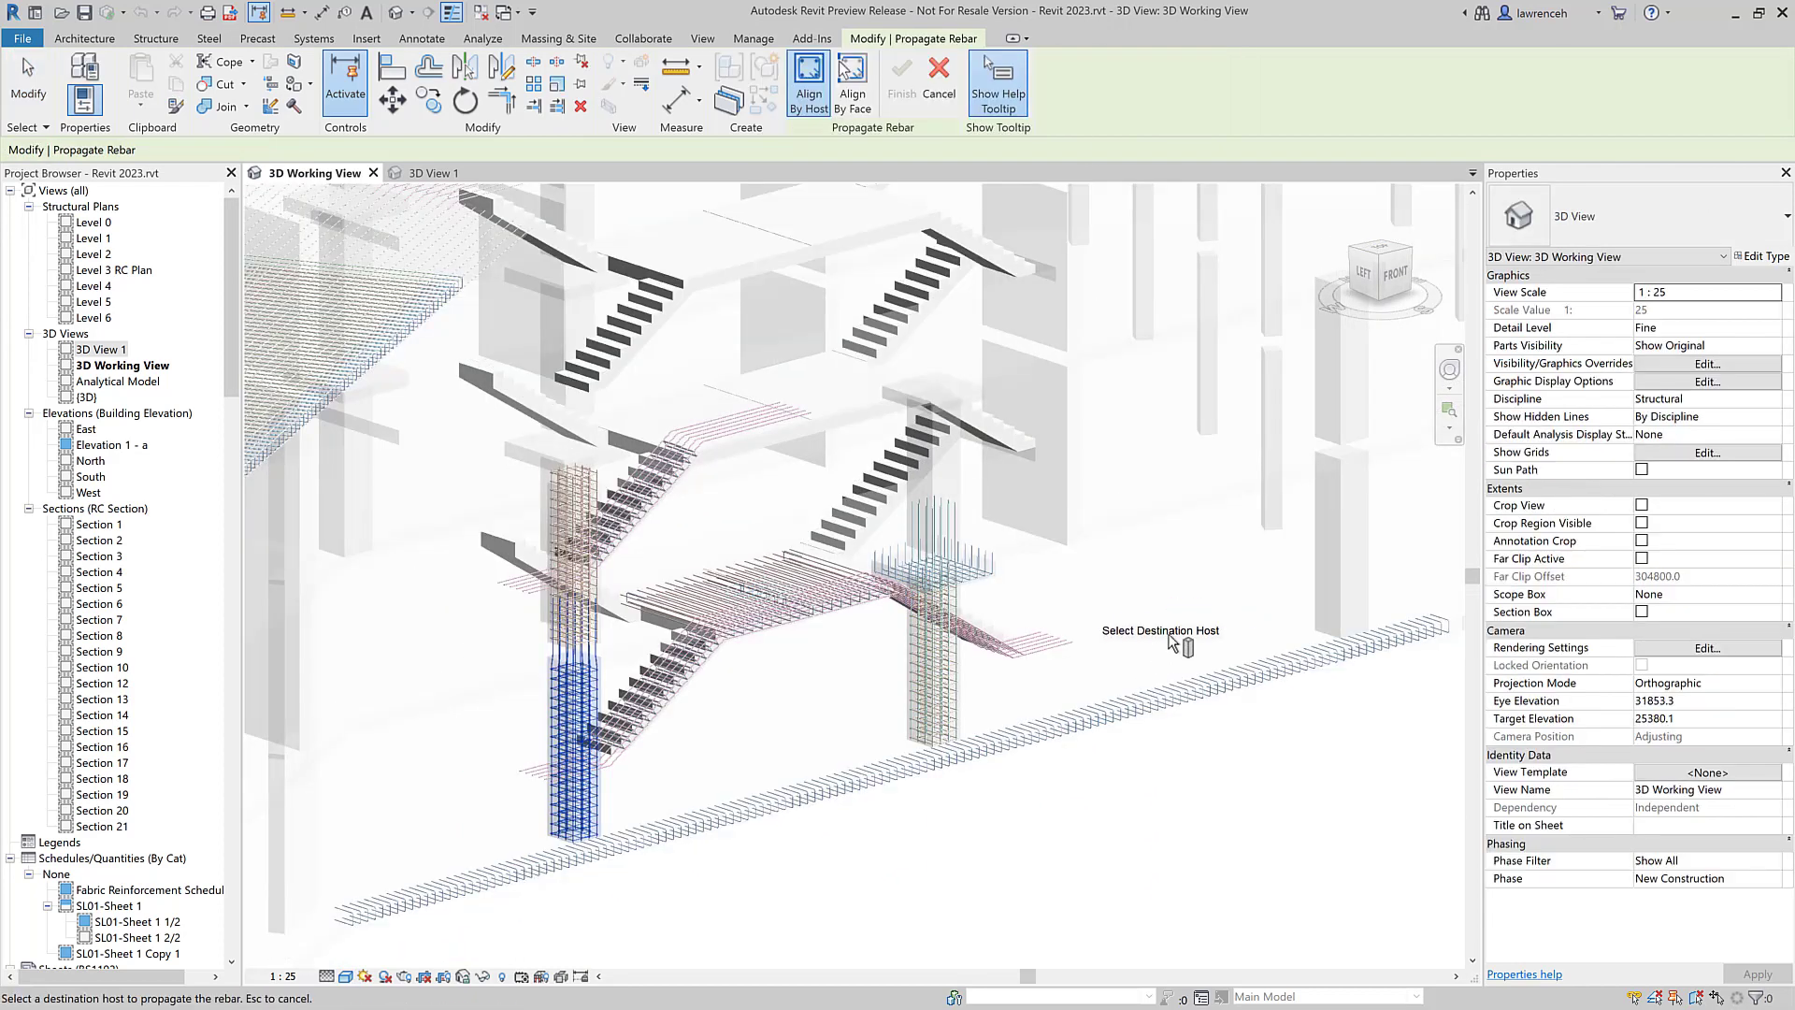
click(1337, 577)
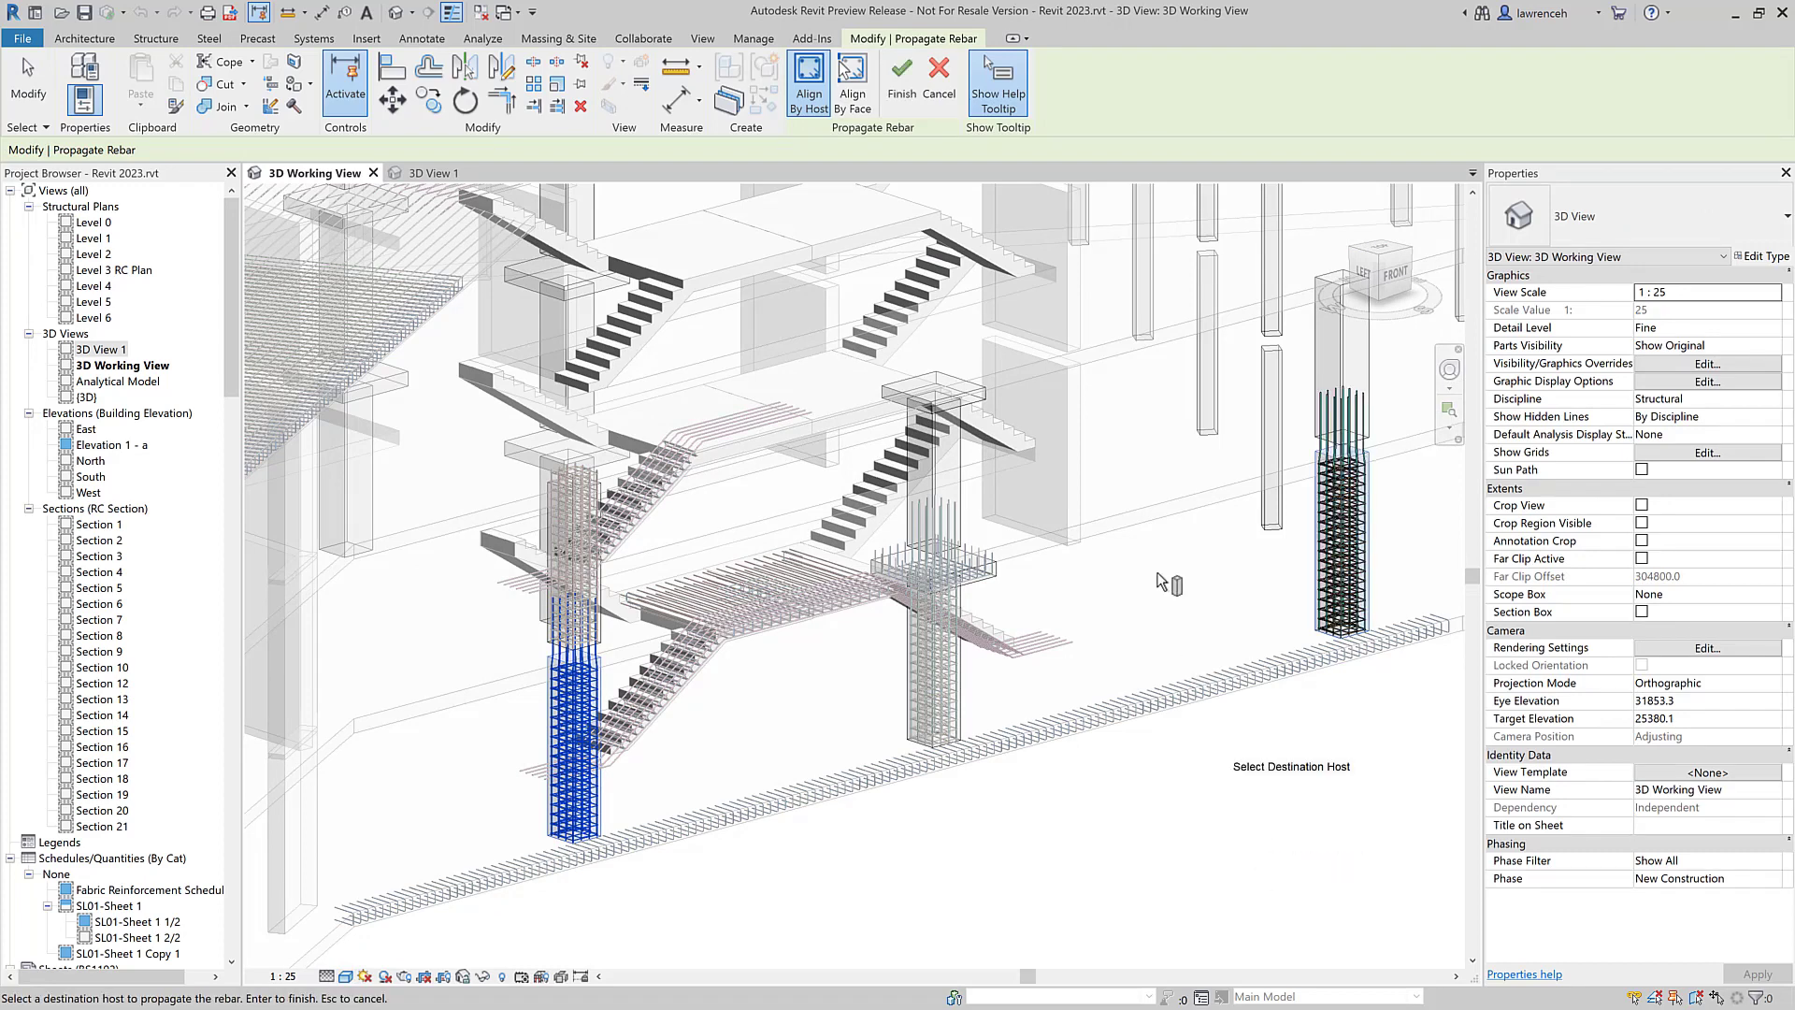
click(903, 86)
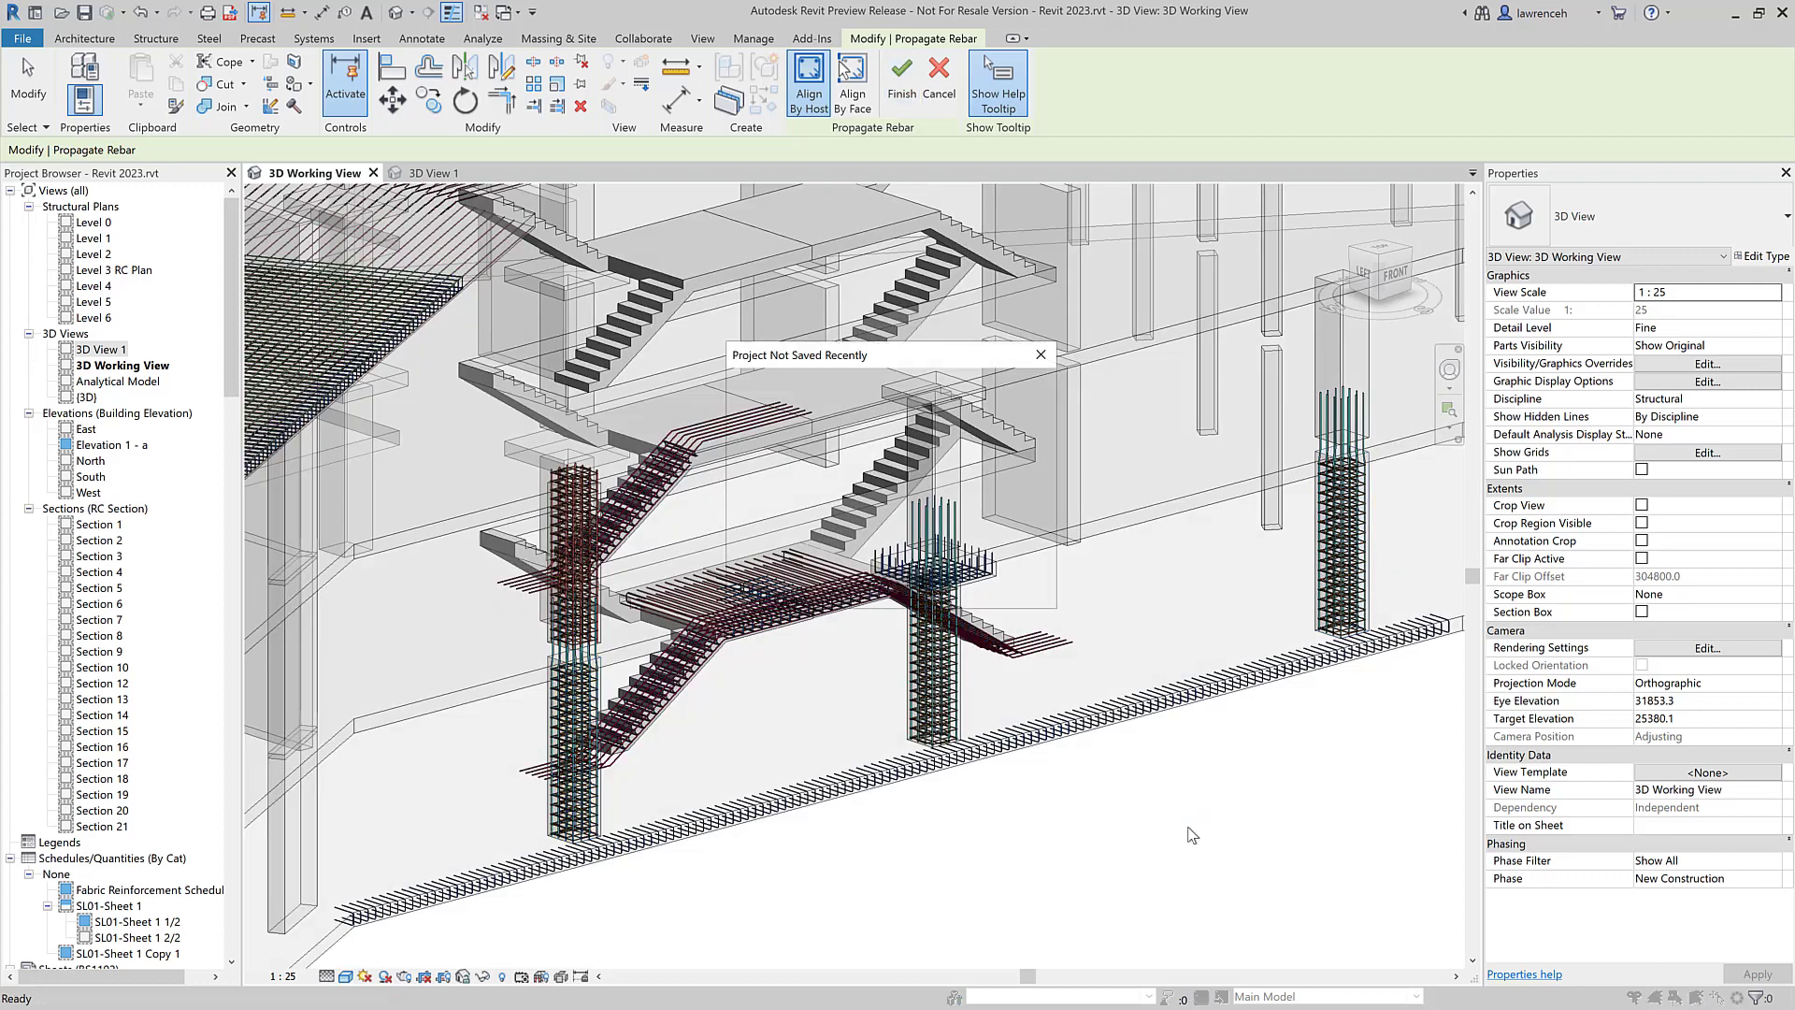
click(1013, 595)
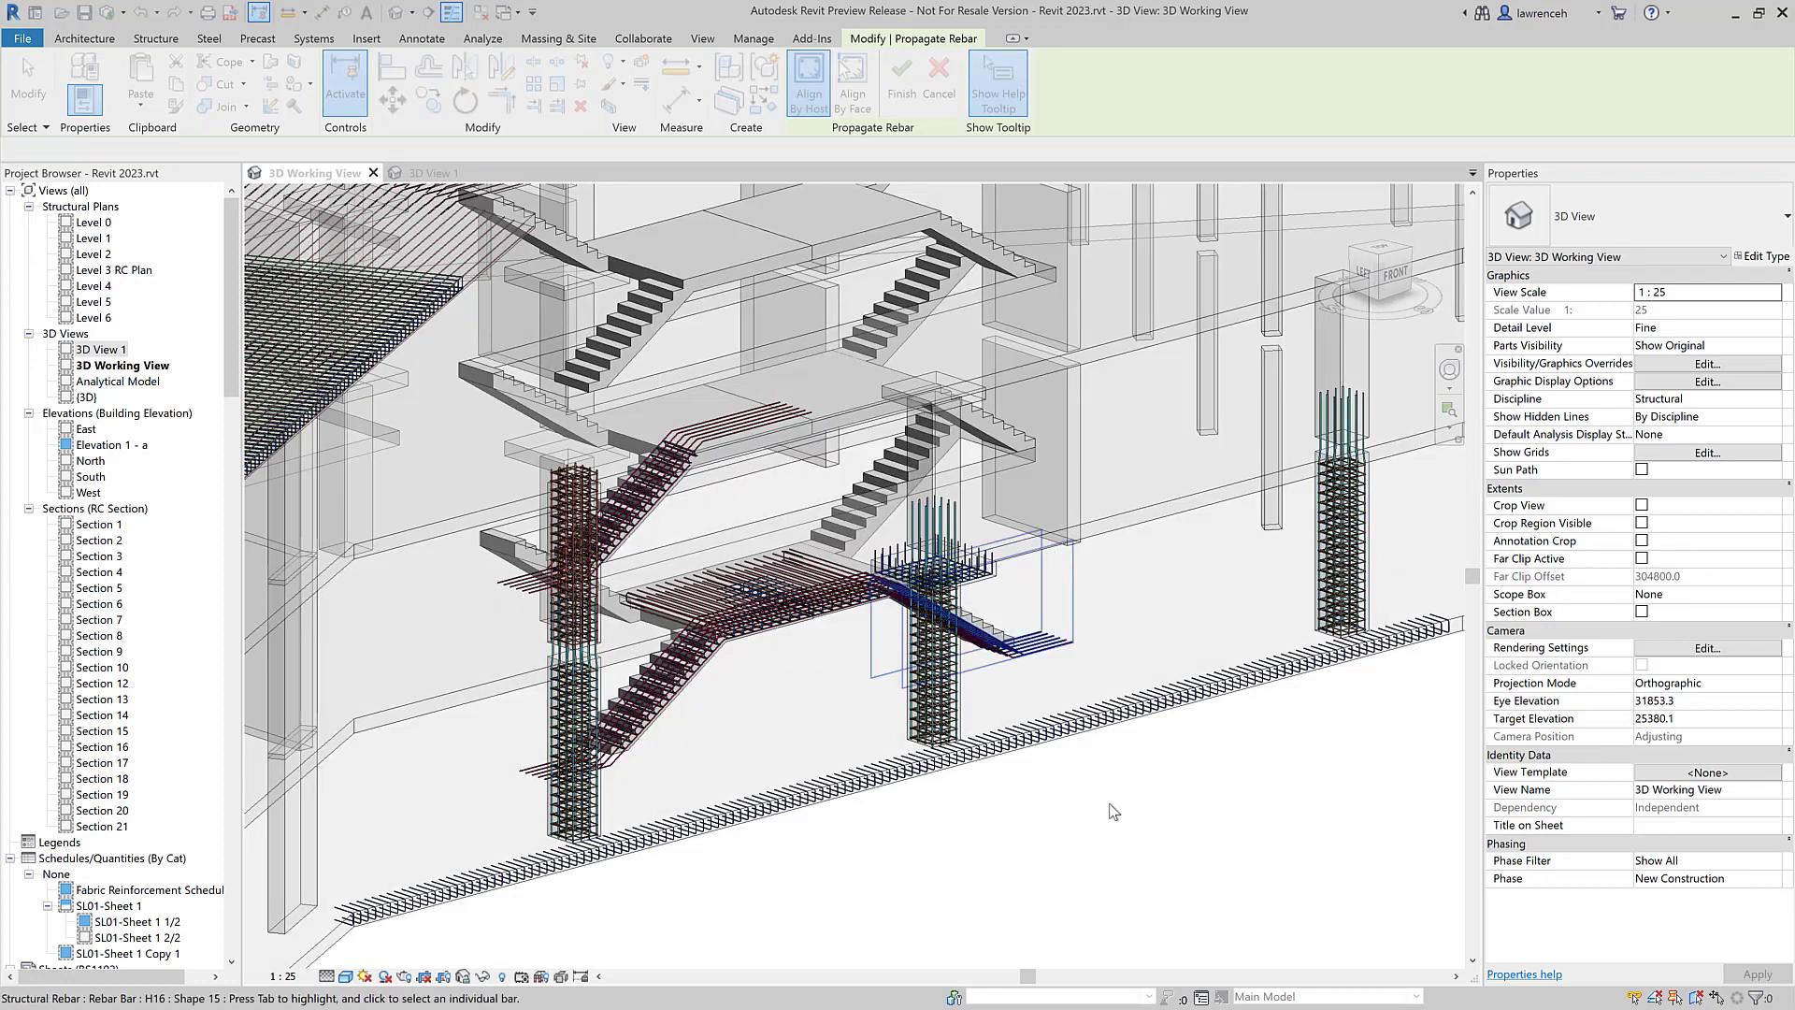
Step: Propagate the 750 x 750 drophead column's rebar to the drophead column directly above and two stacked drophead columns across the stair, aligned by host
click(1001, 721)
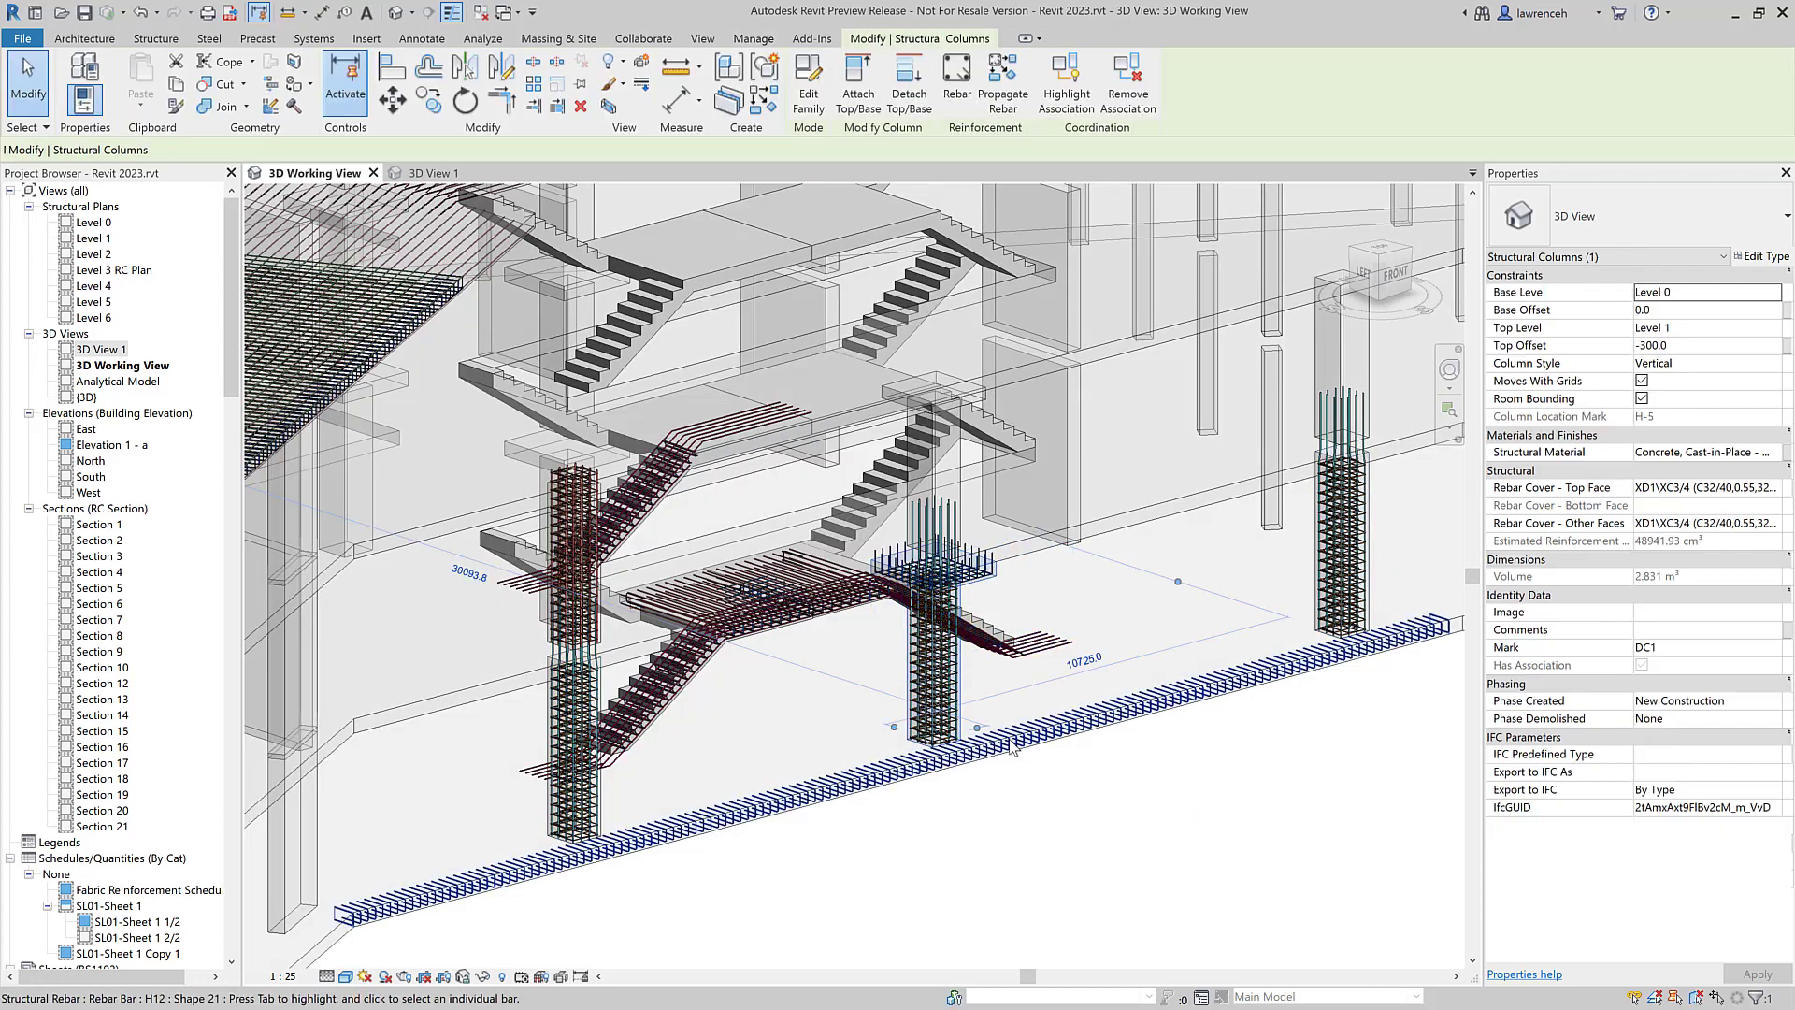
click(1002, 79)
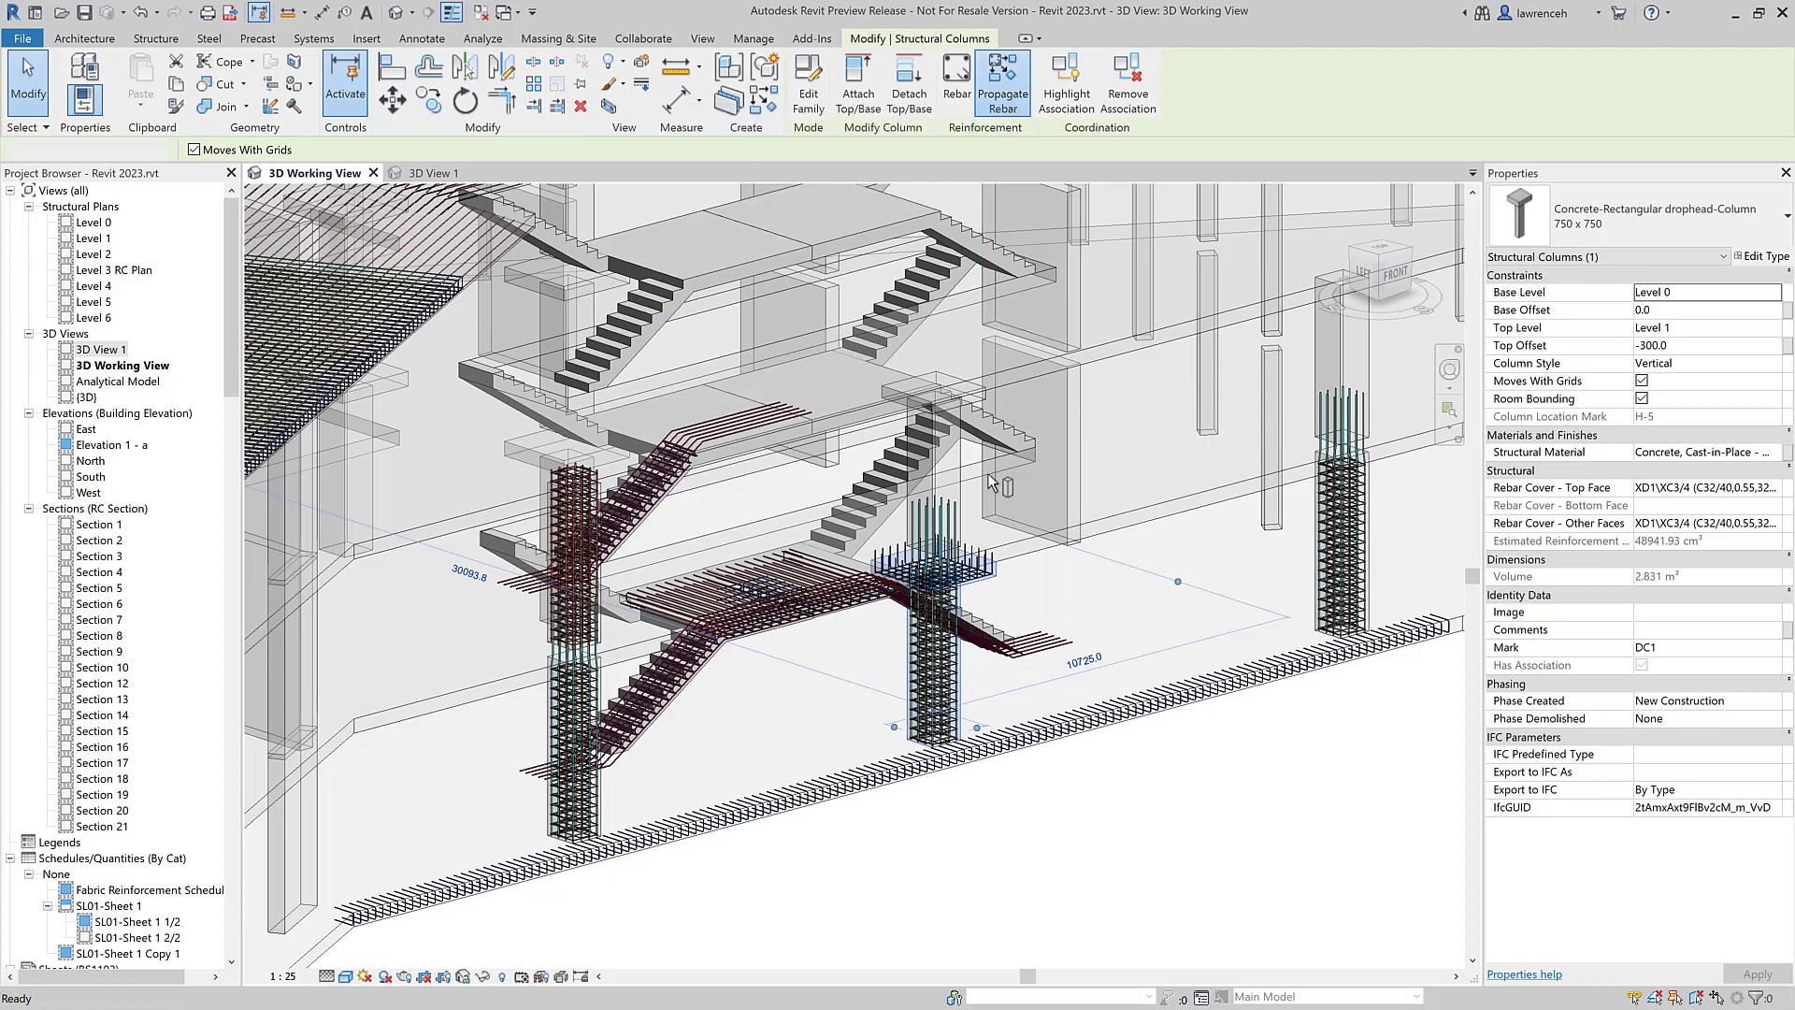
click(935, 439)
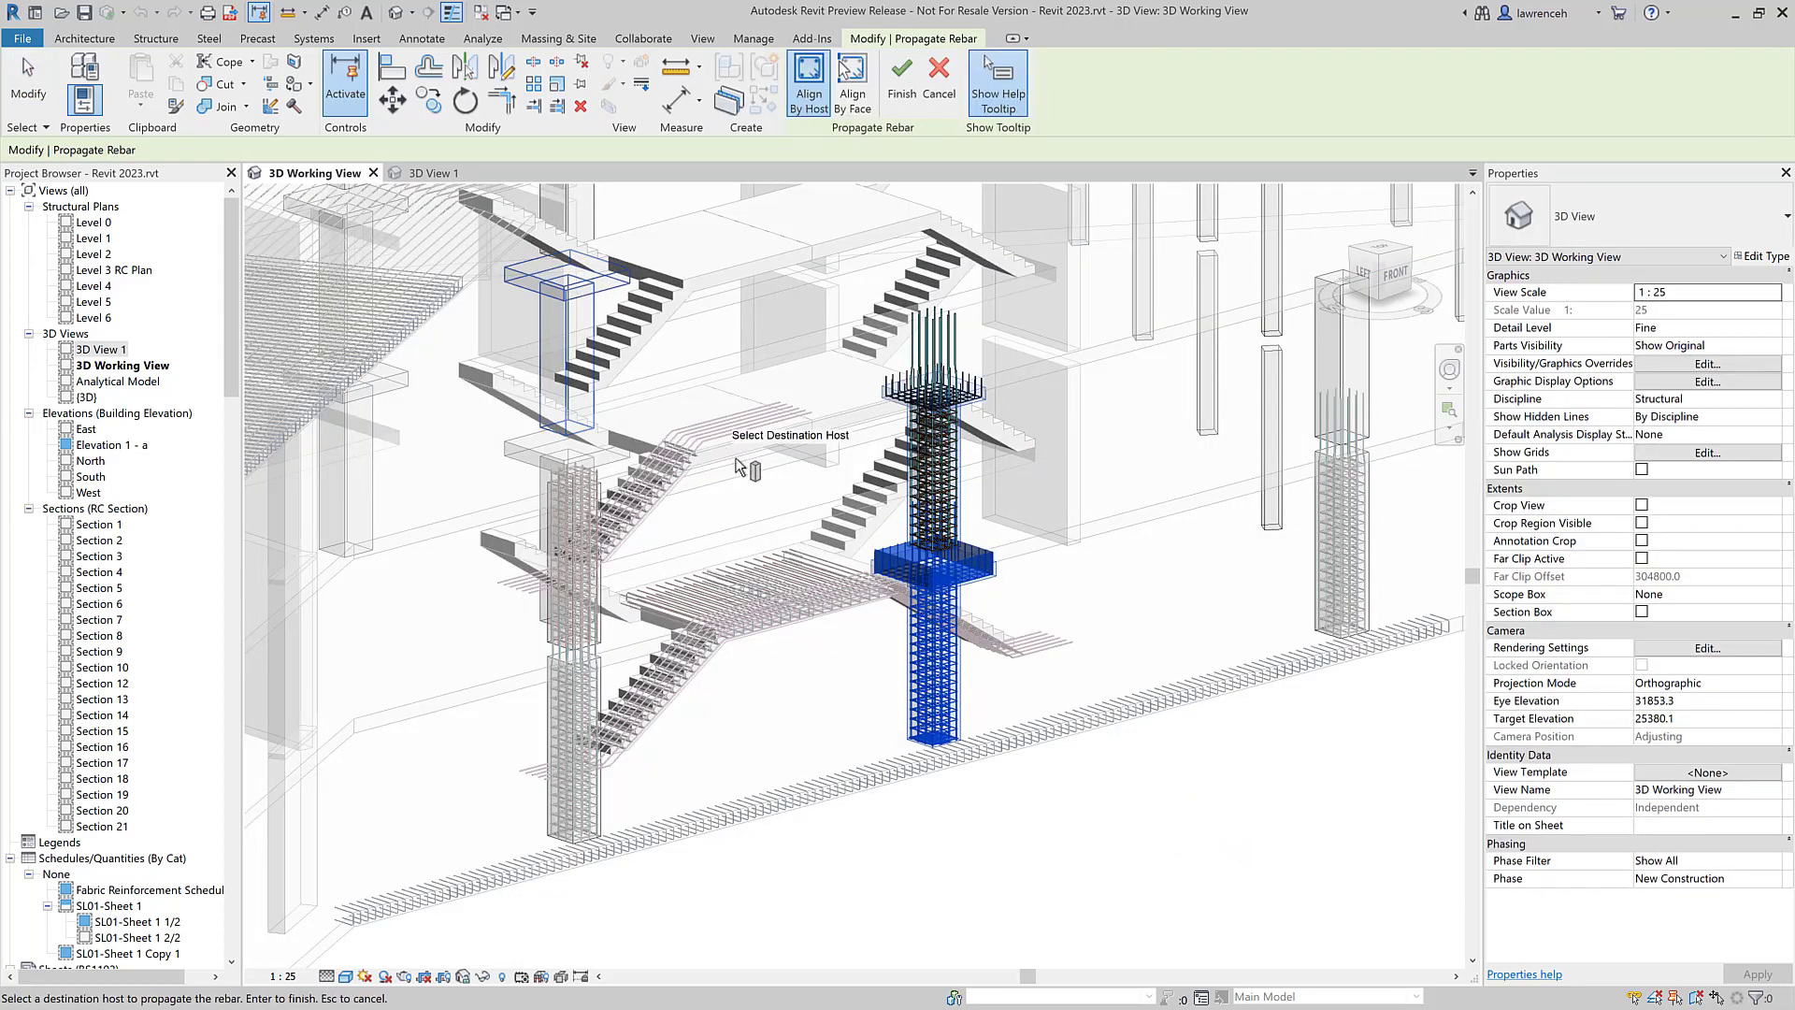
click(572, 322)
middle_drag(635, 219, 660, 364)
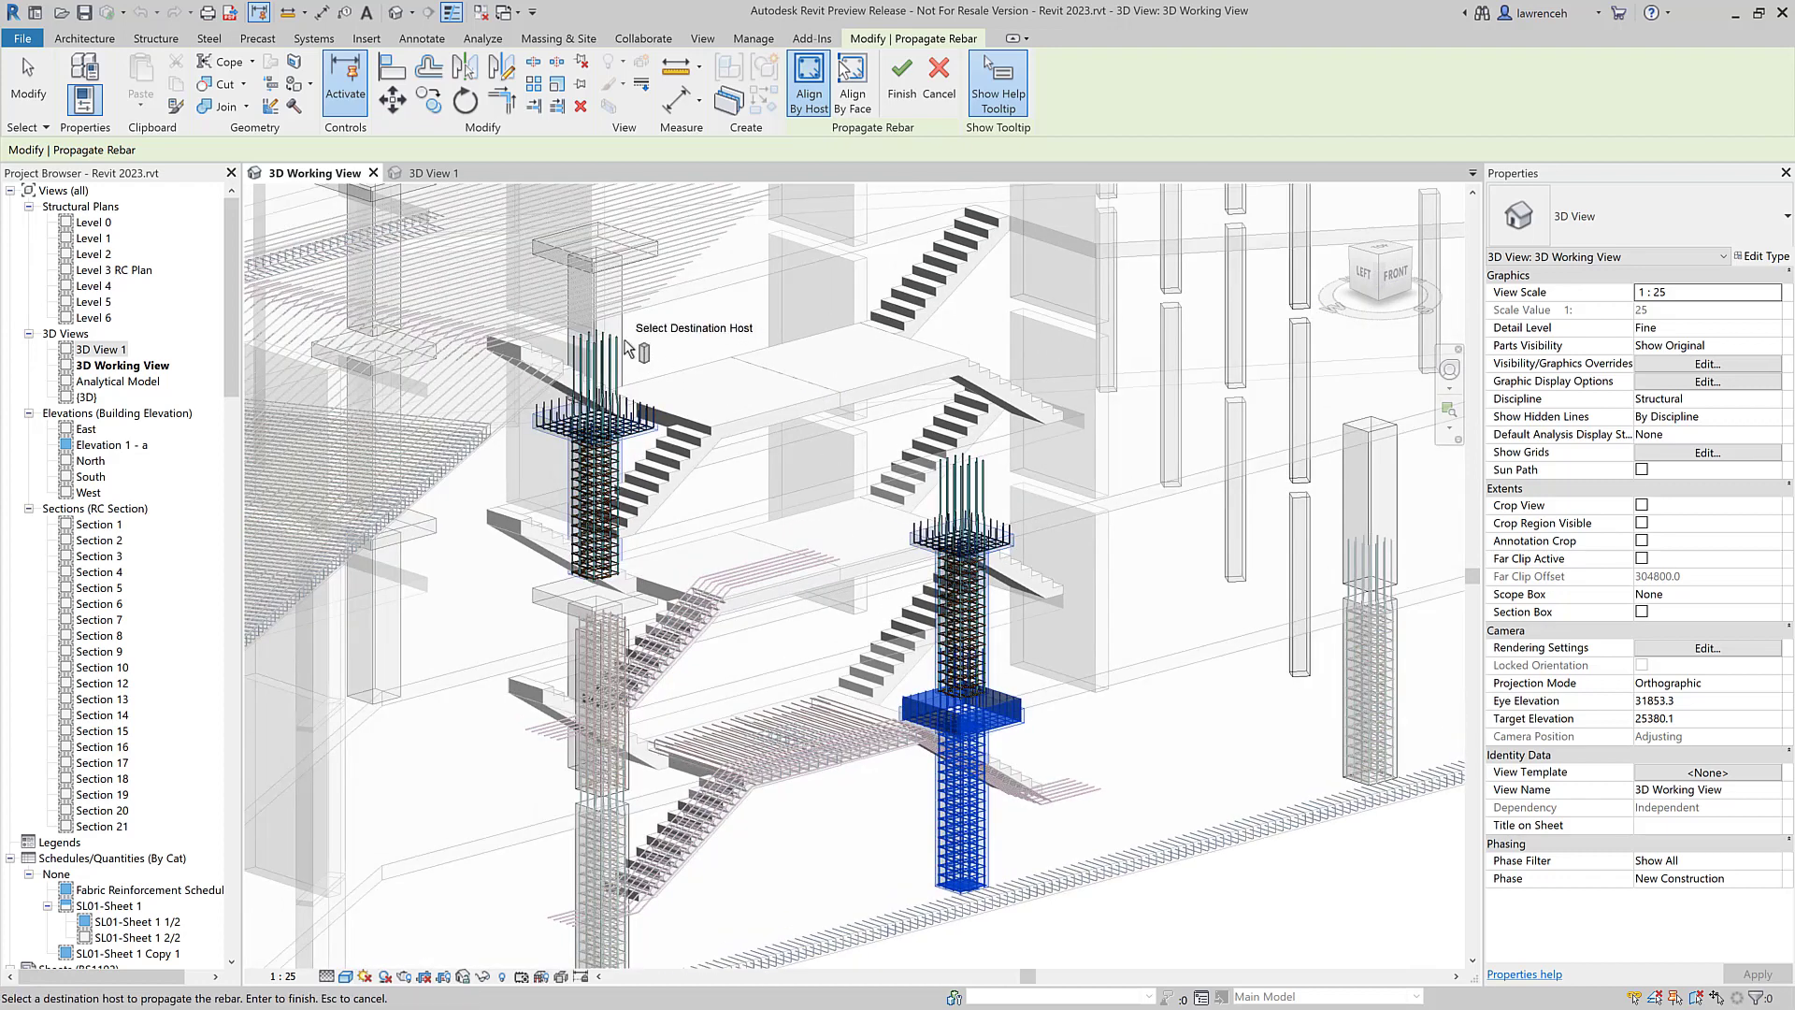
click(653, 364)
scroll(809, 644, down, 1)
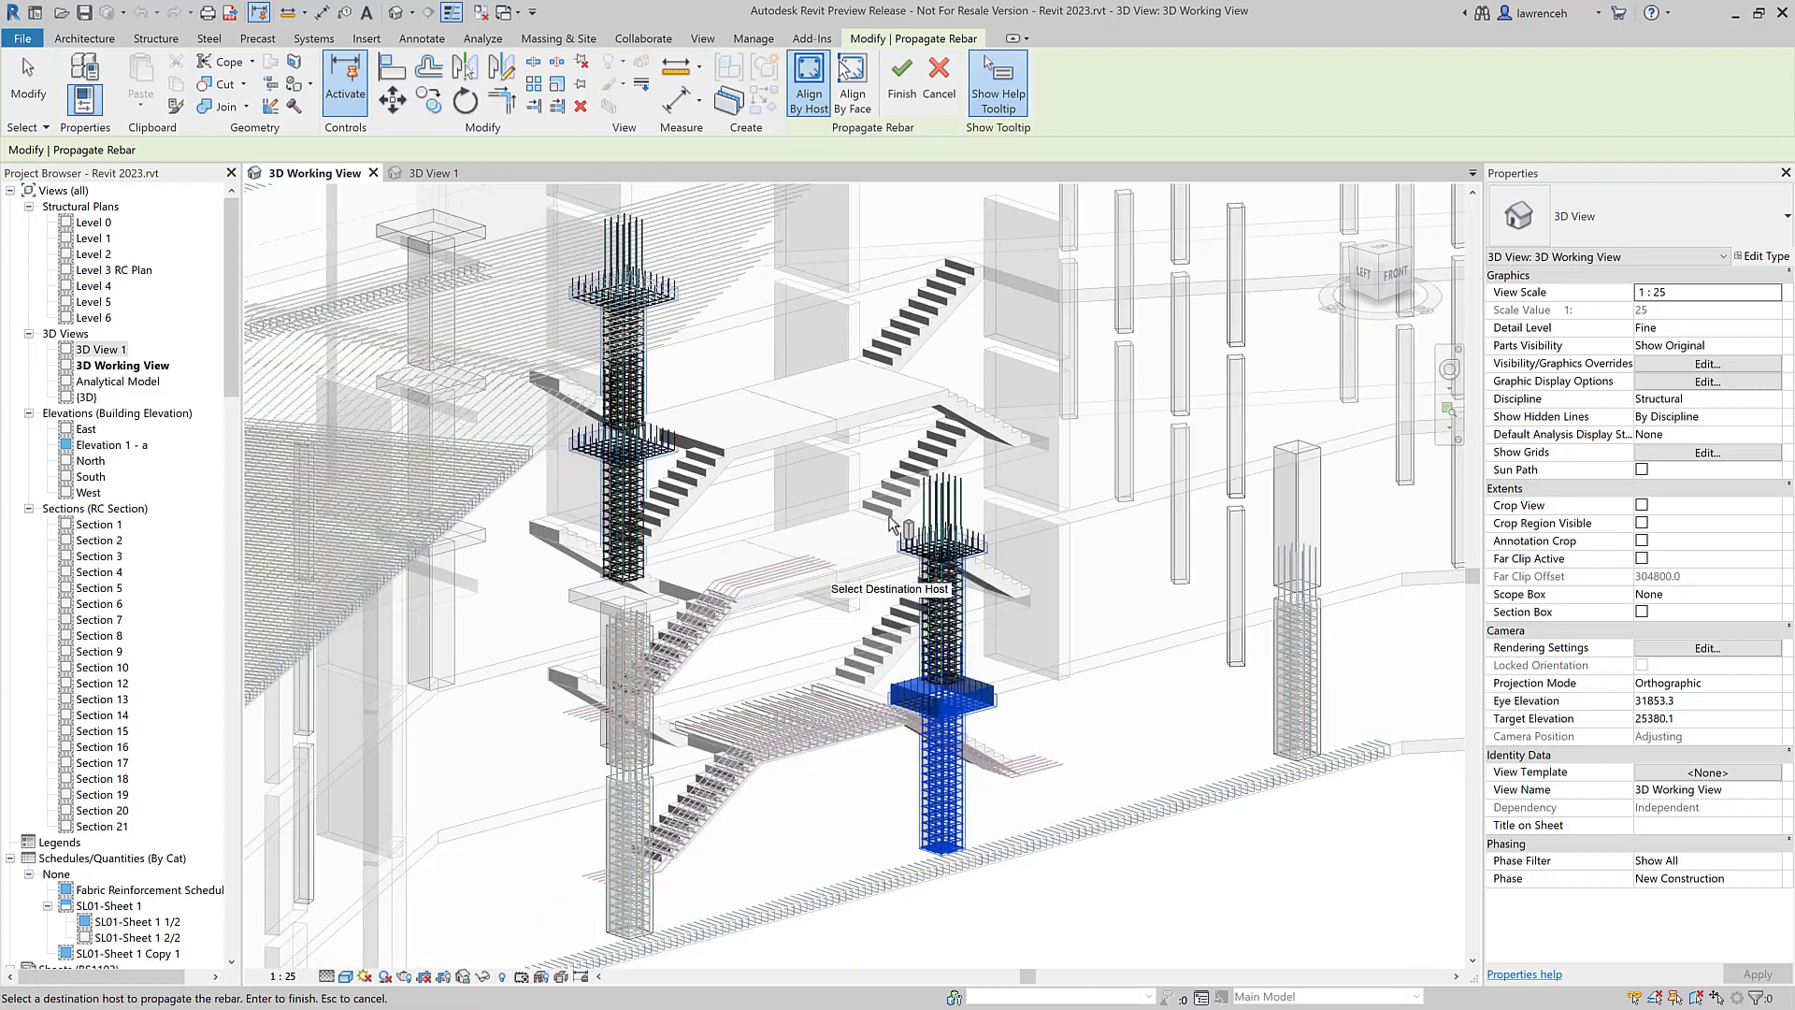
click(902, 98)
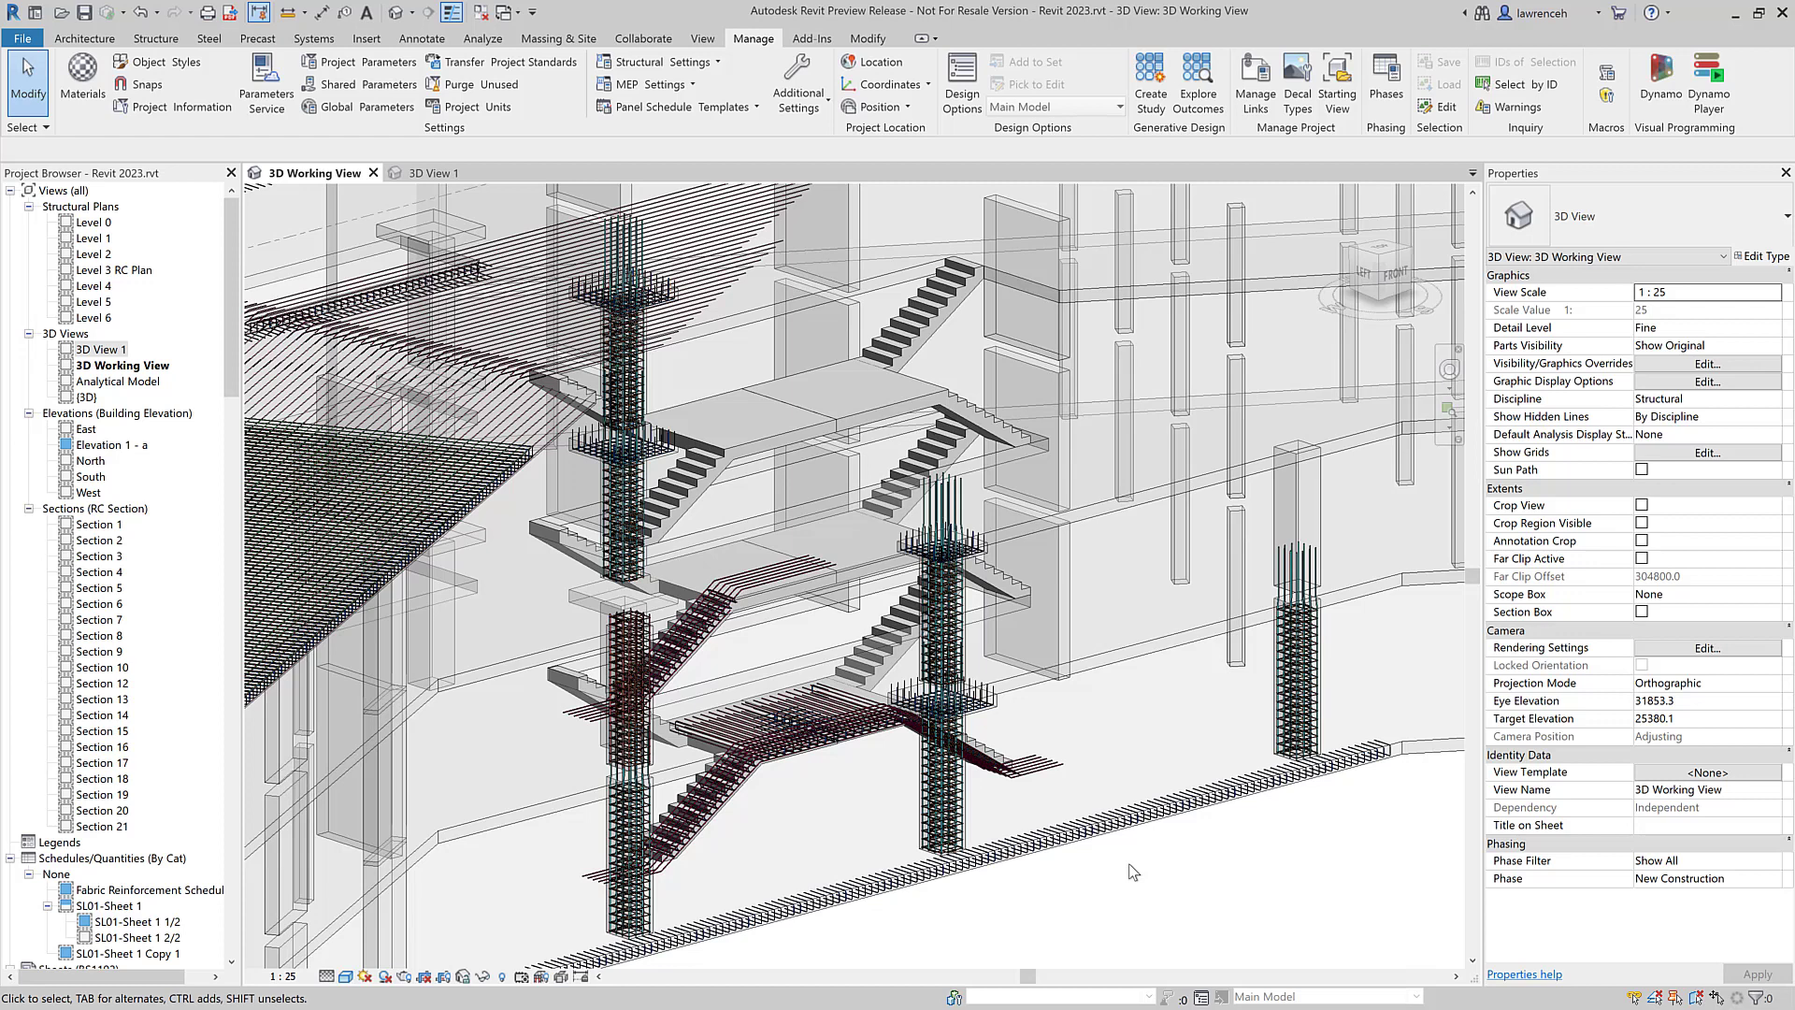
Step: Propagate the H12 shape 21 edge rebar set to the edge faces of the two RC SLAB 300 floors above, aligned by face
click(1316, 774)
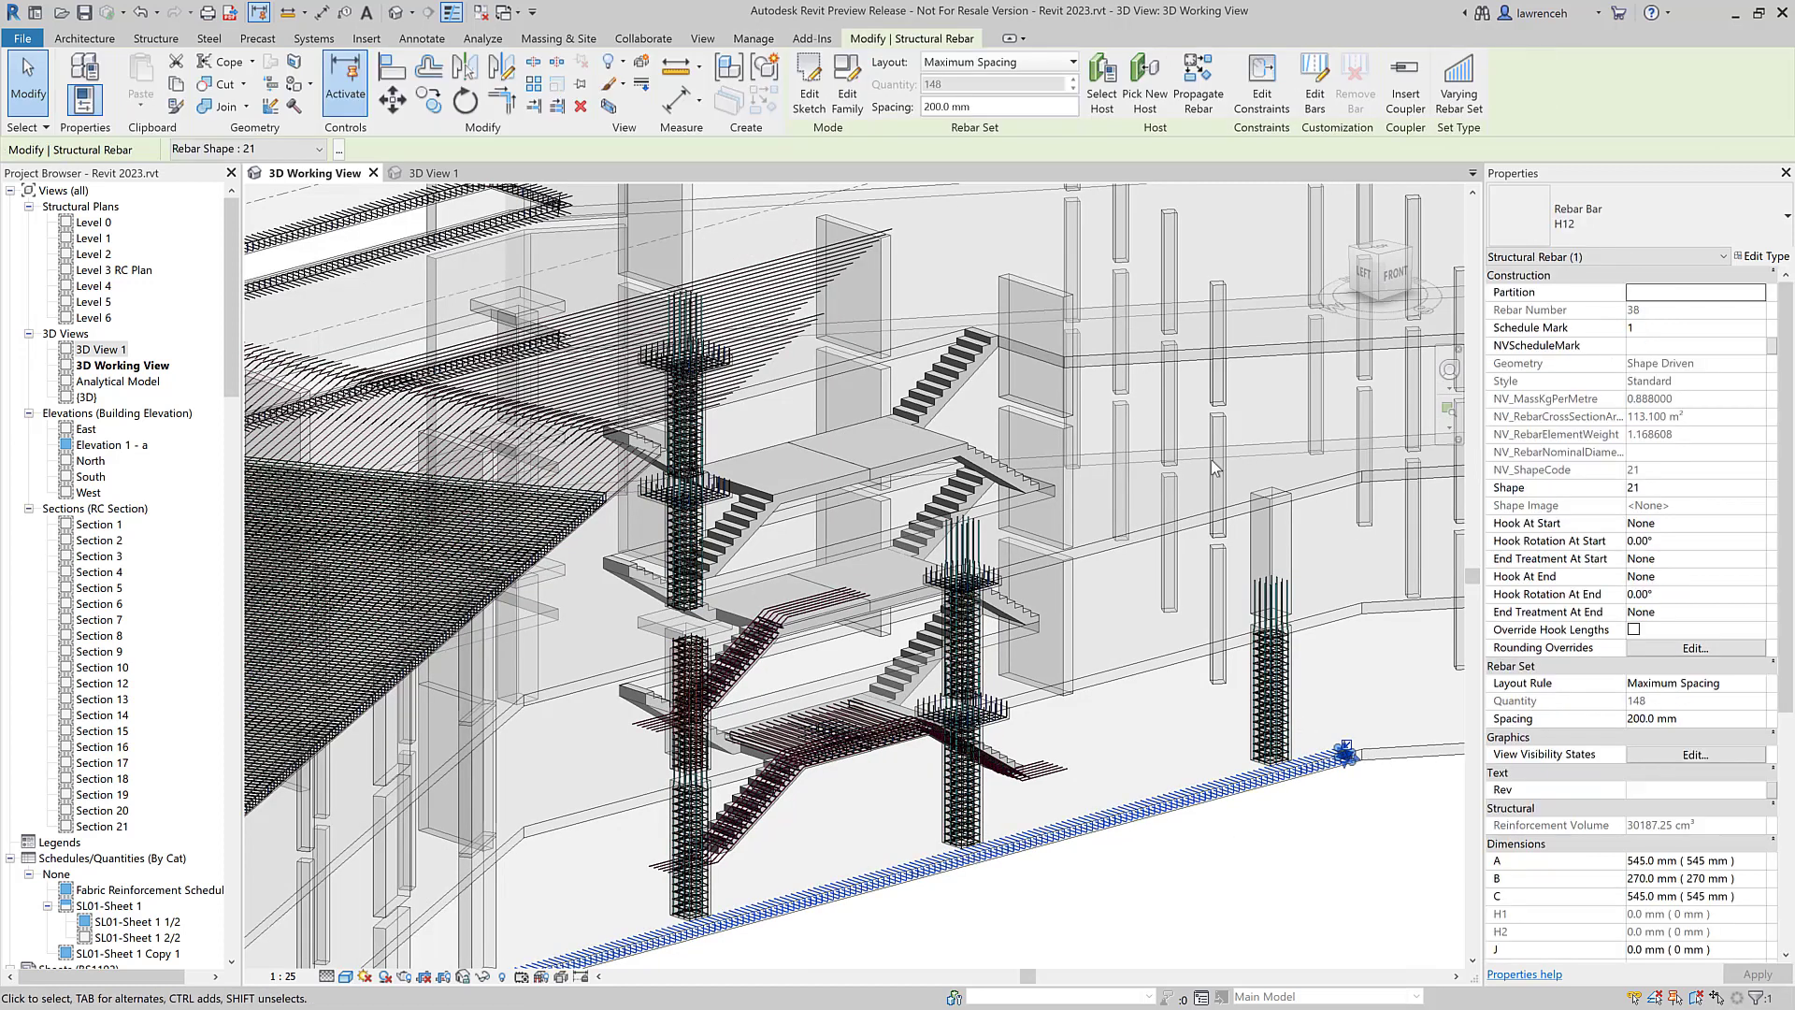
click(1192, 79)
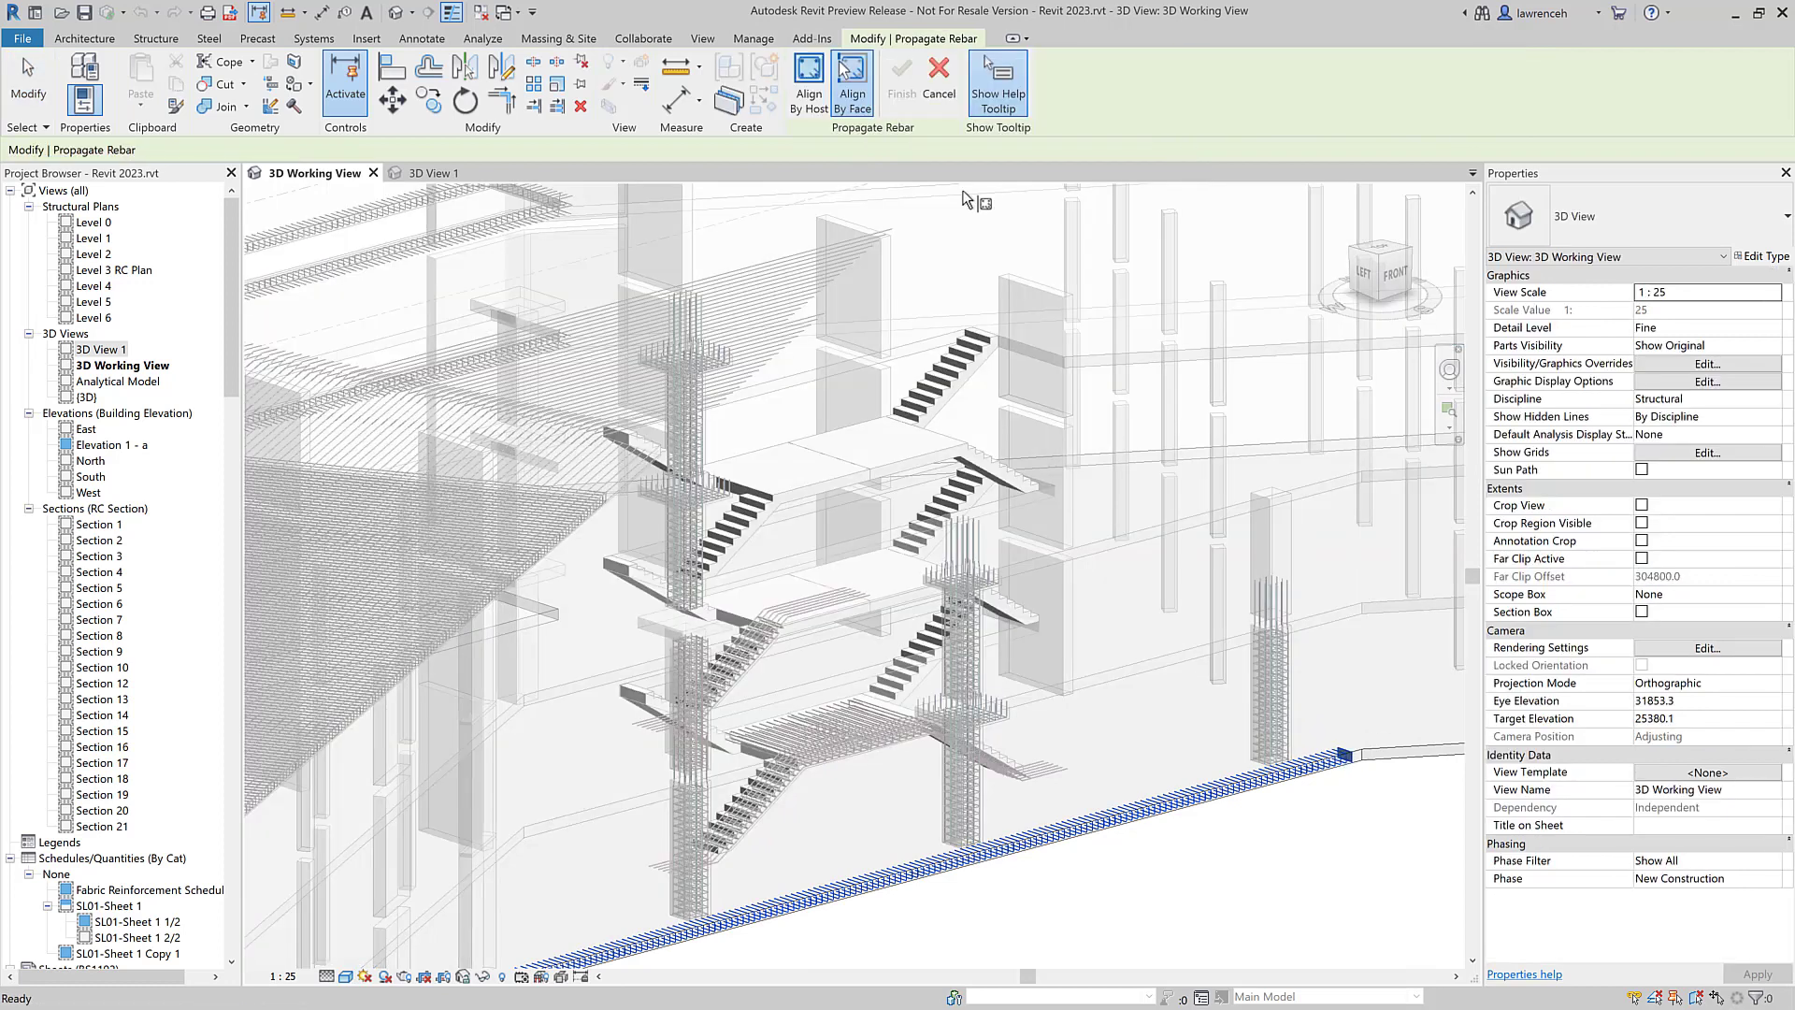
click(868, 110)
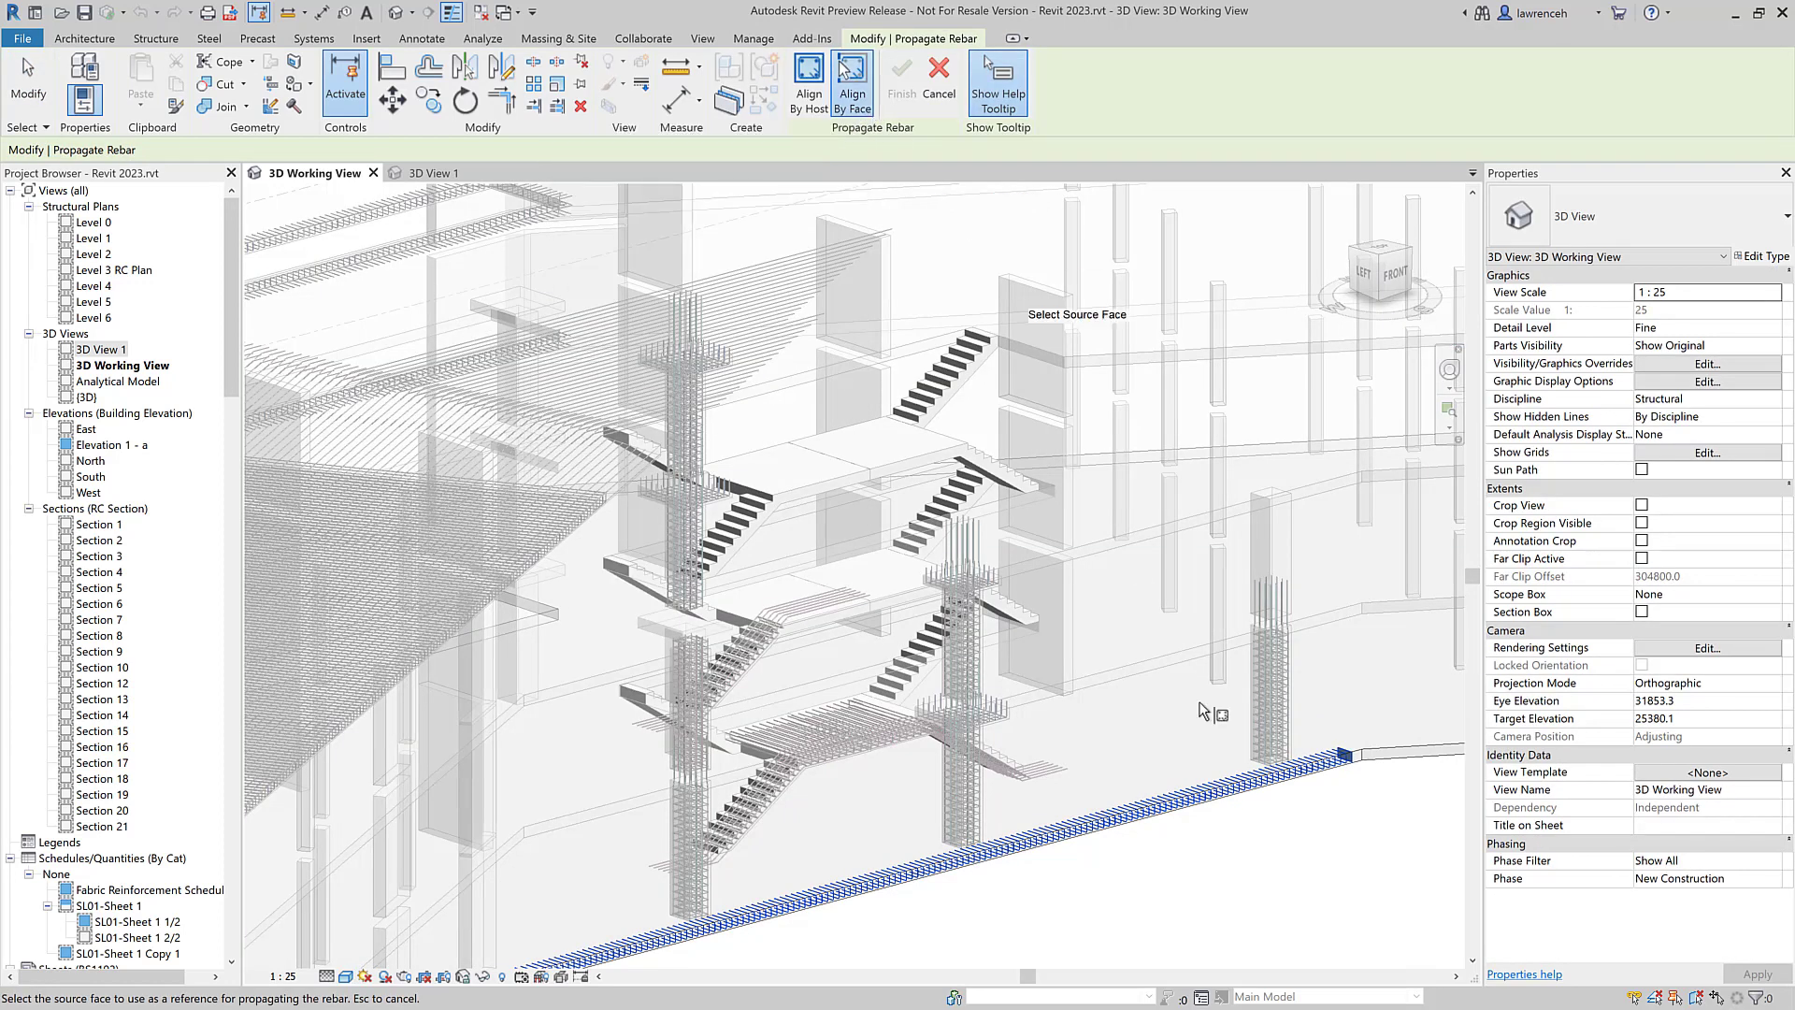
click(1229, 799)
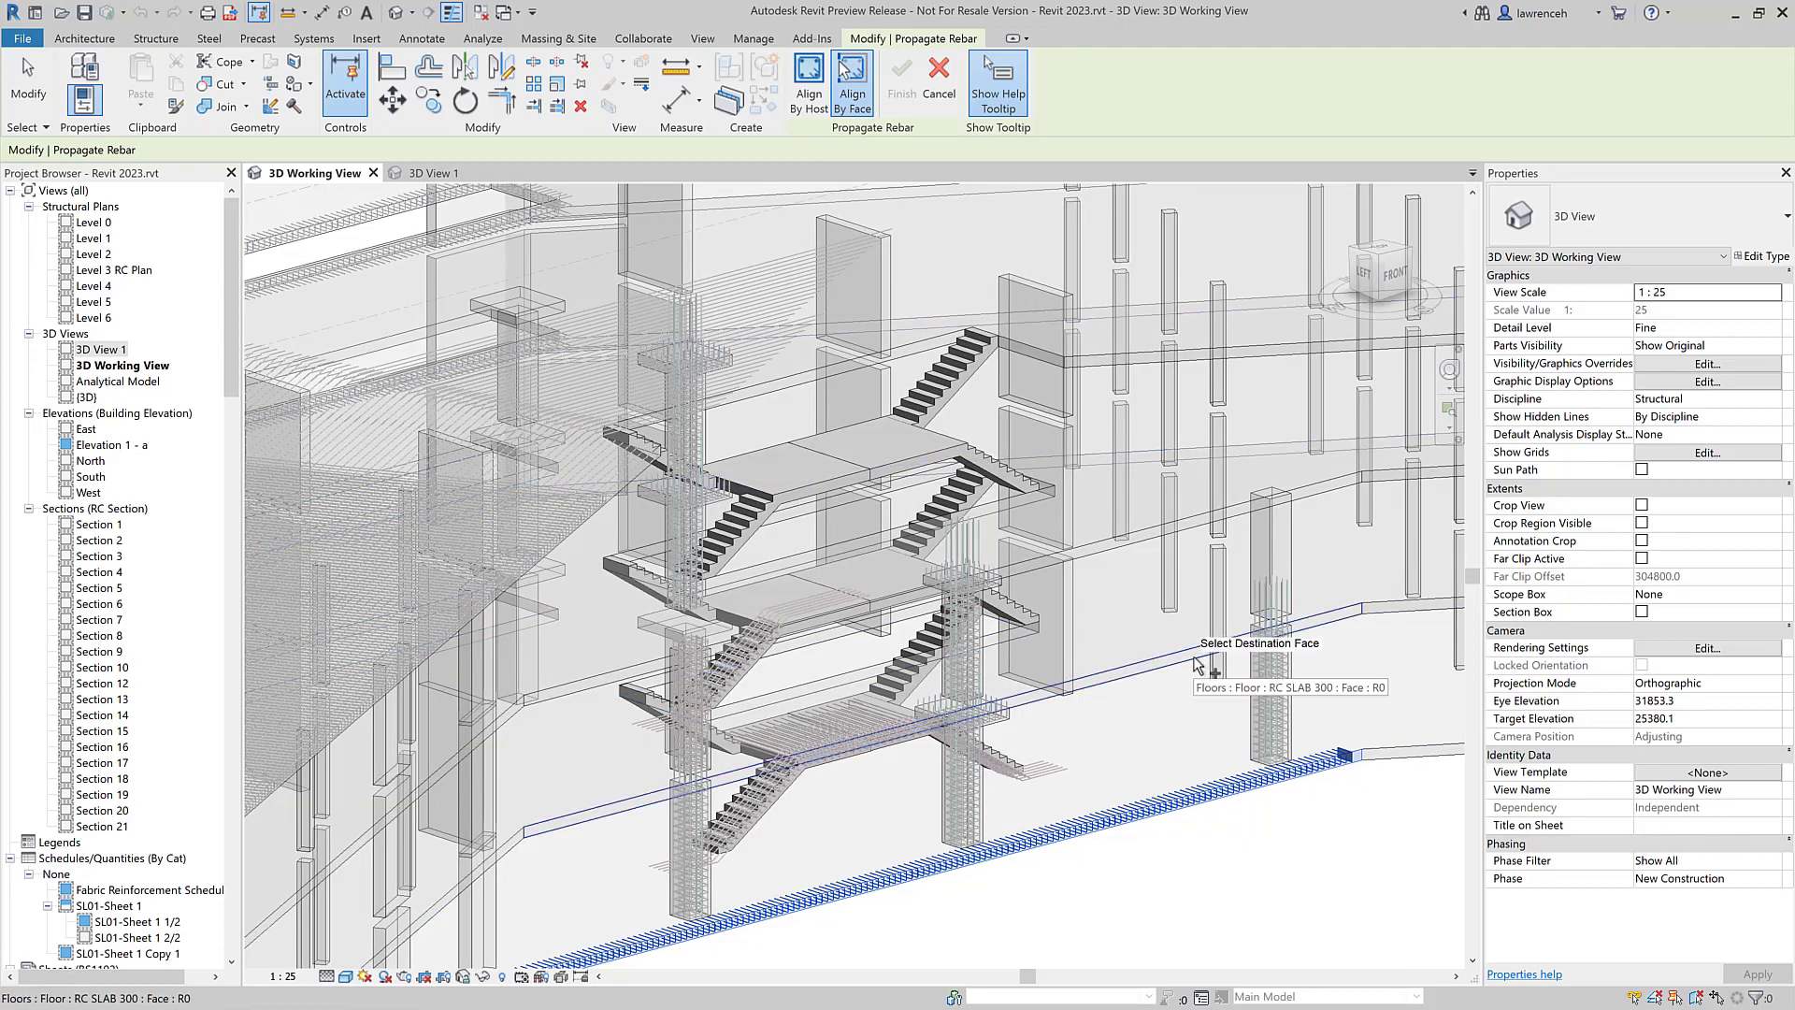
click(1192, 759)
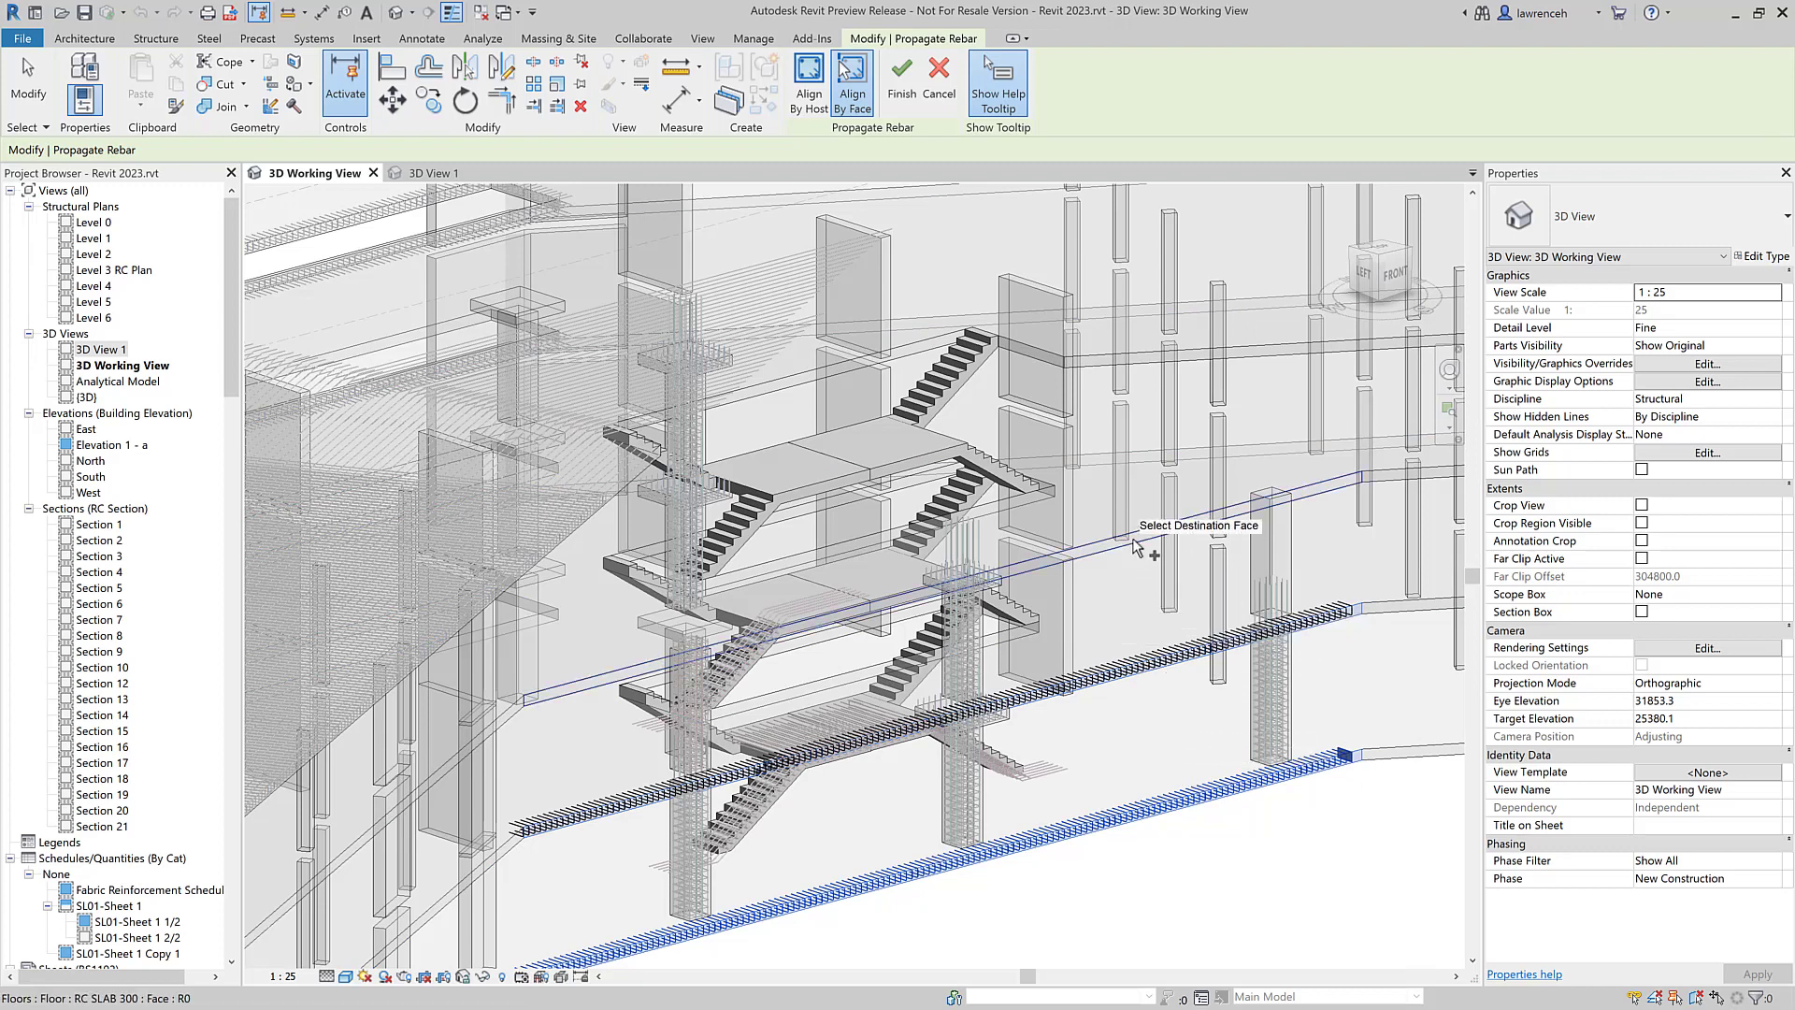
click(1134, 638)
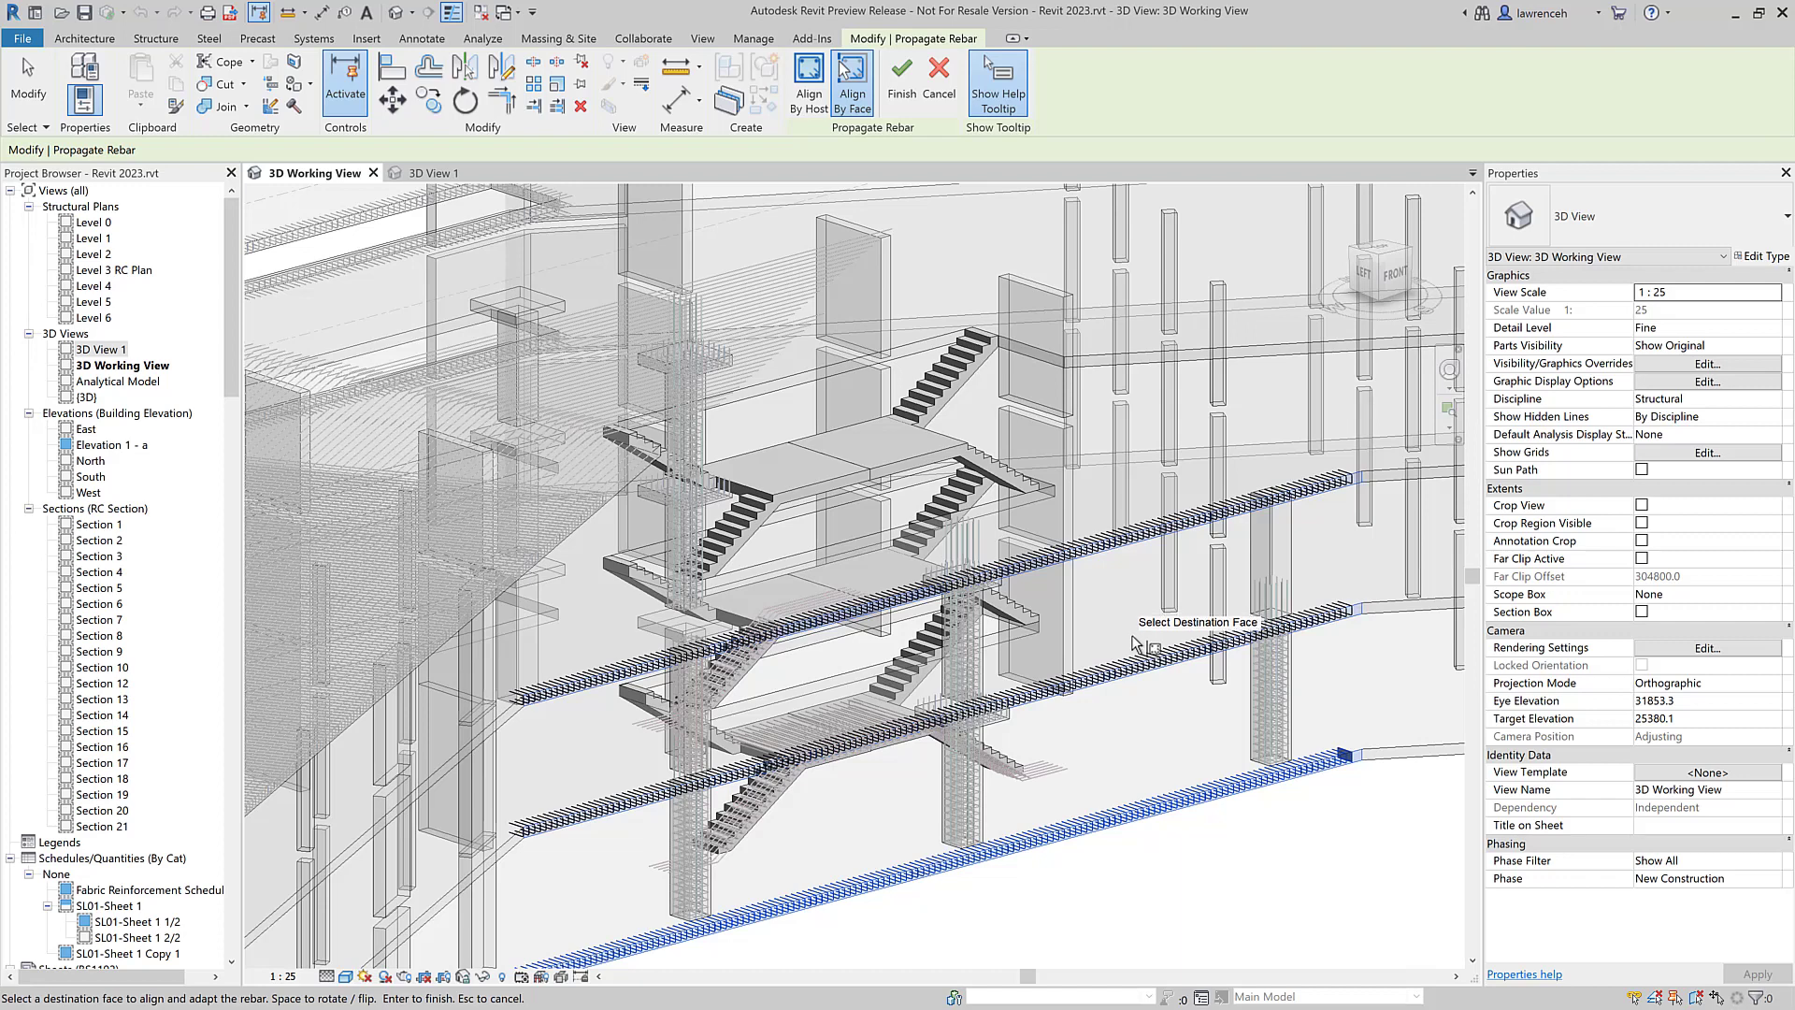
click(902, 79)
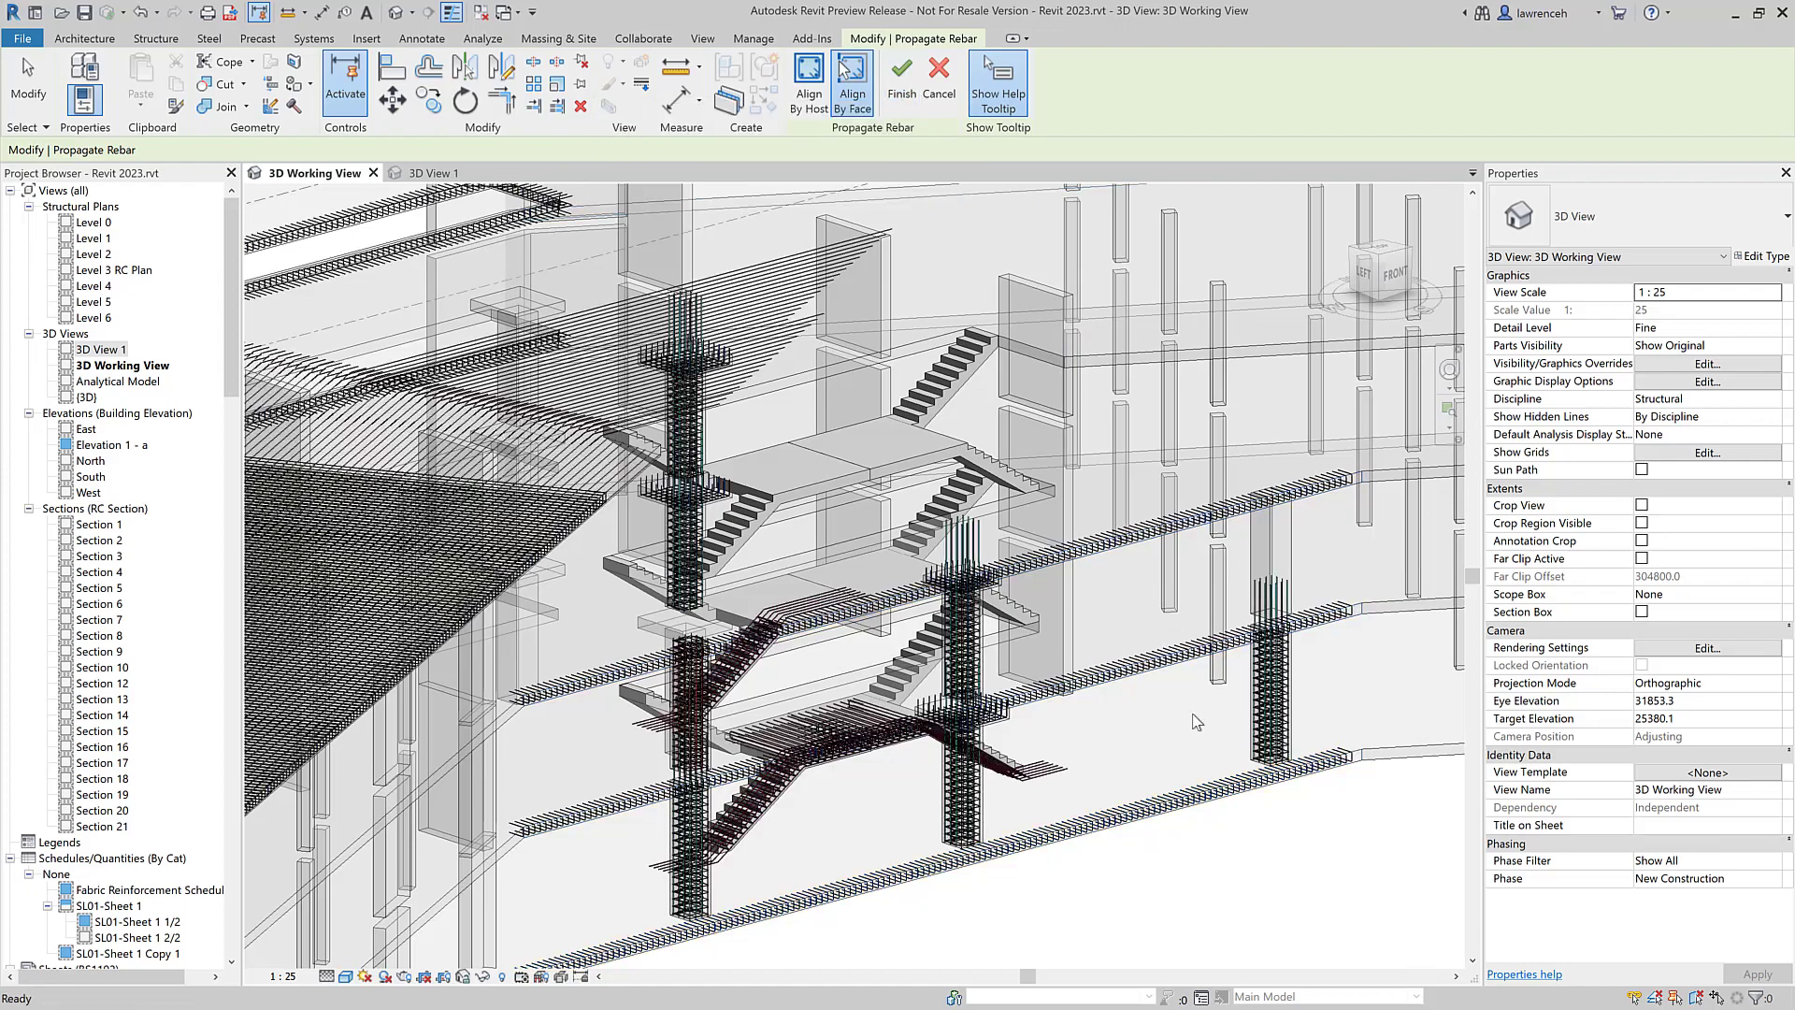
Step: Propagate the H12 shape 21 end U-bar set of the reinforced corner RC Wall 350 to the matching end face of the wall directly below, aligned by face
scroll(1275, 629, up, 5)
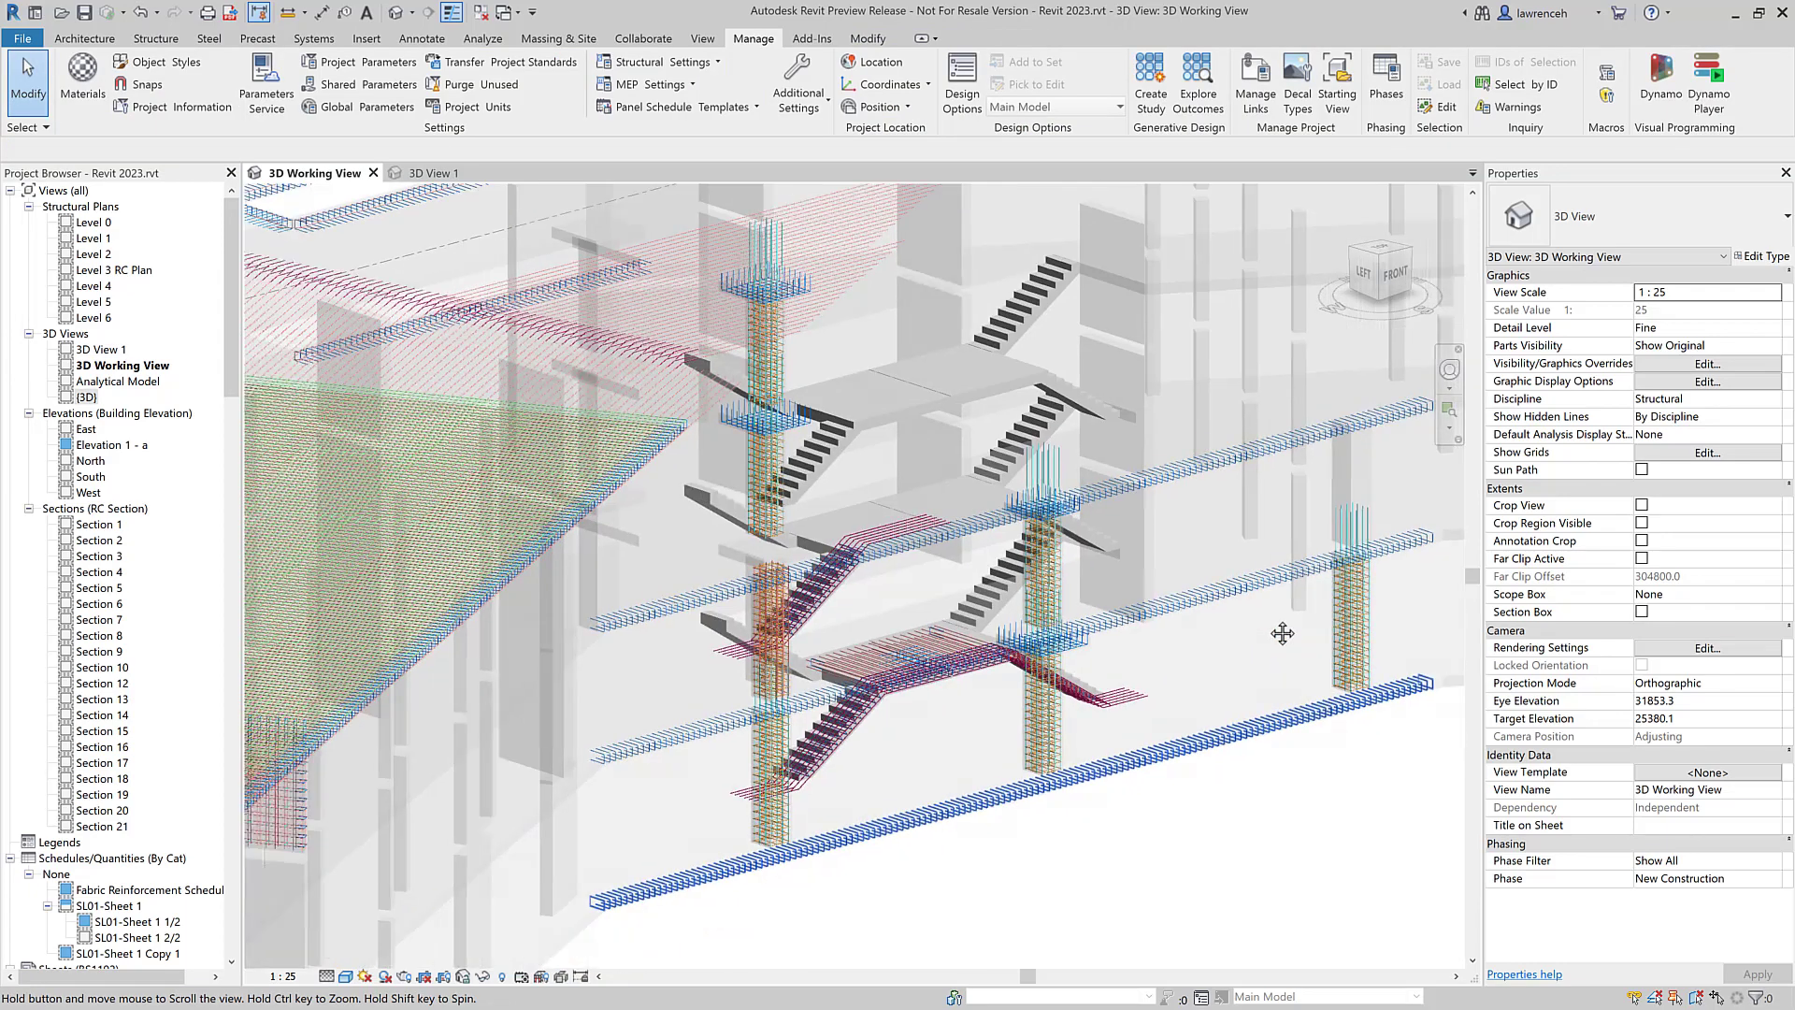
scroll(844, 558, up, 3)
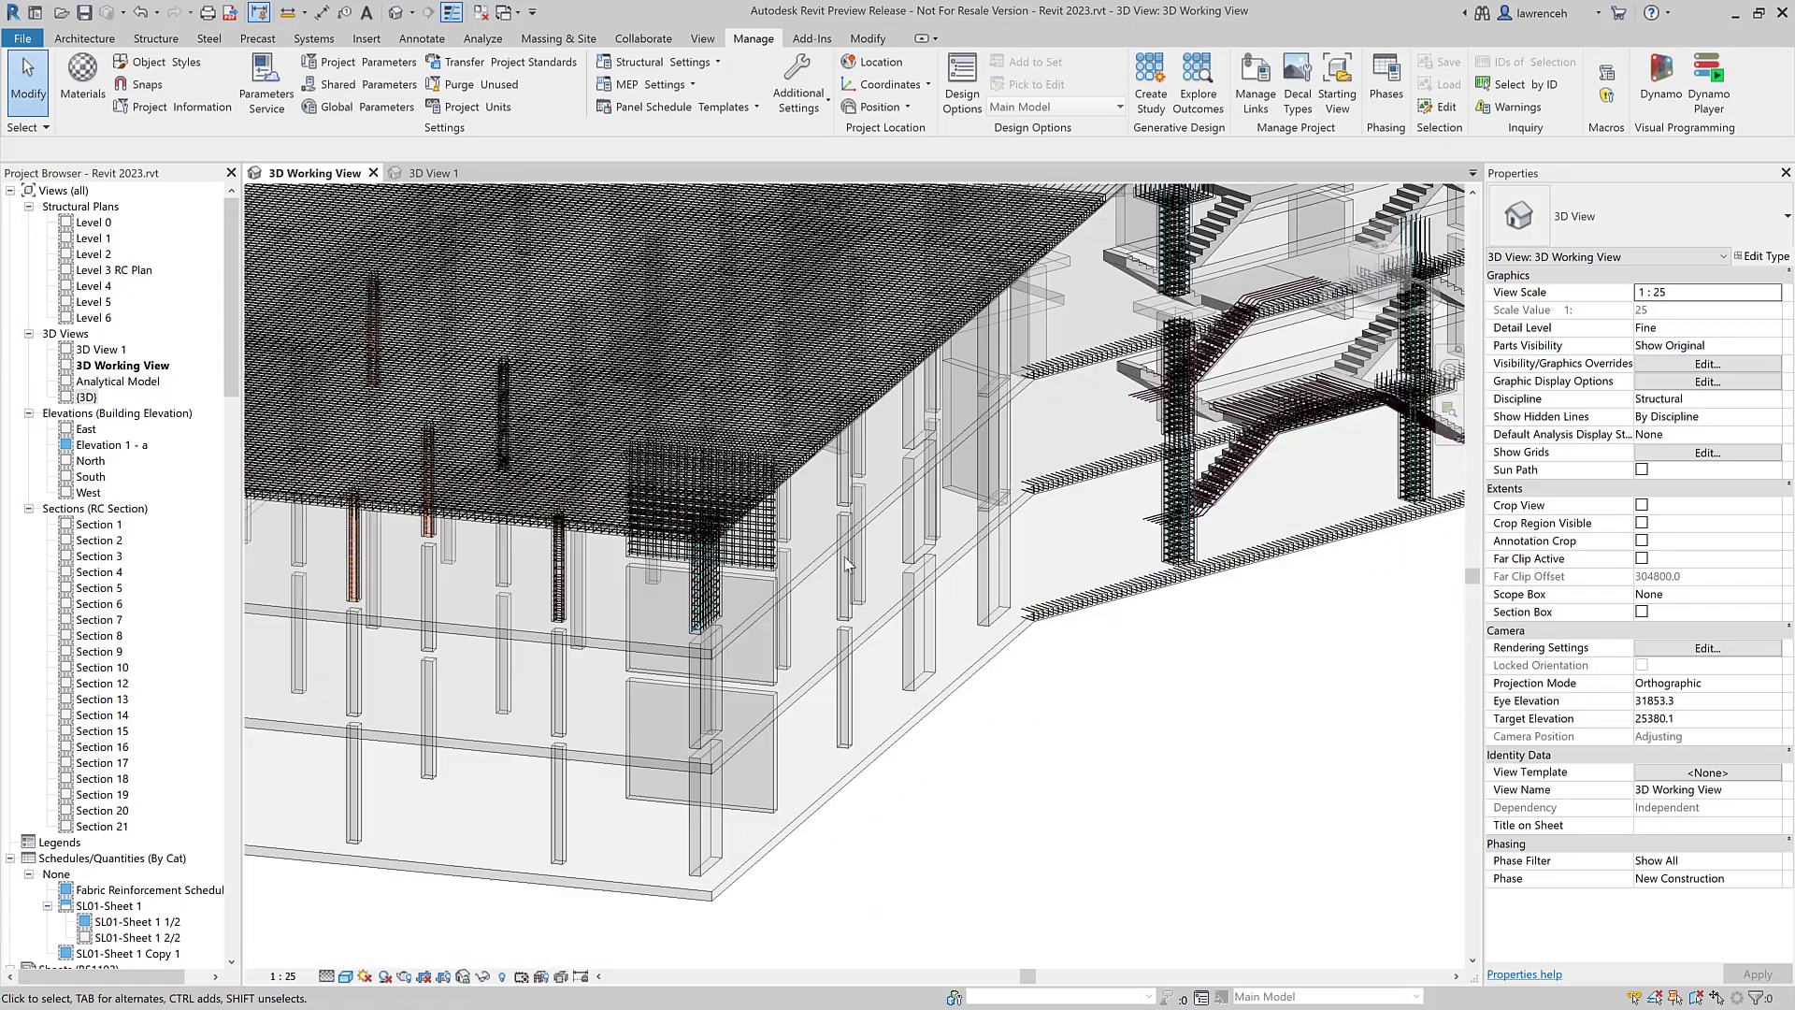
scroll(721, 675, up, 3)
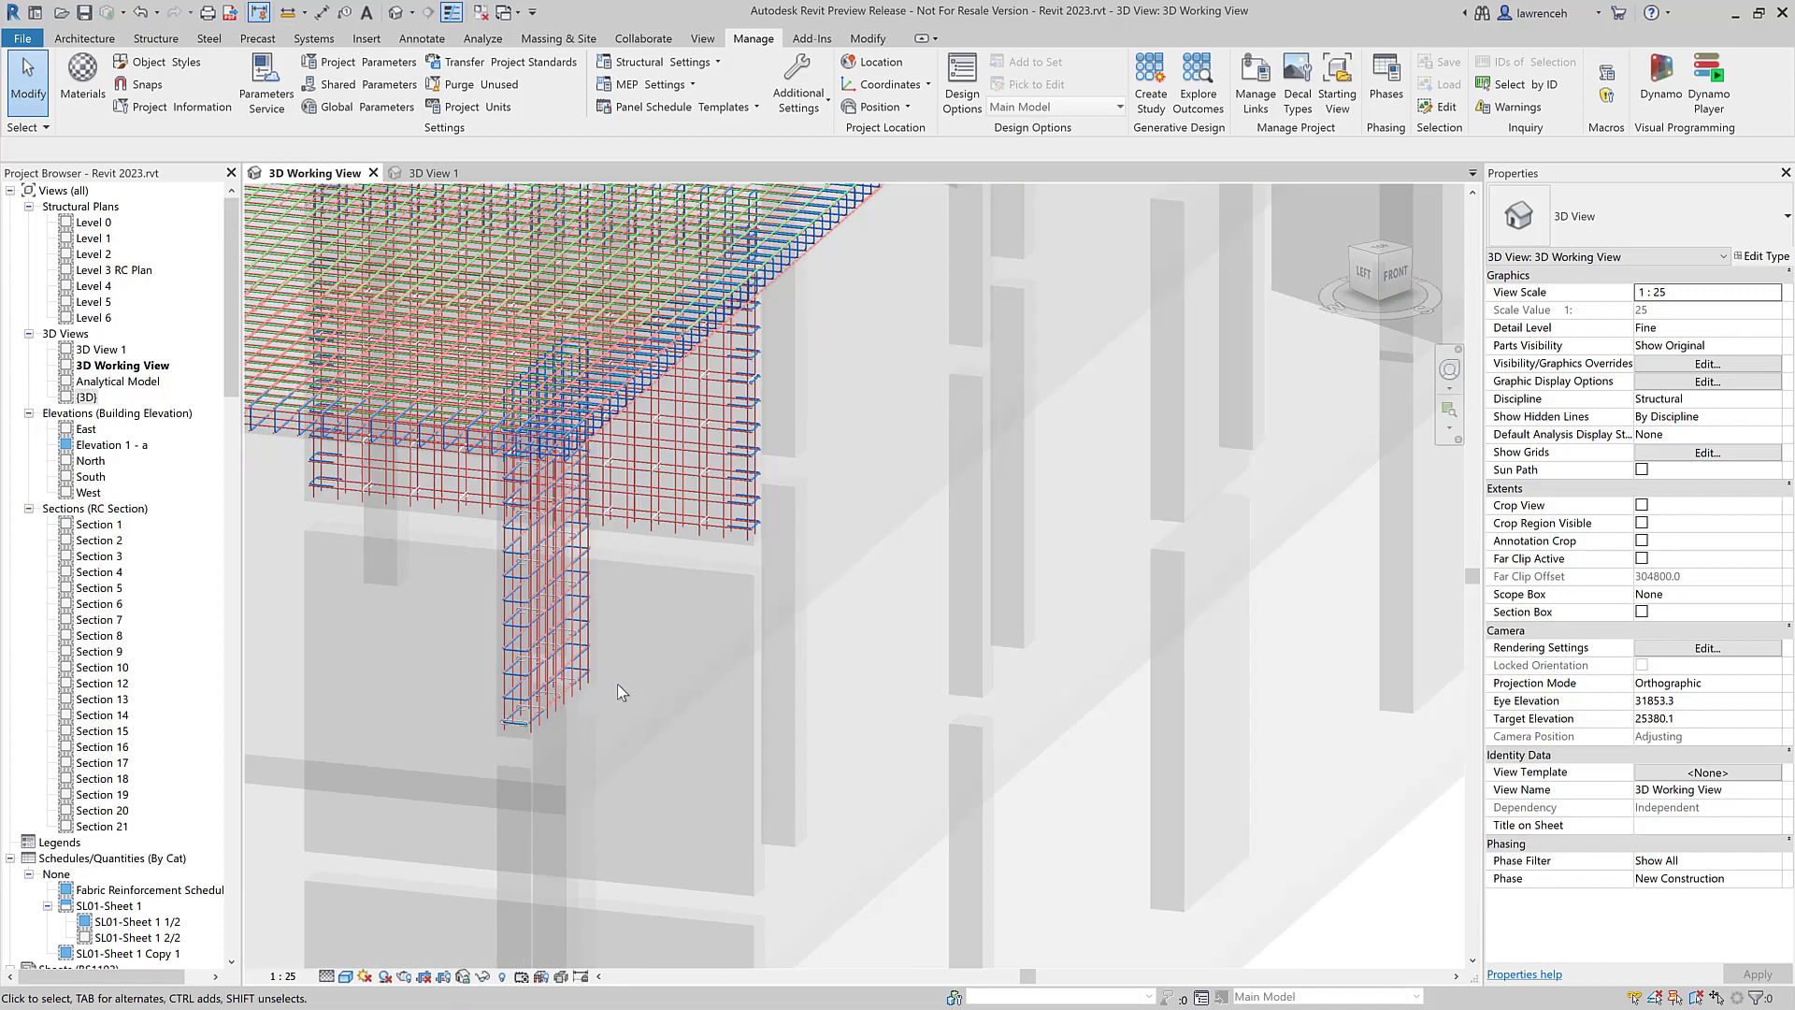
scroll(617, 683, up, 2)
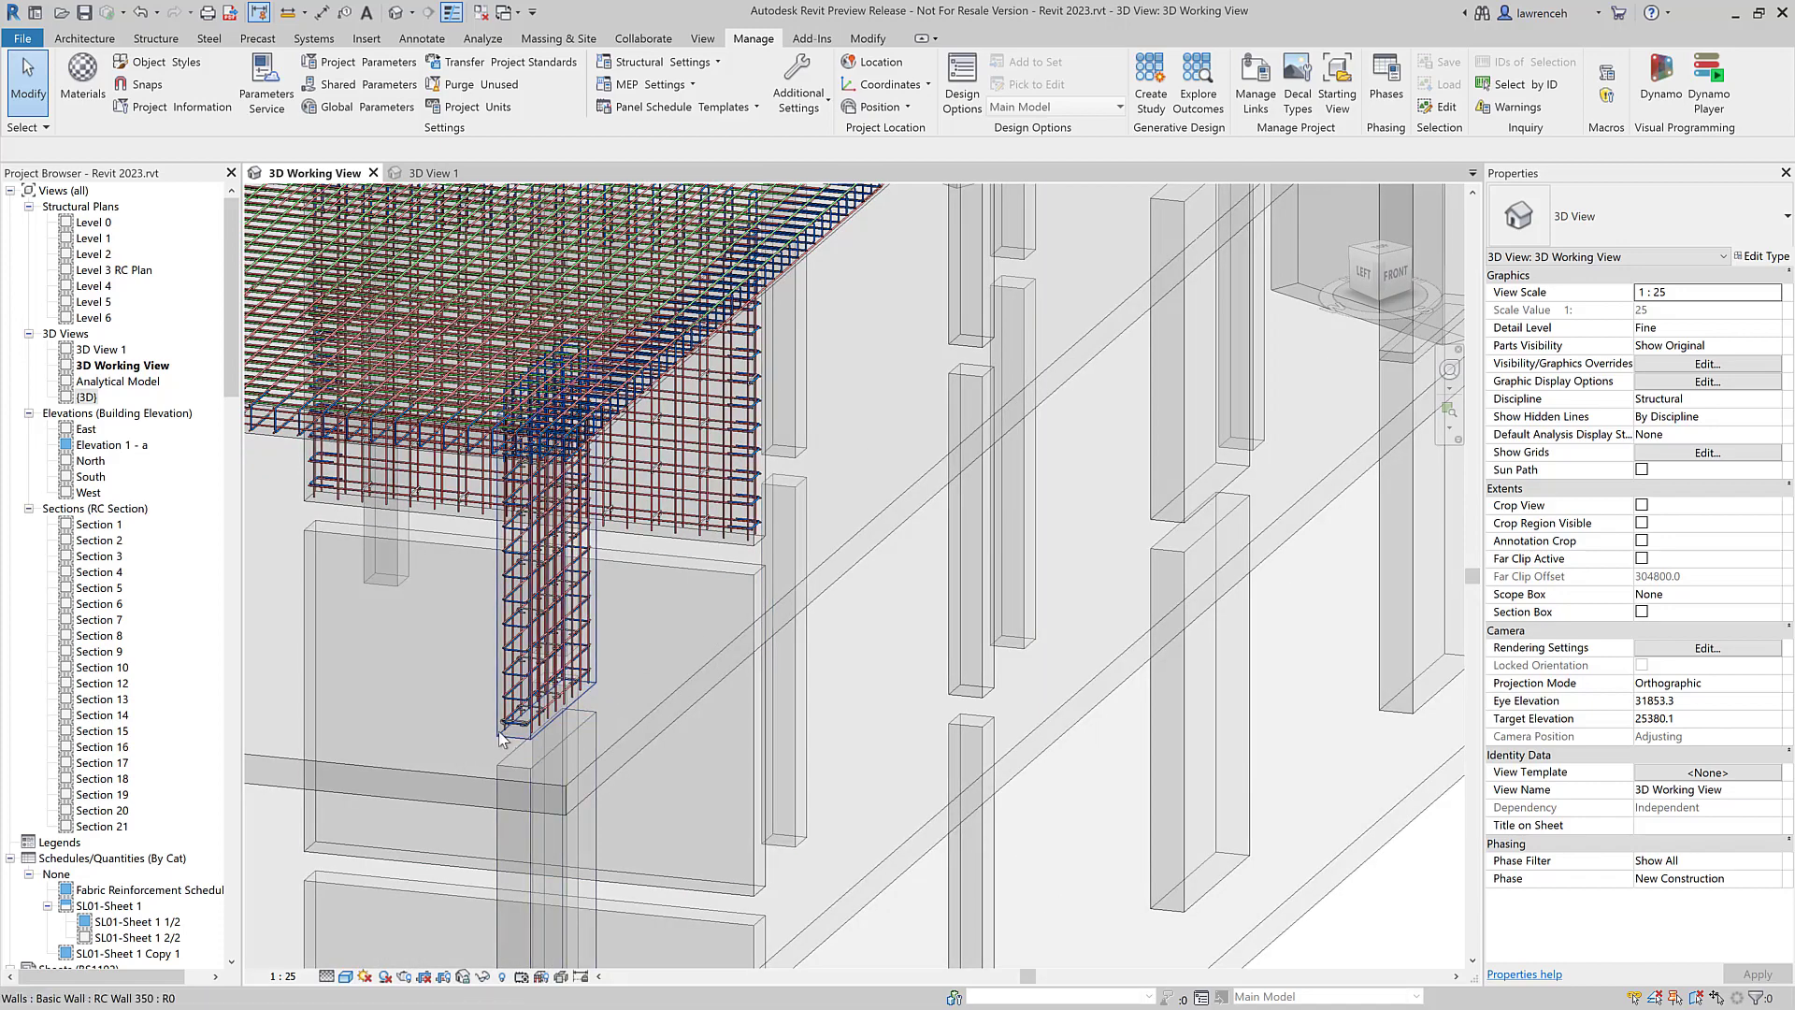
scroll(495, 754, up, 3)
scroll(492, 748, up, 2)
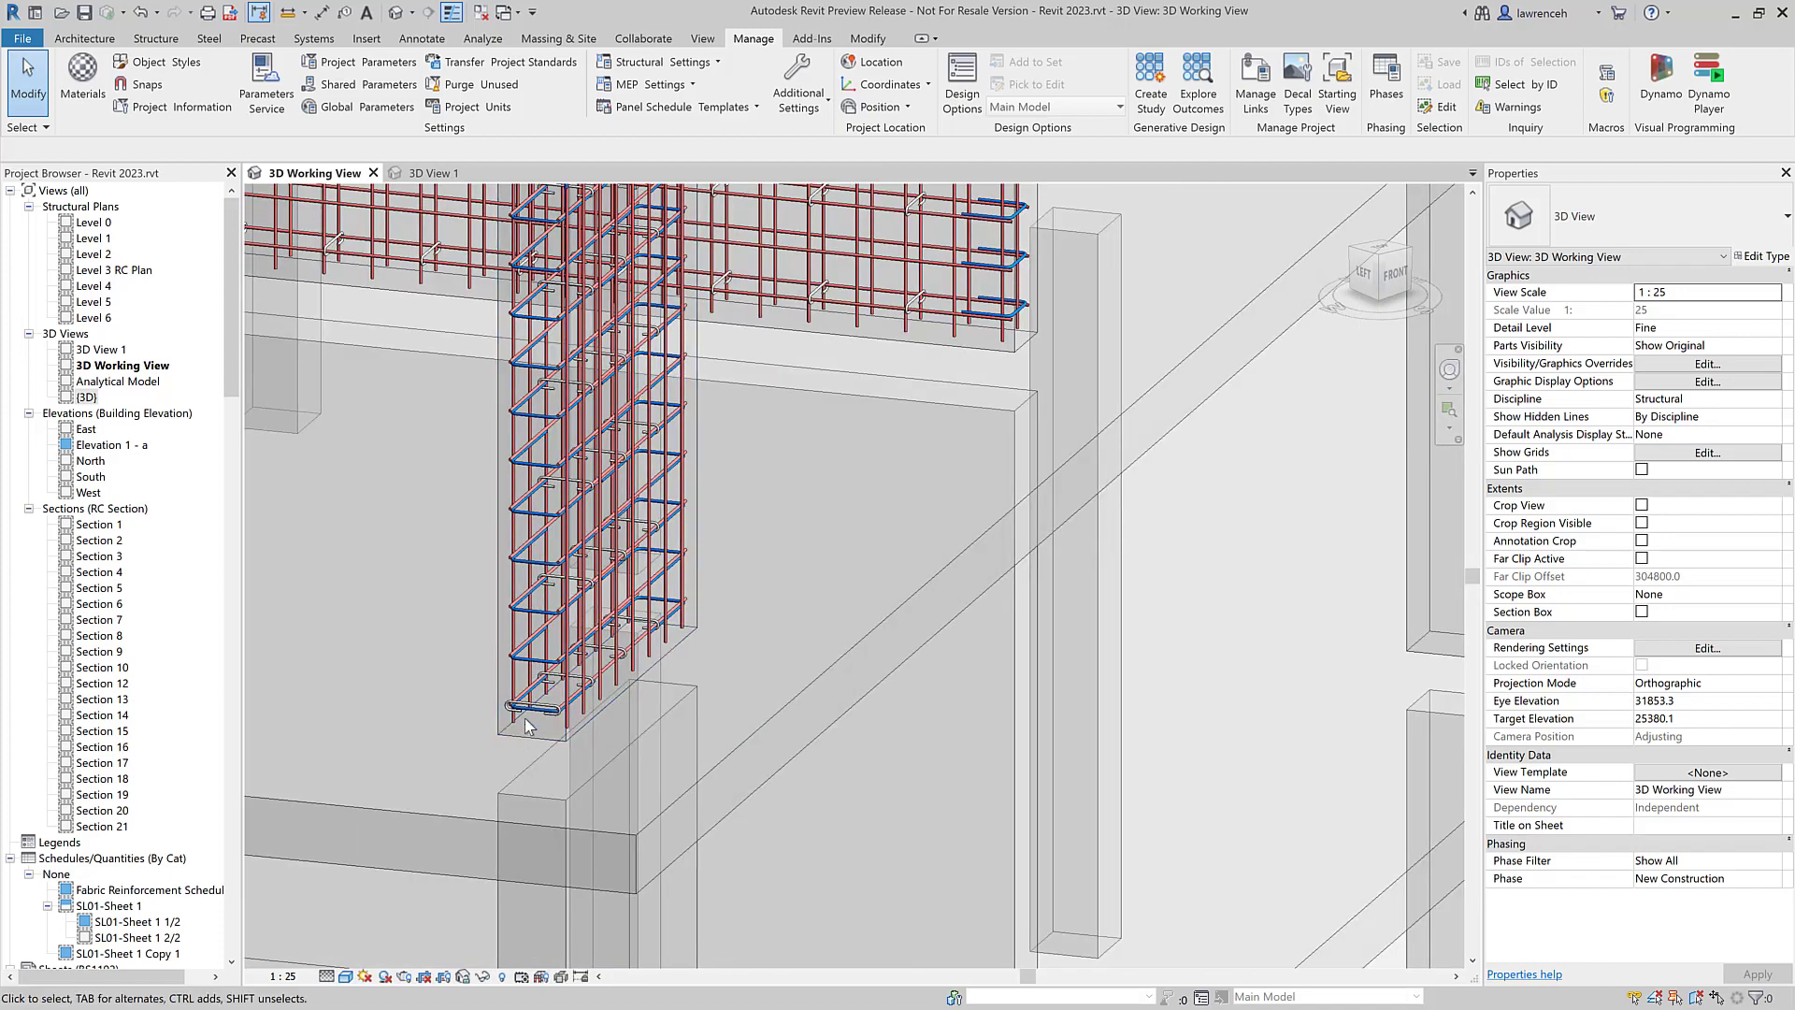
click(615, 723)
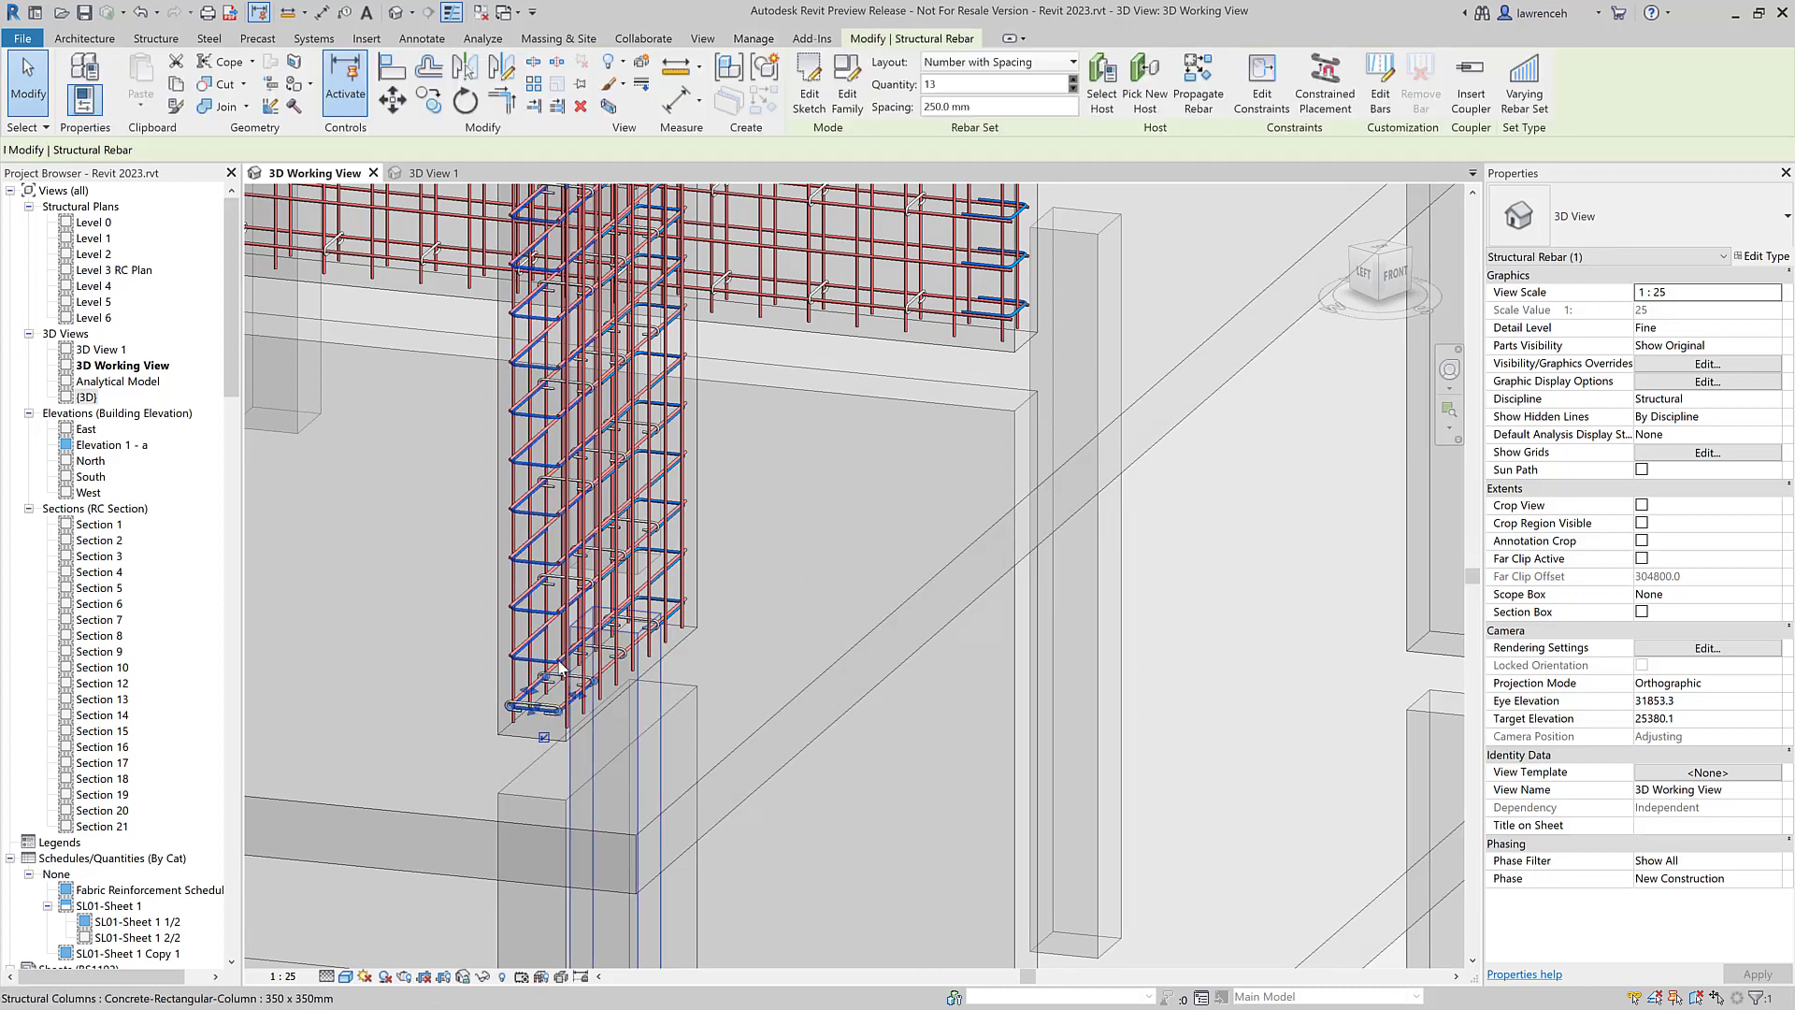
scroll(699, 575, down, 3)
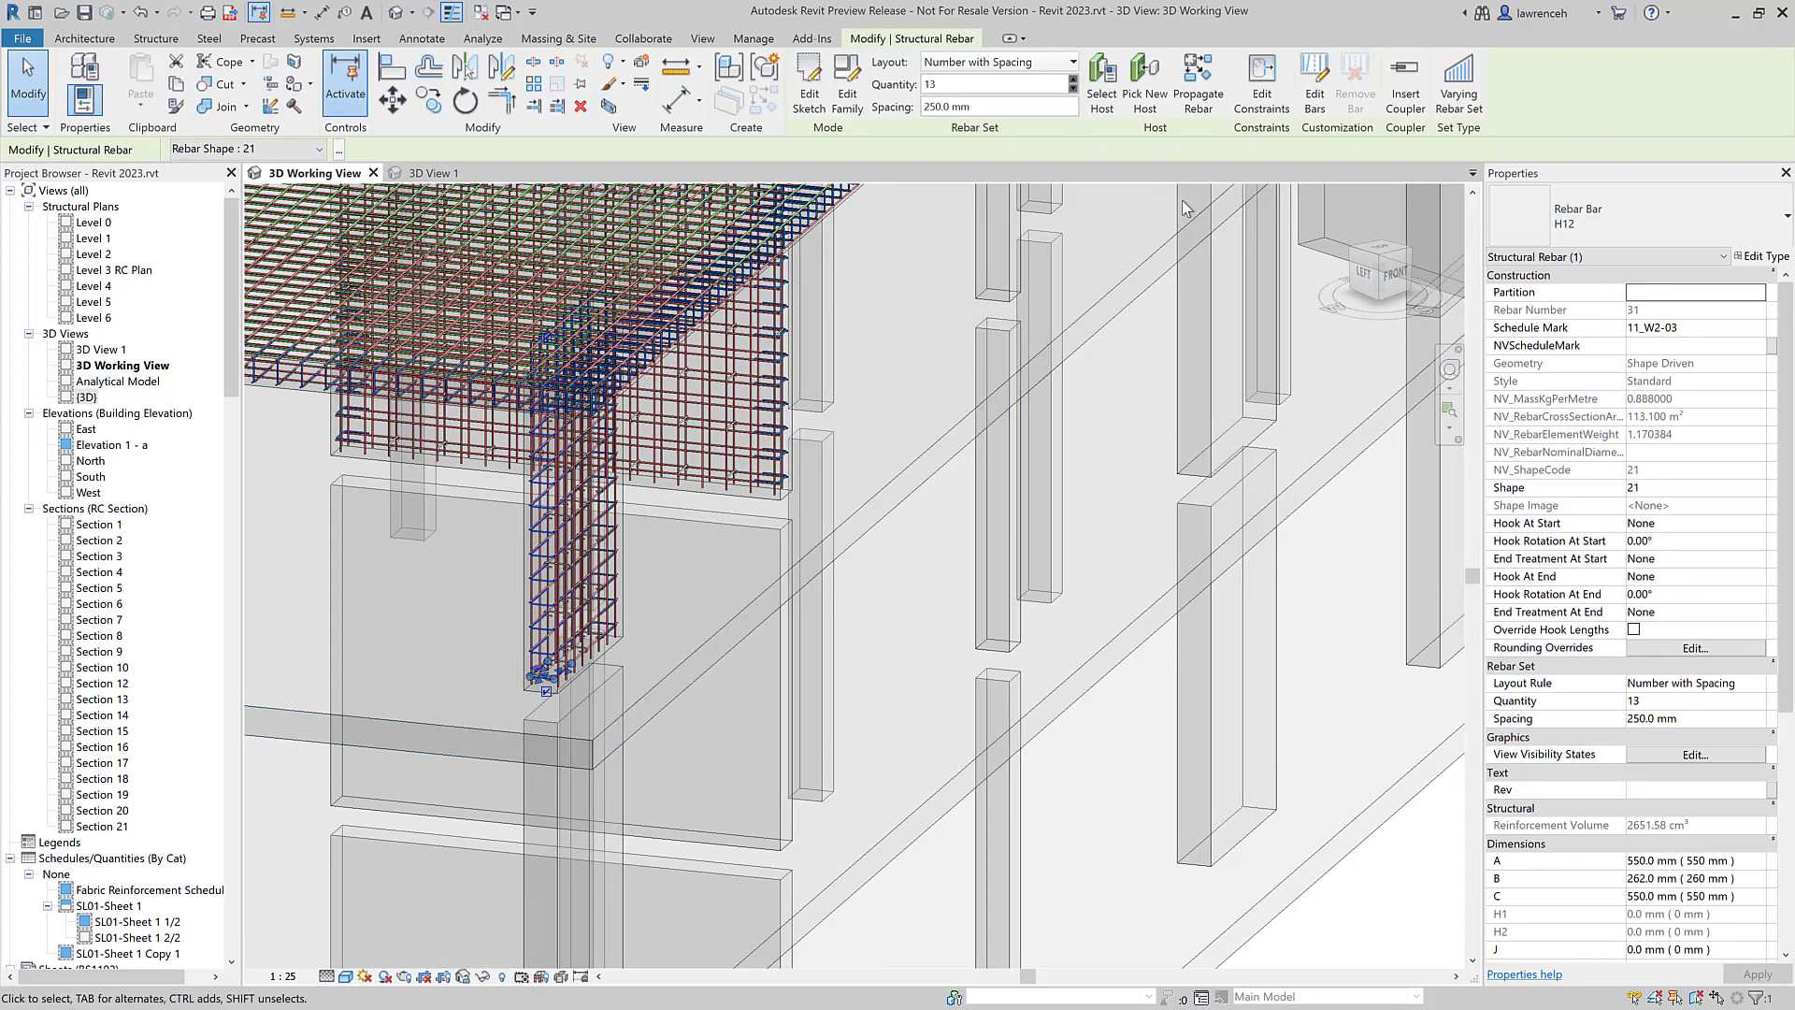
click(1197, 84)
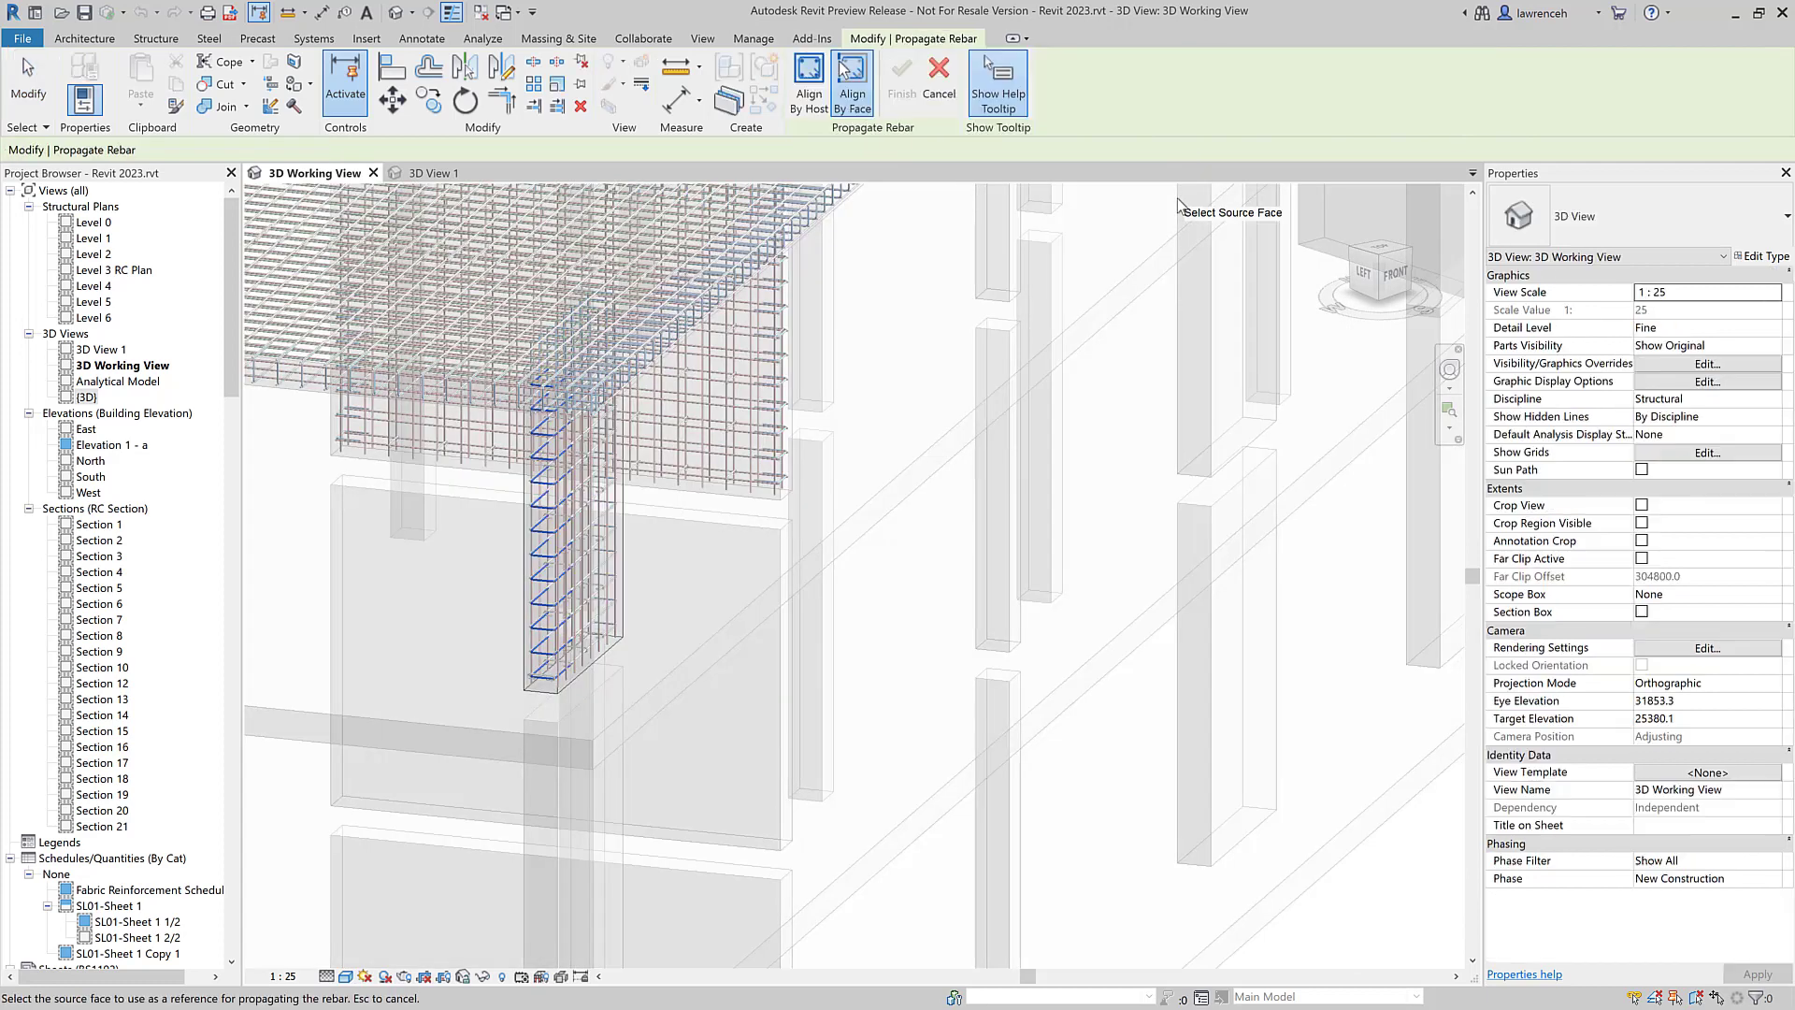
click(539, 697)
click(524, 795)
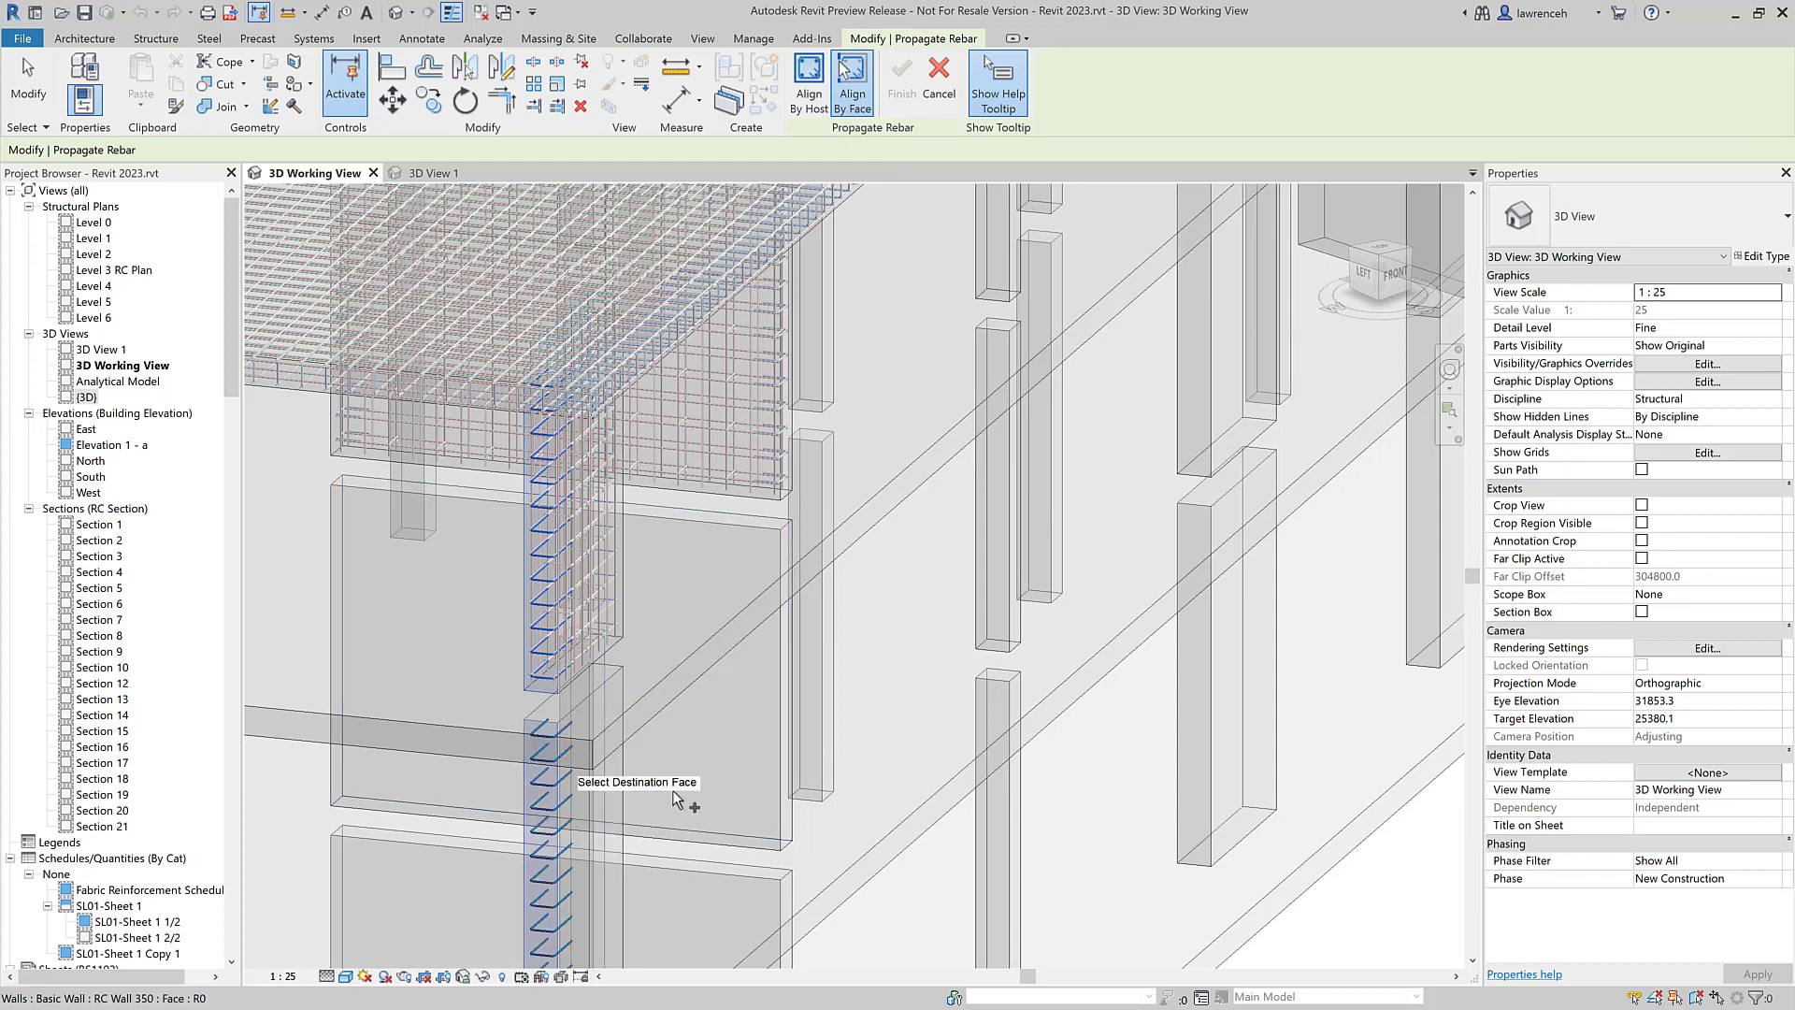
Step: Add both end faces of the two stacked wider walls behind the corner wall as destination faces for the U-bars
click(788, 648)
middle_drag(928, 634, 984, 425)
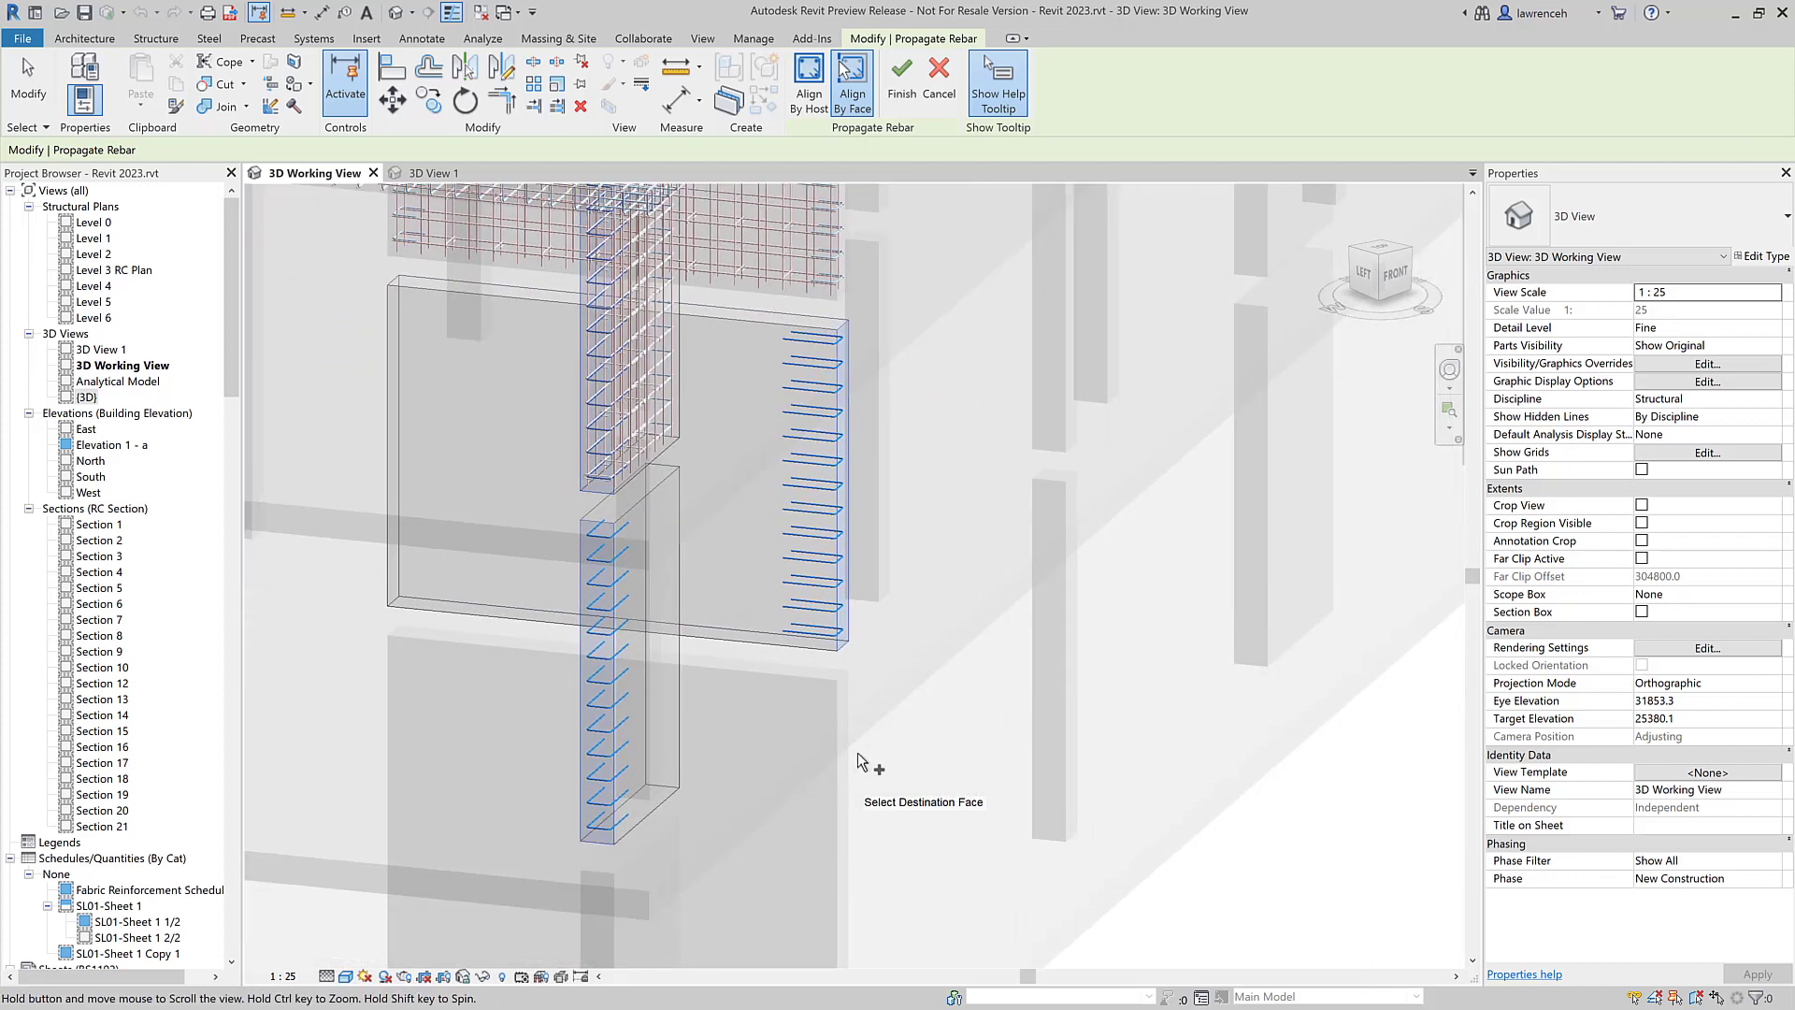
click(390, 664)
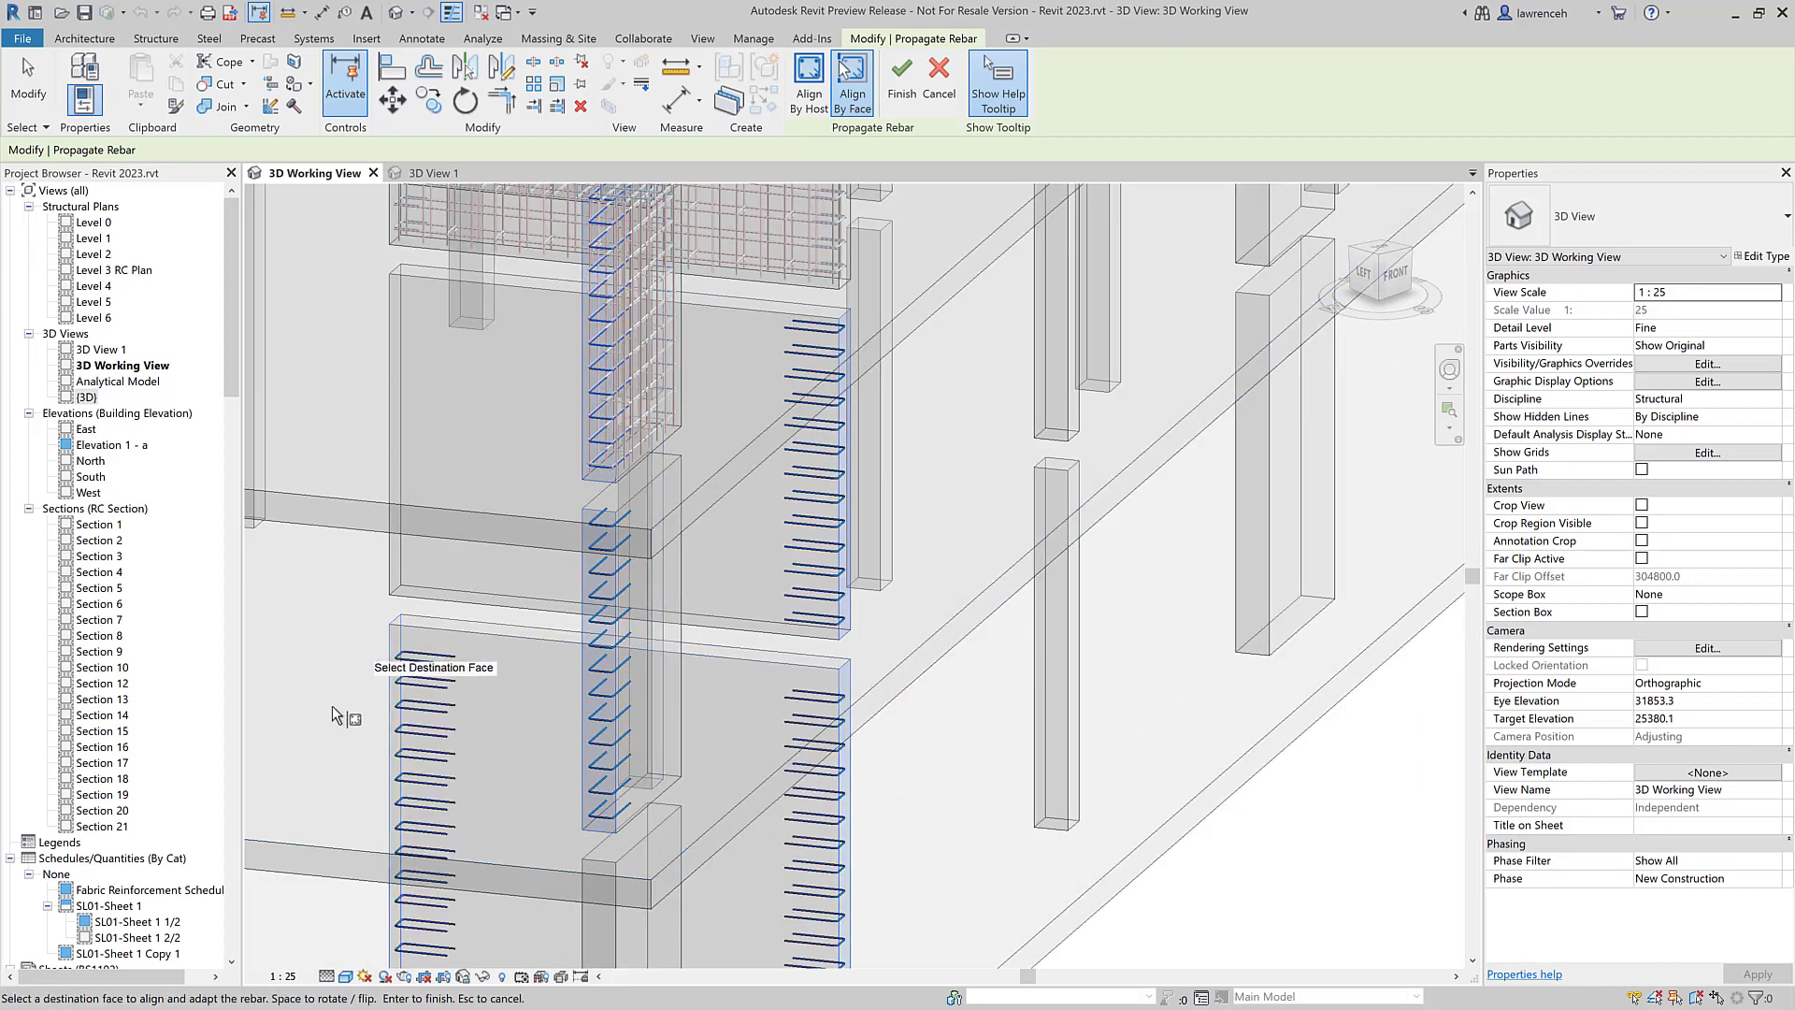
click(393, 442)
scroll(610, 532, down, 1)
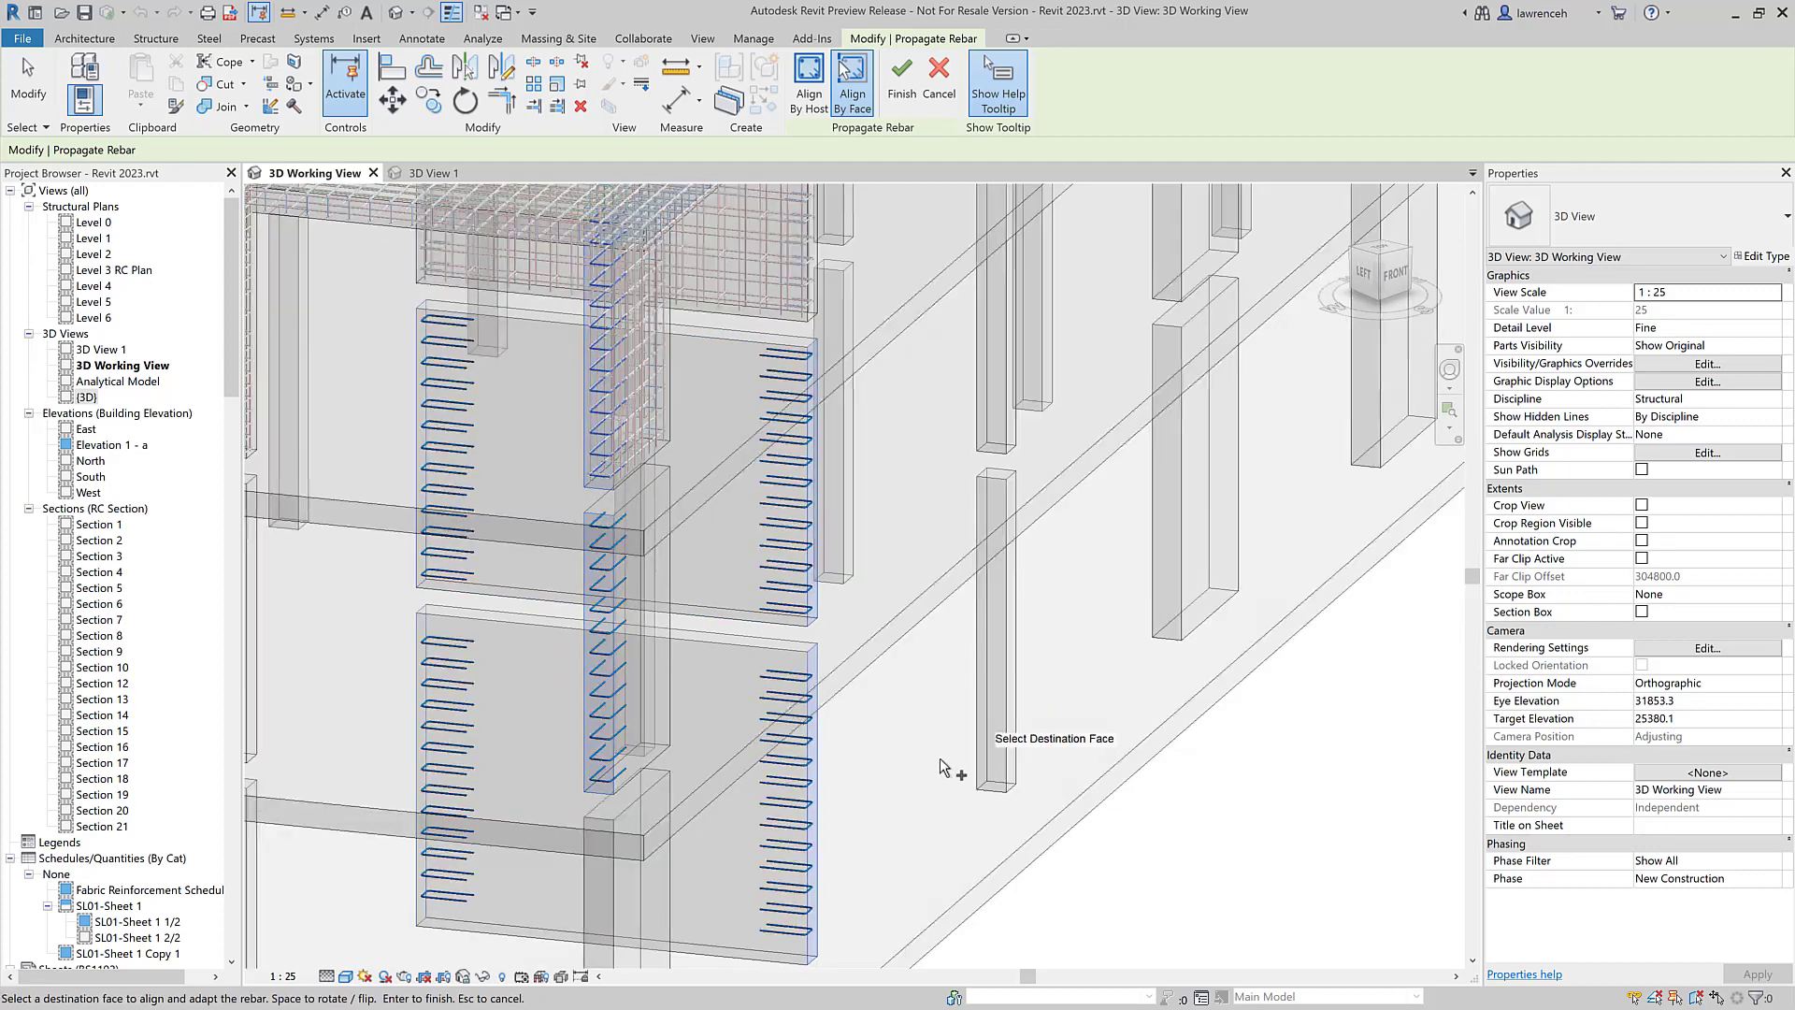
Step: Add the lower corner wall's other end face and both end faces of the separate wall along the slab edge, and finish the propagation
click(666, 734)
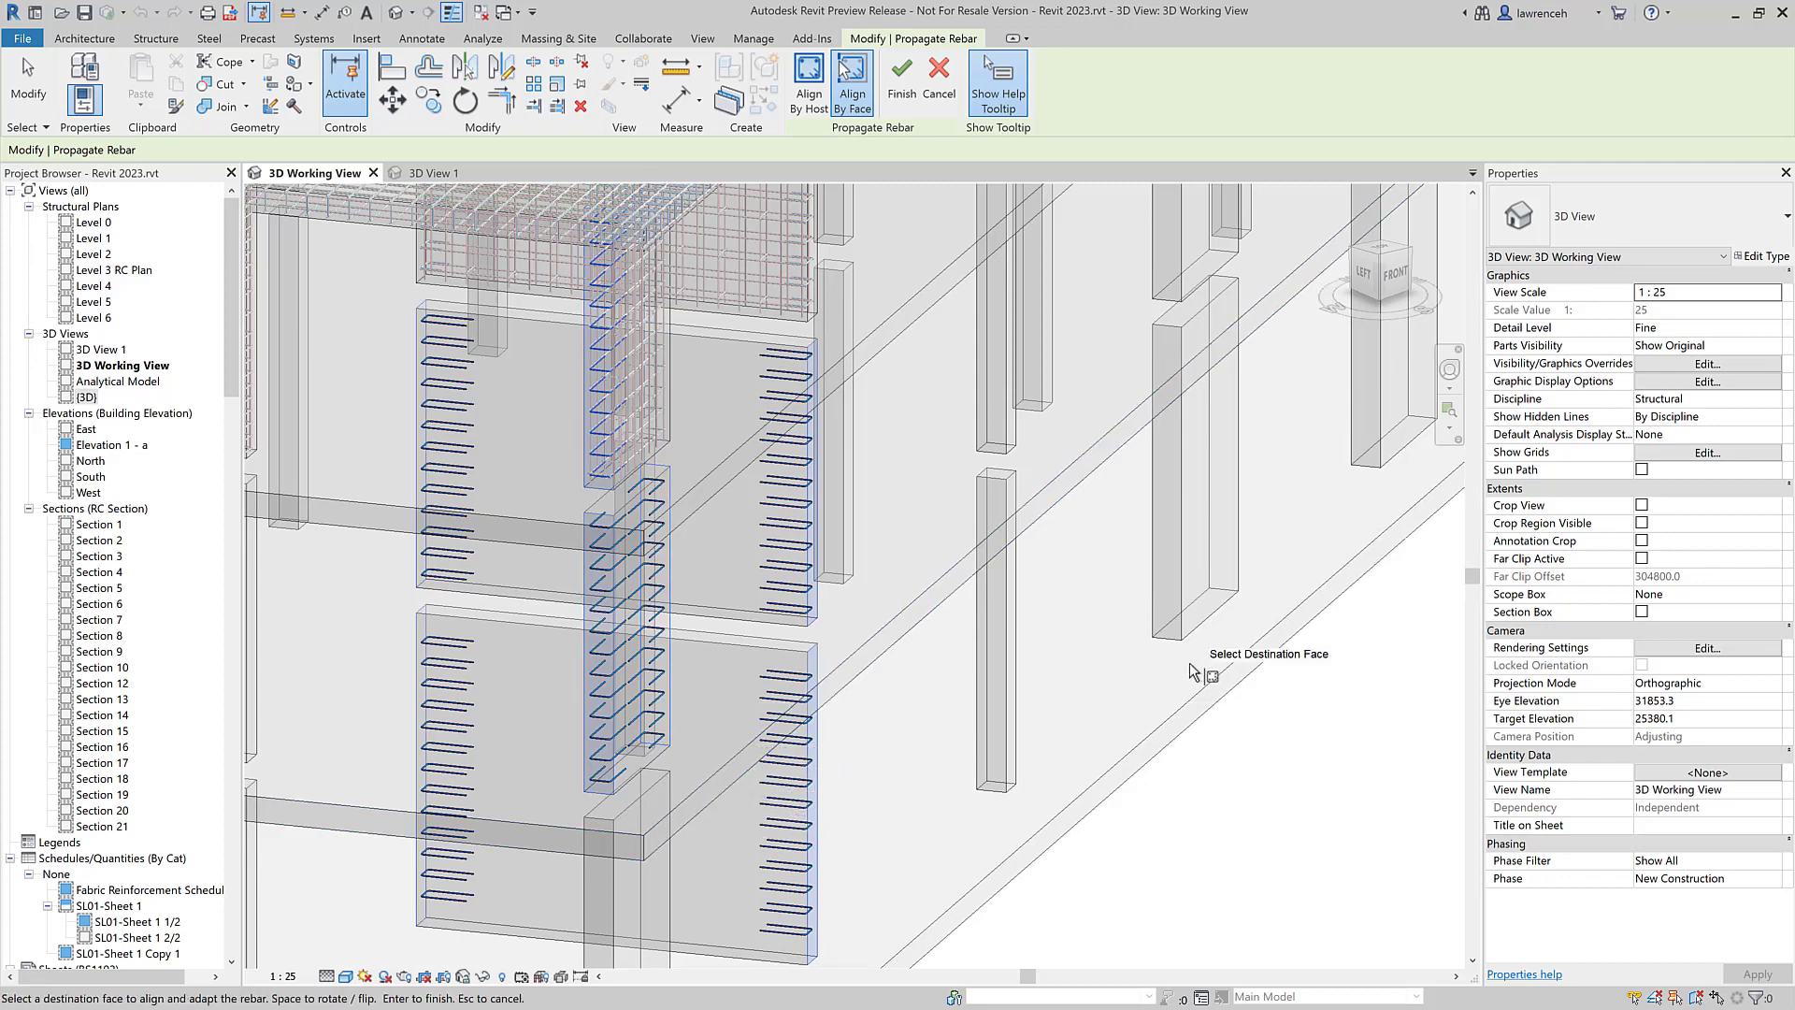
right_click(1169, 642)
key(Escape)
click(1169, 642)
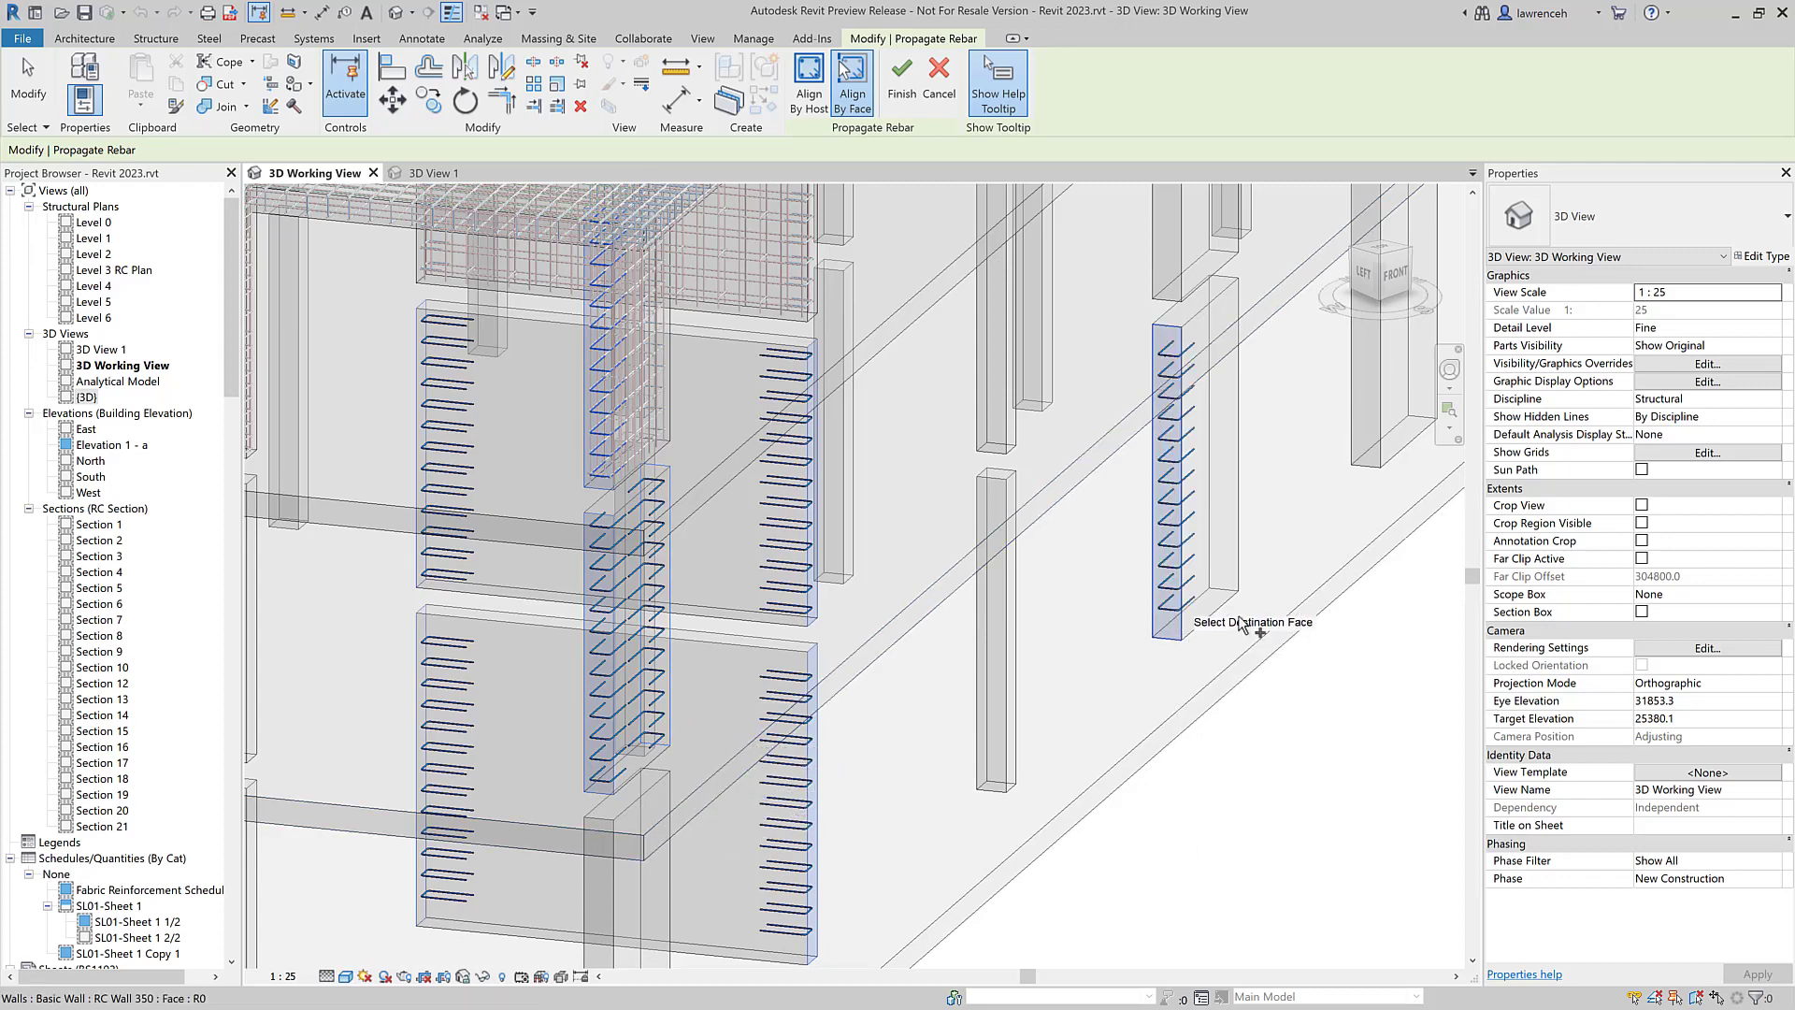
click(1242, 594)
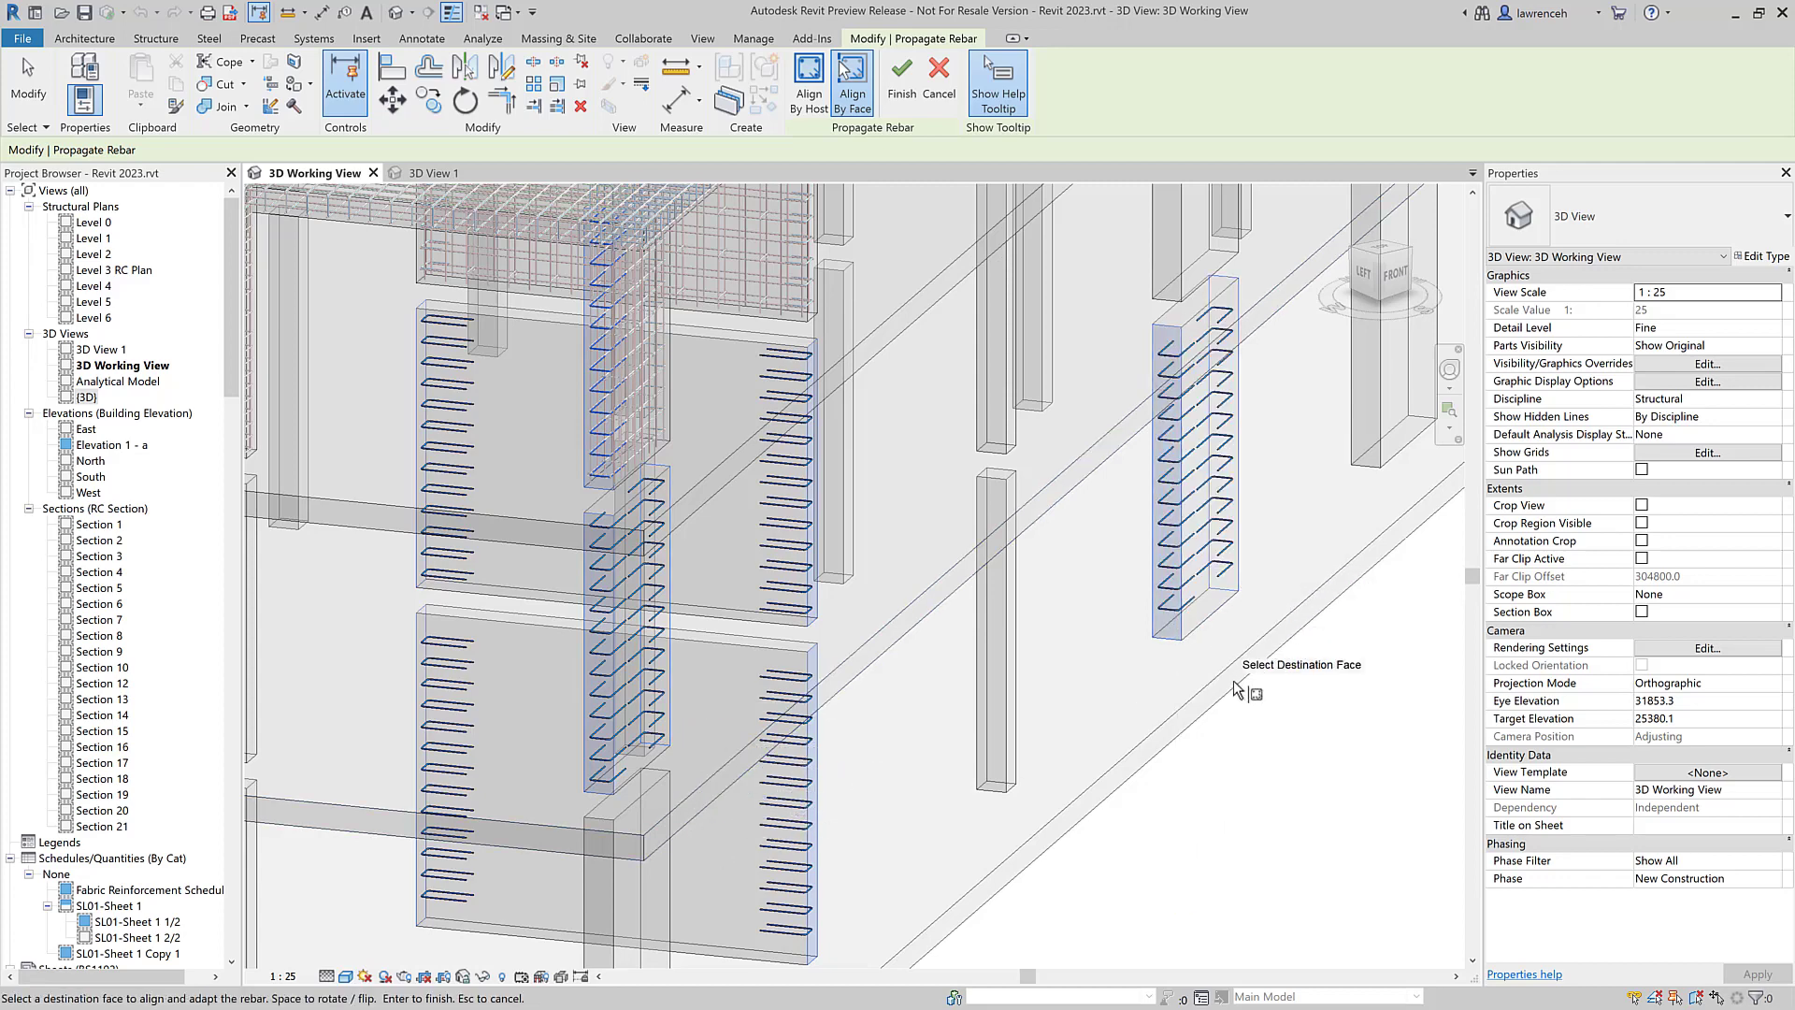
click(901, 91)
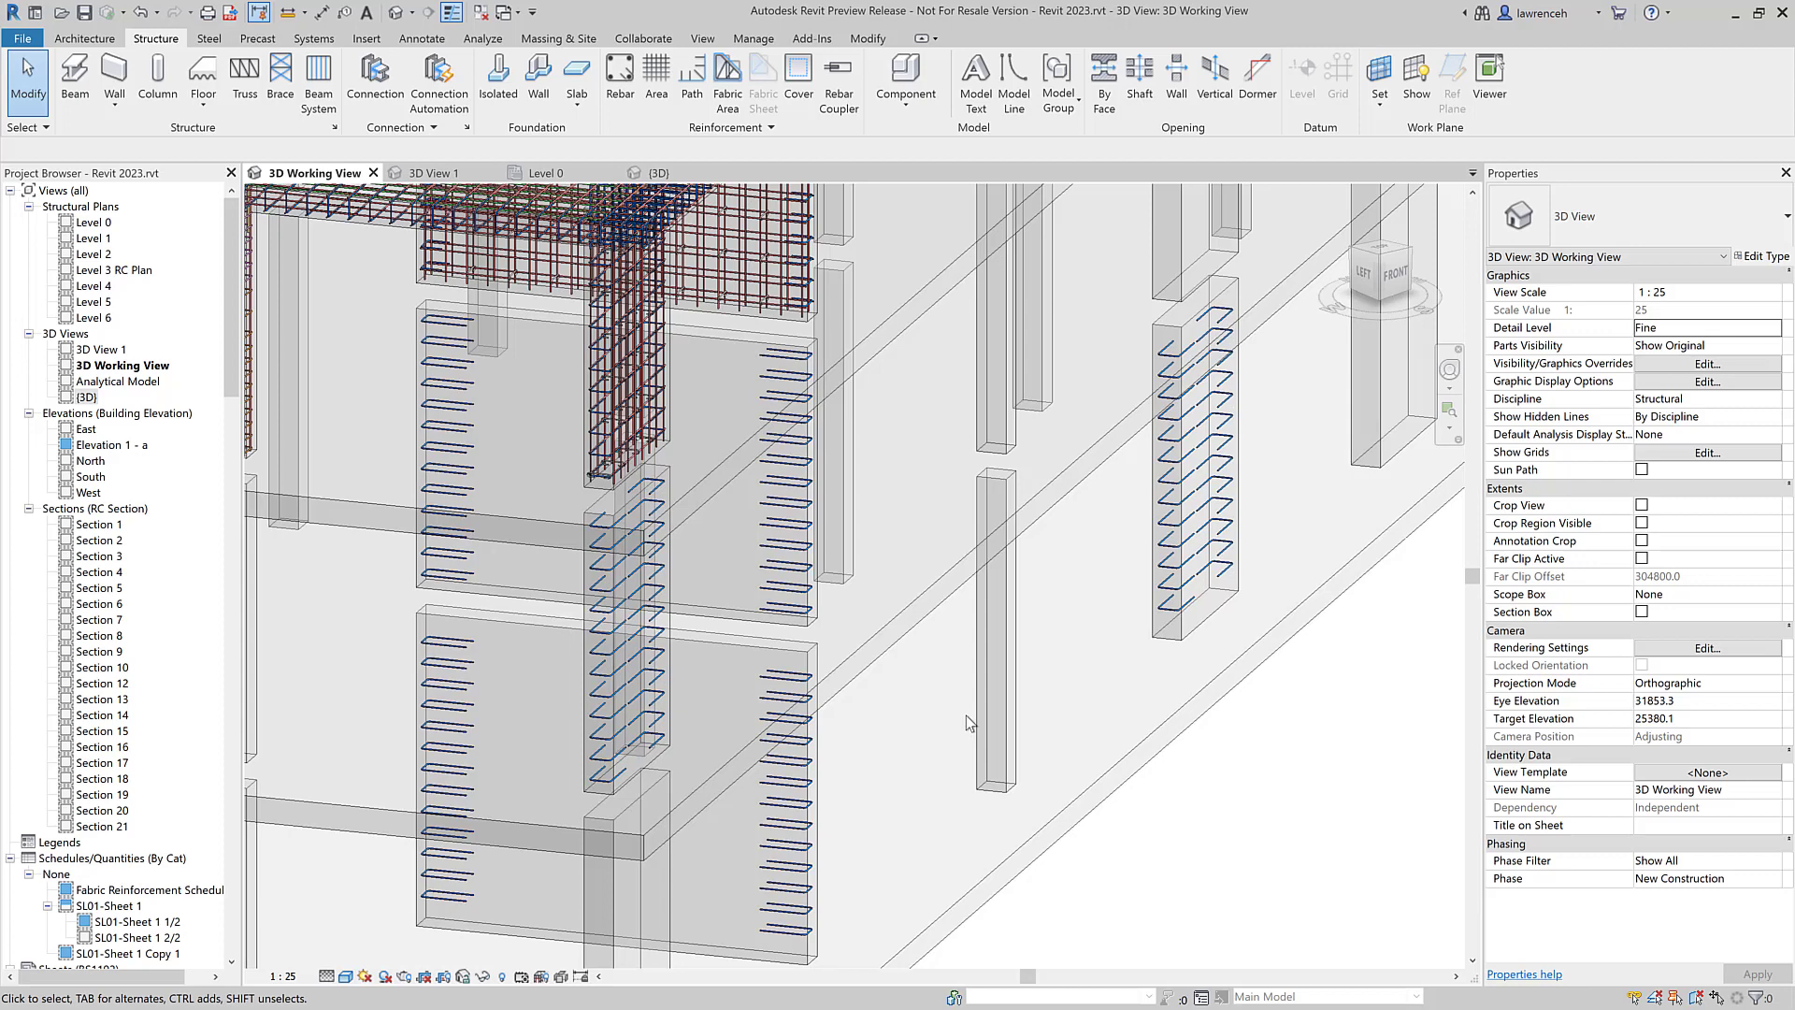
Step: Switch to the {3D} view and compare the column rebar at Fine and Medium detail levels, leaving the view at Medium
scroll(762, 298, up, 6)
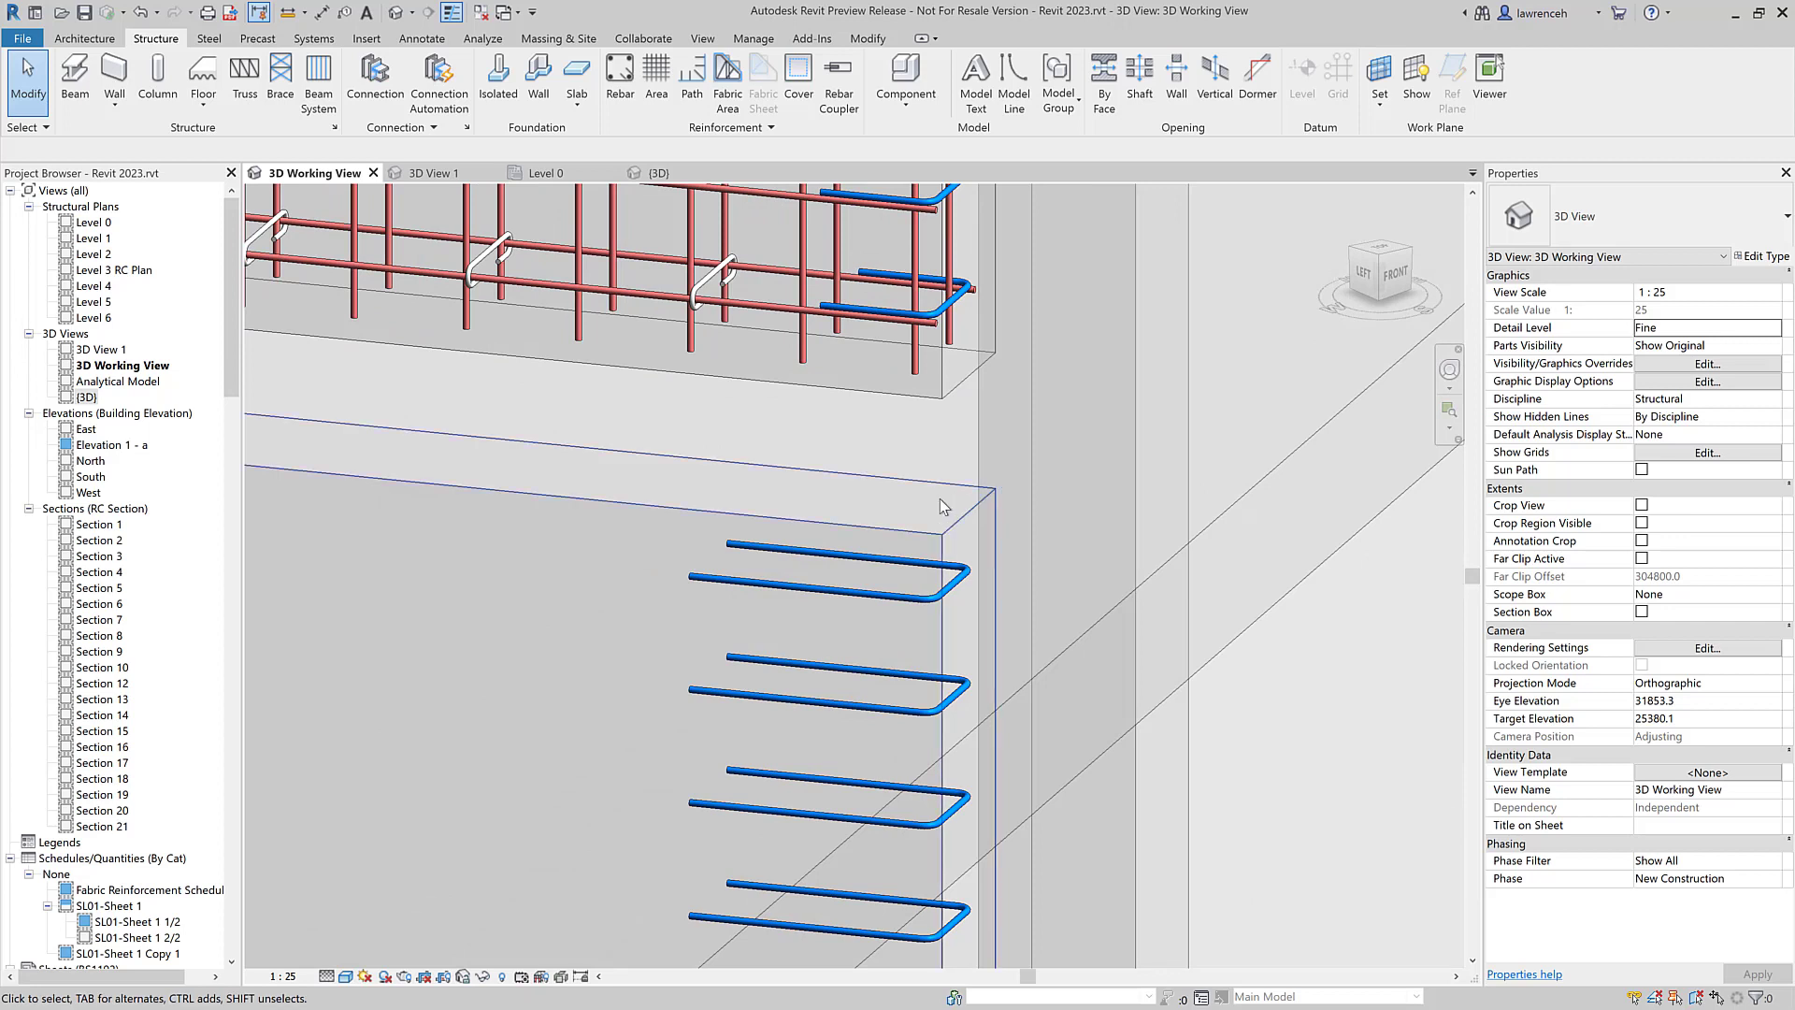
click(657, 173)
scroll(832, 643, down, 4)
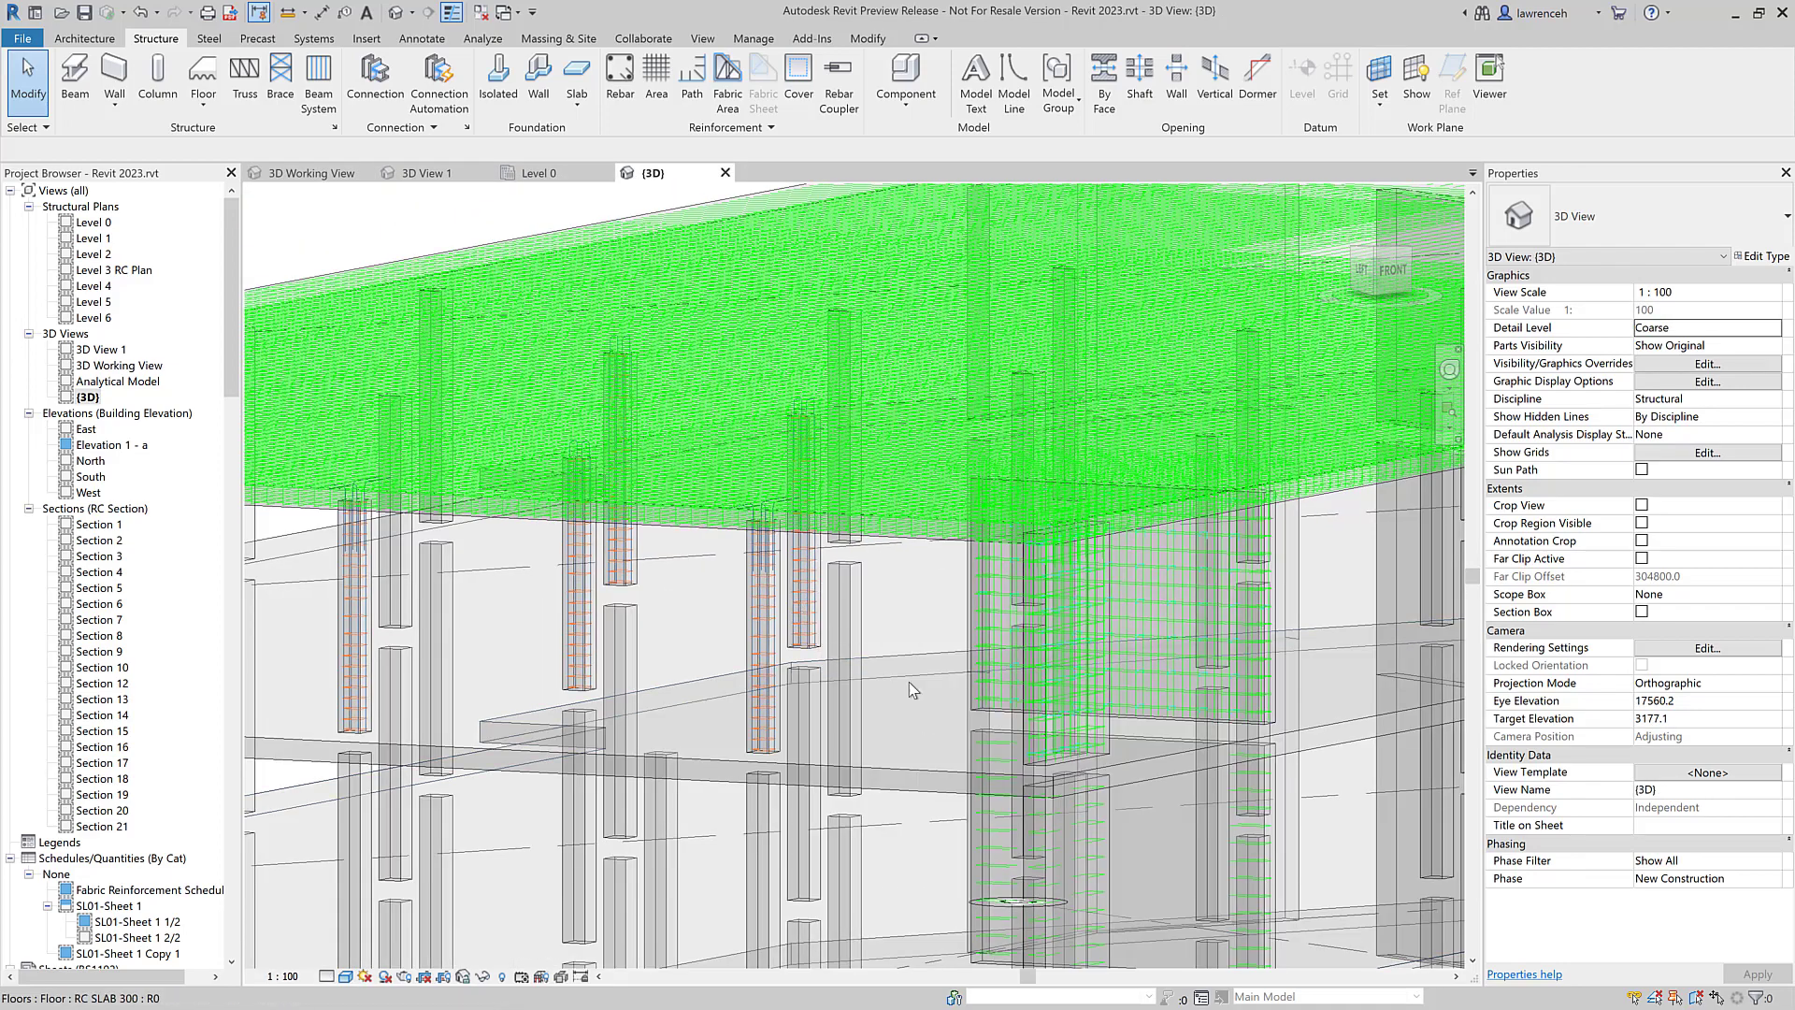
scroll(795, 682, up, 10)
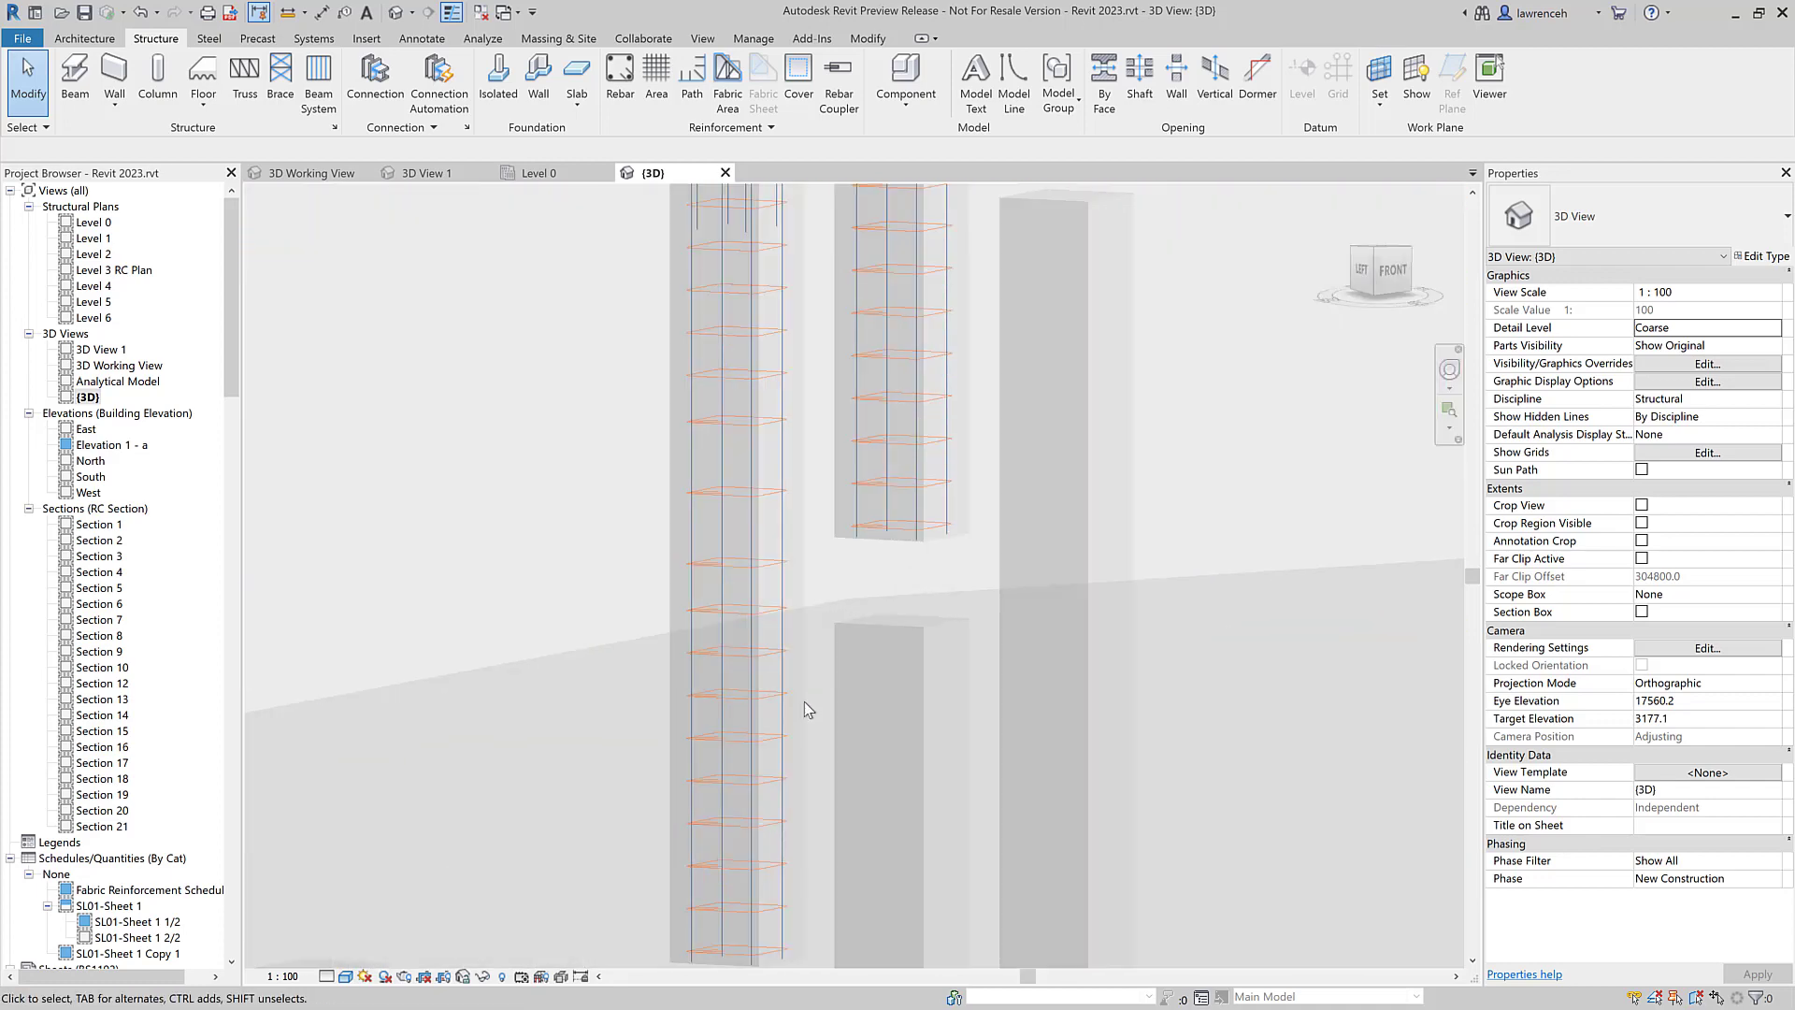
scroll(856, 599, down, 4)
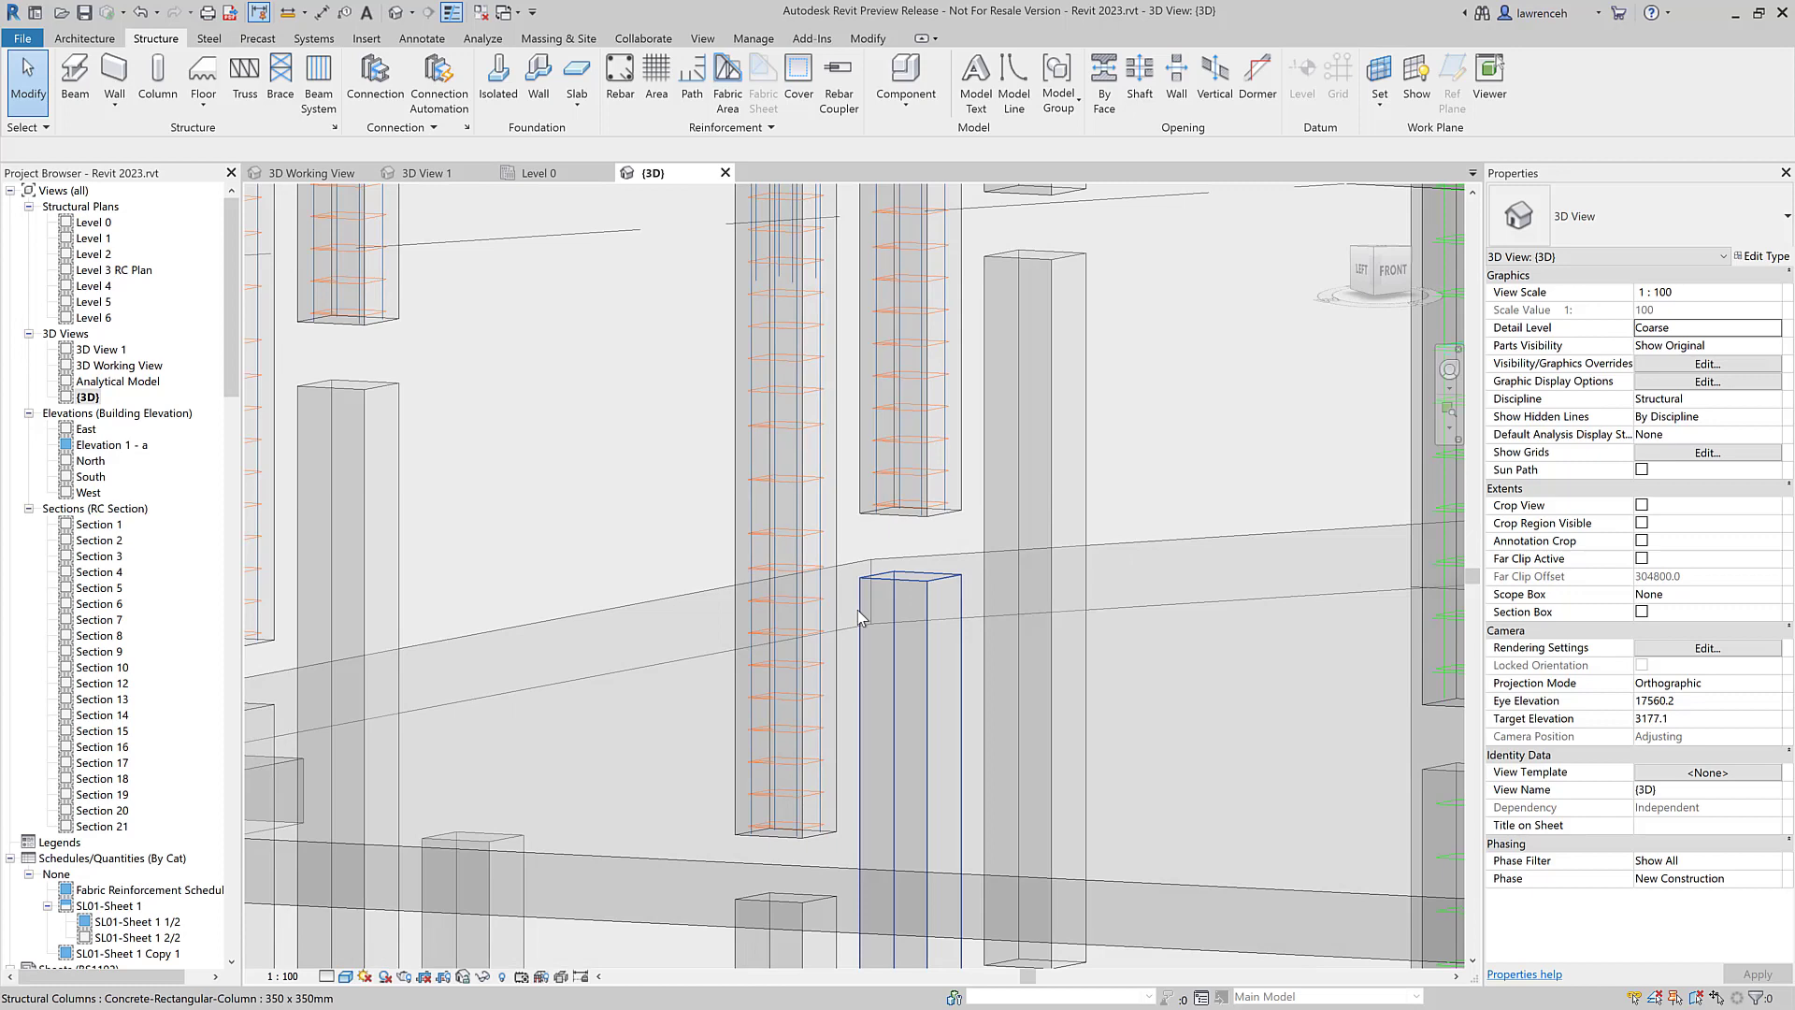
scroll(804, 608, down, 3)
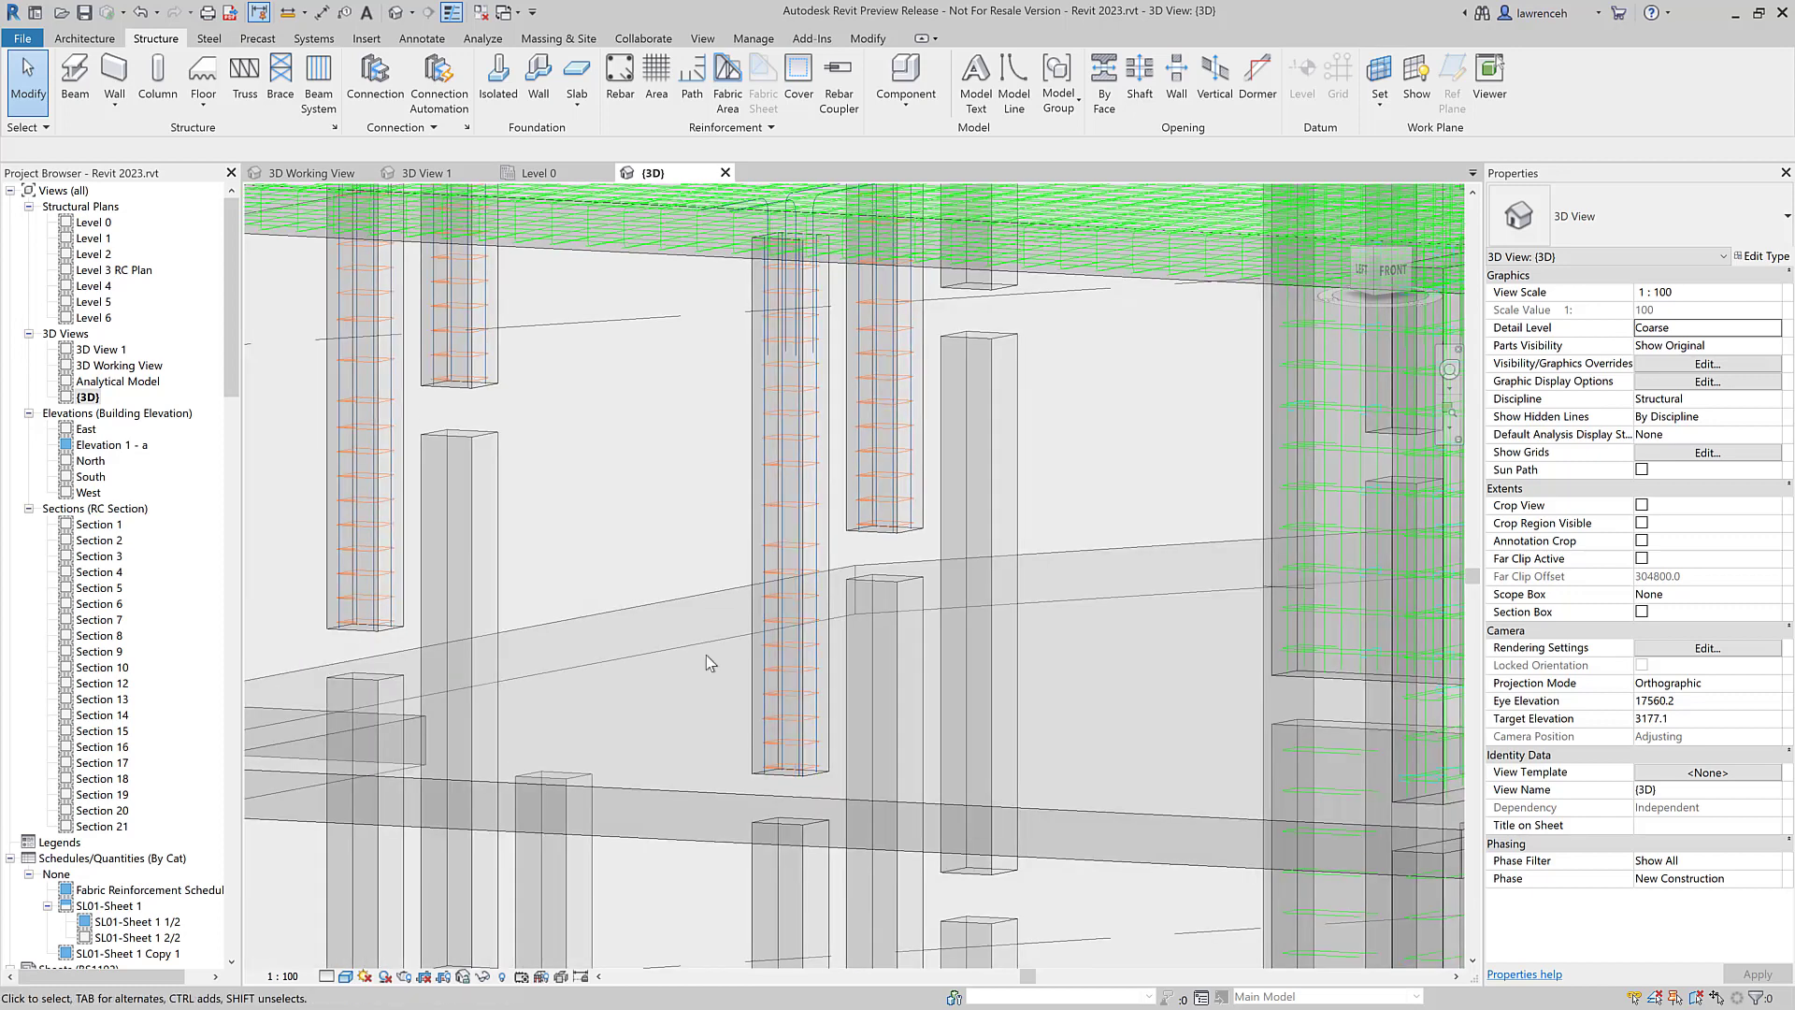
click(326, 976)
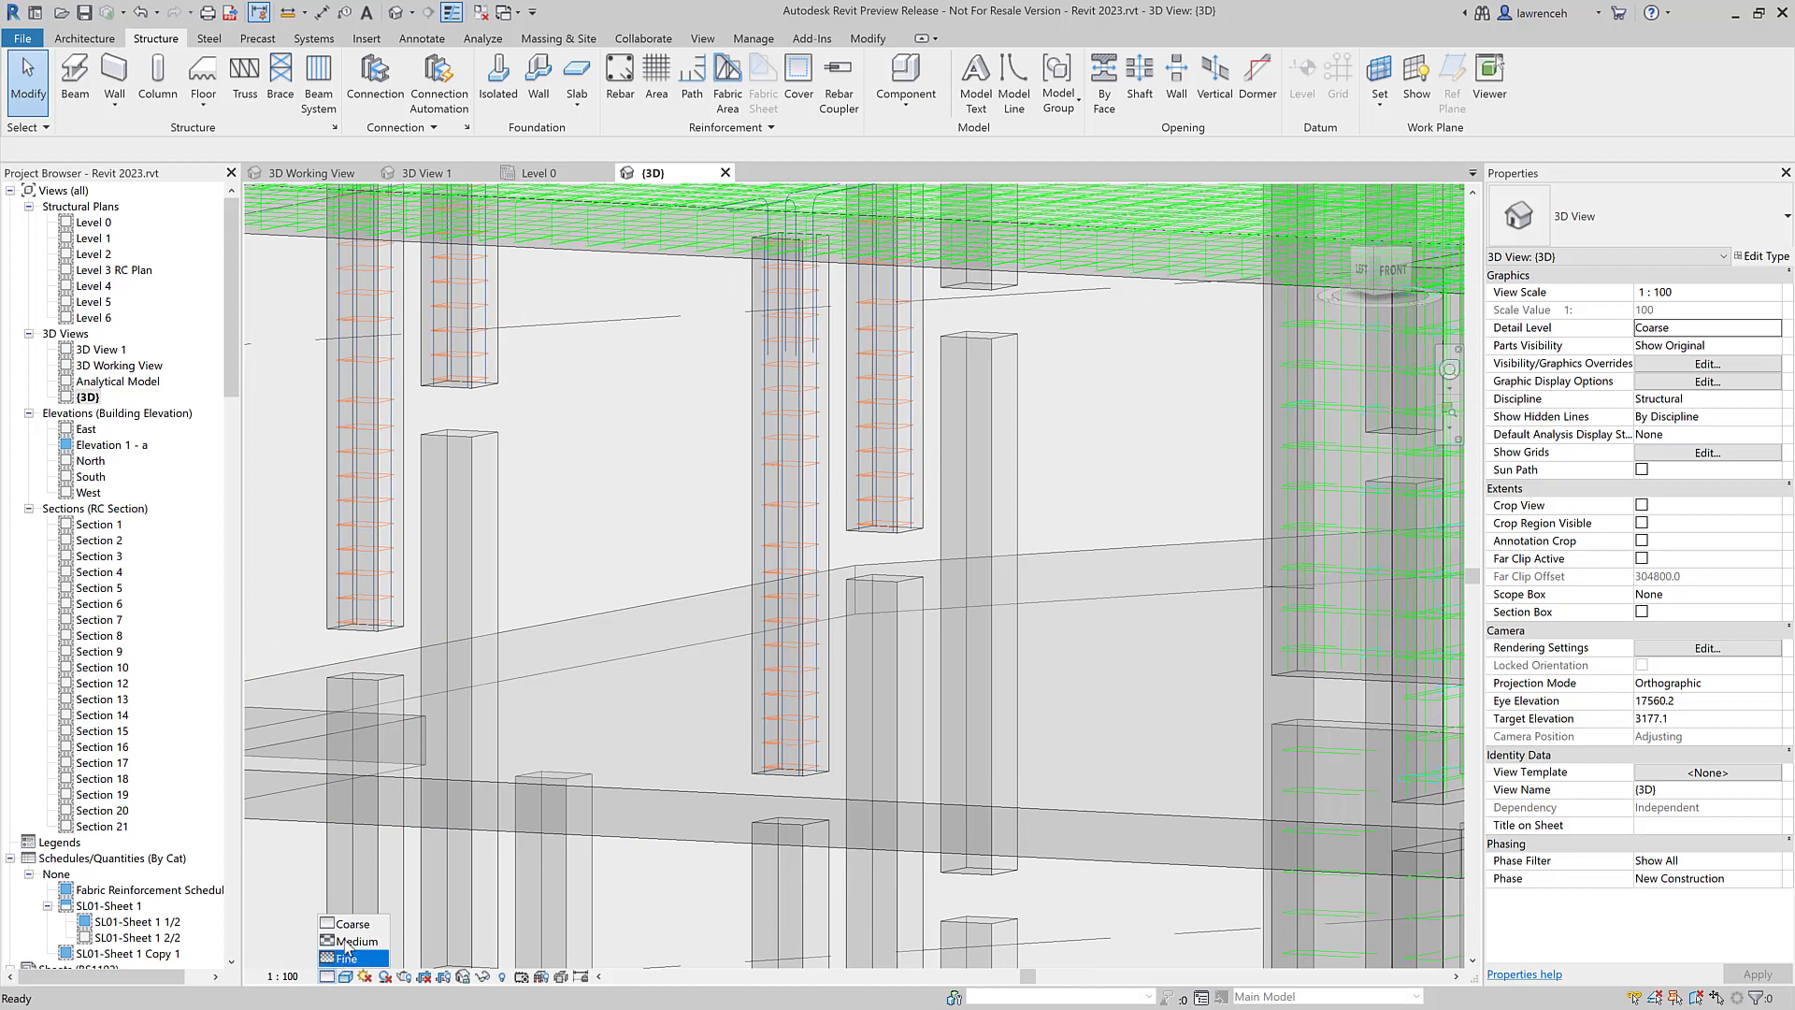
click(348, 957)
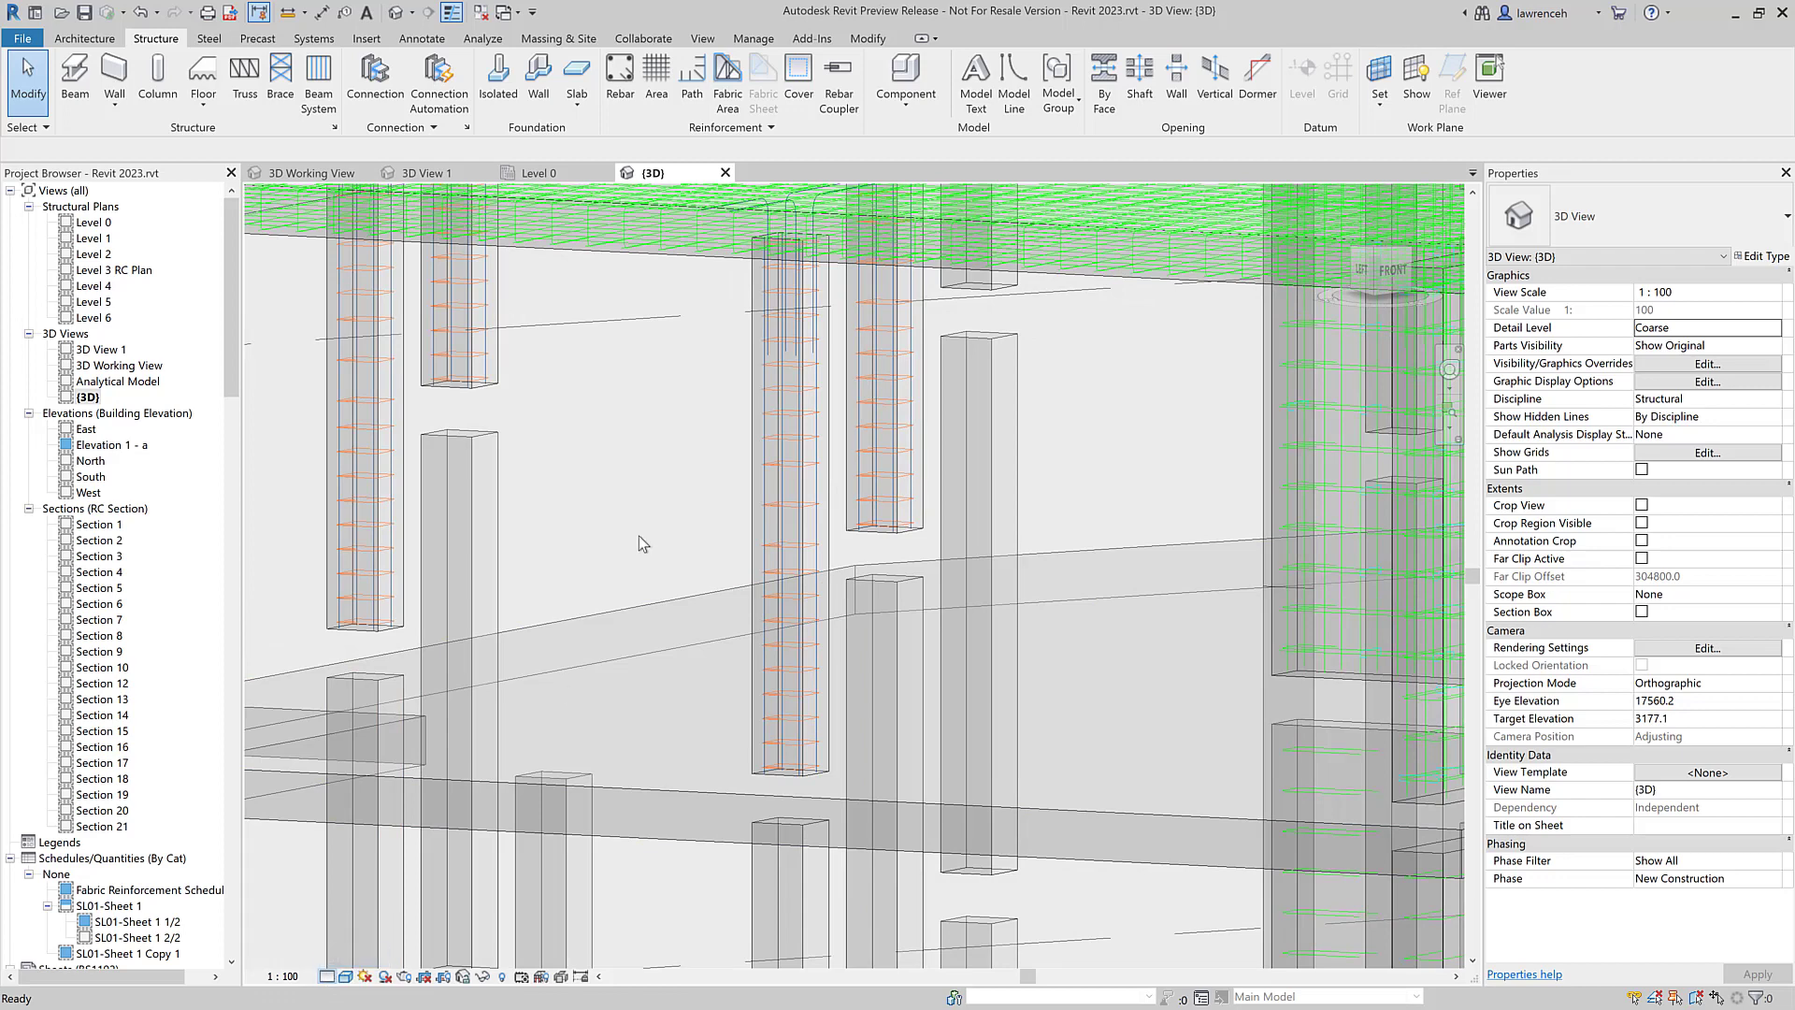
scroll(933, 492, up, 4)
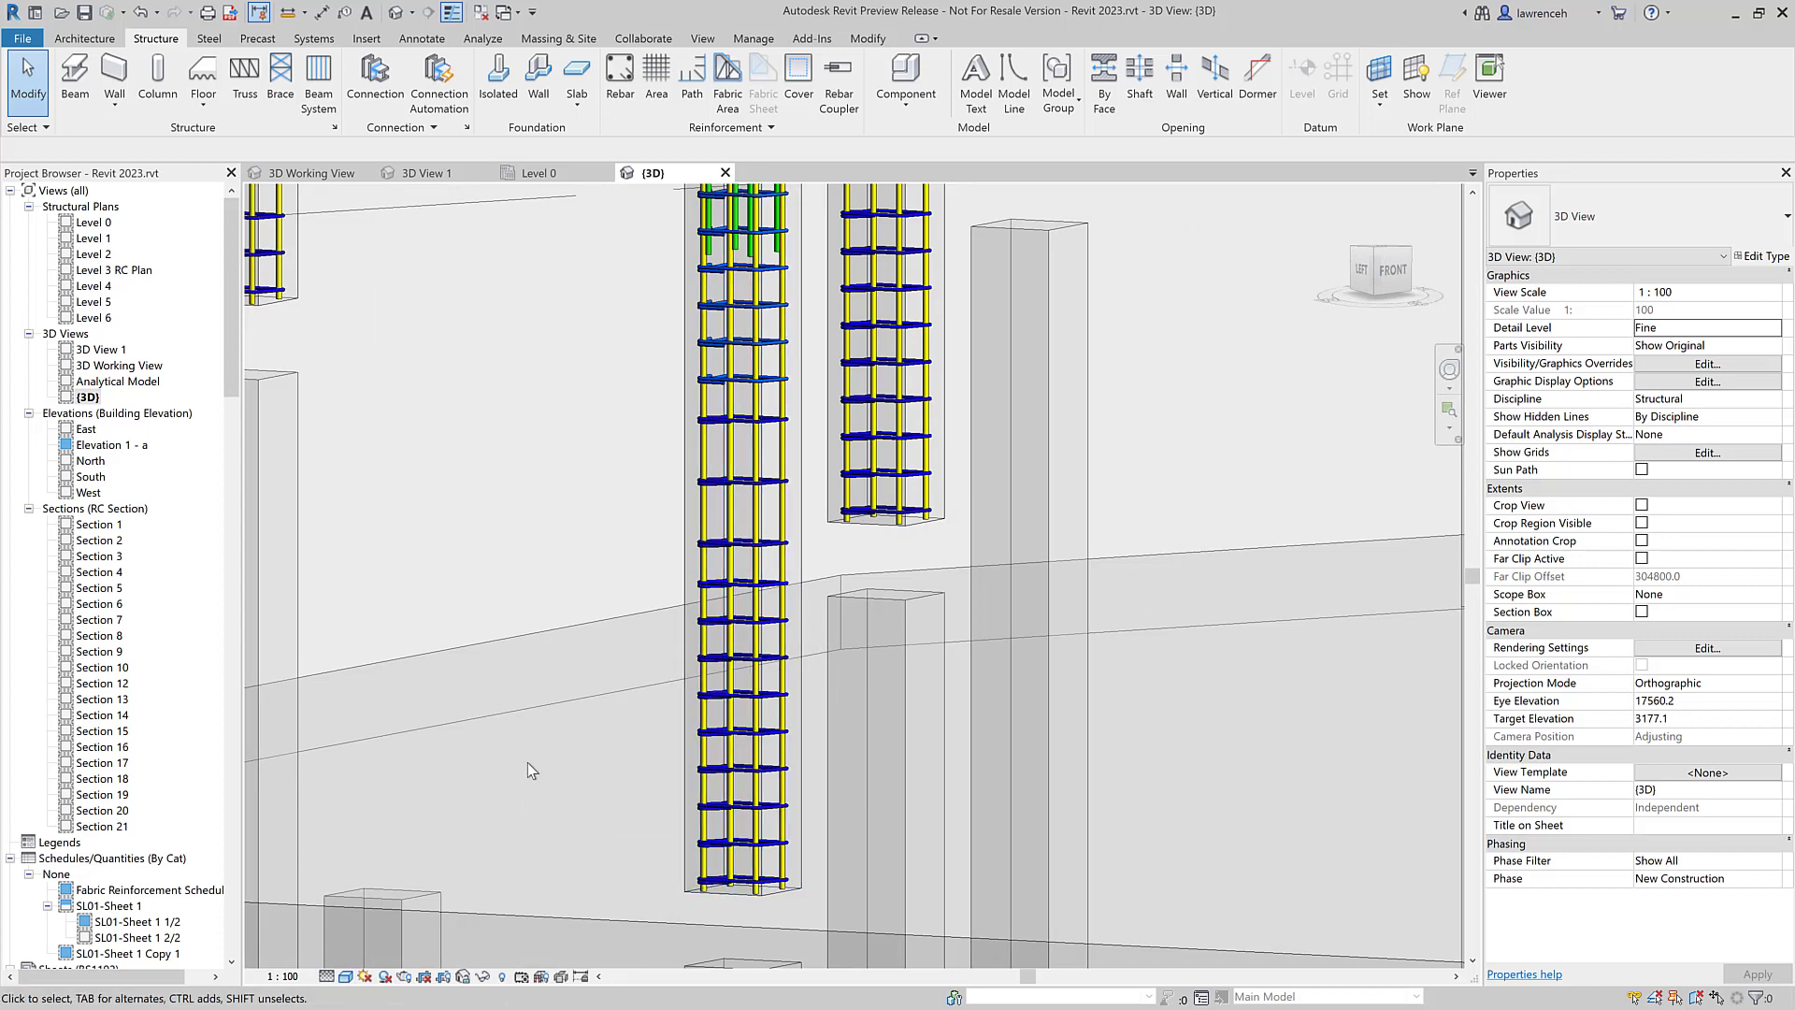
click(327, 976)
click(348, 941)
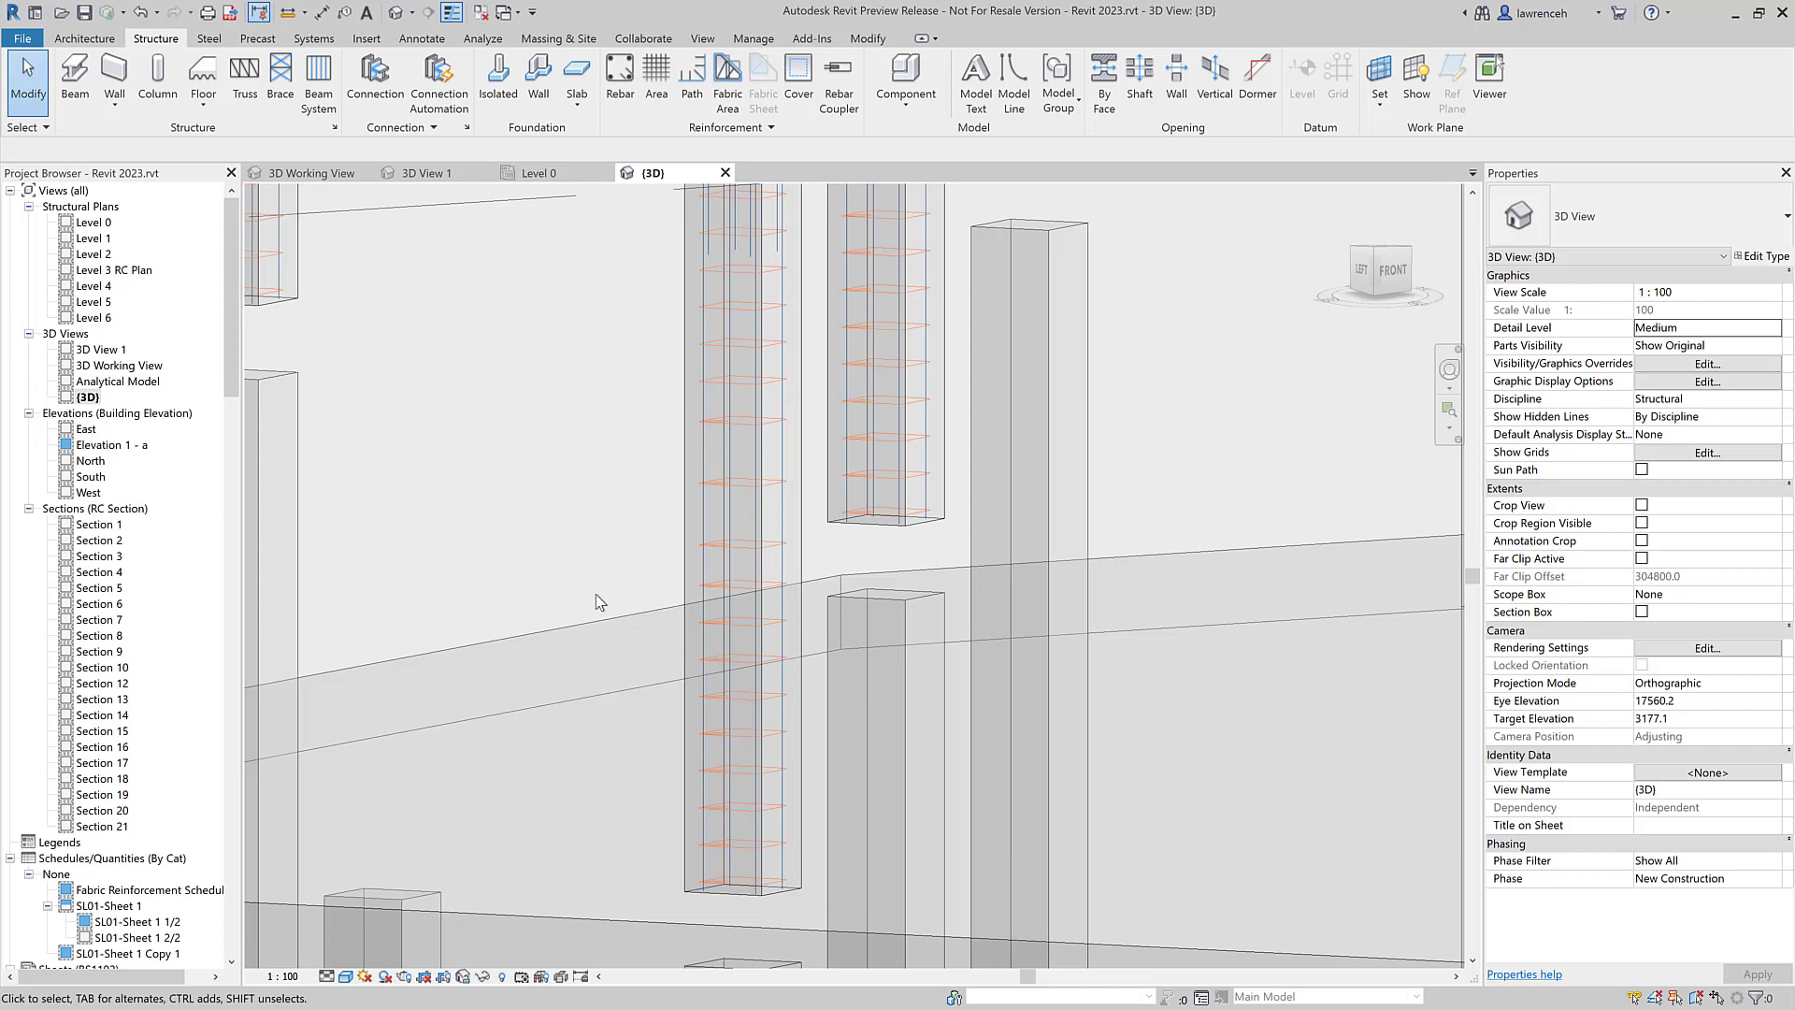
Step: Select all rebar in the host of the column's H10 shape 52 stirrups and review its view visibility states without changing them
click(715, 497)
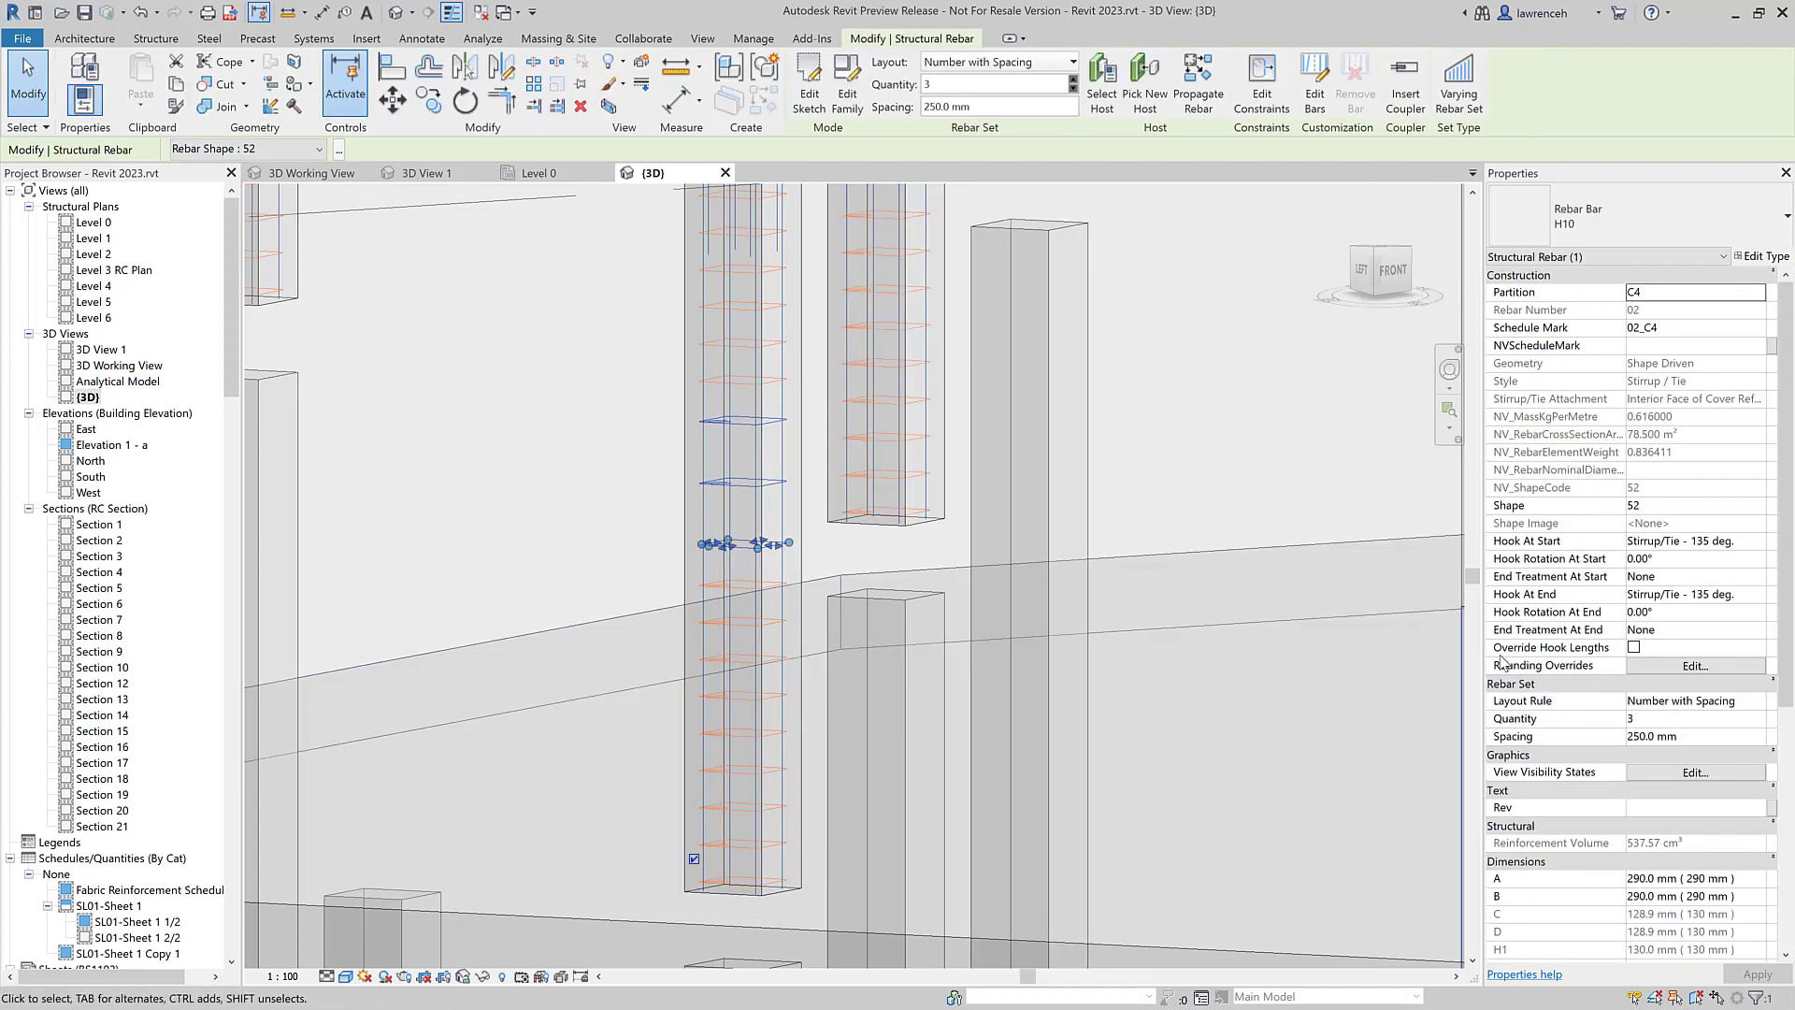
right_click(1253, 449)
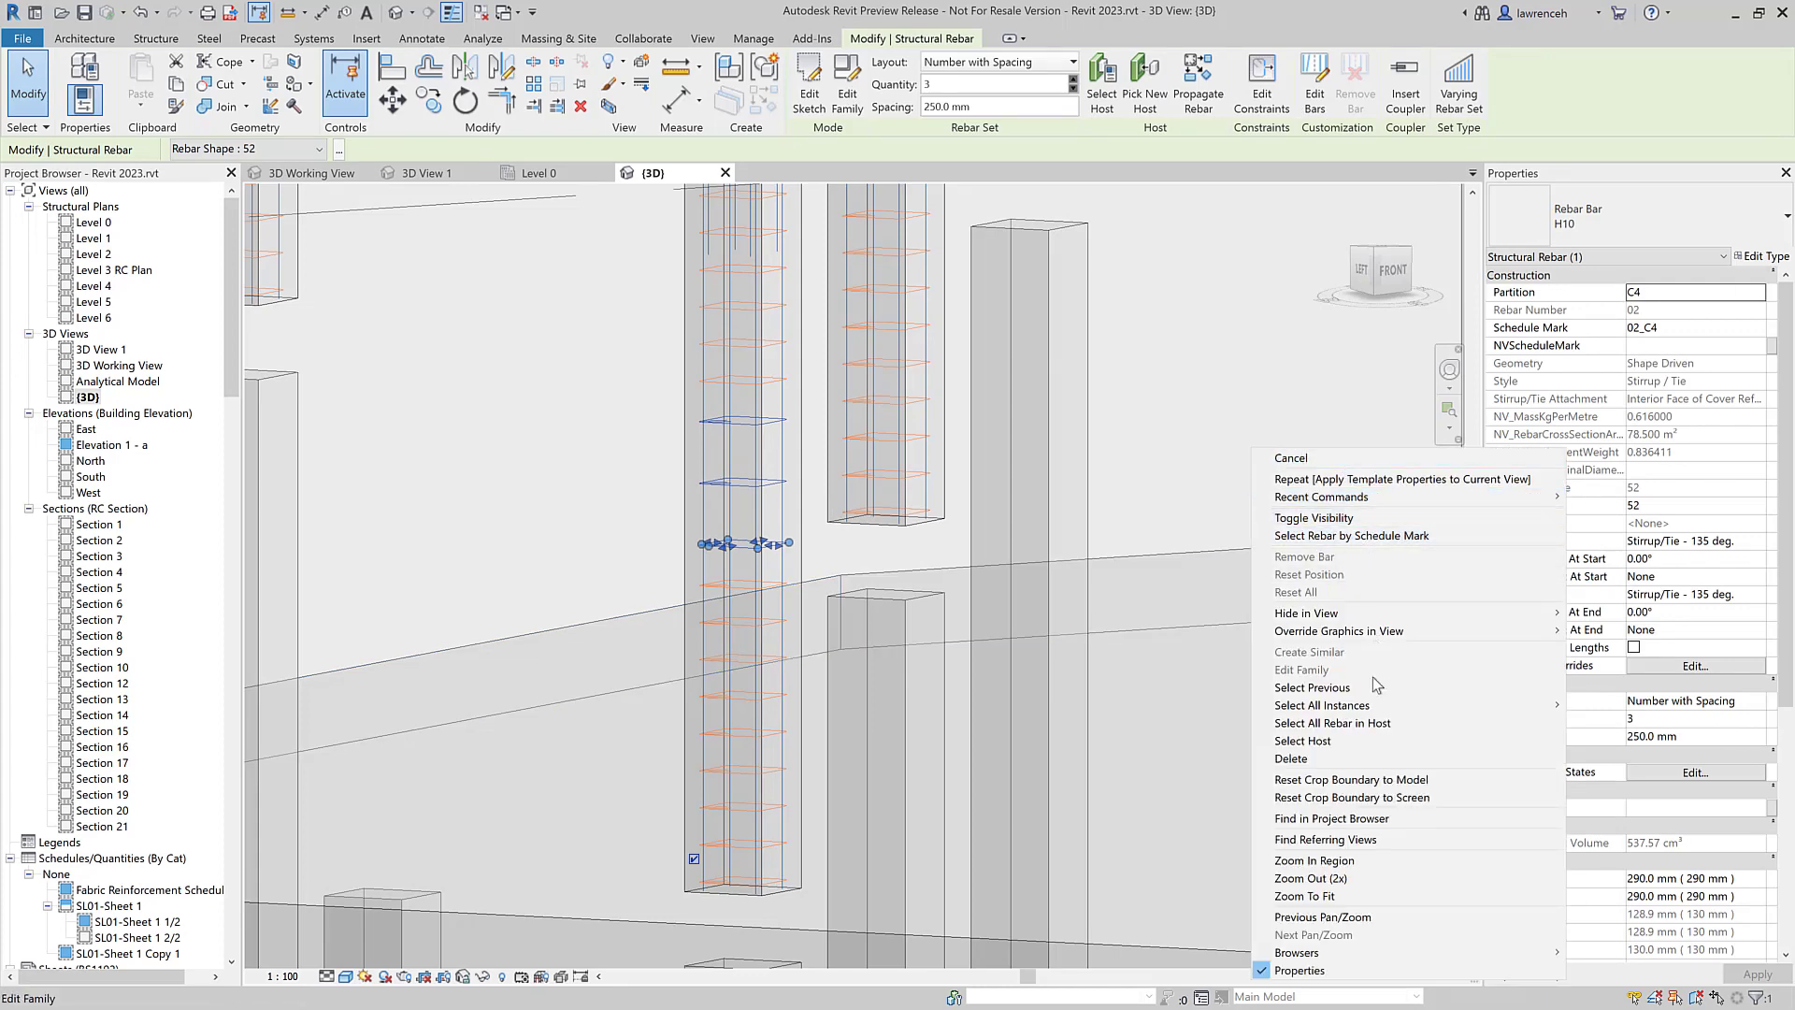
click(1358, 722)
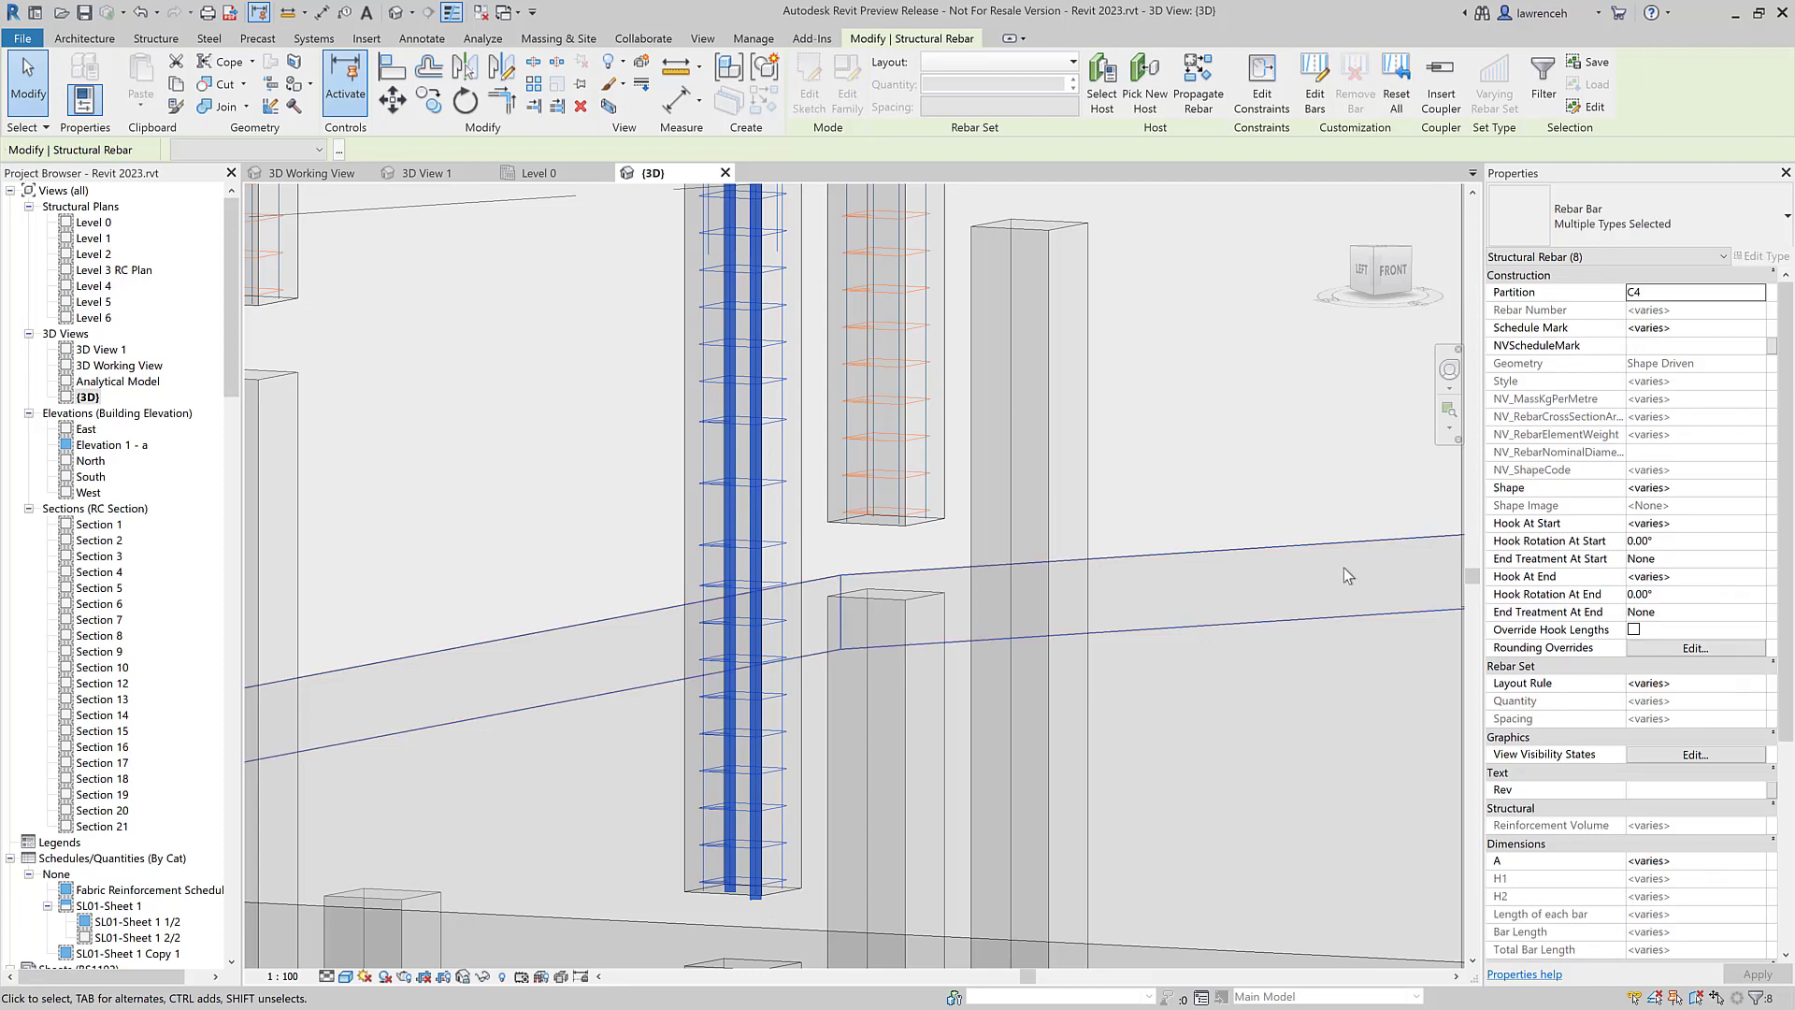
click(1655, 755)
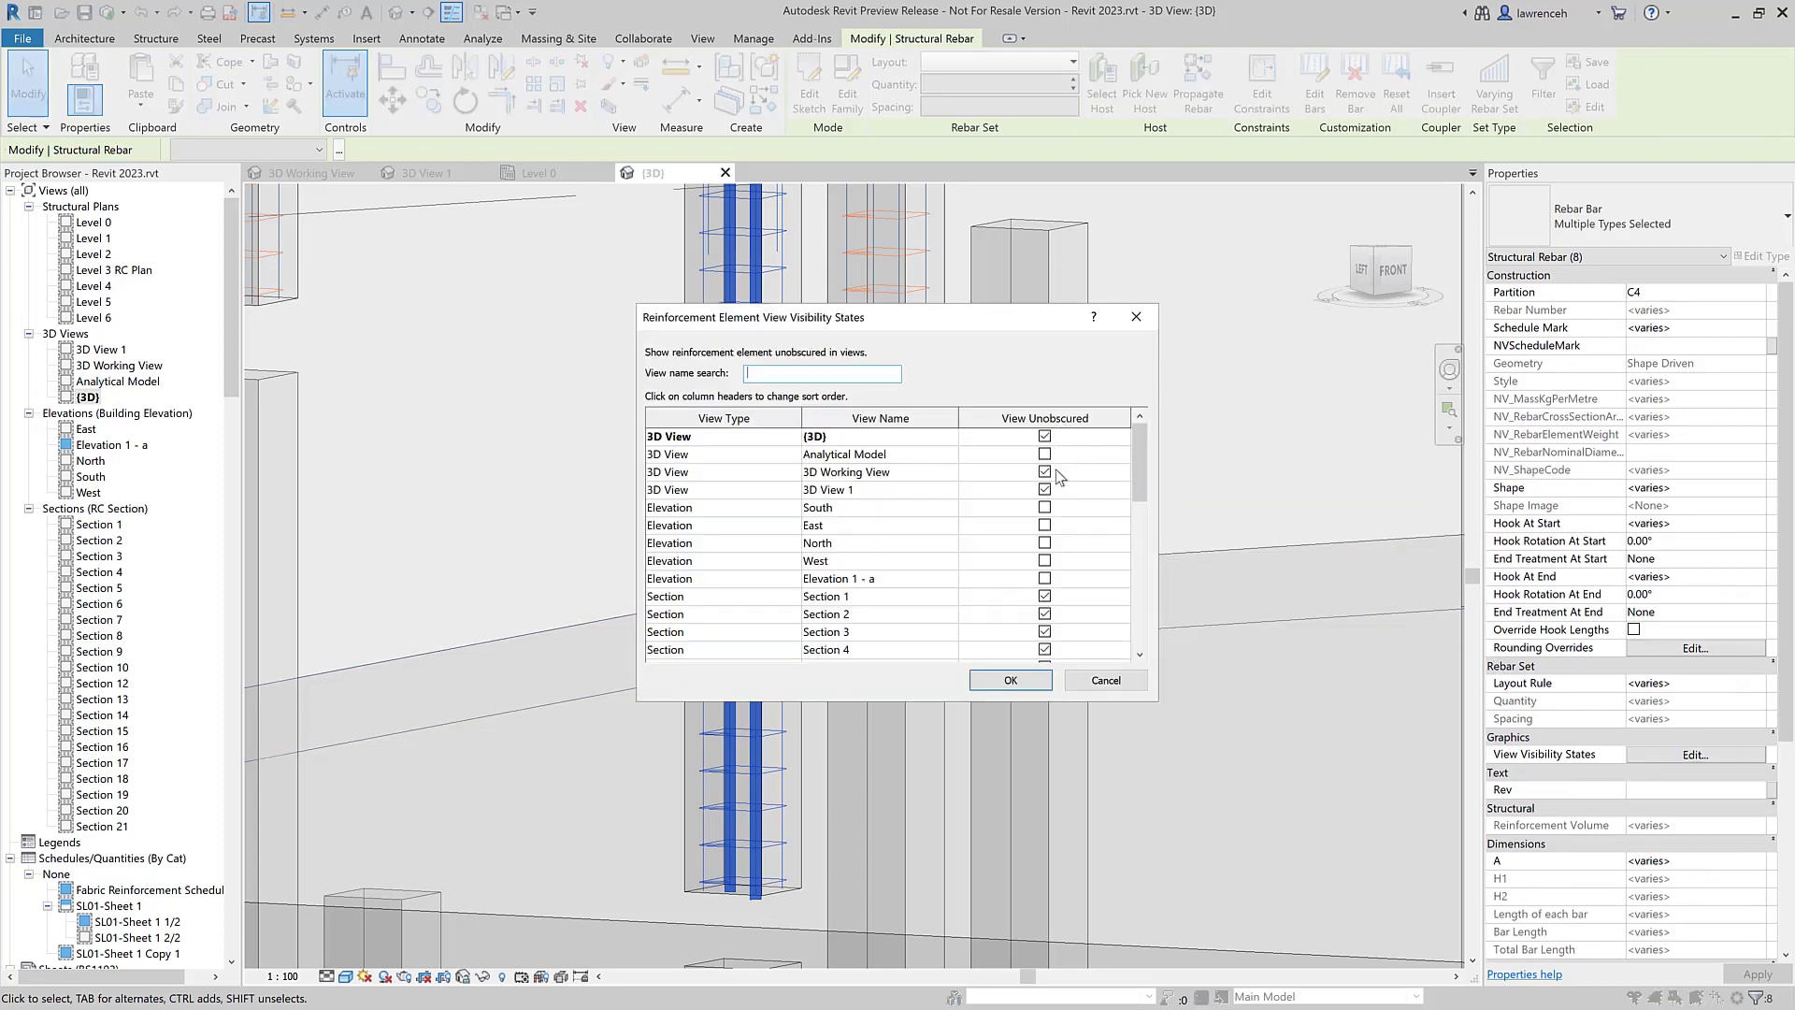
click(1113, 679)
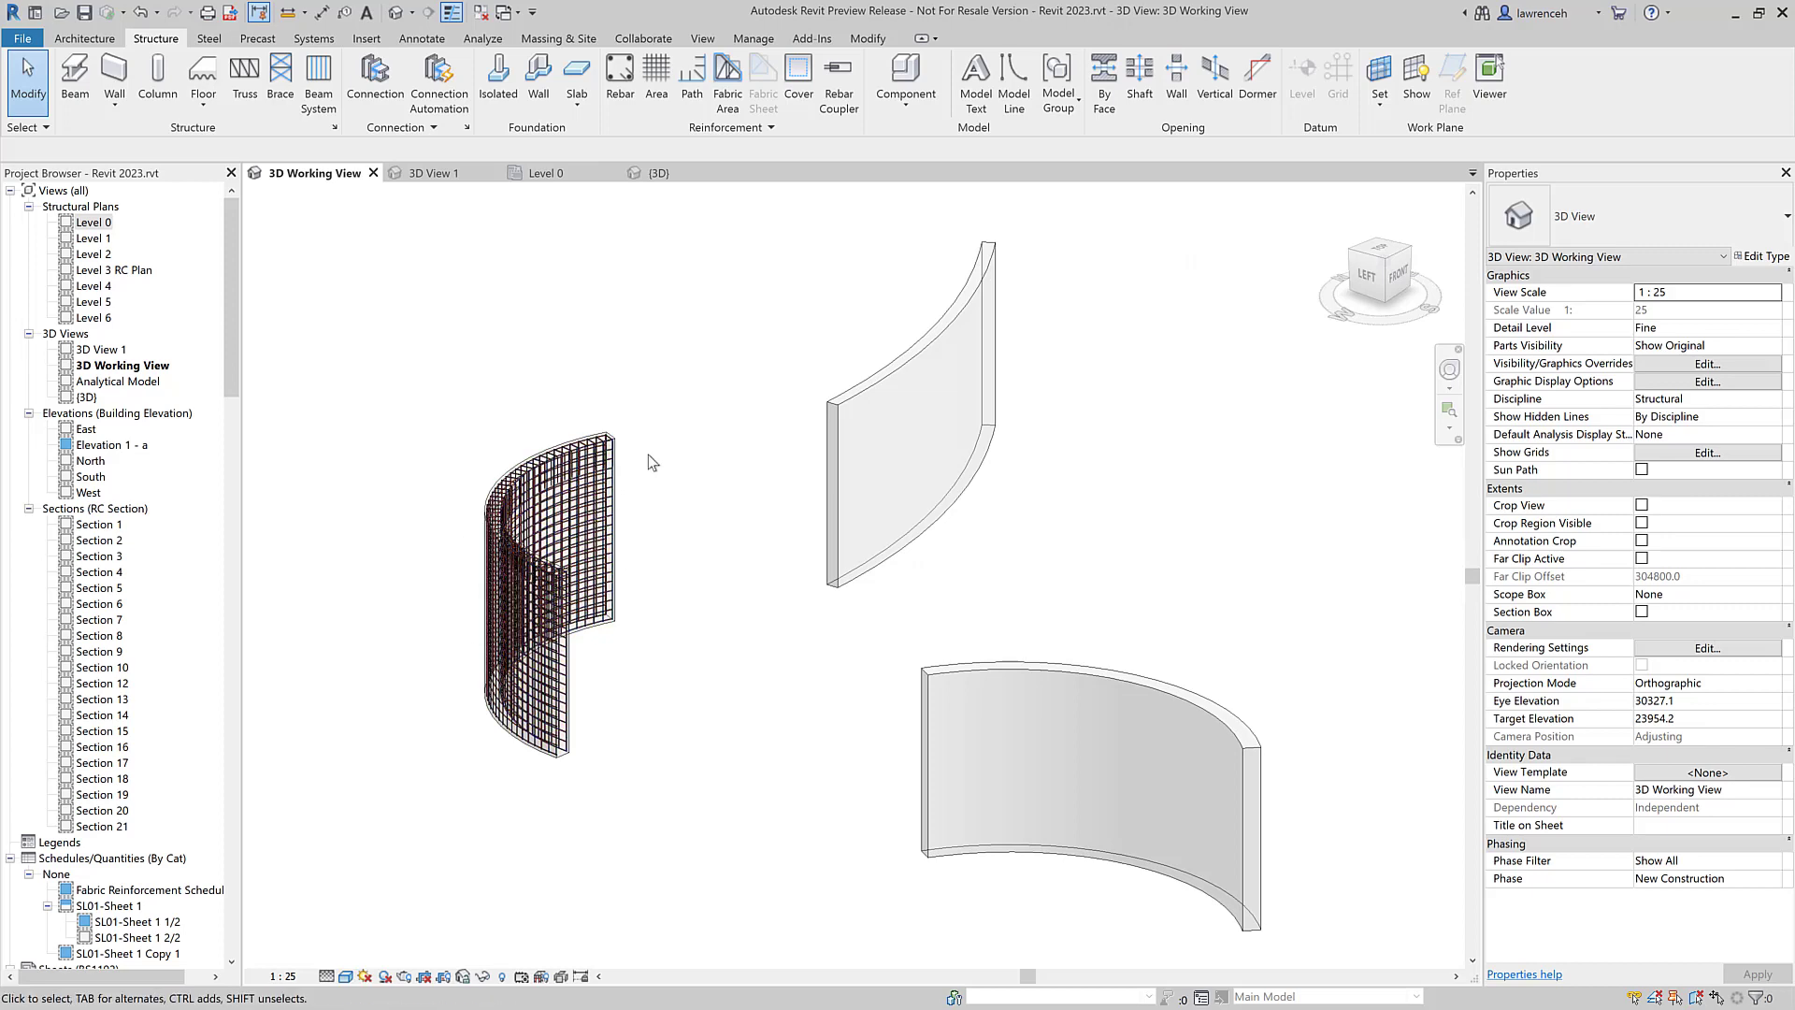
Step: Propagate the reinforced curved RC Wall 350's rebar to the two unreinforced curved walls in the 3D Working View, aligned by host
scroll(648, 455, up, 2)
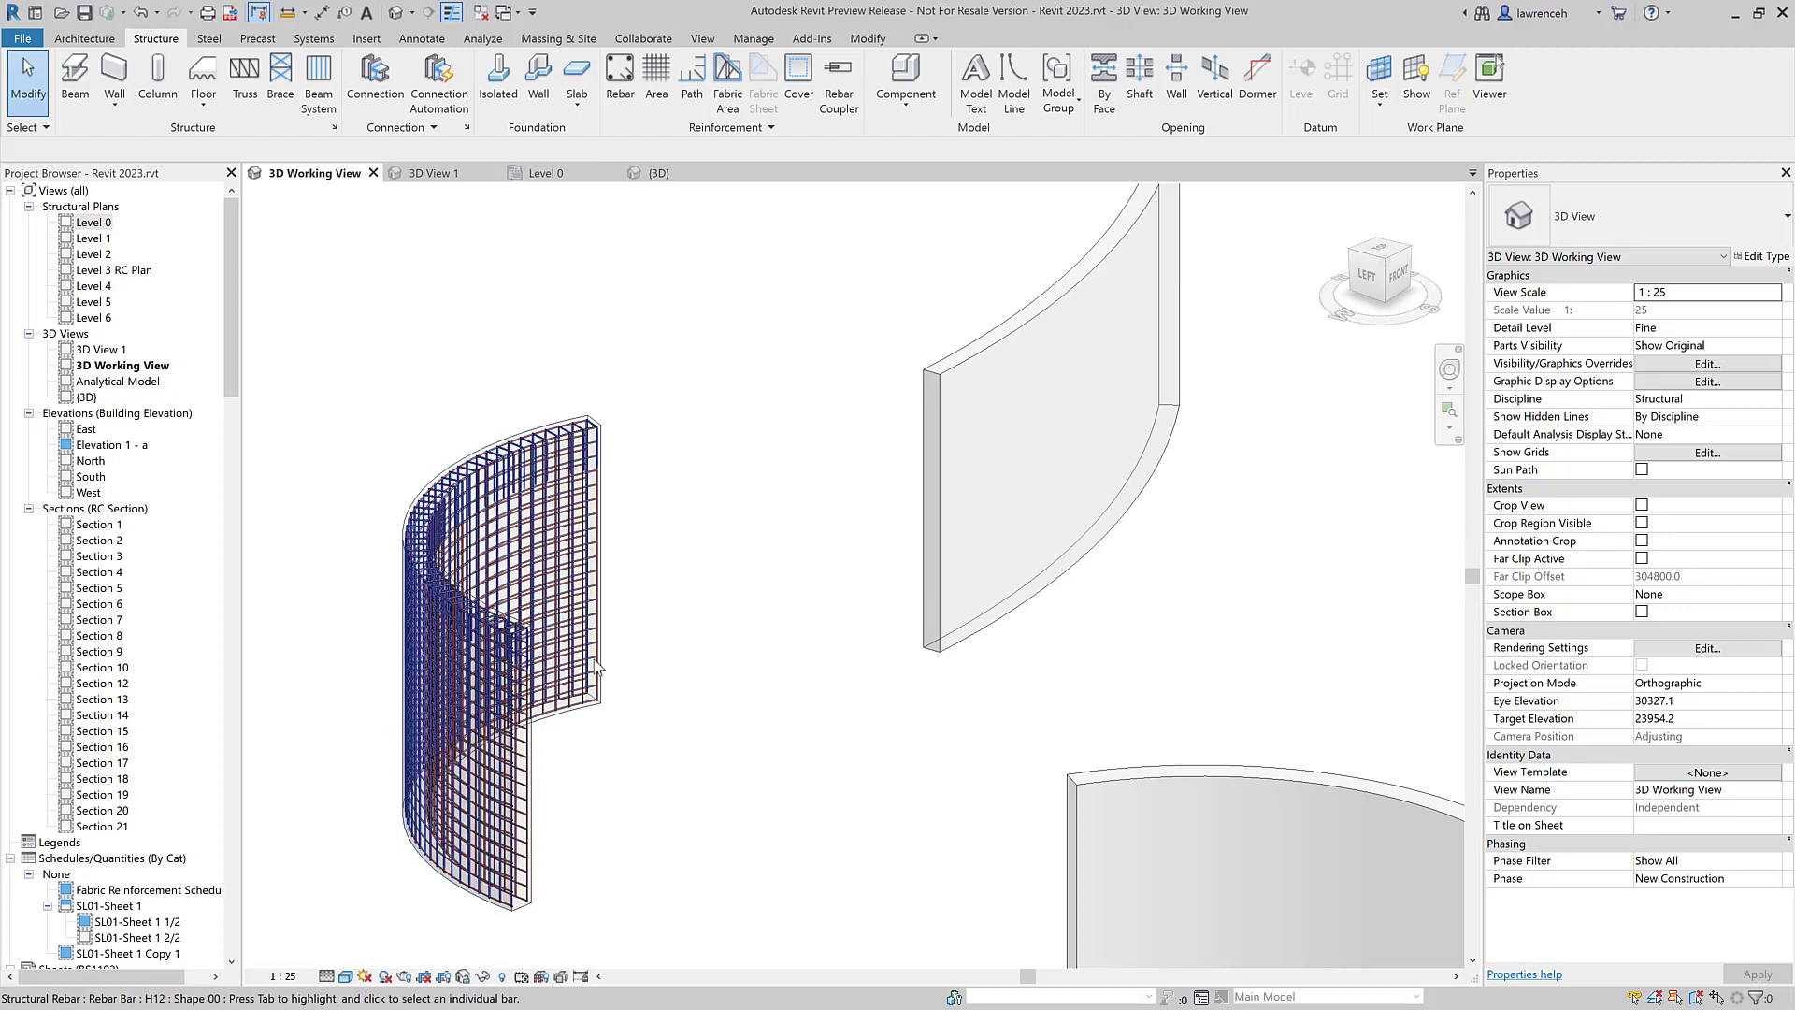
click(617, 721)
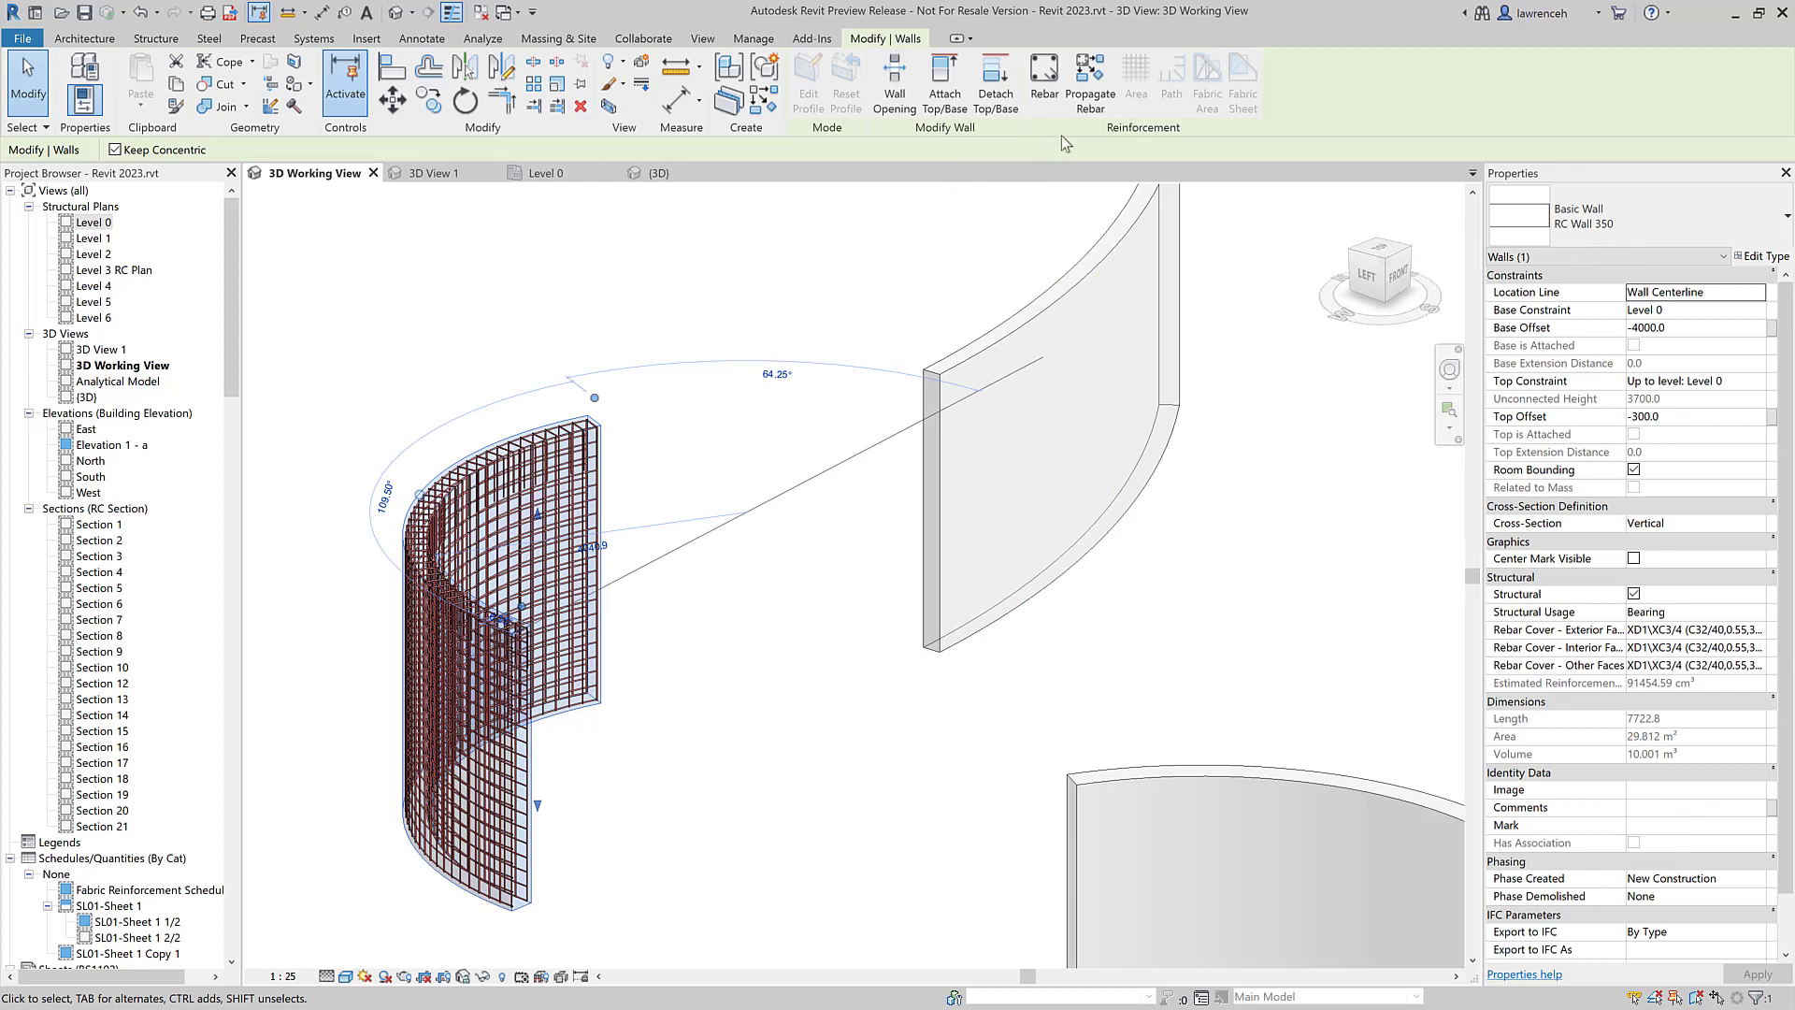
click(1090, 75)
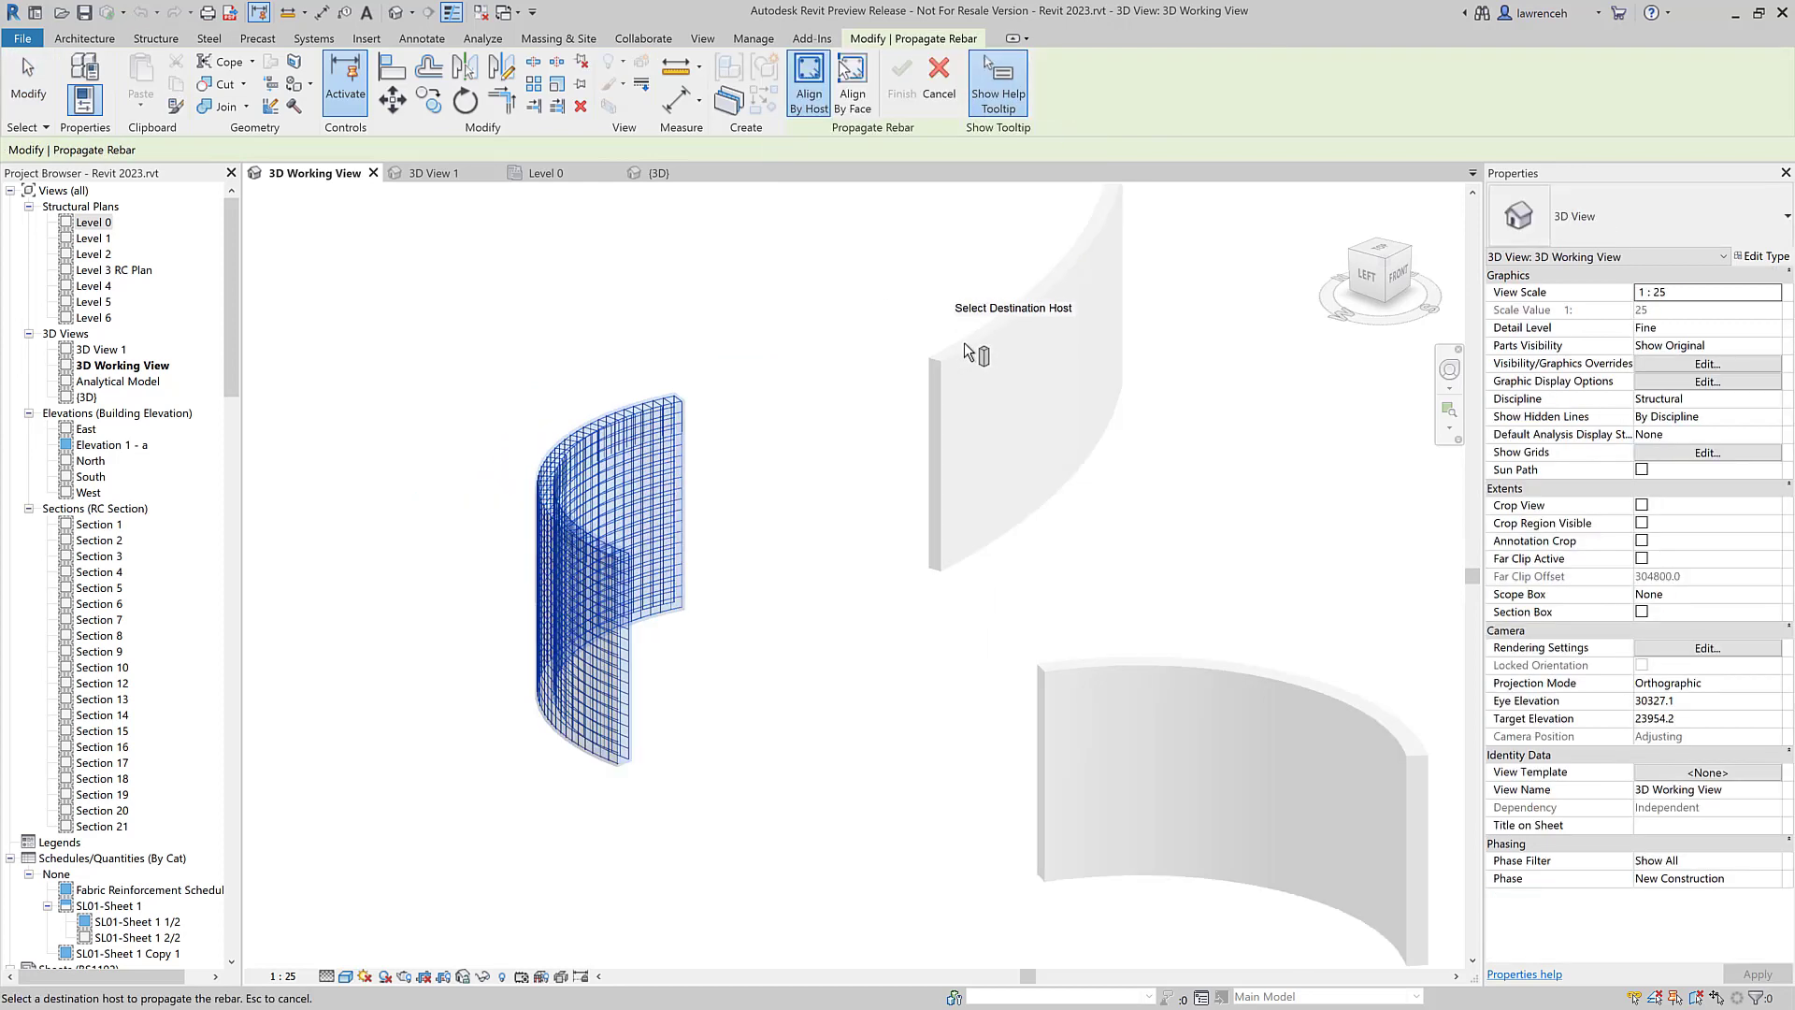
scroll(963, 342, down, 2)
drag(1209, 276, 902, 866)
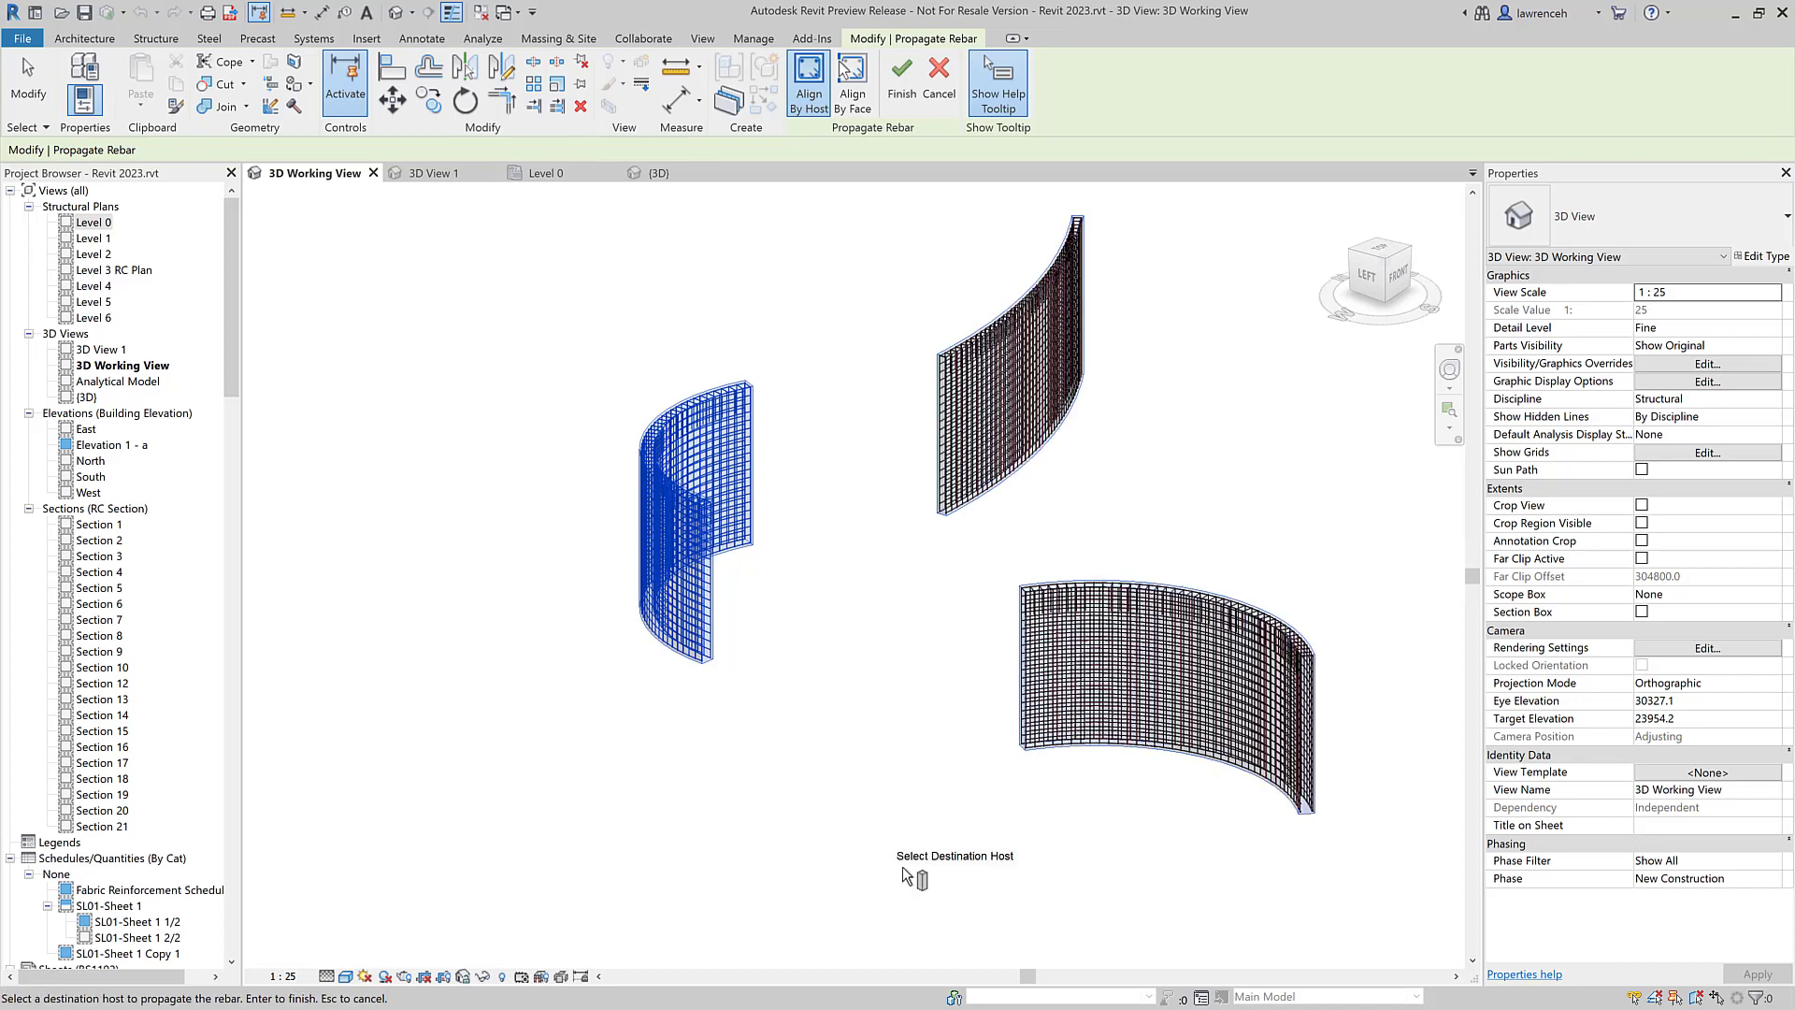
click(904, 82)
middle_drag(1202, 414, 1173, 408)
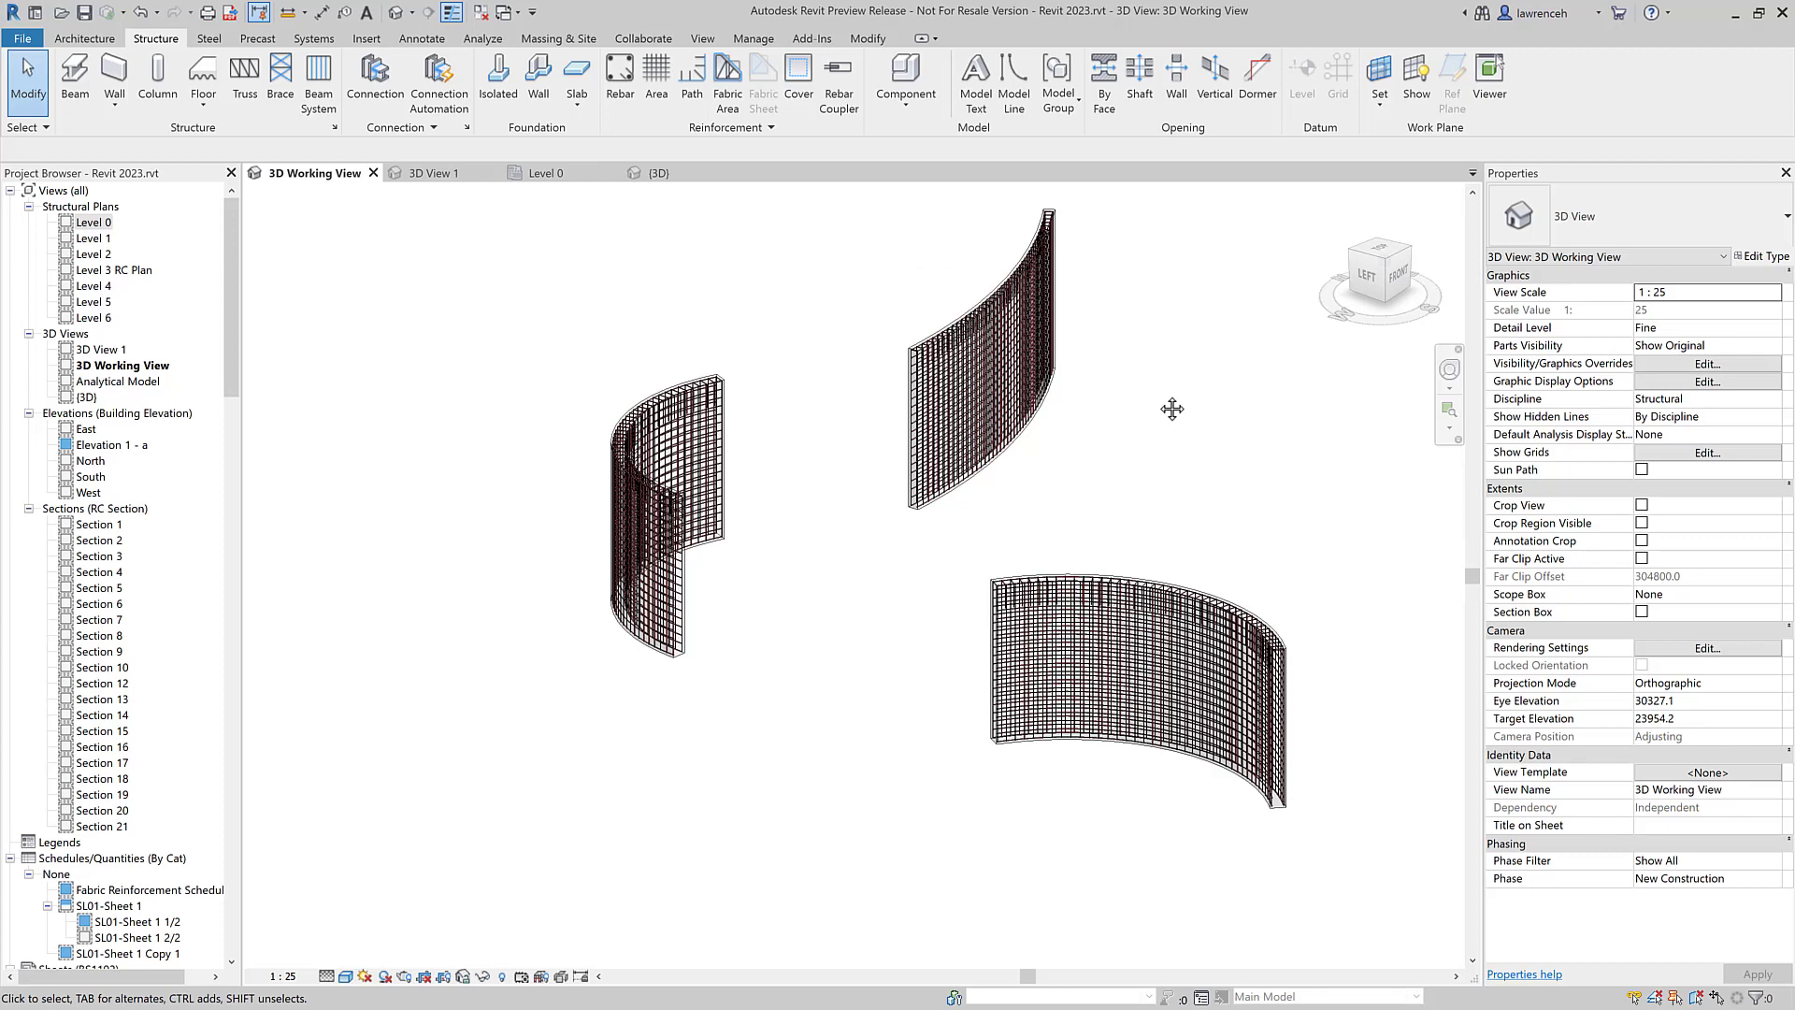
Step: Examine the propagated rebar in the curved walls of the 3D Working View, checking the RC Wall 350 and RC Wall 250 hosts
scroll(1244, 654, up, 5)
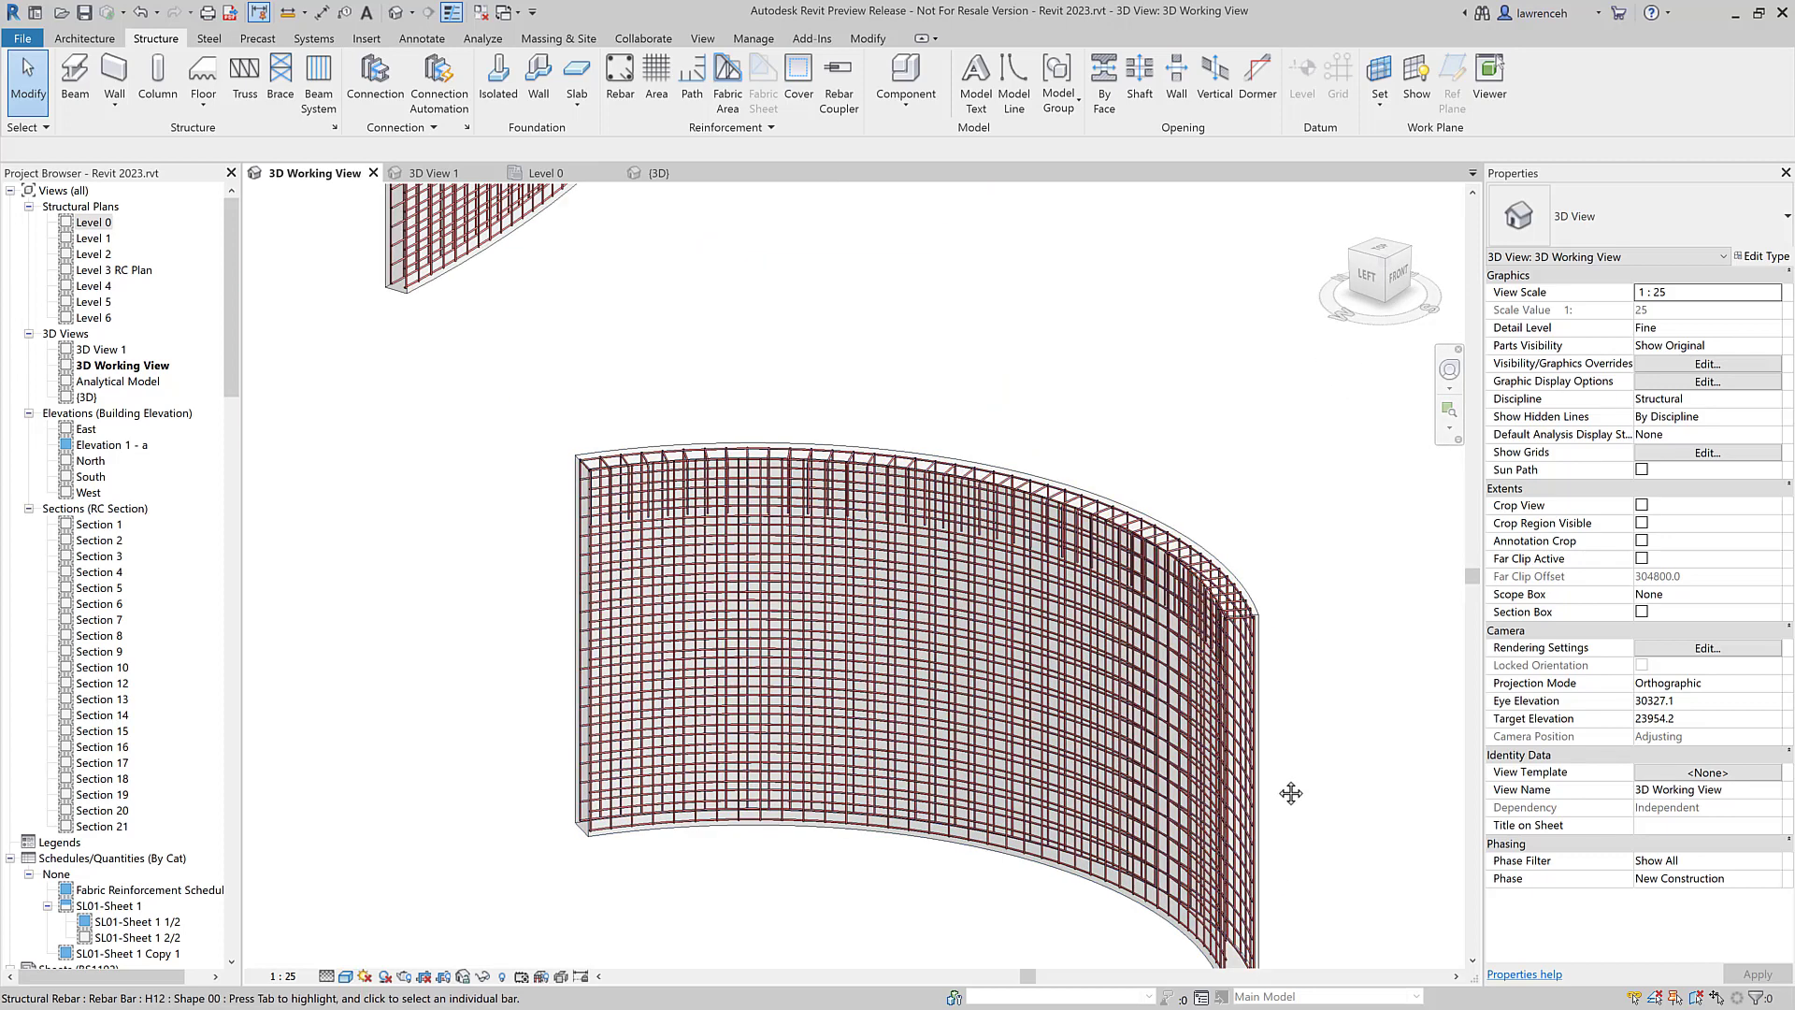
middle_drag(1292, 793, 1287, 648)
click(1238, 857)
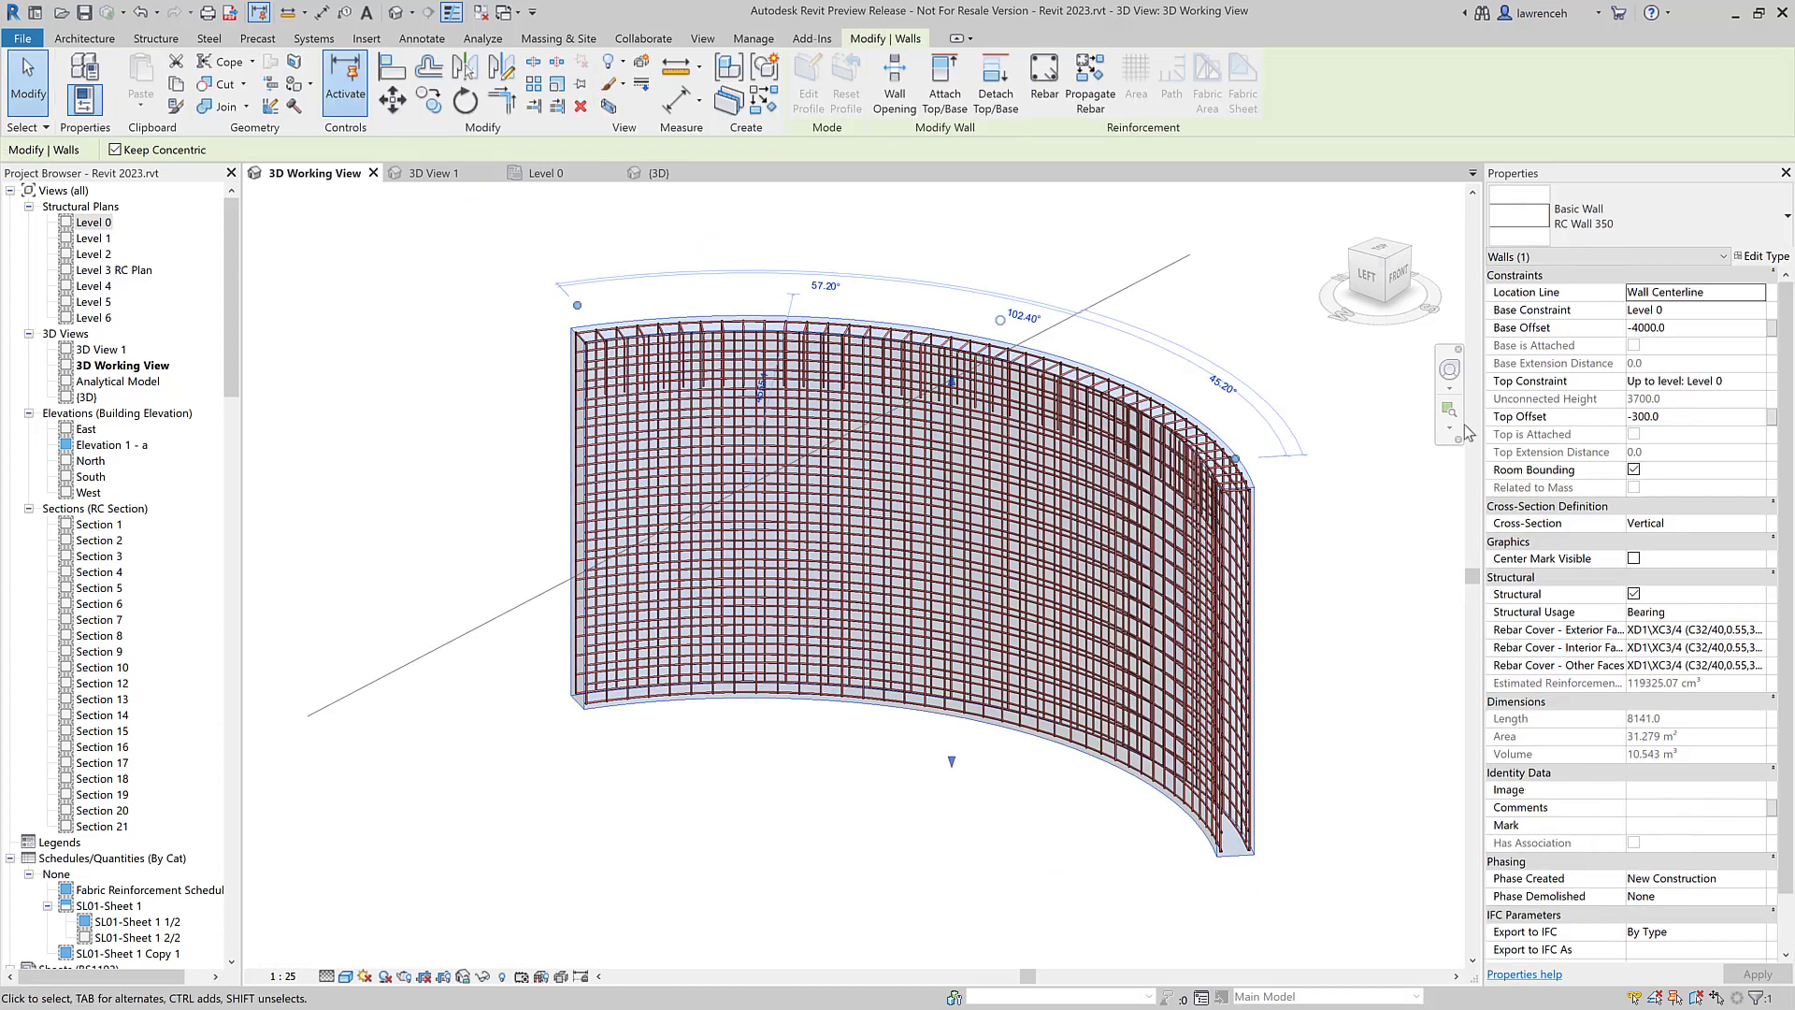
middle_drag(1260, 634, 1374, 1005)
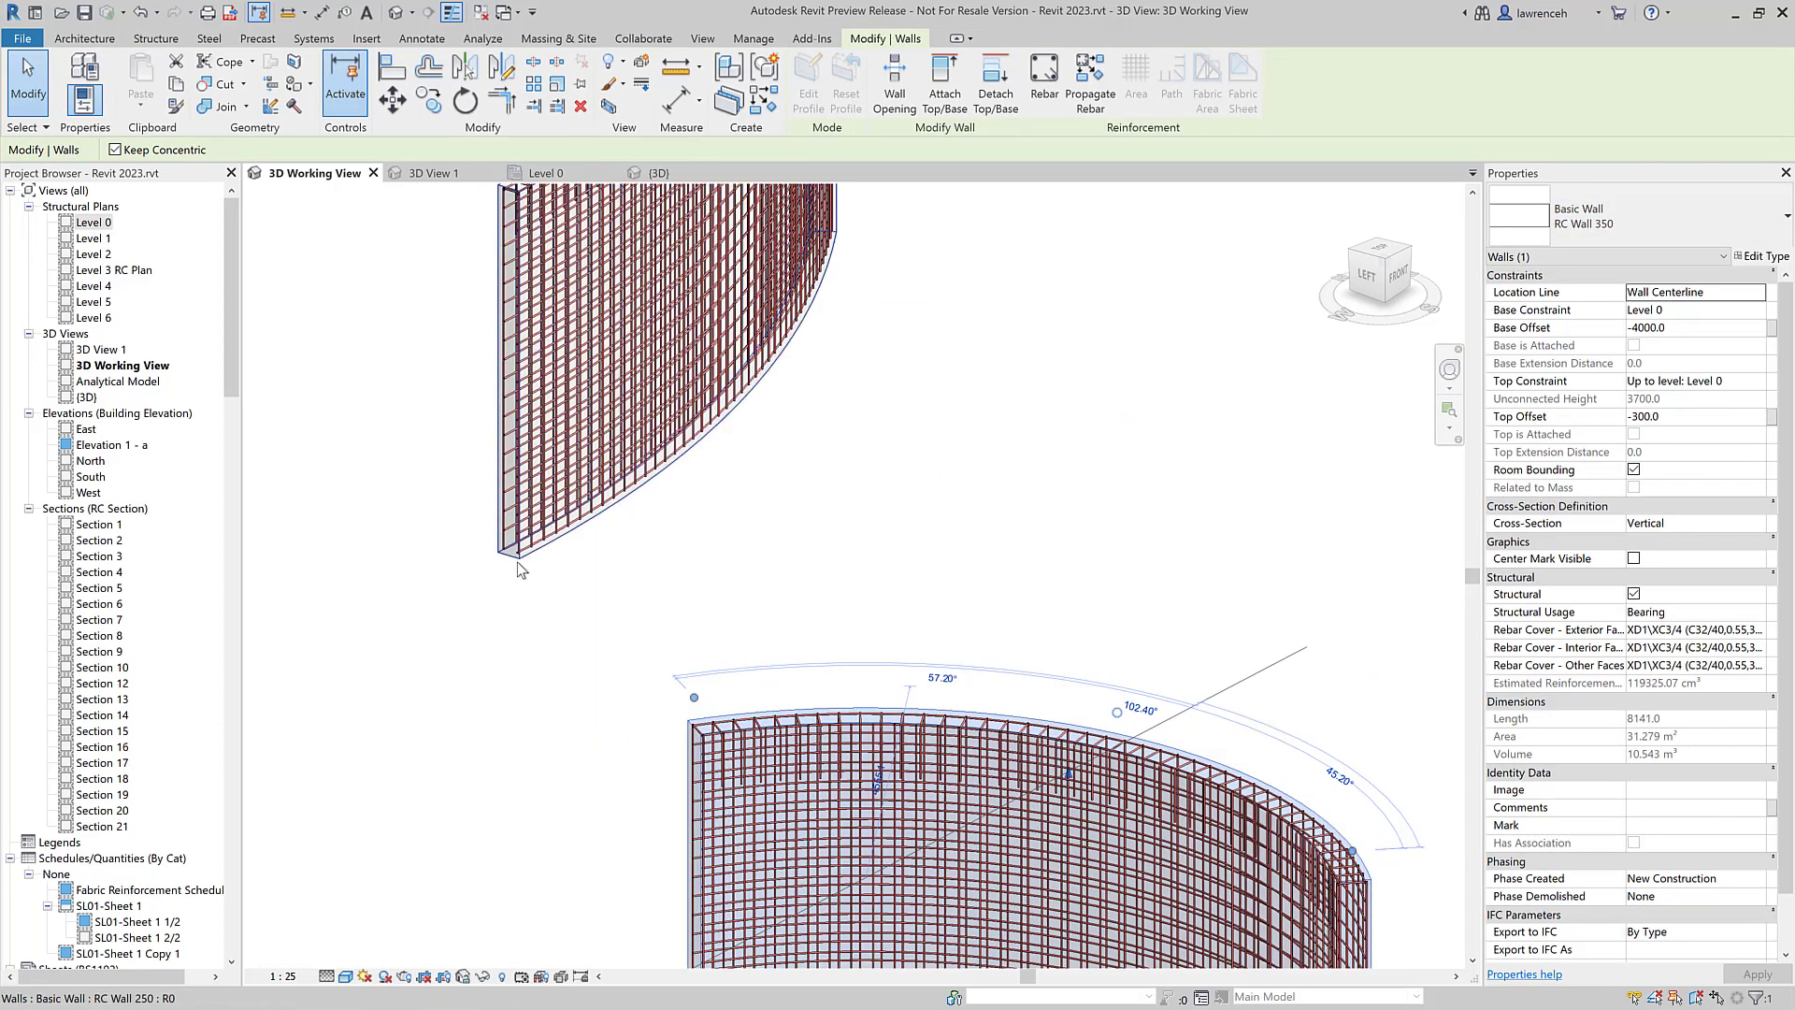
click(520, 565)
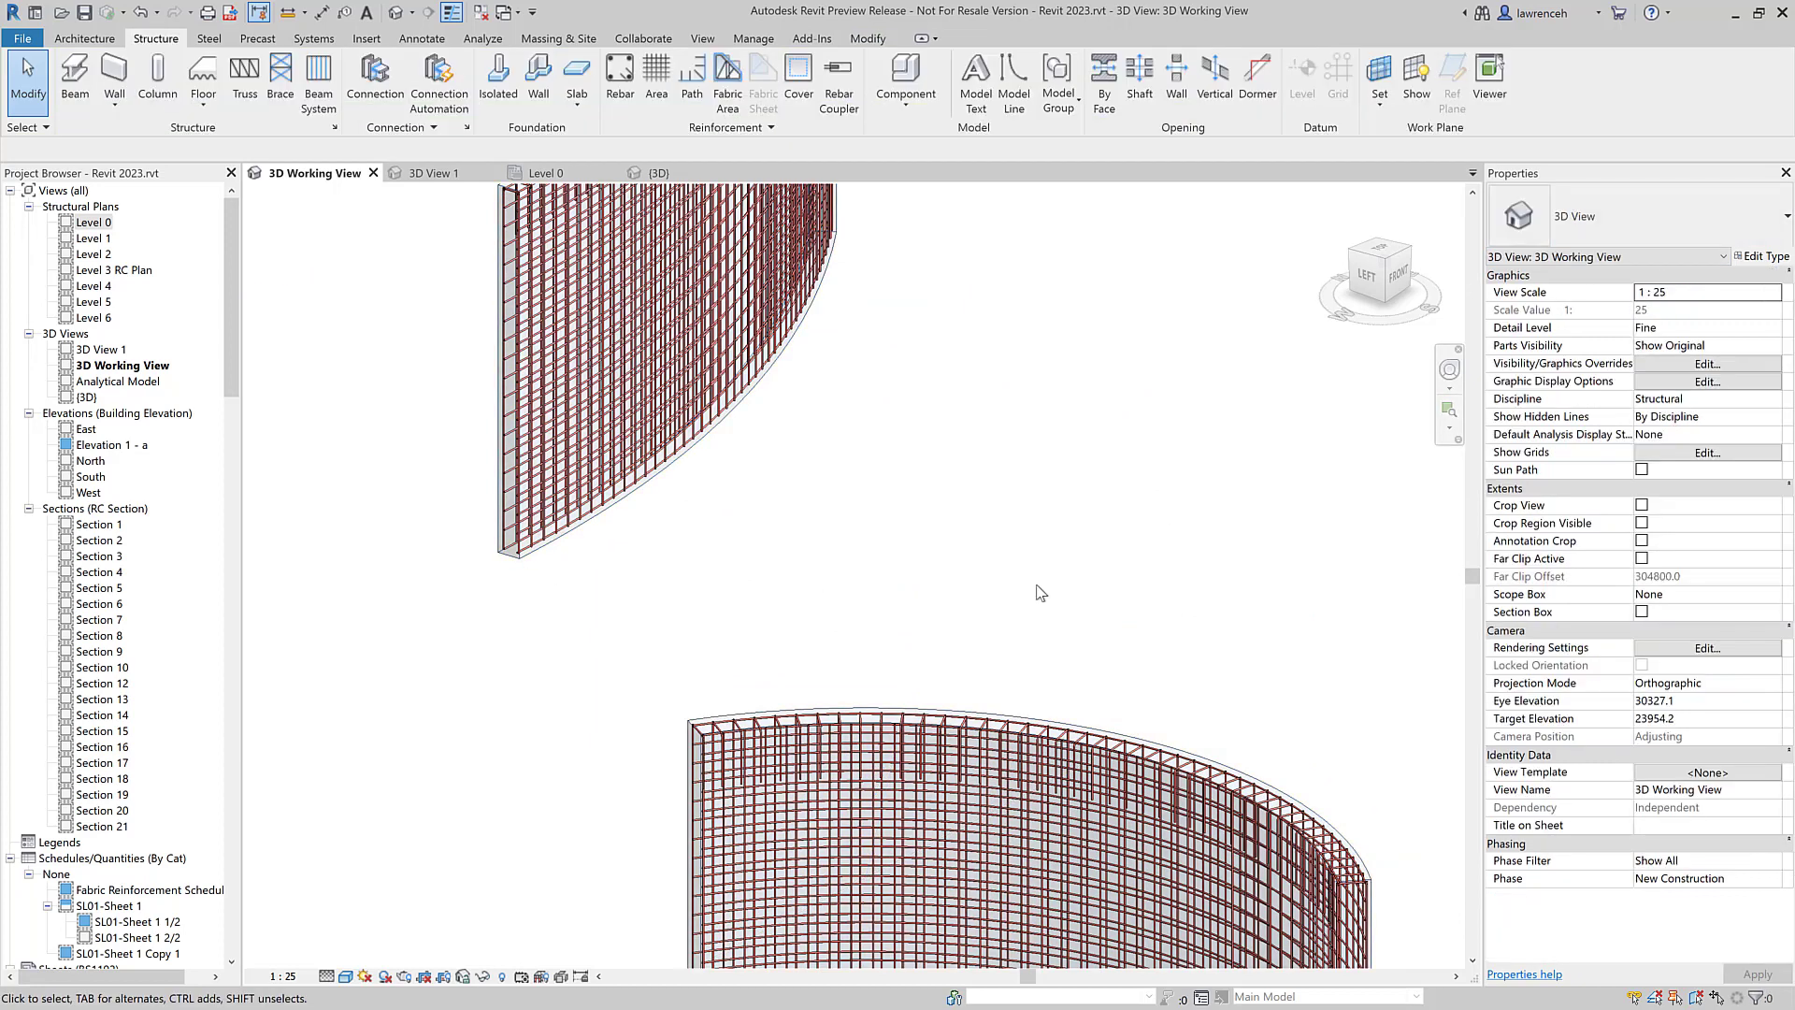
scroll(1040, 592, down, 3)
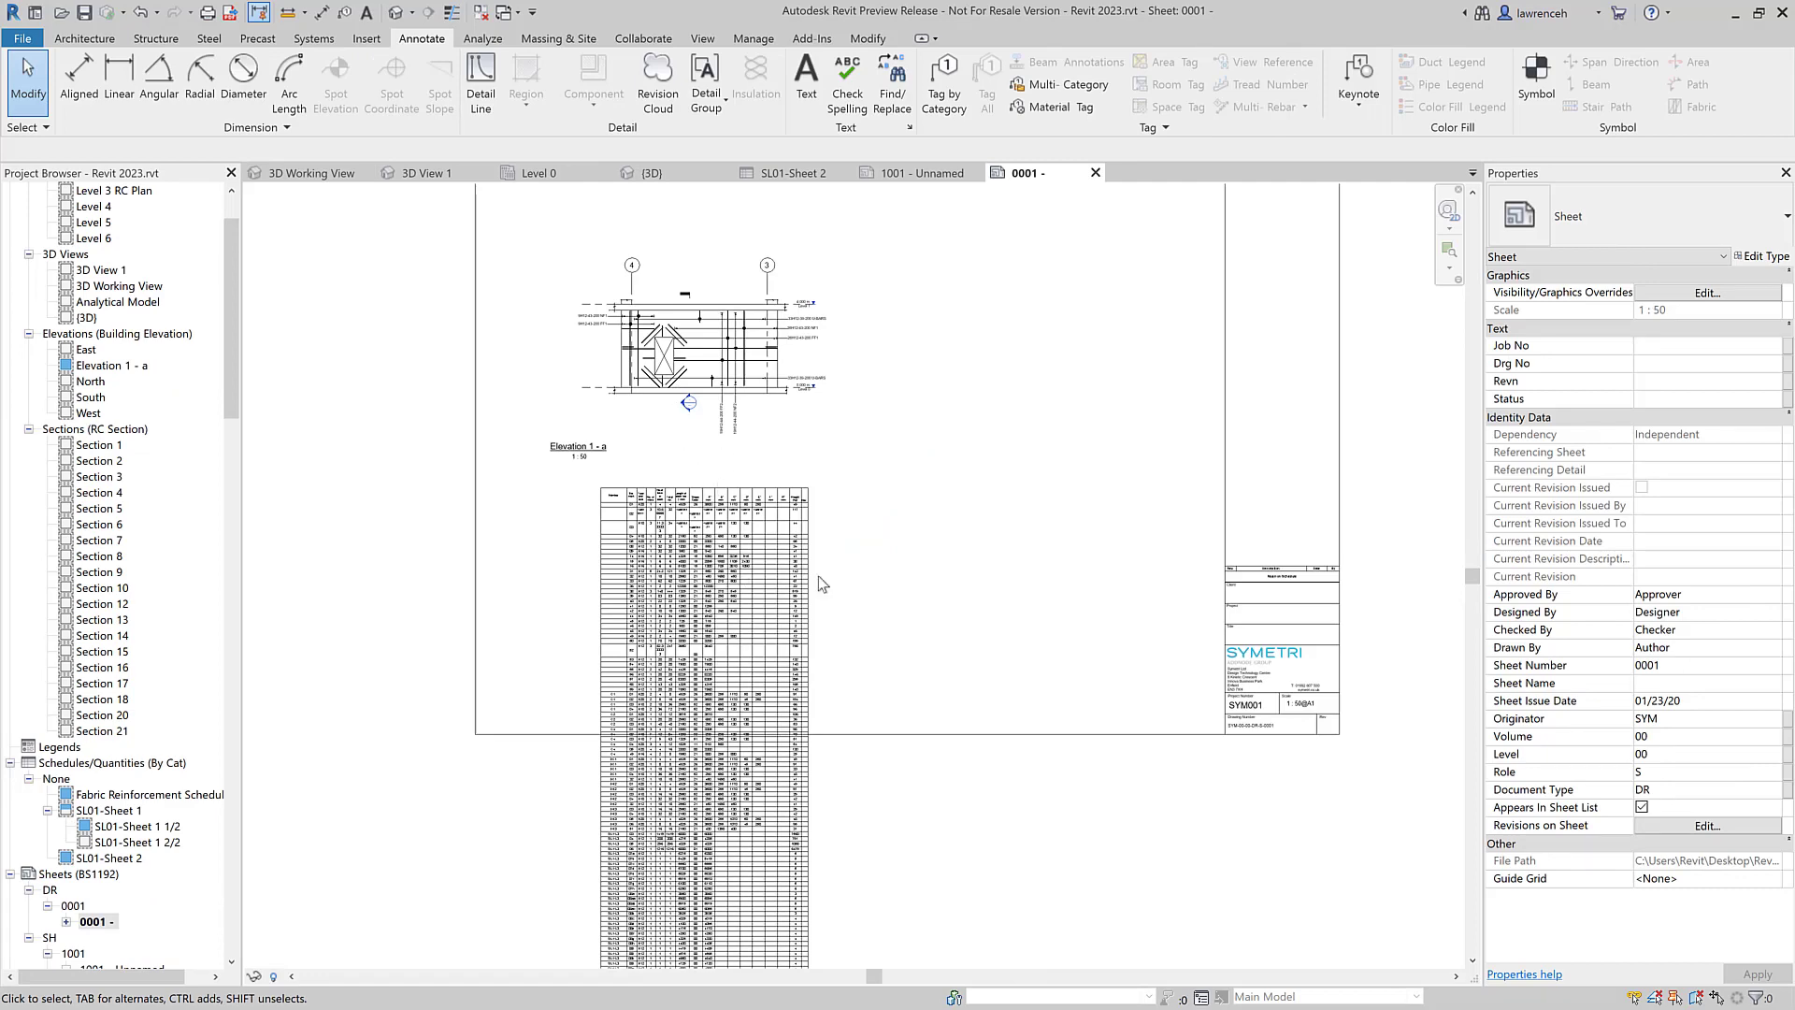
Step: Enable Filter by sheet for the SL01-Sheet 2 rebar schedule placed below Elevation 1 - a on sheet 0001
scroll(756, 413, up, 4)
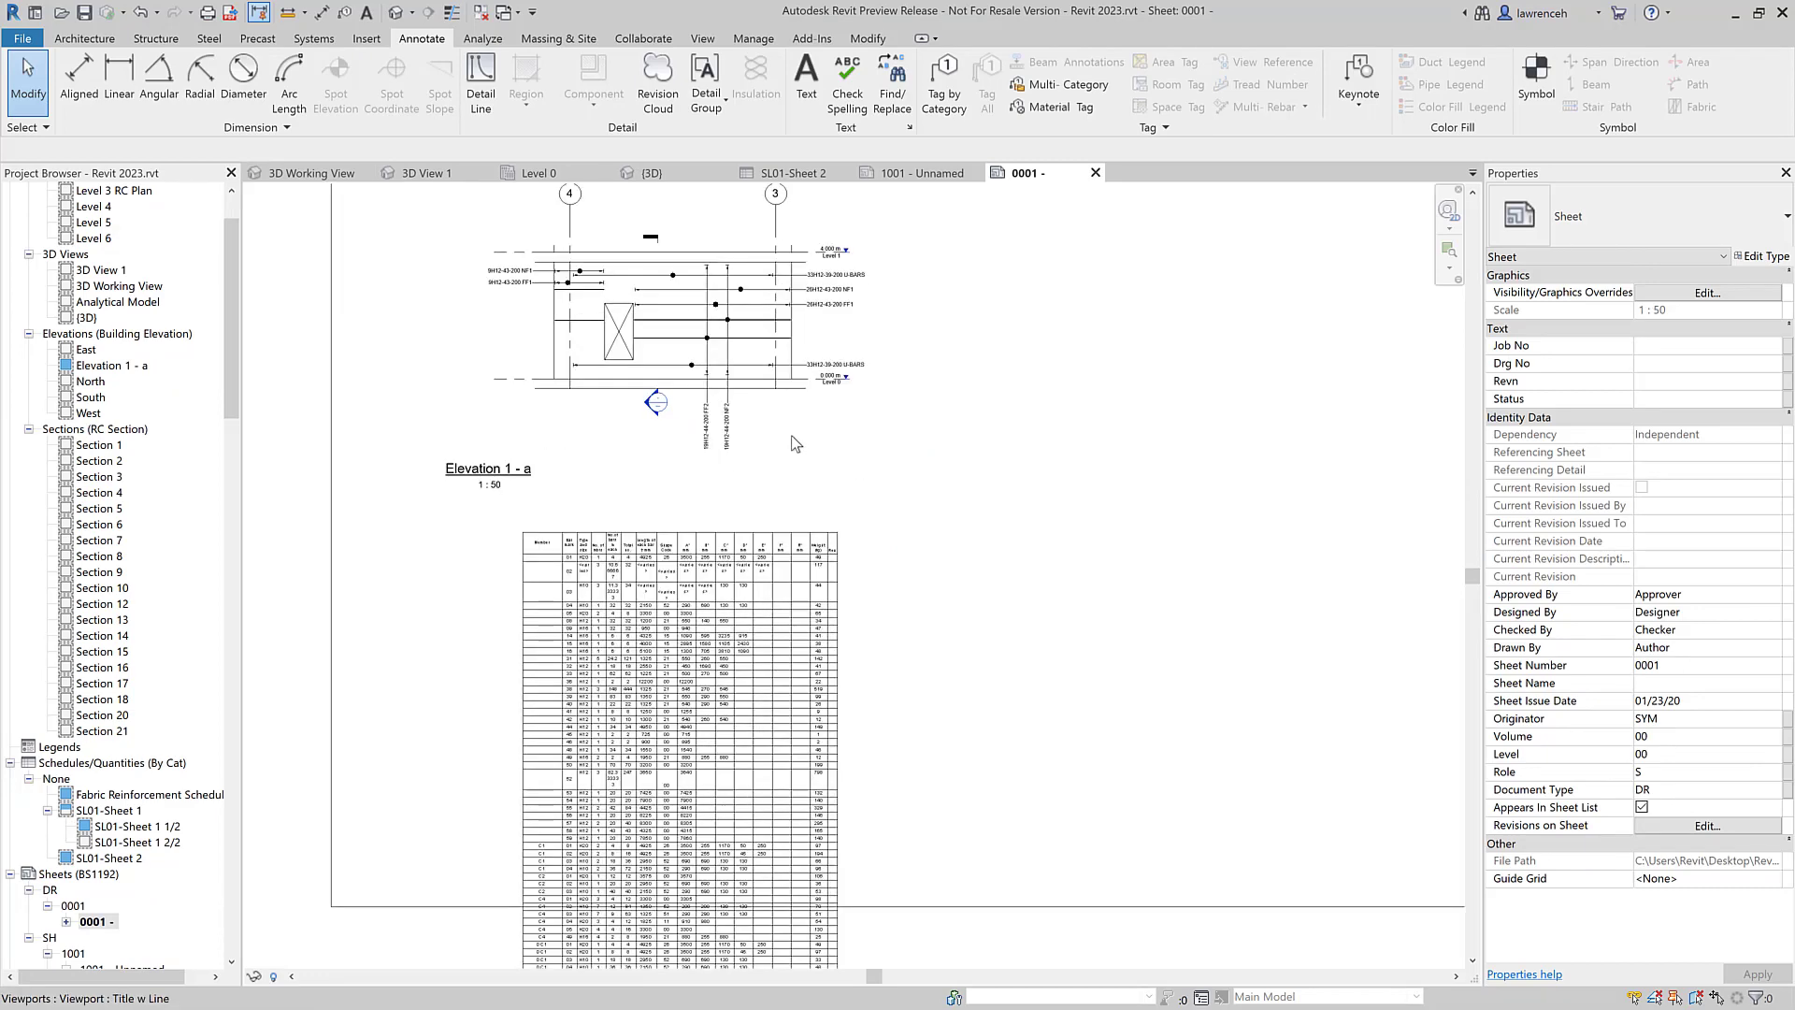
scroll(776, 561, down, 2)
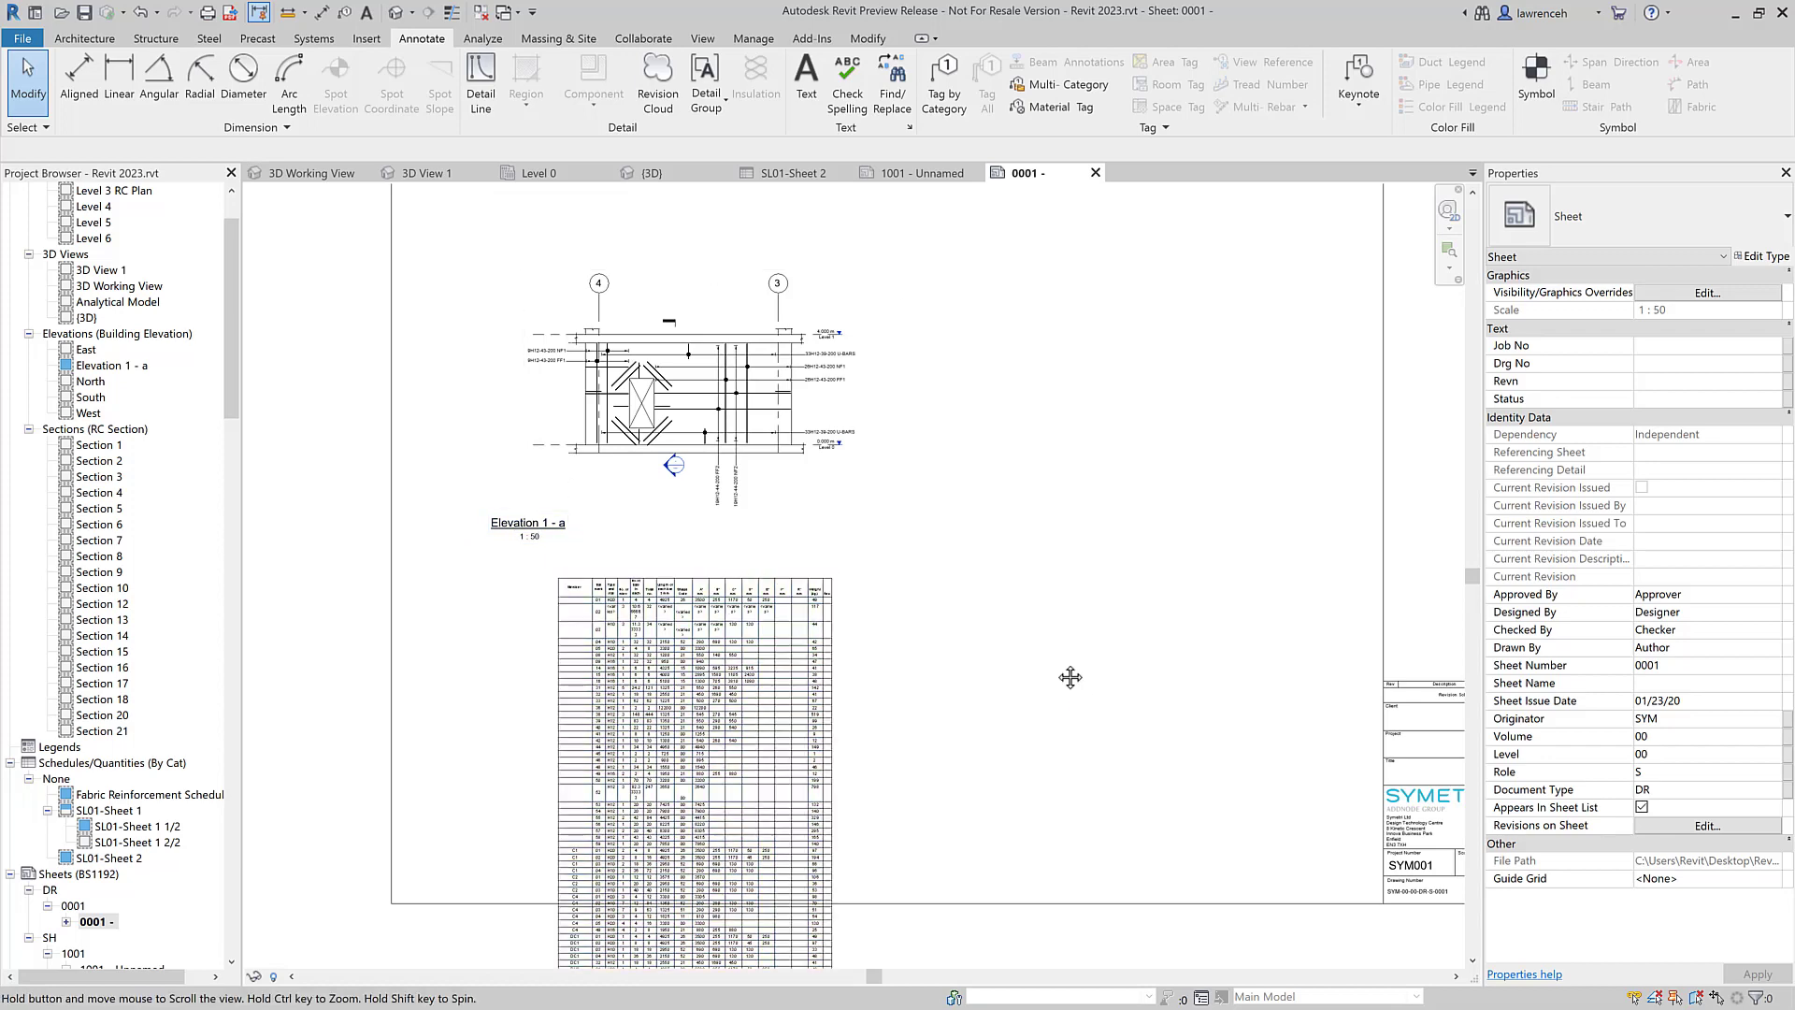
middle_drag(1034, 573, 971, 408)
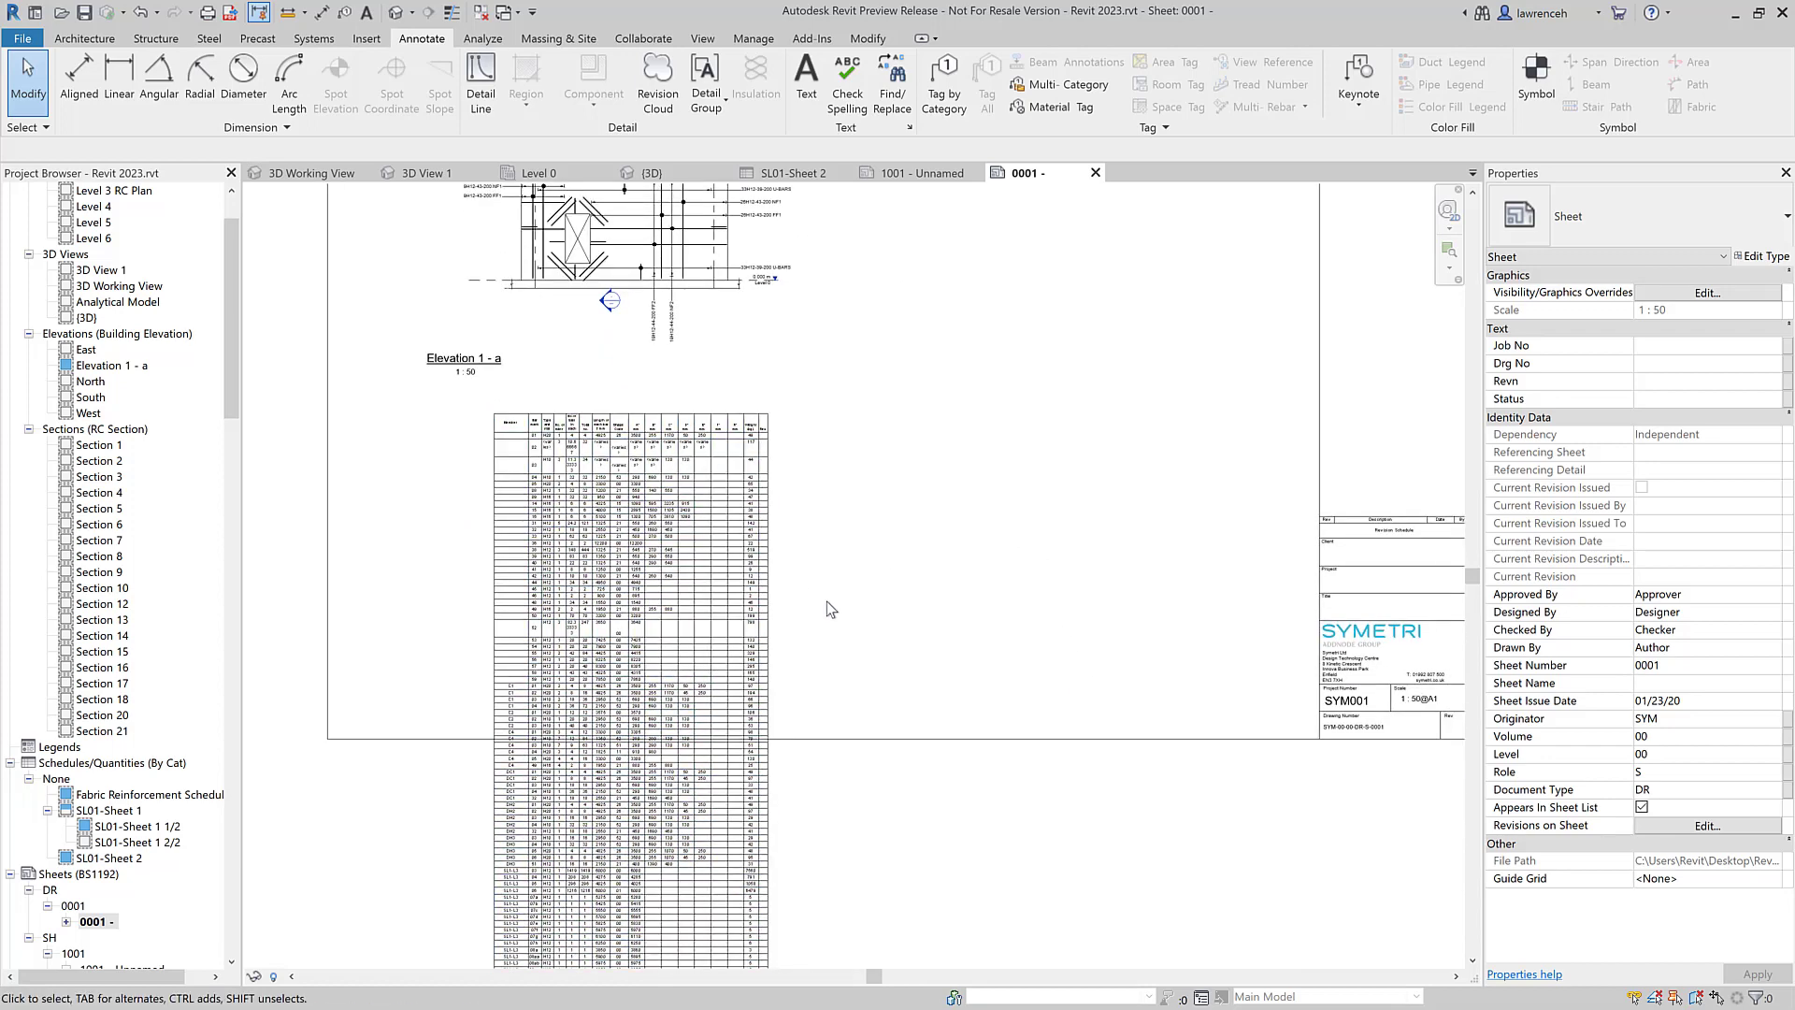
scroll(898, 805, down, 2)
middle_drag(897, 805, 925, 749)
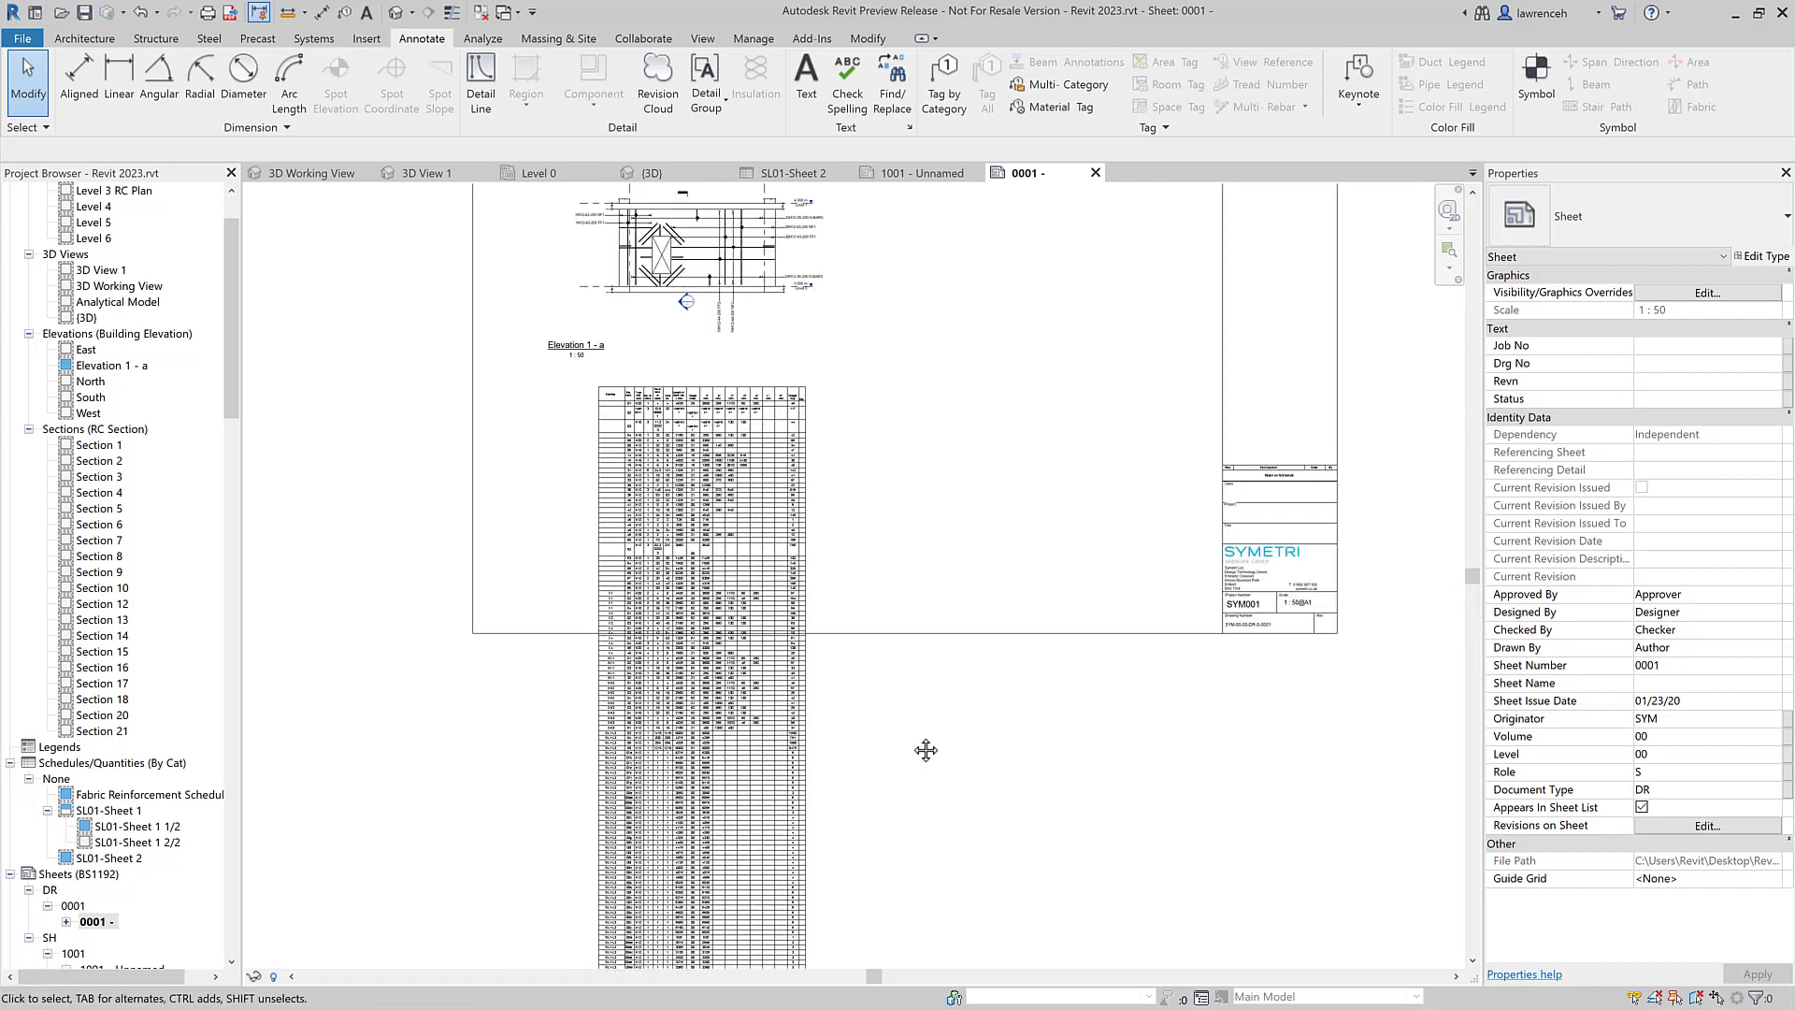
double_click(886, 484)
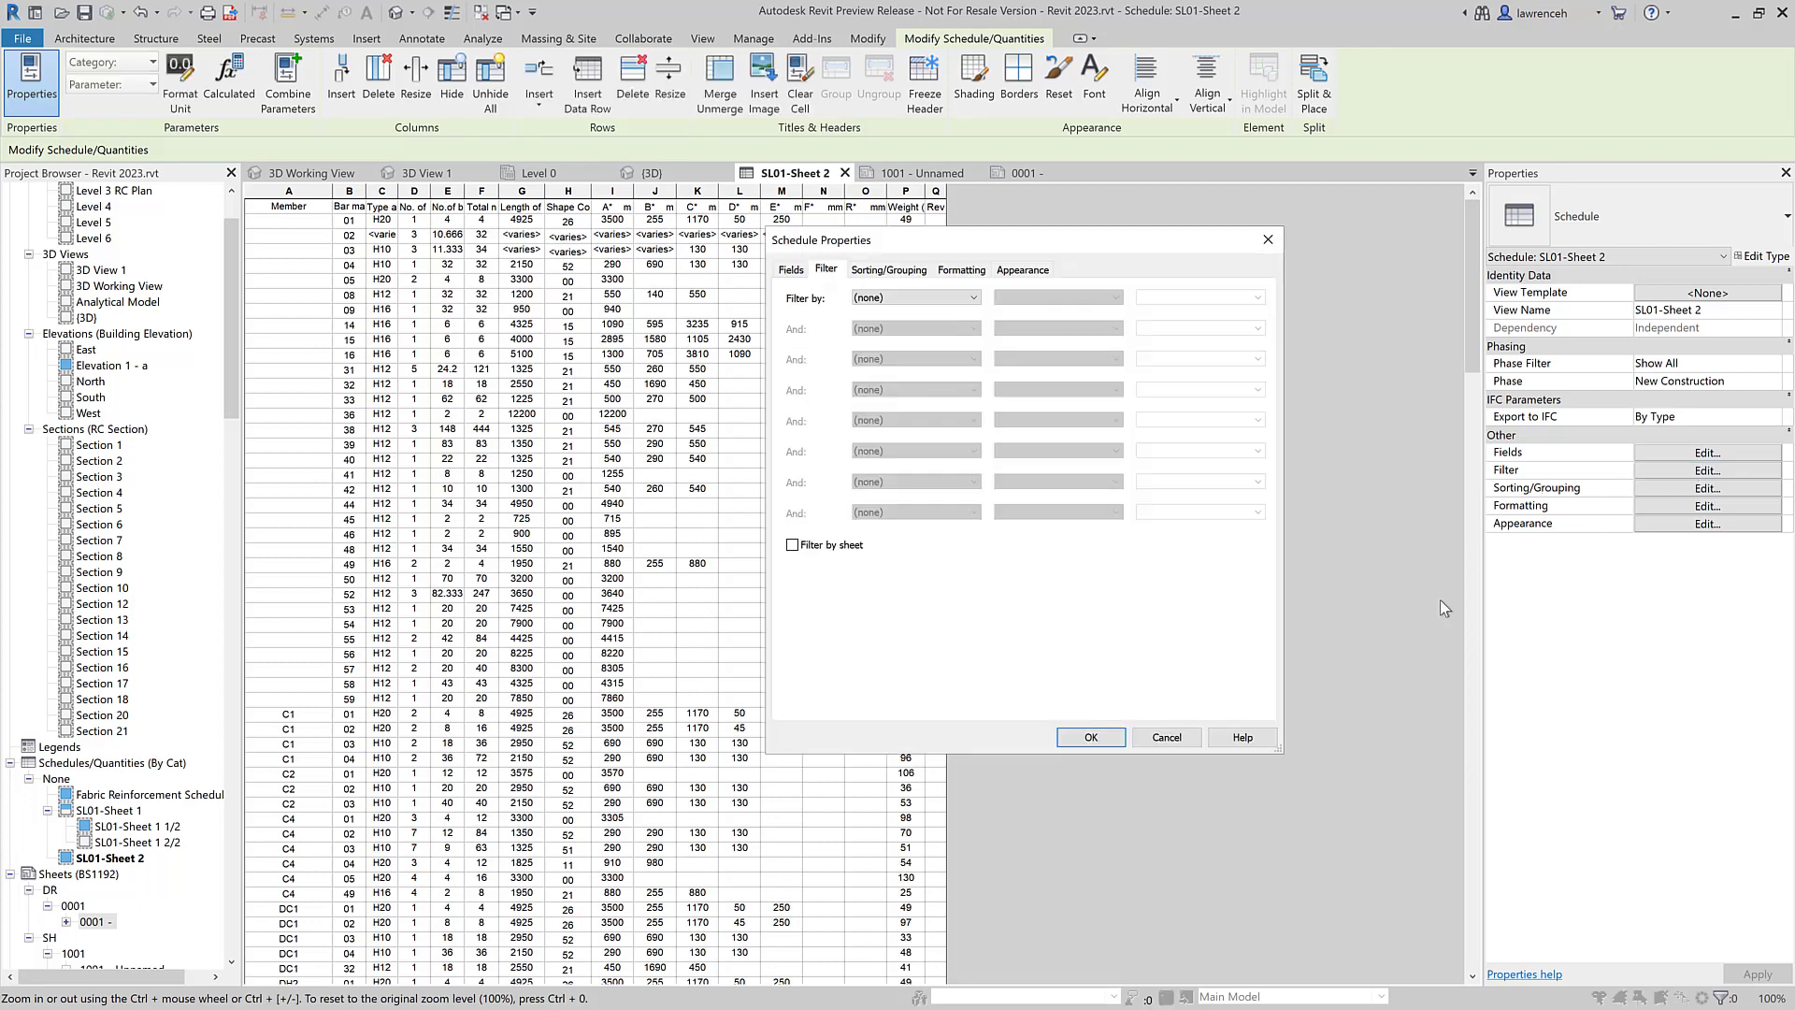
click(793, 545)
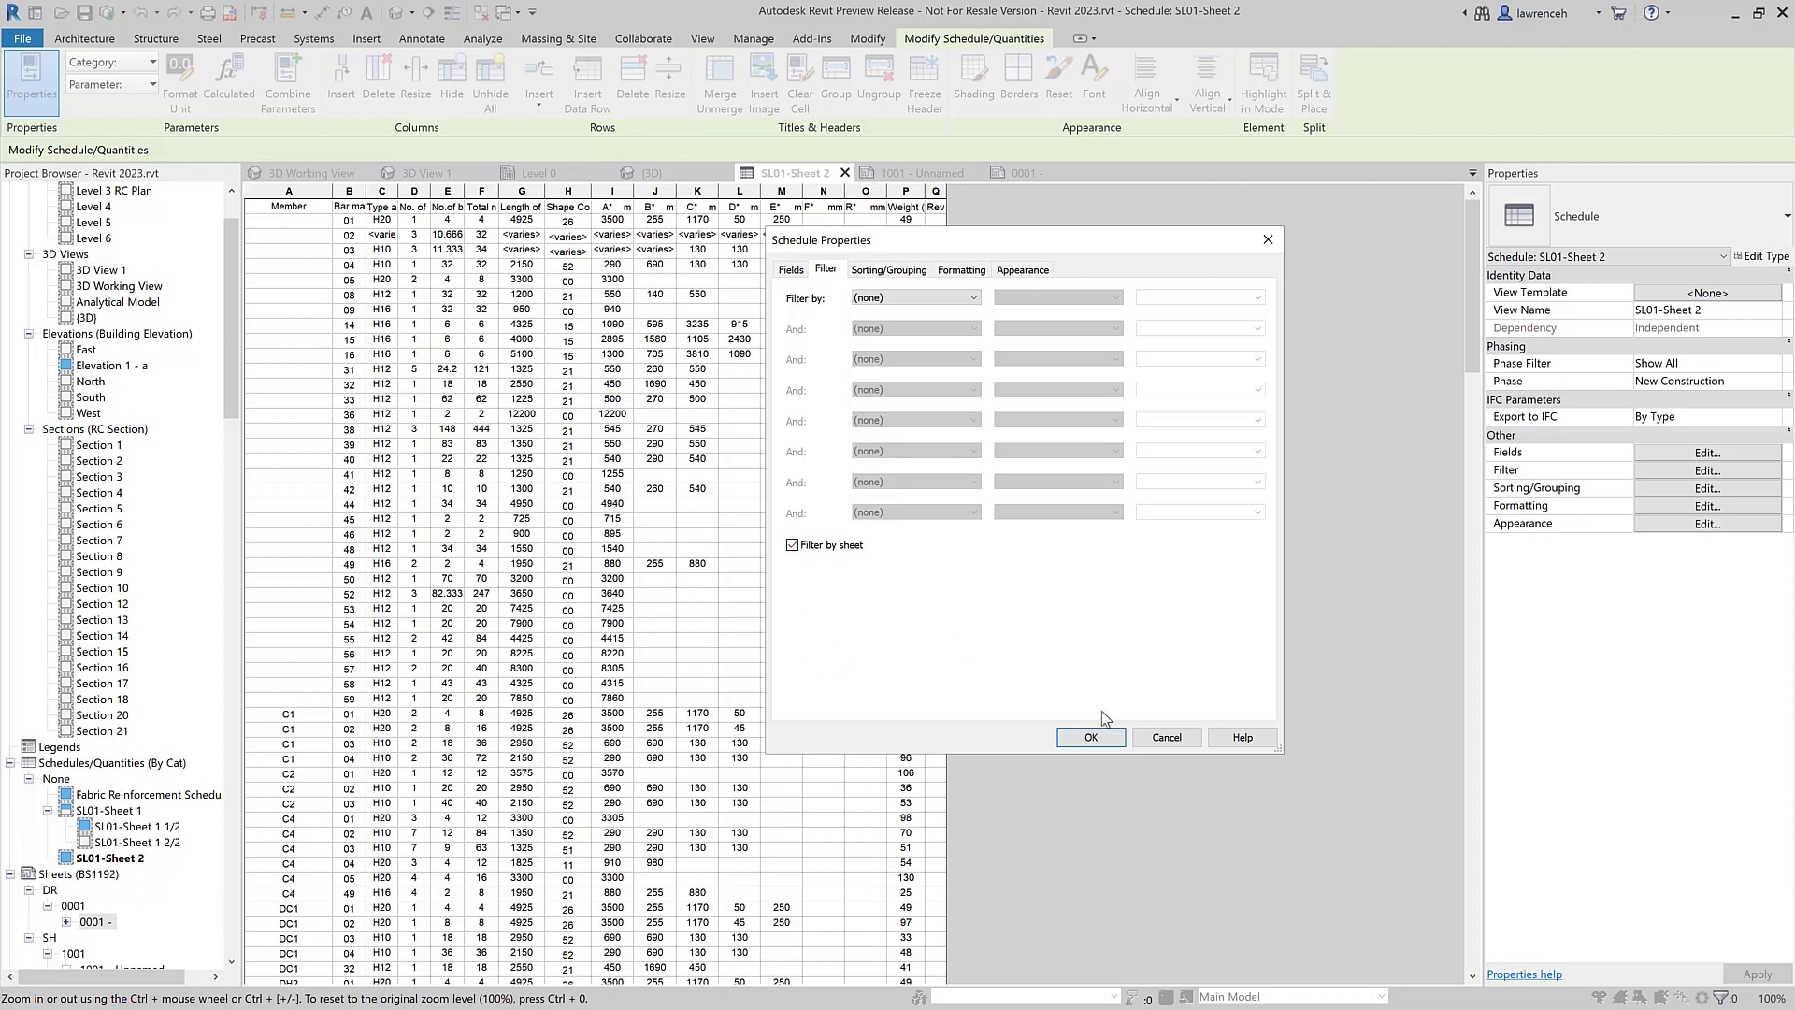
click(1118, 735)
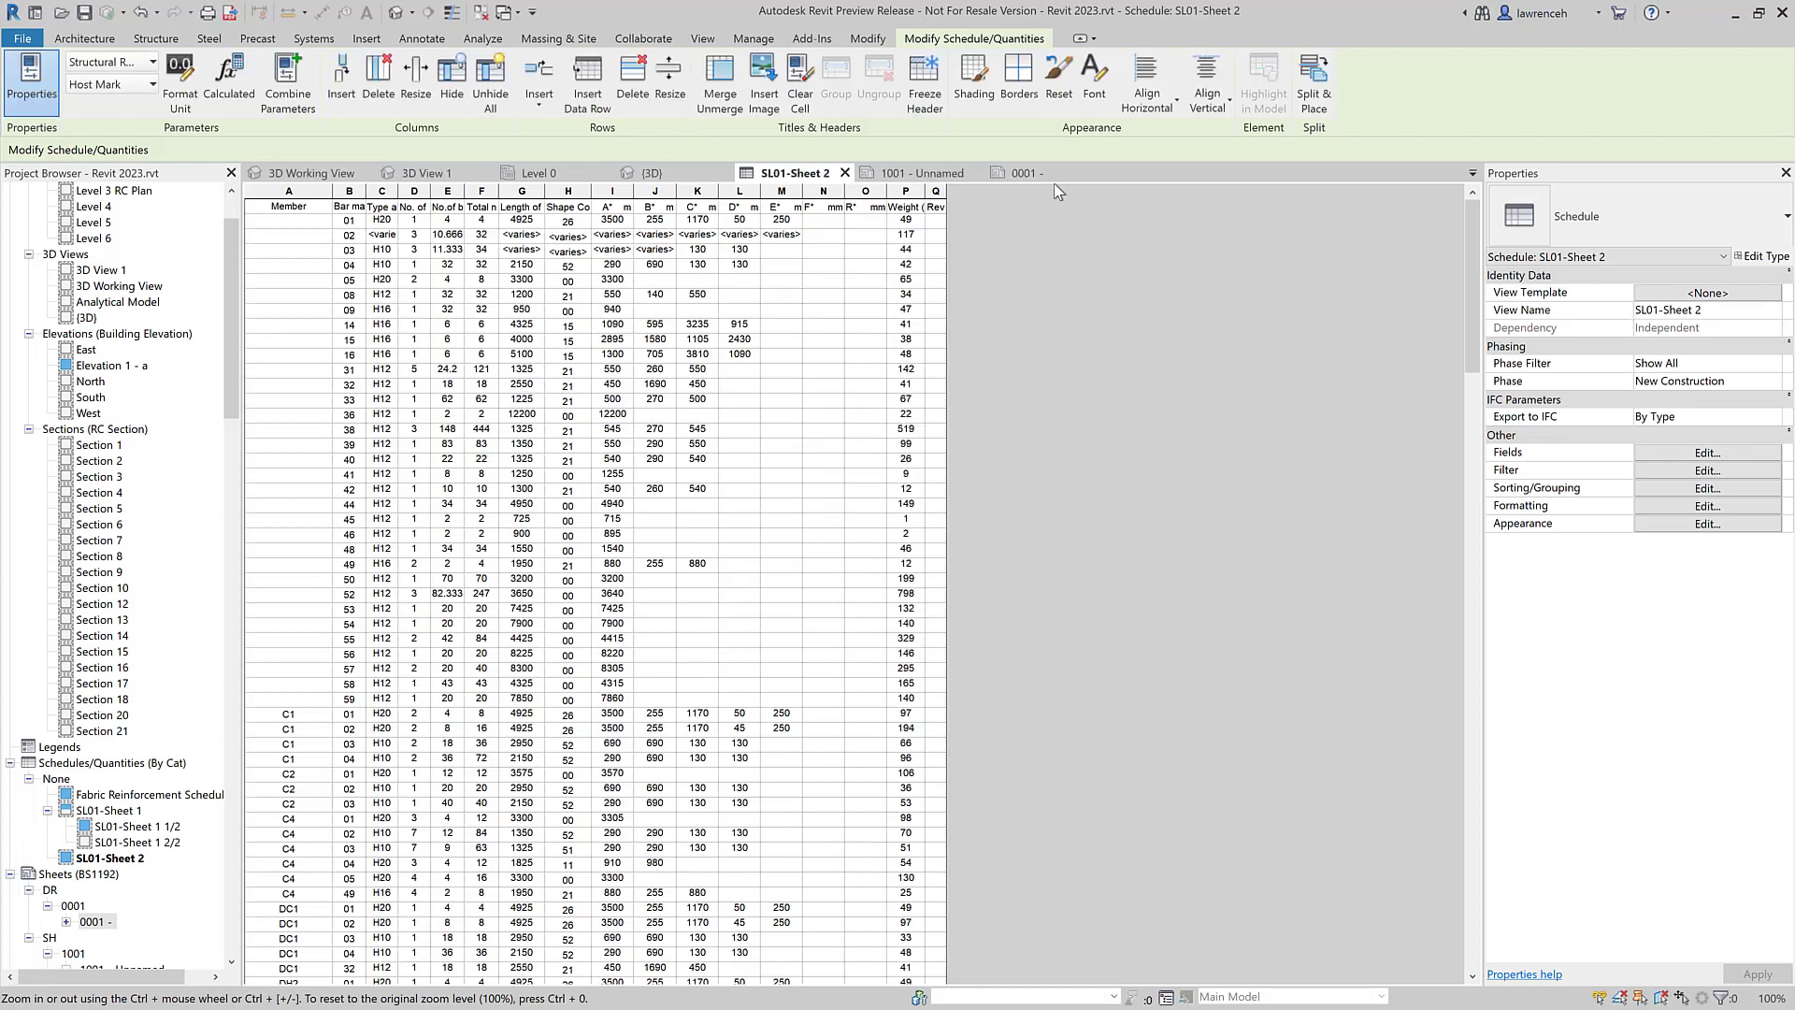
Step: Return to sheet 0001 and compare the filtered bar schedule with the rebar tags in Elevation 1 - a
click(1047, 175)
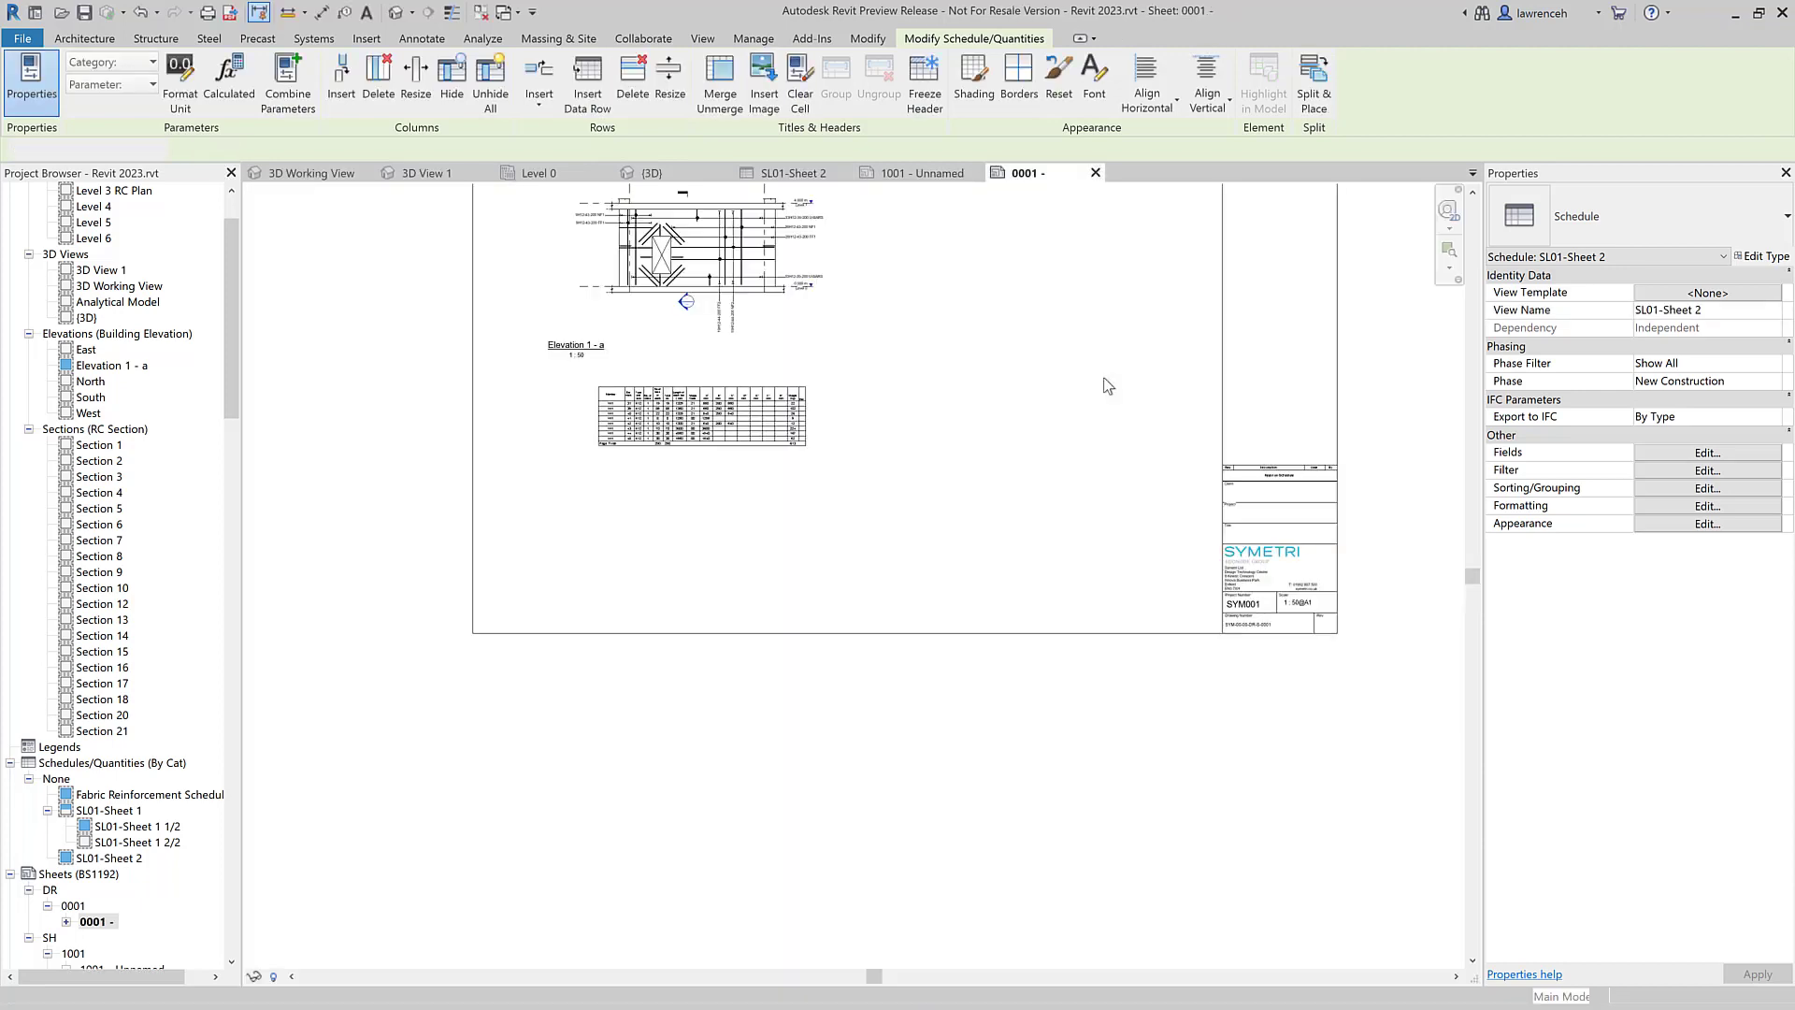
click(1090, 389)
scroll(692, 400, up, 5)
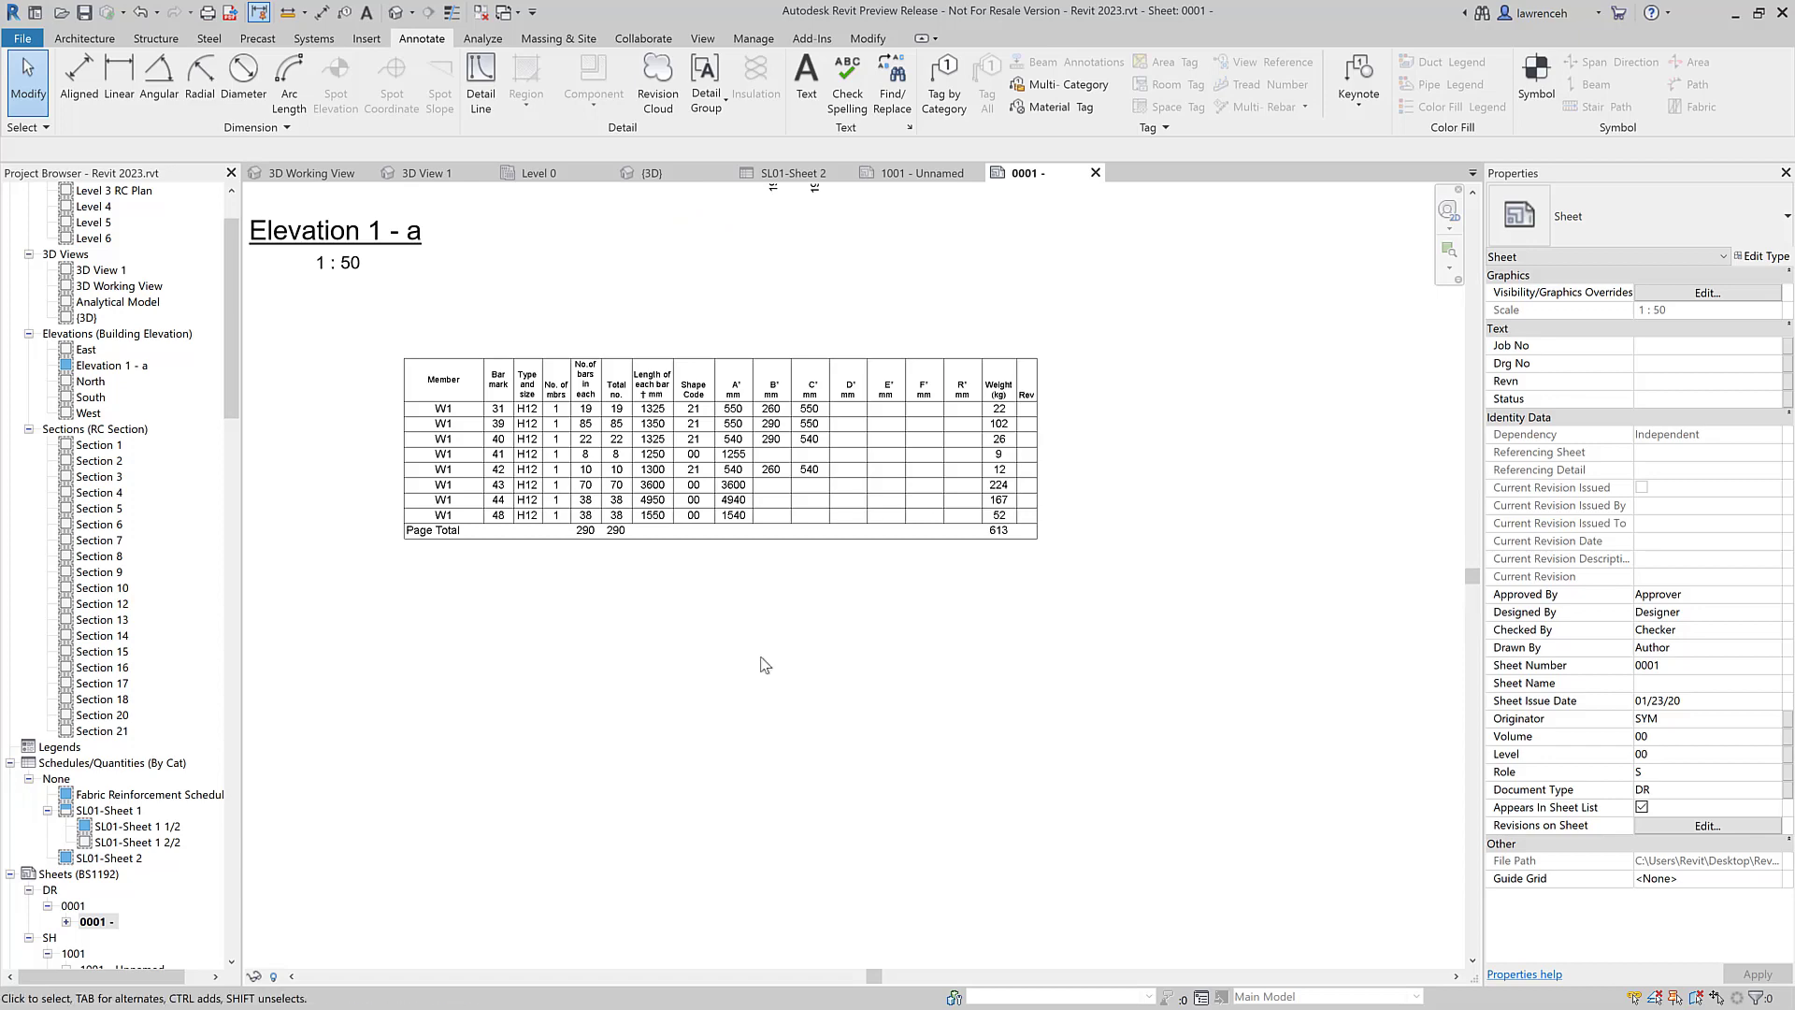
ctrl+scroll(631, 402, up, 5)
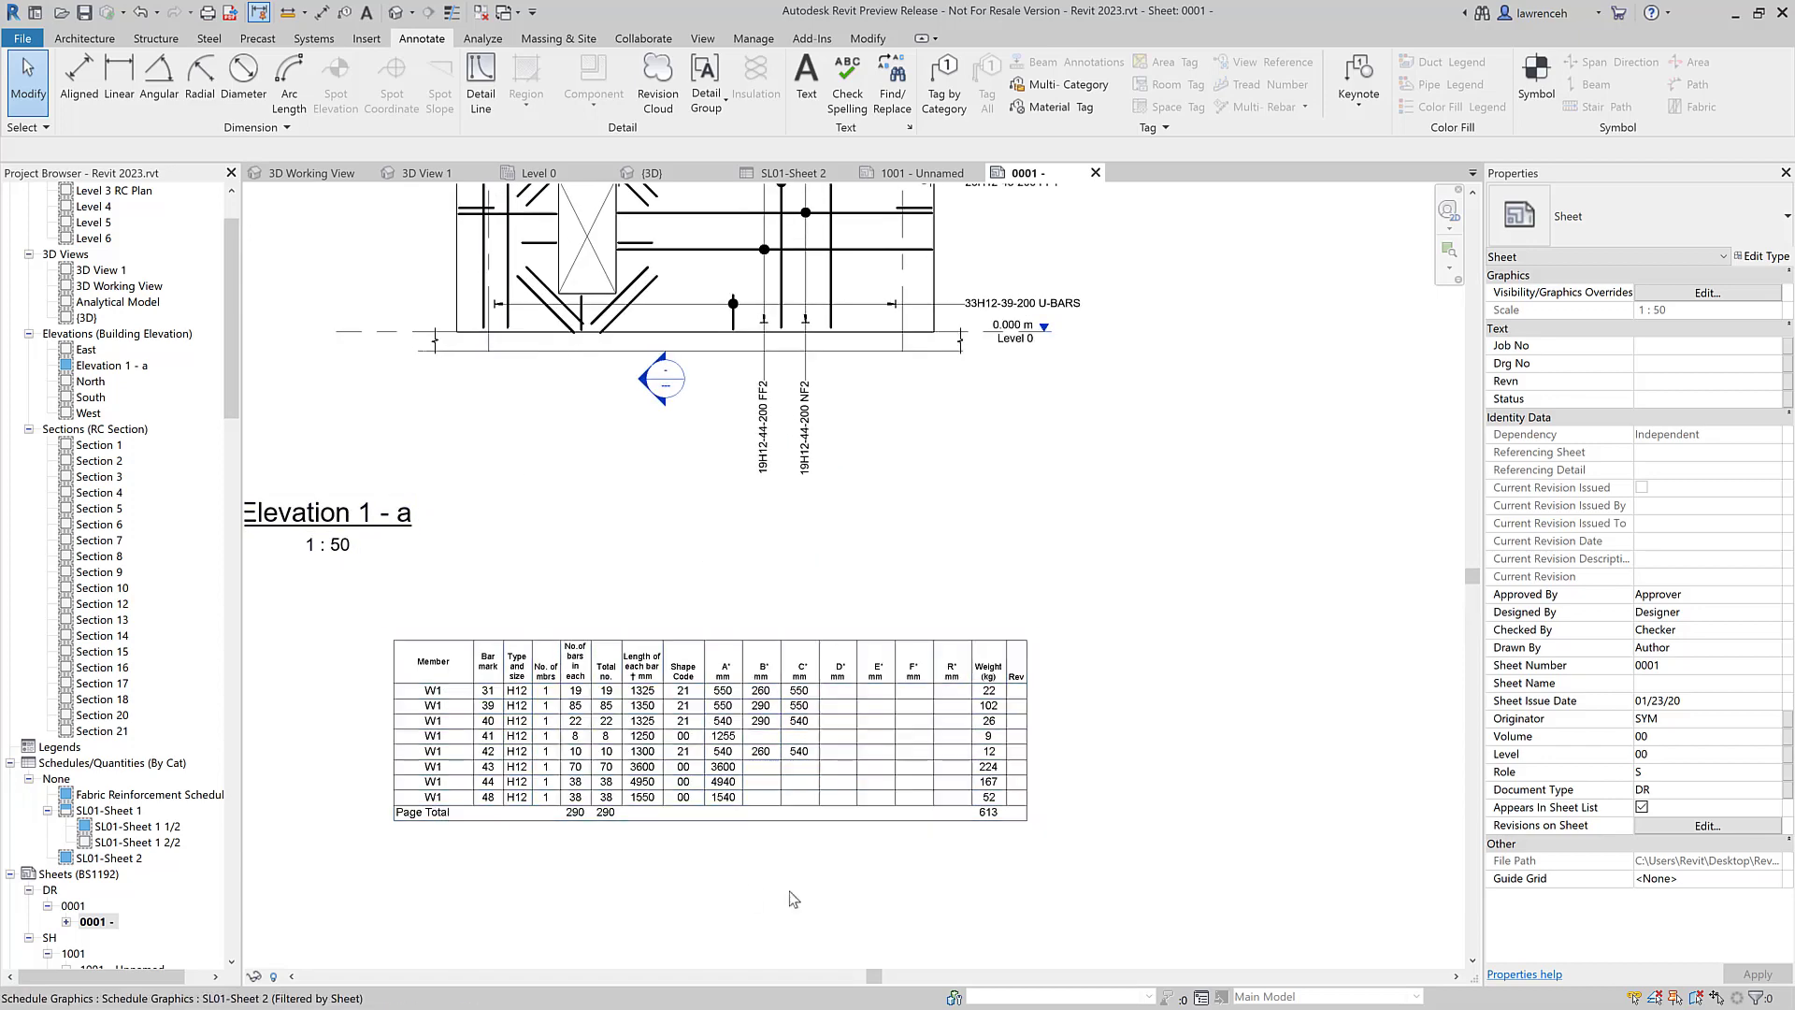
ctrl+scroll(905, 620, up, 2)
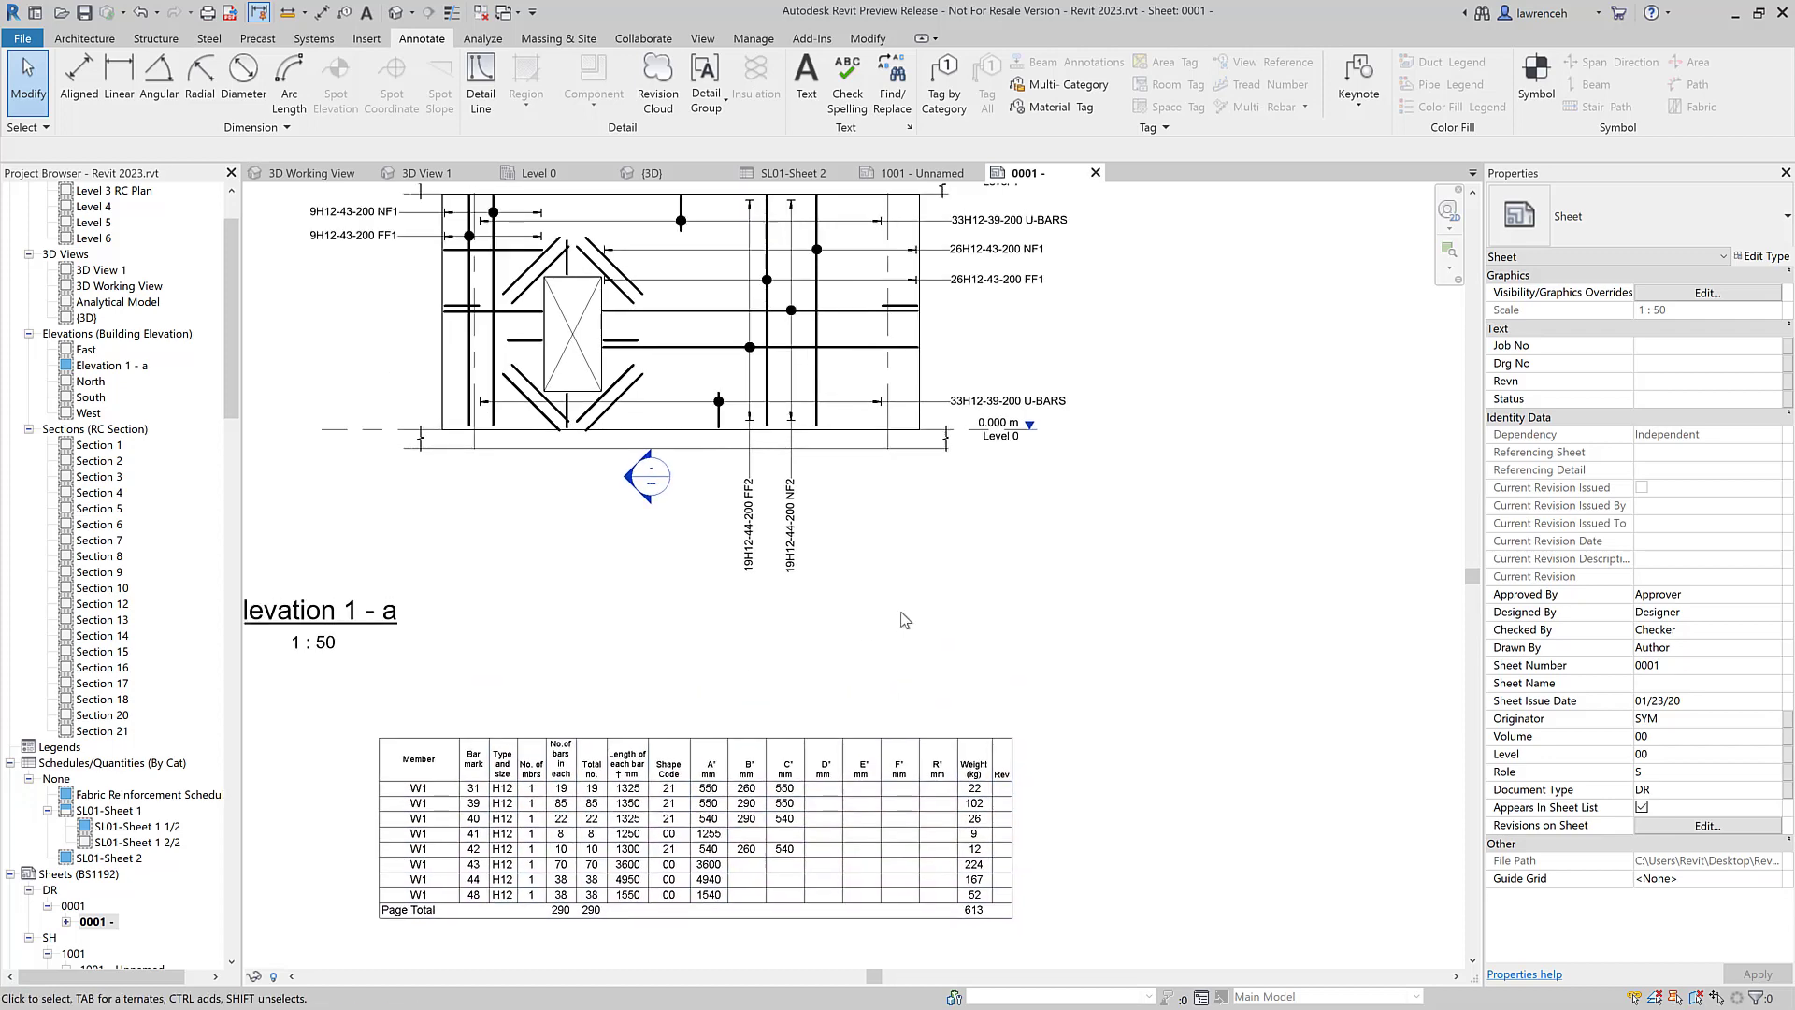
scroll(905, 620, down, 1)
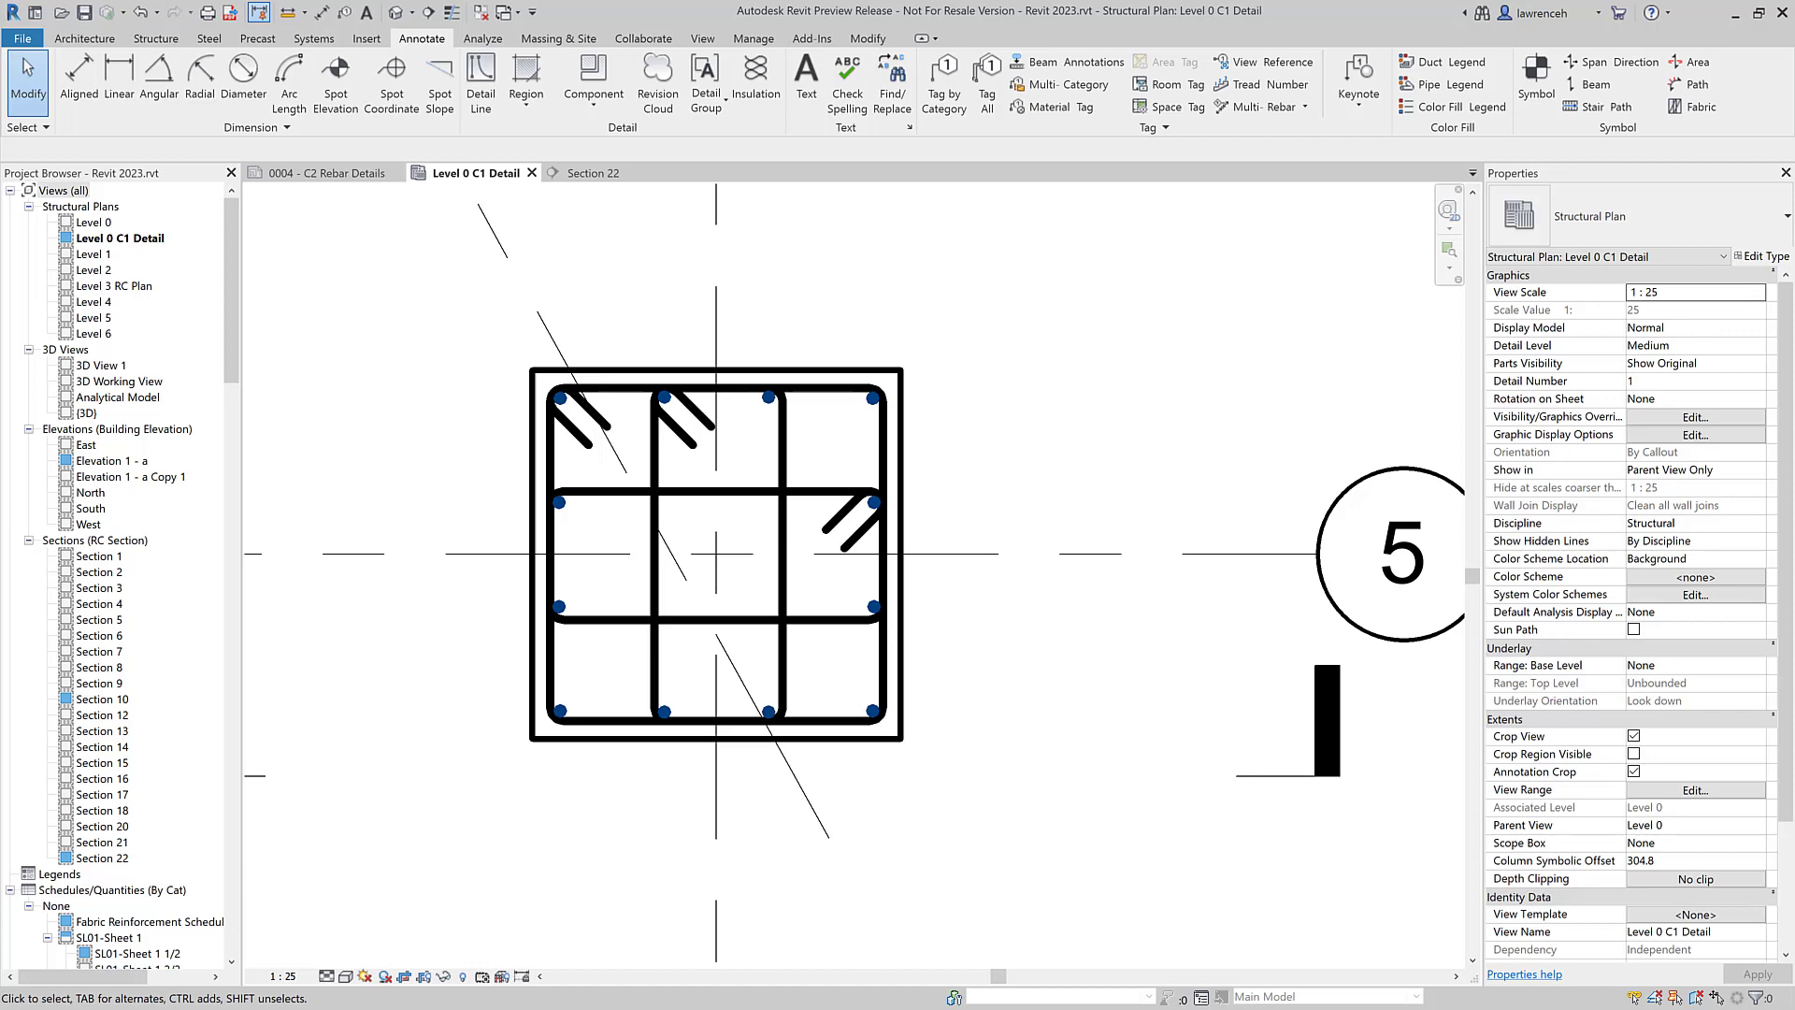
Step: Inspect the properties of the individual H20 shape 26 bars in the column's top row in the Level 0 C1 Detail plan
scroll(733, 468, up, 4)
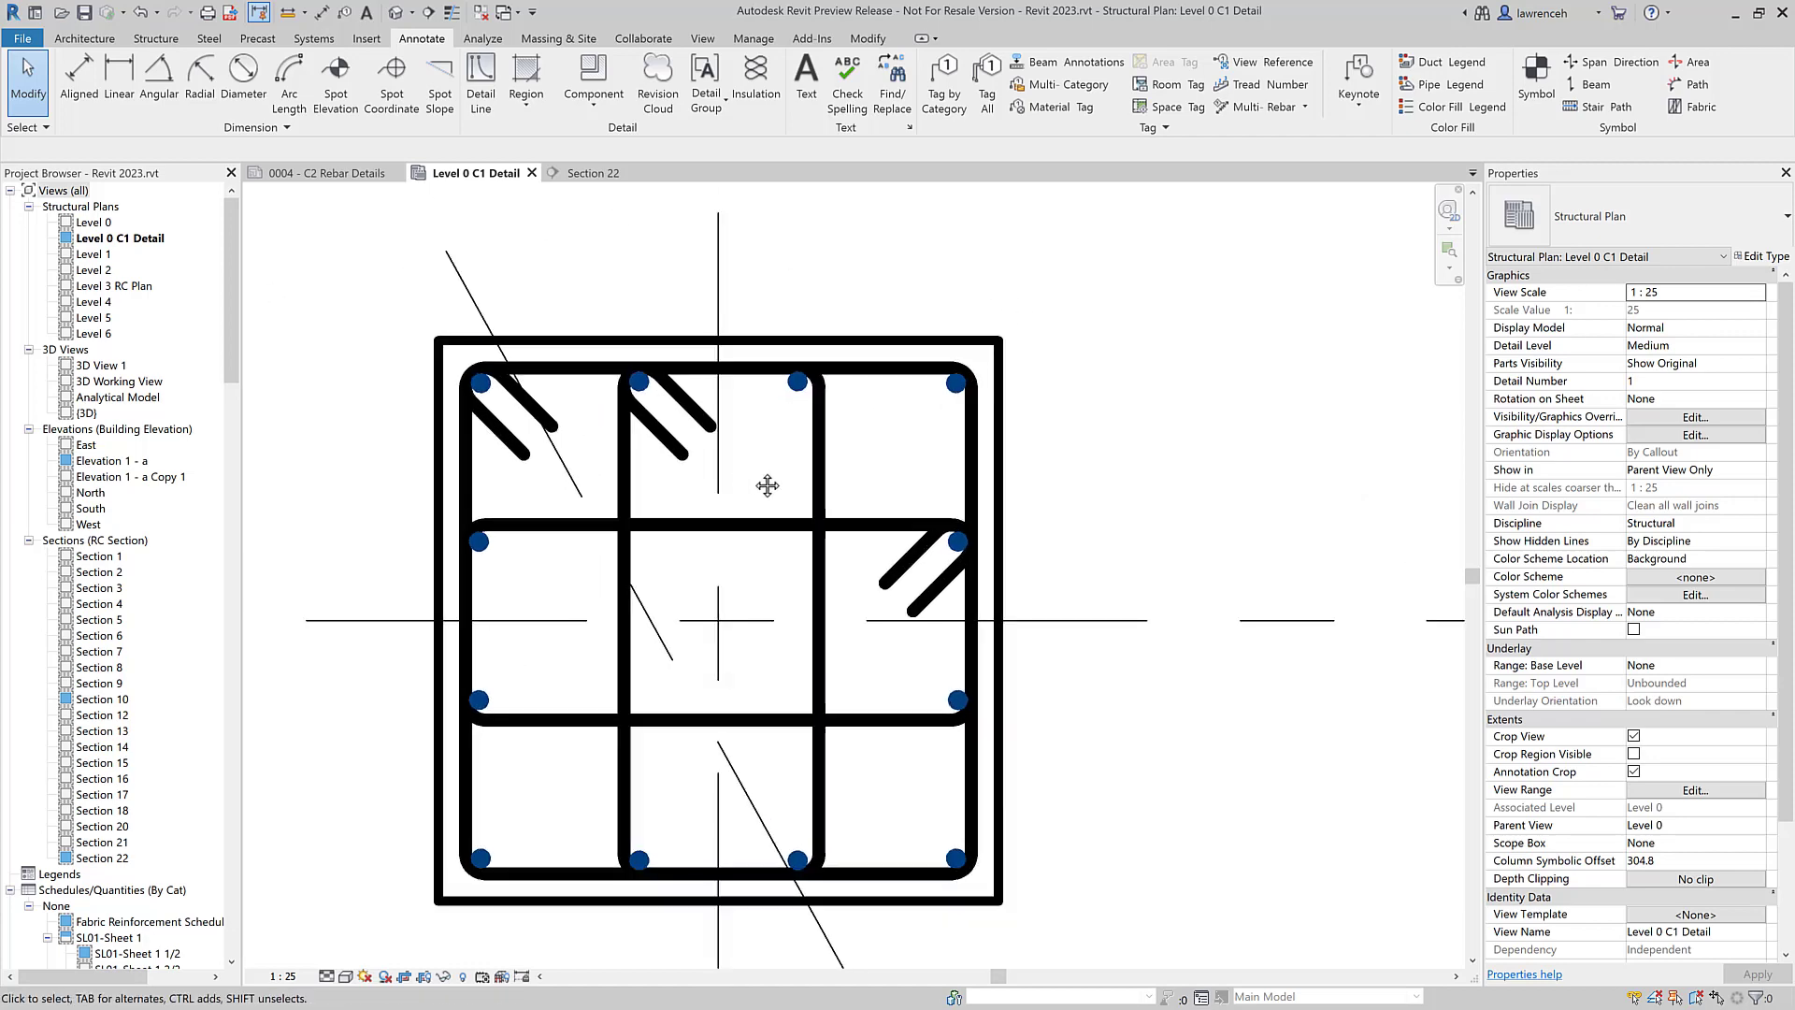
click(660, 466)
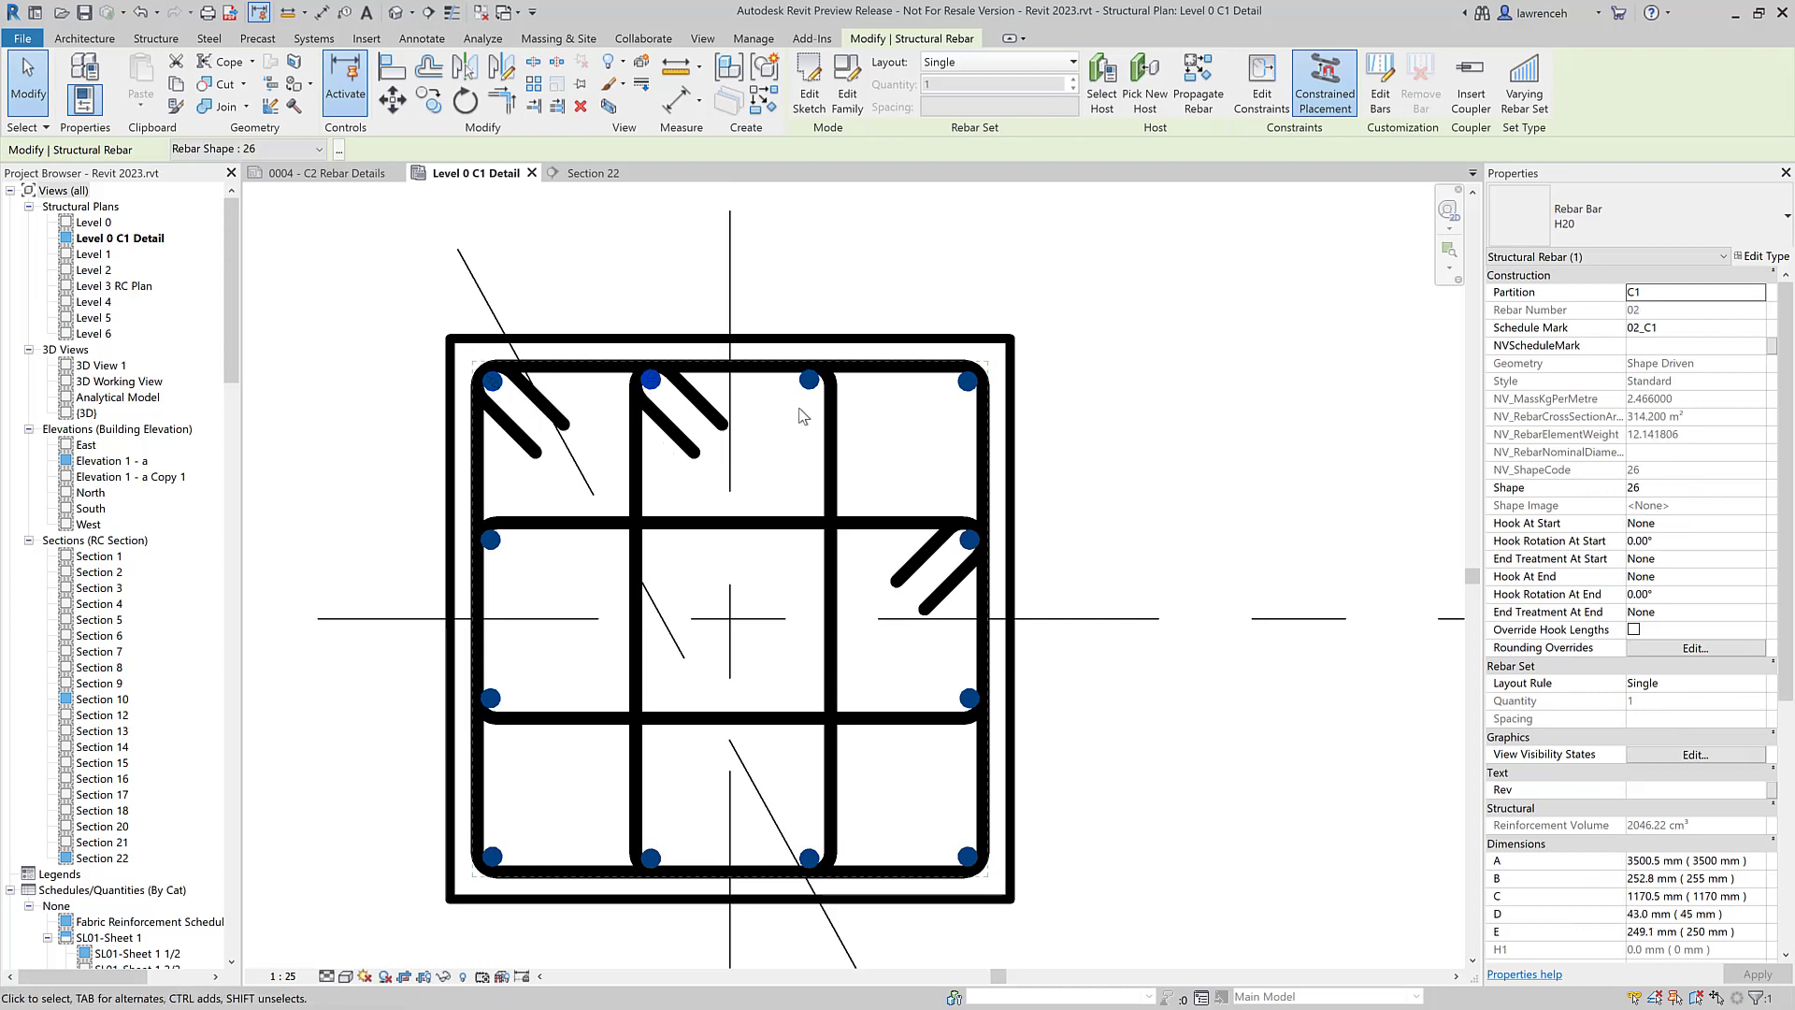
click(969, 390)
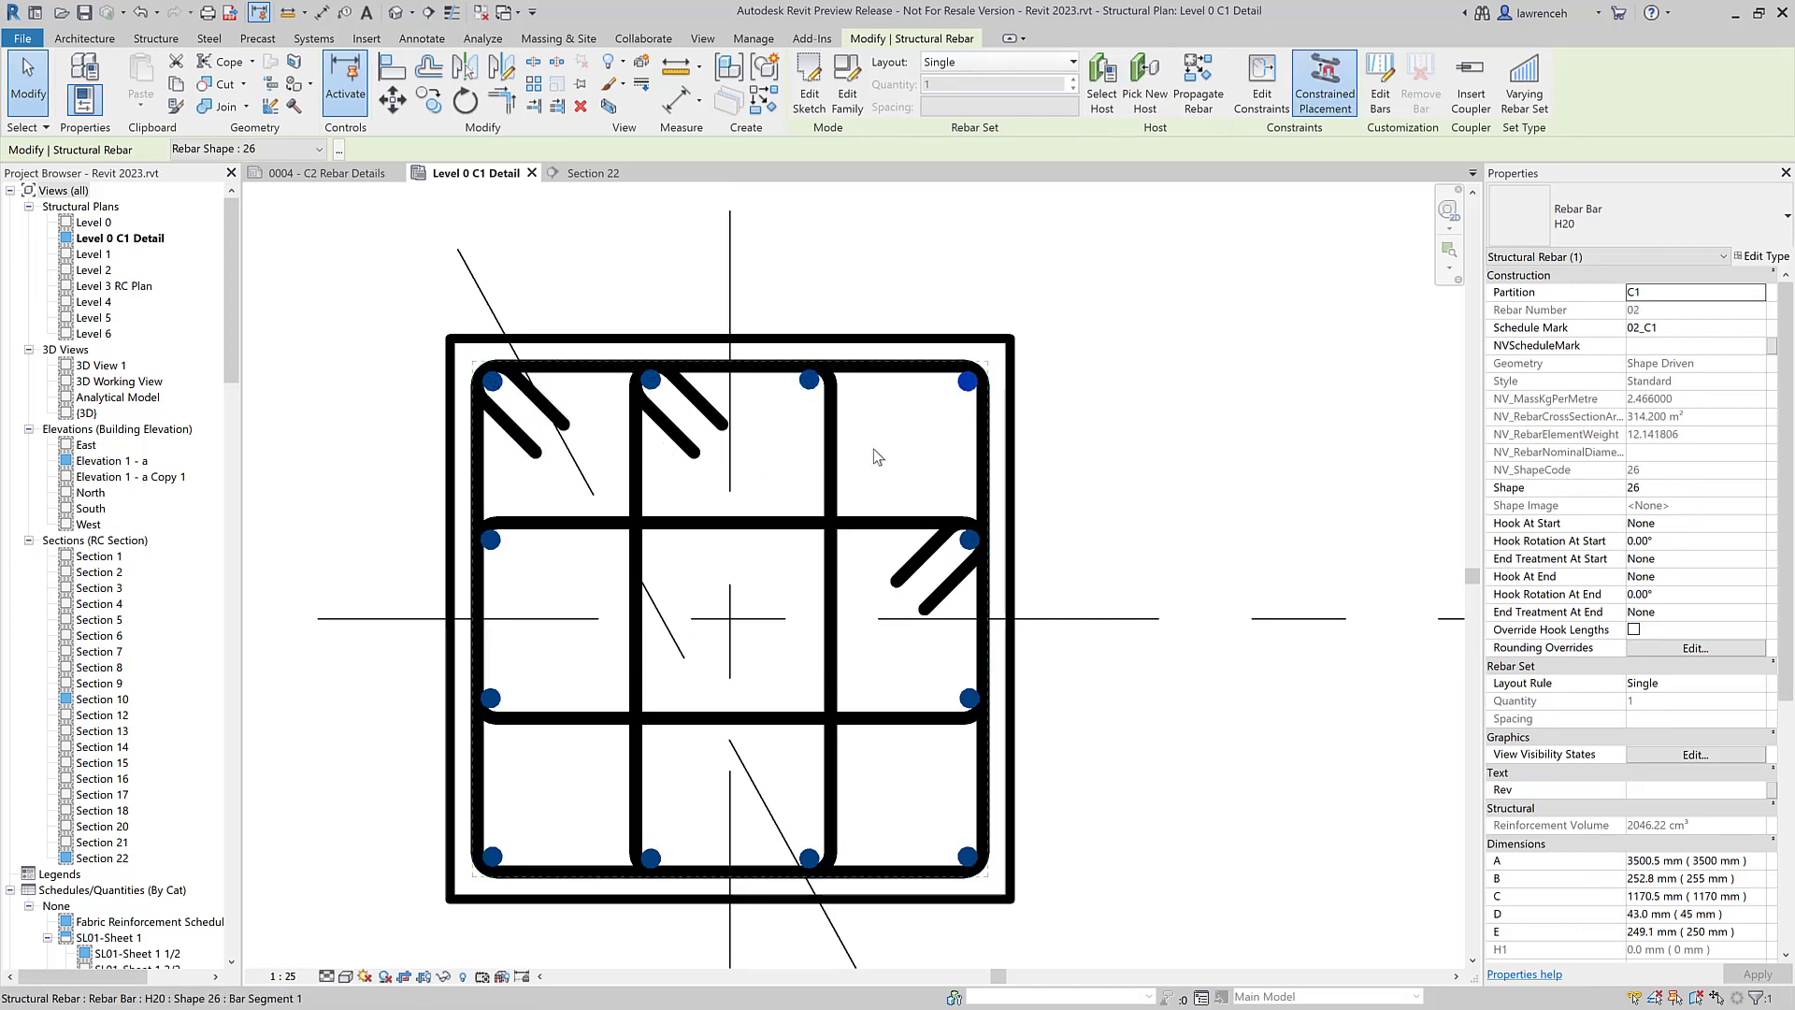
click(914, 440)
scroll(823, 432, down, 3)
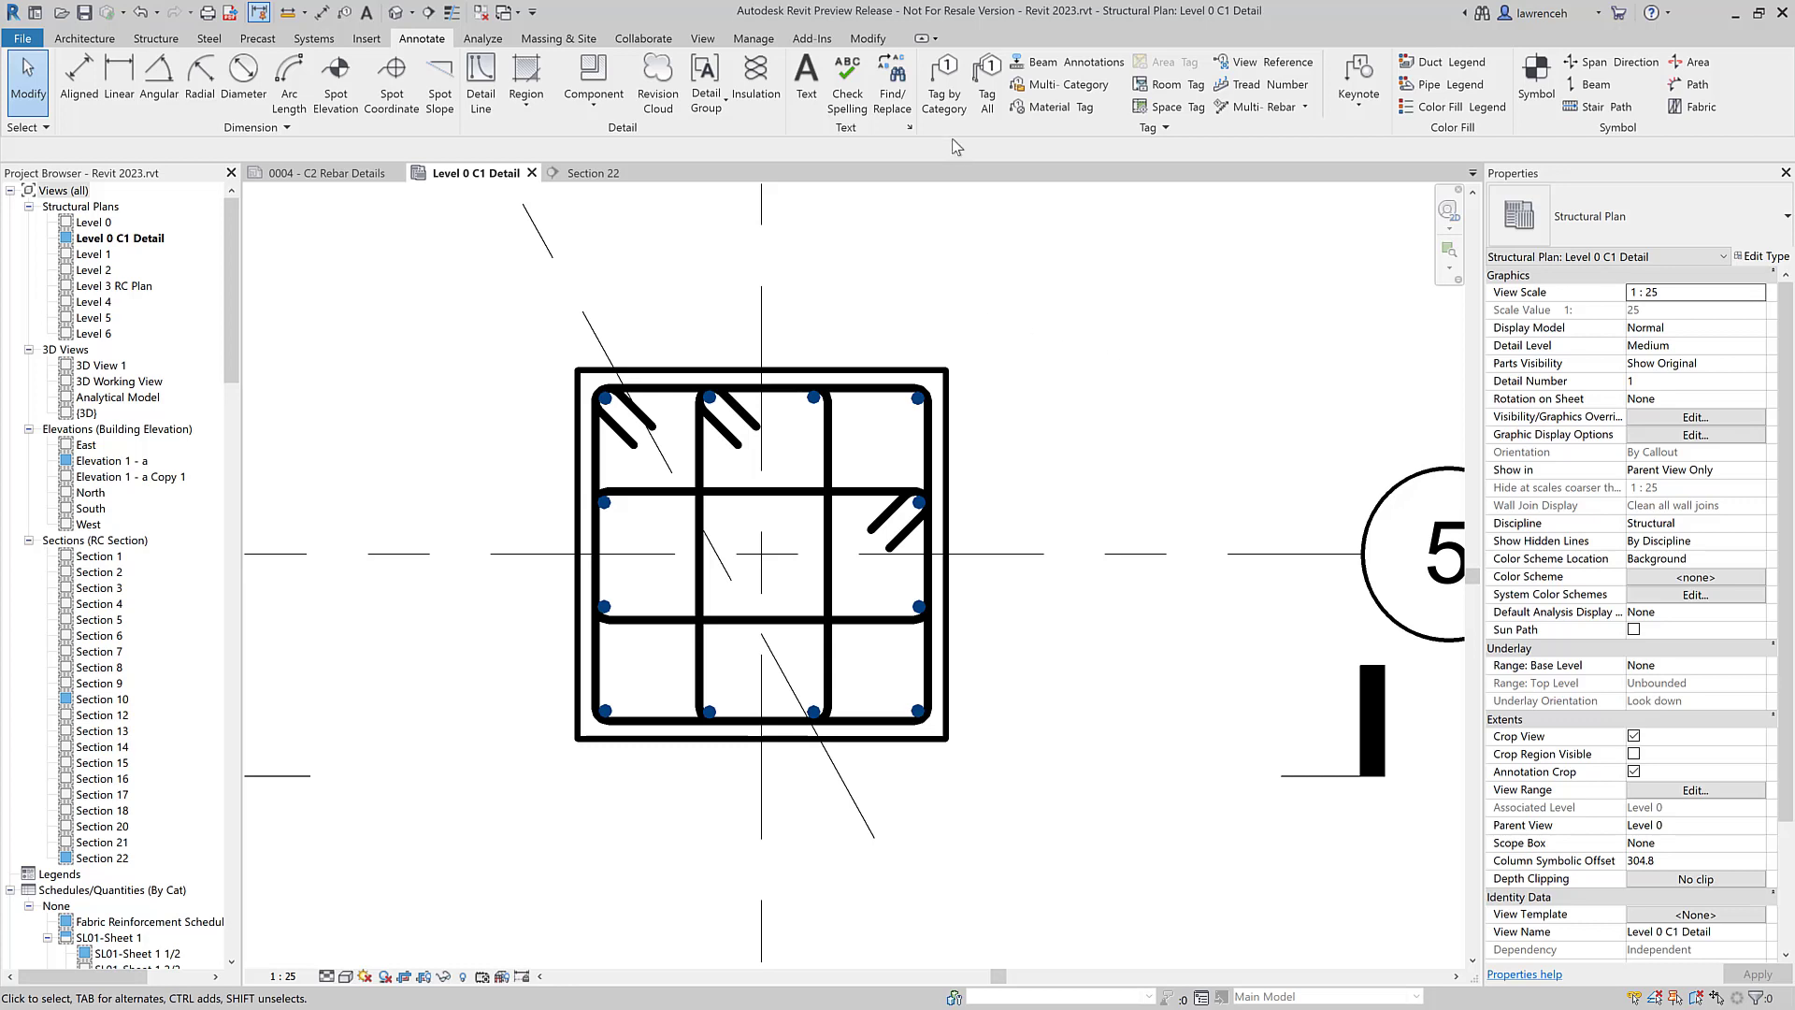
Step: Tag the H20 bar in the column's upper-right corner by category, with an attached-end leader
click(943, 84)
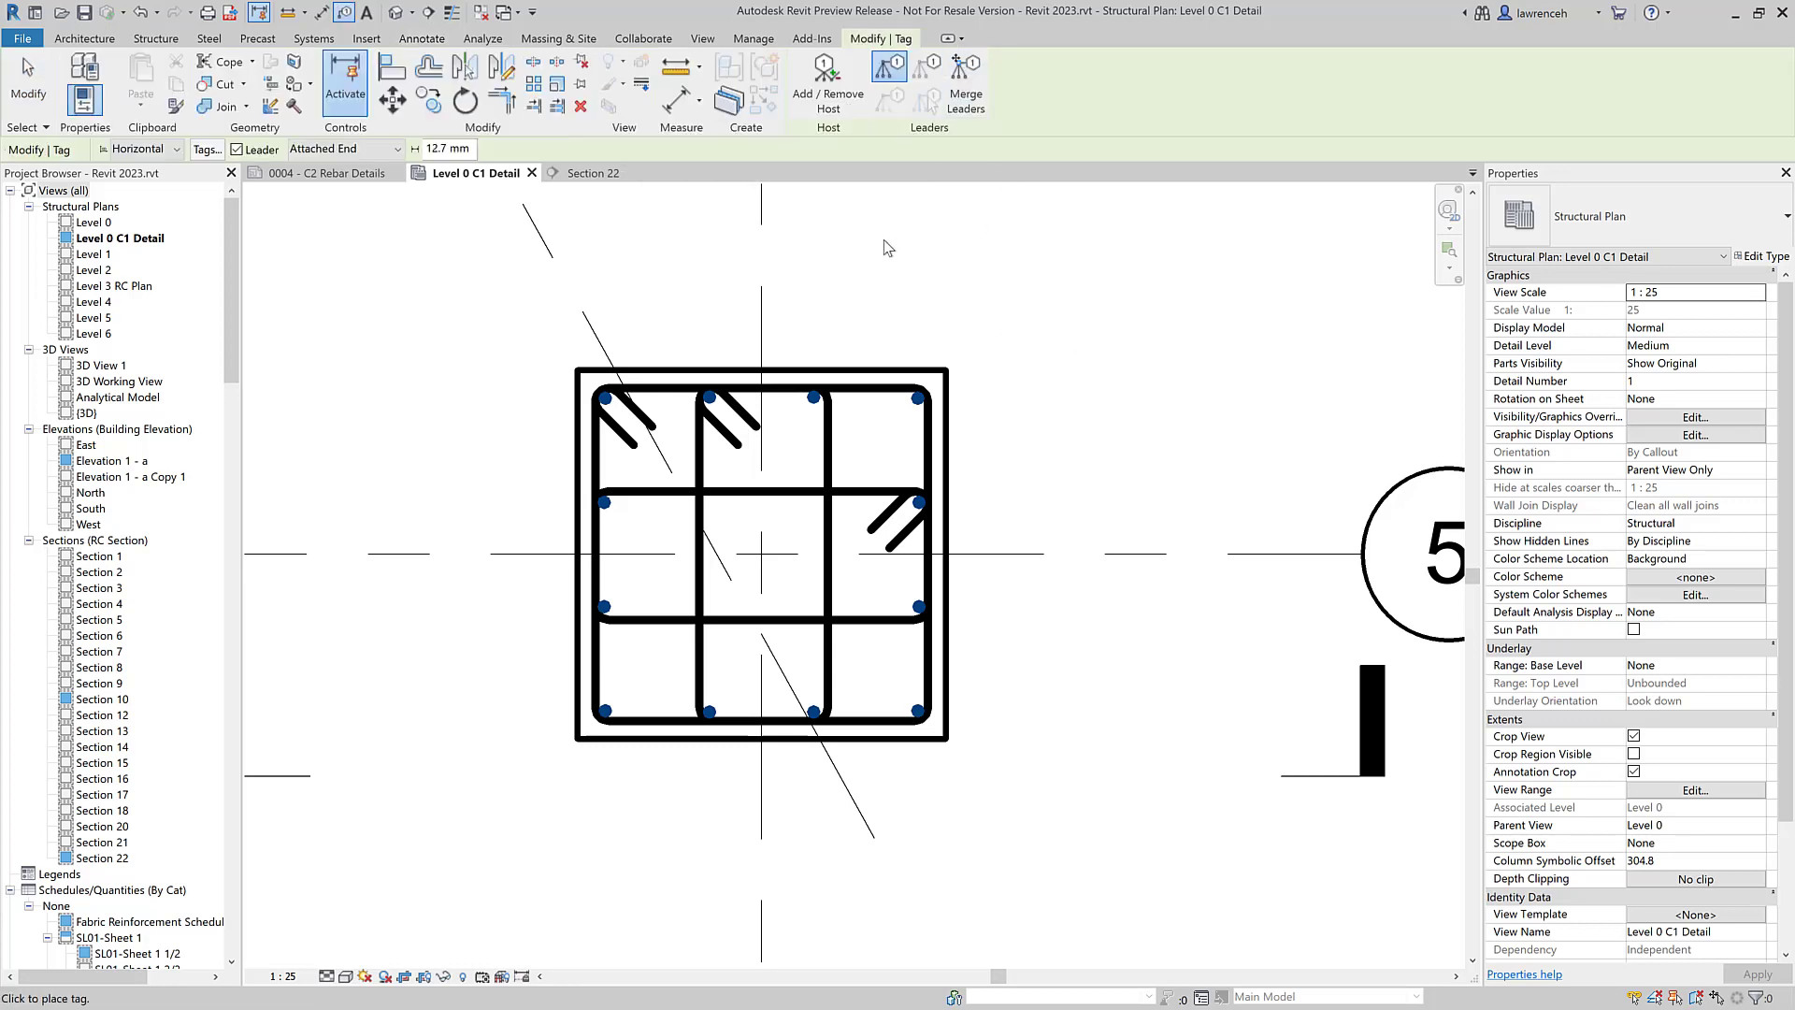
click(914, 404)
right_click(1055, 355)
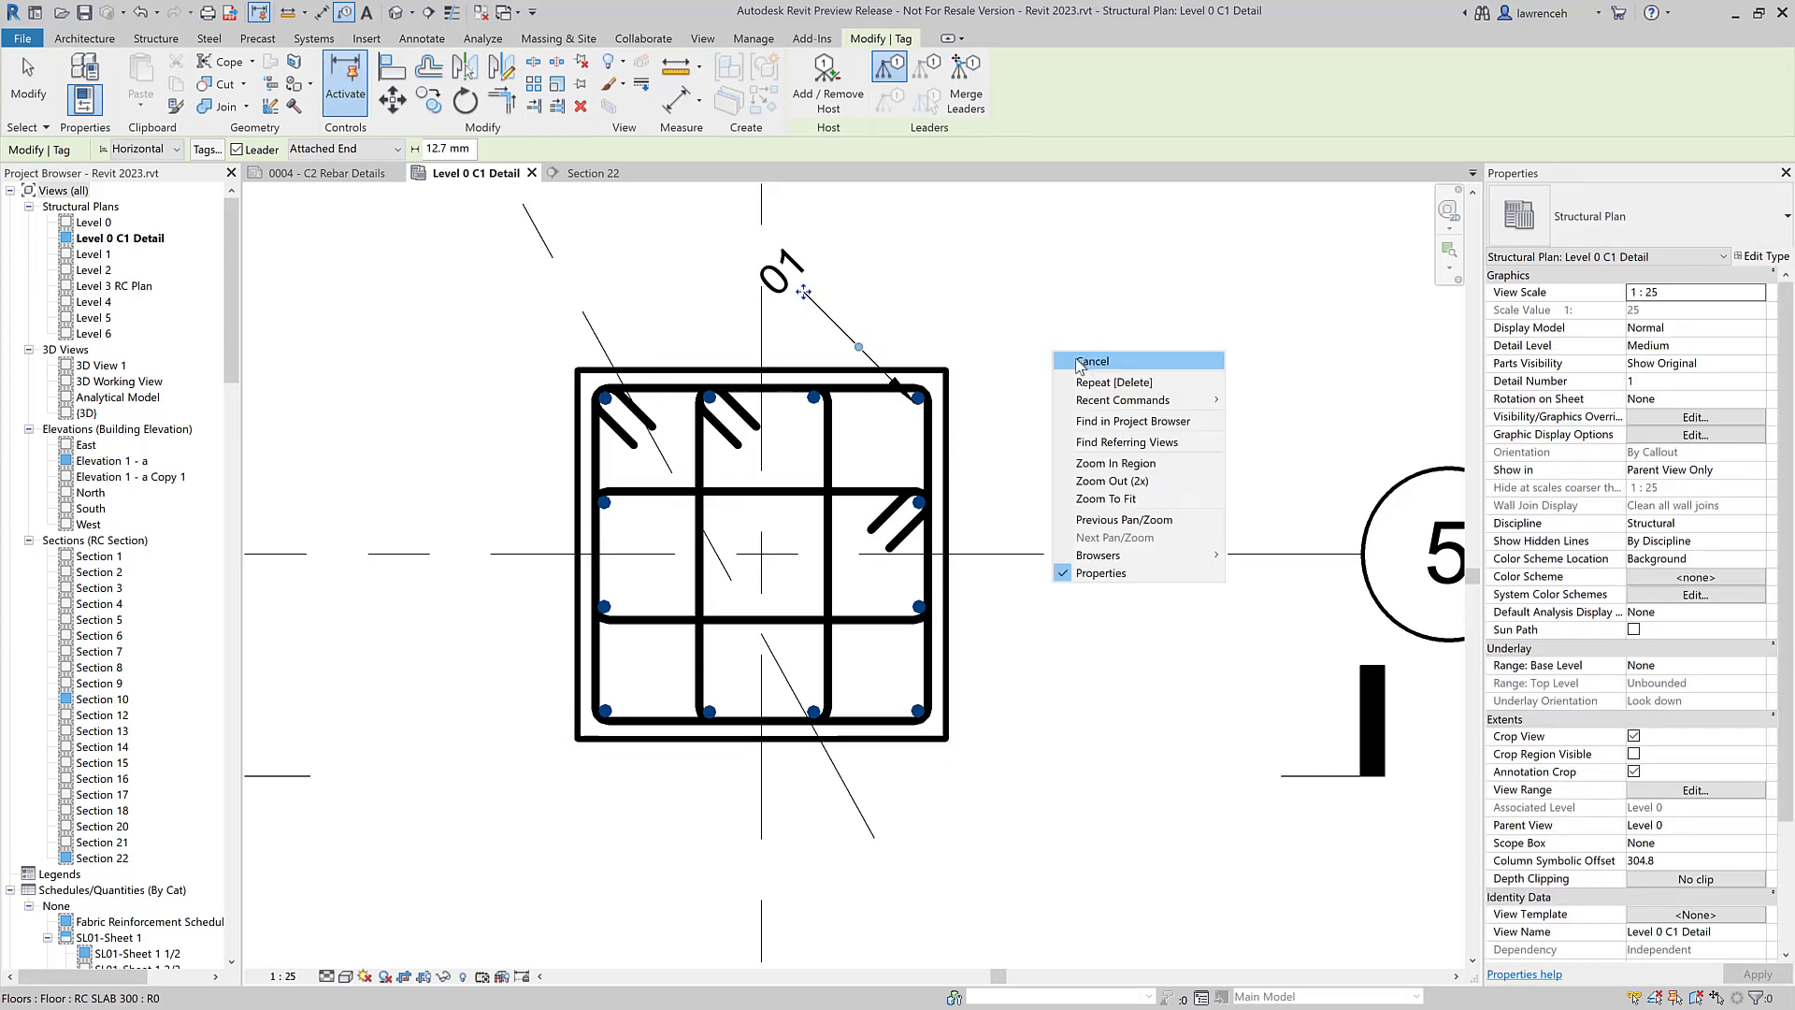
click(1081, 362)
right_click(1083, 354)
click(1109, 366)
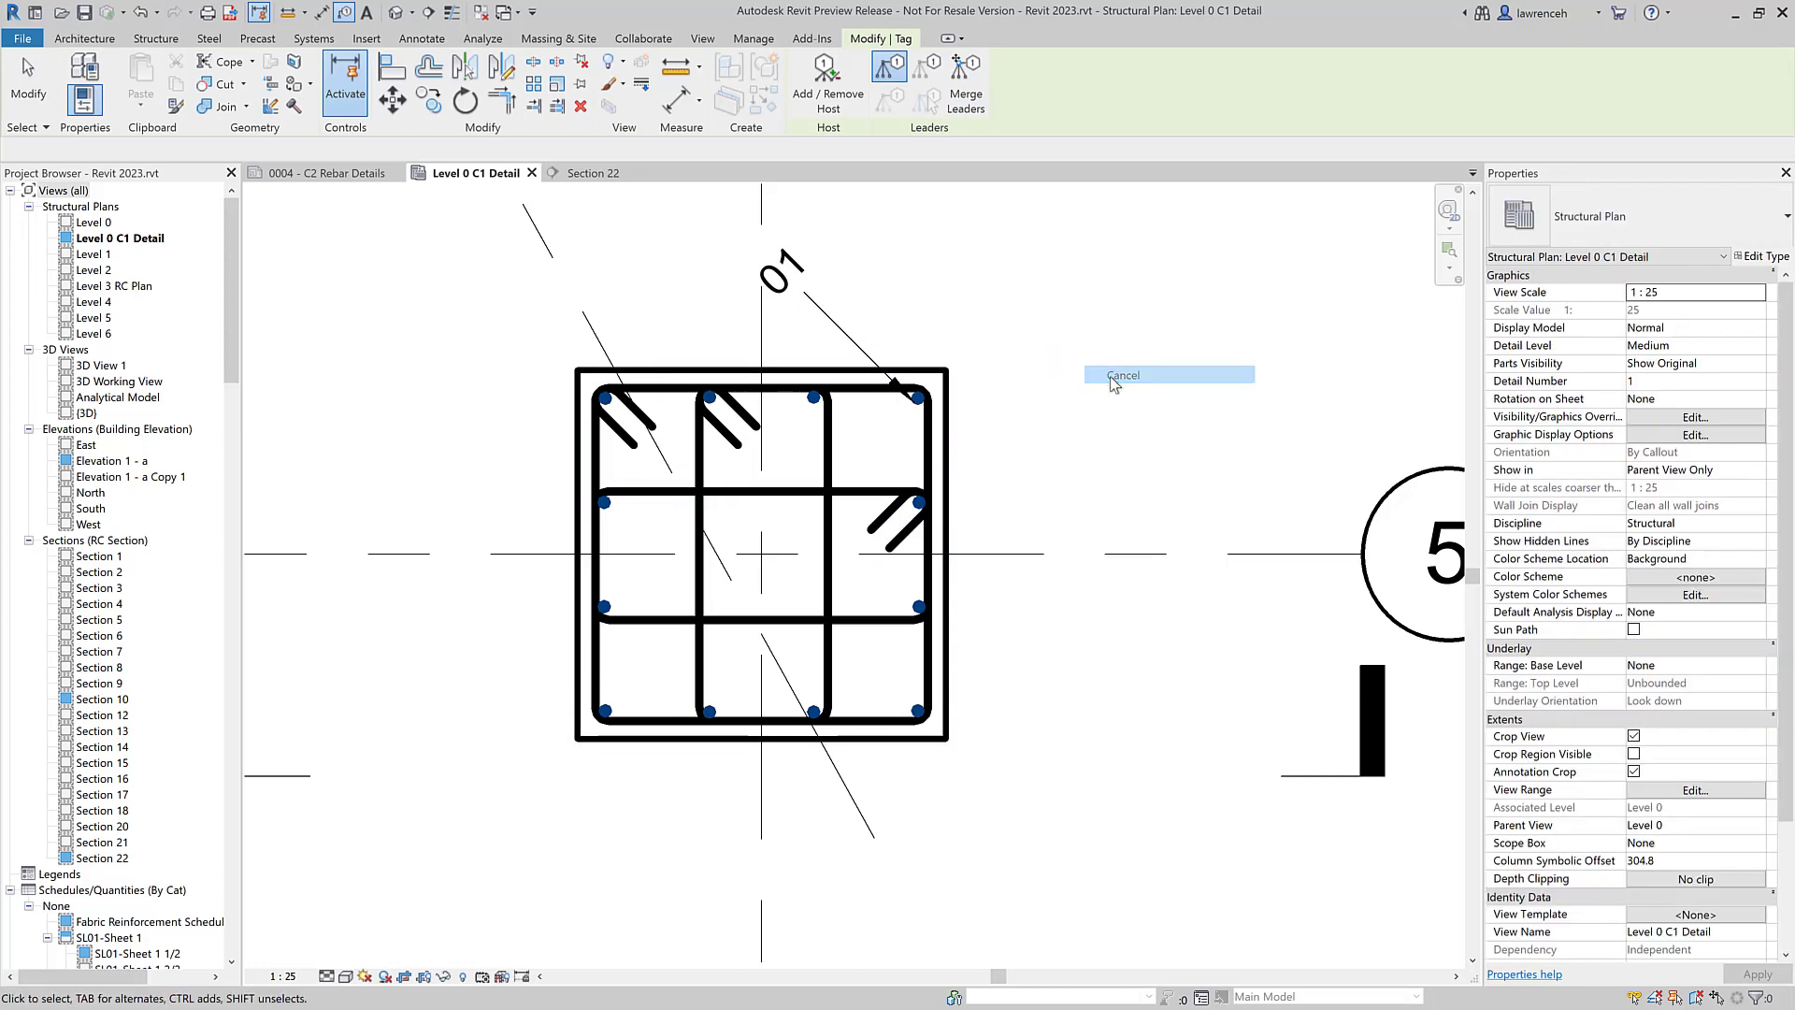
Step: Change the corner bar's tag to the EXC_Rebar_Tag_Qty type and move it outside the column's upper-right corner
click(795, 281)
click(1632, 222)
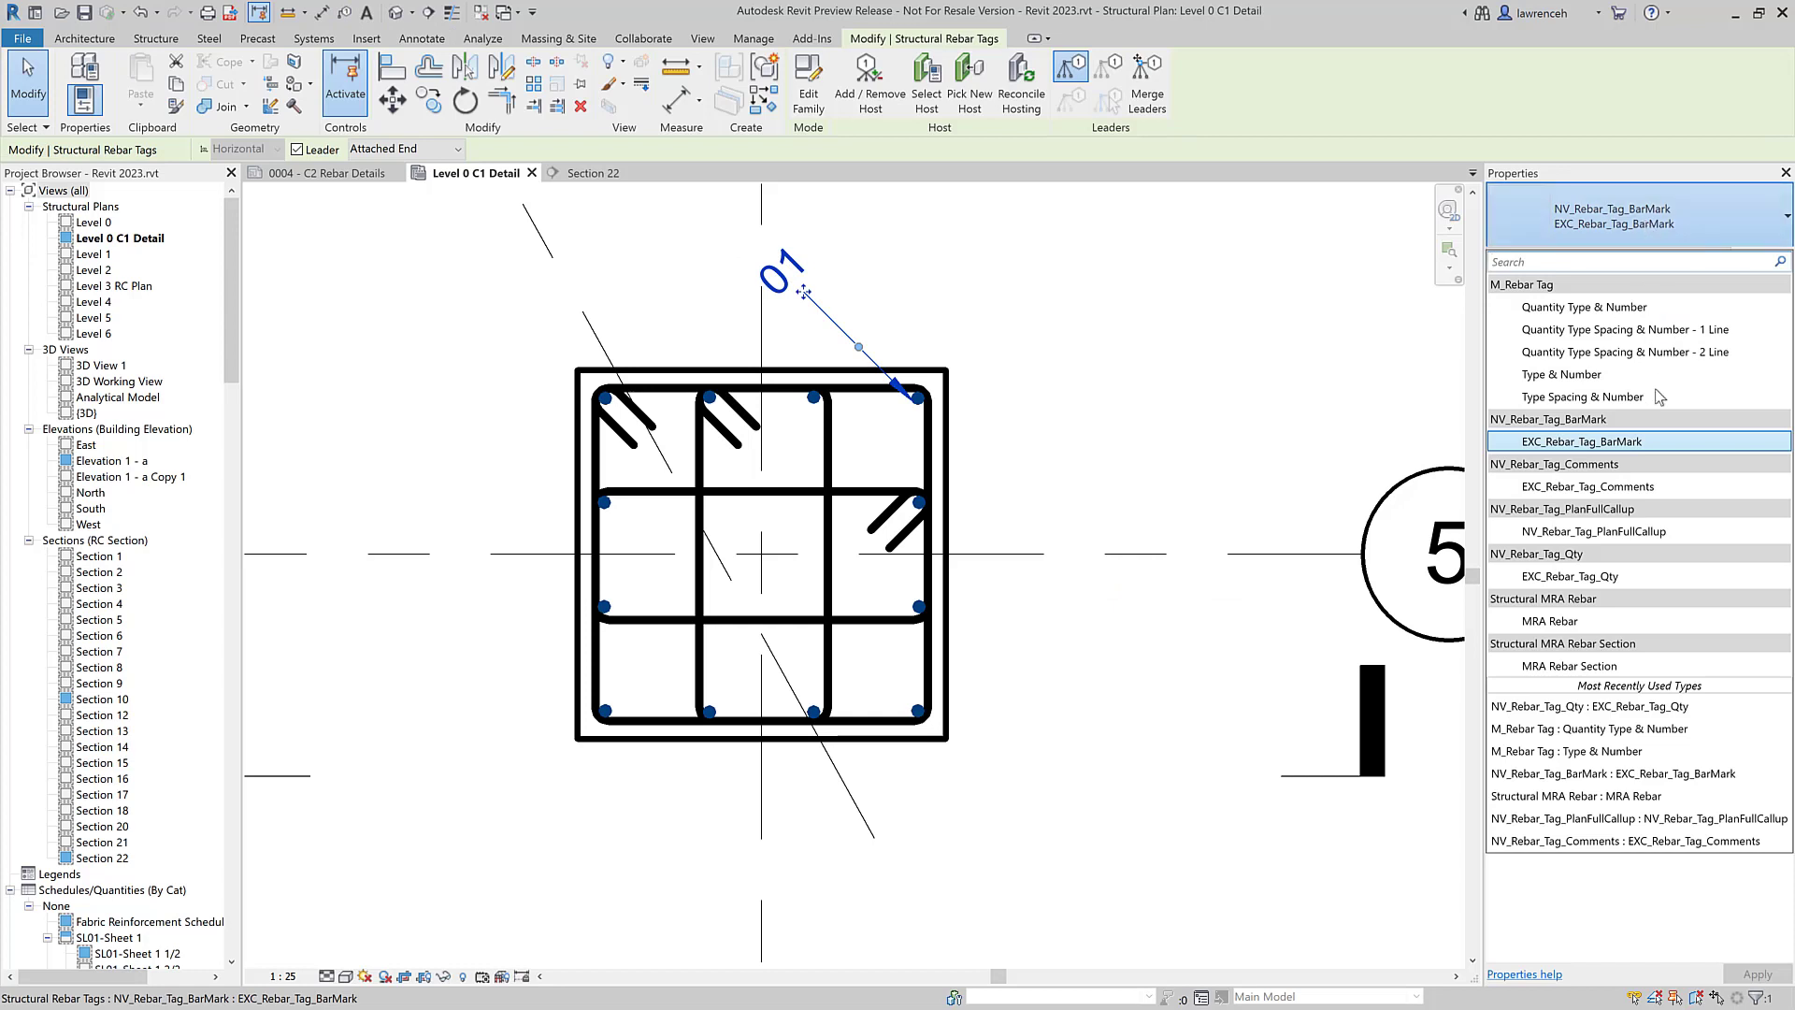
click(1617, 576)
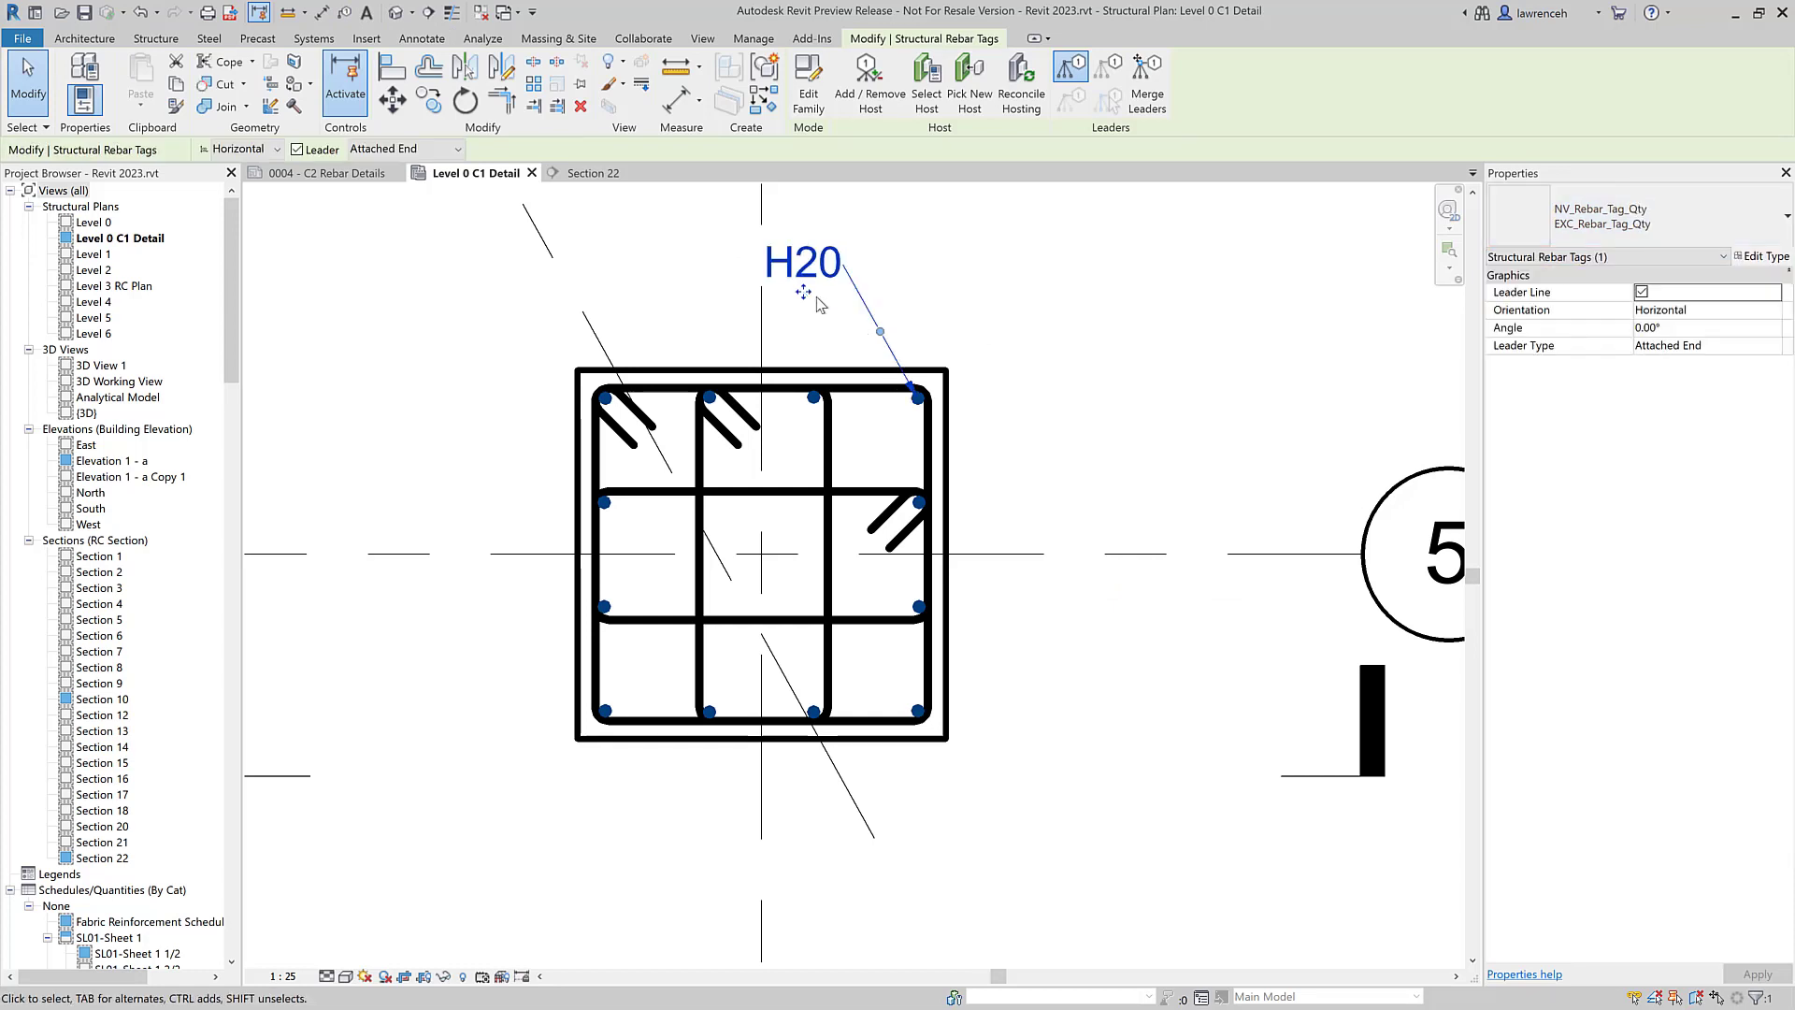
drag(816, 301, 1091, 301)
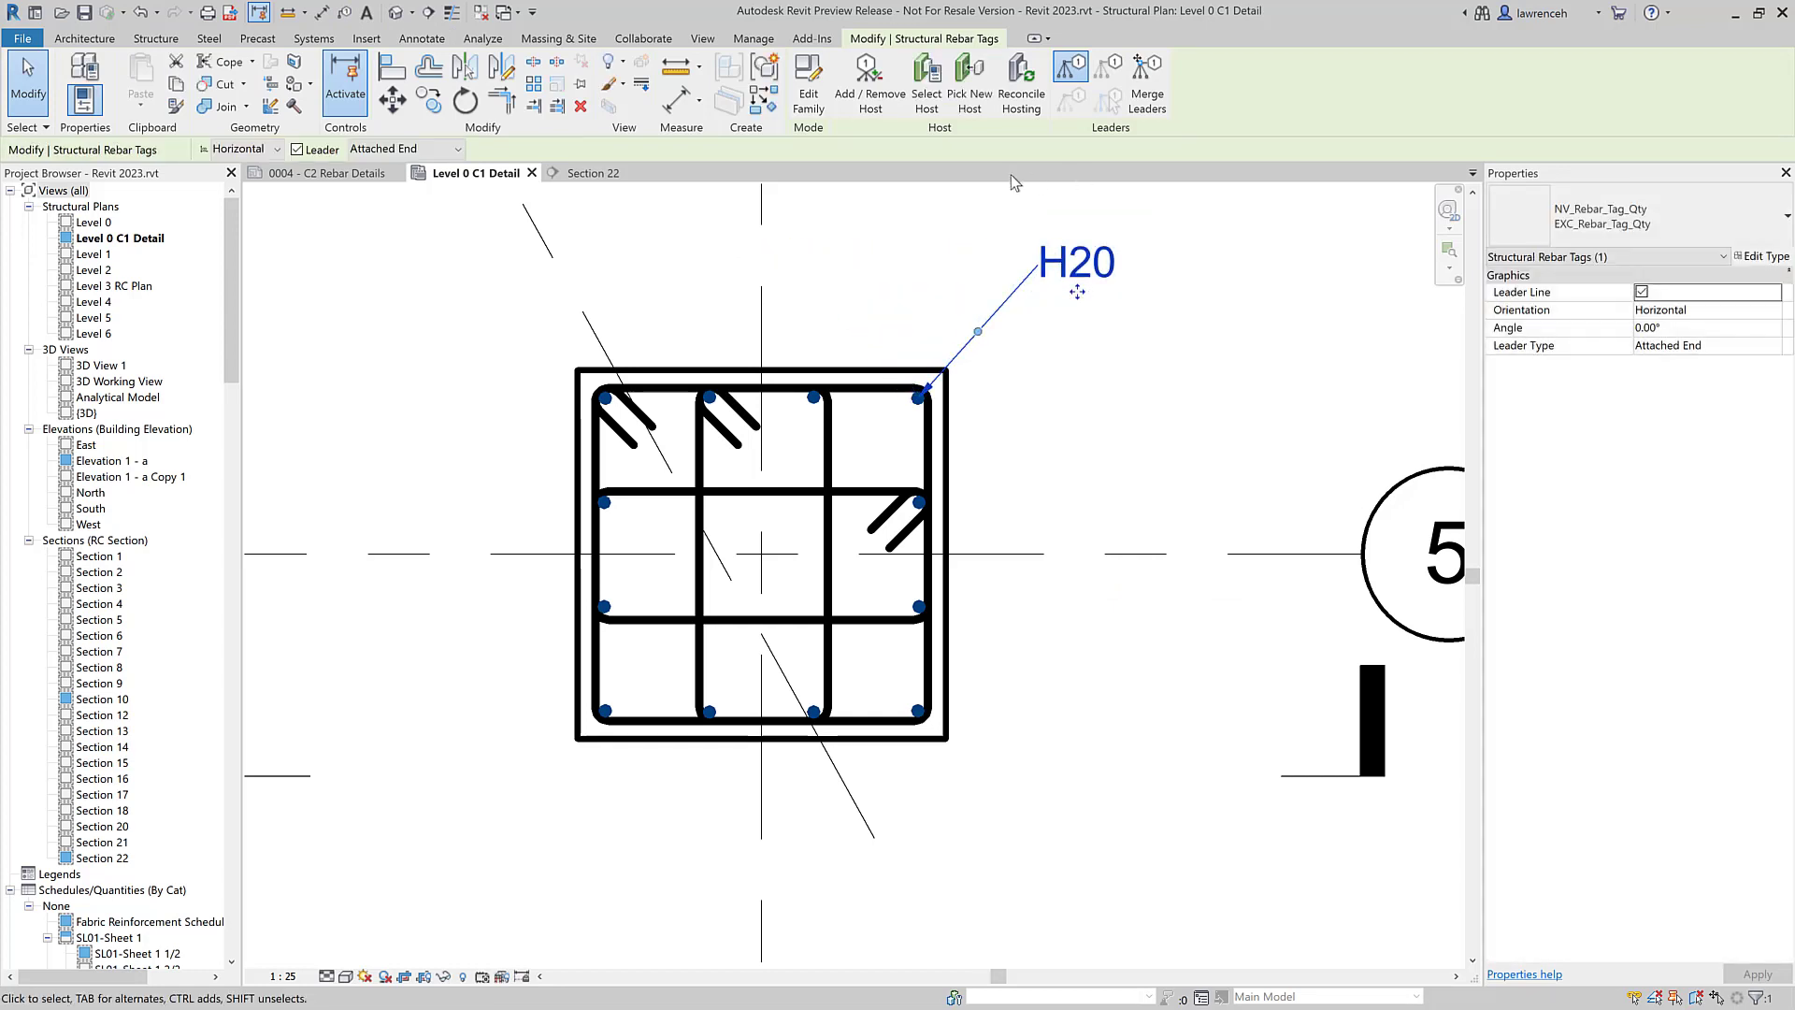
Step: Add the other three top-row bars and the four intermediate side bars as hosts of the H20 quantity tag
click(868, 110)
click(818, 397)
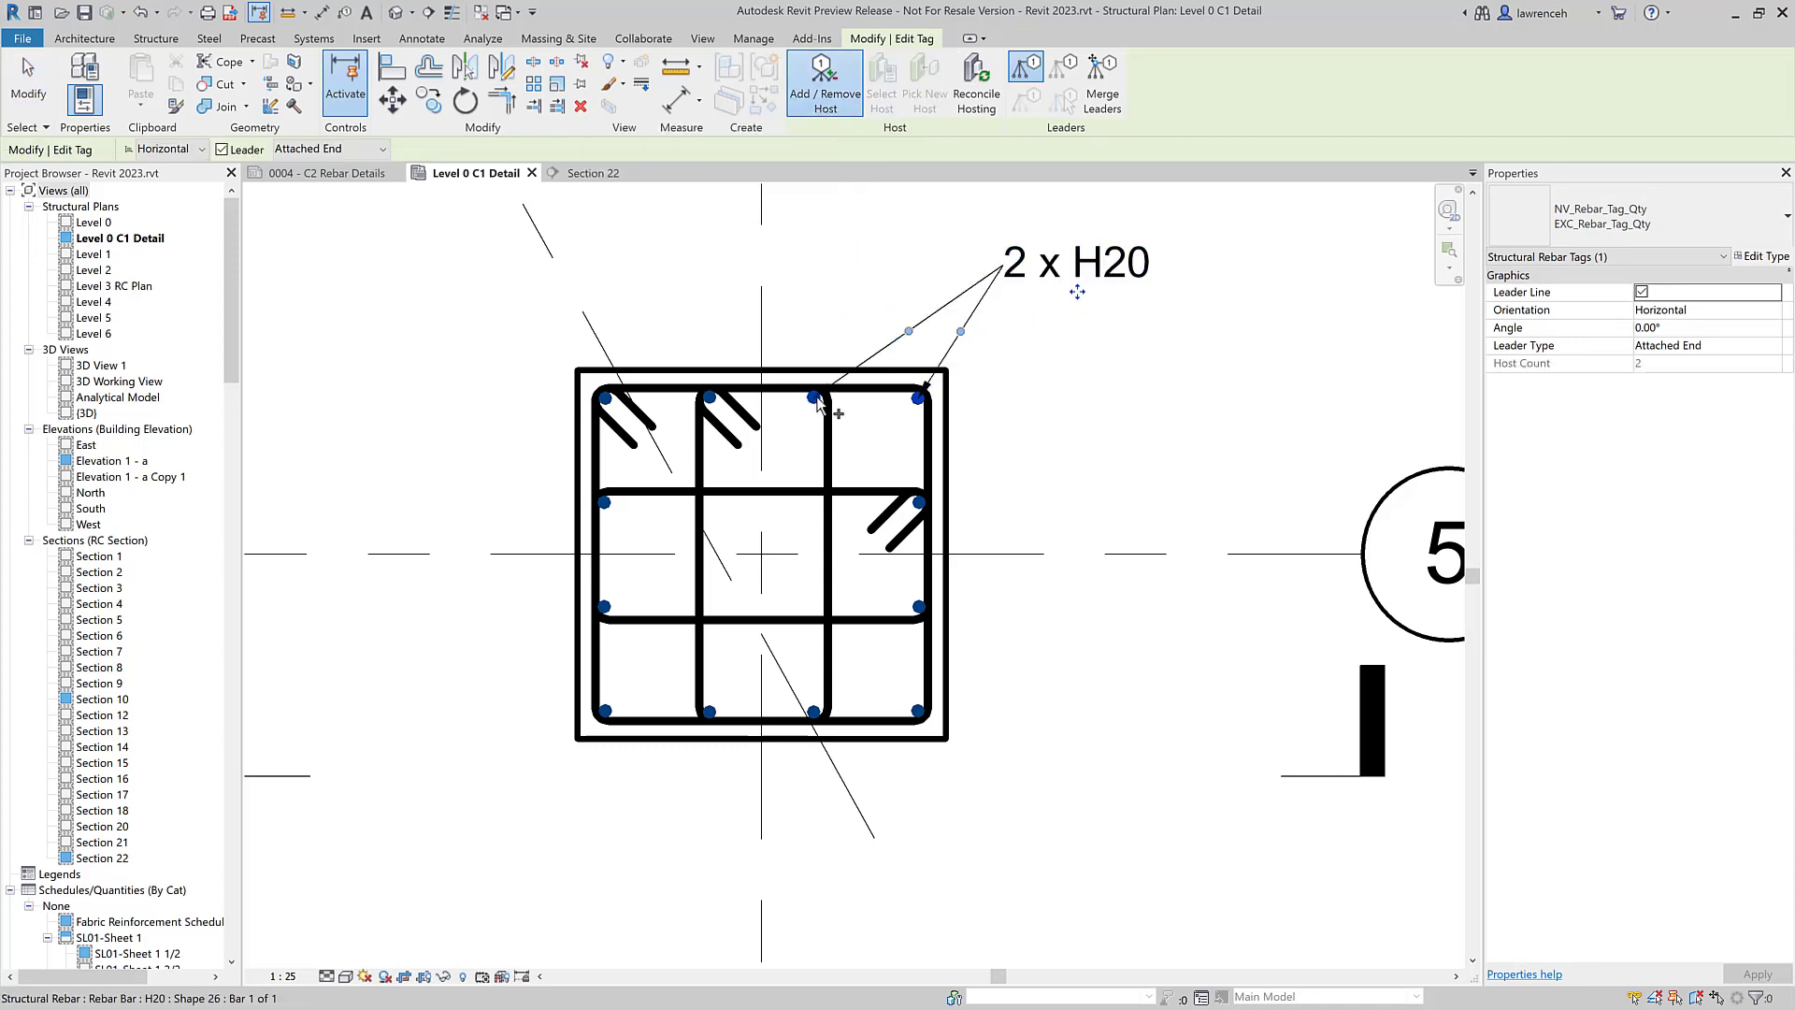
click(712, 401)
click(608, 401)
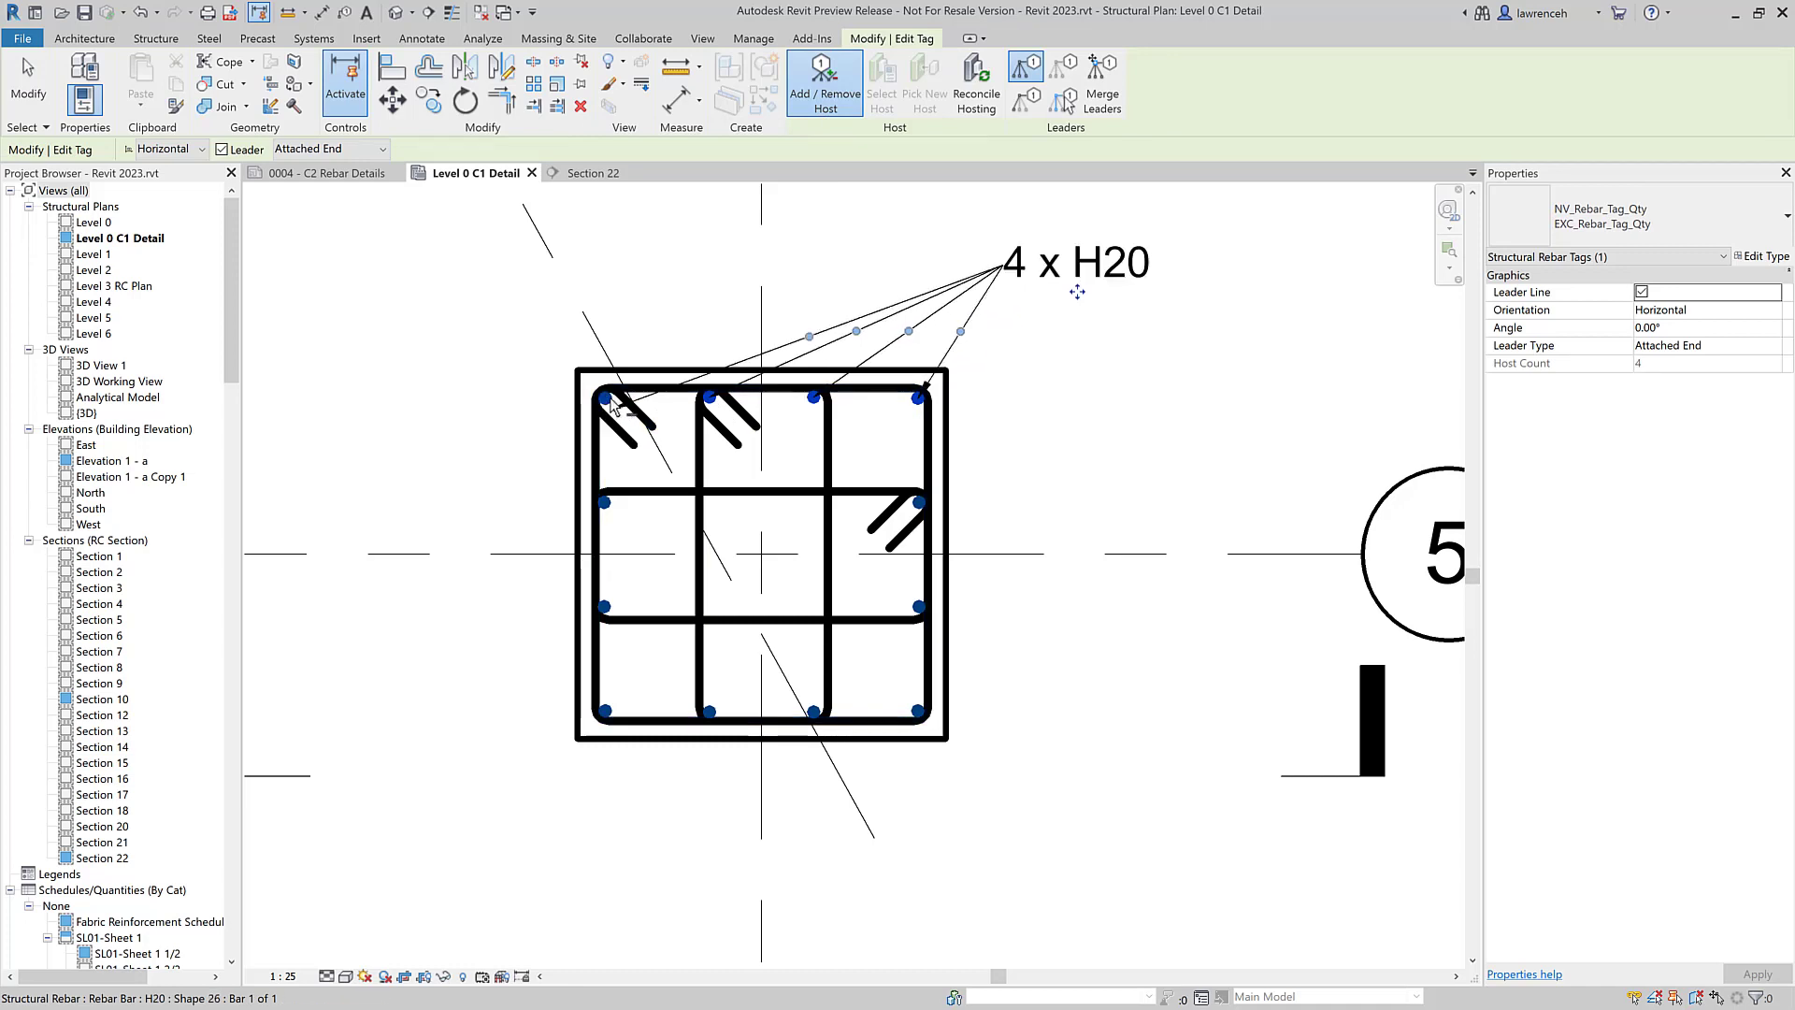
click(906, 530)
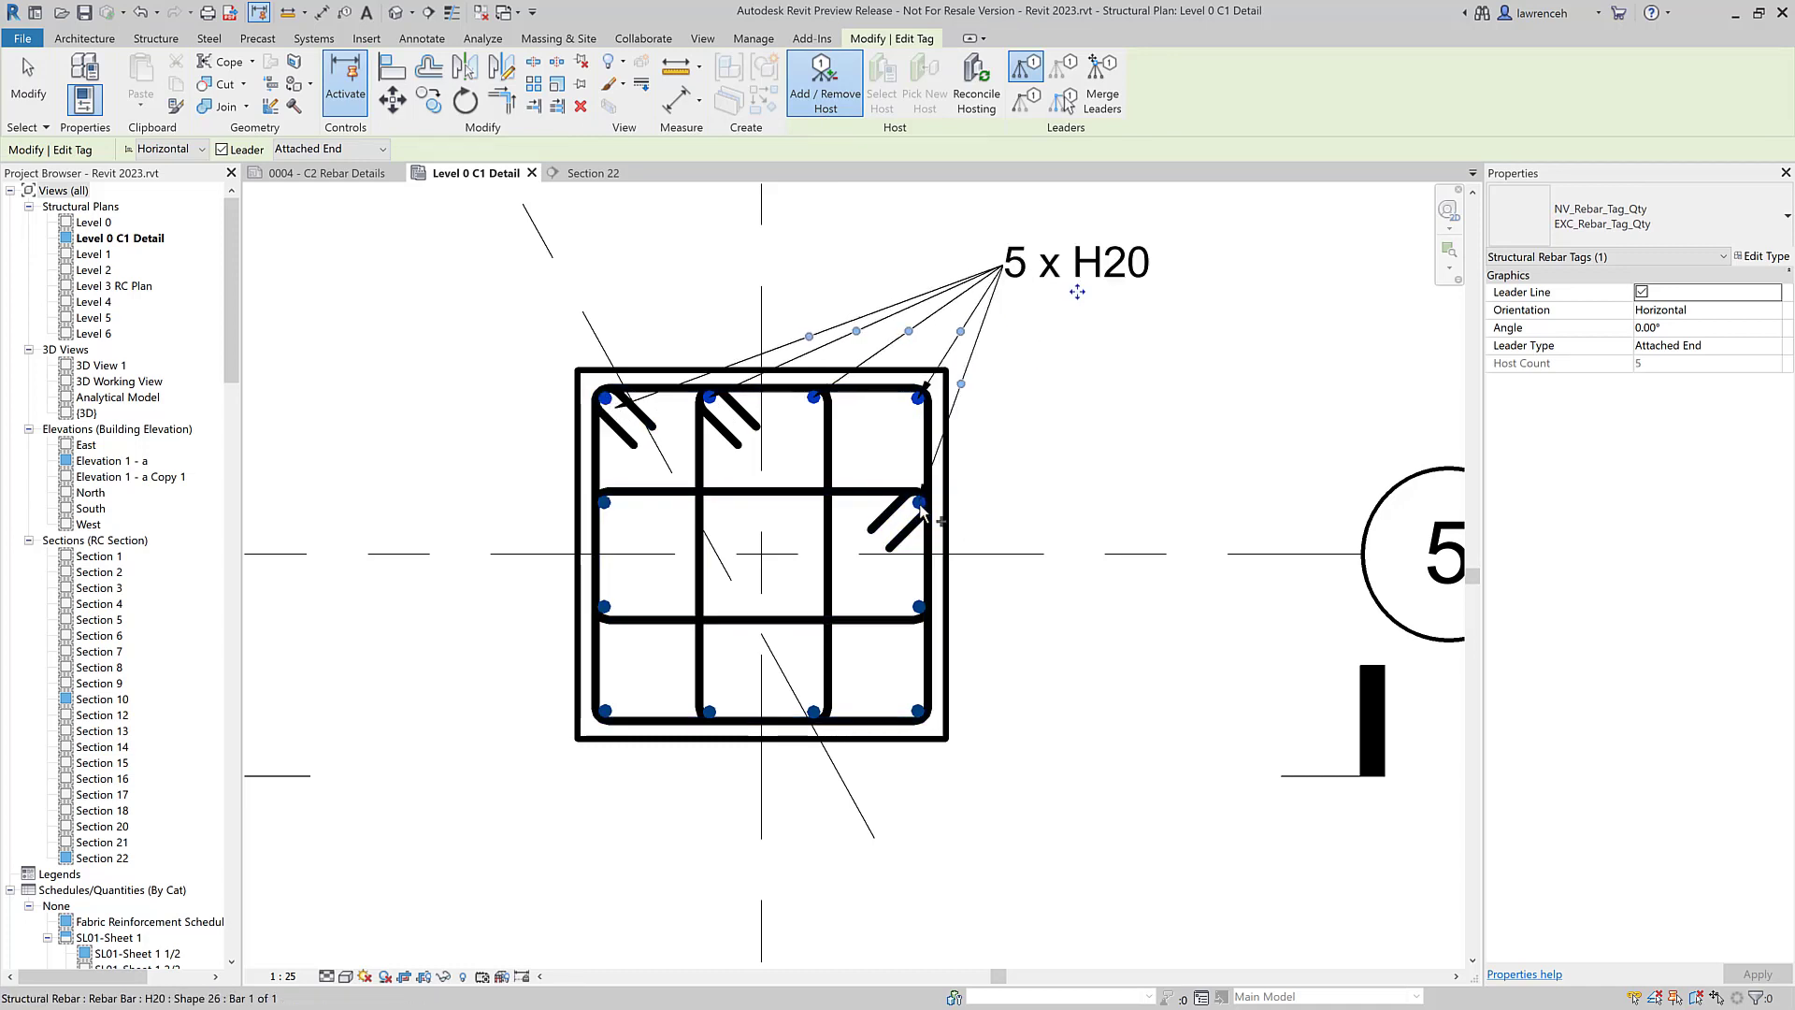
click(608, 517)
click(916, 610)
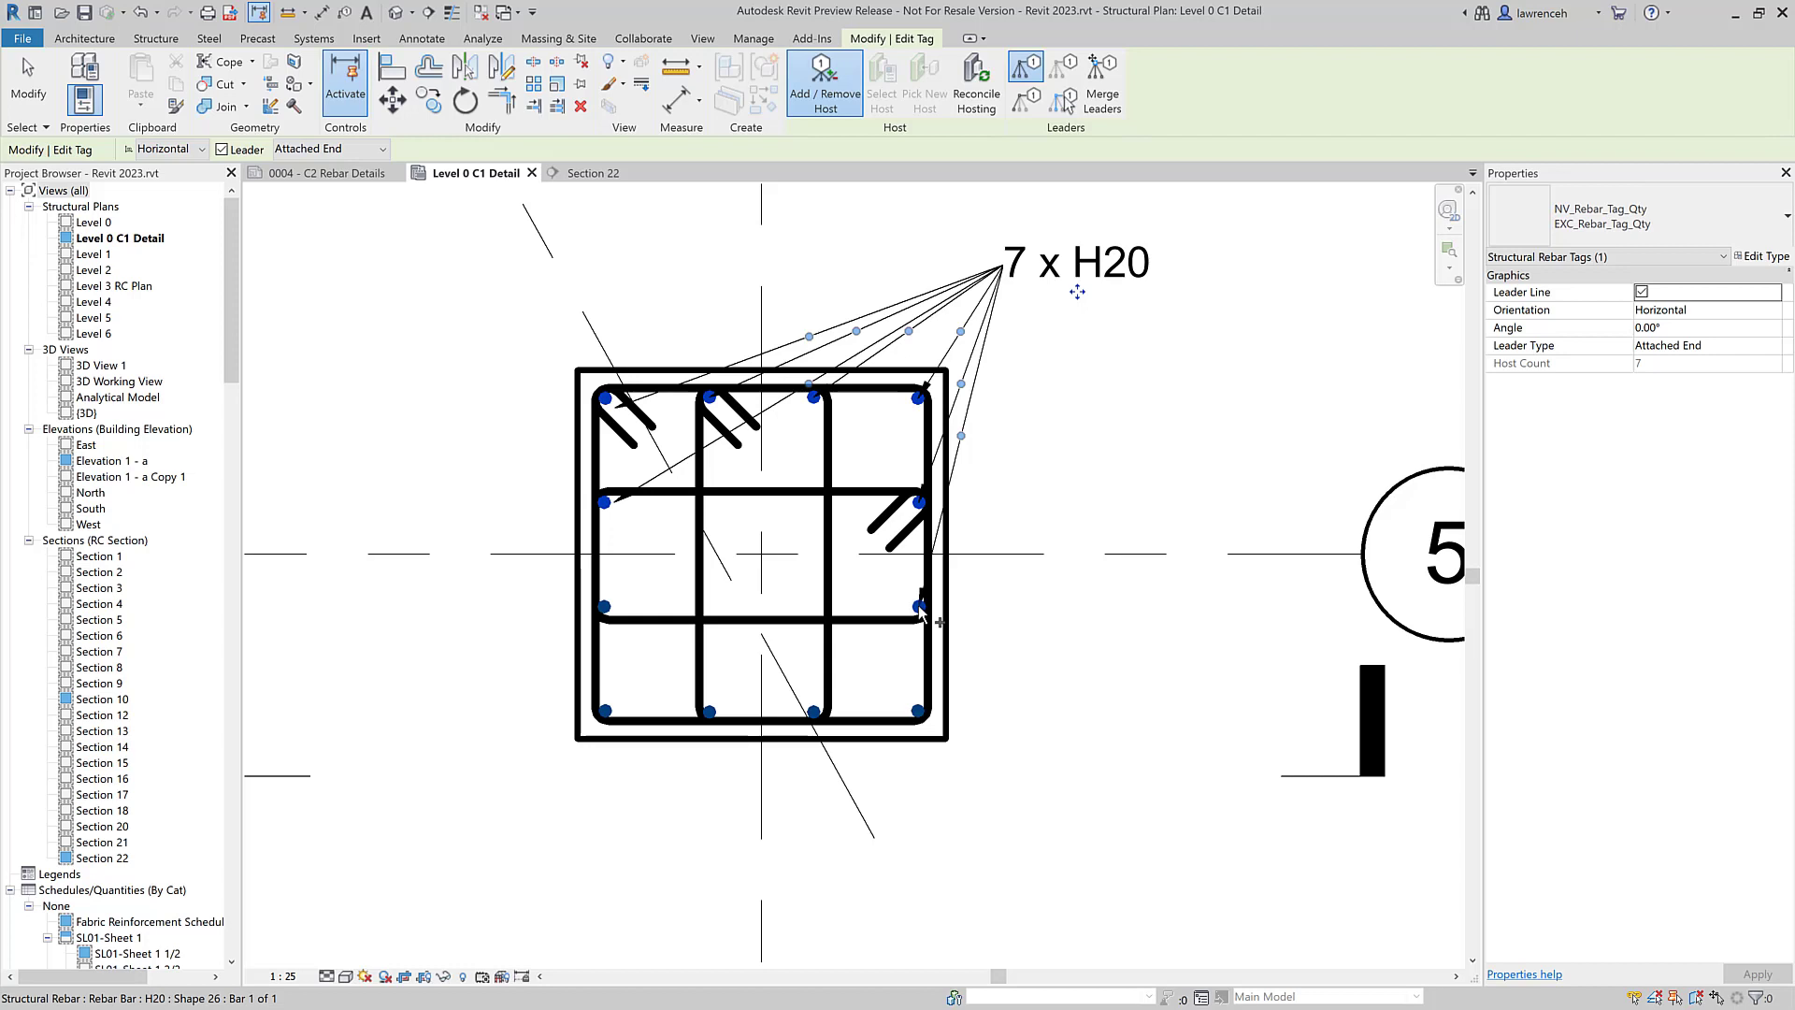
click(608, 606)
Step: Add the four bottom-row bars as hosts of the H20 tag and move the tag slightly farther from the column
click(919, 711)
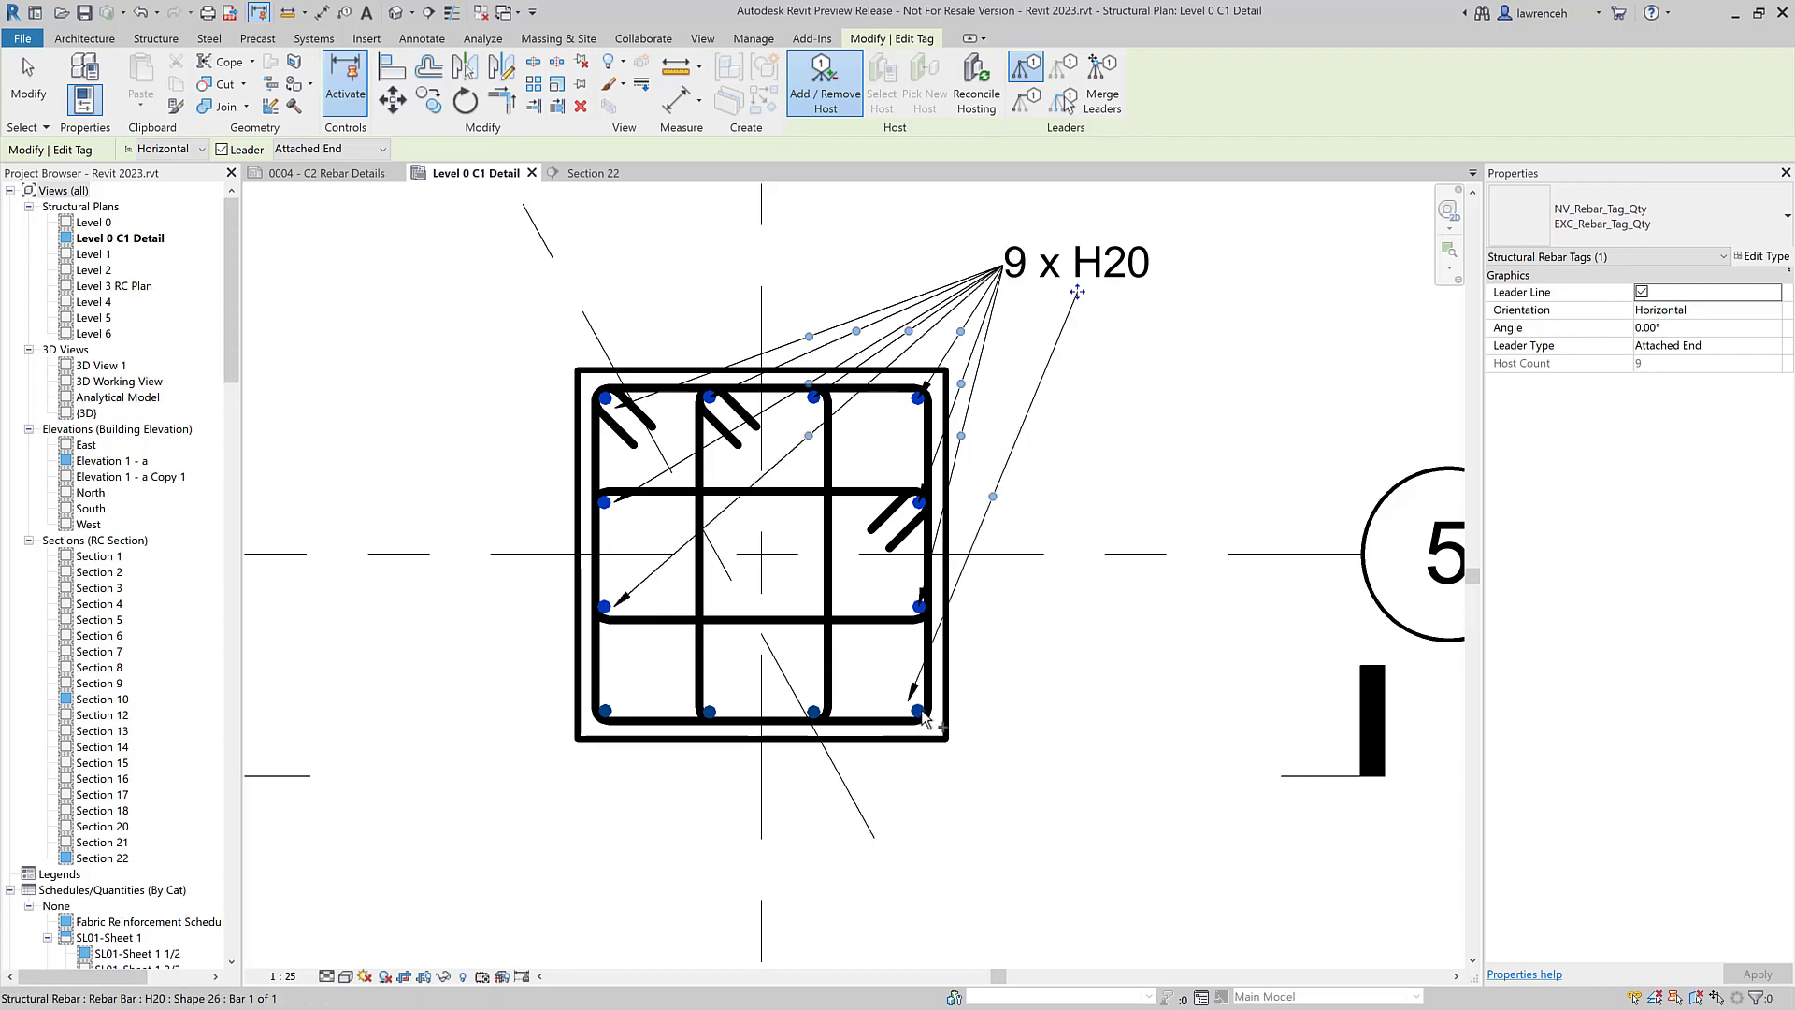
click(842, 722)
click(841, 722)
click(814, 711)
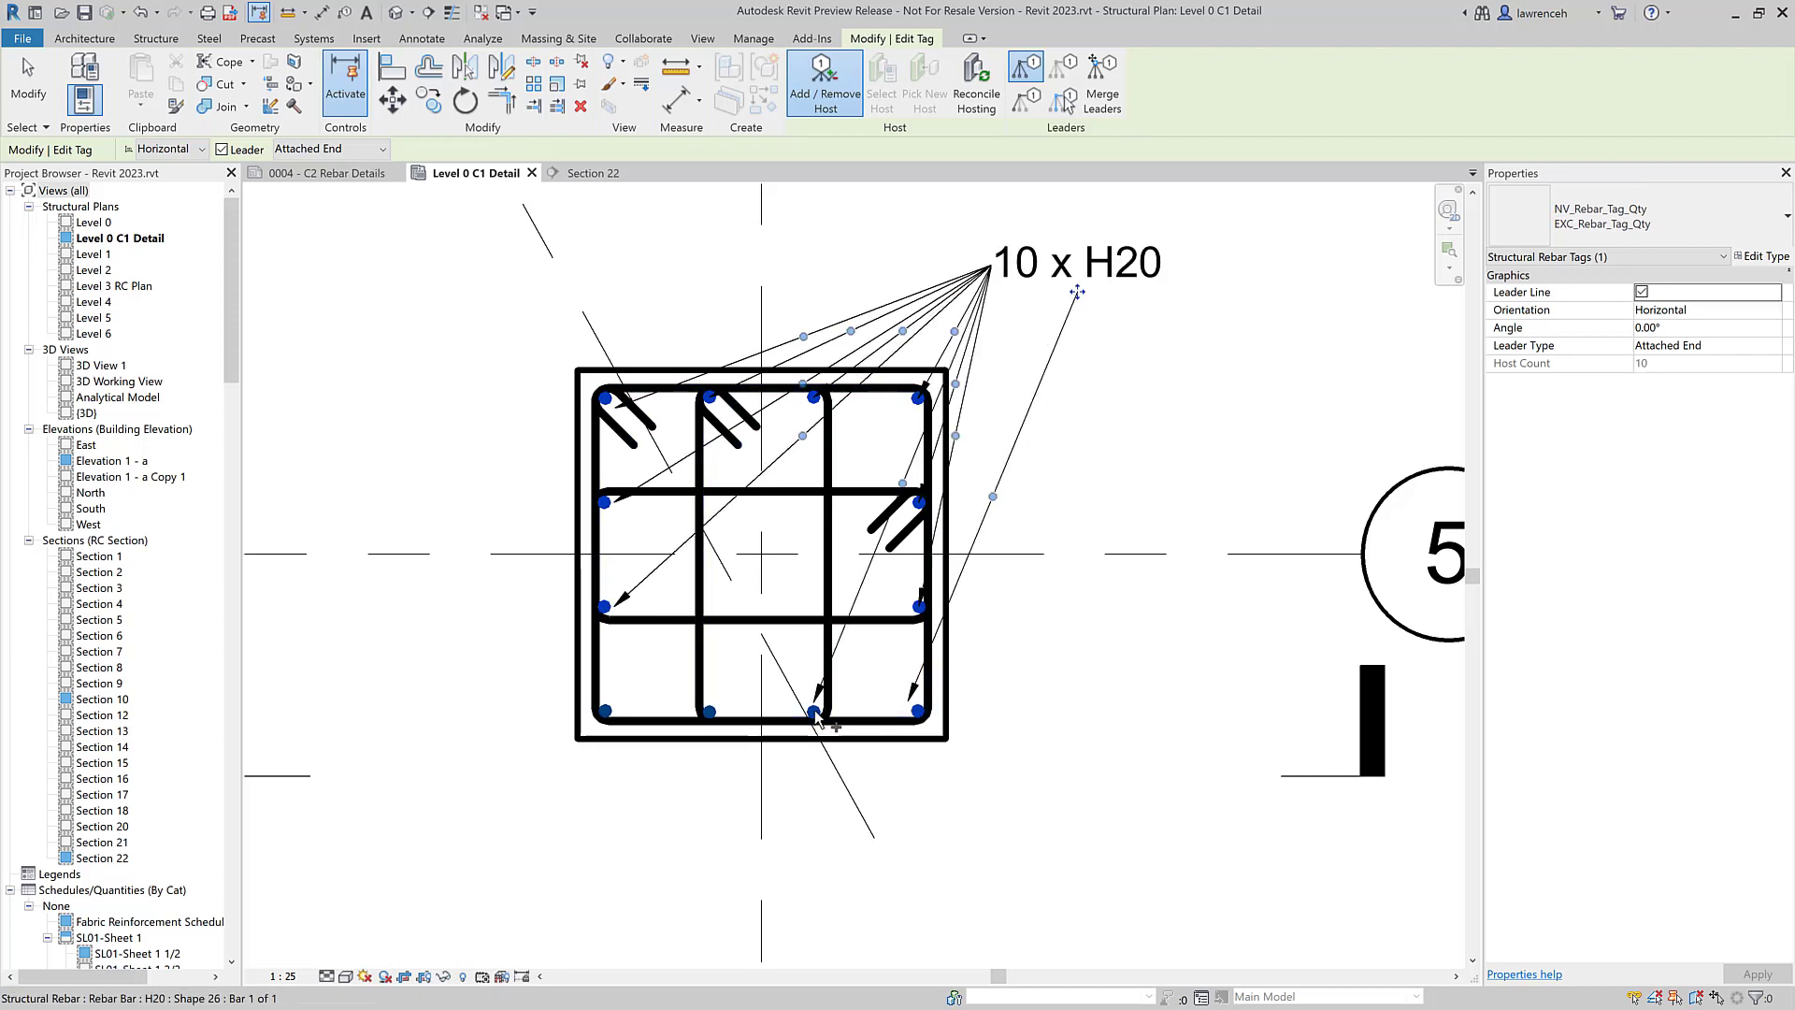
click(711, 713)
click(610, 711)
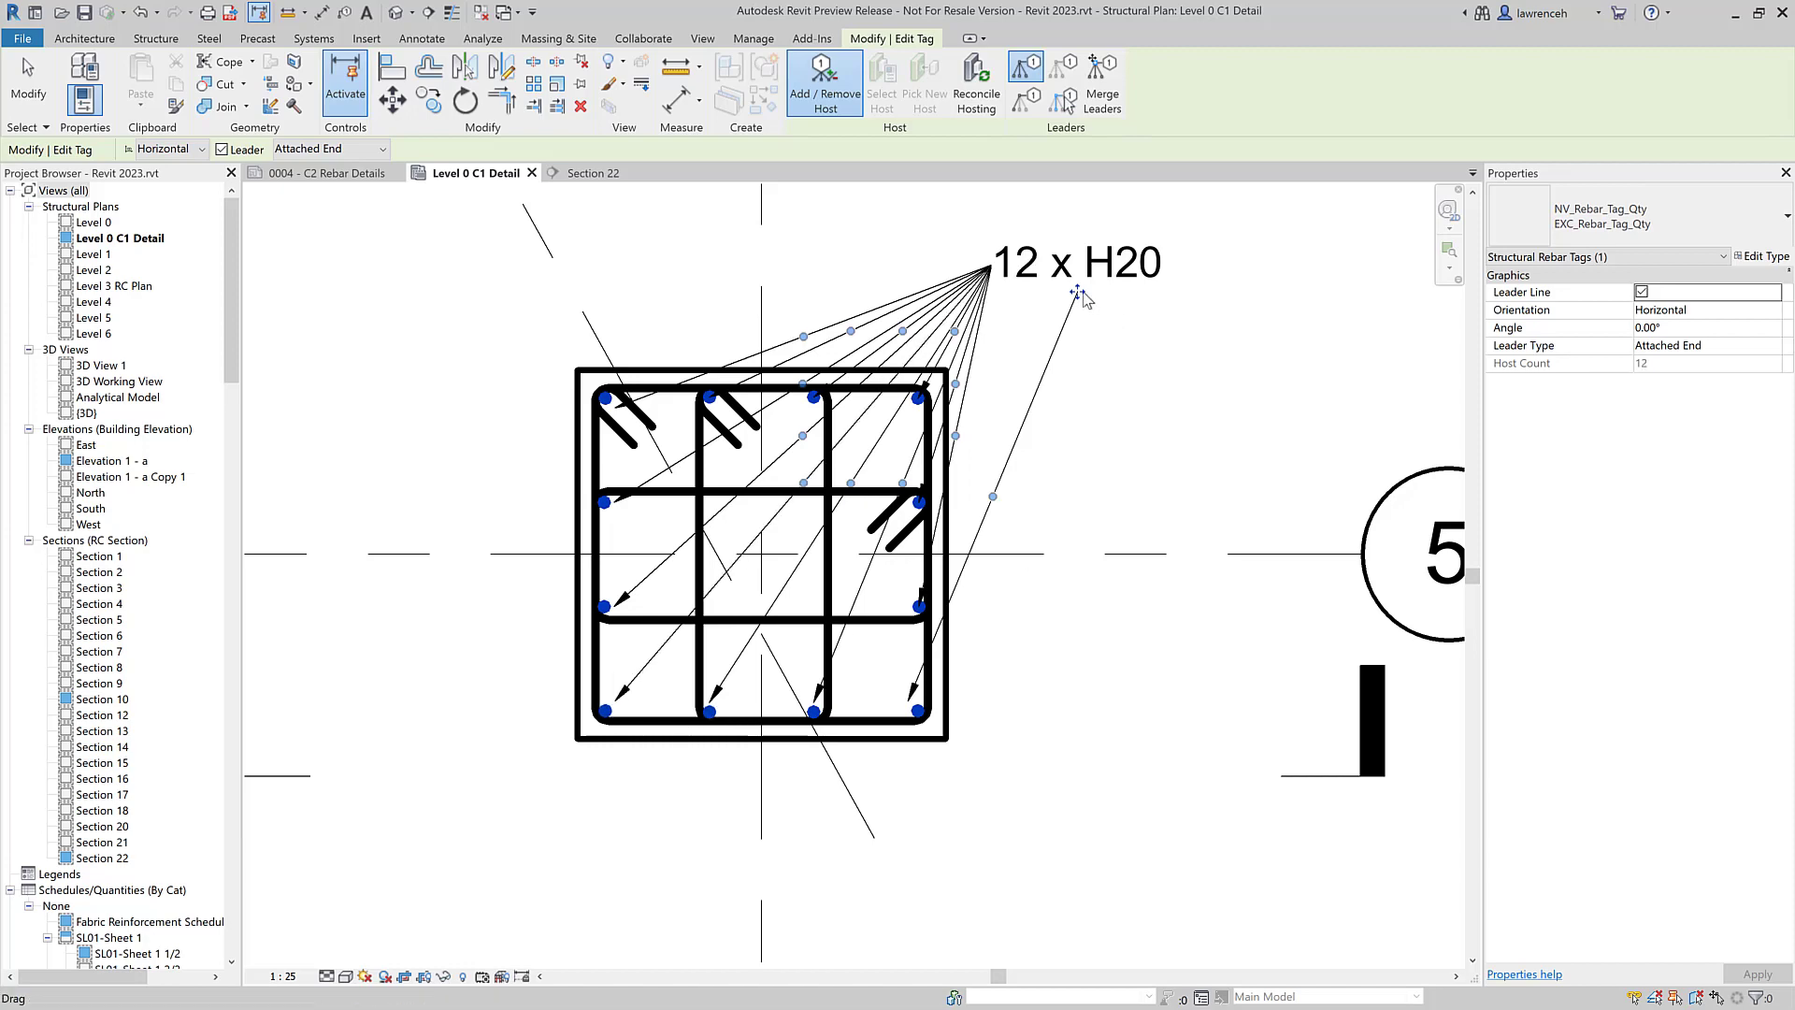
drag(1082, 299, 1152, 284)
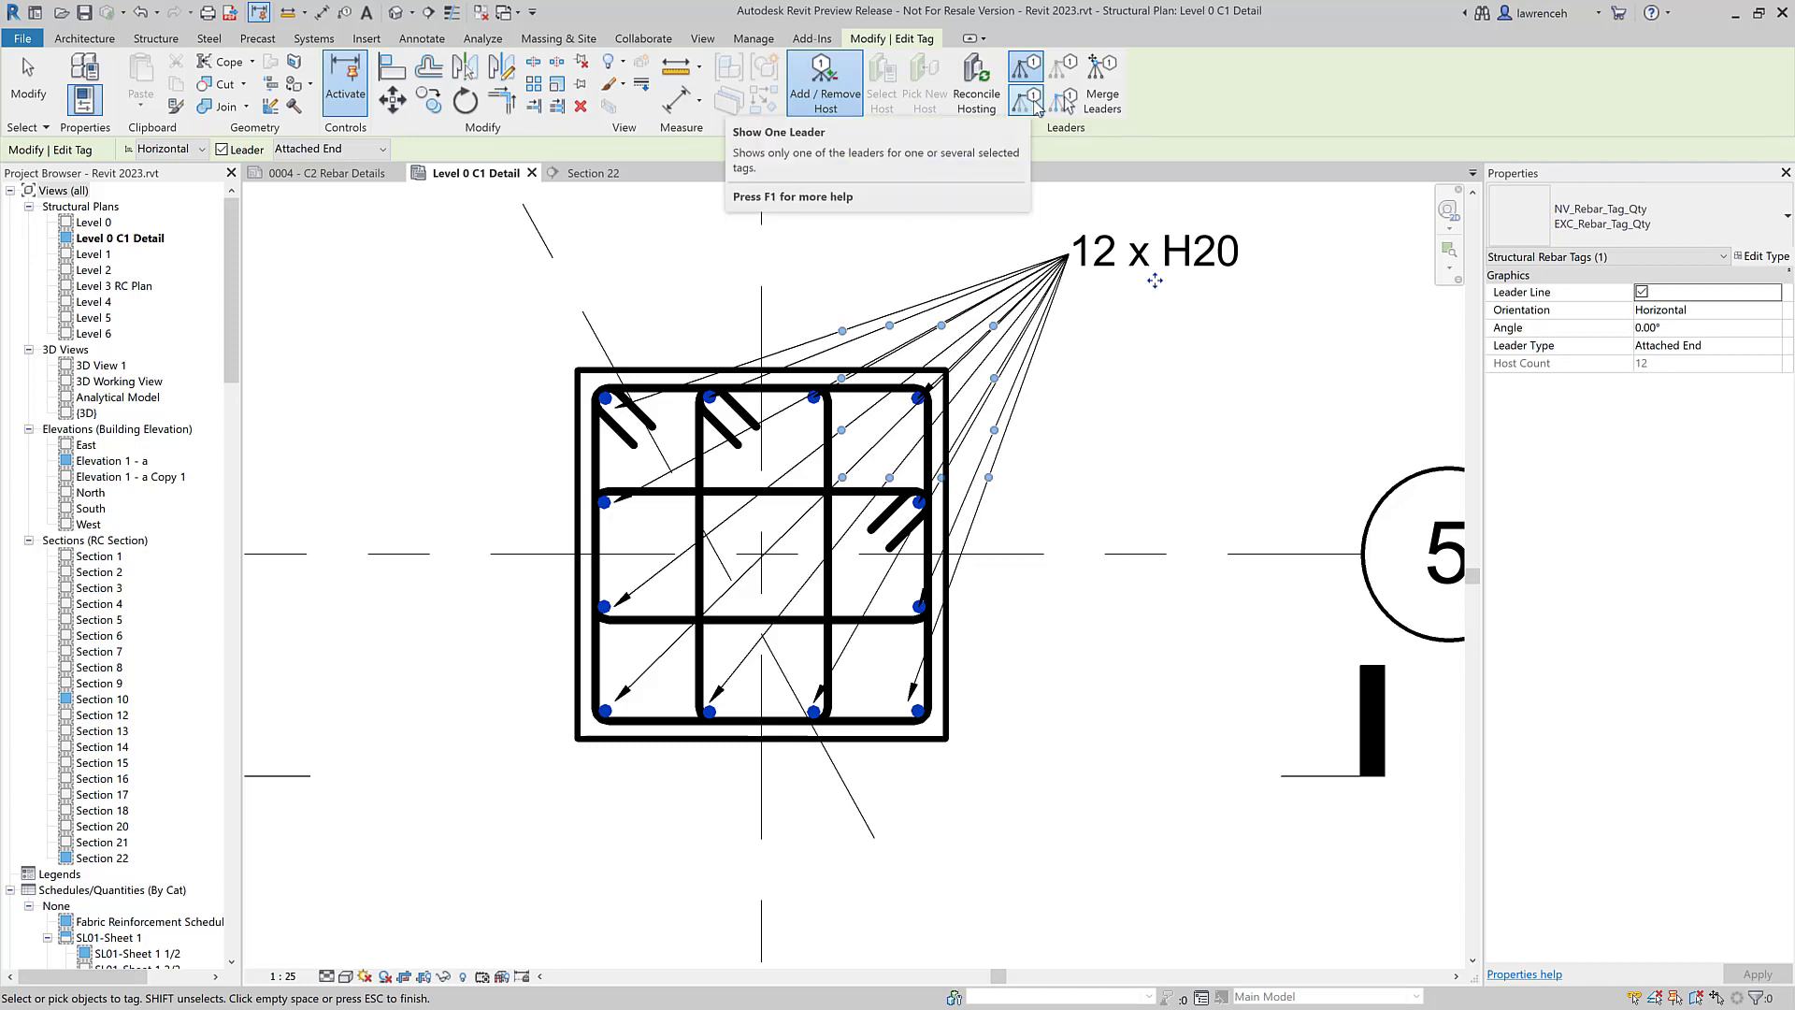
Step: Show only one leader on the H20 quantity tag and move its elbow level with the tag text to form a horizontal shoulder
click(1033, 101)
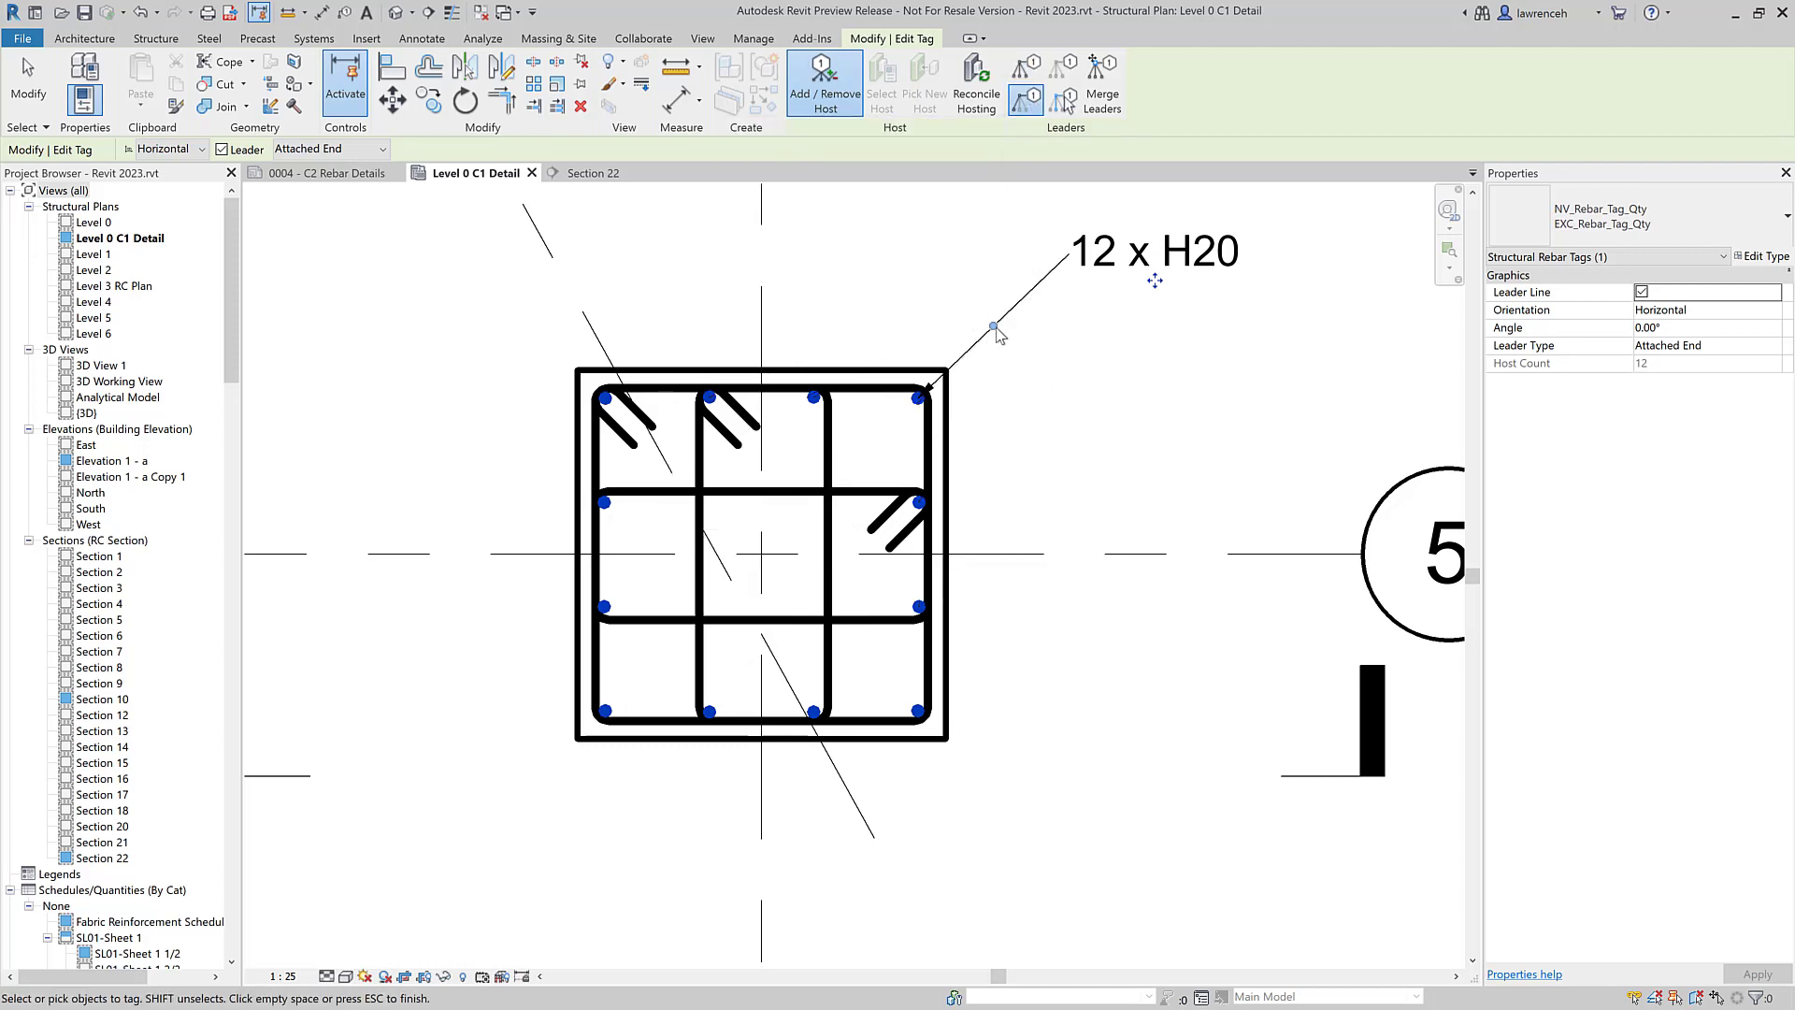
drag(995, 329, 998, 254)
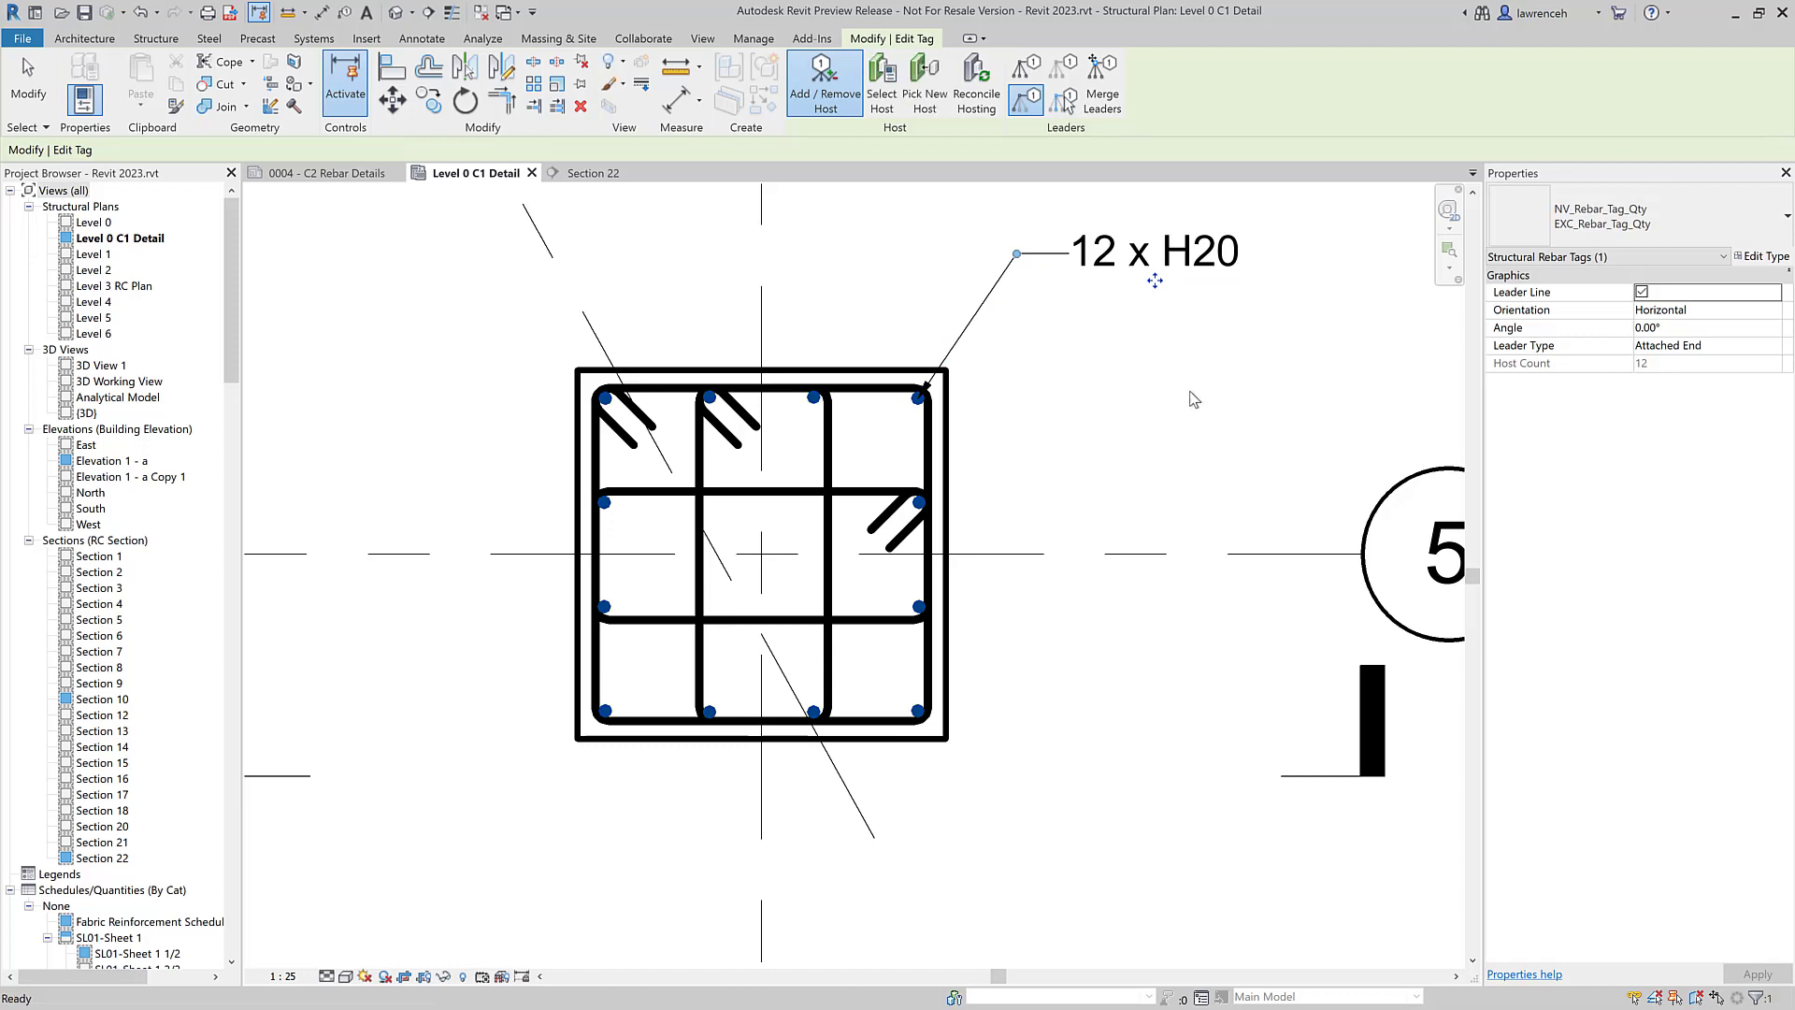
middle_drag(1194, 399, 1181, 436)
click(1290, 304)
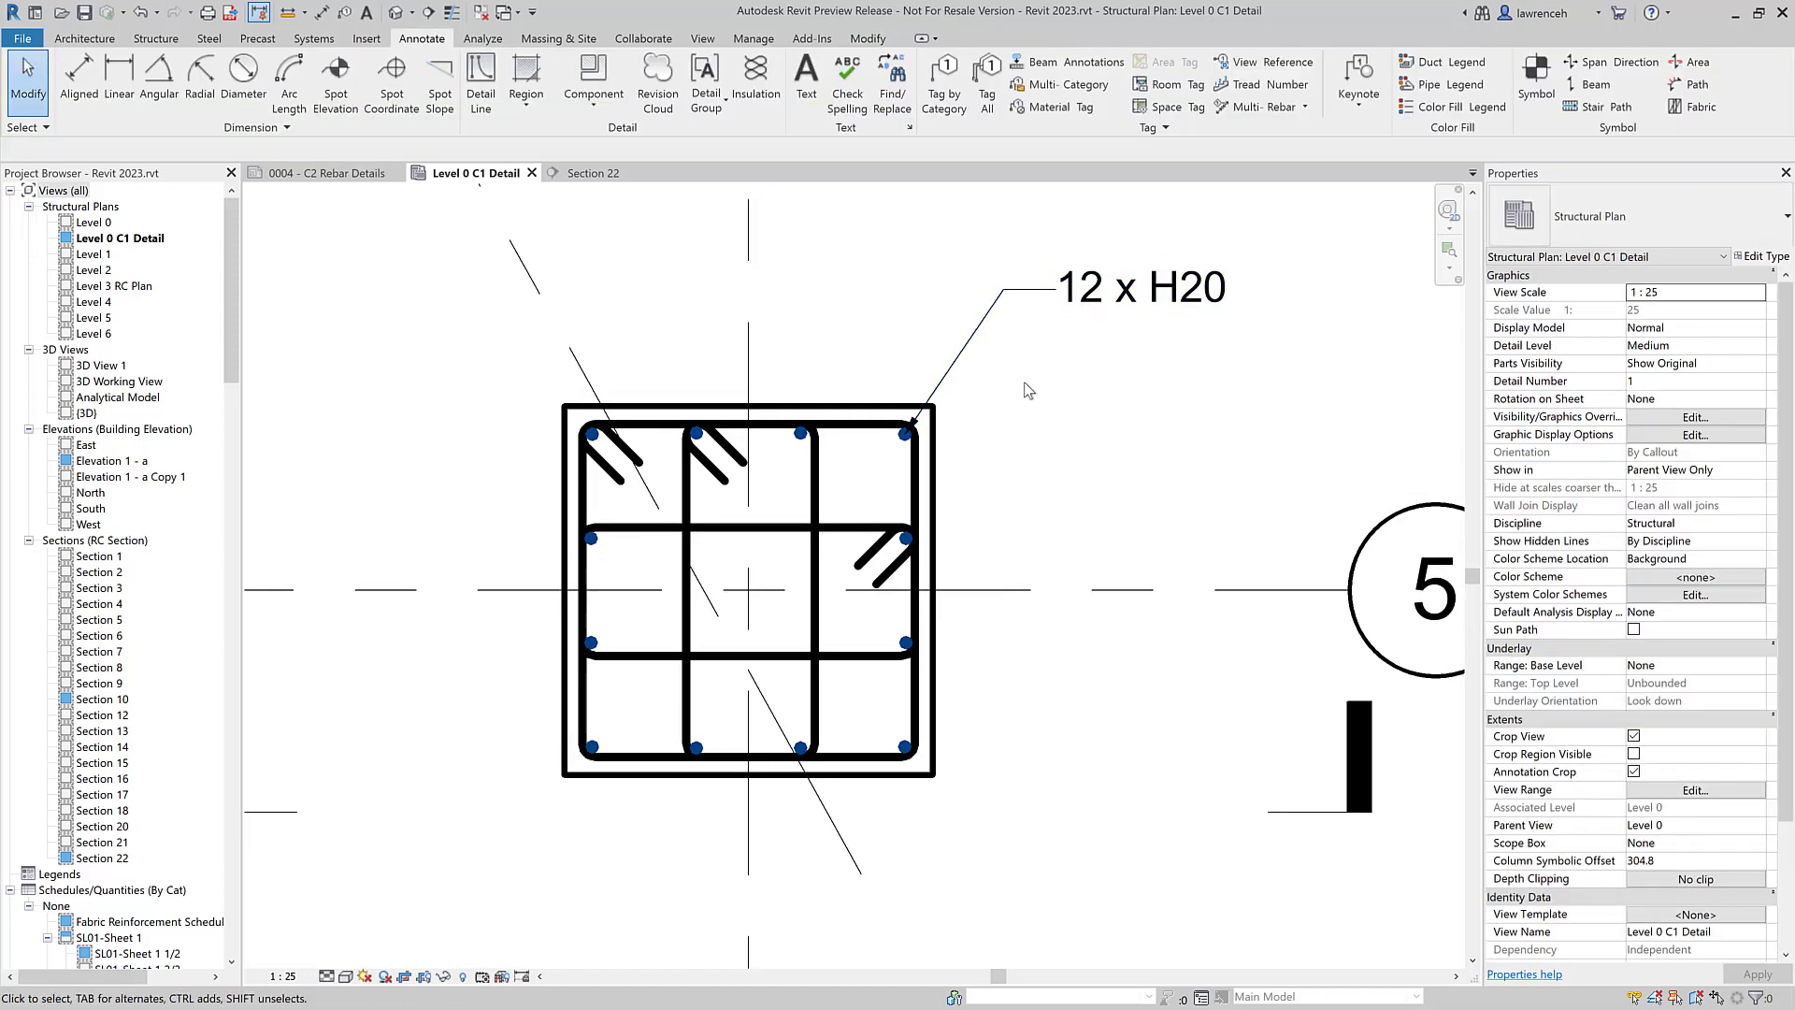
Step: Delete the upper intermediate H20 bar on the column's right side, and undo the deletion
middle_drag(1090, 477, 1048, 486)
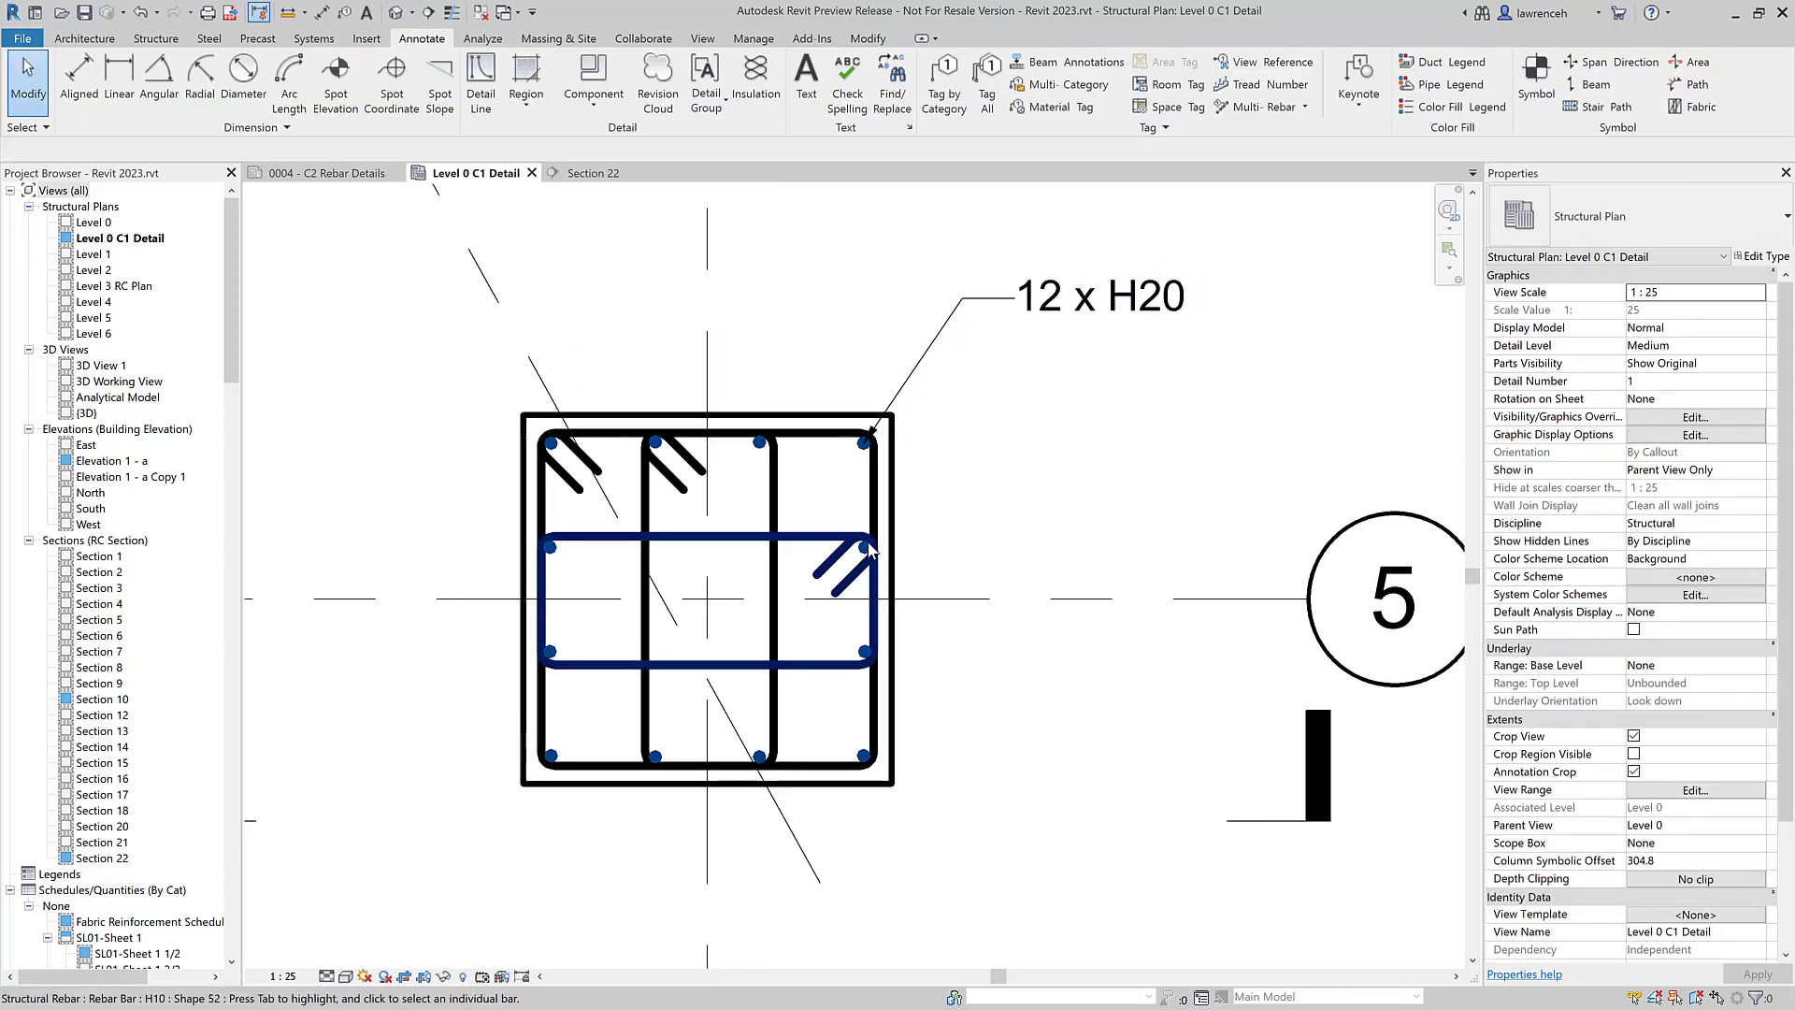
click(1057, 593)
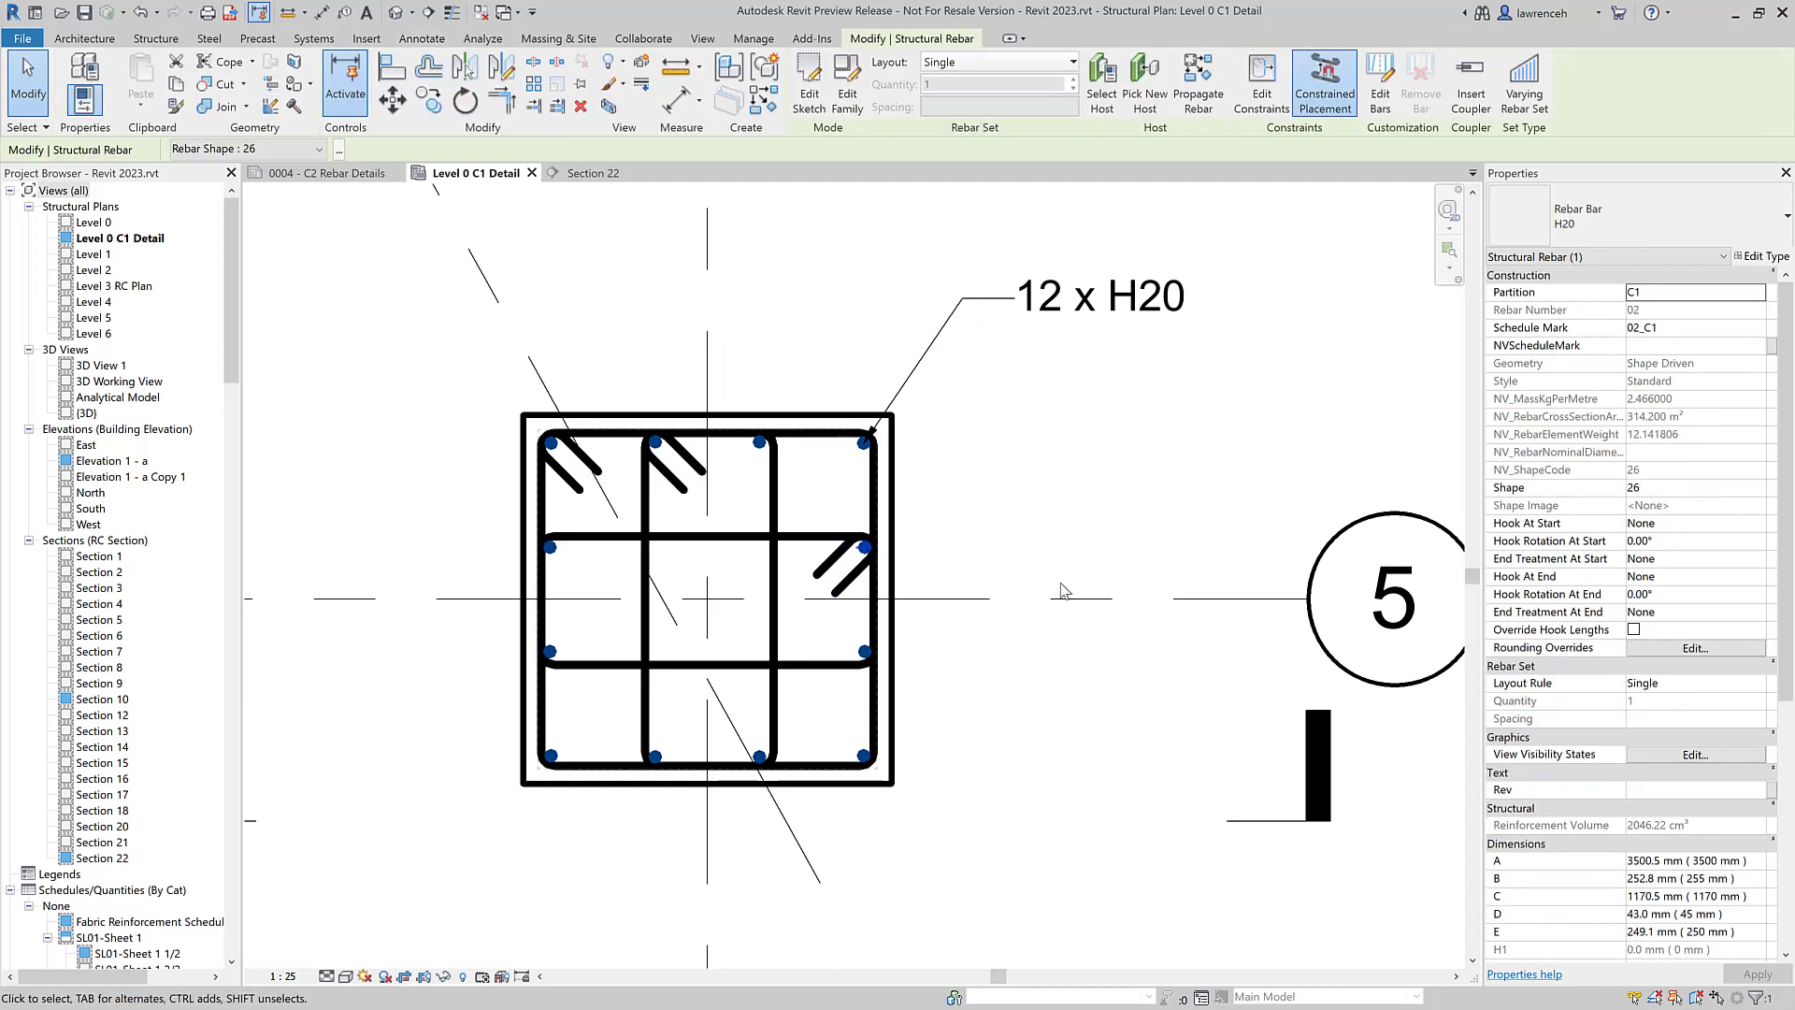
key(Delete)
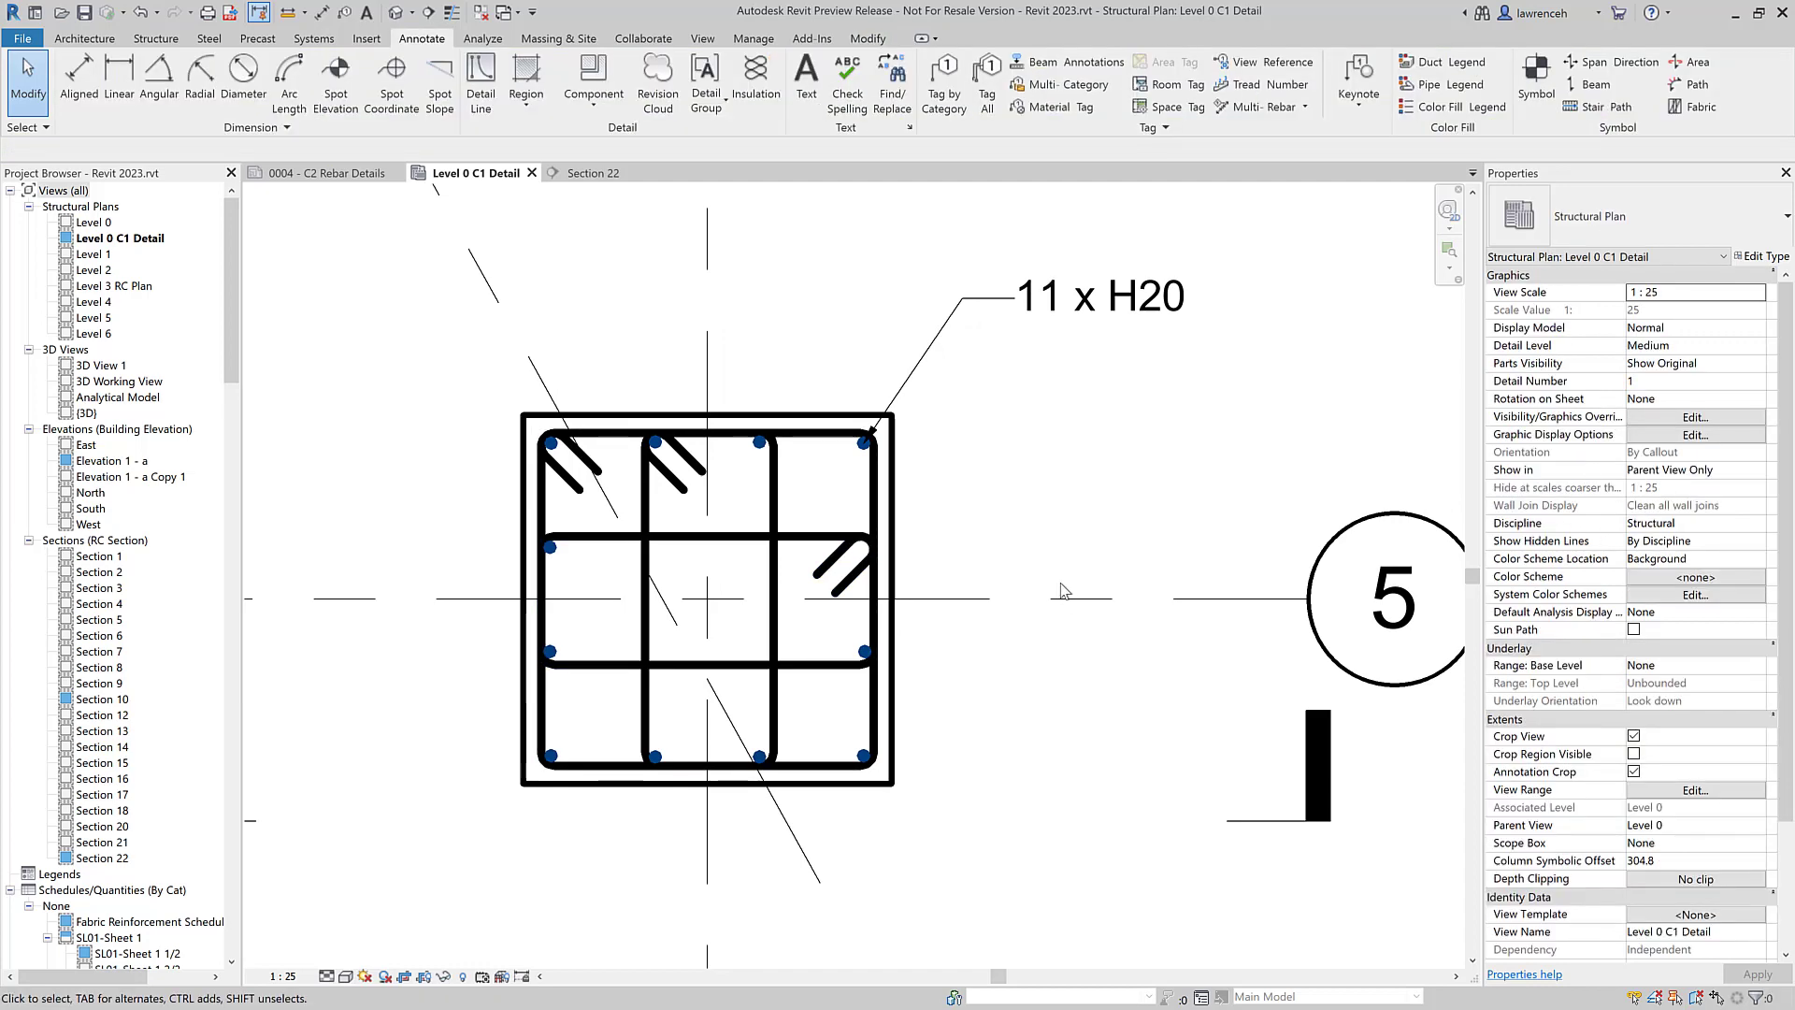
click(150, 15)
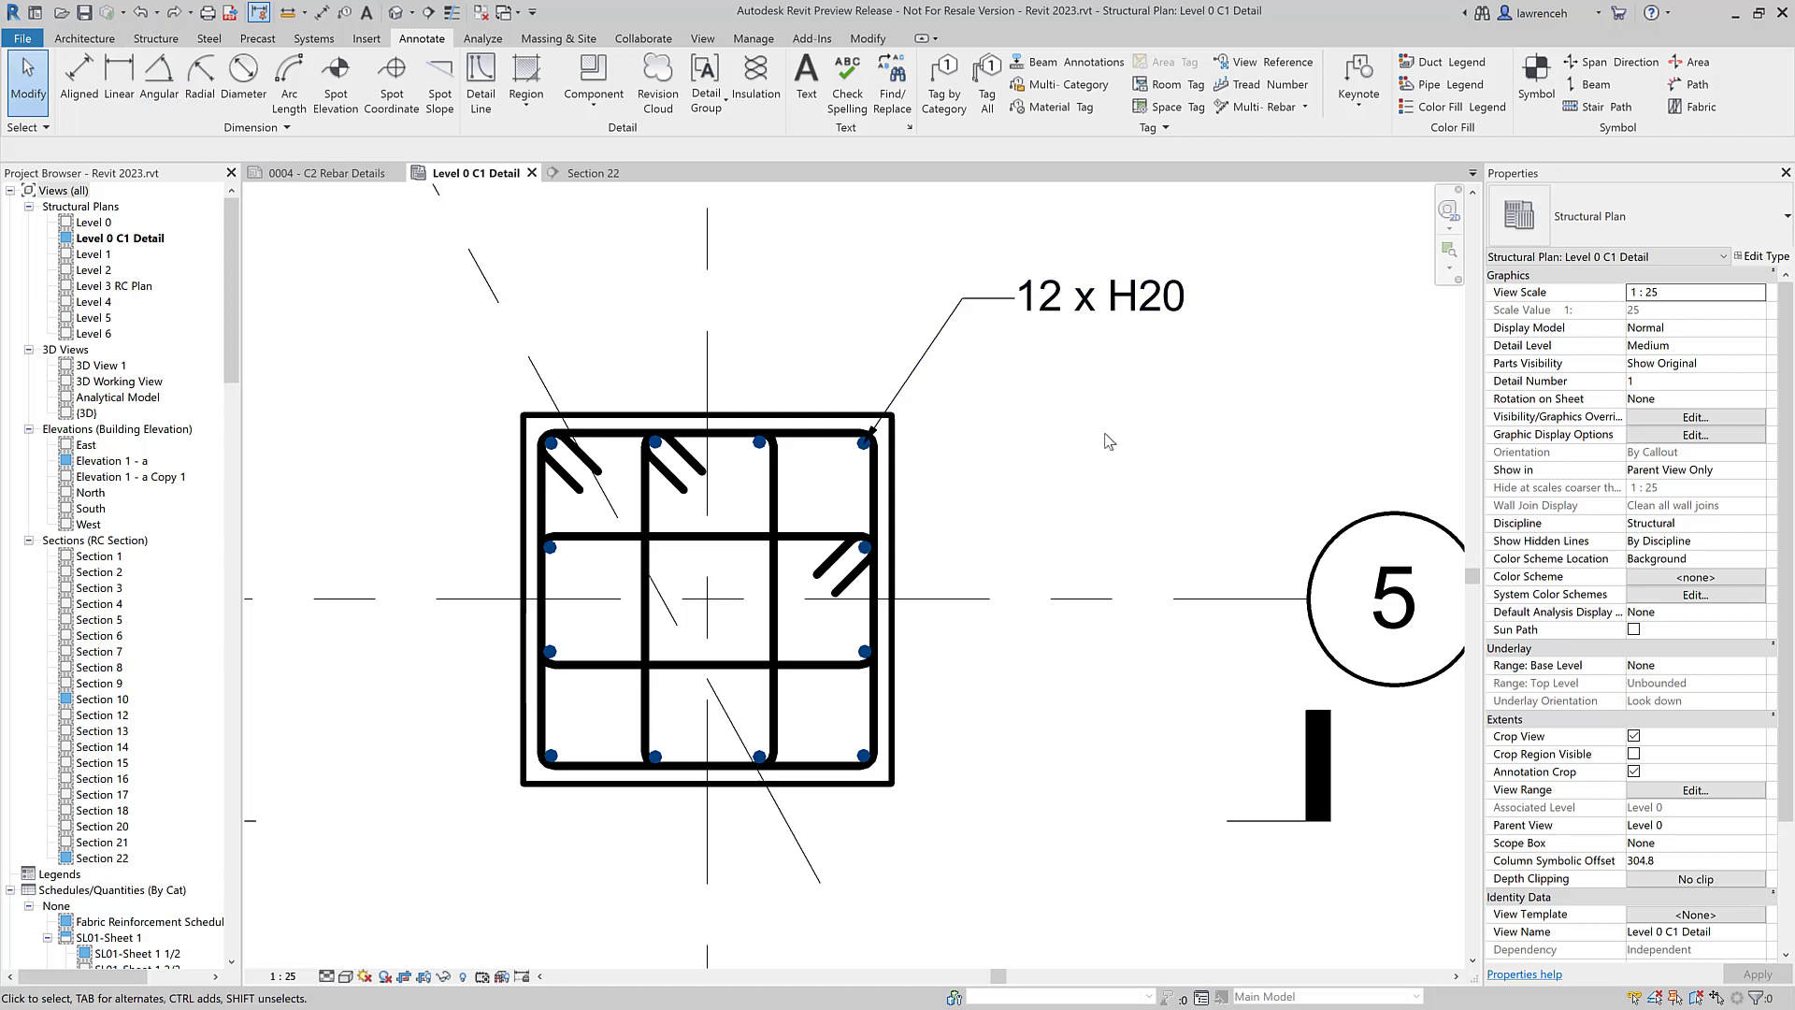